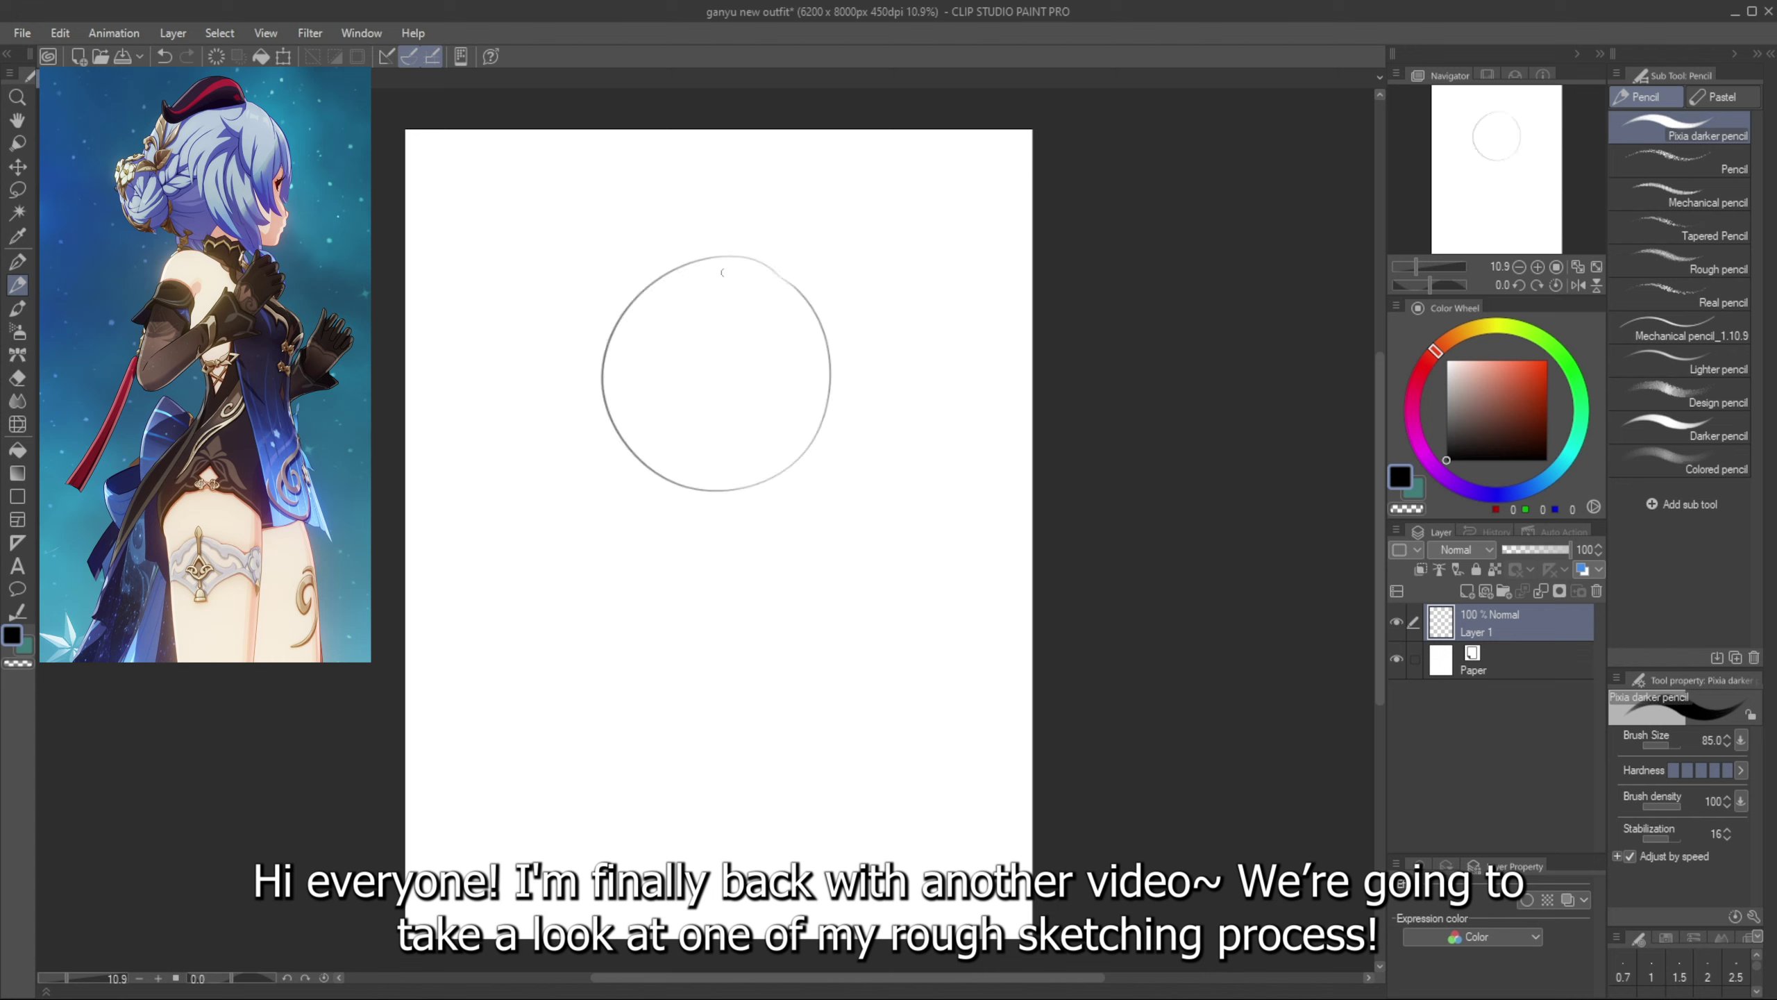
Sketch the slanted face guide at the front of the head circle and a curved eye line across its lower half
{"action": "key", "text": "ctrl+z"}
{"action": "left_click_drag", "start_coordinate": [825, 319], "coordinate": [783, 532]}
{"action": "key", "text": "ctrl+z"}
{"action": "mouse_move", "coordinate": [833, 364]}
{"action": "left_mouse_down"}
{"action": "mouse_move", "coordinate": [774, 555]}
{"action": "mouse_move", "coordinate": [790, 518]}
{"action": "left_mouse_up"}
{"action": "key", "text": "ctrl+z"}
{"action": "left_click_drag", "start_coordinate": [624, 410], "coordinate": [848, 443]}
{"action": "key", "text": "ctrl+z"}
{"action": "left_click_drag", "start_coordinate": [624, 410], "coordinate": [848, 442]}
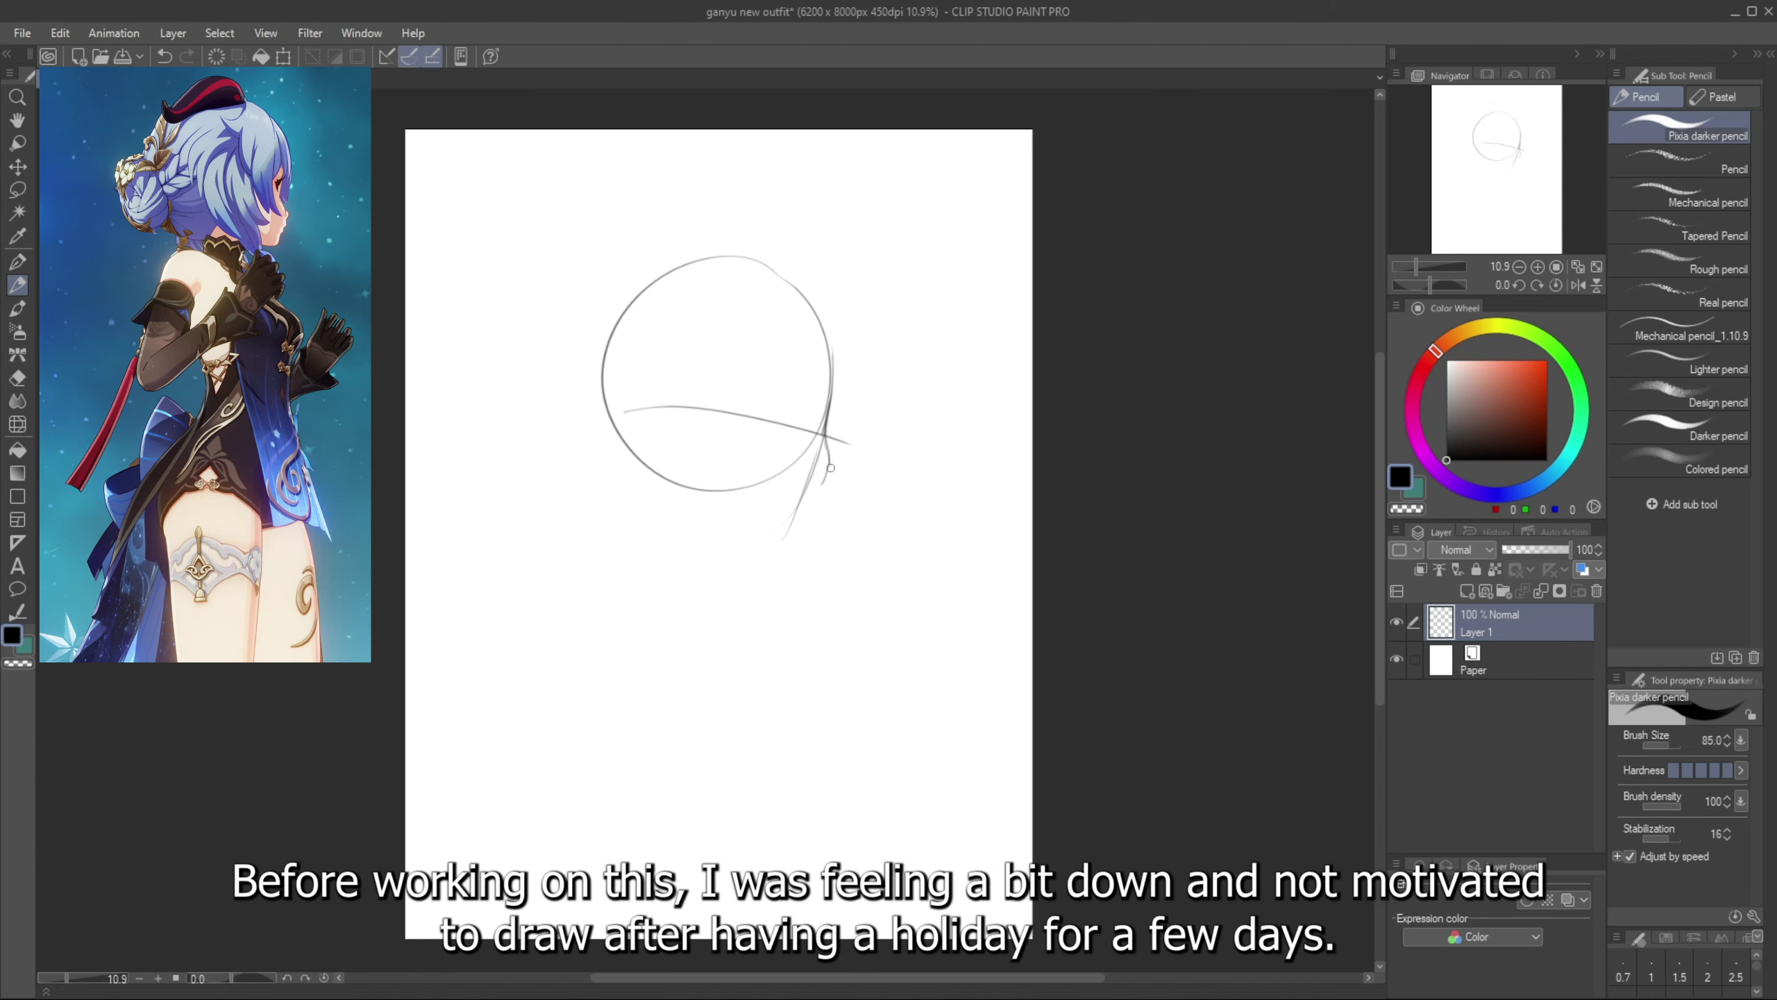
Sketch the nose, chin and jaw contour of the side-facing head below the eye line
{"action": "key", "text": "ctrl+z"}
{"action": "key", "text": "ctrl+z"}
{"action": "key", "text": "ctrl+z"}
{"action": "left_click_drag", "start_coordinate": [826, 445], "coordinate": [817, 508]}
{"action": "key", "text": "ctrl+z"}
{"action": "key", "text": "ctrl+z"}
{"action": "mouse_move", "coordinate": [827, 439]}
{"action": "left_mouse_down"}
{"action": "mouse_move", "coordinate": [823, 496]}
{"action": "mouse_move", "coordinate": [764, 527]}
{"action": "mouse_move", "coordinate": [792, 535]}
{"action": "left_mouse_up"}
{"action": "key", "text": "ctrl+z"}
{"action": "key", "text": "ctrl+z"}
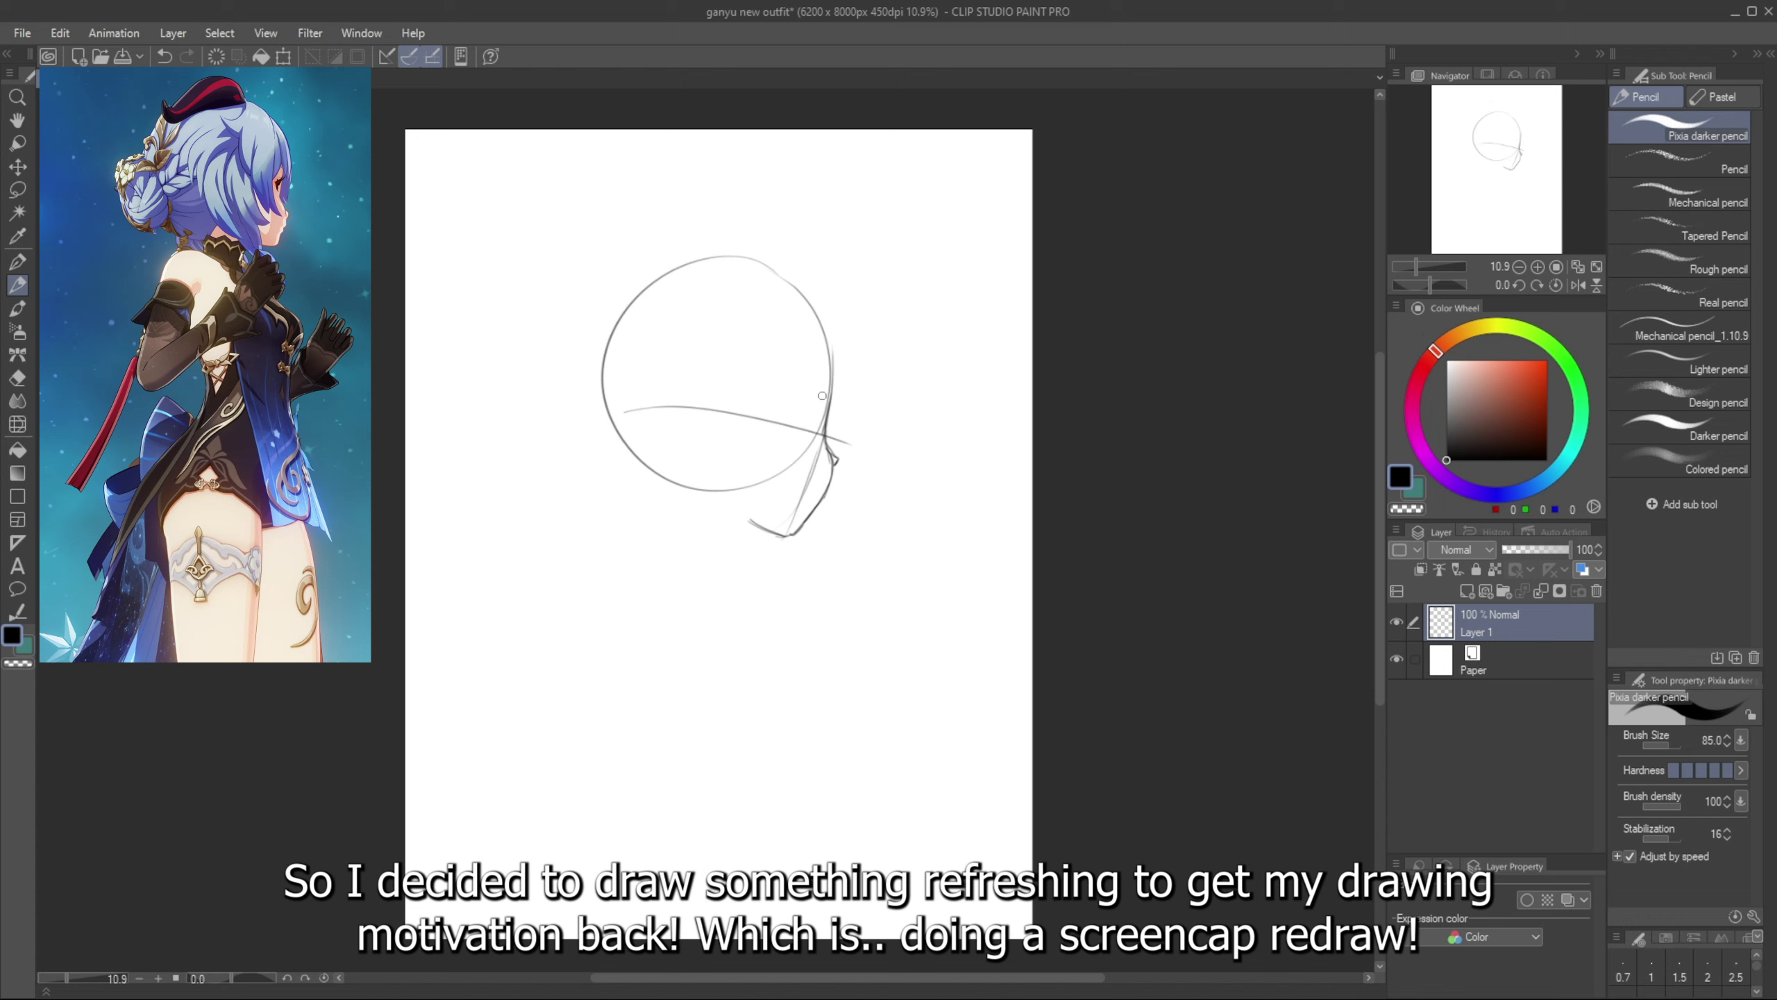
Redraw the brow curve above the nose on the face profile and clean up the area around it
{"action": "key", "text": "ctrl+z"}
{"action": "left_click_drag", "start_coordinate": [824, 441], "coordinate": [834, 382]}
{"action": "key", "text": "e"}
{"action": "key", "text": "p"}
{"action": "key", "text": "ctrl+z"}
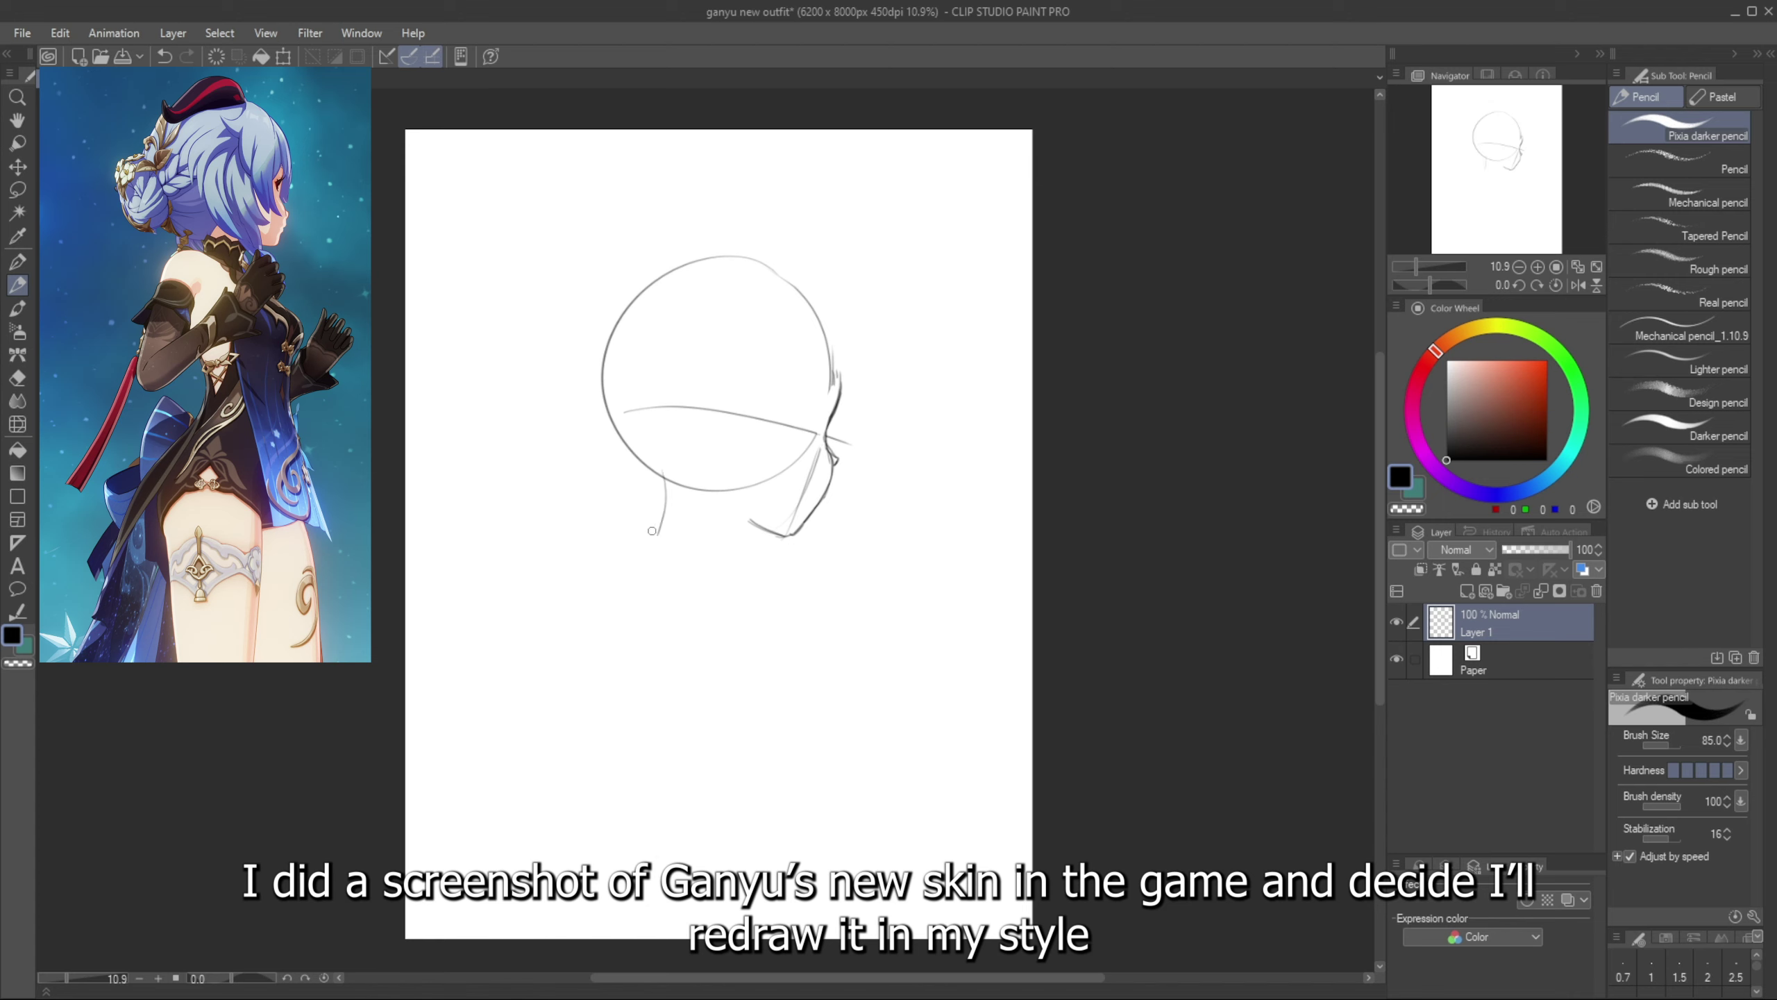
Sketch both sides of the neck and the curved neck joint beneath the head circle, cleaning up stray lines
{"action": "left_click_drag", "start_coordinate": [743, 495], "coordinate": [746, 555]}
{"action": "key", "text": "ctrl+z"}
{"action": "key", "text": "ctrl+z"}
{"action": "mouse_move", "coordinate": [668, 482]}
{"action": "left_mouse_down"}
{"action": "mouse_move", "coordinate": [780, 534]}
{"action": "mouse_move", "coordinate": [699, 465]}
{"action": "mouse_move", "coordinate": [663, 467]}
{"action": "left_mouse_up"}
{"action": "key", "text": "ctrl+z"}
{"action": "key", "text": "ctrl+z"}
{"action": "key", "text": "ctrl+z"}
{"action": "mouse_move", "coordinate": [662, 470]}
{"action": "left_mouse_down"}
{"action": "mouse_move", "coordinate": [729, 501]}
{"action": "mouse_move", "coordinate": [661, 509]}
{"action": "mouse_move", "coordinate": [760, 535]}
{"action": "mouse_move", "coordinate": [731, 520]}
{"action": "left_mouse_up"}
{"action": "key", "text": "ctrl+z"}
{"action": "key", "text": "e"}
{"action": "key", "text": "p"}
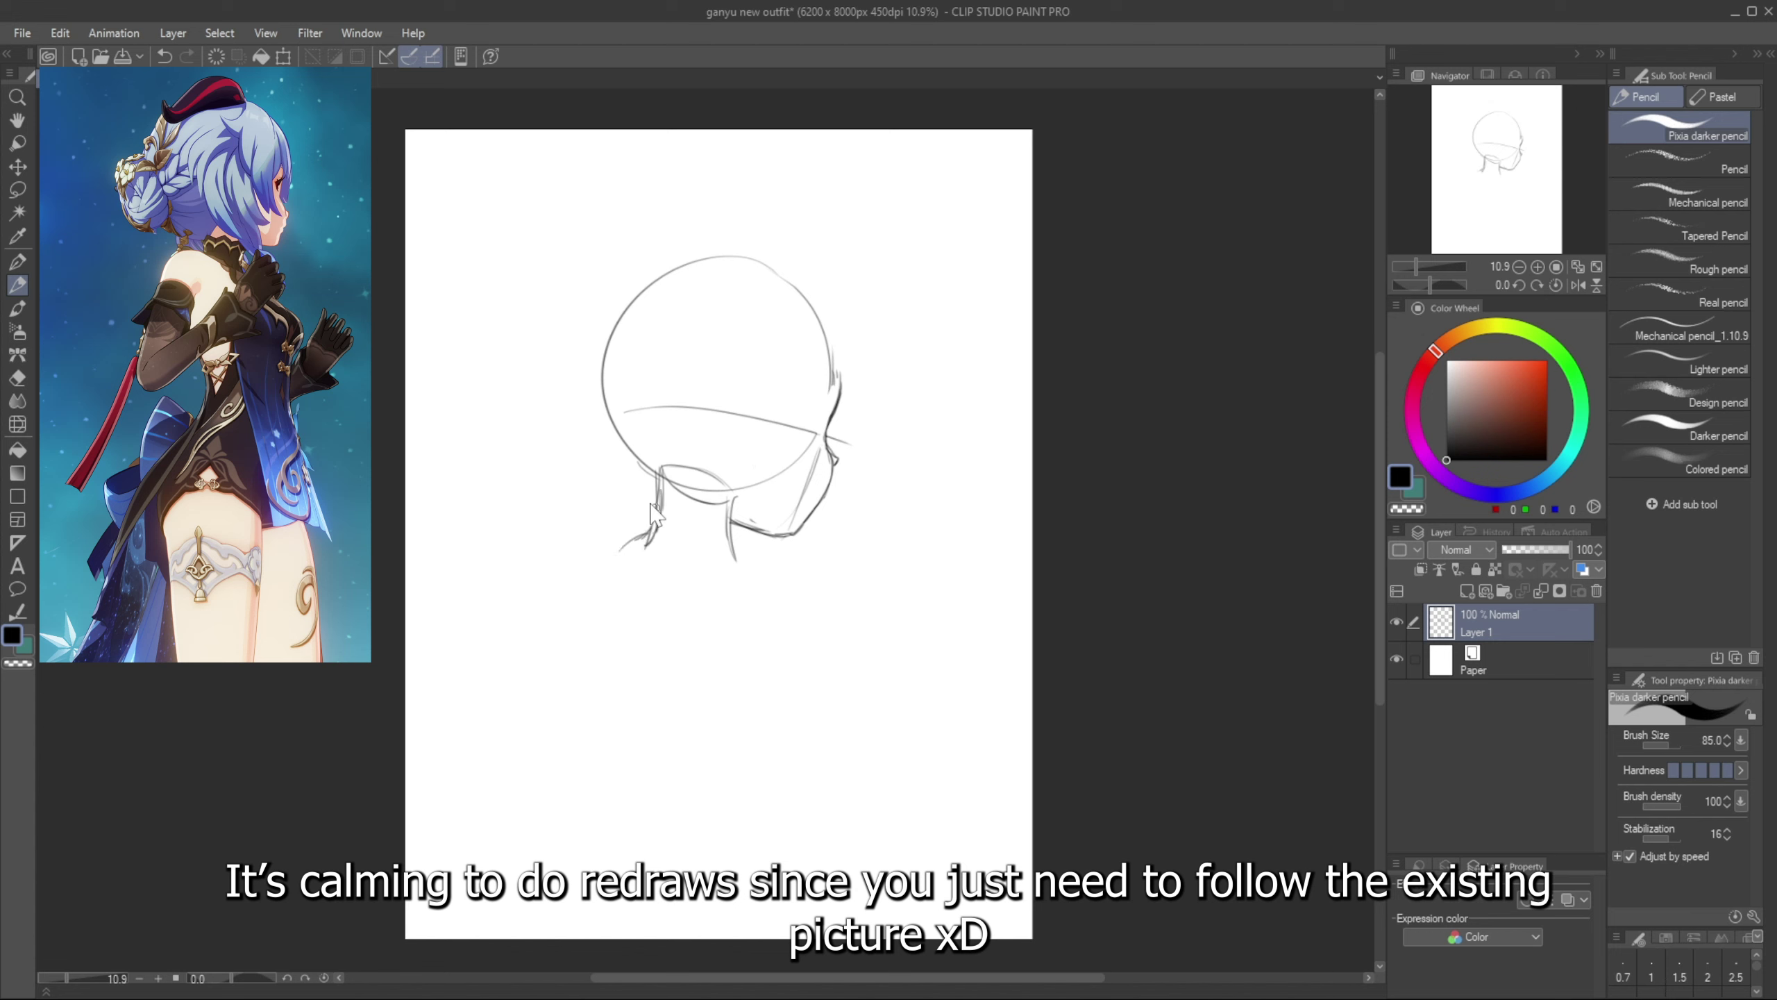
Sketch the sloping line across the neck base and the rounded back shoulder contour
{"action": "key", "text": "ctrl+z"}
{"action": "mouse_move", "coordinate": [652, 528]}
{"action": "left_mouse_down"}
{"action": "mouse_move", "coordinate": [634, 540]}
{"action": "mouse_move", "coordinate": [709, 568]}
{"action": "left_mouse_up"}
{"action": "left_click_drag", "start_coordinate": [671, 556], "coordinate": [774, 580]}
{"action": "key", "text": "ctrl+z"}
{"action": "key", "text": "ctrl+z"}
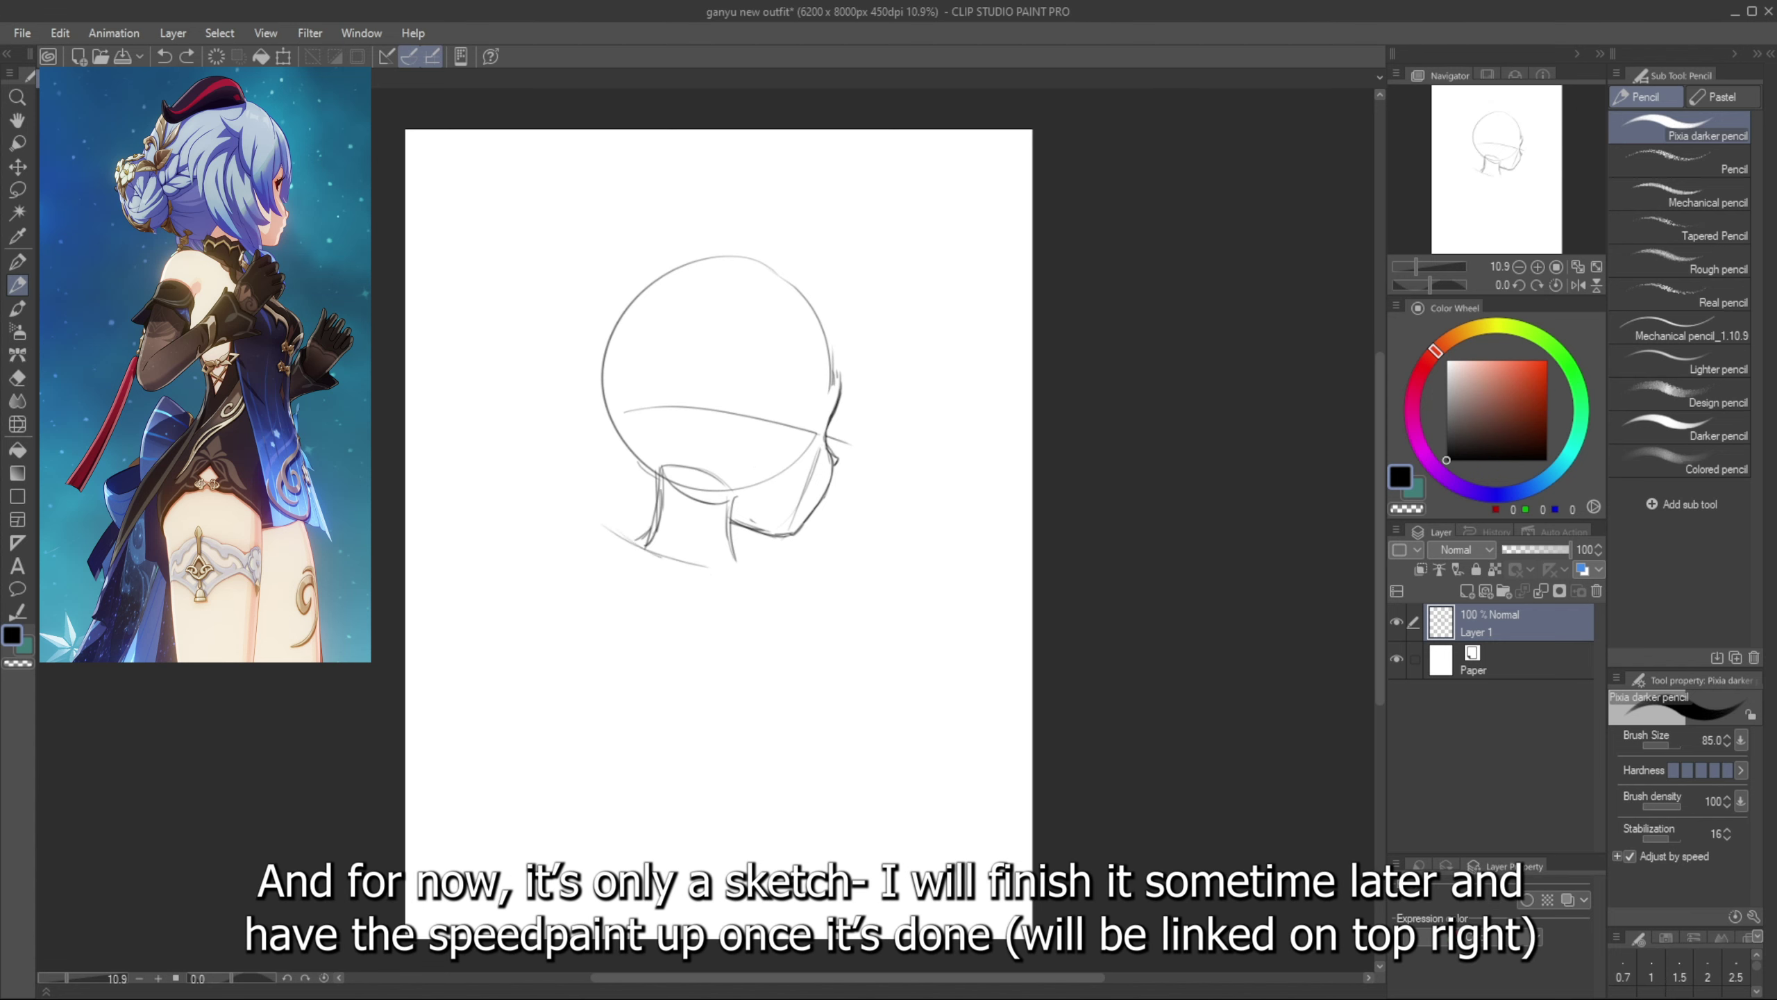
{"action": "left_click_drag", "start_coordinate": [604, 521], "coordinate": [722, 577]}
{"action": "key", "text": "ctrl+z"}
{"action": "mouse_move", "coordinate": [556, 593]}
{"action": "left_mouse_down"}
{"action": "mouse_move", "coordinate": [597, 536]}
{"action": "mouse_move", "coordinate": [627, 537]}
{"action": "mouse_move", "coordinate": [557, 603]}
{"action": "mouse_move", "coordinate": [574, 528]}
{"action": "mouse_move", "coordinate": [557, 594]}
{"action": "left_mouse_up"}
{"action": "key", "text": "ctrl+z"}
{"action": "key", "text": "e"}
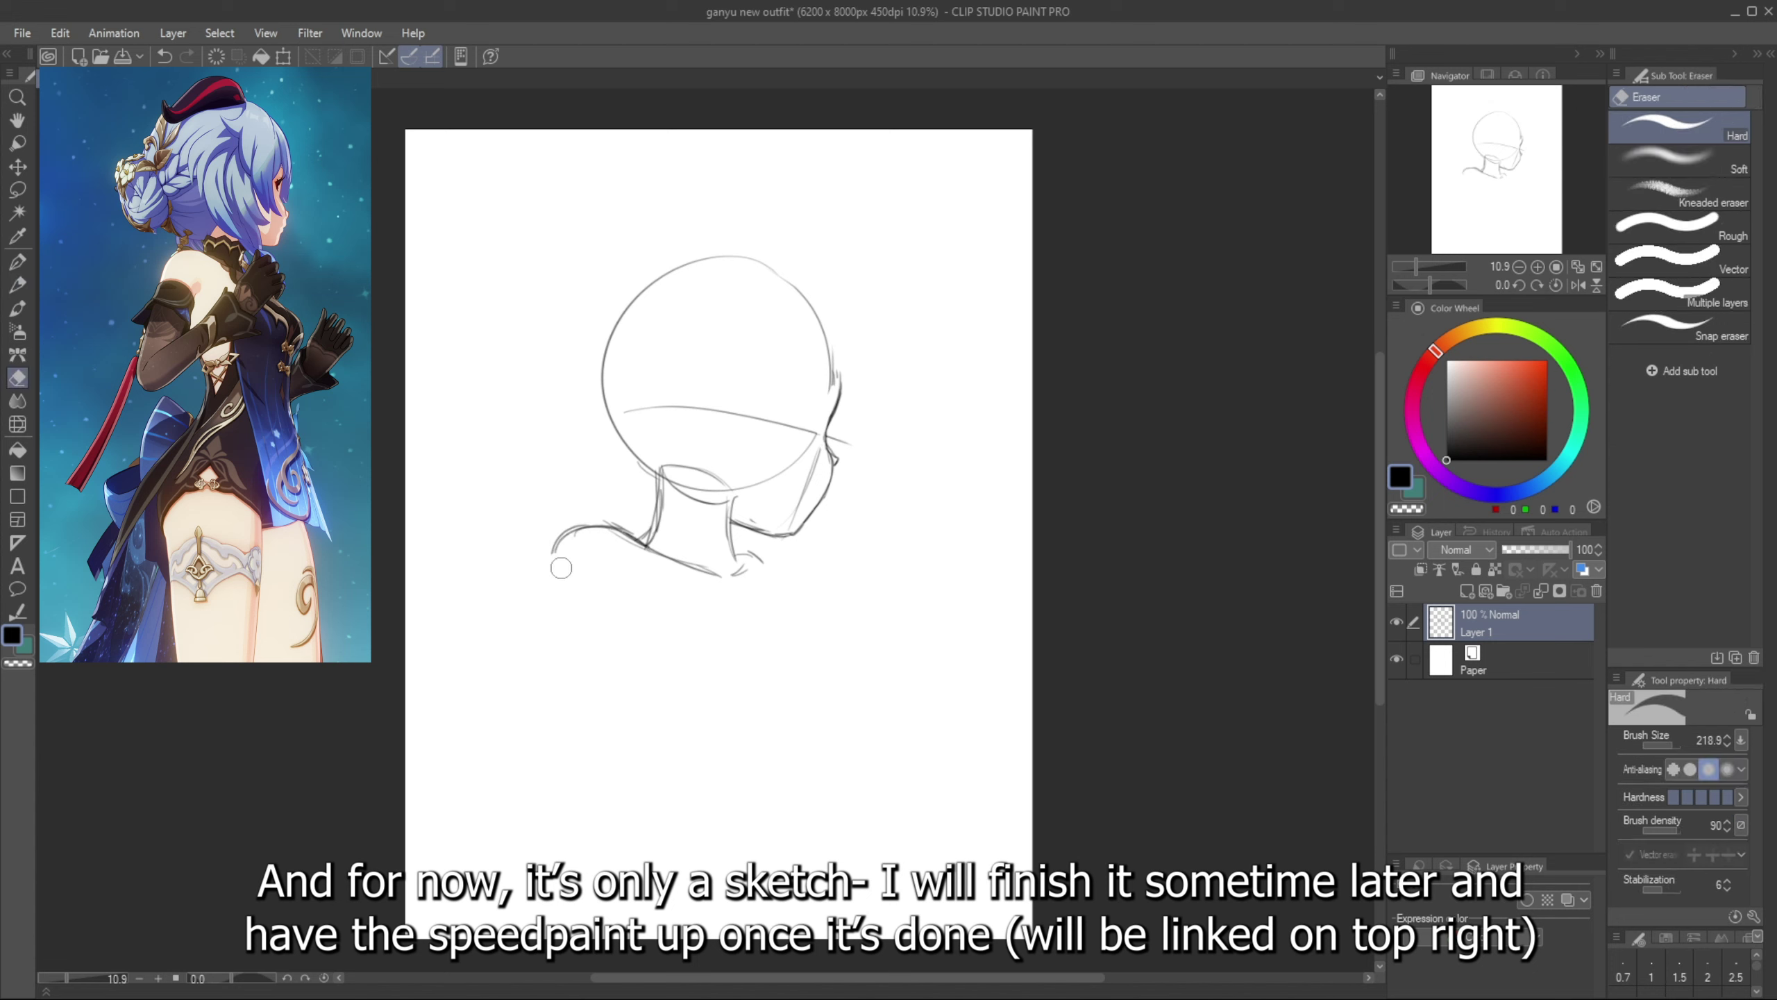
{"action": "key", "text": "p"}
{"action": "key", "text": "p"}
Sketch the near arm as a shoulder circle, a straight upper-arm line, an elbow circle and a curved forearm line
{"action": "mouse_move", "coordinate": [578, 531]}
{"action": "left_mouse_down"}
{"action": "mouse_move", "coordinate": [593, 530]}
{"action": "mouse_move", "coordinate": [543, 665]}
{"action": "left_mouse_up"}
{"action": "mouse_move", "coordinate": [585, 549]}
{"action": "left_mouse_down"}
{"action": "mouse_move", "coordinate": [522, 781]}
{"action": "mouse_move", "coordinate": [522, 750]}
{"action": "mouse_move", "coordinate": [533, 762]}
{"action": "mouse_move", "coordinate": [657, 688]}
{"action": "left_mouse_up"}
{"action": "key", "text": "ctrl+z"}
{"action": "left_click_drag", "start_coordinate": [541, 757], "coordinate": [645, 699]}
{"action": "key", "text": "ctrl+z"}
{"action": "key", "text": "ctrl+z"}
{"action": "mouse_move", "coordinate": [539, 764]}
{"action": "left_mouse_down"}
{"action": "mouse_move", "coordinate": [692, 674]}
{"action": "mouse_move", "coordinate": [701, 616]}
{"action": "left_mouse_up"}
Block in the raised hand at the end of the forearm with an angular palm and fingertips
{"action": "mouse_move", "coordinate": [700, 615]}
{"action": "left_mouse_down"}
{"action": "mouse_move", "coordinate": [776, 596]}
{"action": "mouse_move", "coordinate": [700, 677]}
{"action": "mouse_move", "coordinate": [731, 622]}
{"action": "left_mouse_up"}
{"action": "key", "text": "ctrl+z"}
{"action": "left_click_drag", "start_coordinate": [700, 615], "coordinate": [800, 566]}
{"action": "left_click_drag", "start_coordinate": [799, 566], "coordinate": [691, 676]}
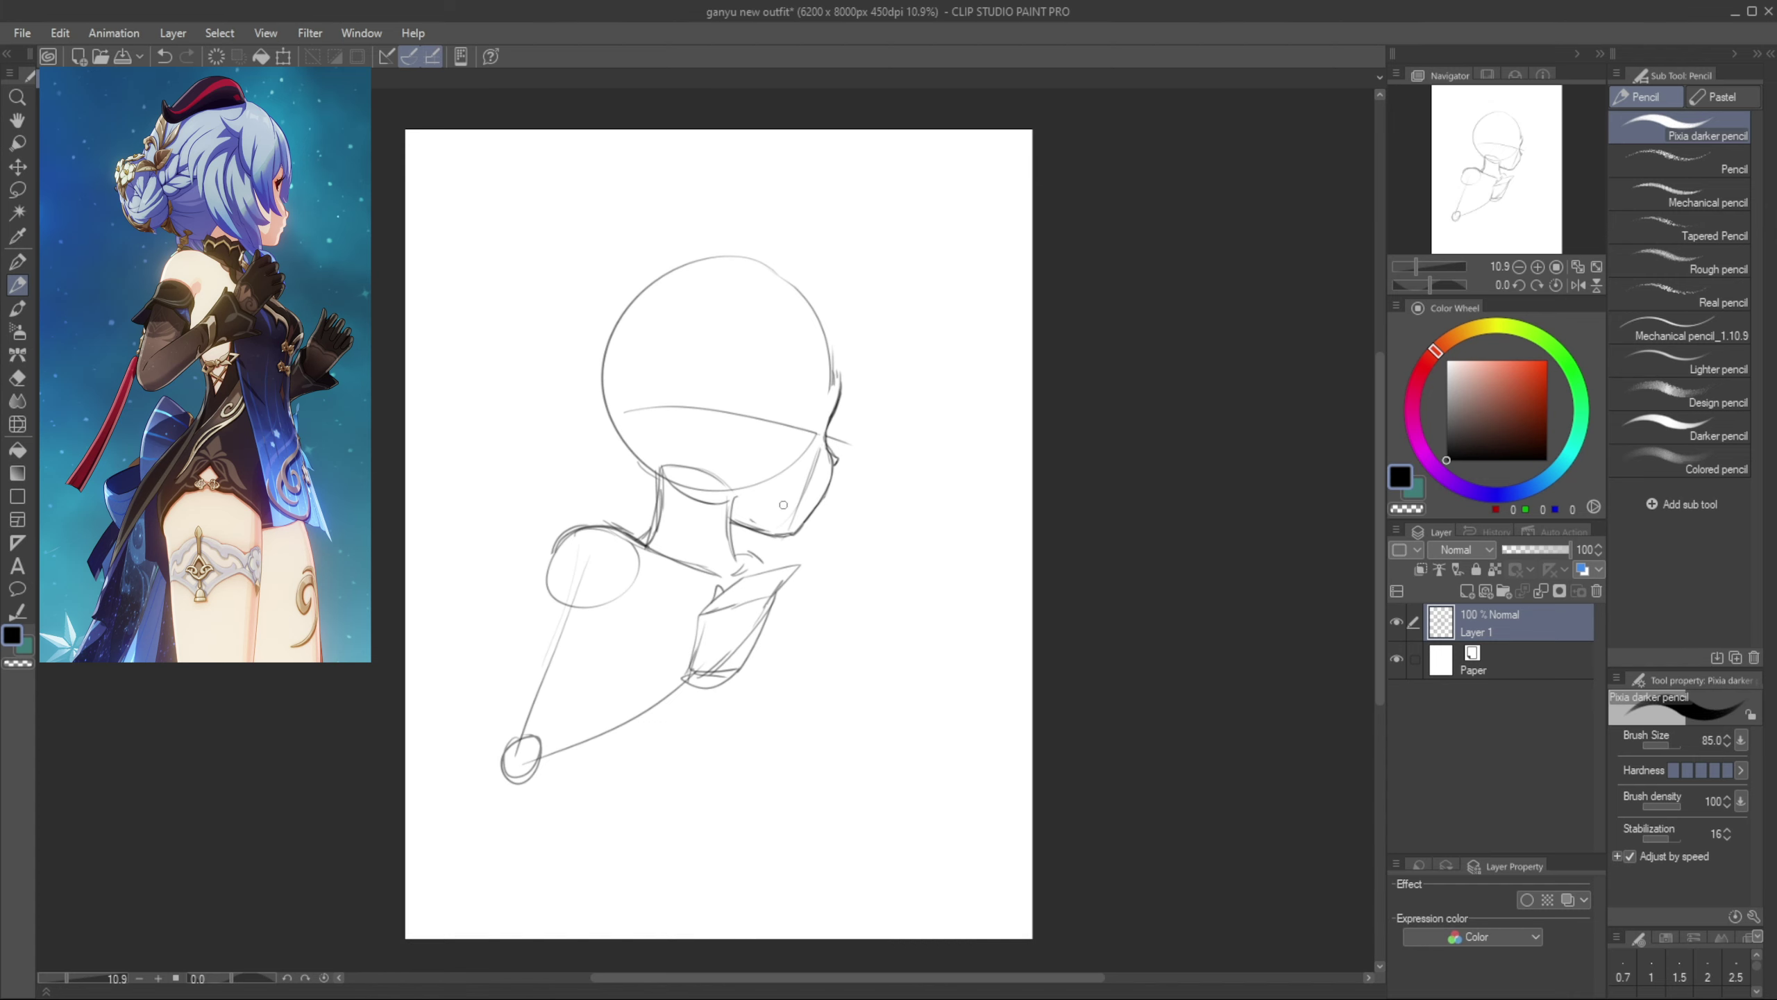
{"action": "key", "text": "ctrl+z"}
{"action": "left_click_drag", "start_coordinate": [797, 570], "coordinate": [785, 606]}
Sketch the back edge of the torso from the armpit down to the lower chest
{"action": "left_click_drag", "start_coordinate": [601, 531], "coordinate": [582, 673]}
{"action": "key", "text": "ctrl+z"}
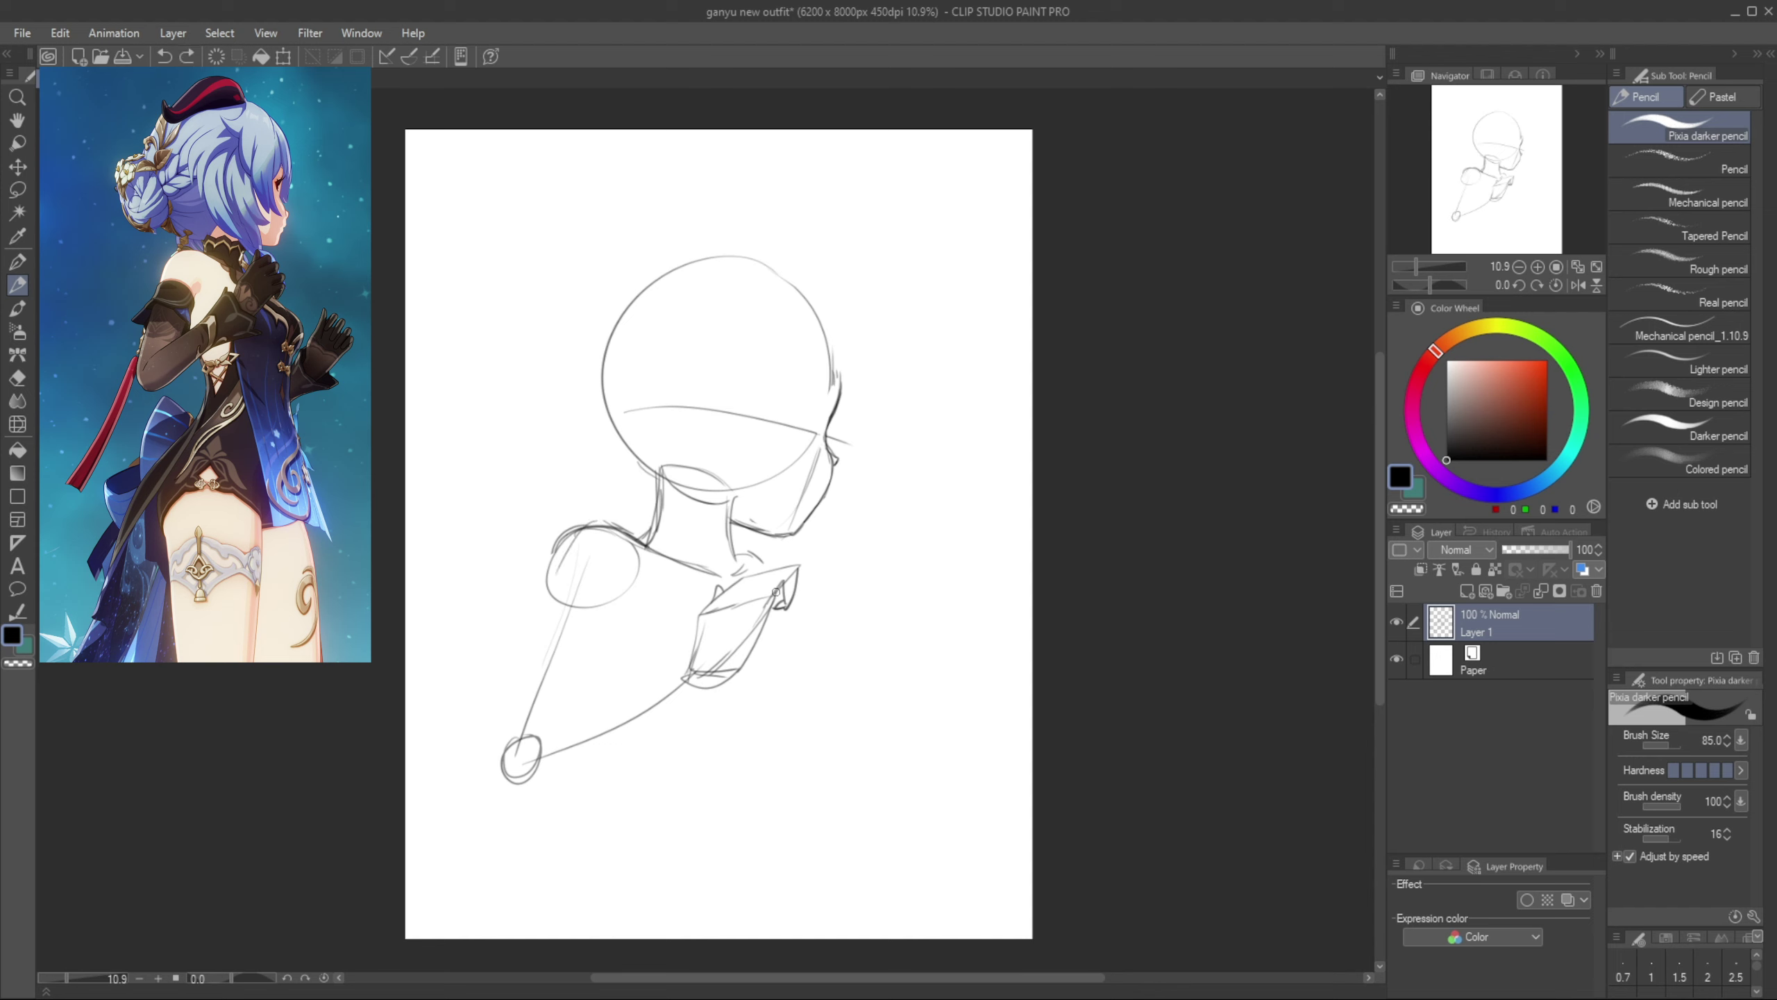
{"action": "mouse_move", "coordinate": [560, 564]}
{"action": "left_mouse_down"}
{"action": "mouse_move", "coordinate": [660, 754]}
{"action": "mouse_move", "coordinate": [665, 737]}
{"action": "mouse_move", "coordinate": [746, 739]}
{"action": "mouse_move", "coordinate": [762, 704]}
{"action": "left_mouse_up"}
{"action": "key", "text": "ctrl+z"}
{"action": "key", "text": "ctrl+z"}
{"action": "key", "text": "ctrl+z"}
{"action": "left_click_drag", "start_coordinate": [604, 705], "coordinate": [656, 769]}
Sketch the wavy lower contour of the chest and its front edge running down from the hand
{"action": "mouse_move", "coordinate": [654, 767]}
{"action": "left_mouse_down"}
{"action": "mouse_move", "coordinate": [719, 762]}
{"action": "mouse_move", "coordinate": [798, 716]}
{"action": "left_mouse_up"}
{"action": "key", "text": "ctrl+z"}
{"action": "key", "text": "ctrl+z"}
{"action": "left_click_drag", "start_coordinate": [718, 763], "coordinate": [776, 707]}
{"action": "left_click_drag", "start_coordinate": [744, 742], "coordinate": [795, 714]}
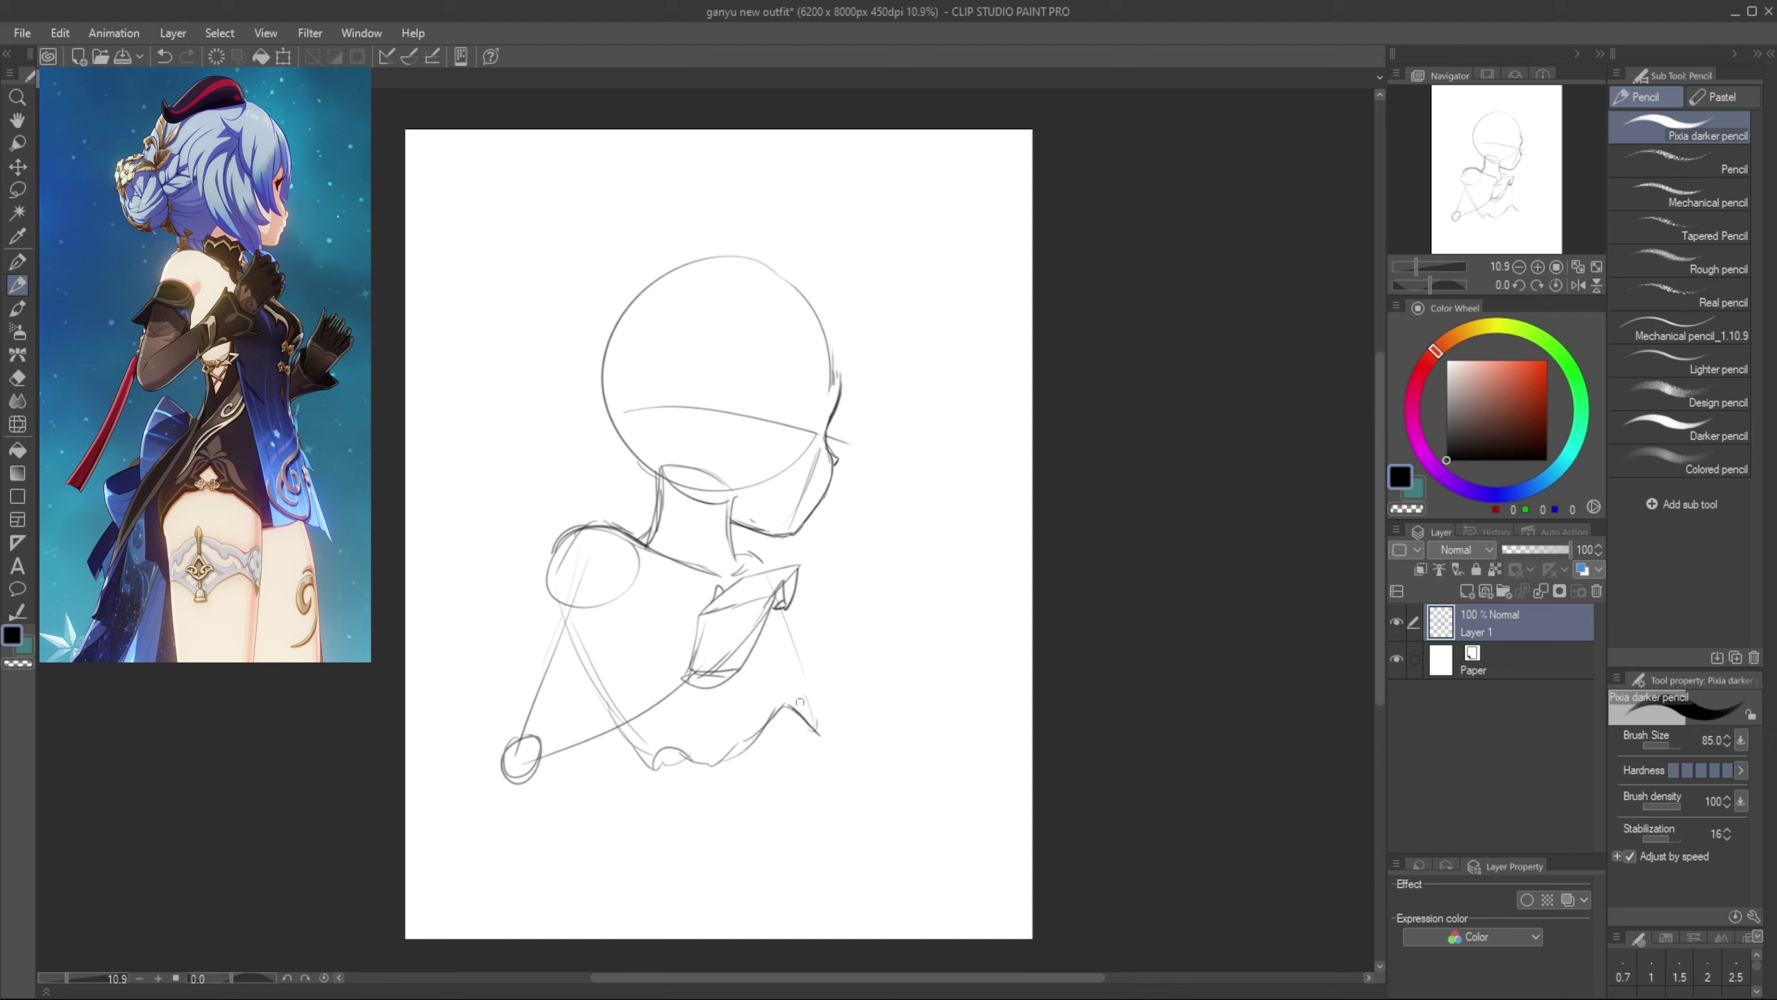
{"action": "key", "text": "ctrl+z"}
{"action": "left_click_drag", "start_coordinate": [784, 596], "coordinate": [822, 746]}
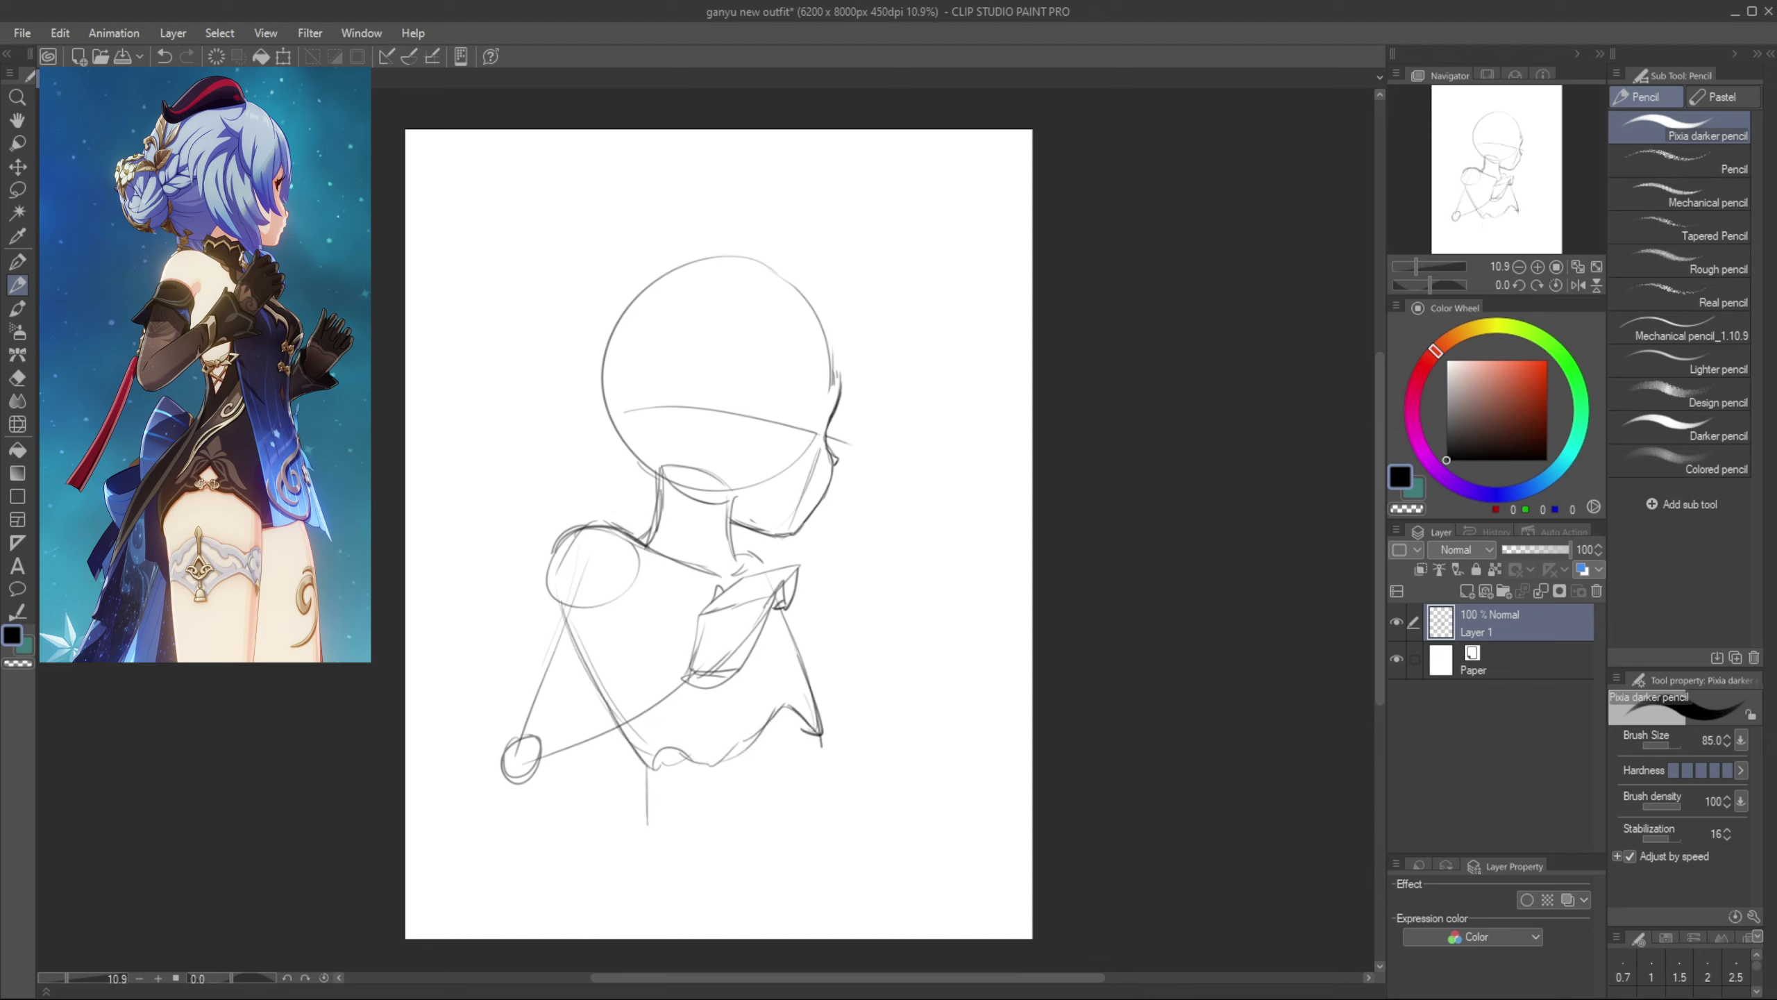
Try out short waist lines beneath both ends of the chest contour
{"action": "key", "text": "ctrl+z"}
{"action": "mouse_move", "coordinate": [643, 764]}
{"action": "left_mouse_down"}
{"action": "mouse_move", "coordinate": [684, 837]}
{"action": "mouse_move", "coordinate": [789, 841]}
{"action": "left_mouse_up"}
{"action": "key", "text": "ctrl+z"}
{"action": "left_click_drag", "start_coordinate": [822, 736], "coordinate": [797, 842]}
{"action": "key", "text": "ctrl+z"}
{"action": "key", "text": "ctrl+z"}
{"action": "left_click_drag", "start_coordinate": [644, 765], "coordinate": [692, 811]}
{"action": "mouse_move", "coordinate": [820, 737]}
{"action": "left_mouse_down"}
{"action": "mouse_move", "coordinate": [805, 799]}
{"action": "mouse_move", "coordinate": [684, 812]}
{"action": "left_mouse_up"}
{"action": "key", "text": "ctrl+z"}
Erase the front edge of the chest and redraw it as a curve continuing down to the ribs
{"action": "key", "text": "e"}
{"action": "left_click_drag", "start_coordinate": [808, 668], "coordinate": [822, 753]}
{"action": "key", "text": "p"}
{"action": "left_click_drag", "start_coordinate": [783, 611], "coordinate": [813, 715]}
{"action": "left_click_drag", "start_coordinate": [787, 622], "coordinate": [803, 788]}
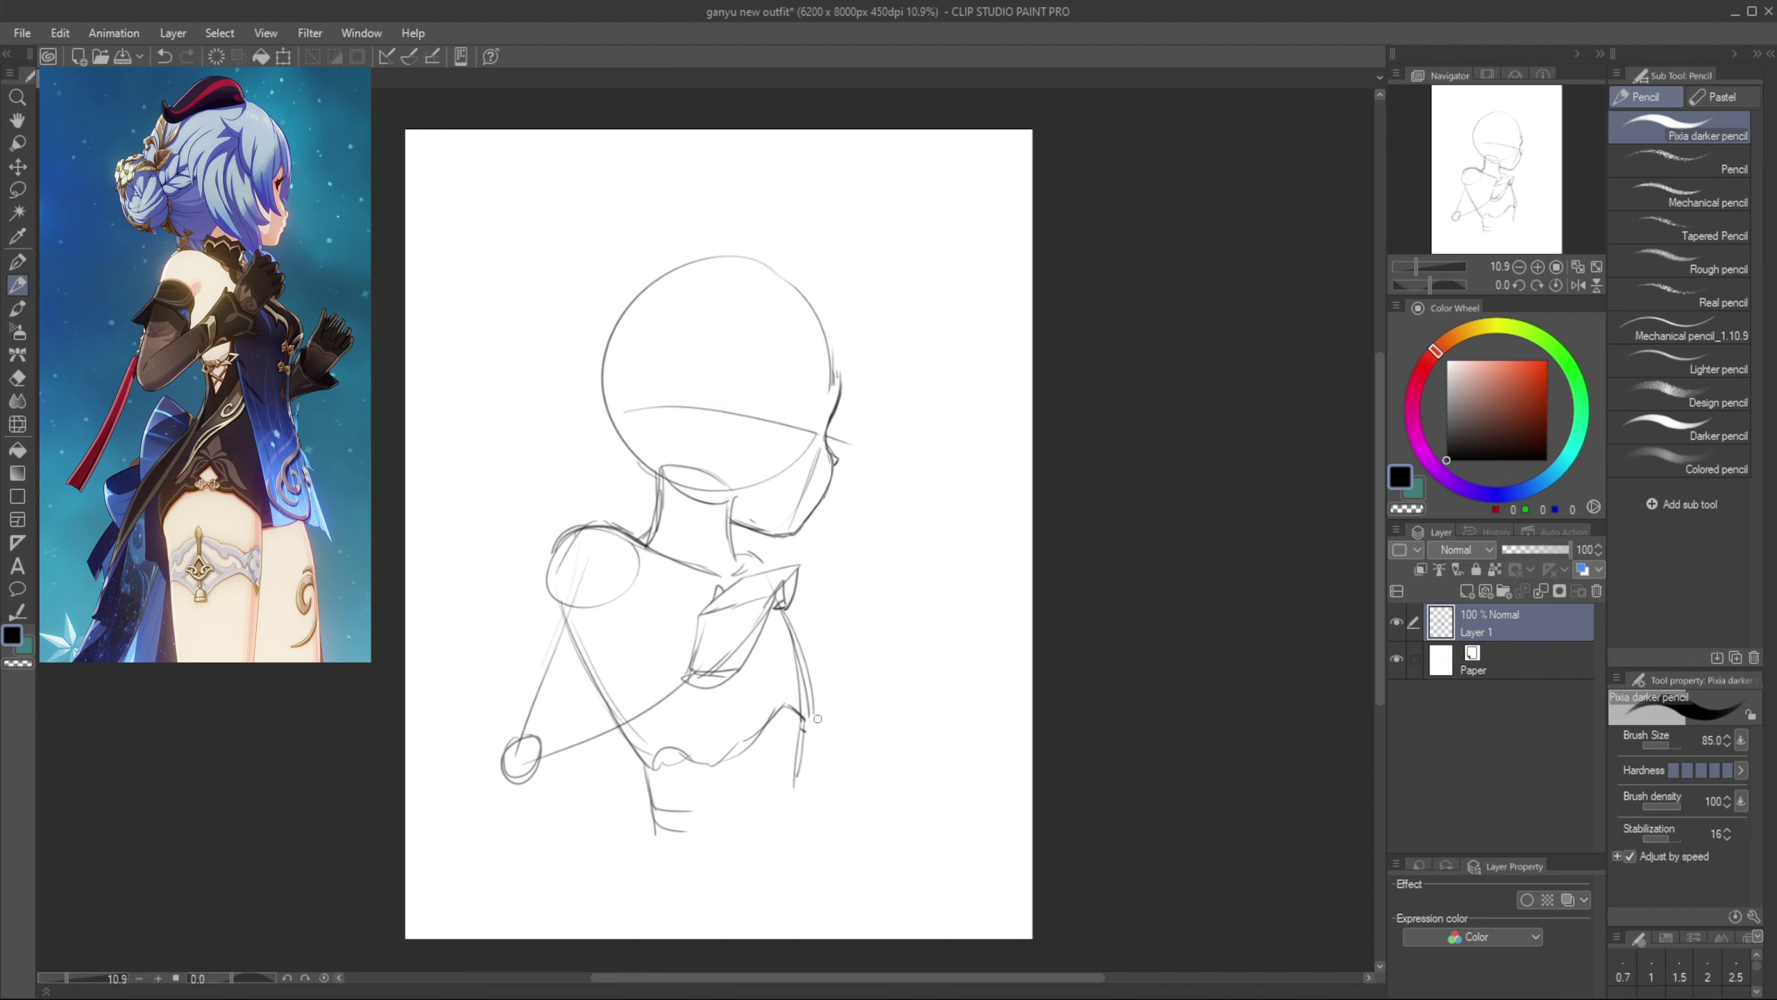
{"action": "key", "text": "ctrl+z"}
{"action": "left_click_drag", "start_coordinate": [800, 716], "coordinate": [812, 784]}
Erase the rough back waist marks and draw the rounded base of the ribcage
{"action": "key", "text": "e"}
{"action": "mouse_move", "coordinate": [648, 786]}
{"action": "left_mouse_down"}
{"action": "mouse_move", "coordinate": [673, 825]}
{"action": "mouse_move", "coordinate": [695, 823]}
{"action": "left_mouse_up"}
{"action": "key", "text": "p"}
{"action": "left_click_drag", "start_coordinate": [644, 767], "coordinate": [662, 815]}
{"action": "mouse_move", "coordinate": [648, 777]}
{"action": "left_mouse_down"}
{"action": "mouse_move", "coordinate": [736, 813]}
{"action": "mouse_move", "coordinate": [811, 716]}
{"action": "mouse_move", "coordinate": [772, 791]}
{"action": "left_mouse_up"}
{"action": "left_click_drag", "start_coordinate": [650, 786], "coordinate": [807, 753]}
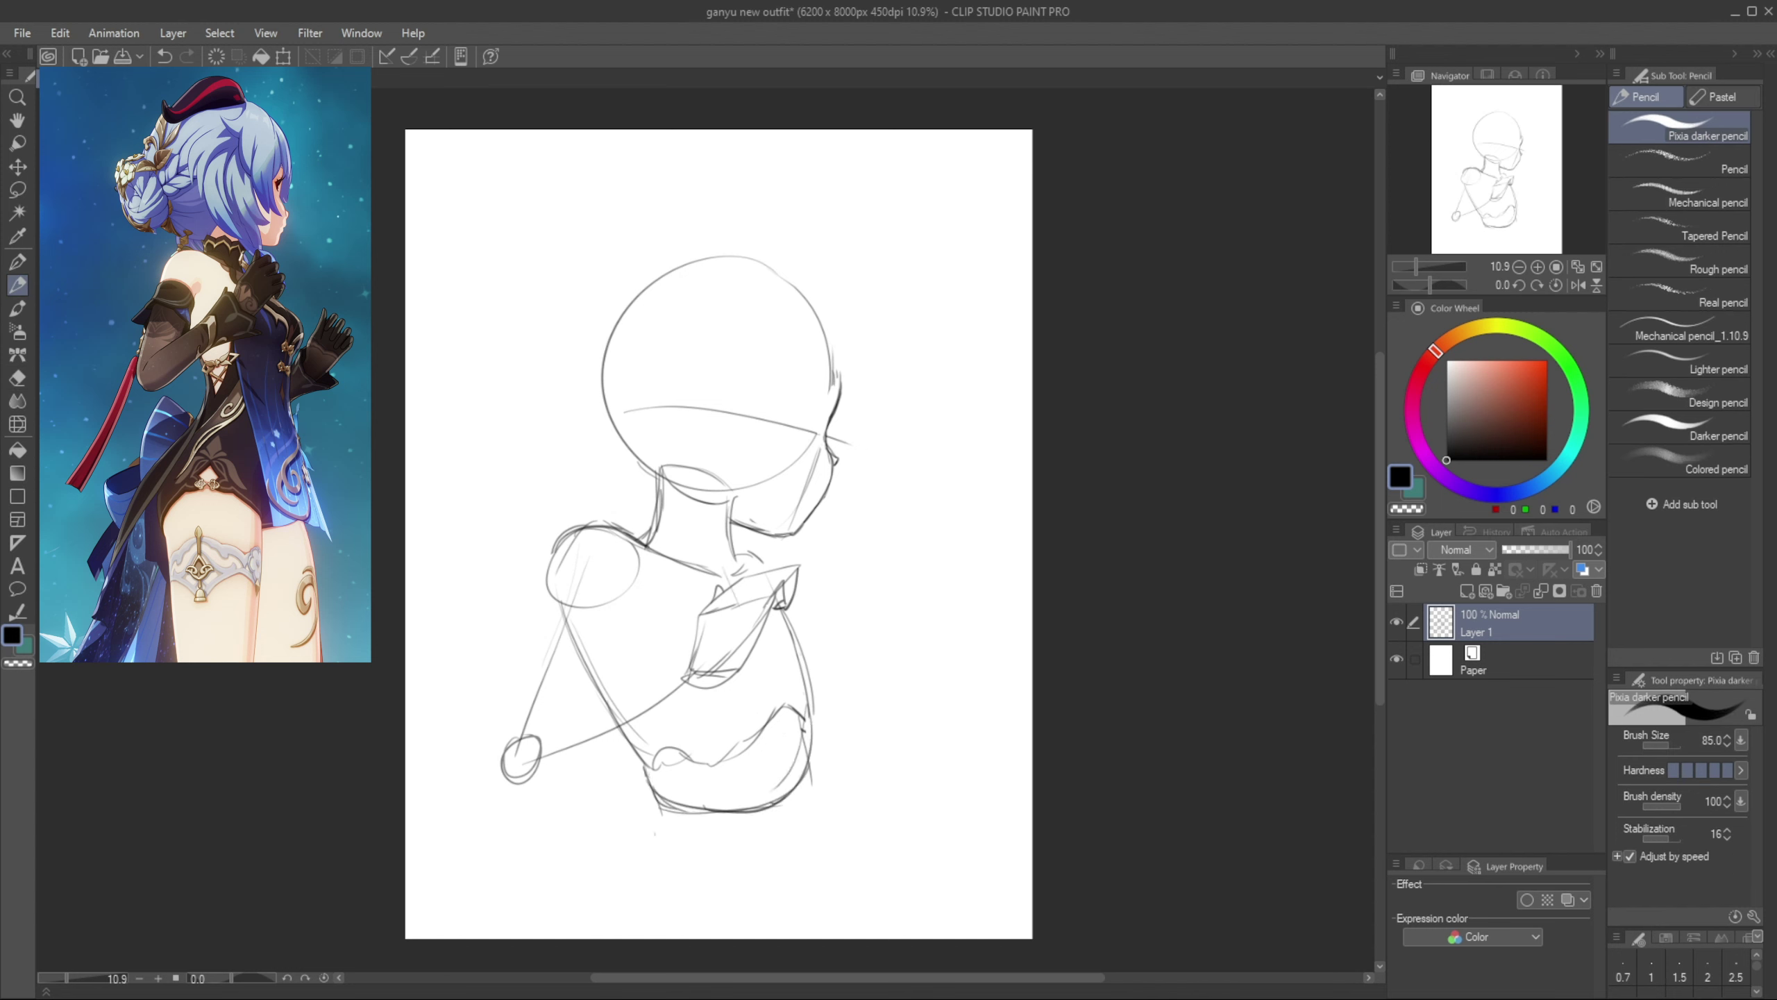
Darken the front chest edge and draw a vertical centre line from the chest down through the abdomen
{"action": "left_click_drag", "start_coordinate": [758, 616], "coordinate": [785, 720]}
{"action": "key", "text": "ctrl+z"}
{"action": "mouse_move", "coordinate": [769, 610]}
{"action": "left_mouse_down"}
{"action": "mouse_move", "coordinate": [797, 774]}
{"action": "mouse_move", "coordinate": [807, 731]}
{"action": "left_mouse_up"}
{"action": "key", "text": "ctrl+z"}
{"action": "left_click_drag", "start_coordinate": [804, 667], "coordinate": [814, 739]}
{"action": "mouse_move", "coordinate": [768, 616]}
{"action": "left_mouse_down"}
{"action": "mouse_move", "coordinate": [793, 700]}
{"action": "mouse_move", "coordinate": [797, 866]}
{"action": "mouse_move", "coordinate": [802, 833]}
{"action": "left_mouse_up"}
{"action": "key", "text": "ctrl+z"}
{"action": "left_click_drag", "start_coordinate": [795, 754], "coordinate": [792, 922]}
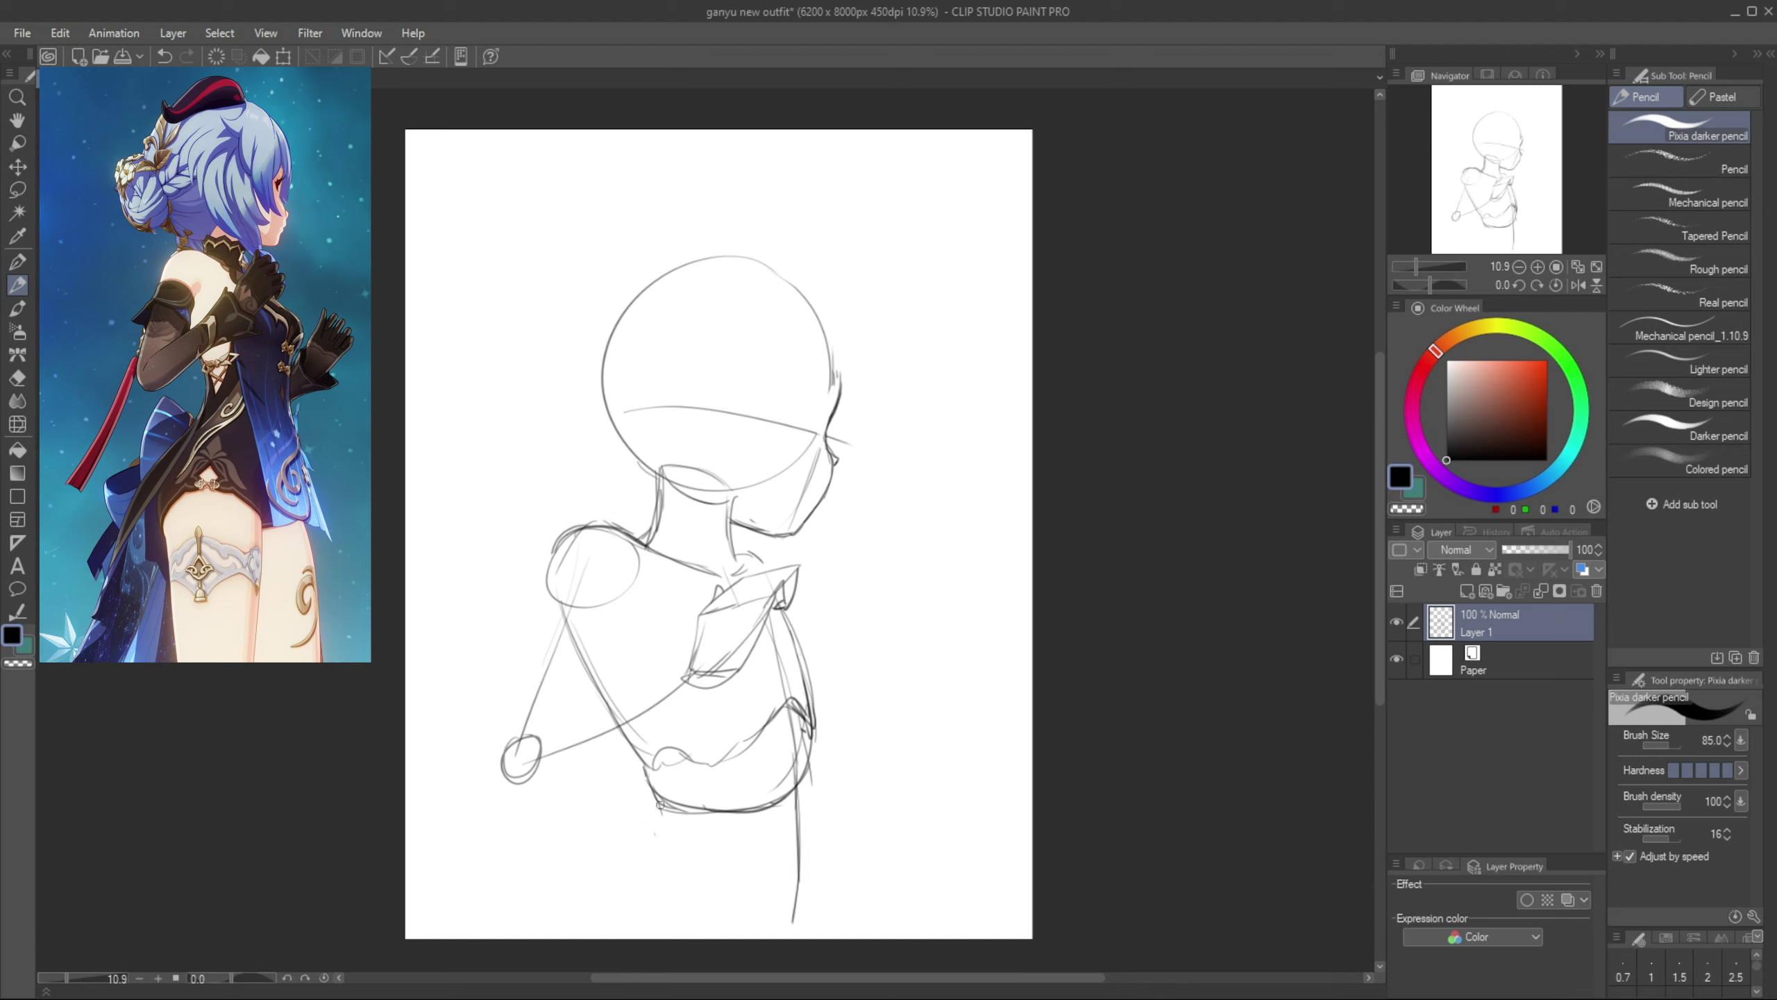
Sketch the back hip outline and the curved front belly line below the ribcage
{"action": "mouse_move", "coordinate": [660, 802]}
{"action": "left_mouse_down"}
{"action": "mouse_move", "coordinate": [618, 907]}
{"action": "mouse_move", "coordinate": [682, 907]}
{"action": "left_mouse_up"}
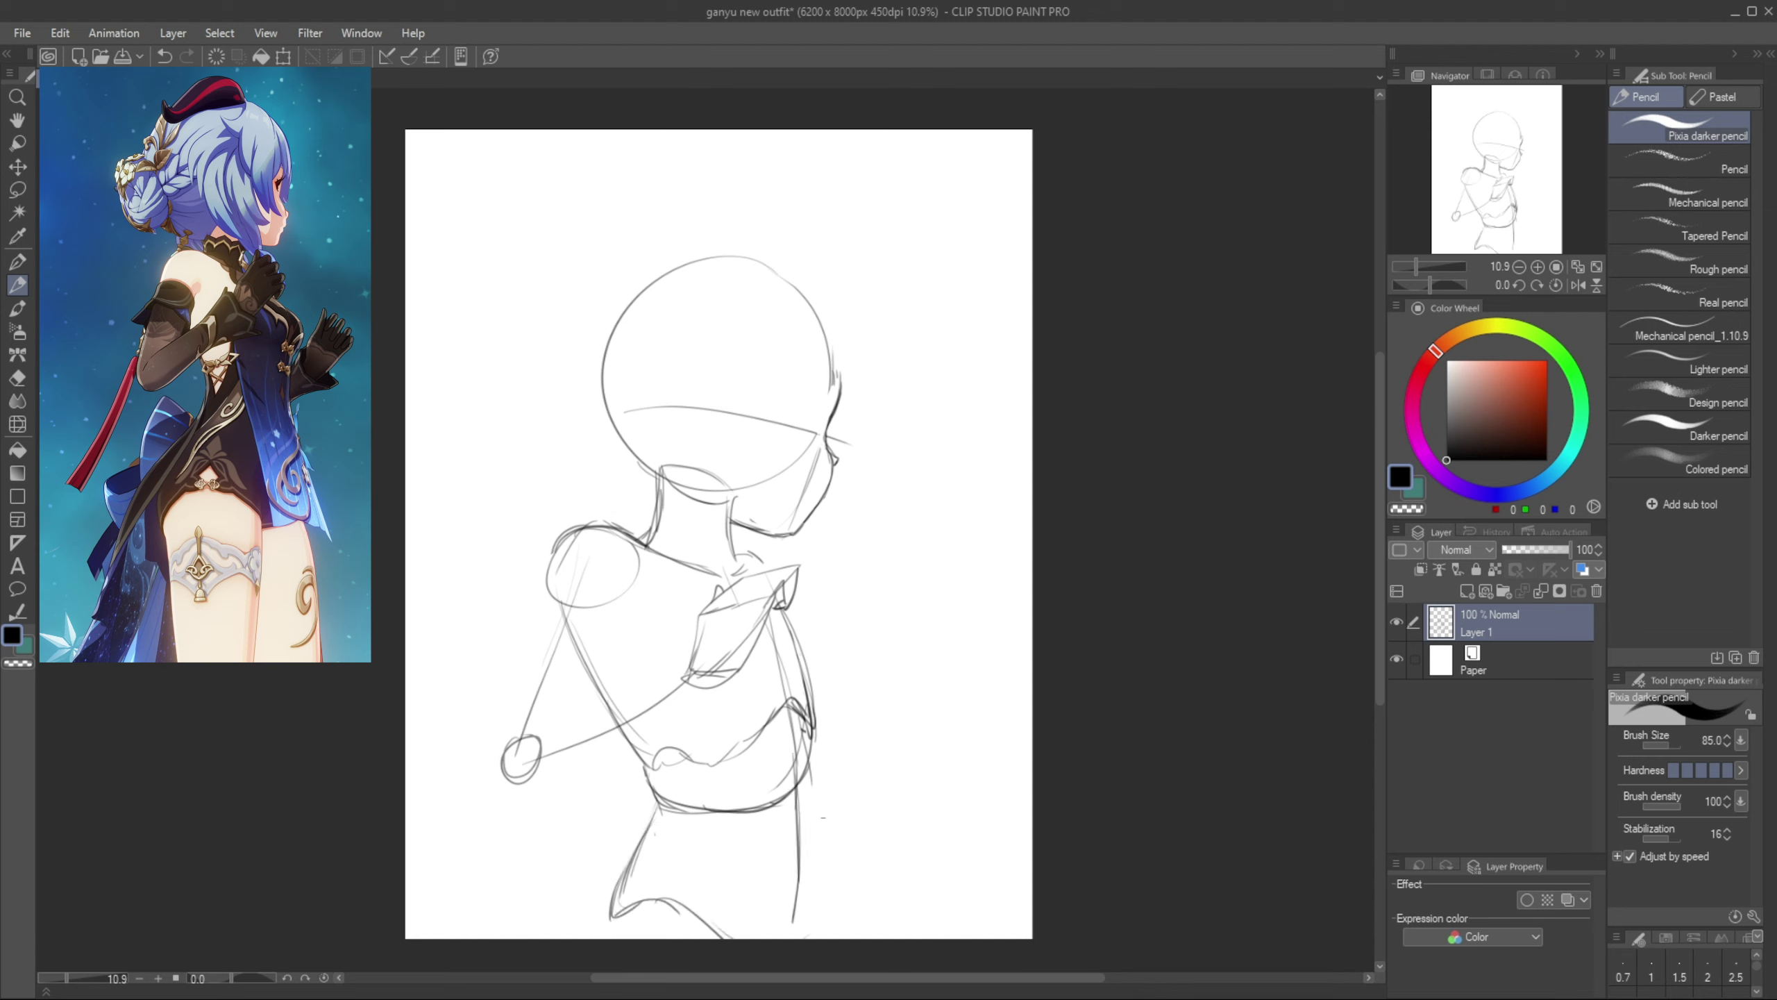
{"action": "left_click_drag", "start_coordinate": [810, 763], "coordinate": [836, 879]}
{"action": "left_click_drag", "start_coordinate": [837, 833], "coordinate": [802, 938]}
{"action": "key", "text": "ctrl+z"}
{"action": "key", "text": "ctrl+z"}
{"action": "left_click_drag", "start_coordinate": [808, 763], "coordinate": [836, 837]}
{"action": "key", "text": "ctrl+z"}
{"action": "left_click_drag", "start_coordinate": [810, 770], "coordinate": [827, 884]}
{"action": "key", "text": "e"}
{"action": "key", "text": "p"}
Move the whole figure sketch up and slightly to the right on the canvas
{"action": "key", "text": "ctrl+r"}
{"action": "key", "text": "ctrl+r"}
{"action": "key", "text": "ctrl+t"}
{"action": "left_click_drag", "start_coordinate": [777, 729], "coordinate": [785, 653]}
{"action": "left_click", "coordinate": [658, 896]}
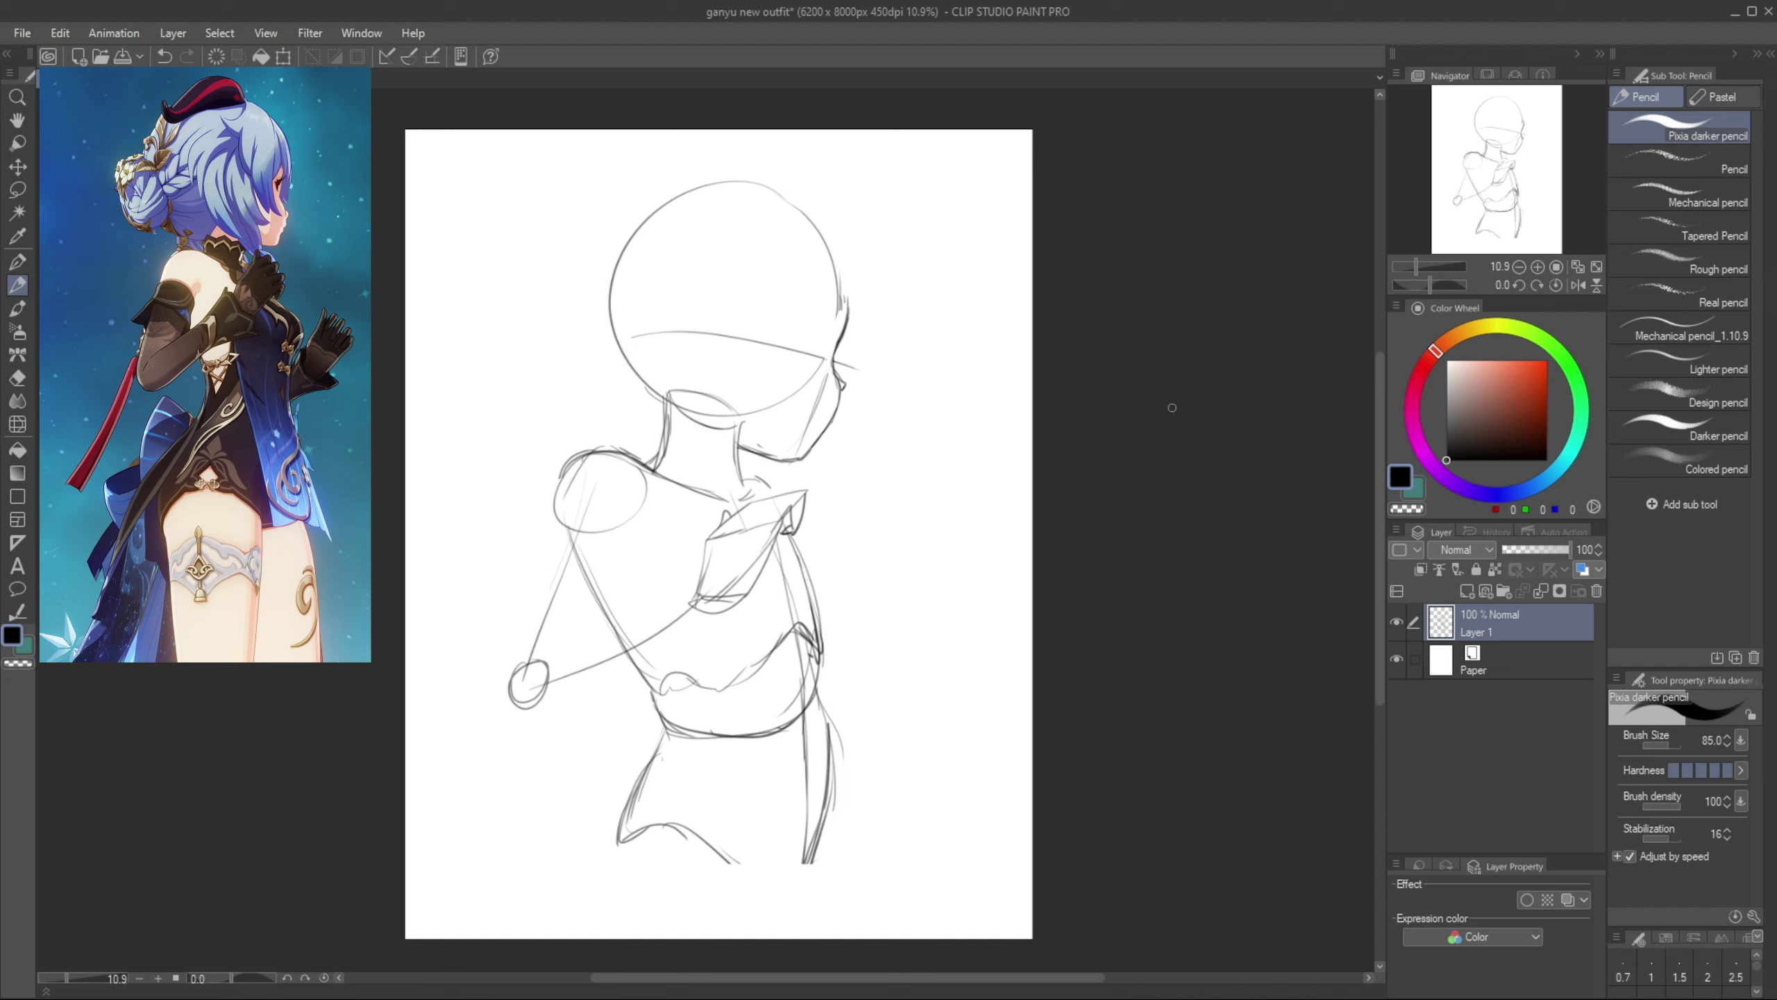
Darken the torso and chest contours, then redraw the ribcage base and the front of the waist
{"action": "mouse_move", "coordinate": [570, 521]}
{"action": "left_mouse_down"}
{"action": "mouse_move", "coordinate": [675, 693]}
{"action": "mouse_move", "coordinate": [721, 692]}
{"action": "mouse_move", "coordinate": [797, 627]}
{"action": "mouse_move", "coordinate": [821, 636]}
{"action": "mouse_move", "coordinate": [823, 675]}
{"action": "left_mouse_up"}
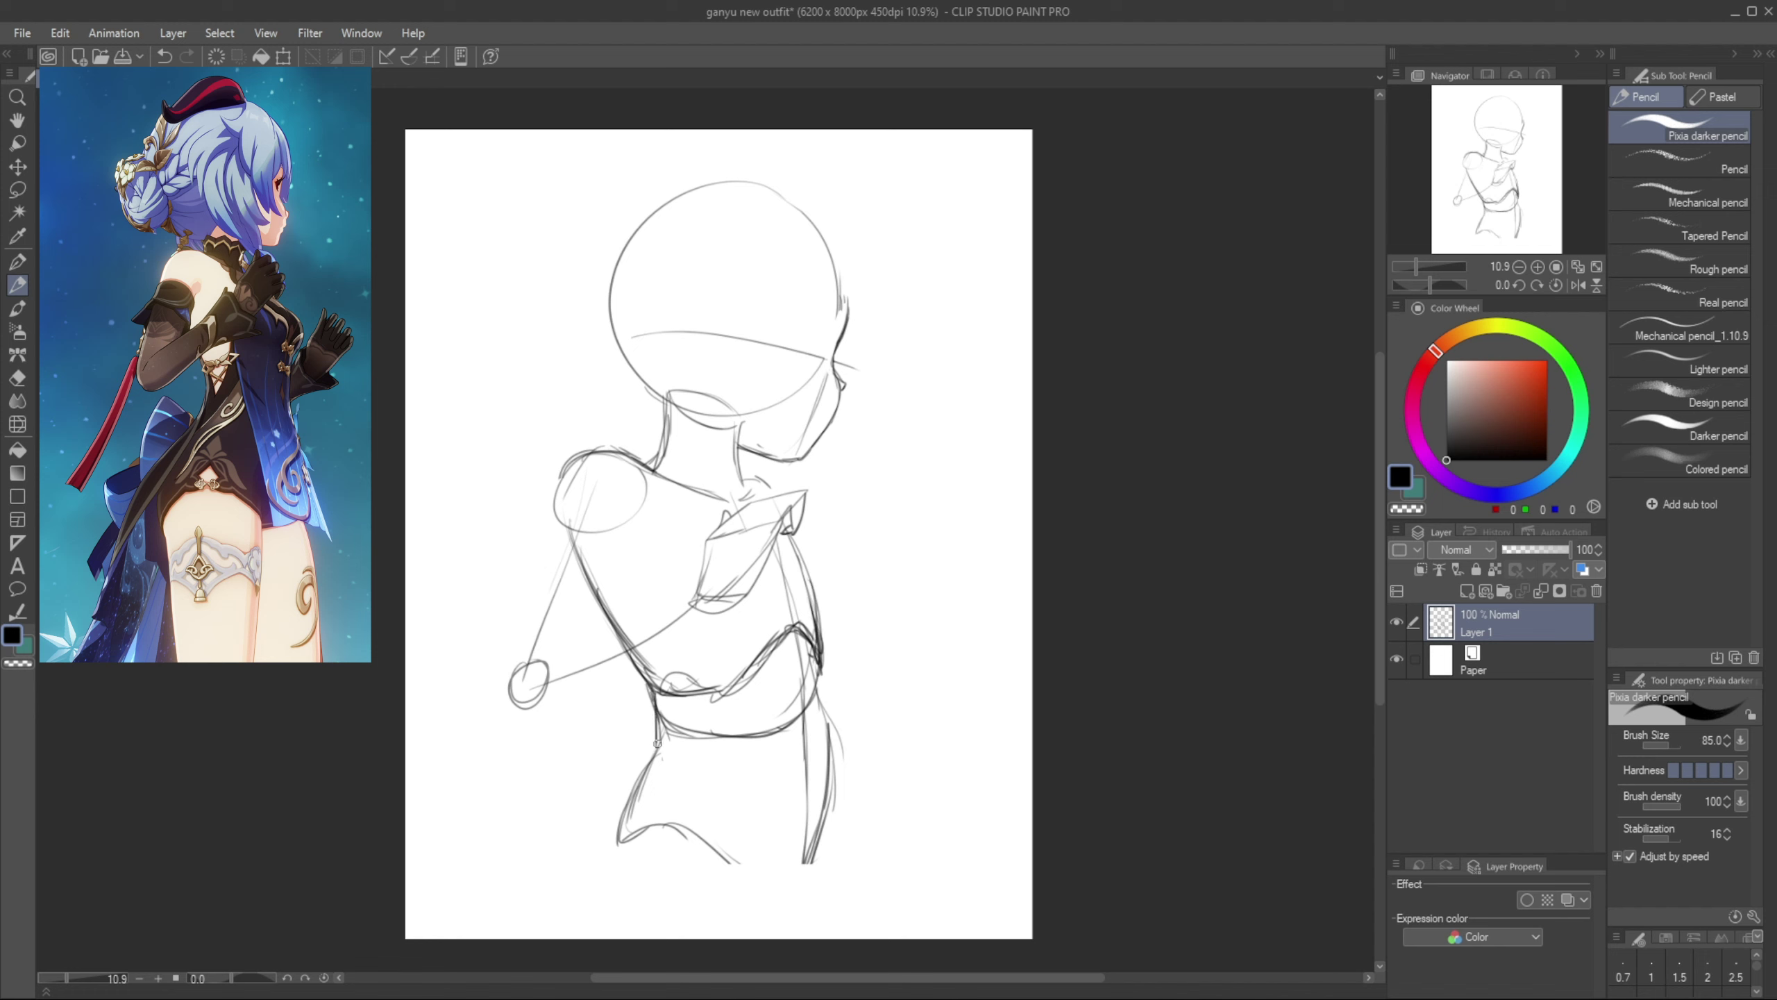
{"action": "key", "text": "ctrl+z"}
{"action": "mouse_move", "coordinate": [651, 687]}
{"action": "left_mouse_down"}
{"action": "mouse_move", "coordinate": [665, 741]}
{"action": "mouse_move", "coordinate": [716, 751]}
{"action": "left_mouse_up"}
{"action": "key", "text": "ctrl+z"}
{"action": "key", "text": "ctrl+z"}
{"action": "left_click_drag", "start_coordinate": [647, 685], "coordinate": [739, 753]}
{"action": "left_click_drag", "start_coordinate": [734, 755], "coordinate": [823, 712]}
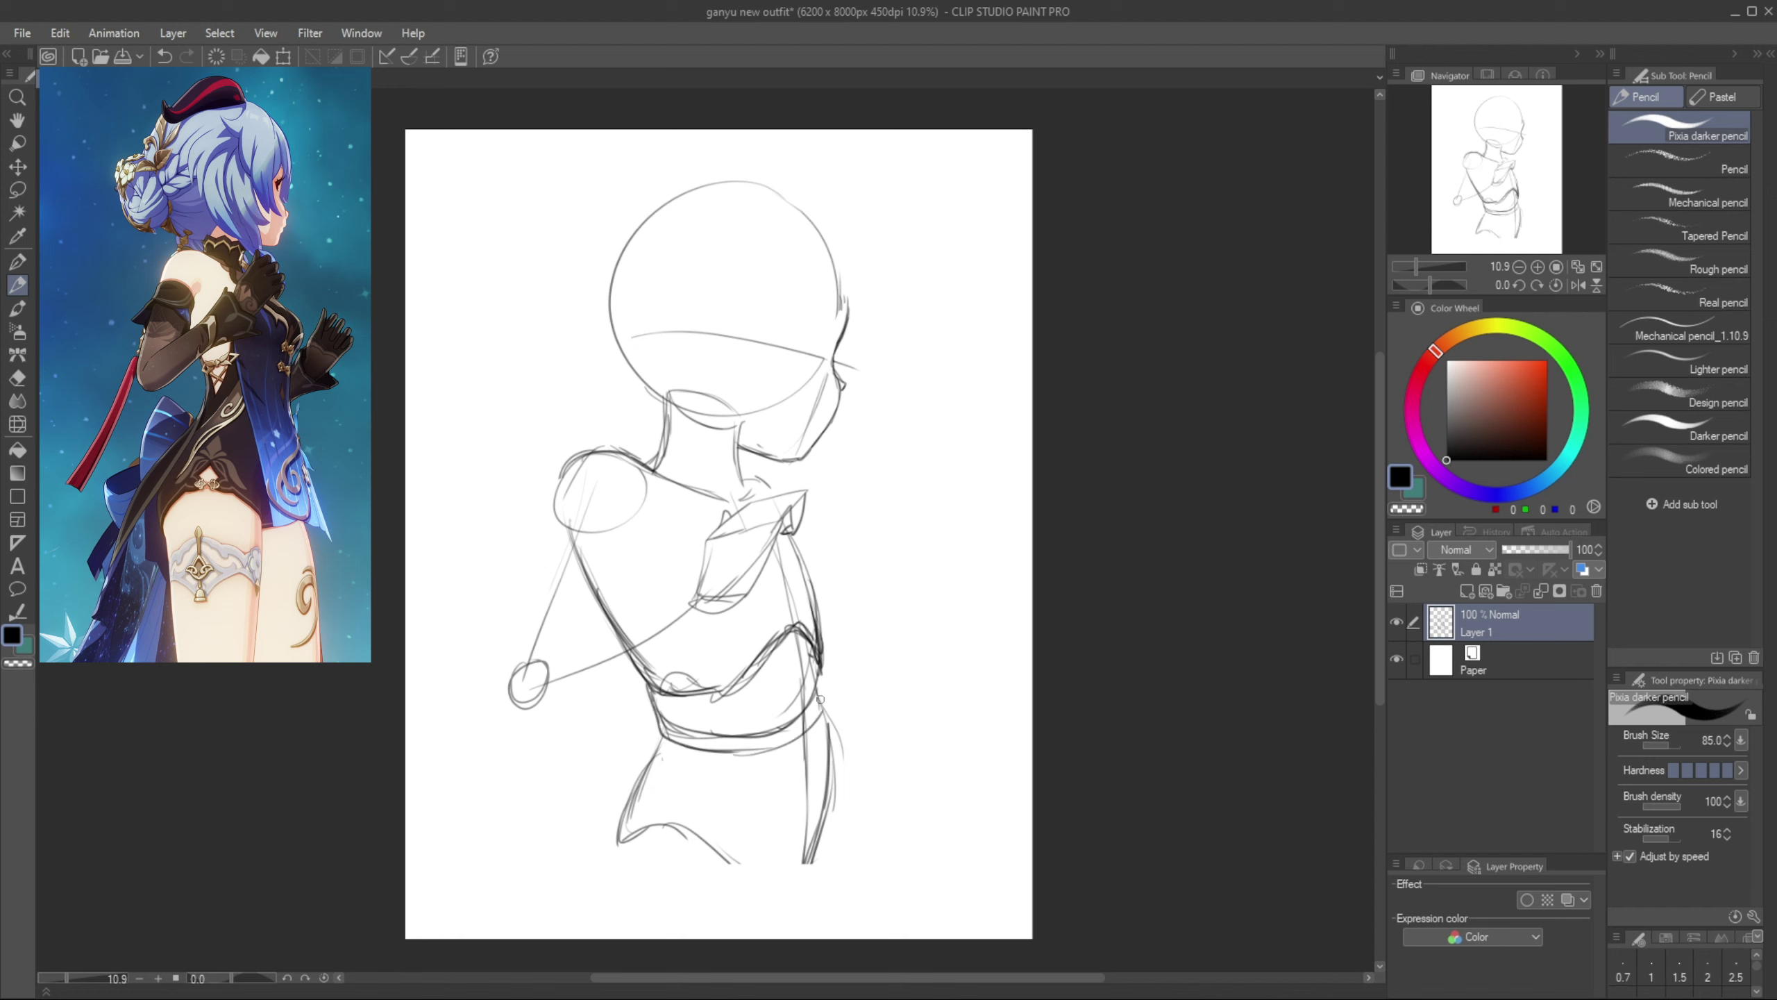
{"action": "key", "text": "p"}
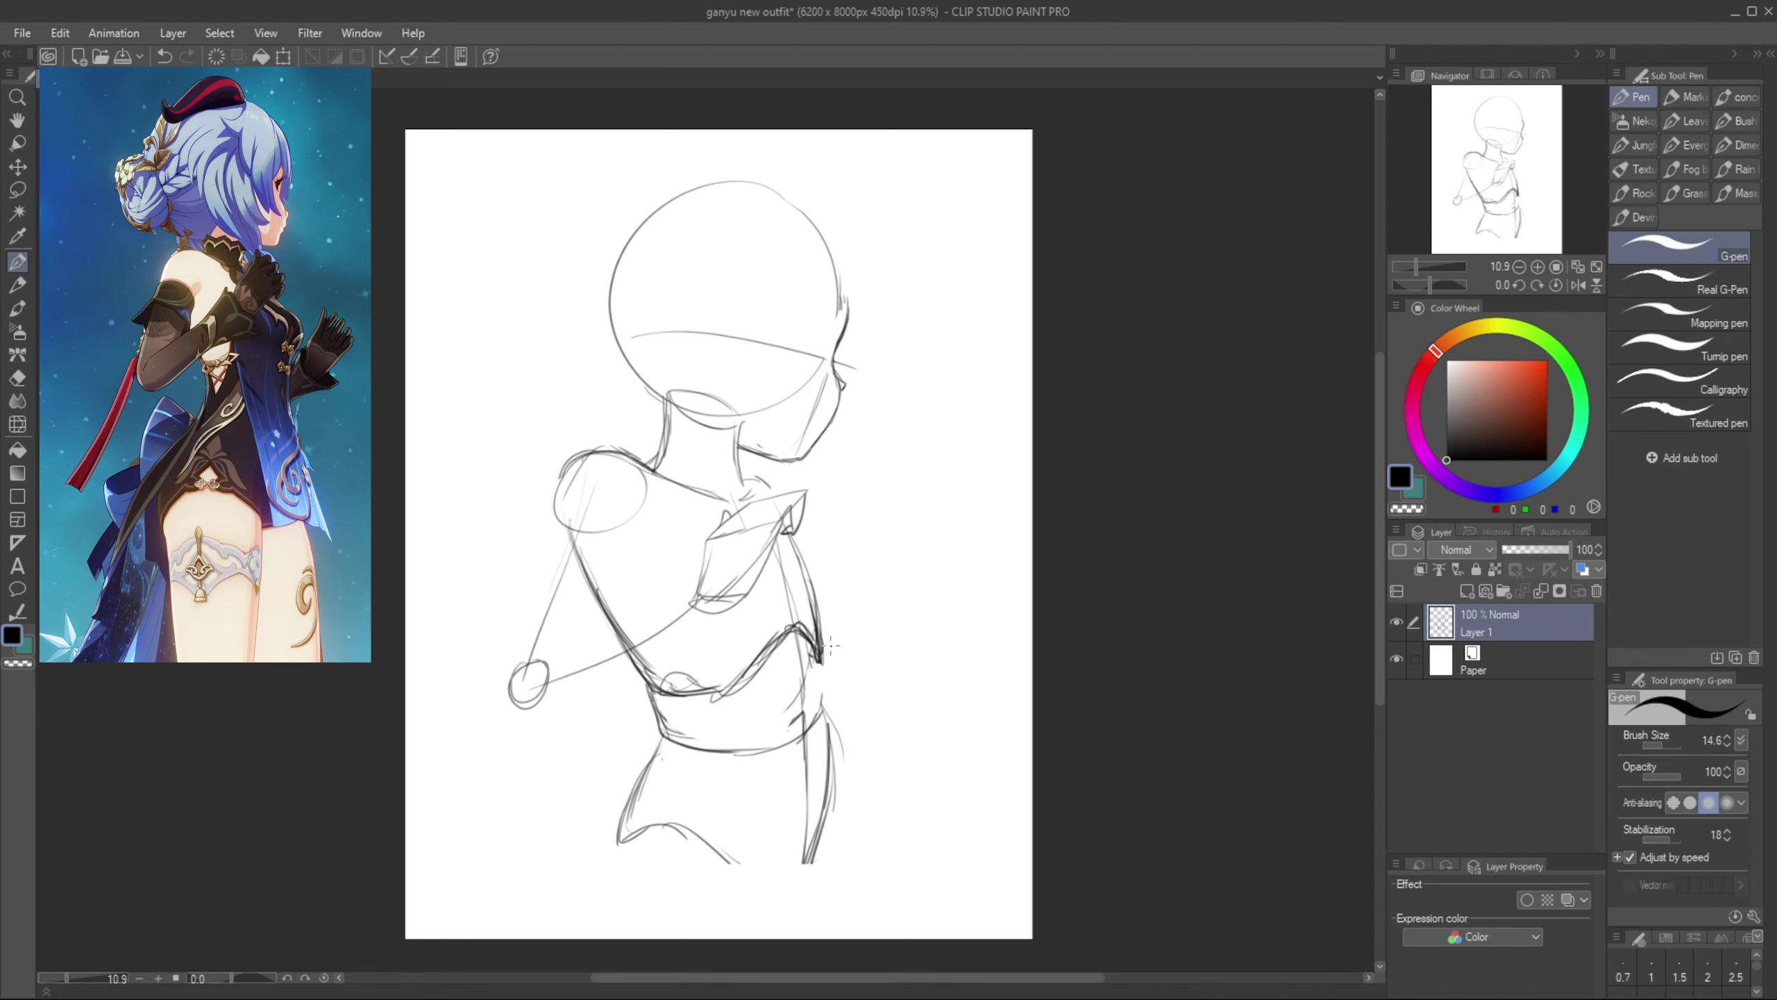
{"action": "key", "text": "p"}
{"action": "left_click_drag", "start_coordinate": [820, 662], "coordinate": [813, 727]}
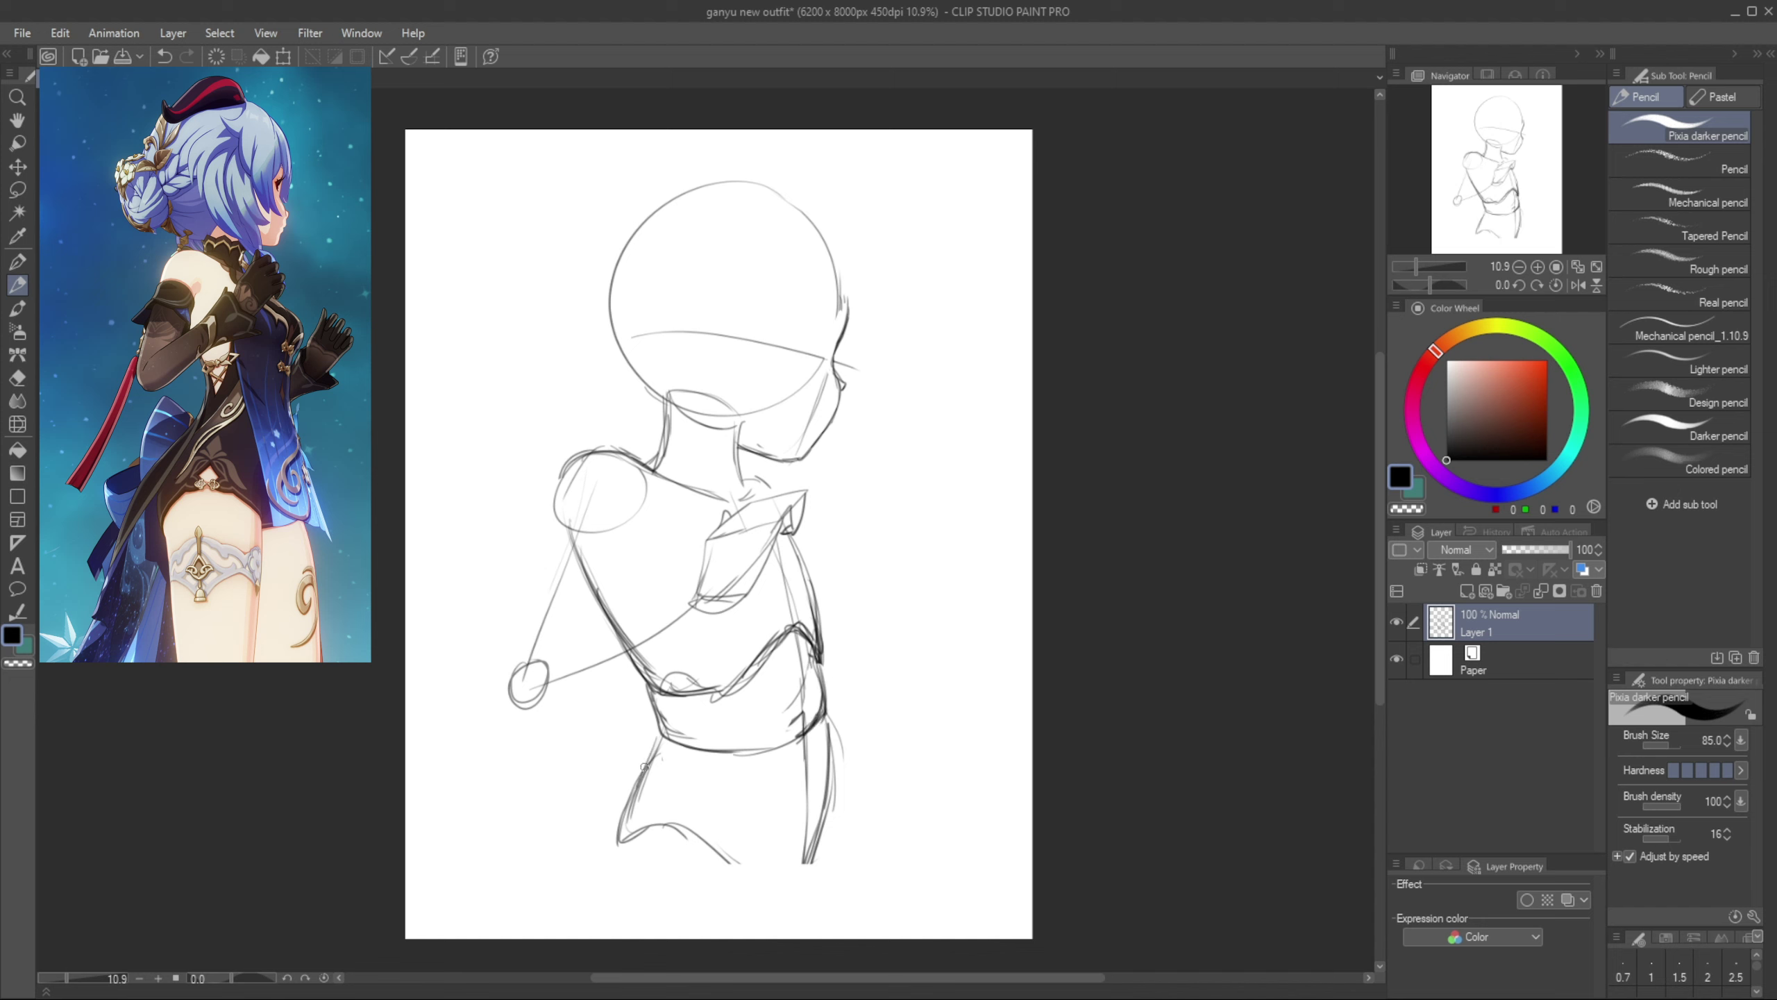
Draw the curved lower edge of the abdomen between the hips and erase the old hip lines beneath it
{"action": "left_click_drag", "start_coordinate": [659, 734], "coordinate": [642, 781]}
{"action": "mouse_move", "coordinate": [643, 780]}
{"action": "left_mouse_down"}
{"action": "mouse_move", "coordinate": [769, 840]}
{"action": "mouse_move", "coordinate": [799, 834]}
{"action": "left_mouse_up"}
{"action": "key", "text": "ctrl+z"}
{"action": "key", "text": "ctrl+z"}
{"action": "mouse_move", "coordinate": [779, 839]}
{"action": "left_mouse_down"}
{"action": "mouse_move", "coordinate": [829, 808]}
{"action": "mouse_move", "coordinate": [828, 713]}
{"action": "mouse_move", "coordinate": [839, 741]}
{"action": "mouse_move", "coordinate": [808, 836]}
{"action": "left_mouse_up"}
{"action": "key", "text": "e"}
{"action": "key", "text": "p"}
{"action": "key", "text": "e"}
{"action": "mouse_move", "coordinate": [839, 749]}
{"action": "left_mouse_down"}
{"action": "mouse_move", "coordinate": [810, 833]}
{"action": "mouse_move", "coordinate": [642, 828]}
{"action": "left_mouse_up"}
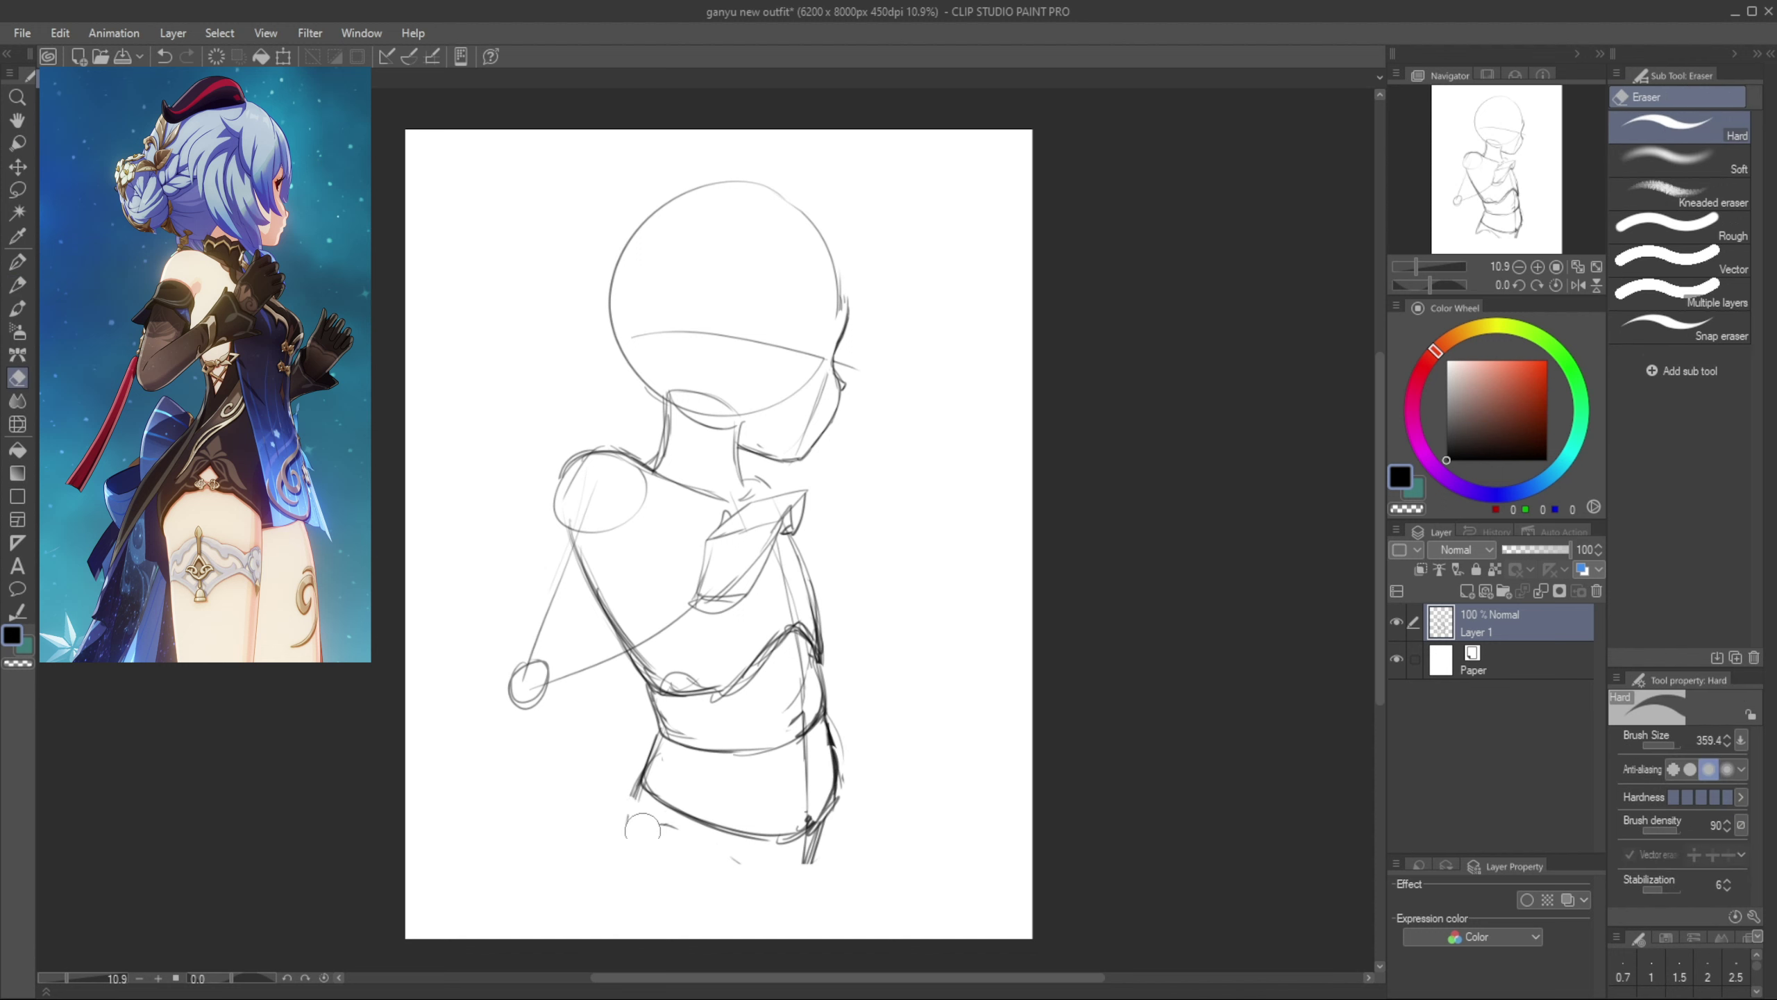
Sketch the rounded buttock outline and the front hip line down to the bottom of the canvas
{"action": "key", "text": "p"}
{"action": "mouse_move", "coordinate": [646, 767]}
{"action": "left_mouse_down"}
{"action": "mouse_move", "coordinate": [606, 903]}
{"action": "mouse_move", "coordinate": [624, 893]}
{"action": "mouse_move", "coordinate": [693, 938]}
{"action": "left_mouse_up"}
{"action": "key", "text": "ctrl+z"}
{"action": "mouse_move", "coordinate": [836, 769]}
{"action": "left_mouse_down"}
{"action": "mouse_move", "coordinate": [855, 833]}
{"action": "mouse_move", "coordinate": [820, 939]}
{"action": "left_mouse_up"}
{"action": "left_click_drag", "start_coordinate": [607, 830], "coordinate": [637, 915]}
{"action": "key", "text": "ctrl+z"}
{"action": "key", "text": "ctrl+z"}
{"action": "left_click_drag", "start_coordinate": [642, 774], "coordinate": [612, 913]}
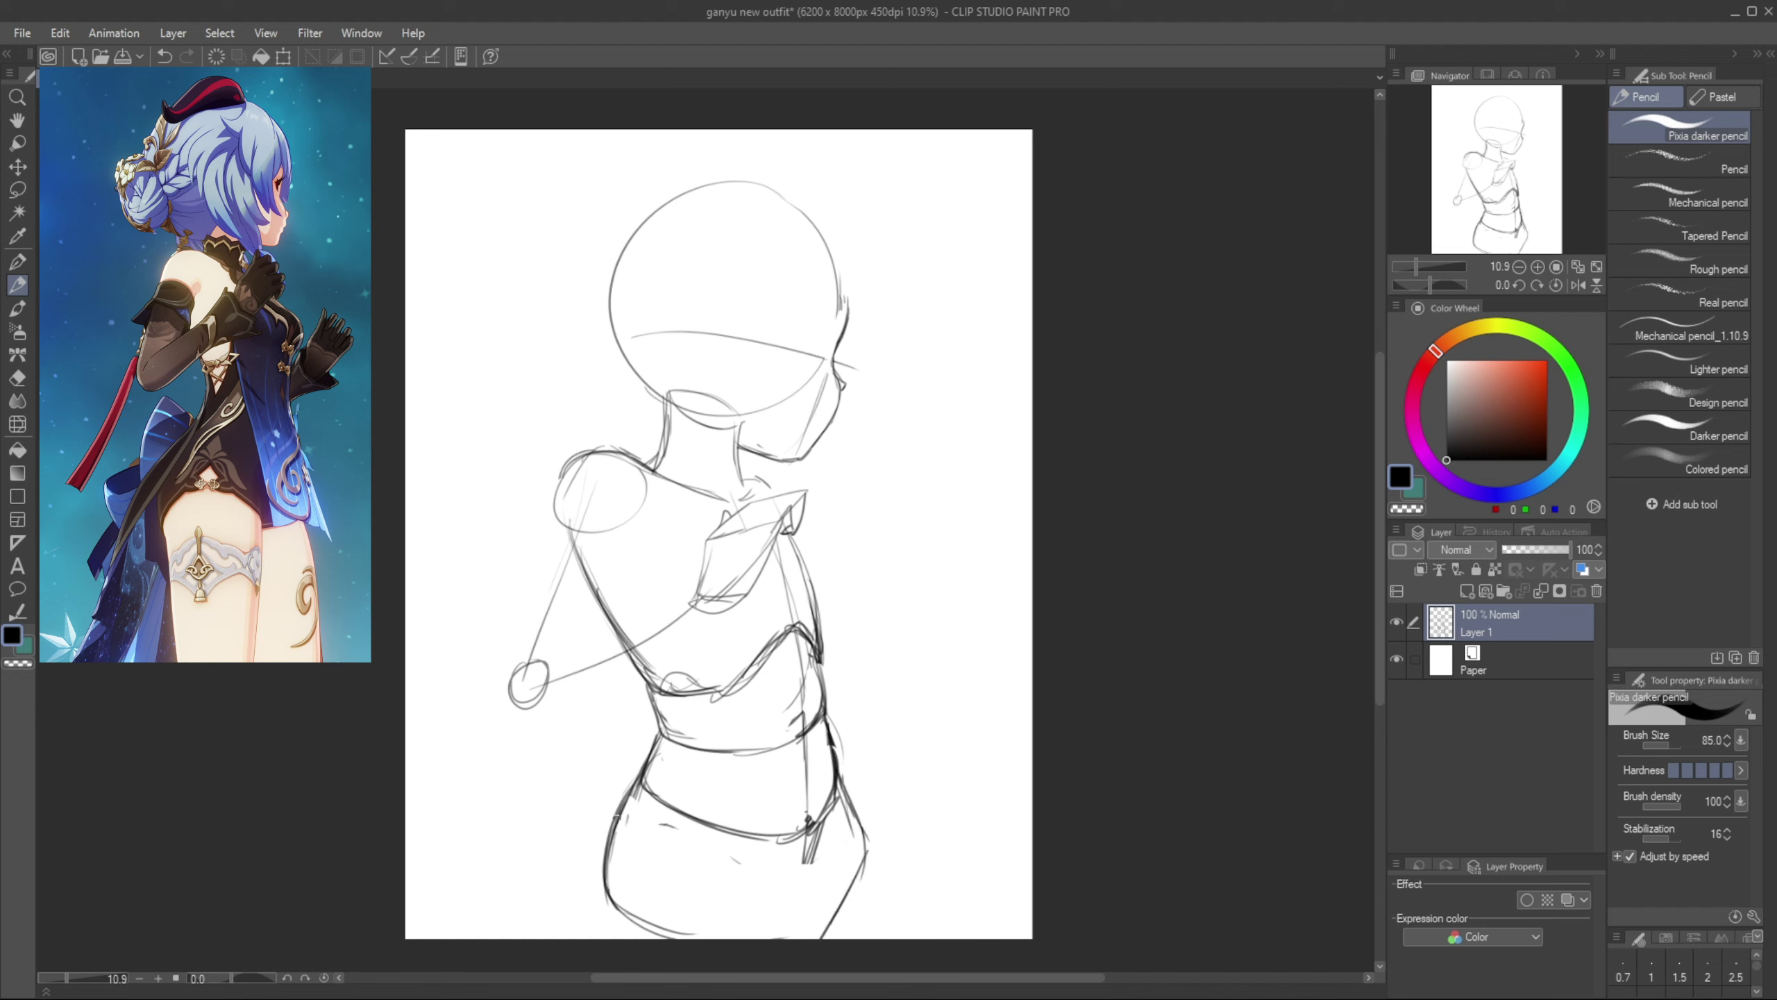
Darken the buttock contour and sketch the crotch and inner thigh lines
{"action": "left_click_drag", "start_coordinate": [620, 816], "coordinate": [617, 921]}
{"action": "left_click_drag", "start_coordinate": [606, 866], "coordinate": [622, 940]}
{"action": "key", "text": "ctrl+z"}
{"action": "mouse_move", "coordinate": [768, 938]}
{"action": "left_mouse_down"}
{"action": "mouse_move", "coordinate": [769, 901]}
{"action": "mouse_move", "coordinate": [770, 939]}
{"action": "left_mouse_up"}
{"action": "key", "text": "ctrl+z"}
{"action": "key", "text": "ctrl+z"}
{"action": "left_click_drag", "start_coordinate": [777, 916], "coordinate": [834, 799]}
Erase the angular front hip line and redraw the front thigh as a smooth line to the canvas bottom
{"action": "key", "text": "e"}
{"action": "mouse_move", "coordinate": [864, 857]}
{"action": "left_mouse_down"}
{"action": "mouse_move", "coordinate": [836, 900]}
{"action": "mouse_move", "coordinate": [856, 763]}
{"action": "mouse_move", "coordinate": [843, 854]}
{"action": "mouse_move", "coordinate": [862, 937]}
{"action": "left_mouse_up"}
{"action": "key", "text": "p"}
{"action": "key", "text": "ctrl+z"}
{"action": "left_click_drag", "start_coordinate": [840, 805], "coordinate": [879, 938]}
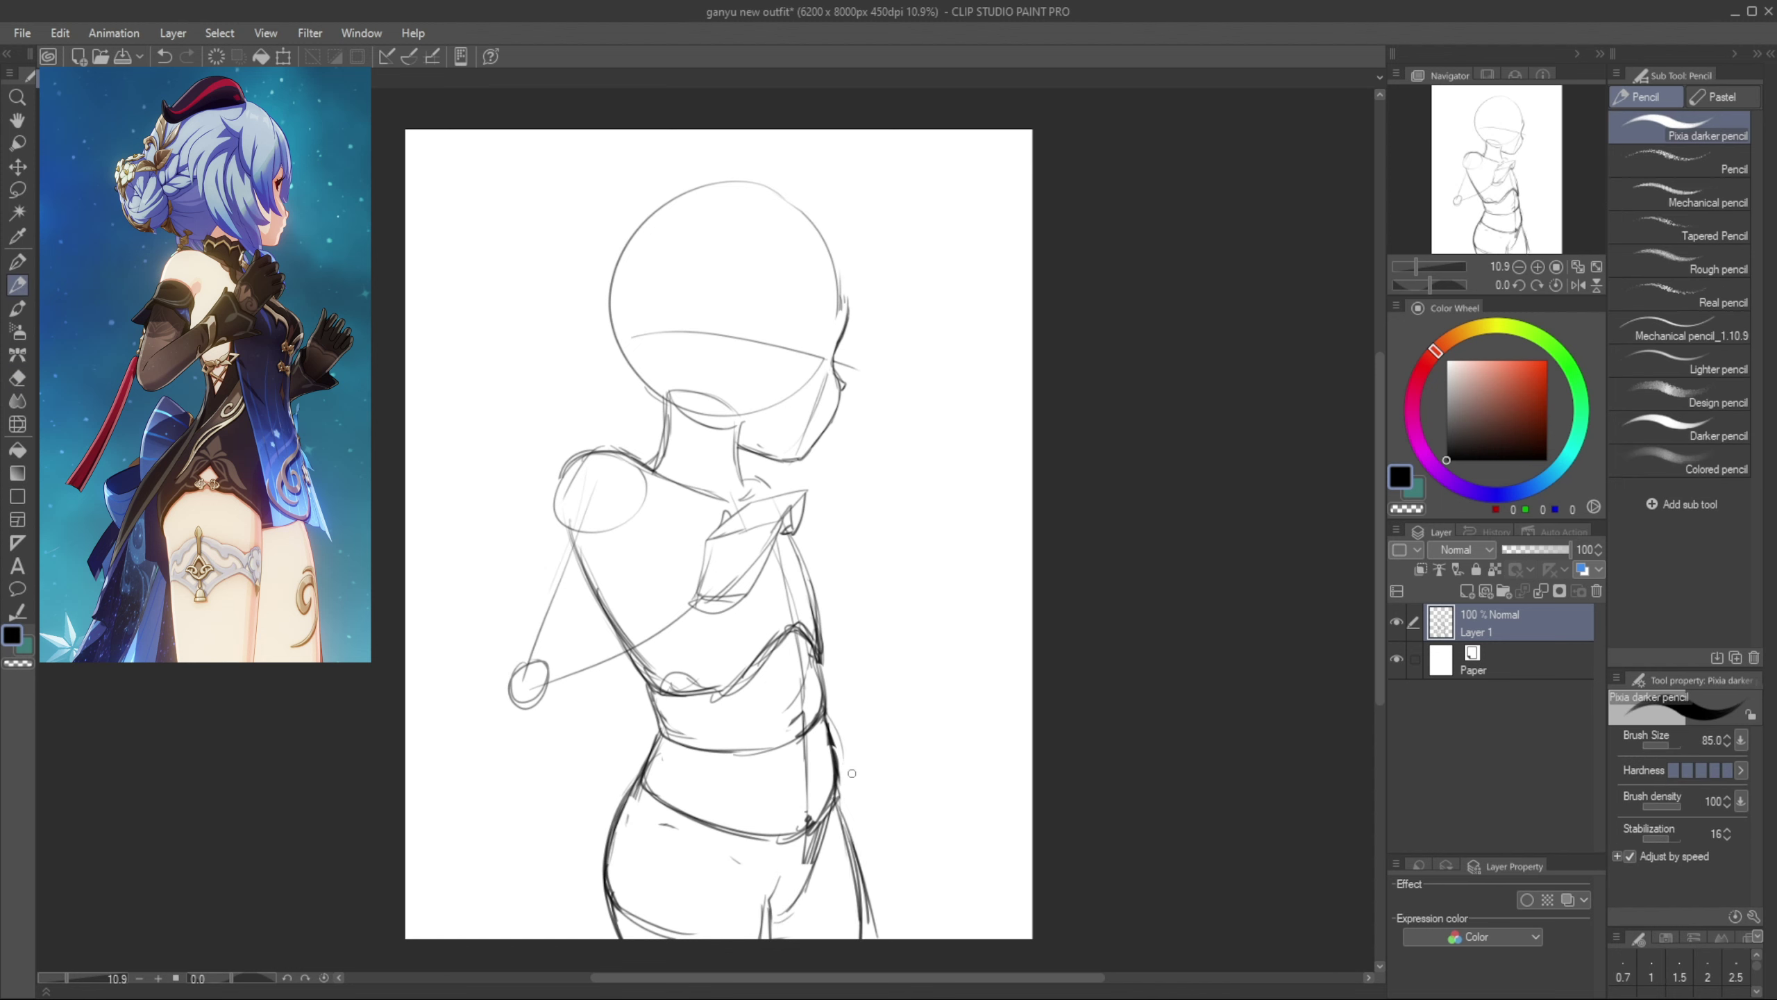
Transform the sketch layer by pulling both upper corners inward and down to make the head end smaller
{"action": "key", "text": "ctrl+t"}
{"action": "left_click_drag", "start_coordinate": [507, 181], "coordinate": [524, 201]}
{"action": "left_click_drag", "start_coordinate": [878, 180], "coordinate": [860, 200]}
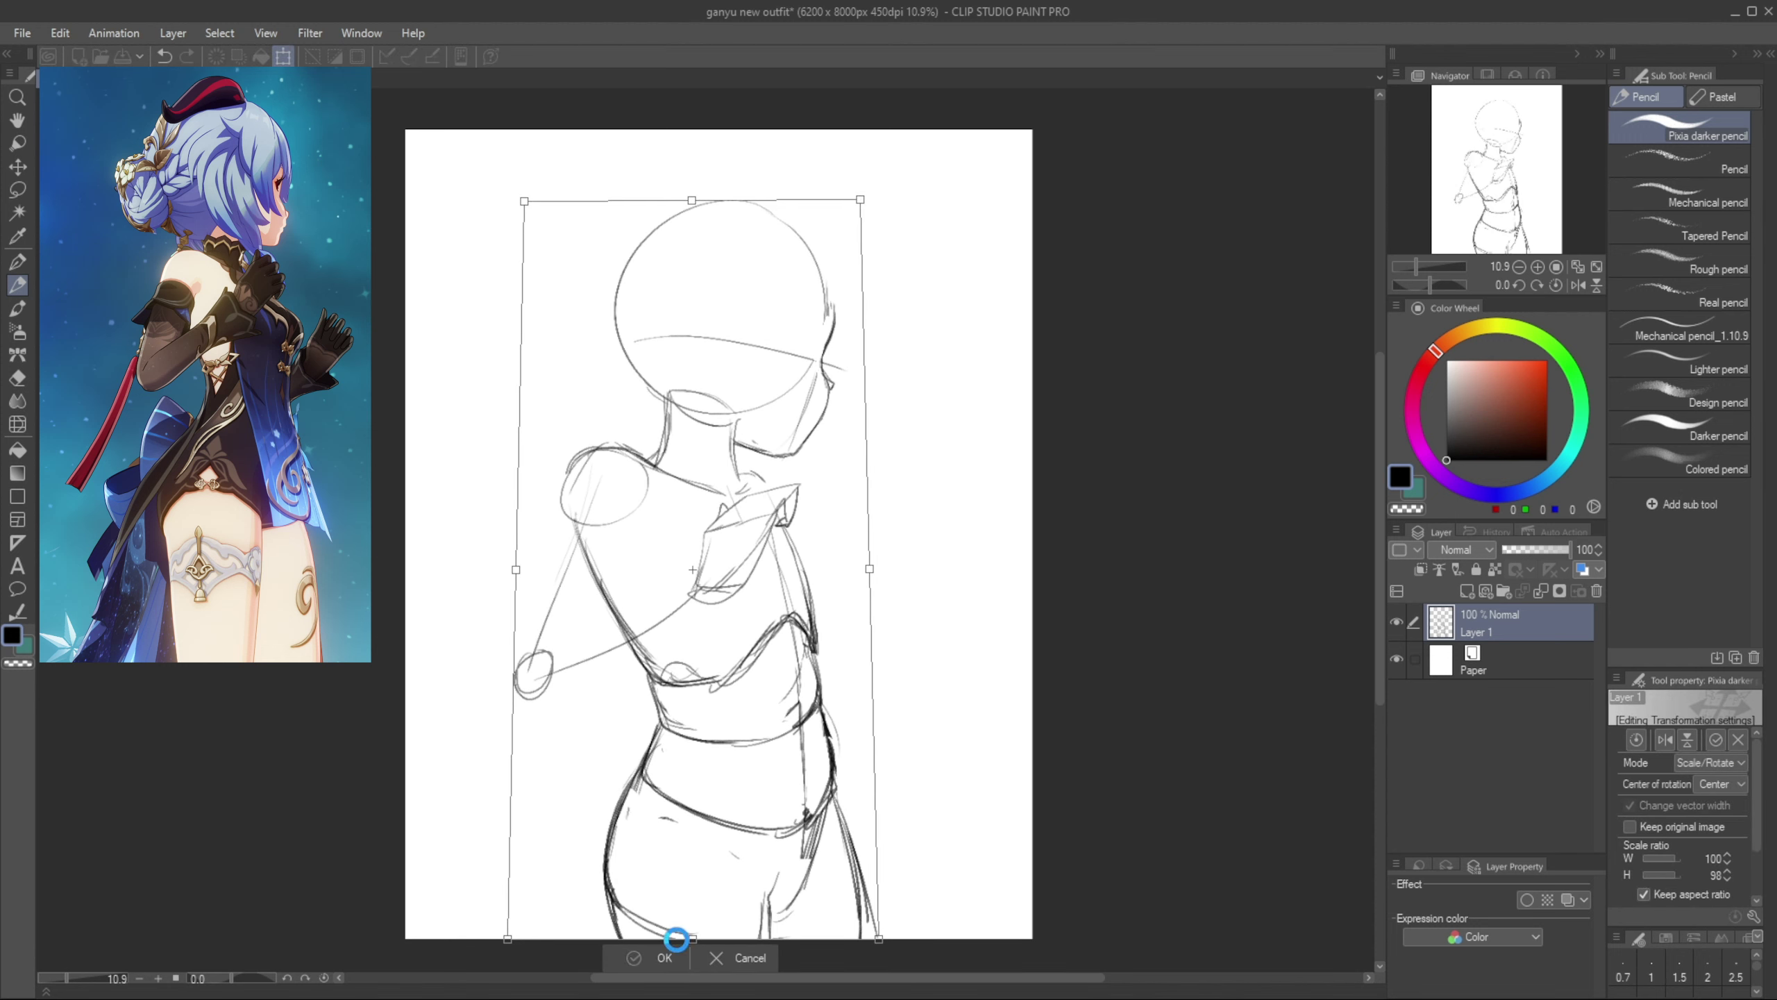
{"action": "left_click", "coordinate": [670, 953]}
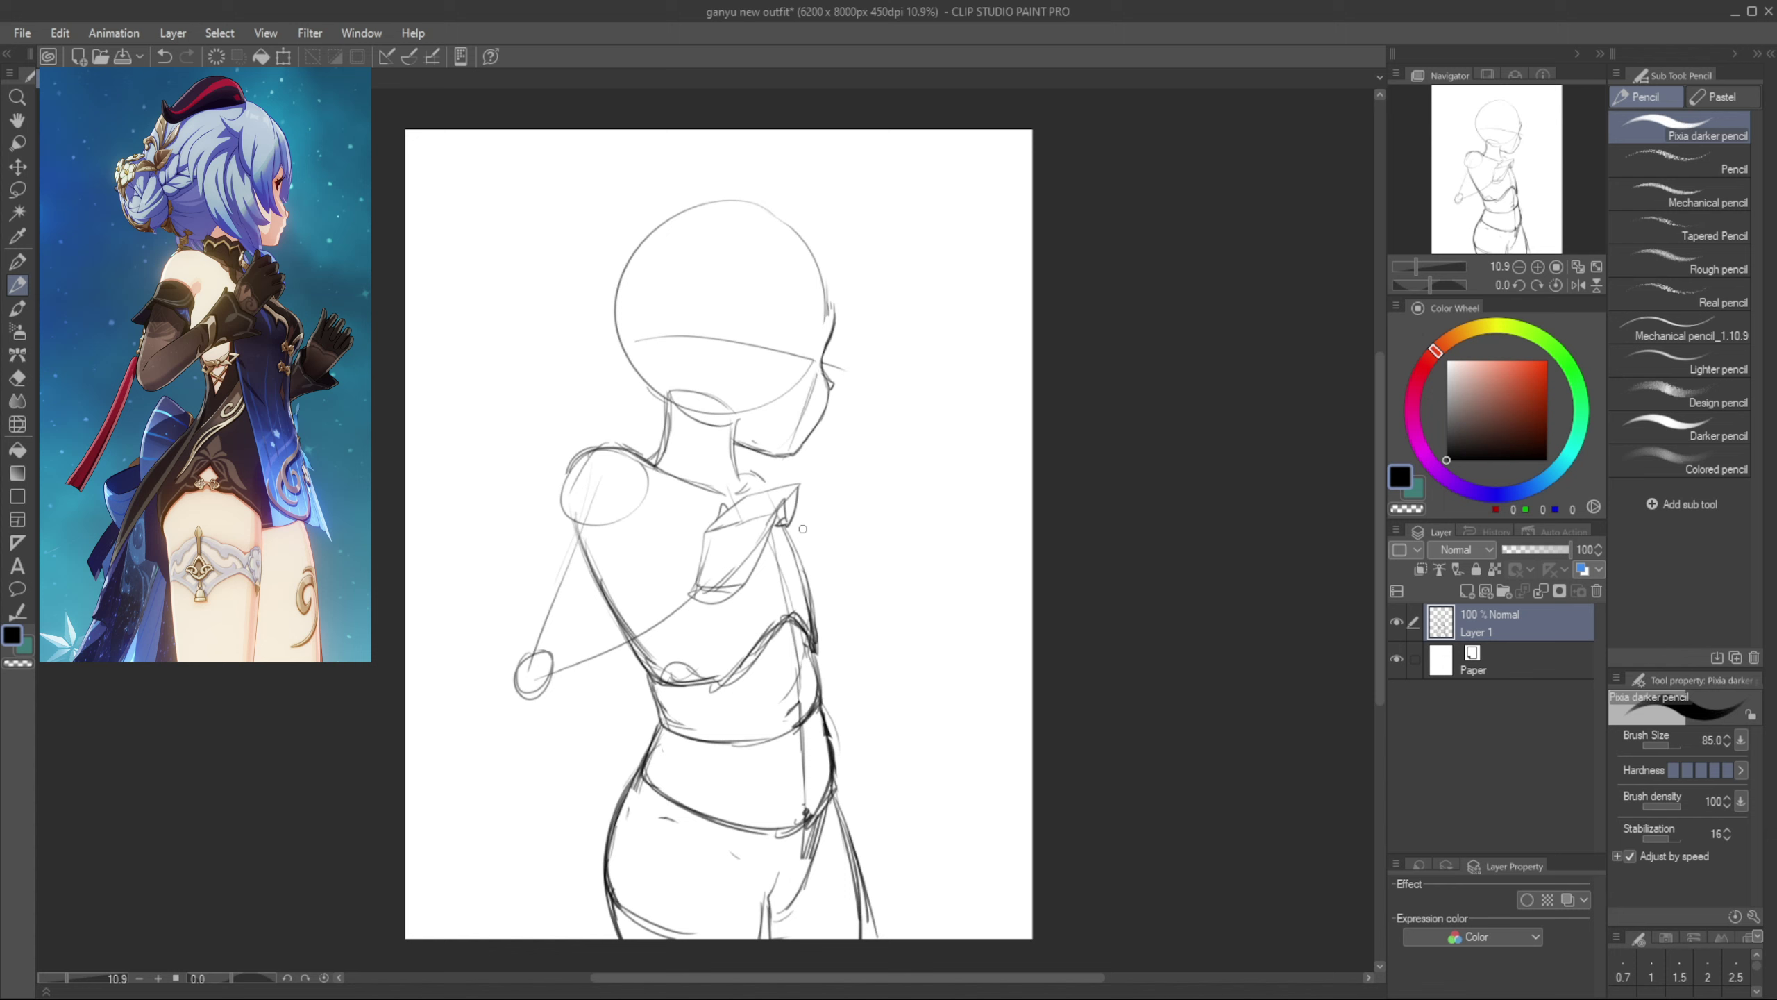
Group the sketch layer into a folder and scale the lassoed head and neck down to 94%
{"action": "key", "text": "m"}
{"action": "mouse_move", "coordinate": [645, 437]}
{"action": "left_mouse_down"}
{"action": "mouse_move", "coordinate": [749, 455]}
{"action": "mouse_move", "coordinate": [543, 361]}
{"action": "left_mouse_up"}
{"action": "key", "text": "ctrl+g"}
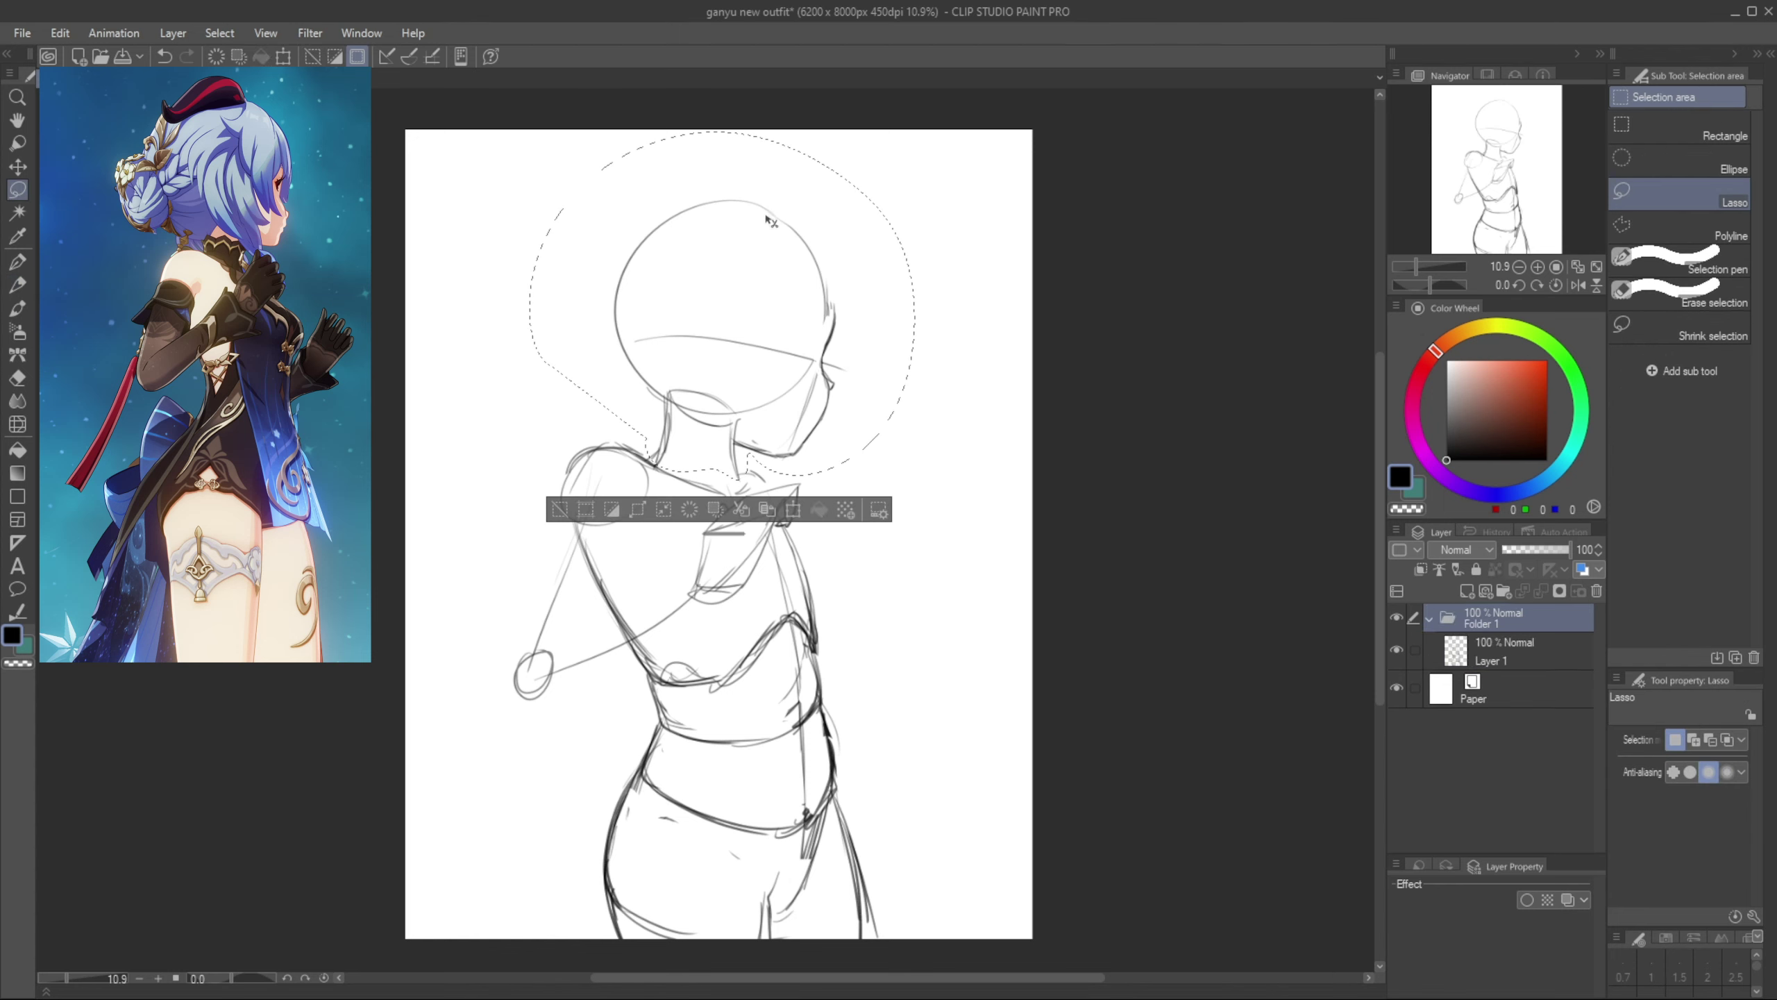
{"action": "key", "text": "ctrl+t"}
{"action": "left_click_drag", "start_coordinate": [721, 133], "coordinate": [722, 152]}
{"action": "left_click_drag", "start_coordinate": [742, 231], "coordinate": [738, 234]}
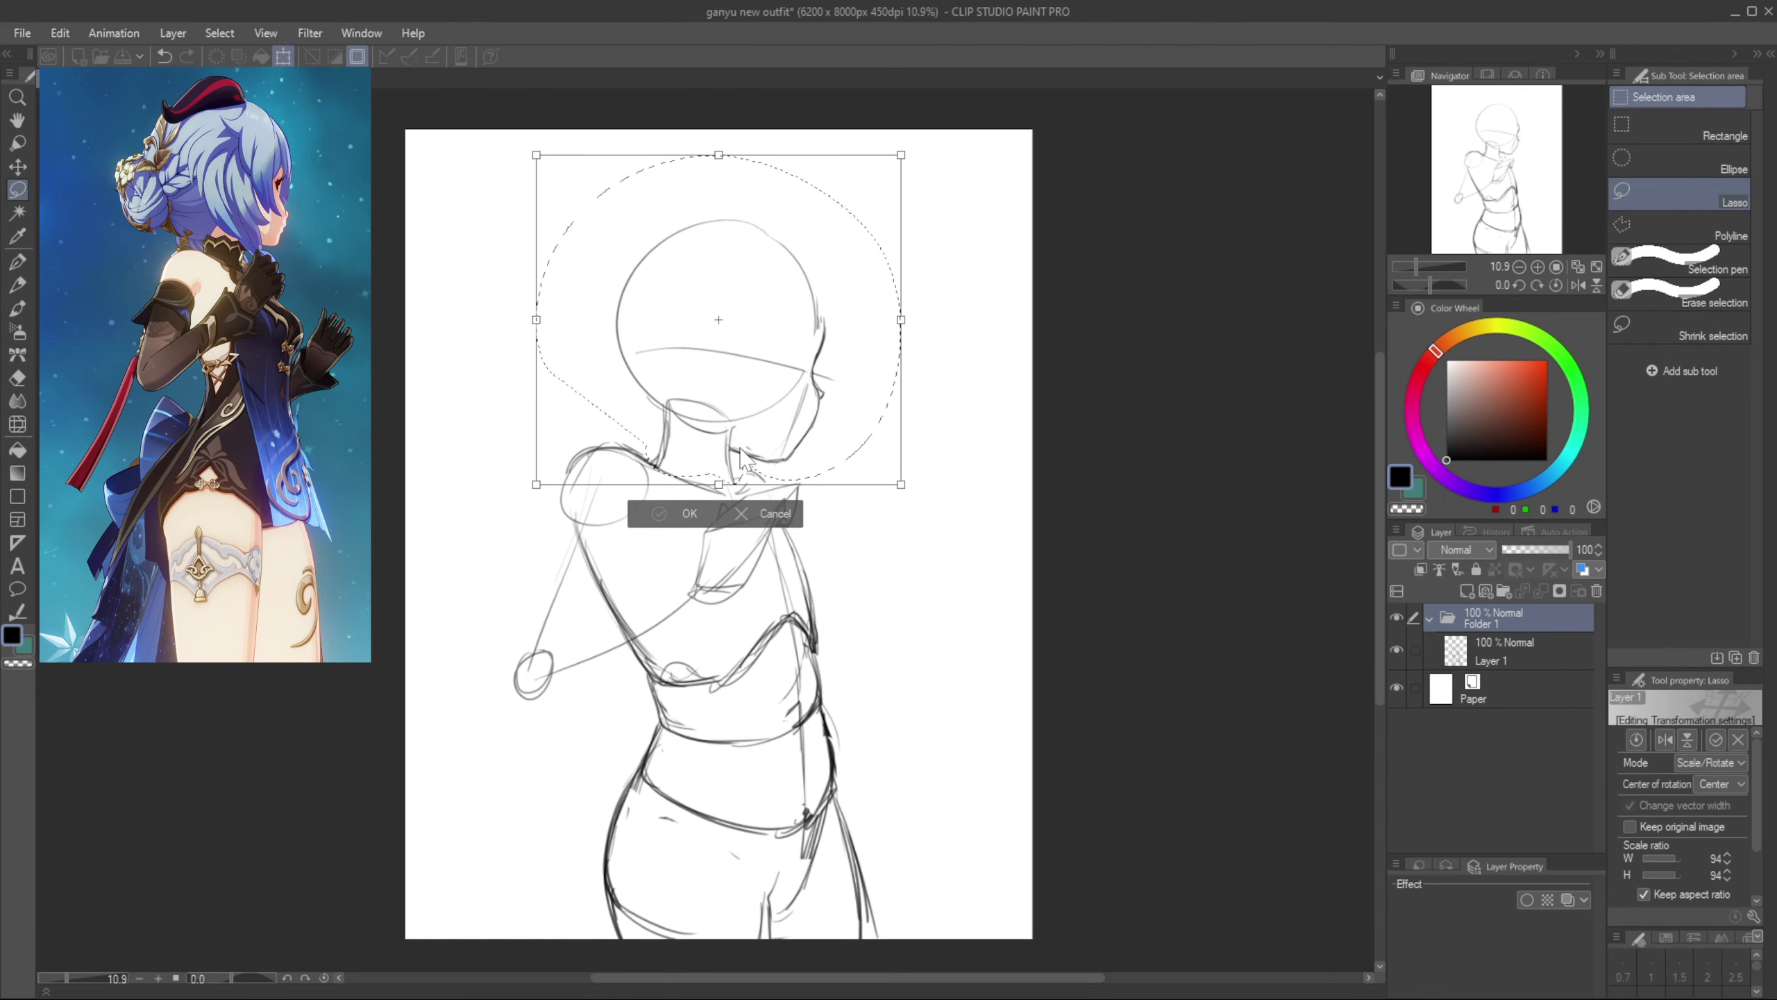
{"action": "key", "text": "Return"}
{"action": "key", "text": "ctrl+d"}
Sketch the upper arm's outer contour on Layer 1, running from the shoulder down to the elbow
{"action": "key", "text": "p"}
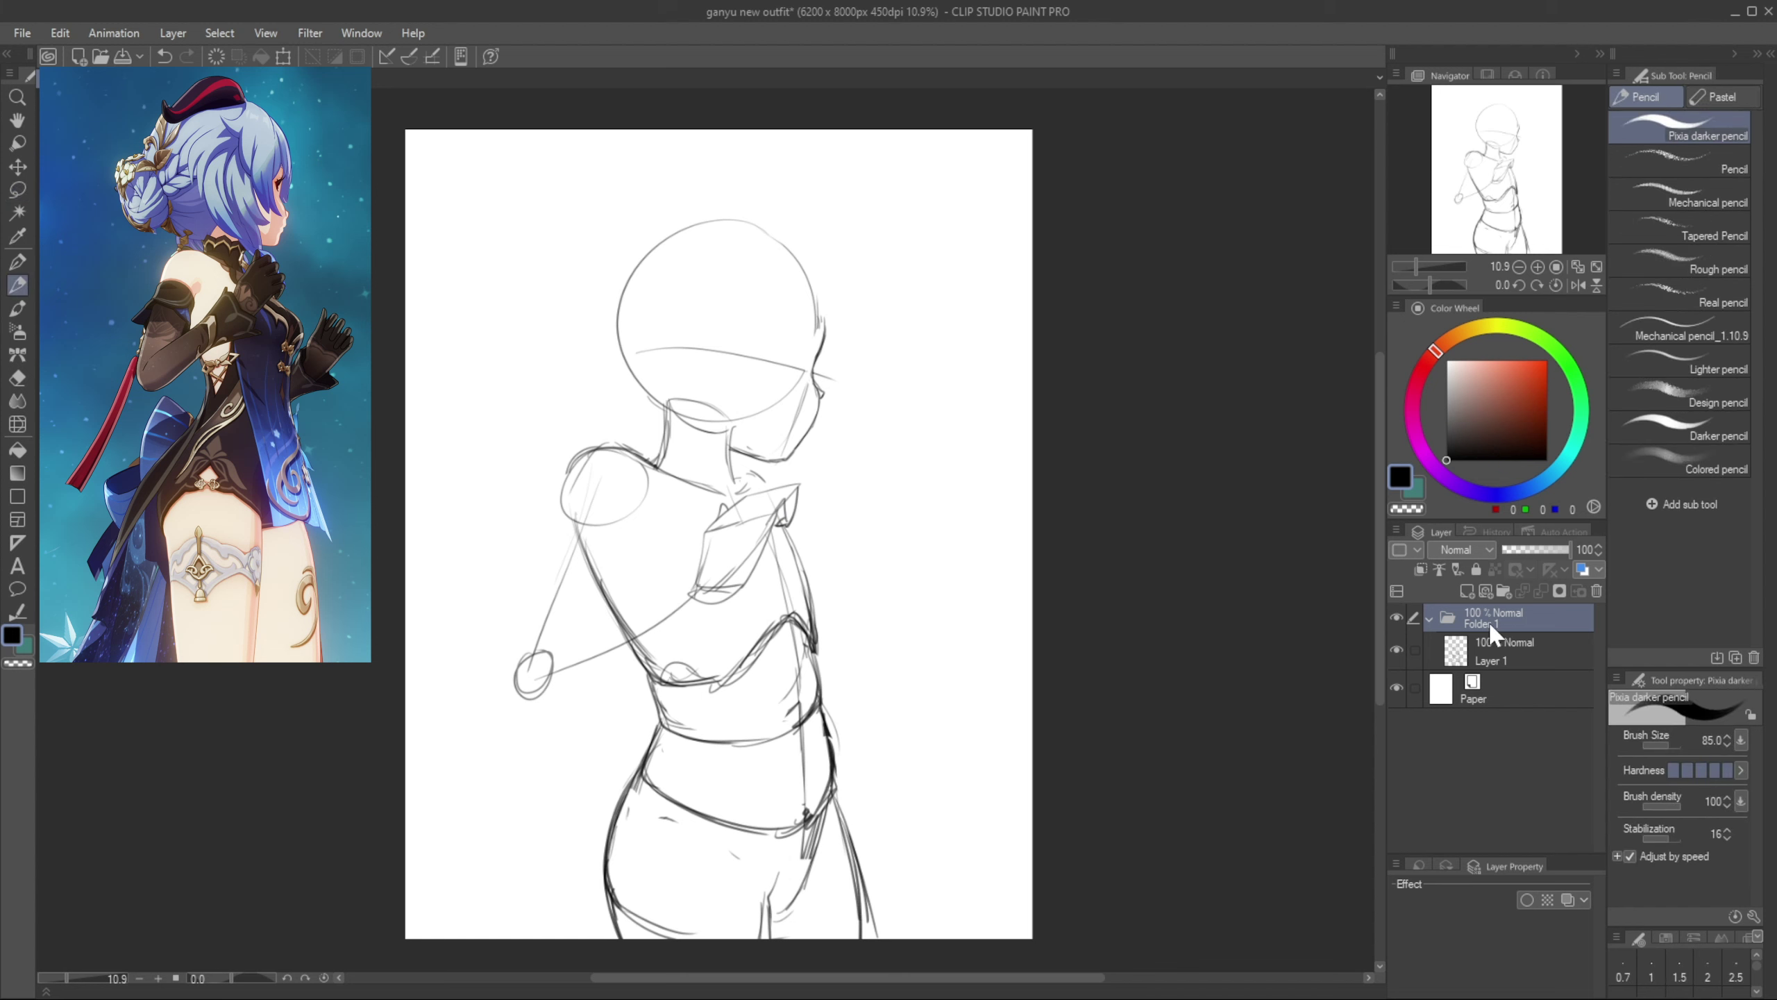
{"action": "left_click", "coordinate": [1511, 651]}
{"action": "left_click_drag", "start_coordinate": [599, 451], "coordinate": [513, 657]}
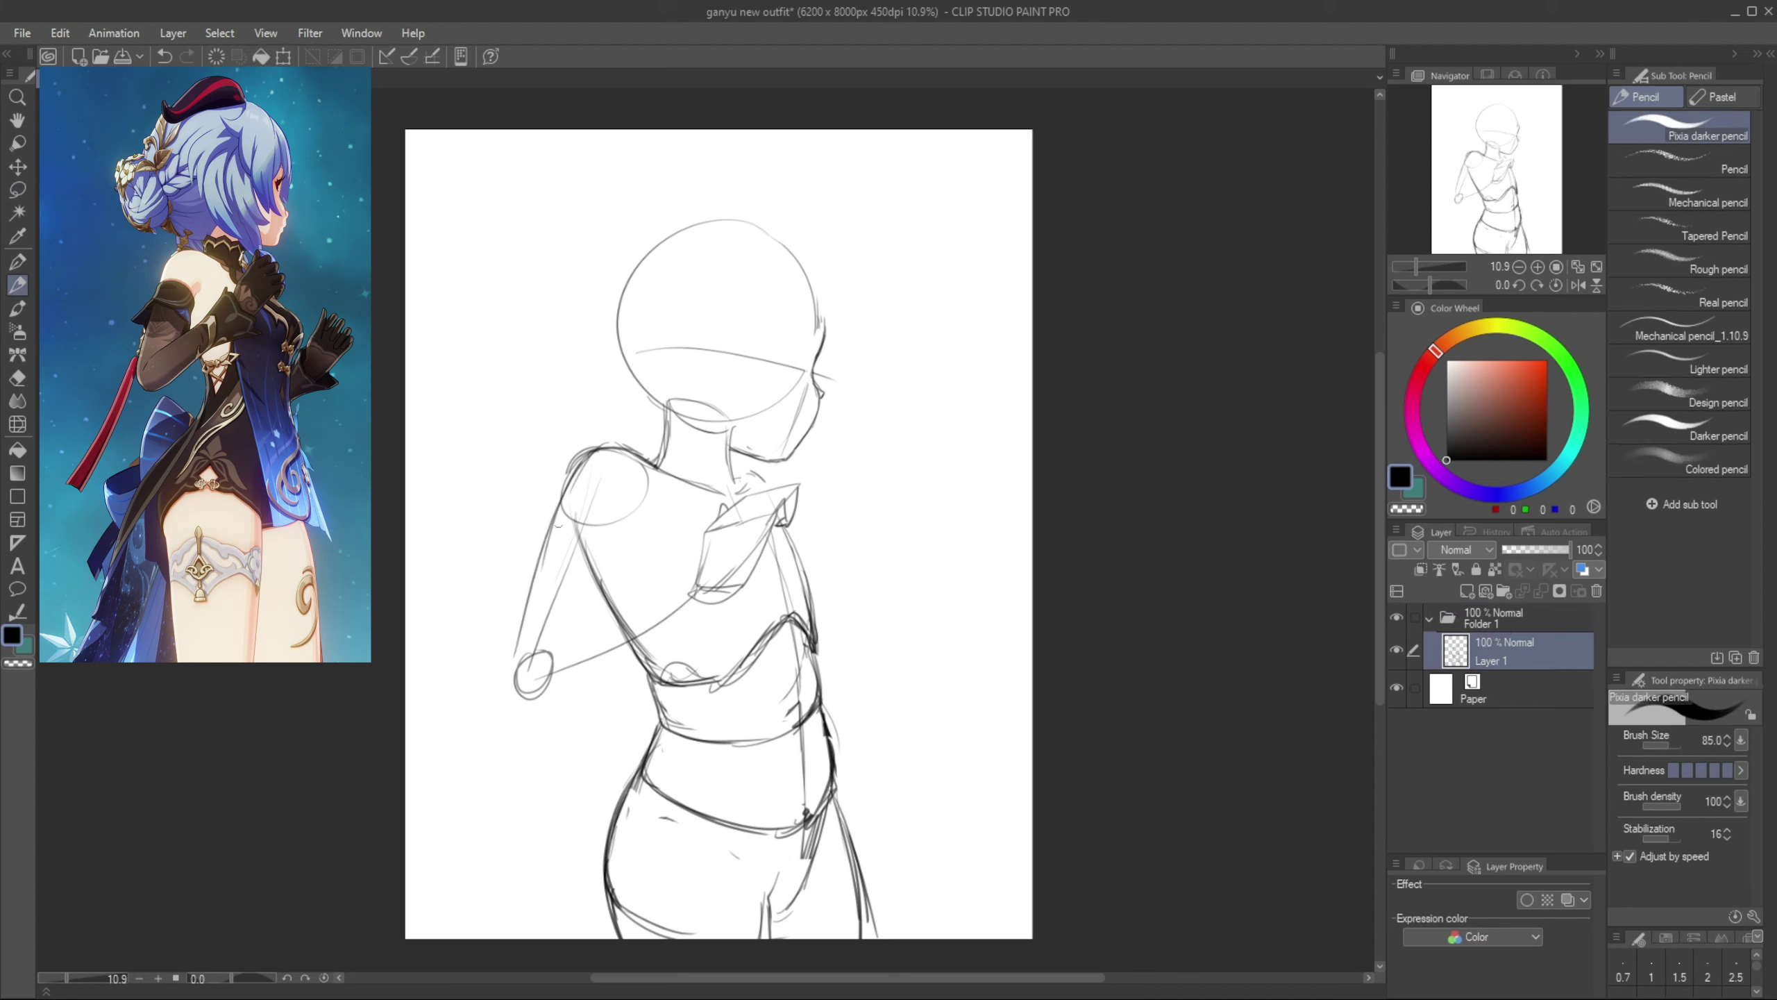
{"action": "left_click_drag", "start_coordinate": [562, 515], "coordinate": [509, 651]}
{"action": "key", "text": "ctrl+z"}
{"action": "key", "text": "ctrl+z"}
{"action": "left_click_drag", "start_coordinate": [597, 450], "coordinate": [516, 618]}
{"action": "left_click_drag", "start_coordinate": [552, 547], "coordinate": [510, 656]}
Sketch the upper and lower contours of the bent forearm from the elbow to the wrist
{"action": "mouse_move", "coordinate": [513, 633]}
{"action": "left_mouse_down"}
{"action": "mouse_move", "coordinate": [516, 698]}
{"action": "mouse_move", "coordinate": [683, 595]}
{"action": "left_mouse_up"}
{"action": "left_click_drag", "start_coordinate": [535, 648], "coordinate": [689, 589]}
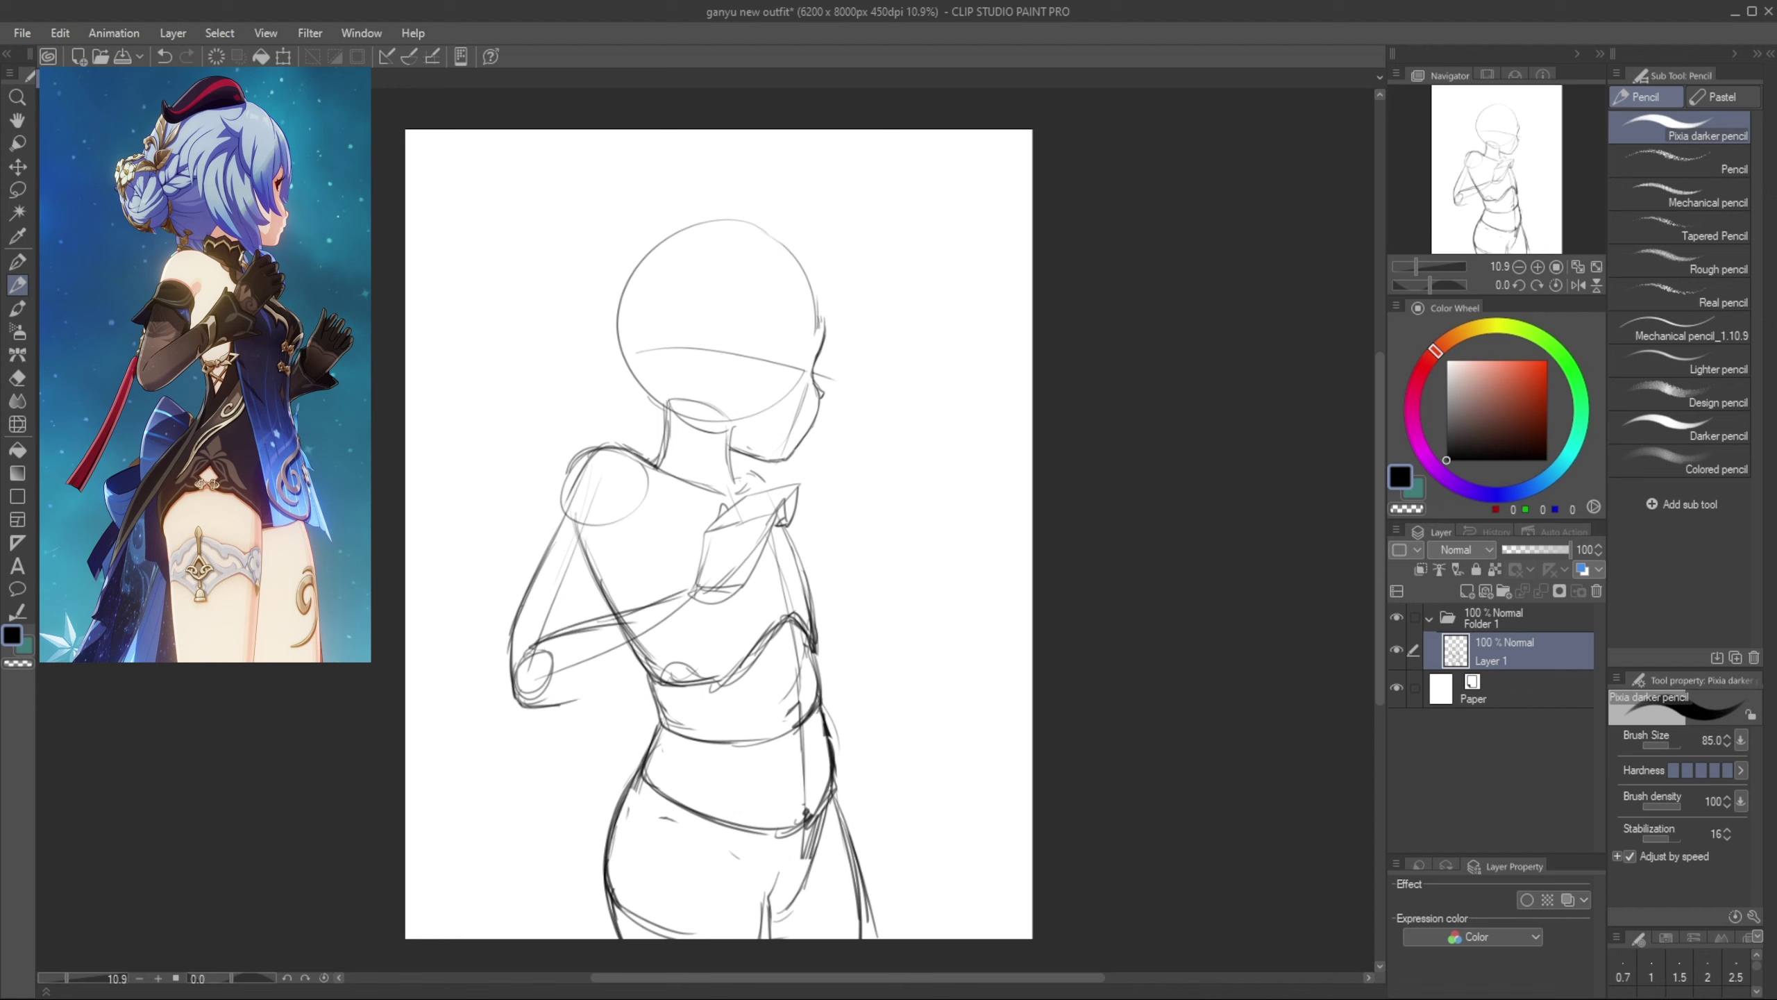
{"action": "left_click_drag", "start_coordinate": [546, 705], "coordinate": [726, 600]}
{"action": "left_click_drag", "start_coordinate": [595, 590], "coordinate": [605, 571]}
{"action": "key", "text": "ctrl+z"}
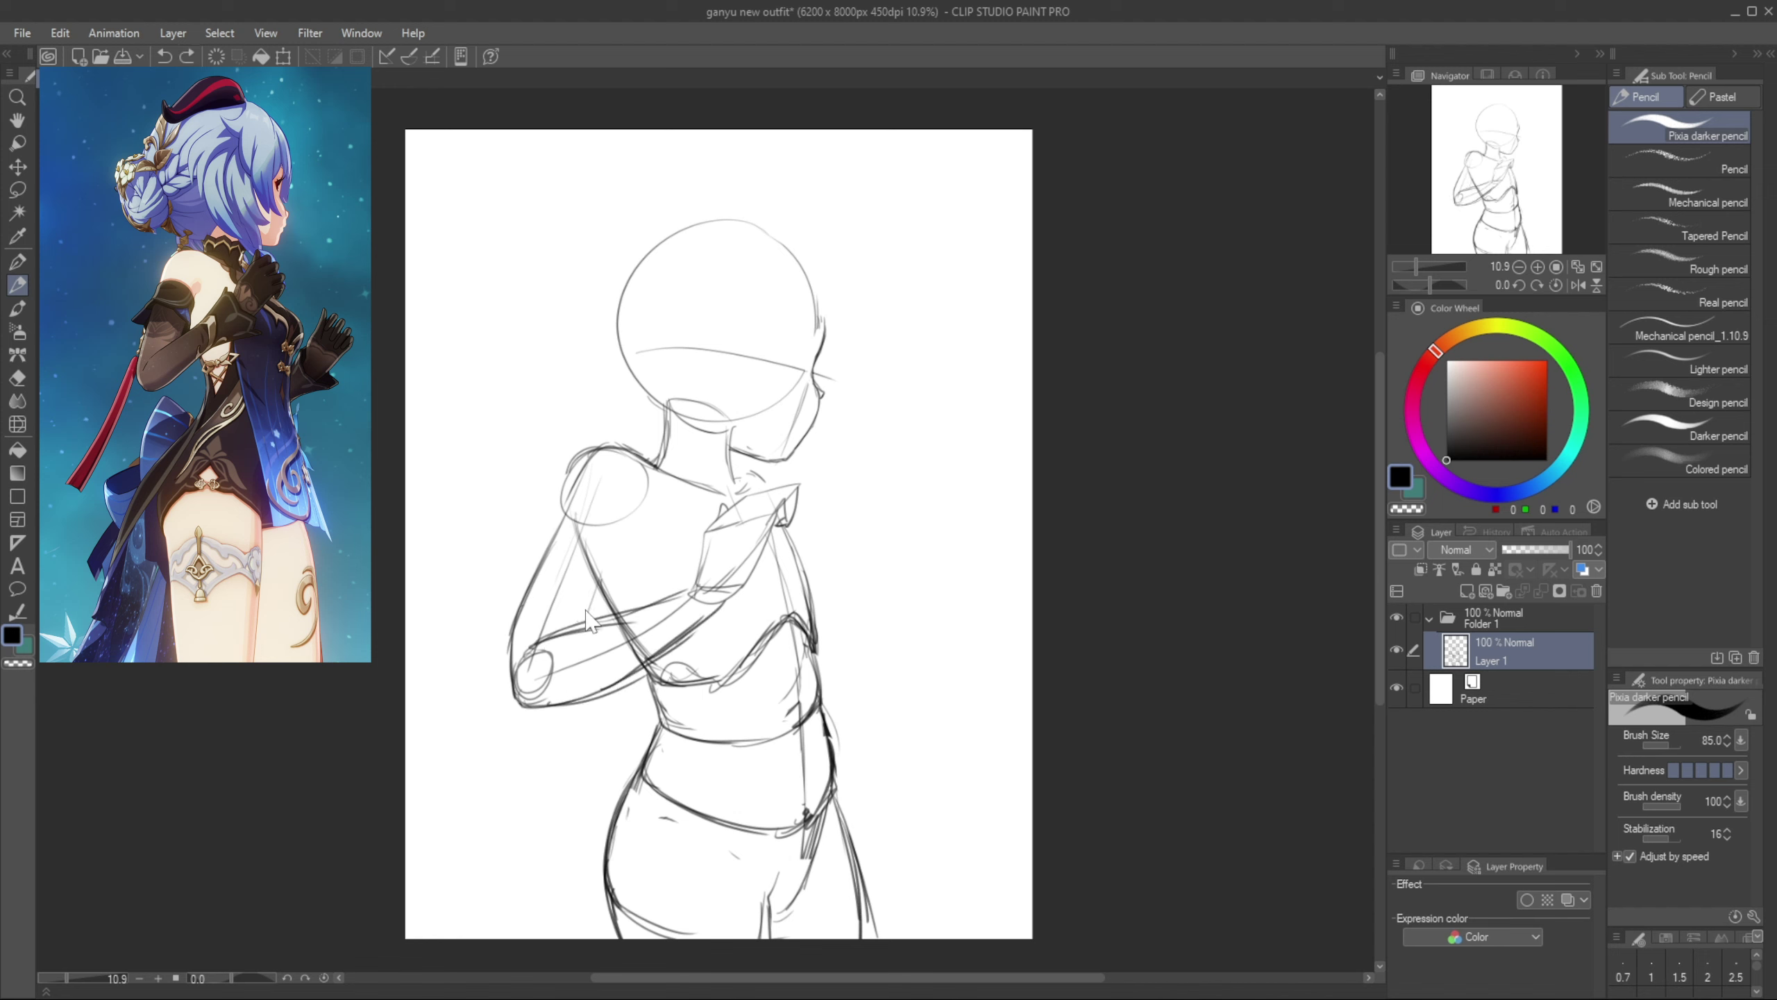
Sketch the inner upper-arm line up to the armpit and refine the back contour at the waist
{"action": "left_click_drag", "start_coordinate": [580, 629], "coordinate": [618, 545]}
{"action": "key", "text": "ctrl+z"}
{"action": "left_click_drag", "start_coordinate": [580, 627], "coordinate": [612, 553]}
{"action": "key", "text": "ctrl+z"}
{"action": "left_click_drag", "start_coordinate": [645, 667], "coordinate": [659, 720]}
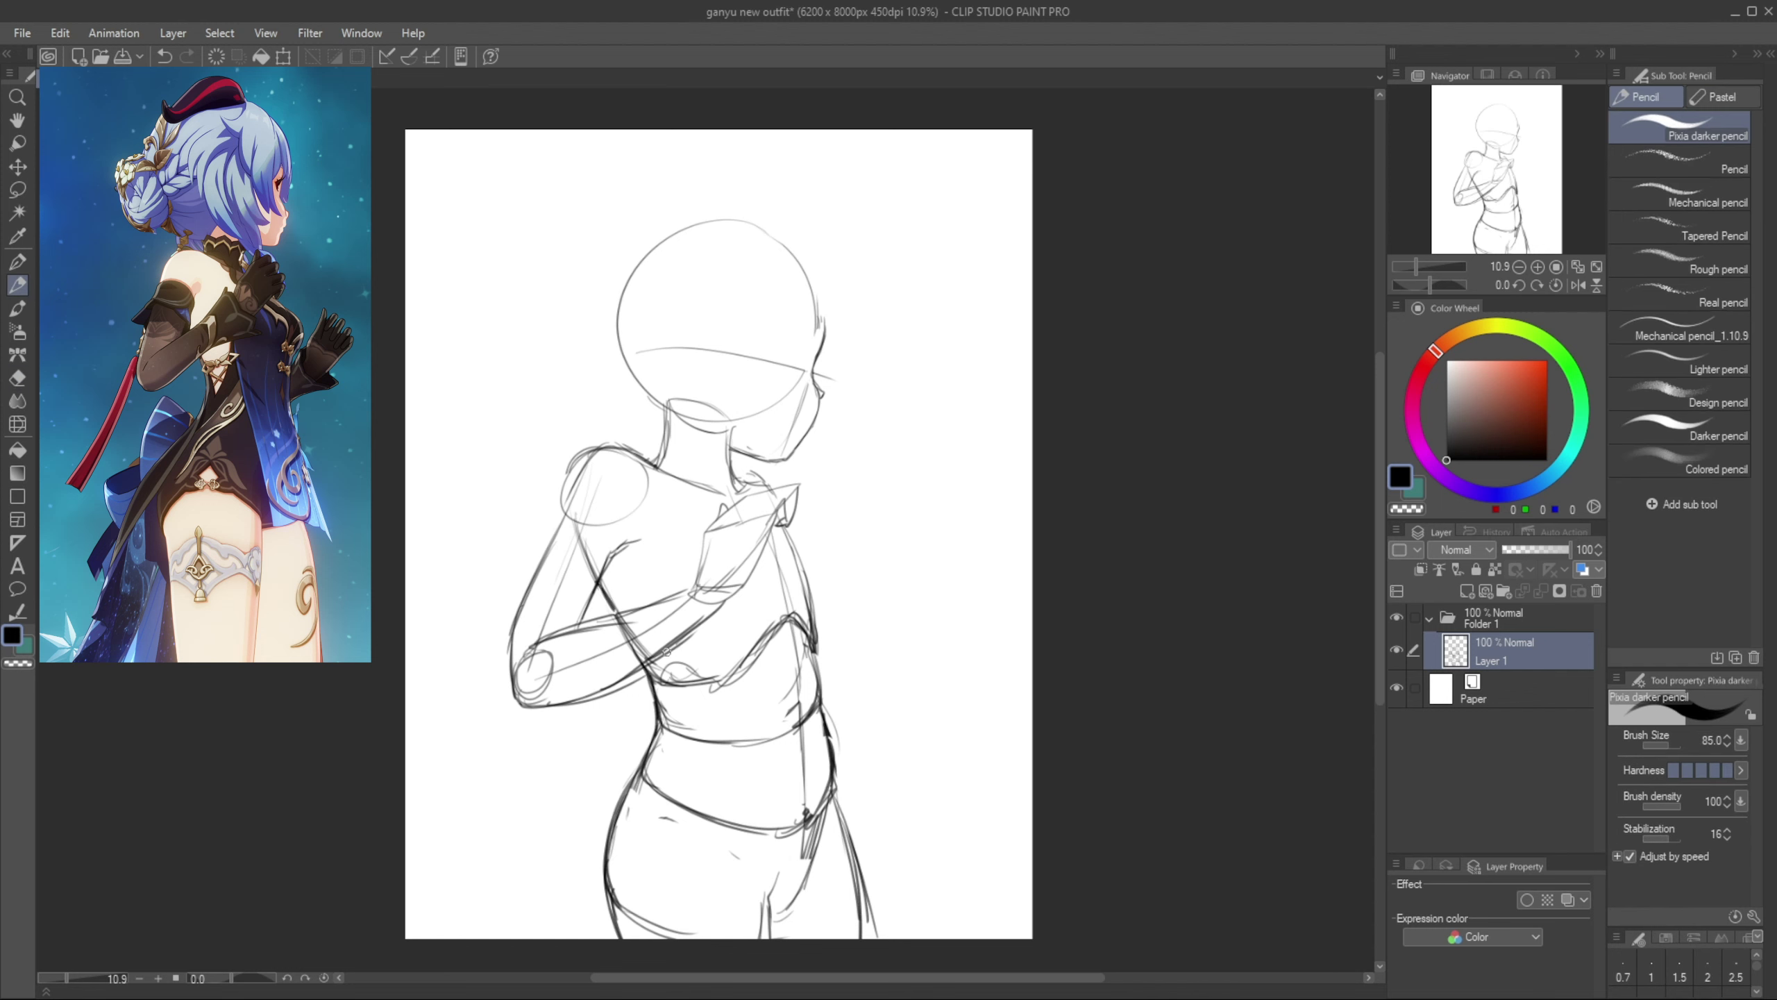
Sketch the rounded front contour of the far breast below the raised hand
{"action": "key", "text": "e"}
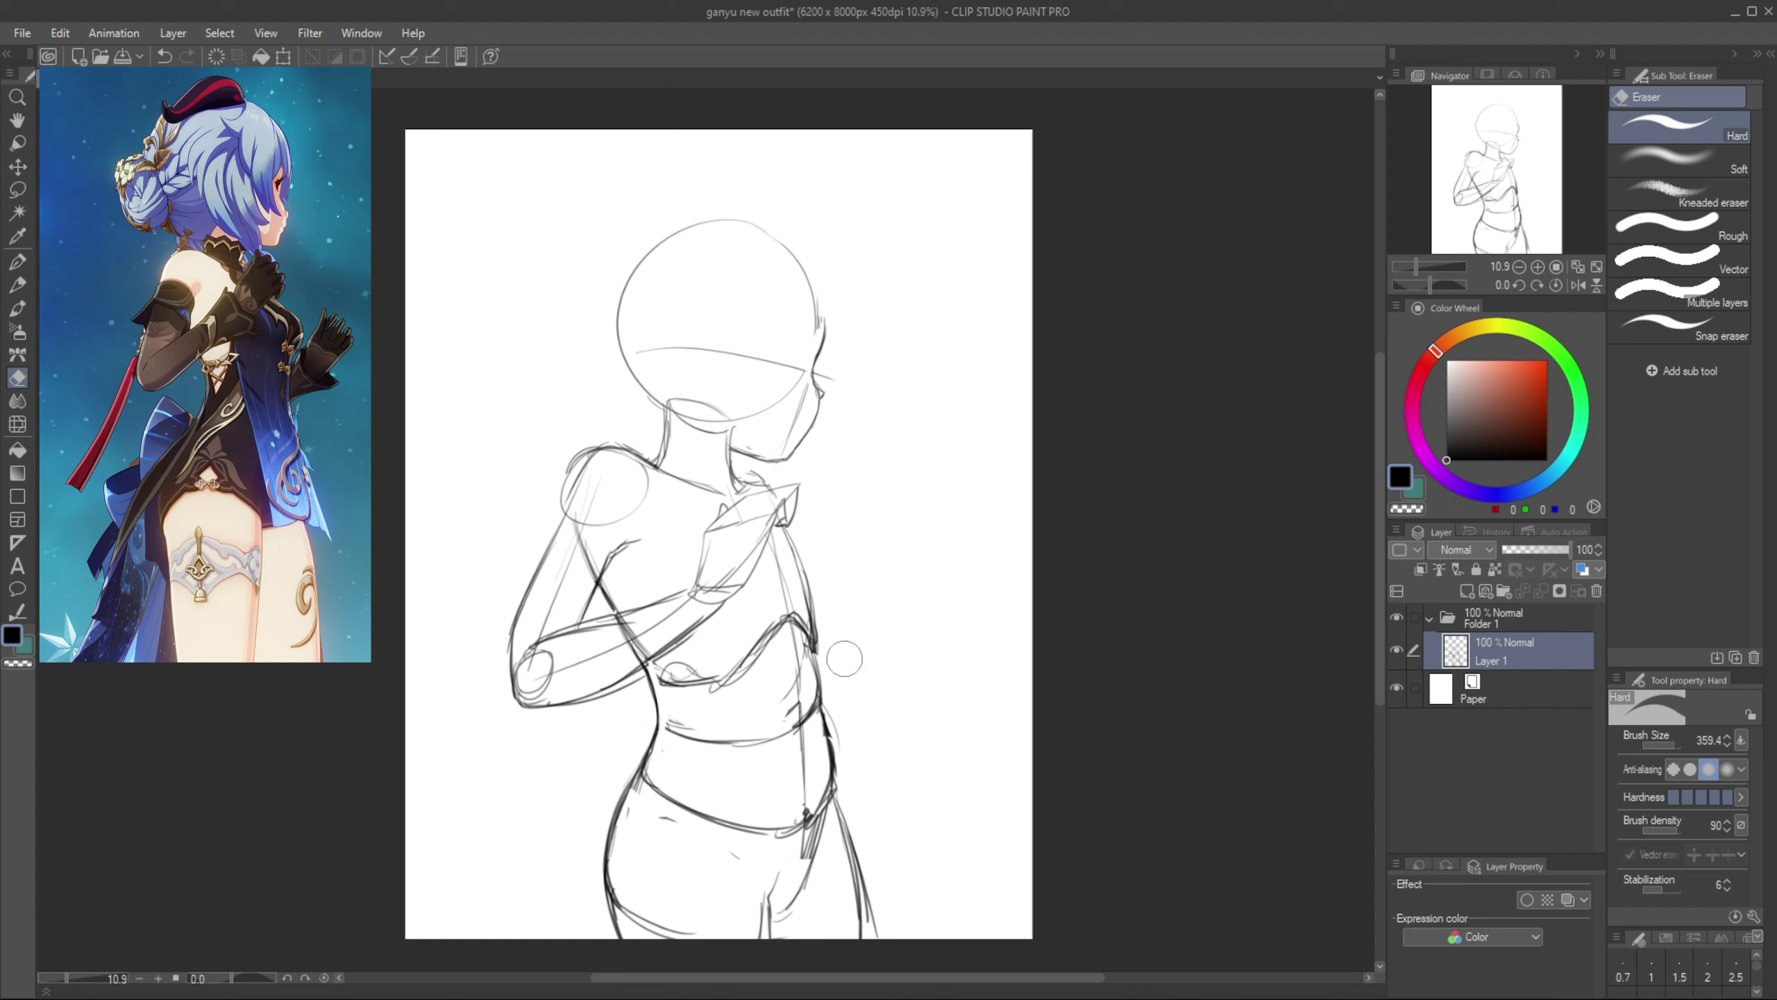
{"action": "key", "text": "p"}
{"action": "left_click_drag", "start_coordinate": [785, 532], "coordinate": [811, 590]}
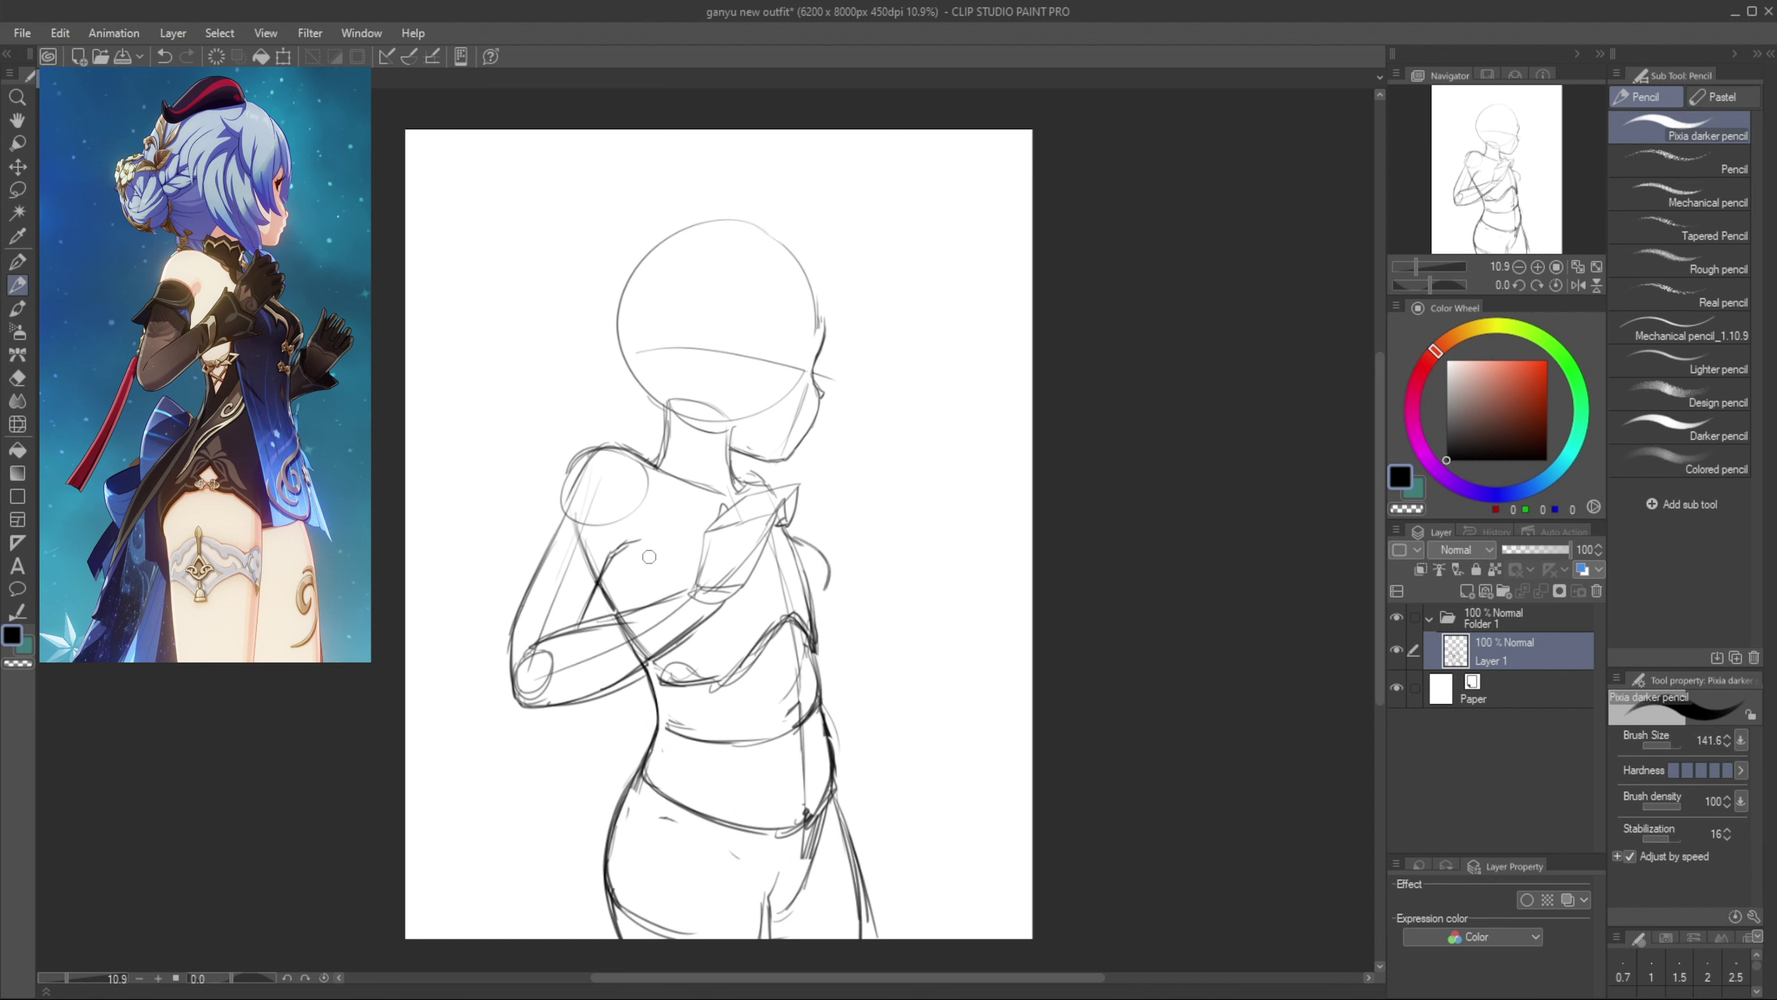
{"action": "left_click_drag", "start_coordinate": [654, 560], "coordinate": [667, 572]}
{"action": "left_click_drag", "start_coordinate": [766, 625], "coordinate": [714, 636]}
{"action": "key", "text": "ctrl+z"}
{"action": "mouse_move", "coordinate": [758, 554]}
{"action": "left_mouse_down"}
{"action": "mouse_move", "coordinate": [749, 629]}
{"action": "mouse_move", "coordinate": [812, 620]}
{"action": "left_mouse_up"}
{"action": "mouse_move", "coordinate": [788, 529]}
{"action": "left_mouse_down"}
{"action": "mouse_move", "coordinate": [815, 619]}
{"action": "mouse_move", "coordinate": [833, 572]}
{"action": "mouse_move", "coordinate": [820, 617]}
{"action": "left_mouse_up"}
{"action": "key", "text": "ctrl+z"}
Sketch the near breast from the armpit around its underside towards the centre of the chest
{"action": "mouse_move", "coordinate": [642, 540]}
{"action": "left_mouse_down"}
{"action": "mouse_move", "coordinate": [690, 626]}
{"action": "mouse_move", "coordinate": [746, 635]}
{"action": "left_mouse_up"}
{"action": "mouse_move", "coordinate": [716, 640]}
{"action": "left_mouse_down"}
{"action": "mouse_move", "coordinate": [775, 587]}
{"action": "mouse_move", "coordinate": [831, 567]}
{"action": "left_mouse_up"}
{"action": "key", "text": "ctrl+z"}
{"action": "key", "text": "e"}
{"action": "key", "text": "p"}
{"action": "key", "text": "p"}
Redraw the far breast's outline below the hand and darken the front torso line under it
{"action": "mouse_move", "coordinate": [815, 627]}
{"action": "left_mouse_down"}
{"action": "mouse_move", "coordinate": [843, 606]}
{"action": "mouse_move", "coordinate": [816, 622]}
{"action": "left_mouse_up"}
{"action": "mouse_move", "coordinate": [819, 542]}
{"action": "left_mouse_down"}
{"action": "mouse_move", "coordinate": [822, 618]}
{"action": "mouse_move", "coordinate": [825, 537]}
{"action": "mouse_move", "coordinate": [836, 562]}
{"action": "mouse_move", "coordinate": [813, 632]}
{"action": "mouse_move", "coordinate": [830, 608]}
{"action": "left_mouse_up"}
{"action": "key", "text": "ctrl+z"}
{"action": "key", "text": "ctrl+z"}
{"action": "key", "text": "ctrl+z"}
{"action": "key", "text": "e"}
{"action": "key", "text": "p"}
{"action": "mouse_move", "coordinate": [788, 526]}
{"action": "left_mouse_down"}
{"action": "mouse_move", "coordinate": [838, 558]}
{"action": "mouse_move", "coordinate": [813, 711]}
{"action": "left_mouse_up"}
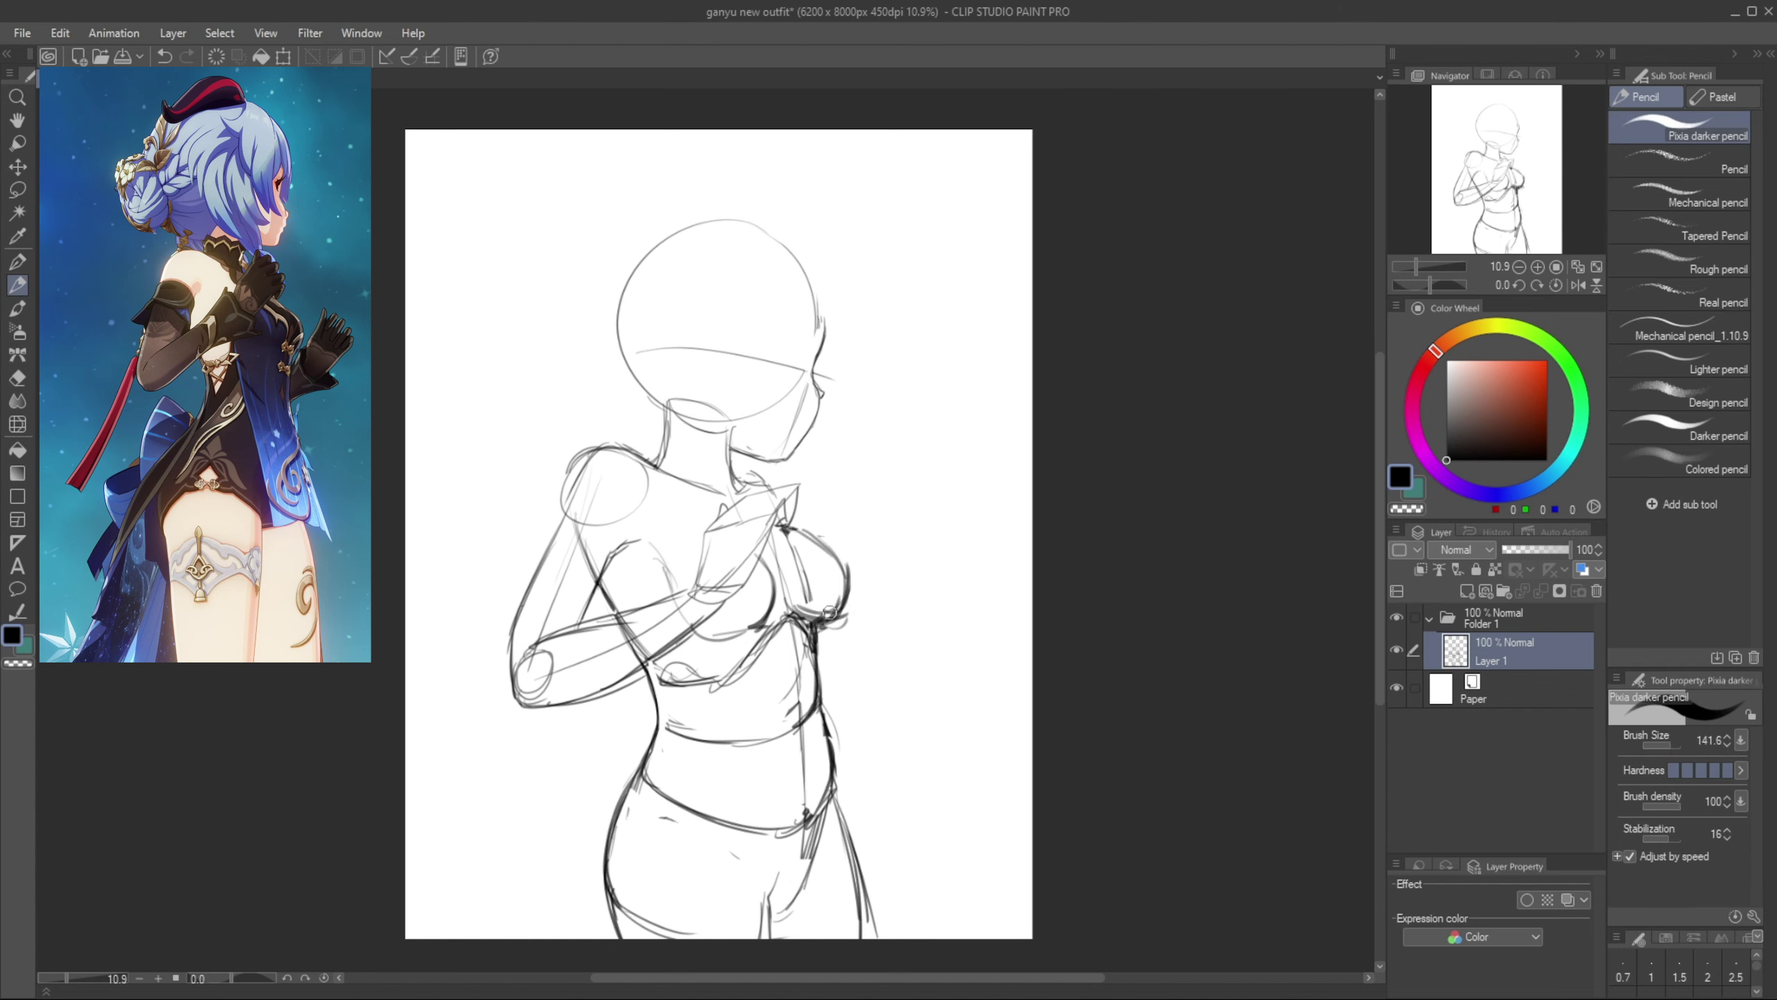
Erase the near breast's heavy front curve and begin reshaping it beside the wrist
{"action": "key", "text": "ctrl+z"}
{"action": "key", "text": "e"}
{"action": "mouse_move", "coordinate": [764, 615]}
{"action": "left_mouse_down"}
{"action": "mouse_move", "coordinate": [764, 557]}
{"action": "mouse_move", "coordinate": [763, 633]}
{"action": "left_mouse_up"}
{"action": "key", "text": "p"}
{"action": "key", "text": "ctrl+z"}
{"action": "mouse_move", "coordinate": [769, 553]}
{"action": "left_mouse_down"}
{"action": "mouse_move", "coordinate": [773, 629]}
{"action": "mouse_move", "coordinate": [736, 616]}
{"action": "left_mouse_up"}
{"action": "key", "text": "e"}
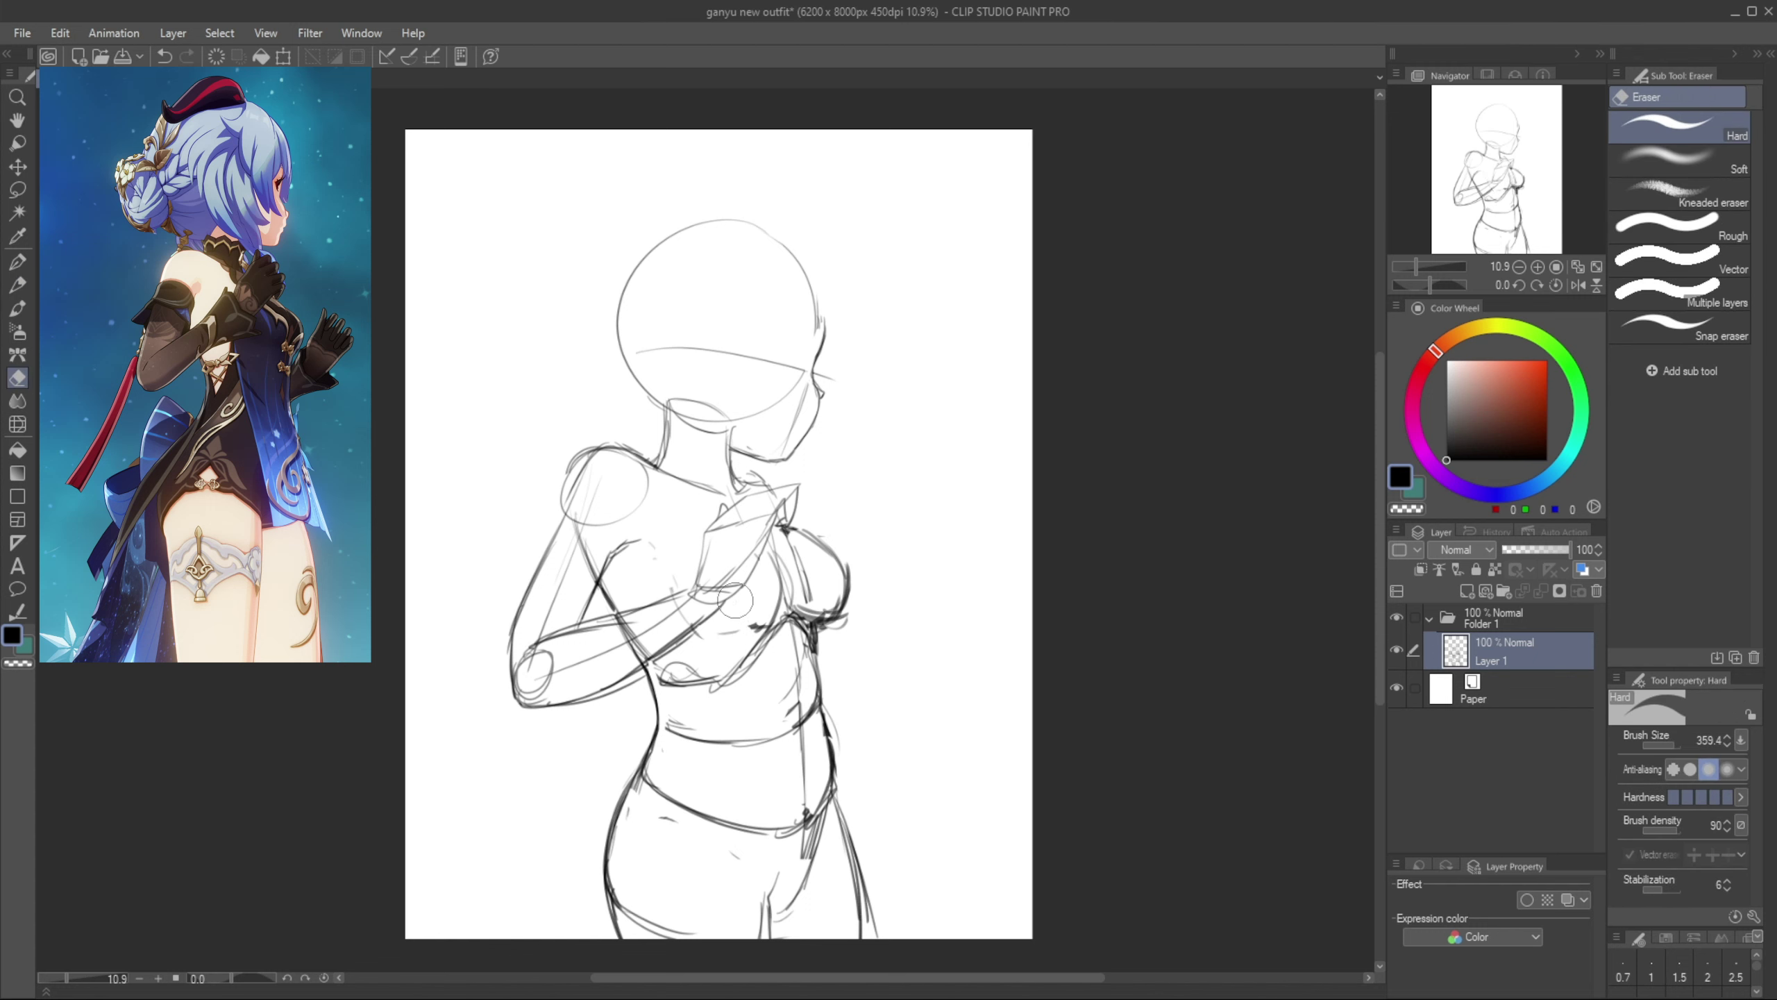
Erase the back line crossing the inner arm and redraw the armpit line and the near breast's underside
{"action": "key", "text": "p"}
{"action": "key", "text": "e"}
{"action": "mouse_move", "coordinate": [591, 602]}
{"action": "left_mouse_down"}
{"action": "mouse_move", "coordinate": [630, 535]}
{"action": "mouse_move", "coordinate": [583, 620]}
{"action": "left_mouse_up"}
{"action": "key", "text": "p"}
{"action": "mouse_move", "coordinate": [632, 540]}
{"action": "left_mouse_down"}
{"action": "mouse_move", "coordinate": [580, 624]}
{"action": "mouse_move", "coordinate": [665, 538]}
{"action": "mouse_move", "coordinate": [686, 585]}
{"action": "left_mouse_up"}
{"action": "mouse_move", "coordinate": [715, 621]}
{"action": "left_mouse_down"}
{"action": "mouse_move", "coordinate": [757, 636]}
{"action": "mouse_move", "coordinate": [796, 585]}
{"action": "left_mouse_up"}
Redraw the curve between the breasts and trim the far breast's outer edge with the eraser
{"action": "mouse_move", "coordinate": [776, 546]}
{"action": "left_mouse_down"}
{"action": "mouse_move", "coordinate": [773, 630]}
{"action": "mouse_move", "coordinate": [797, 560]}
{"action": "mouse_move", "coordinate": [817, 619]}
{"action": "mouse_move", "coordinate": [833, 555]}
{"action": "mouse_move", "coordinate": [828, 637]}
{"action": "left_mouse_up"}
{"action": "key", "text": "e"}
{"action": "key", "text": "p"}
{"action": "key", "text": "p"}
{"action": "key", "text": "ctrl+z"}
{"action": "key", "text": "e"}
{"action": "left_click_drag", "start_coordinate": [849, 571], "coordinate": [820, 618]}
{"action": "key", "text": "p"}
{"action": "key", "text": "p"}
Erase the old guide line inside the abdomen and redraw the front torso line below the bust
{"action": "mouse_move", "coordinate": [804, 528]}
{"action": "left_mouse_down"}
{"action": "mouse_move", "coordinate": [843, 627]}
{"action": "mouse_move", "coordinate": [801, 602]}
{"action": "mouse_move", "coordinate": [798, 742]}
{"action": "left_mouse_up"}
{"action": "key", "text": "e"}
{"action": "left_click_drag", "start_coordinate": [822, 676], "coordinate": [807, 691]}
{"action": "key", "text": "p"}
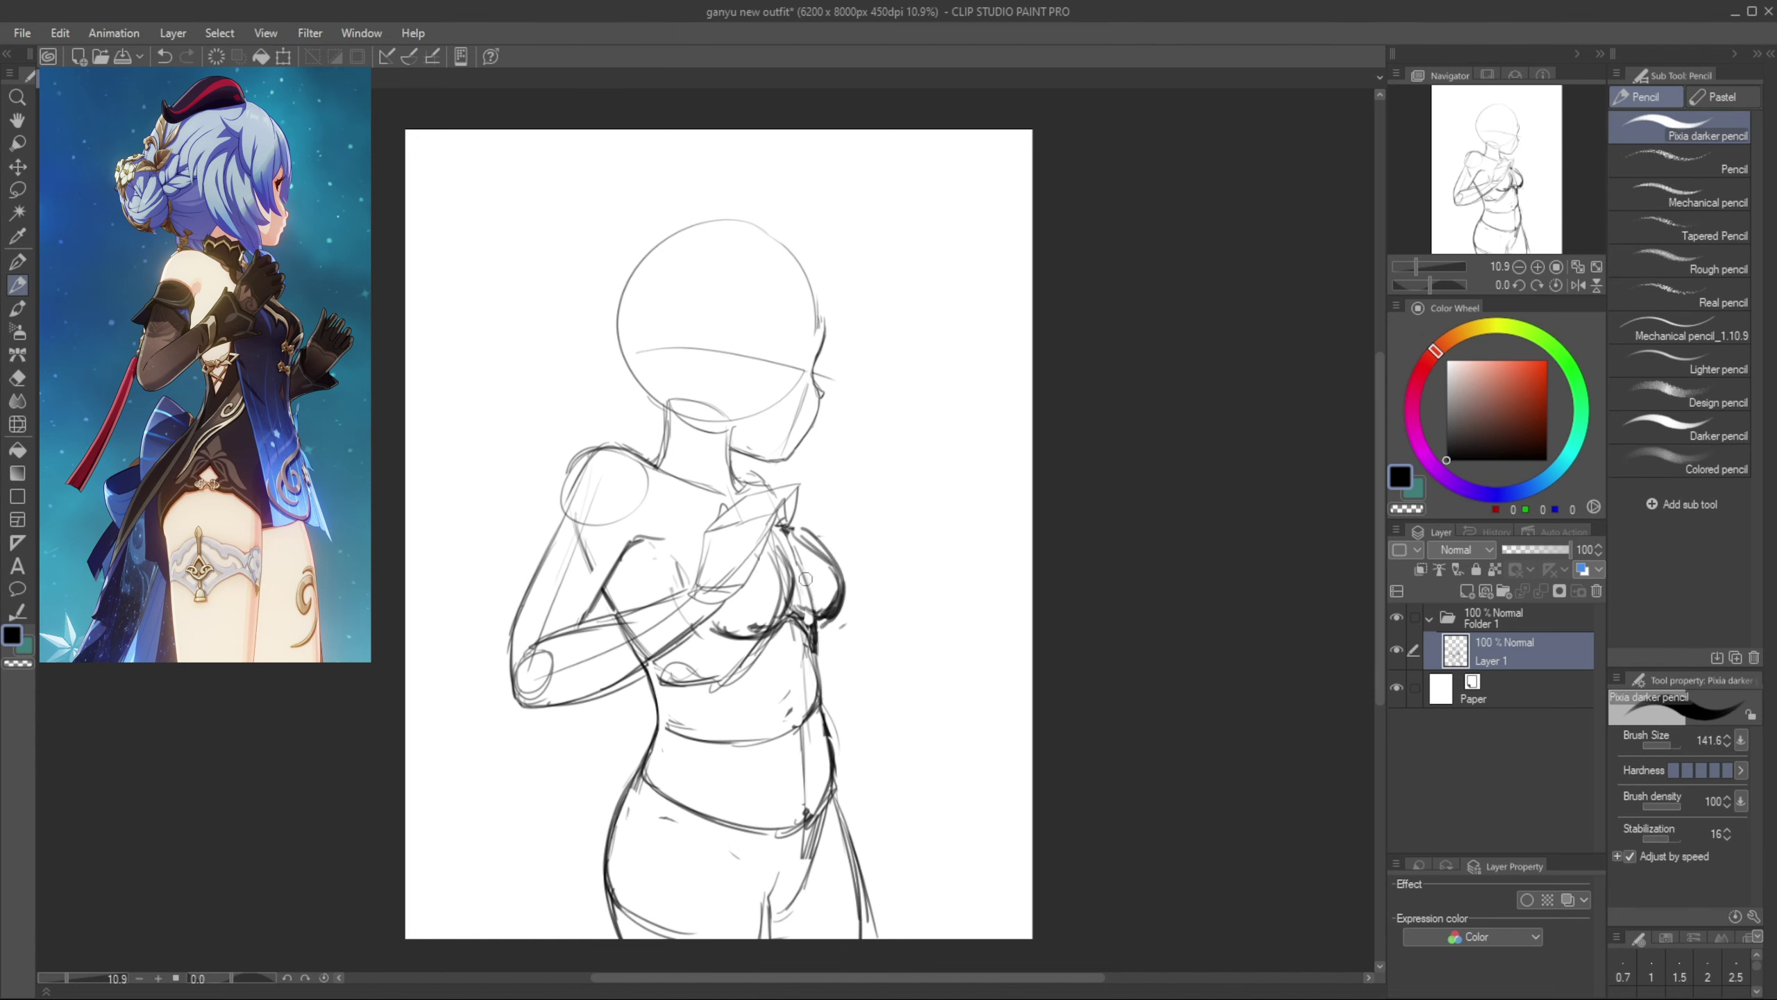
{"action": "left_click_drag", "start_coordinate": [805, 585], "coordinate": [812, 694]}
{"action": "left_click_drag", "start_coordinate": [719, 623], "coordinate": [742, 745]}
{"action": "mouse_move", "coordinate": [752, 759]}
{"action": "left_mouse_down"}
{"action": "mouse_move", "coordinate": [783, 817]}
{"action": "mouse_move", "coordinate": [773, 900]}
{"action": "left_mouse_up"}
{"action": "key", "text": "ctrl+z"}
{"action": "left_click_drag", "start_coordinate": [726, 639], "coordinate": [770, 836]}
{"action": "left_click_drag", "start_coordinate": [744, 726], "coordinate": [766, 864]}
{"action": "key", "text": "ctrl+z"}
{"action": "key", "text": "ctrl+z"}
{"action": "key", "text": "ctrl+z"}
Darken the upper arm and shoulder contours and the line running from the shoulder across the neck base
{"action": "left_click_drag", "start_coordinate": [578, 474], "coordinate": [531, 583]}
{"action": "mouse_move", "coordinate": [573, 504]}
{"action": "left_mouse_down"}
{"action": "mouse_move", "coordinate": [629, 447]}
{"action": "mouse_move", "coordinate": [667, 483]}
{"action": "left_mouse_up"}
{"action": "left_click_drag", "start_coordinate": [664, 463], "coordinate": [731, 502]}
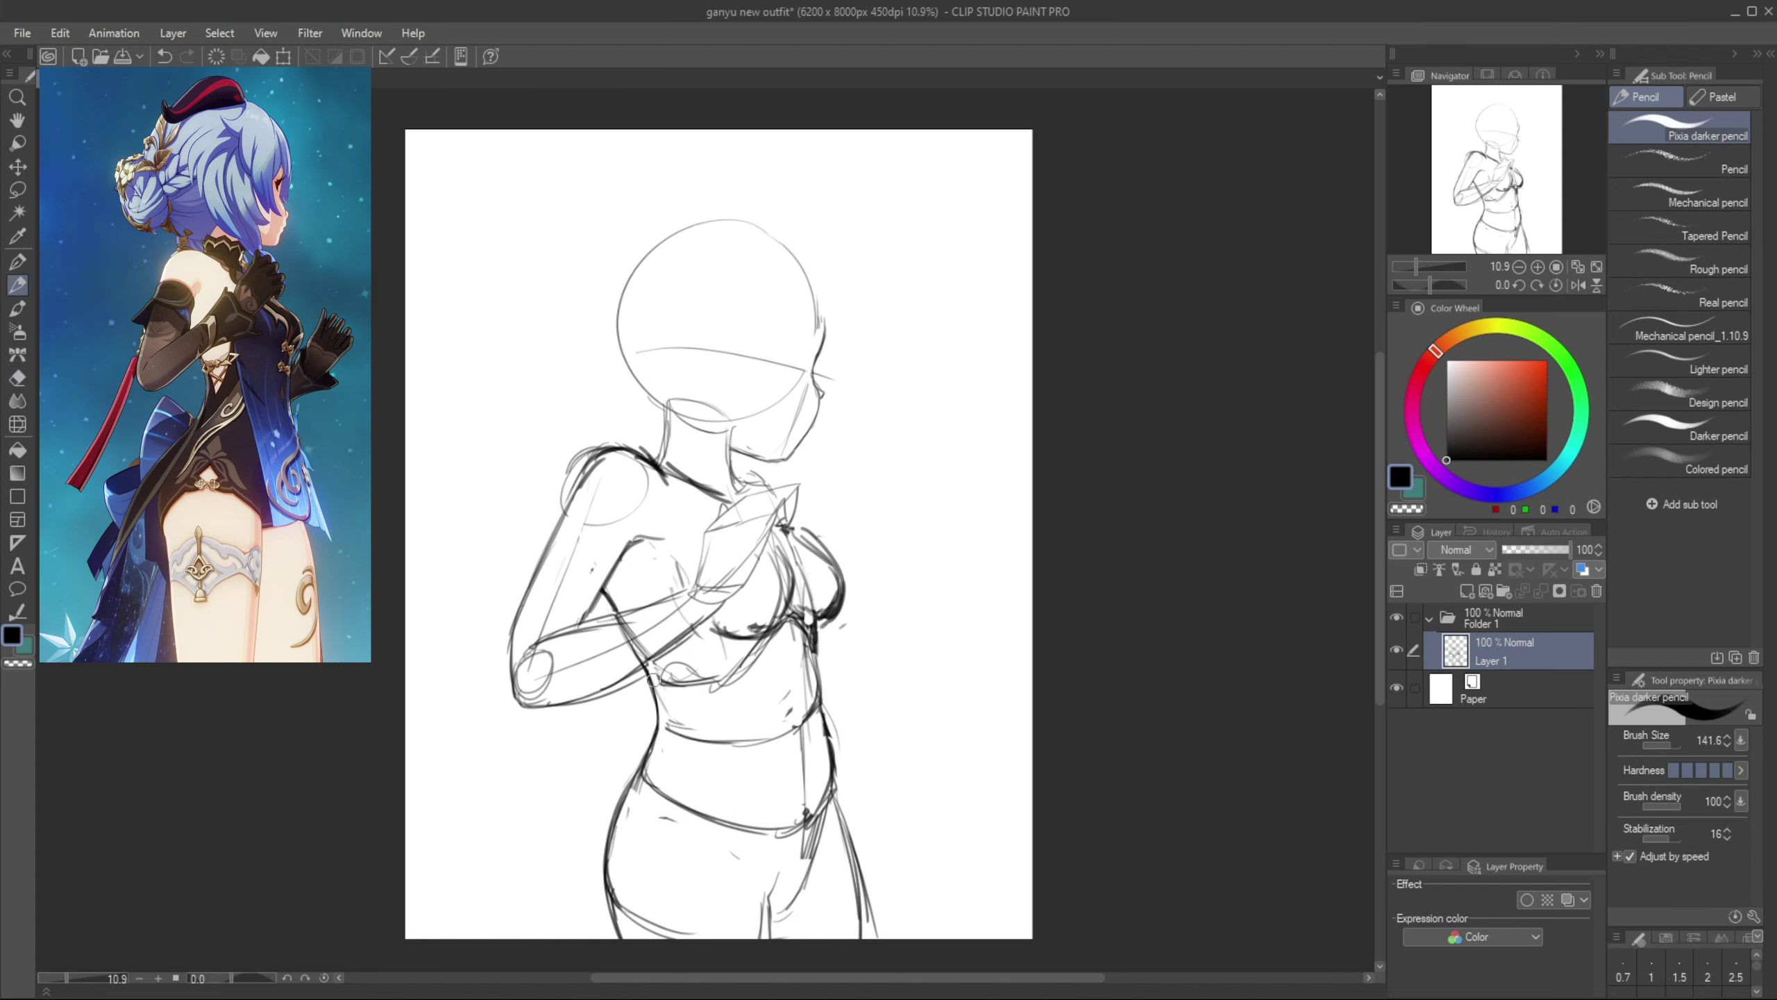
Sketch a side line curving from the back of the waist up towards the near breast
{"action": "left_click_drag", "start_coordinate": [650, 665], "coordinate": [672, 724]}
{"action": "left_click_drag", "start_coordinate": [672, 722], "coordinate": [699, 636]}
{"action": "key", "text": "ctrl+z"}
{"action": "key", "text": "ctrl+z"}
{"action": "left_click_drag", "start_coordinate": [674, 722], "coordinate": [708, 616]}
Flip the canvas view horizontally and redraw the near breast's lower edge and the side line to the waist
{"action": "left_click", "coordinate": [1577, 285]}
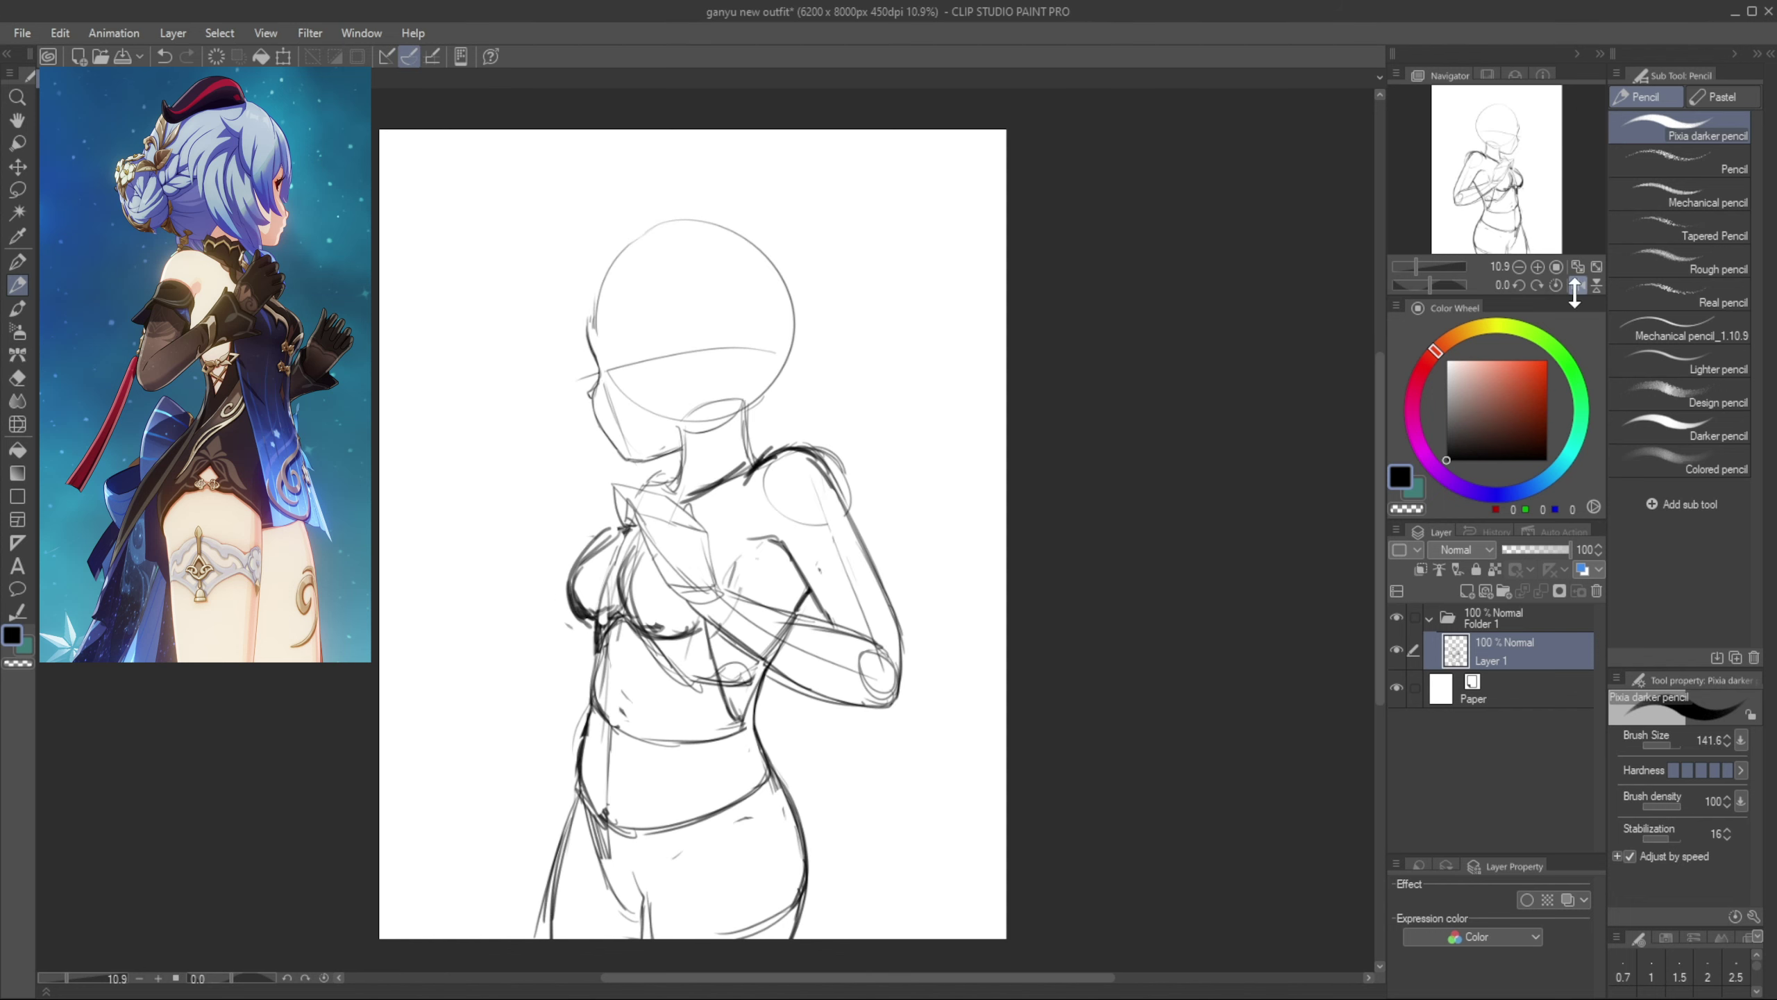
{"action": "key", "text": "ctrl+z"}
{"action": "key", "text": "ctrl+z"}
{"action": "left_click_drag", "start_coordinate": [696, 609], "coordinate": [705, 636]}
{"action": "left_click_drag", "start_coordinate": [708, 624], "coordinate": [742, 716]}
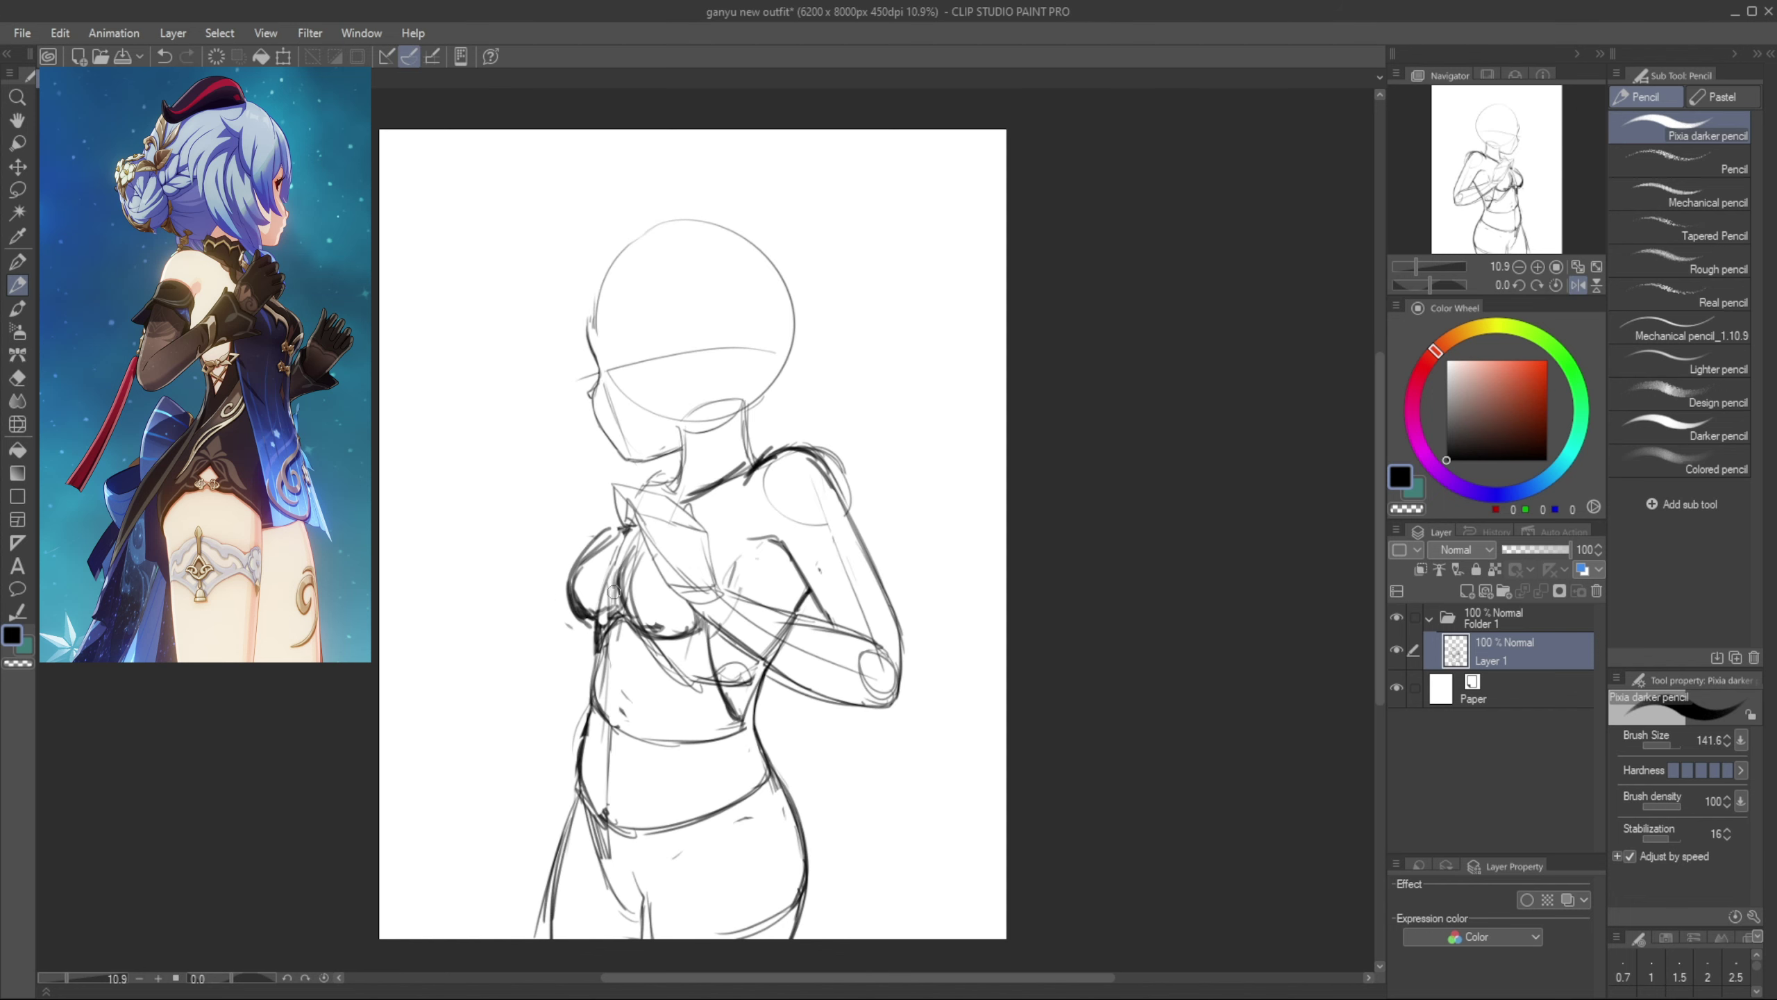
Darken the cleavage and the inner breast contours, and flip the canvas view back
{"action": "left_click_drag", "start_coordinate": [630, 542], "coordinate": [623, 618]}
{"action": "mouse_move", "coordinate": [630, 617]}
{"action": "left_mouse_down"}
{"action": "mouse_move", "coordinate": [645, 567]}
{"action": "mouse_move", "coordinate": [576, 579]}
{"action": "mouse_move", "coordinate": [602, 611]}
{"action": "left_mouse_up"}
{"action": "mouse_move", "coordinate": [606, 613]}
{"action": "left_mouse_down"}
{"action": "mouse_move", "coordinate": [632, 580]}
{"action": "mouse_move", "coordinate": [605, 615]}
{"action": "left_mouse_up"}
{"action": "key", "text": "ctrl+z"}
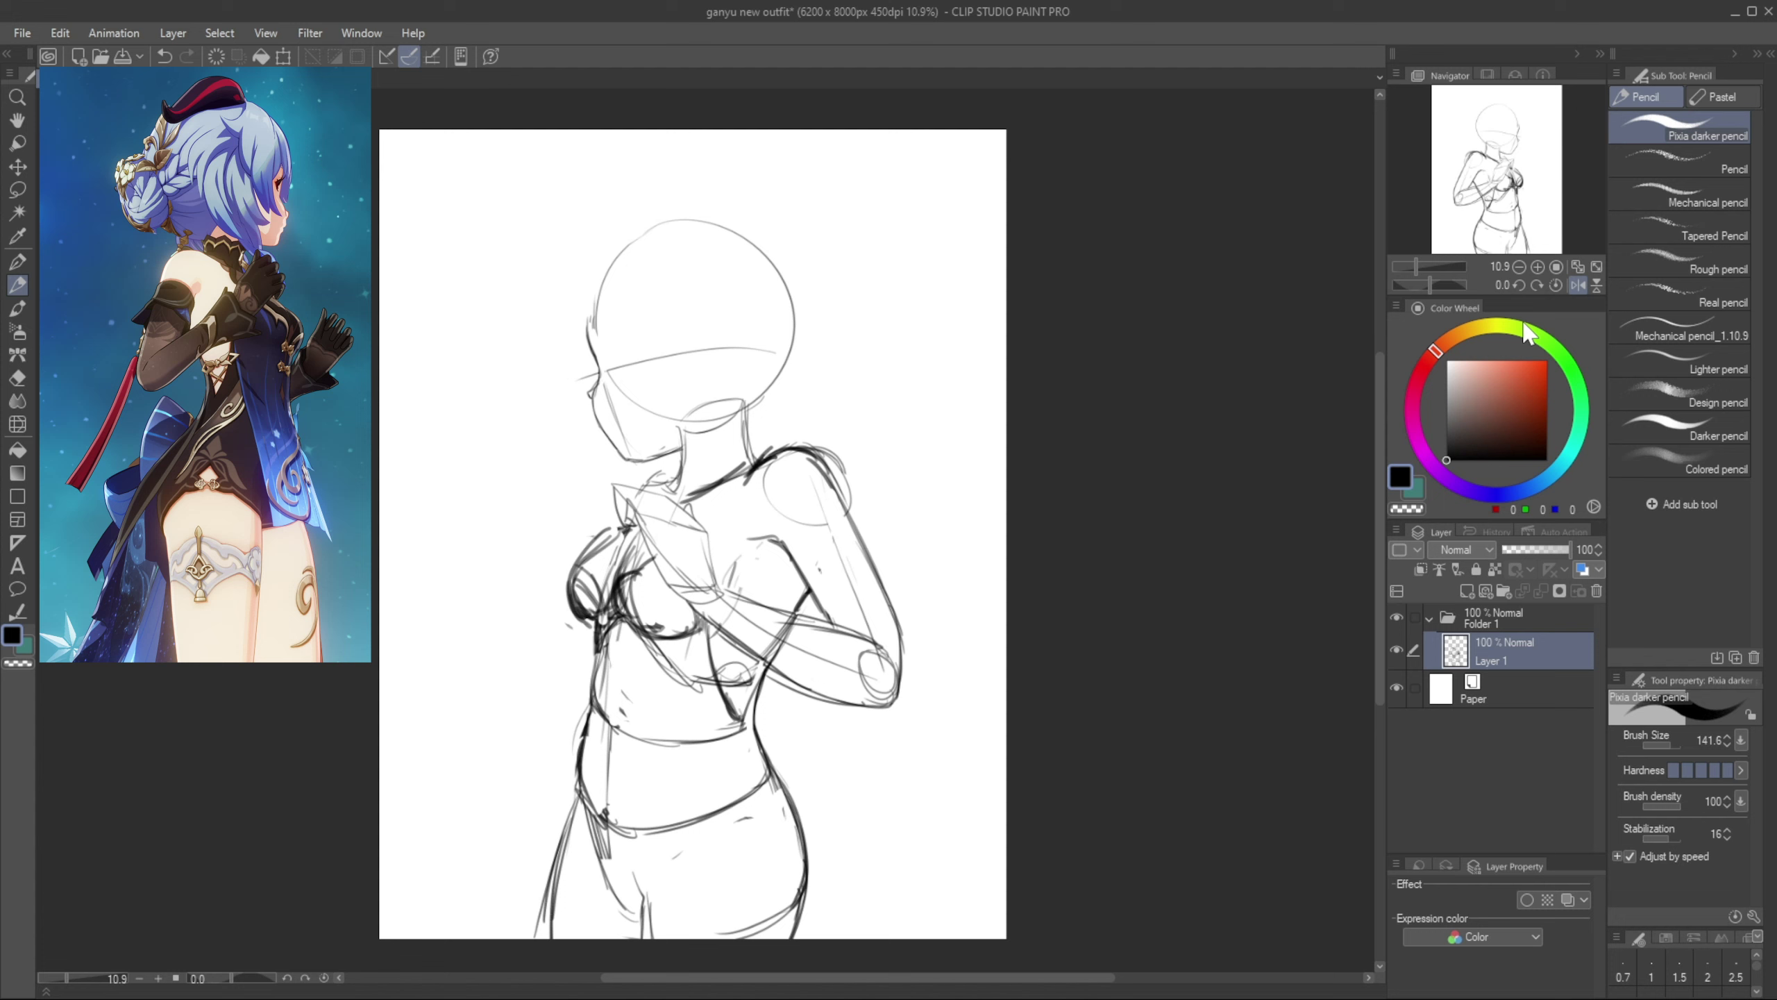
{"action": "left_click", "coordinate": [1577, 284]}
Erase the old belly and bulging front hip contour and redraw the front waist line
{"action": "key", "text": "e"}
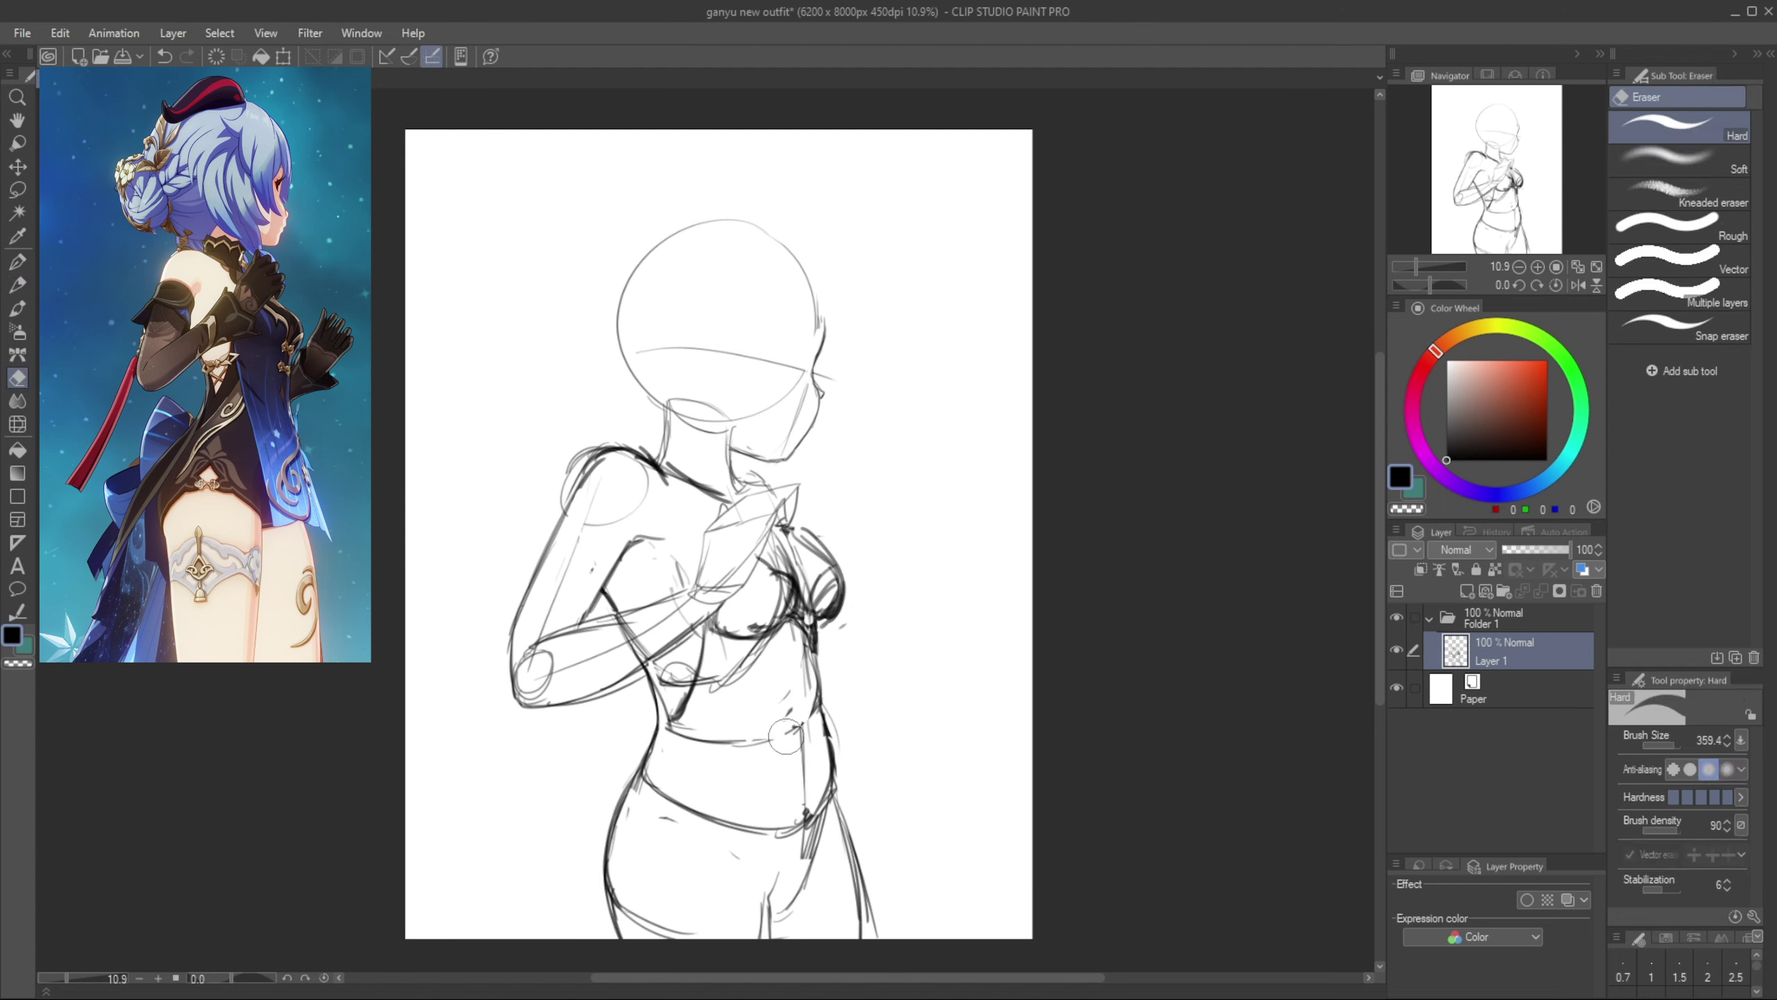
{"action": "mouse_move", "coordinate": [786, 737]}
{"action": "left_mouse_down"}
{"action": "mouse_move", "coordinate": [676, 737]}
{"action": "mouse_move", "coordinate": [794, 741]}
{"action": "left_mouse_up"}
{"action": "key", "text": "p"}
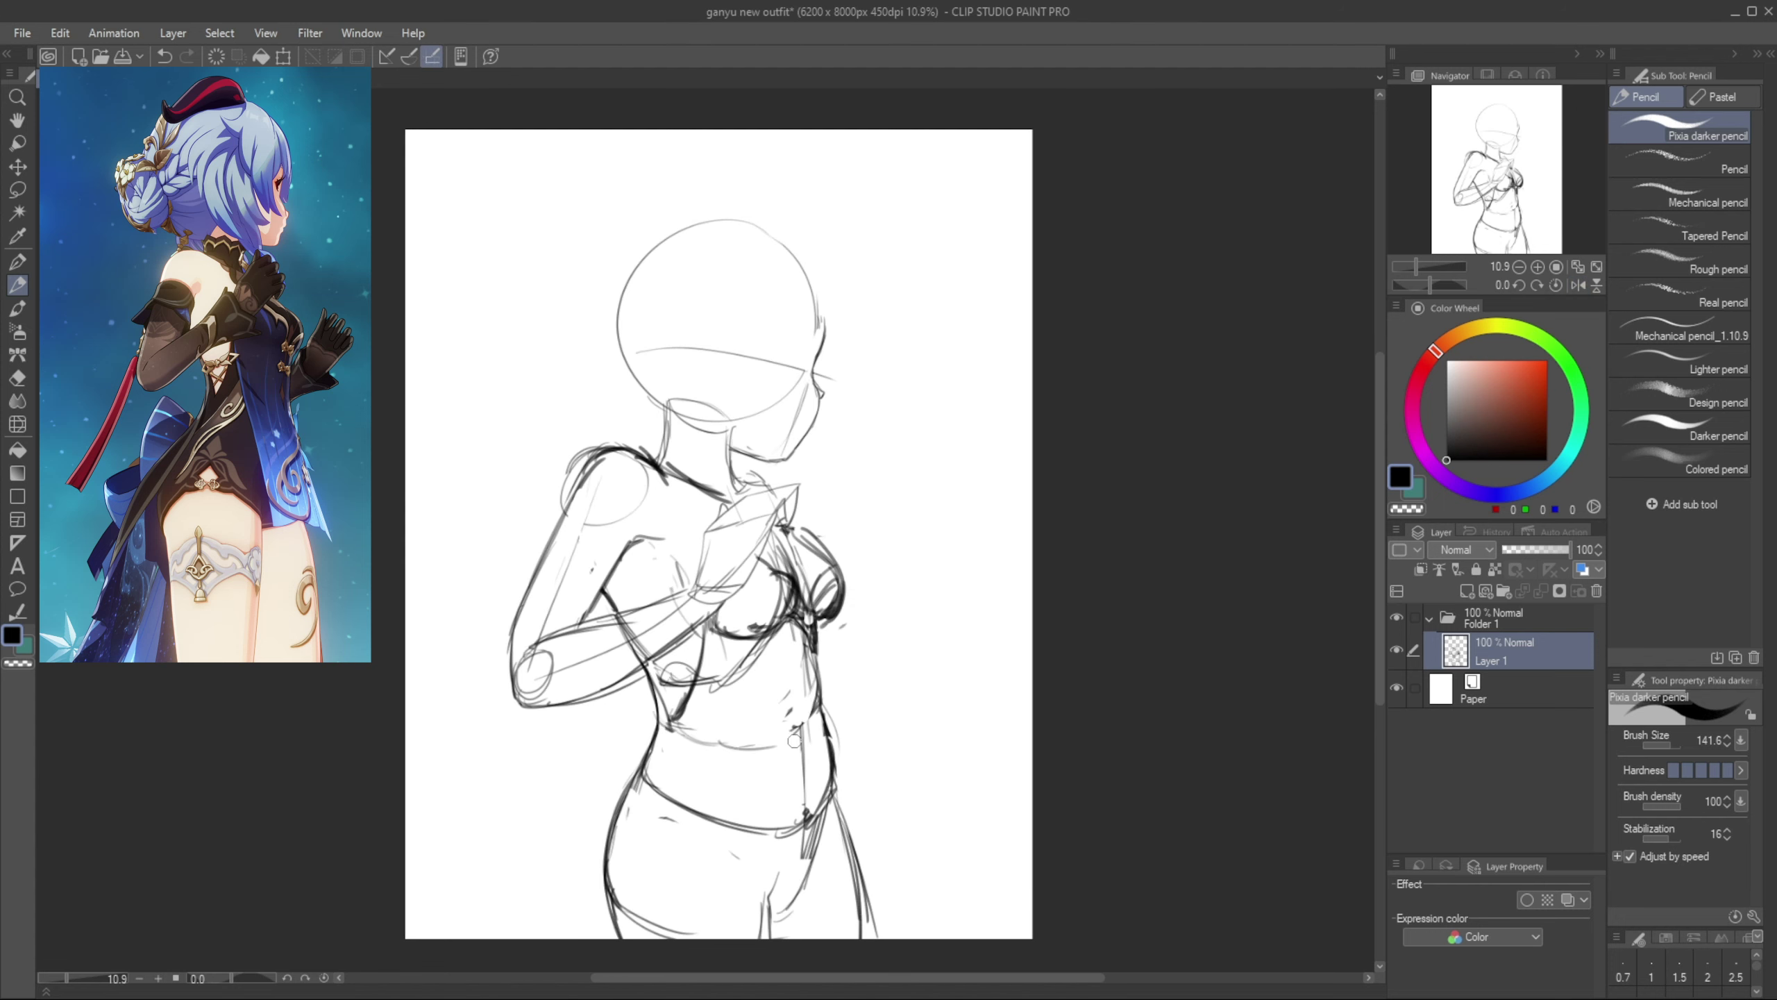
{"action": "key", "text": "p"}
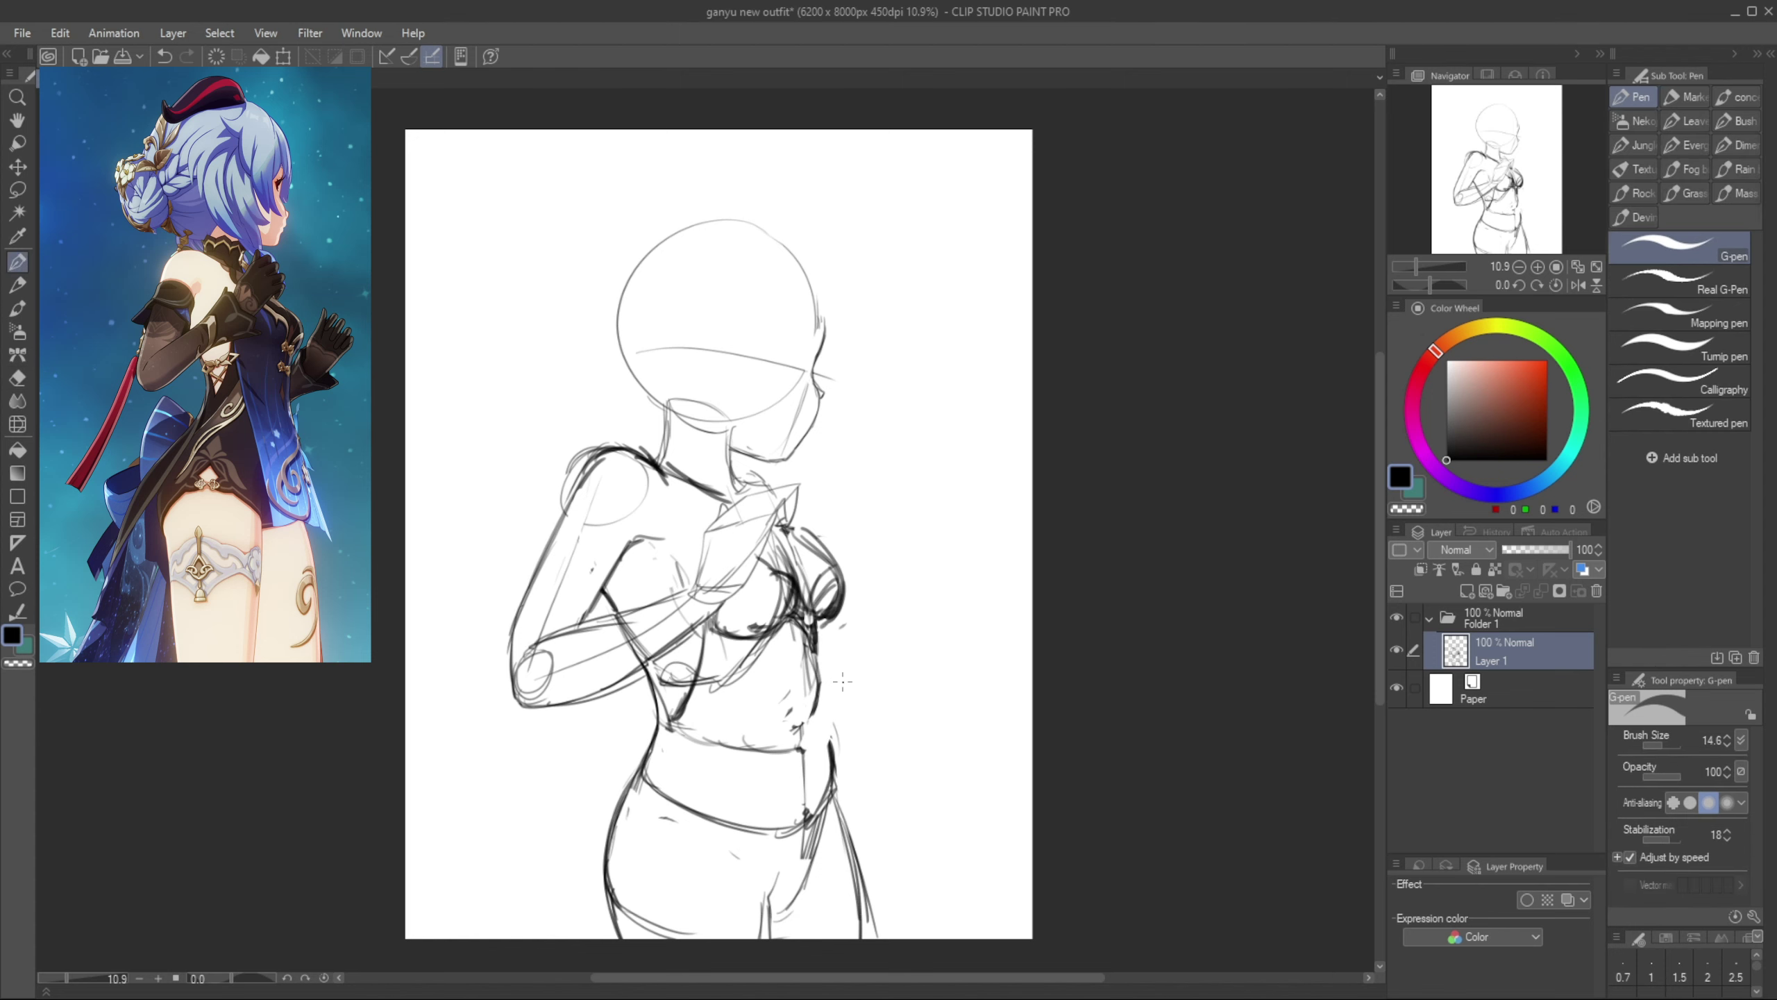
{"action": "key", "text": "p"}
{"action": "mouse_move", "coordinate": [820, 663]}
{"action": "left_mouse_down"}
{"action": "mouse_move", "coordinate": [789, 748]}
{"action": "mouse_move", "coordinate": [830, 747]}
{"action": "mouse_move", "coordinate": [833, 793]}
{"action": "mouse_move", "coordinate": [806, 824]}
{"action": "left_mouse_up"}
{"action": "key", "text": "ctrl+z"}
{"action": "key", "text": "e"}
{"action": "left_click_drag", "start_coordinate": [827, 791], "coordinate": [834, 768]}
{"action": "key", "text": "p"}
{"action": "key", "text": "p"}
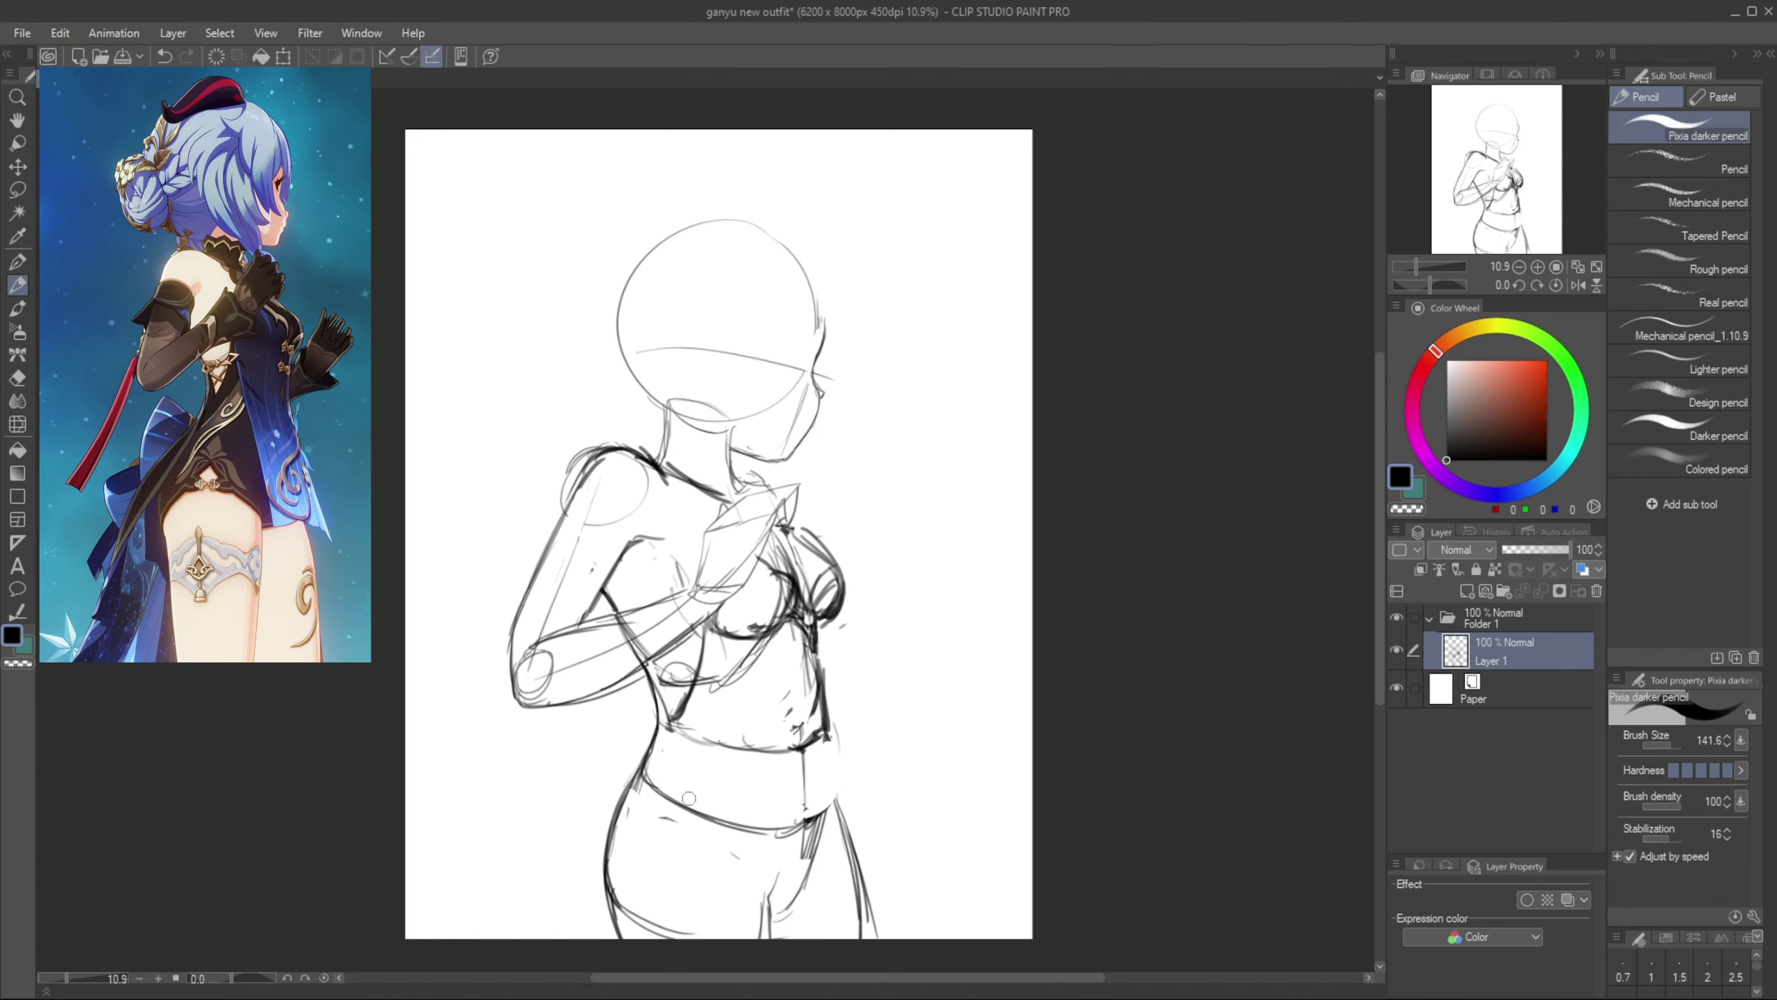
Redraw the curved hip line across the pelvis and the front contour down the thigh
{"action": "mouse_move", "coordinate": [665, 795]}
{"action": "left_mouse_down"}
{"action": "mouse_move", "coordinate": [809, 837]}
{"action": "mouse_move", "coordinate": [829, 796]}
{"action": "left_mouse_up"}
{"action": "left_click_drag", "start_coordinate": [827, 739], "coordinate": [830, 805]}
{"action": "left_click_drag", "start_coordinate": [831, 787], "coordinate": [872, 932]}
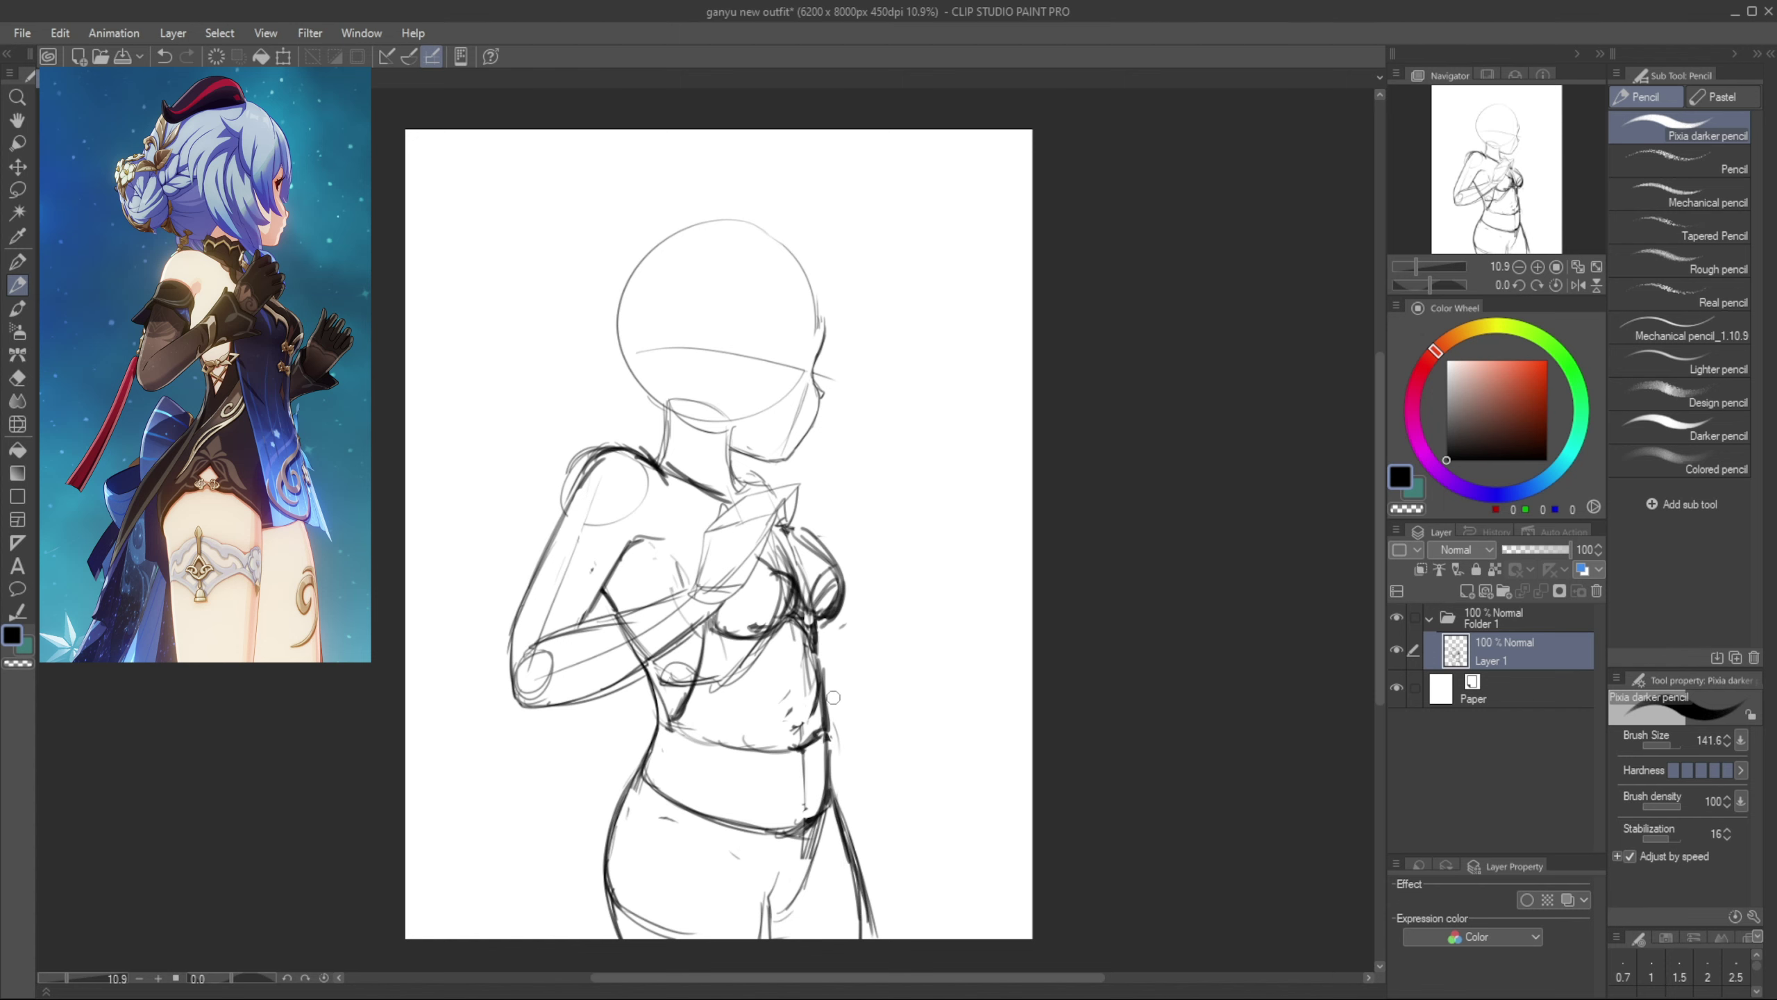
Redraw the front waist contour further inward and darken the front thigh line to the canvas bottom
{"action": "key", "text": "e"}
{"action": "left_click_drag", "start_coordinate": [831, 672], "coordinate": [834, 772]}
{"action": "key", "text": "p"}
{"action": "key", "text": "p"}
{"action": "left_click_drag", "start_coordinate": [821, 622], "coordinate": [829, 776]}
{"action": "key", "text": "ctrl+z"}
{"action": "key", "text": "ctrl+z"}
{"action": "key", "text": "ctrl+z"}
{"action": "left_click_drag", "start_coordinate": [823, 618], "coordinate": [822, 639]}
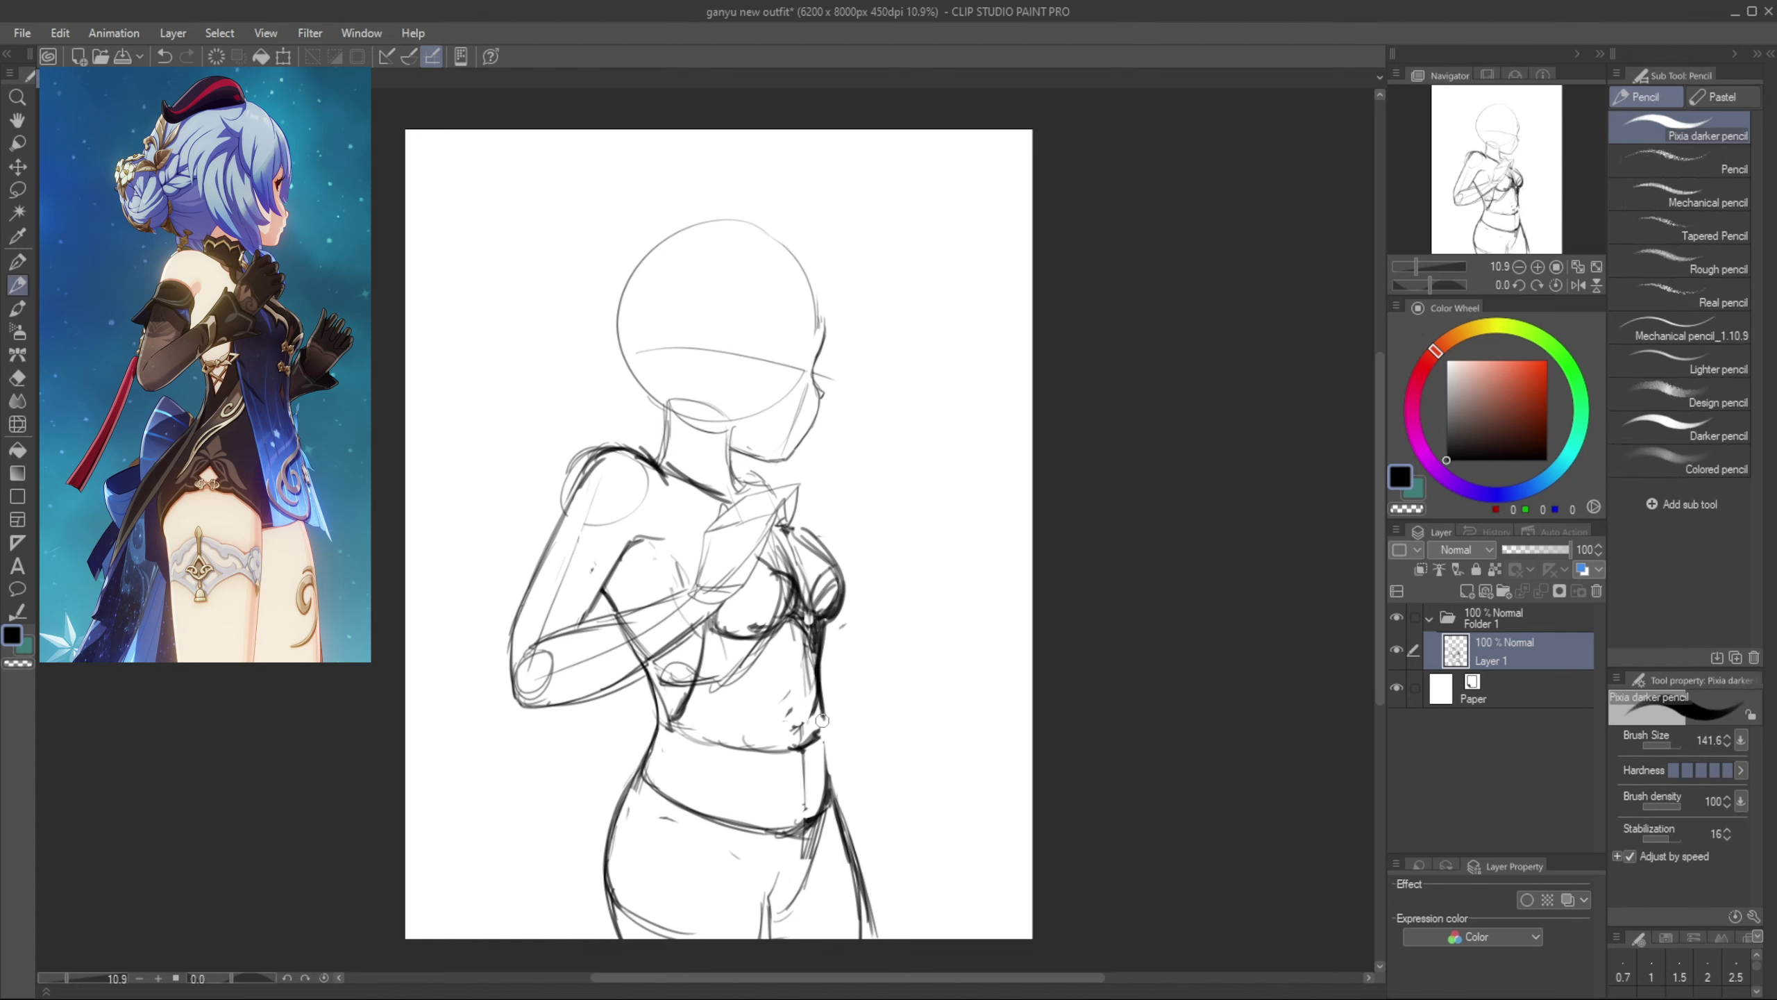
{"action": "left_click_drag", "start_coordinate": [823, 720], "coordinate": [868, 937]}
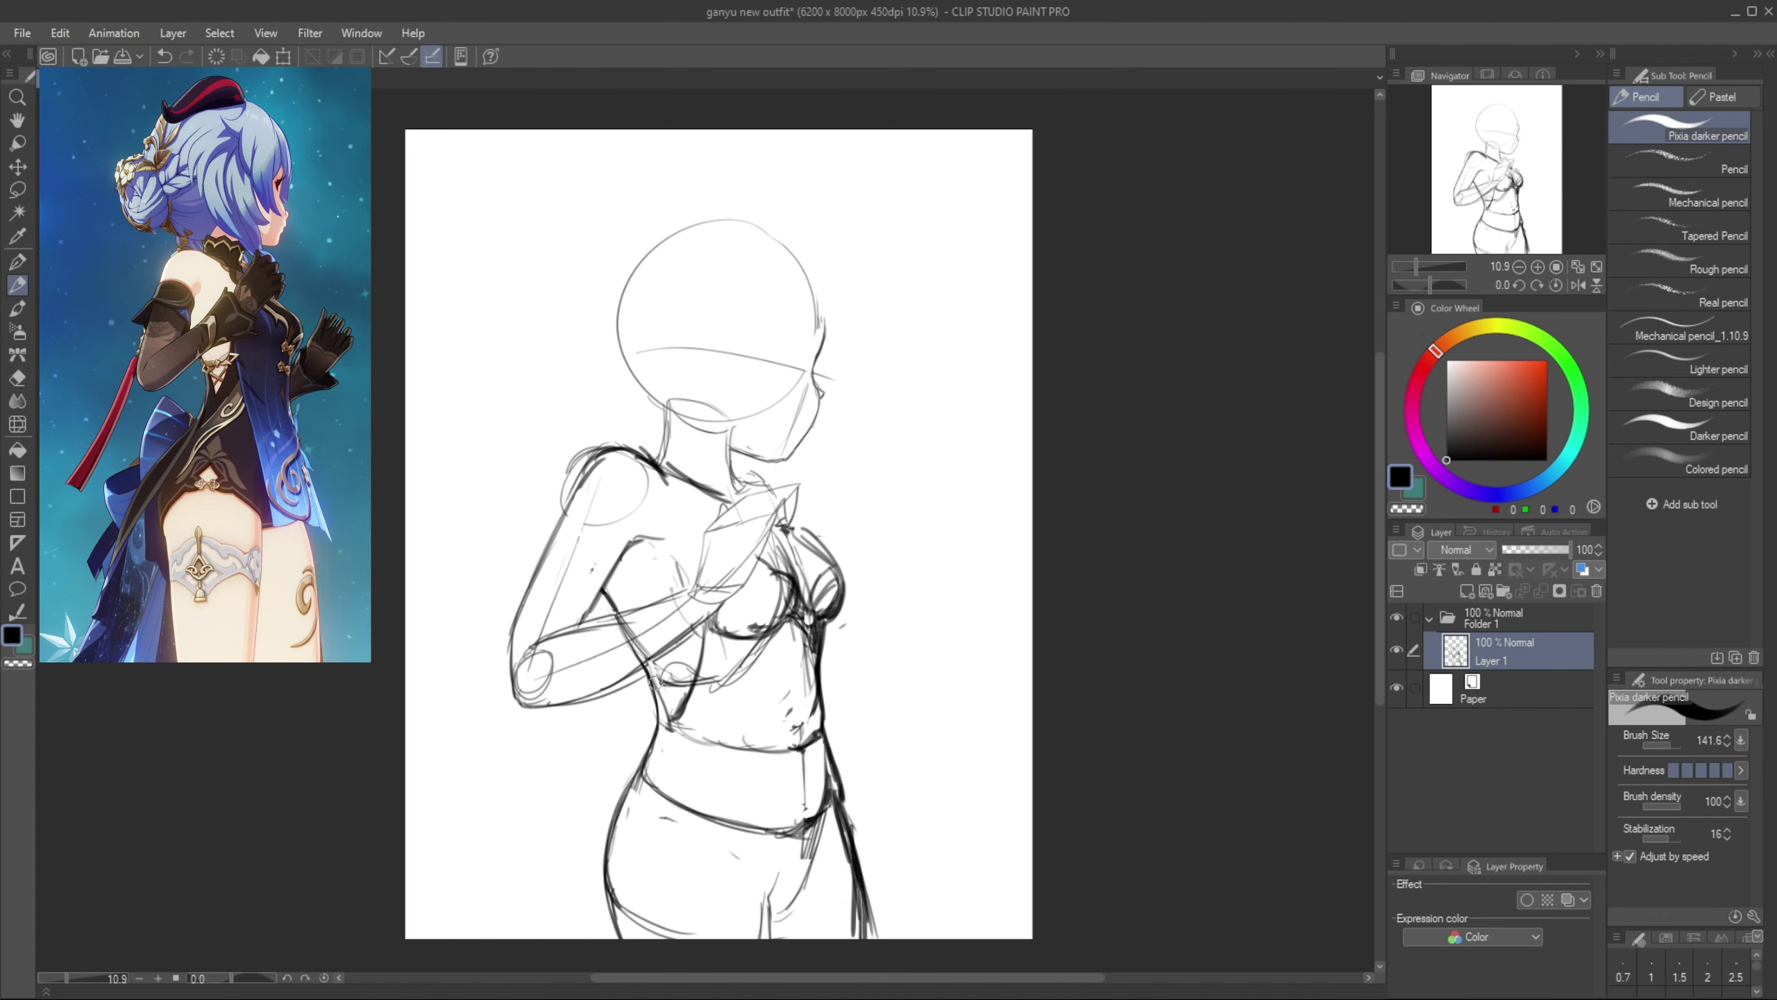
Erase the heavy old contour at the back of the hip
{"action": "mouse_move", "coordinate": [655, 683]}
{"action": "left_mouse_down"}
{"action": "mouse_move", "coordinate": [638, 782]}
{"action": "mouse_move", "coordinate": [665, 720]}
{"action": "mouse_move", "coordinate": [626, 800]}
{"action": "mouse_move", "coordinate": [661, 746]}
{"action": "mouse_move", "coordinate": [606, 907]}
{"action": "left_mouse_up"}
{"action": "key", "text": "ctrl+z"}
{"action": "key", "text": "ctrl+z"}
{"action": "key", "text": "e"}
{"action": "key", "text": "p"}
{"action": "key", "text": "e"}
{"action": "left_click_drag", "start_coordinate": [616, 816], "coordinate": [604, 845]}
{"action": "key", "text": "p"}
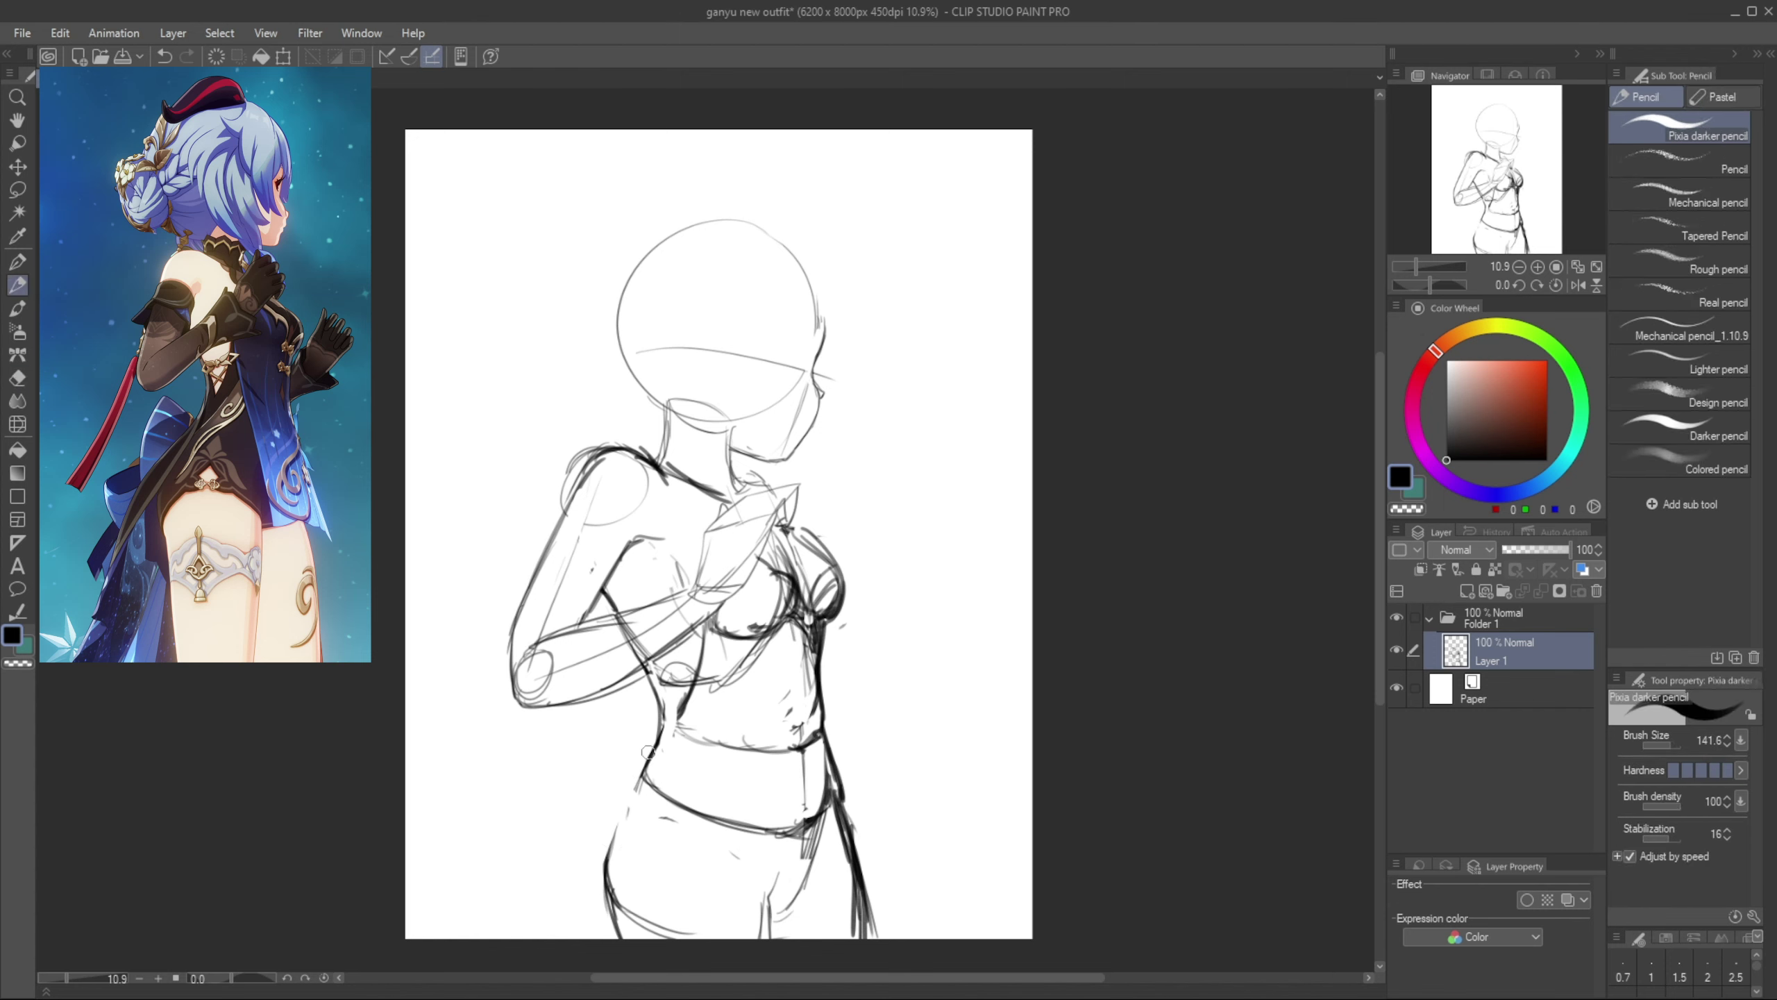
Redraw the buttock contour as one smooth curve from the back waist down to the thigh
{"action": "left_click_drag", "start_coordinate": [640, 777], "coordinate": [610, 905]}
{"action": "key", "text": "e"}
{"action": "left_click_drag", "start_coordinate": [639, 806], "coordinate": [625, 902]}
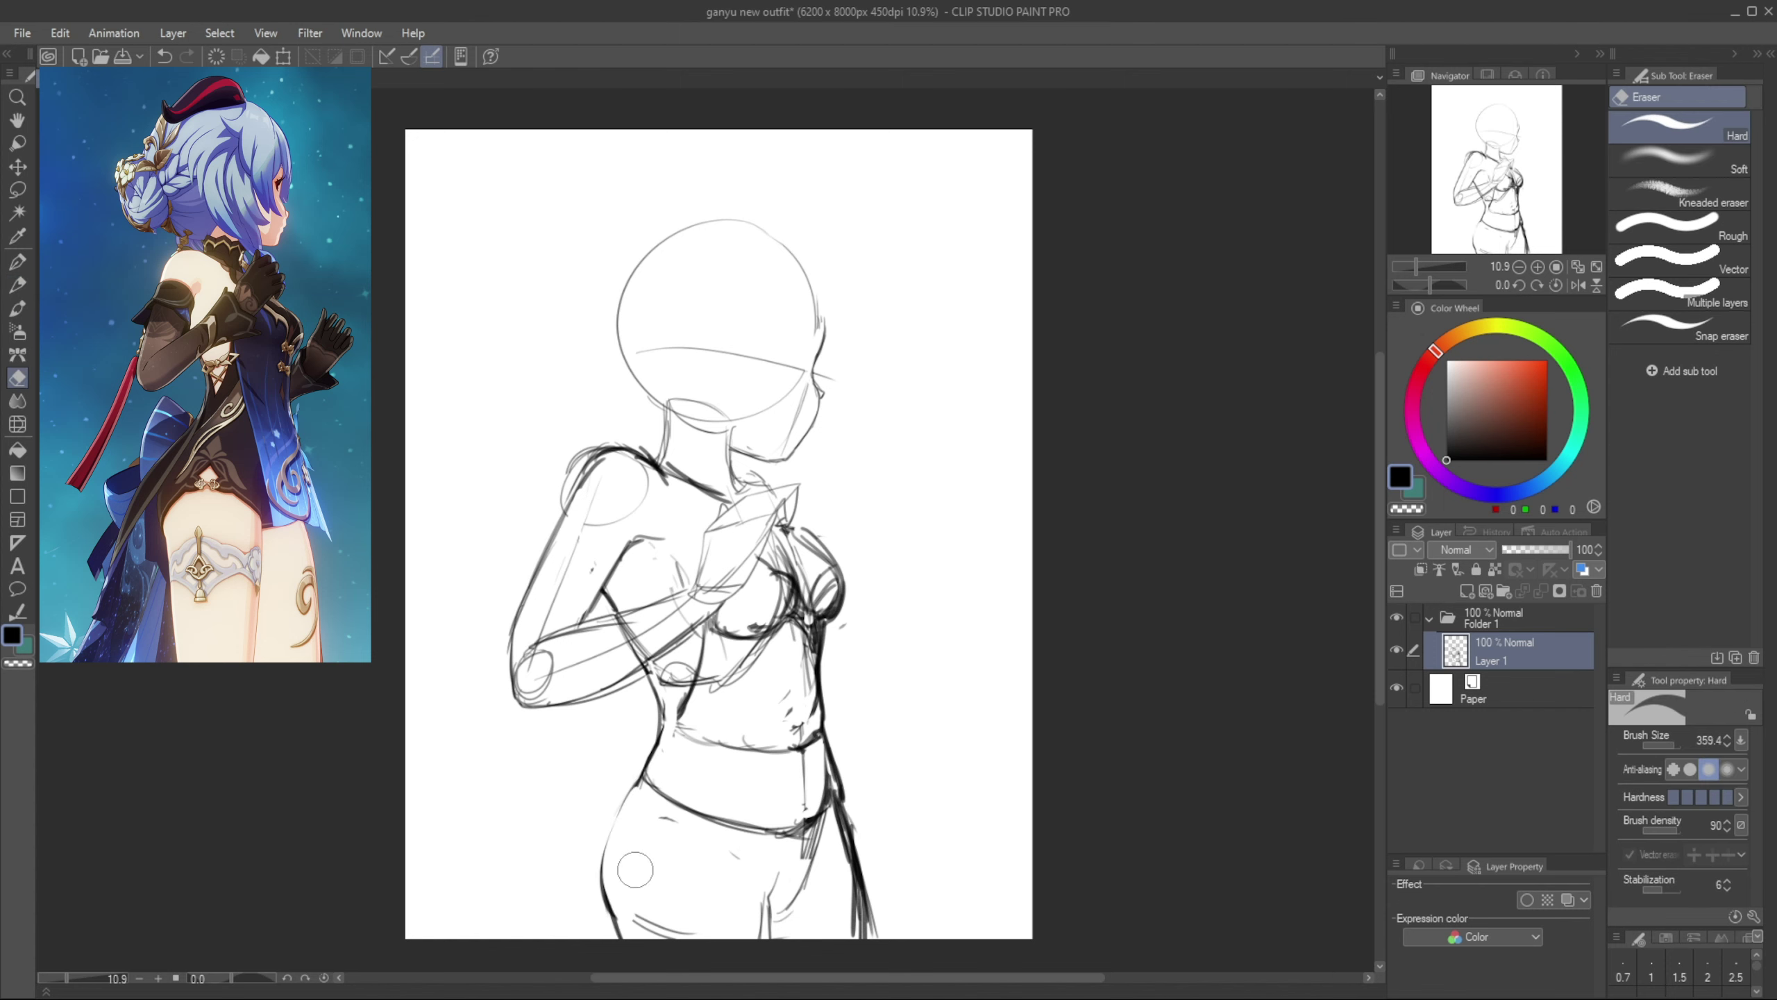
{"action": "key", "text": "p"}
{"action": "key", "text": "ctrl+z"}
{"action": "left_click_drag", "start_coordinate": [622, 796], "coordinate": [603, 893]}
{"action": "left_click_drag", "start_coordinate": [622, 796], "coordinate": [606, 895]}
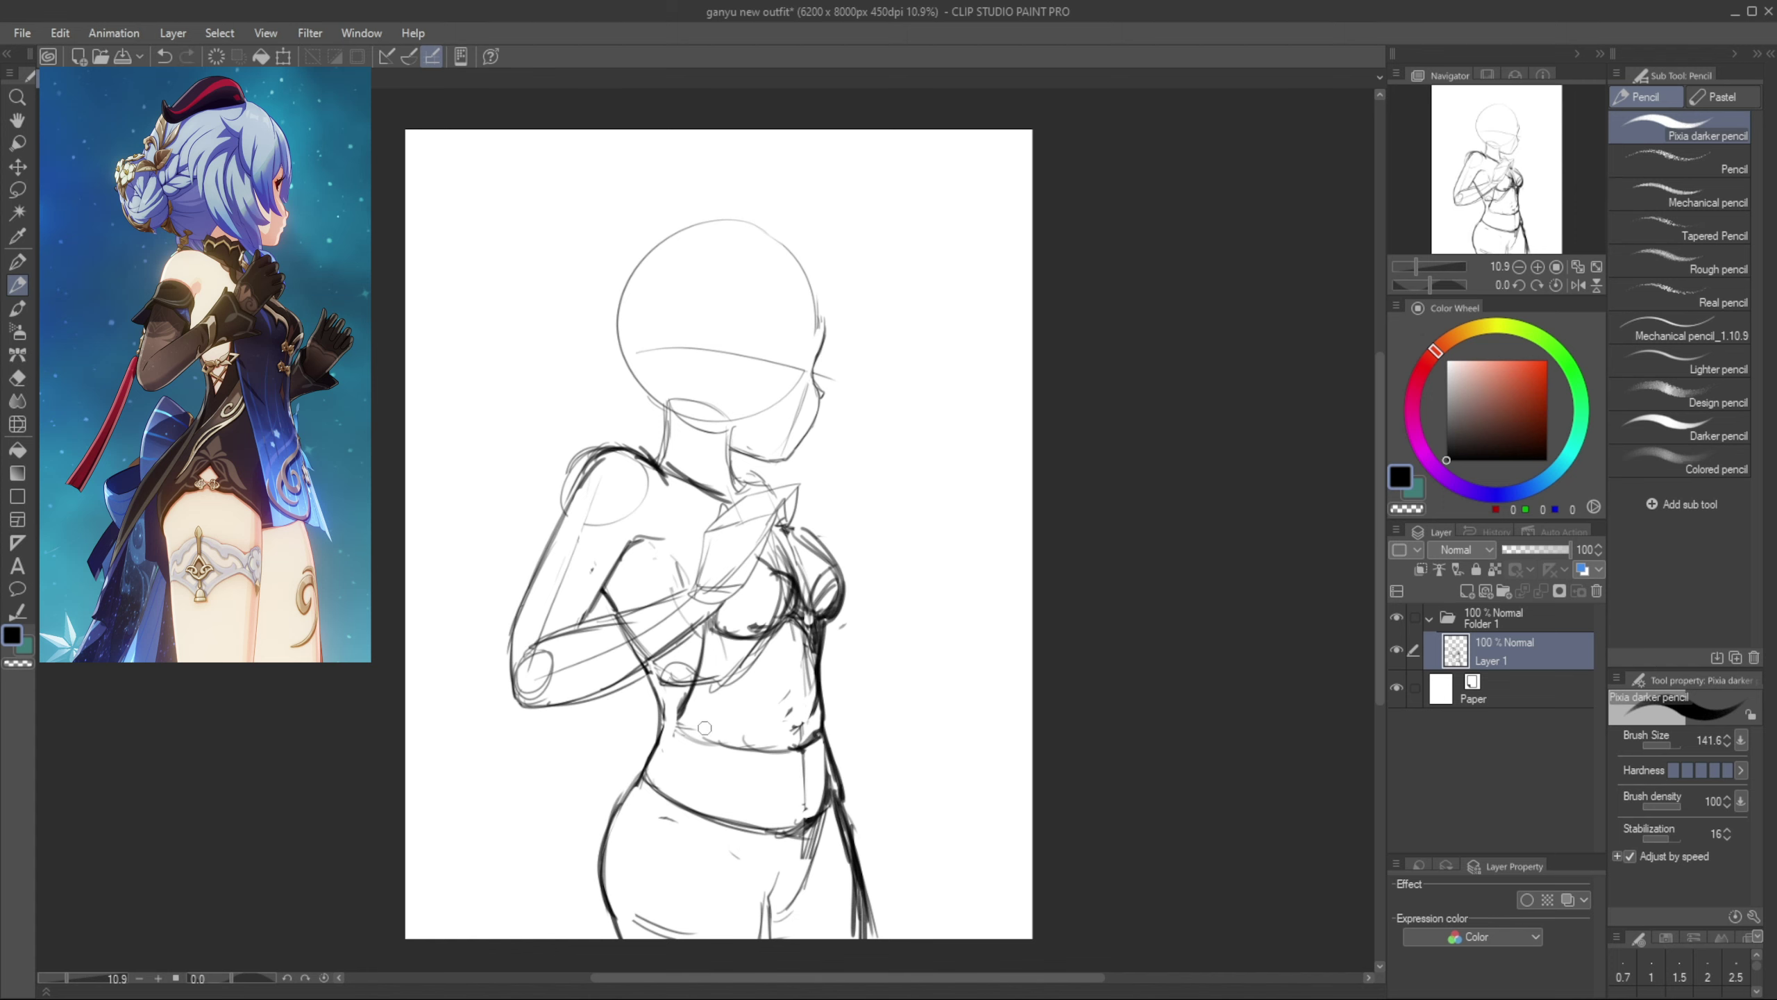
Sketch the rear coat-tail edge from the back waist to the canvas bottom and clean up lines below the forearm
{"action": "left_click_drag", "start_coordinate": [644, 690], "coordinate": [565, 938]}
{"action": "left_click_drag", "start_coordinate": [647, 773], "coordinate": [554, 944]}
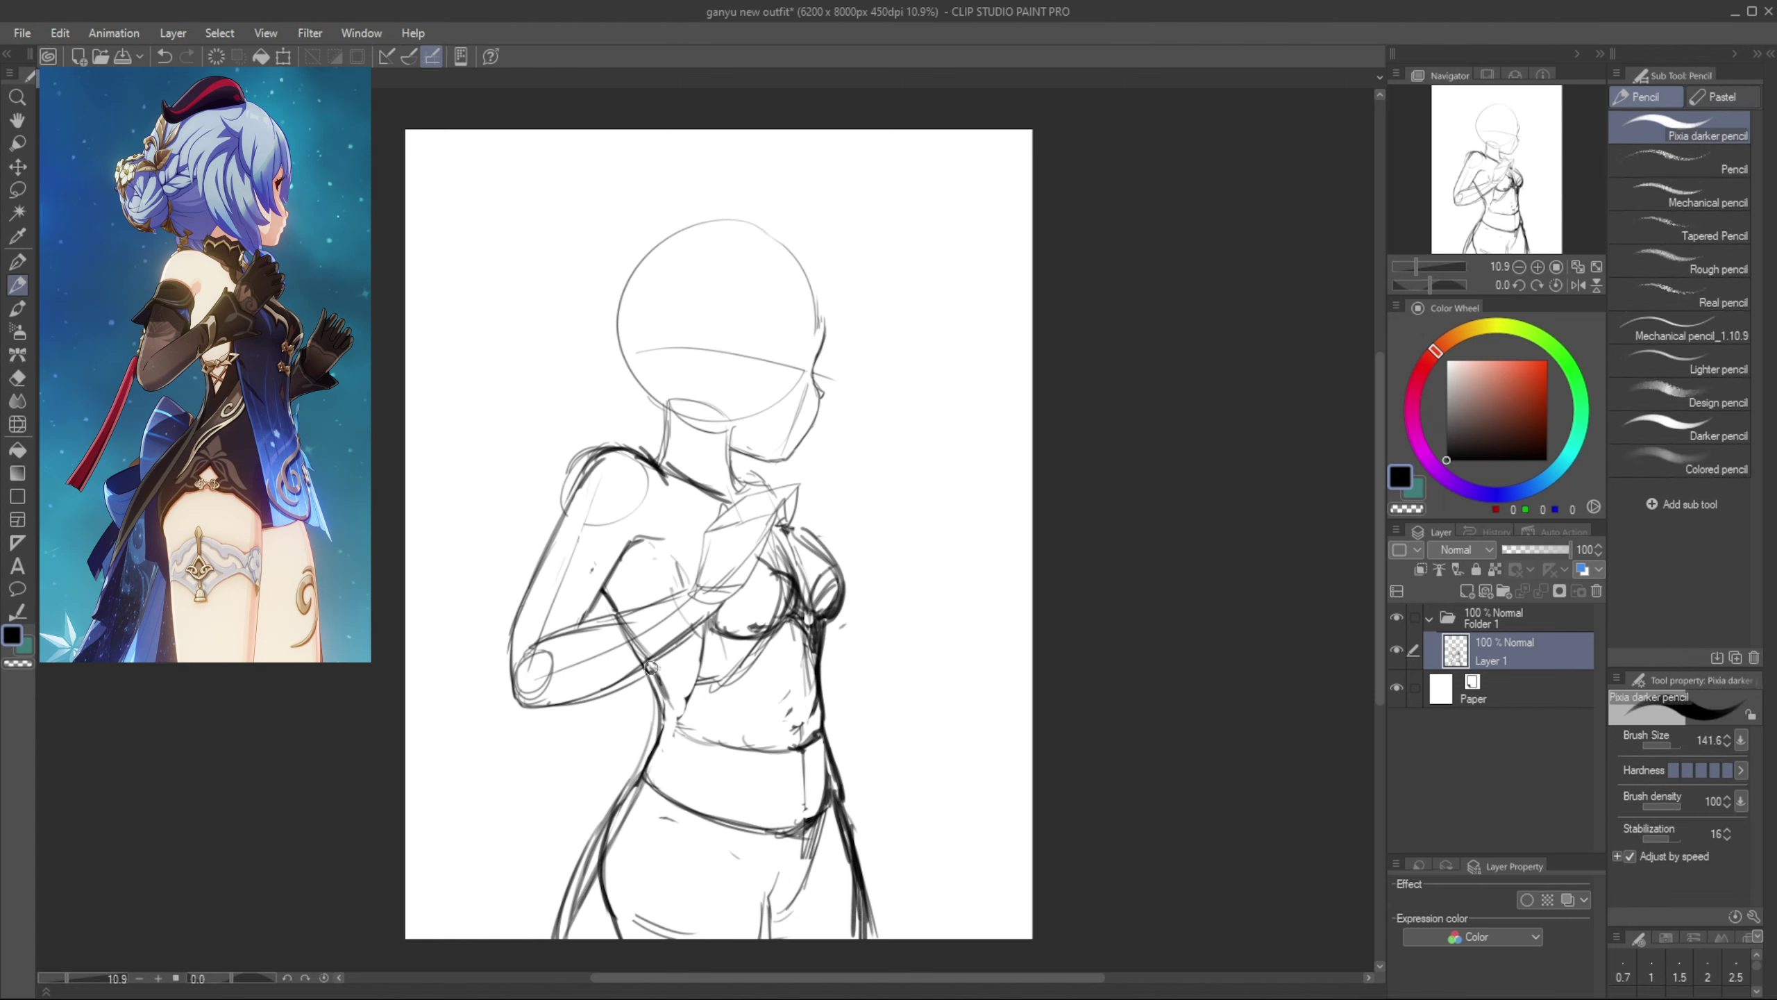
{"action": "key", "text": "e"}
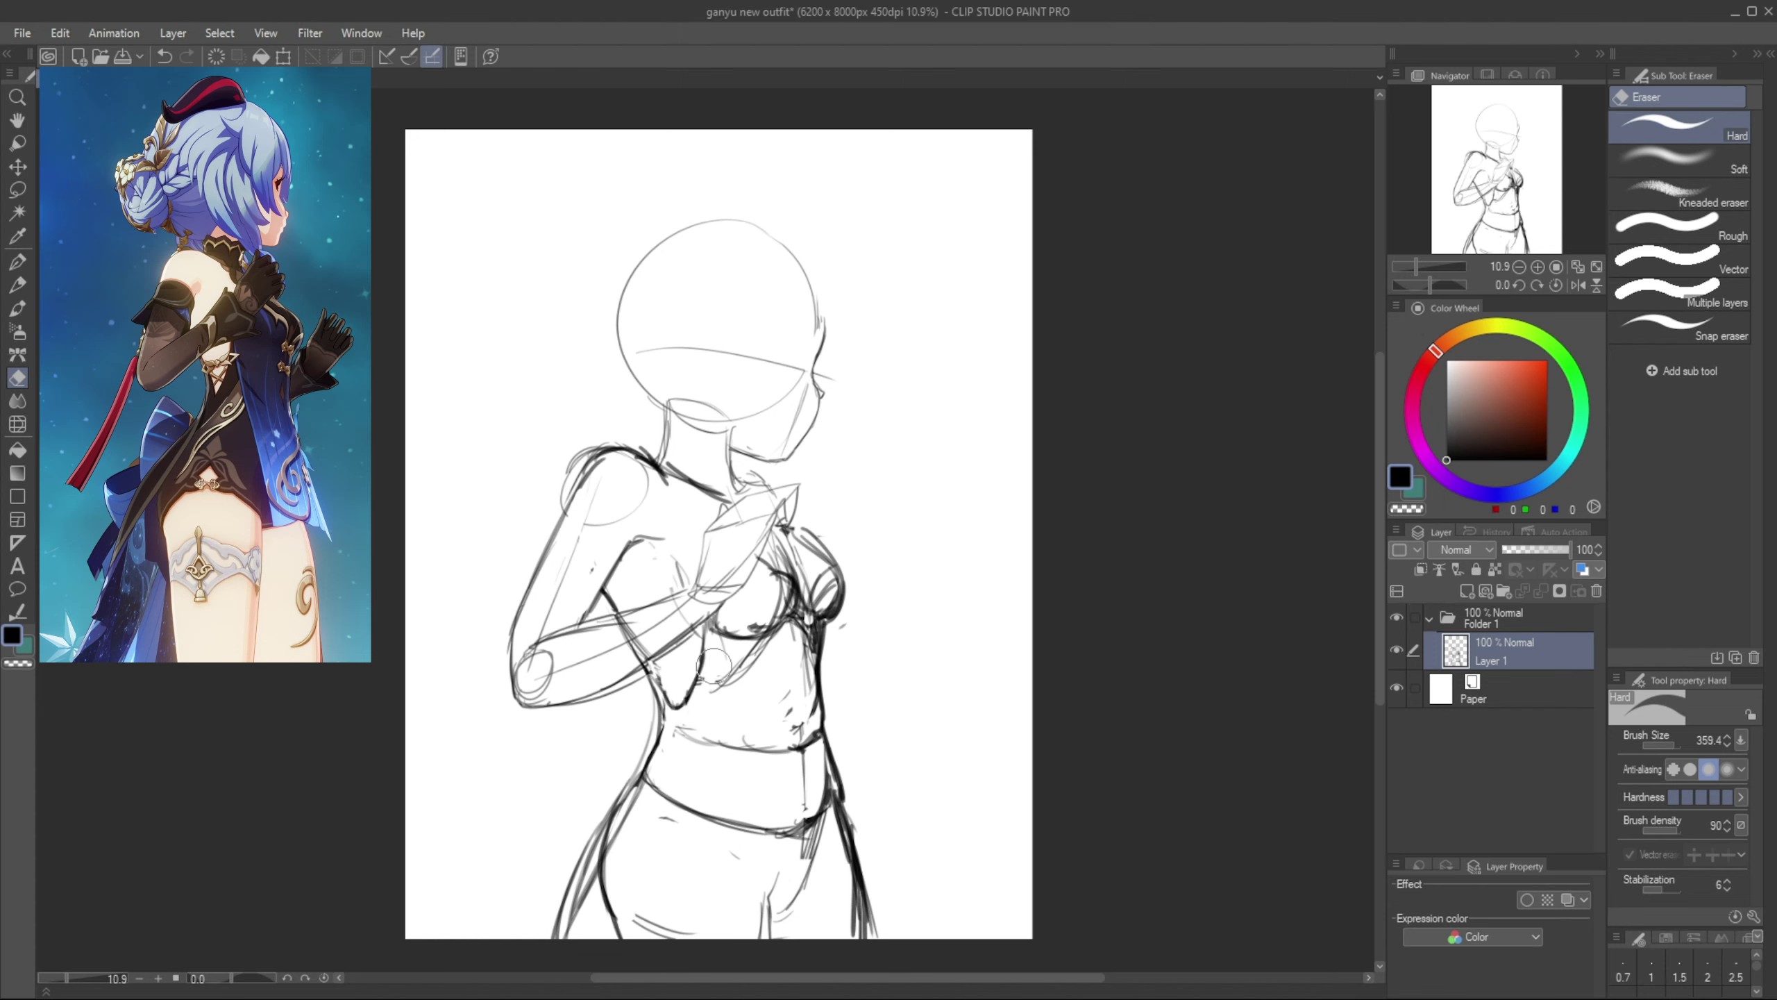
{"action": "mouse_move", "coordinate": [713, 666]}
{"action": "left_mouse_down"}
{"action": "mouse_move", "coordinate": [733, 673]}
{"action": "mouse_move", "coordinate": [729, 700]}
{"action": "left_mouse_up"}
{"action": "key", "text": "p"}
{"action": "key", "text": "ctrl+z"}
Sketch the front skirt panel's inner edge from under the near breast to a point, with its hem across the thigh
{"action": "left_click_drag", "start_coordinate": [711, 620], "coordinate": [740, 775]}
{"action": "left_click_drag", "start_coordinate": [705, 679], "coordinate": [762, 826]}
{"action": "mouse_move", "coordinate": [729, 746]}
{"action": "left_mouse_down"}
{"action": "mouse_move", "coordinate": [801, 903]}
{"action": "mouse_move", "coordinate": [781, 868]}
{"action": "mouse_move", "coordinate": [902, 915]}
{"action": "left_mouse_up"}
{"action": "key", "text": "ctrl+z"}
{"action": "left_click_drag", "start_coordinate": [911, 913], "coordinate": [889, 829]}
{"action": "key", "text": "ctrl+z"}
{"action": "key", "text": "ctrl+z"}
Redraw and darken the skirt panel's front edge from the waist down to the hem corner
{"action": "left_click_drag", "start_coordinate": [821, 685], "coordinate": [913, 910]}
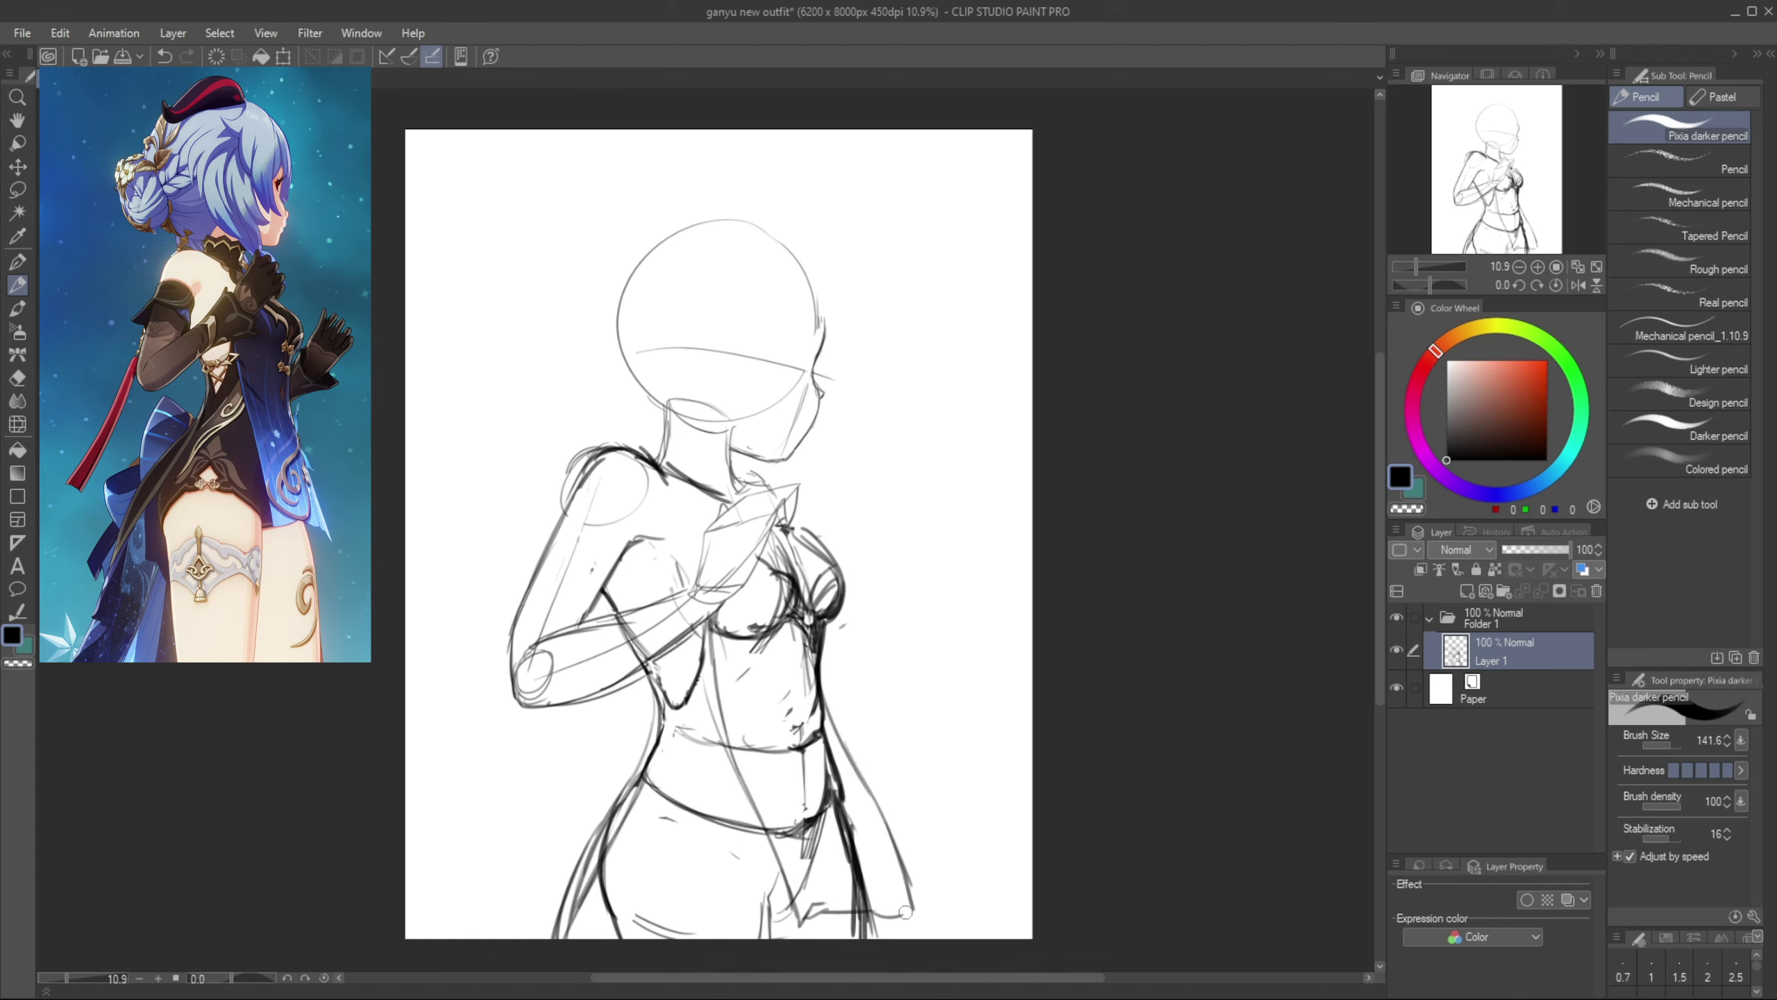
{"action": "key", "text": "ctrl+z"}
{"action": "key", "text": "ctrl+z"}
{"action": "left_click_drag", "start_coordinate": [822, 690], "coordinate": [906, 909]}
{"action": "mouse_move", "coordinate": [875, 912]}
{"action": "left_mouse_down"}
{"action": "mouse_move", "coordinate": [906, 920]}
{"action": "mouse_move", "coordinate": [845, 736]}
{"action": "left_mouse_up"}
{"action": "left_click_drag", "start_coordinate": [890, 848], "coordinate": [861, 777]}
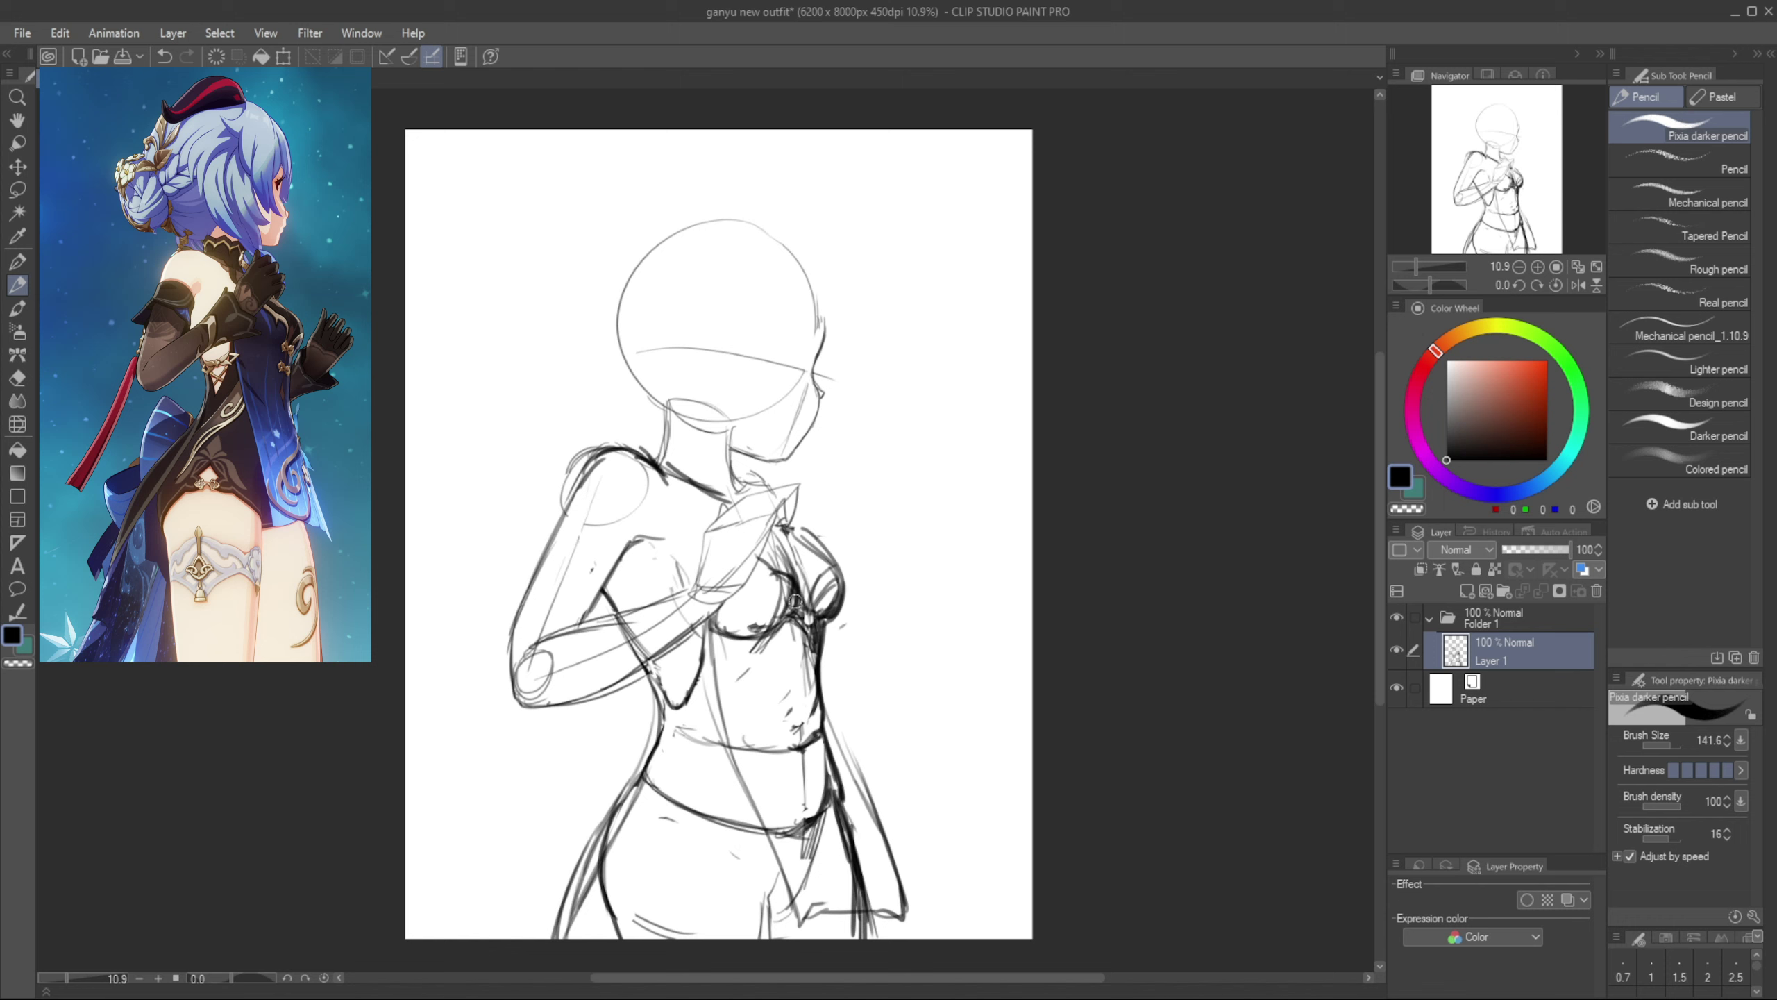
Sketch the vertical bodice seams down the front of the torso and erase the old waist and hip lines crossing them
{"action": "left_click_drag", "start_coordinate": [795, 610], "coordinate": [801, 726]}
{"action": "left_click_drag", "start_coordinate": [748, 667], "coordinate": [809, 865]}
{"action": "key", "text": "e"}
{"action": "mouse_move", "coordinate": [743, 745]}
{"action": "left_mouse_down"}
{"action": "mouse_move", "coordinate": [790, 858]}
{"action": "mouse_move", "coordinate": [793, 755]}
{"action": "mouse_move", "coordinate": [851, 880]}
{"action": "left_mouse_up"}
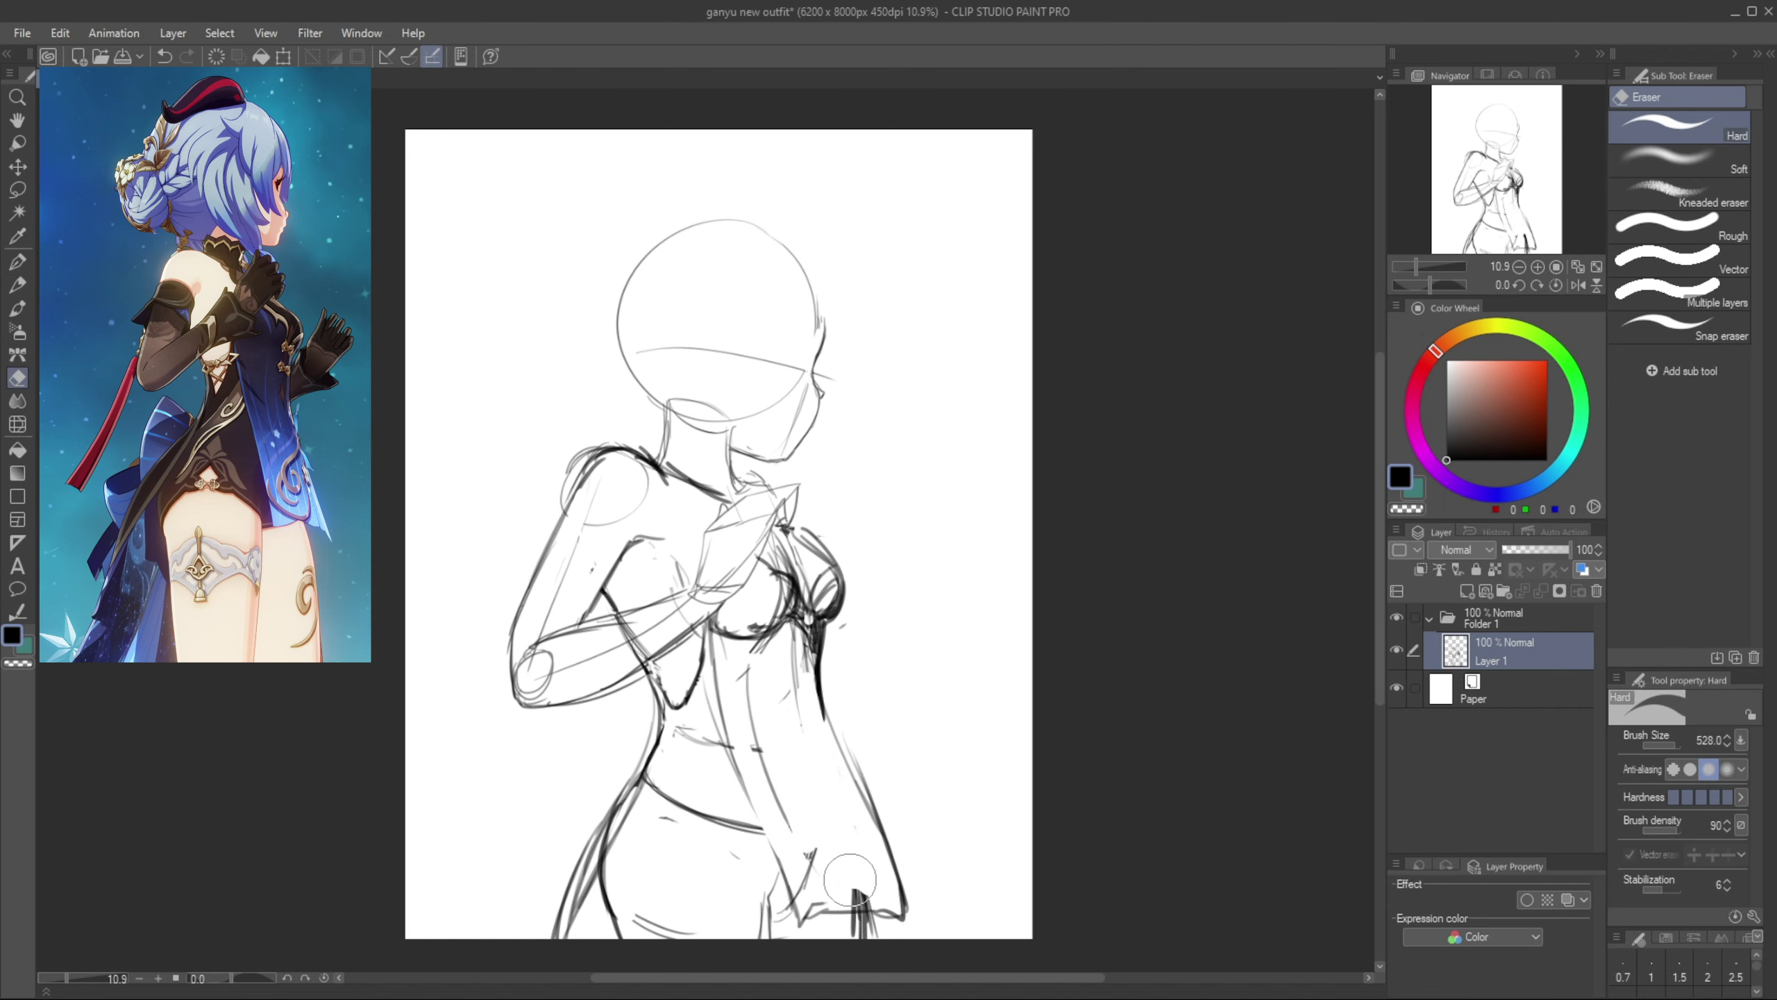
{"action": "key", "text": "p"}
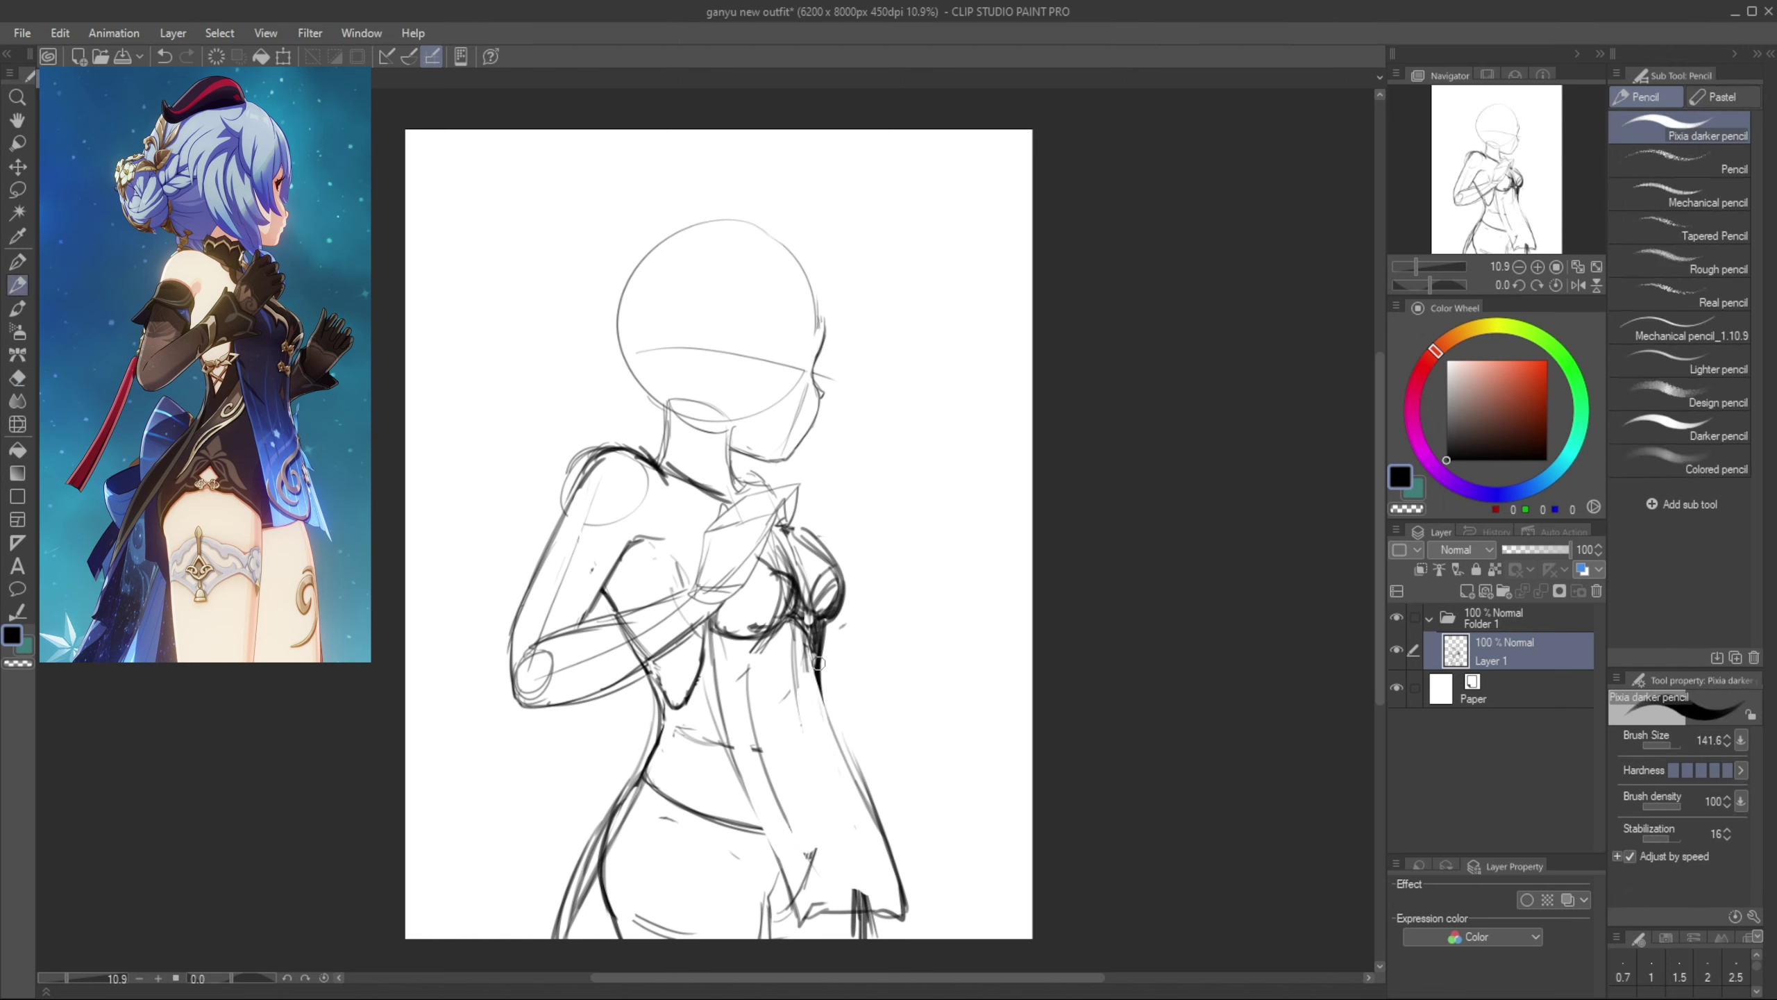
Redraw the skirt panel's front edge as one bold curve from under the far breast to the hem corner and tidy it
{"action": "mouse_move", "coordinate": [818, 662]}
{"action": "left_mouse_down"}
{"action": "mouse_move", "coordinate": [852, 776]}
{"action": "mouse_move", "coordinate": [810, 677]}
{"action": "mouse_move", "coordinate": [824, 629]}
{"action": "mouse_move", "coordinate": [906, 910]}
{"action": "left_mouse_up"}
{"action": "key", "text": "e"}
{"action": "key", "text": "p"}
{"action": "key", "text": "p"}
{"action": "key", "text": "e"}
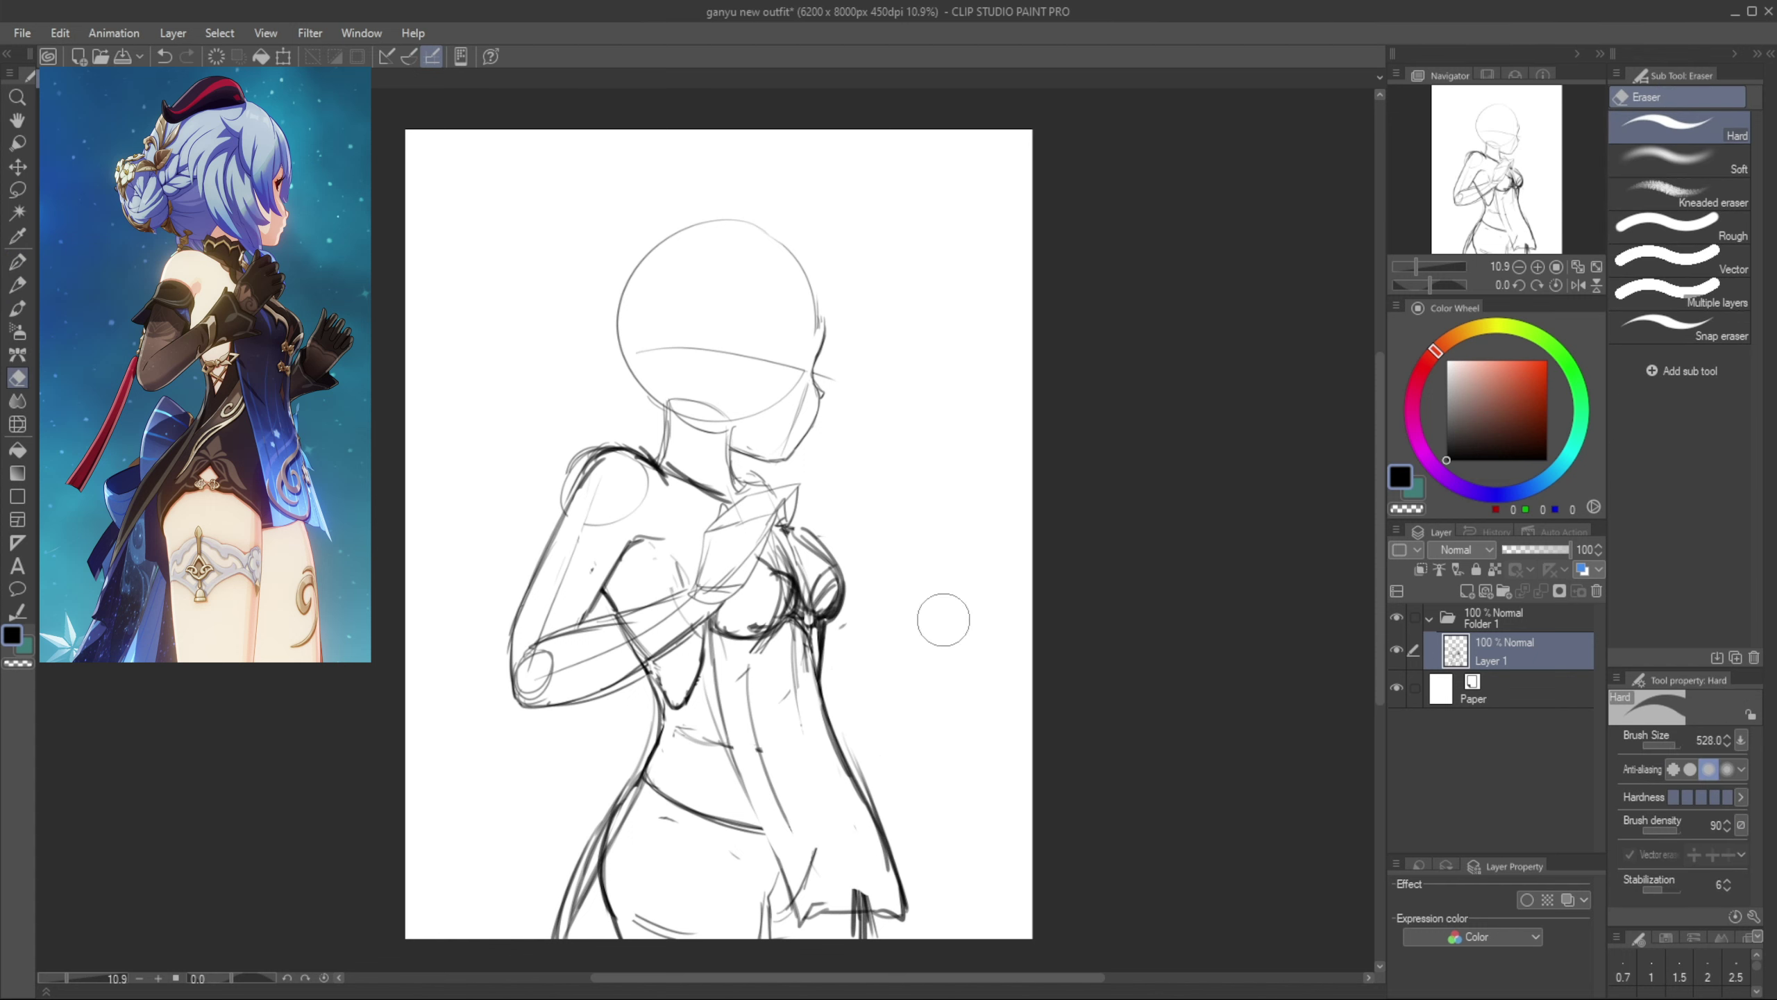
Draw the thigh line under the skirt panel's inner hem and erase the waistband curve across the hip
{"action": "key", "text": "p"}
{"action": "mouse_move", "coordinate": [767, 936]}
{"action": "left_mouse_down"}
{"action": "mouse_move", "coordinate": [859, 918]}
{"action": "mouse_move", "coordinate": [868, 895]}
{"action": "mouse_move", "coordinate": [790, 875]}
{"action": "left_mouse_up"}
{"action": "key", "text": "e"}
{"action": "key", "text": "p"}
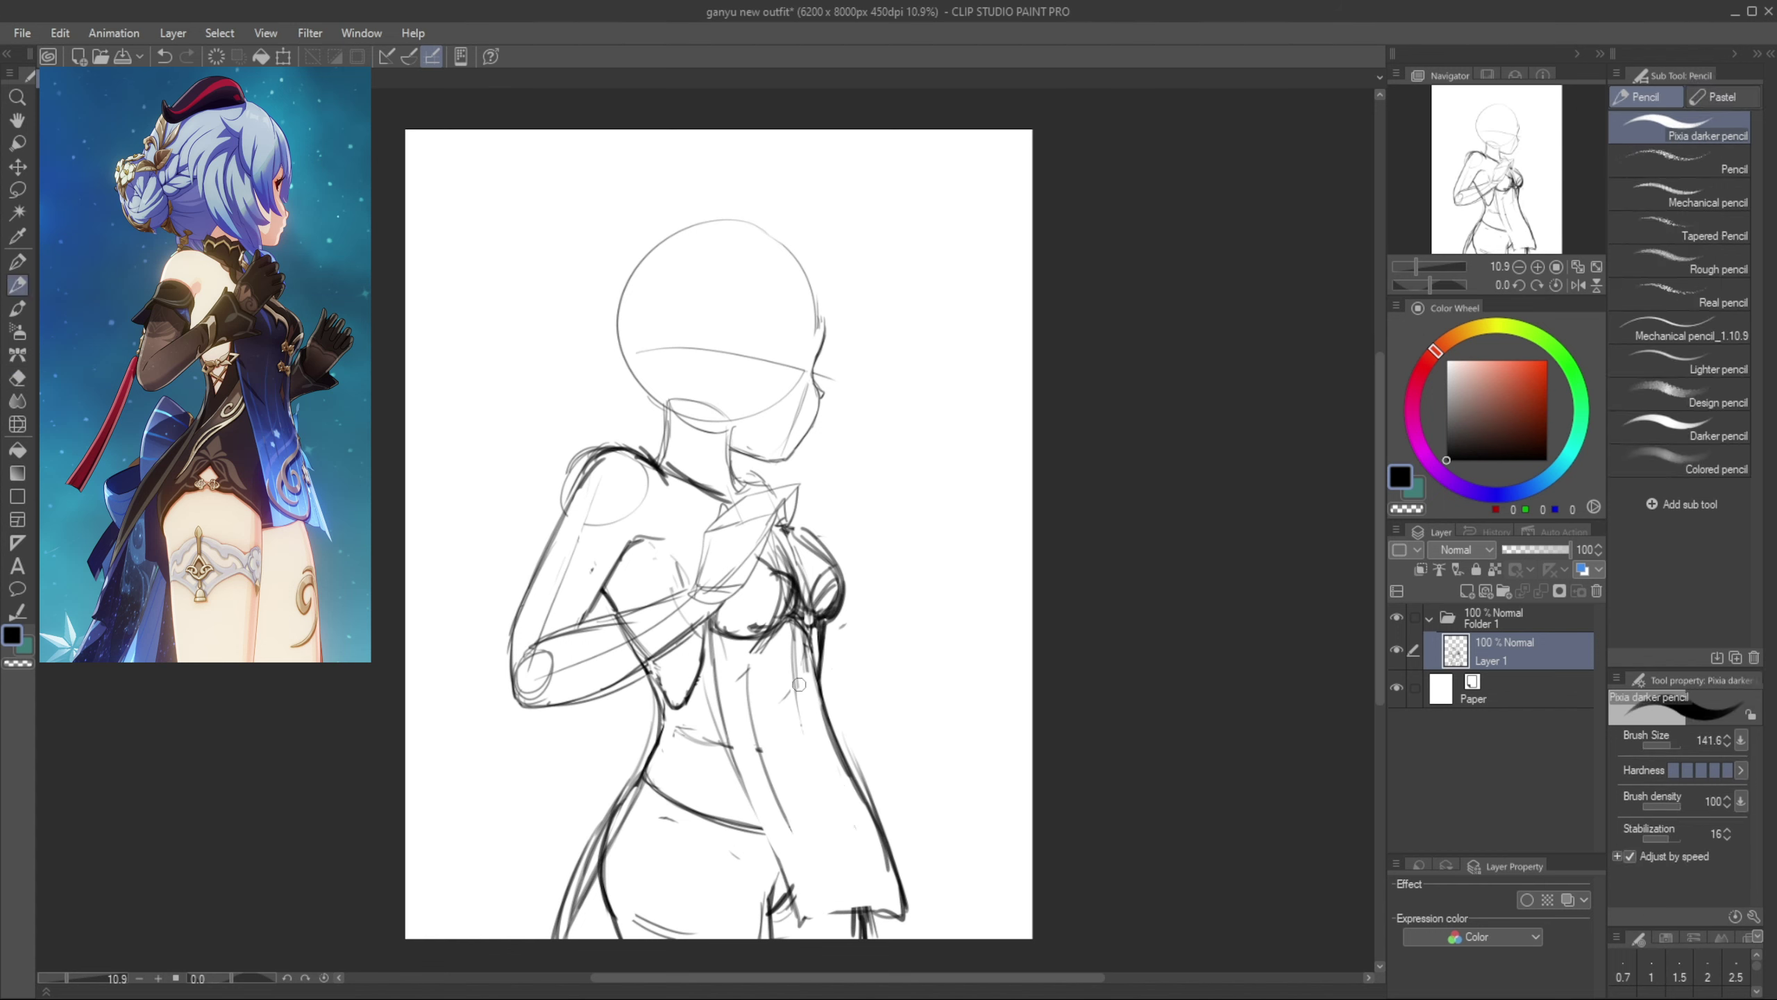
{"action": "key", "text": "e"}
{"action": "mouse_move", "coordinate": [633, 770]}
{"action": "left_mouse_down"}
{"action": "mouse_move", "coordinate": [669, 831]}
{"action": "mouse_move", "coordinate": [752, 826]}
{"action": "left_mouse_up"}
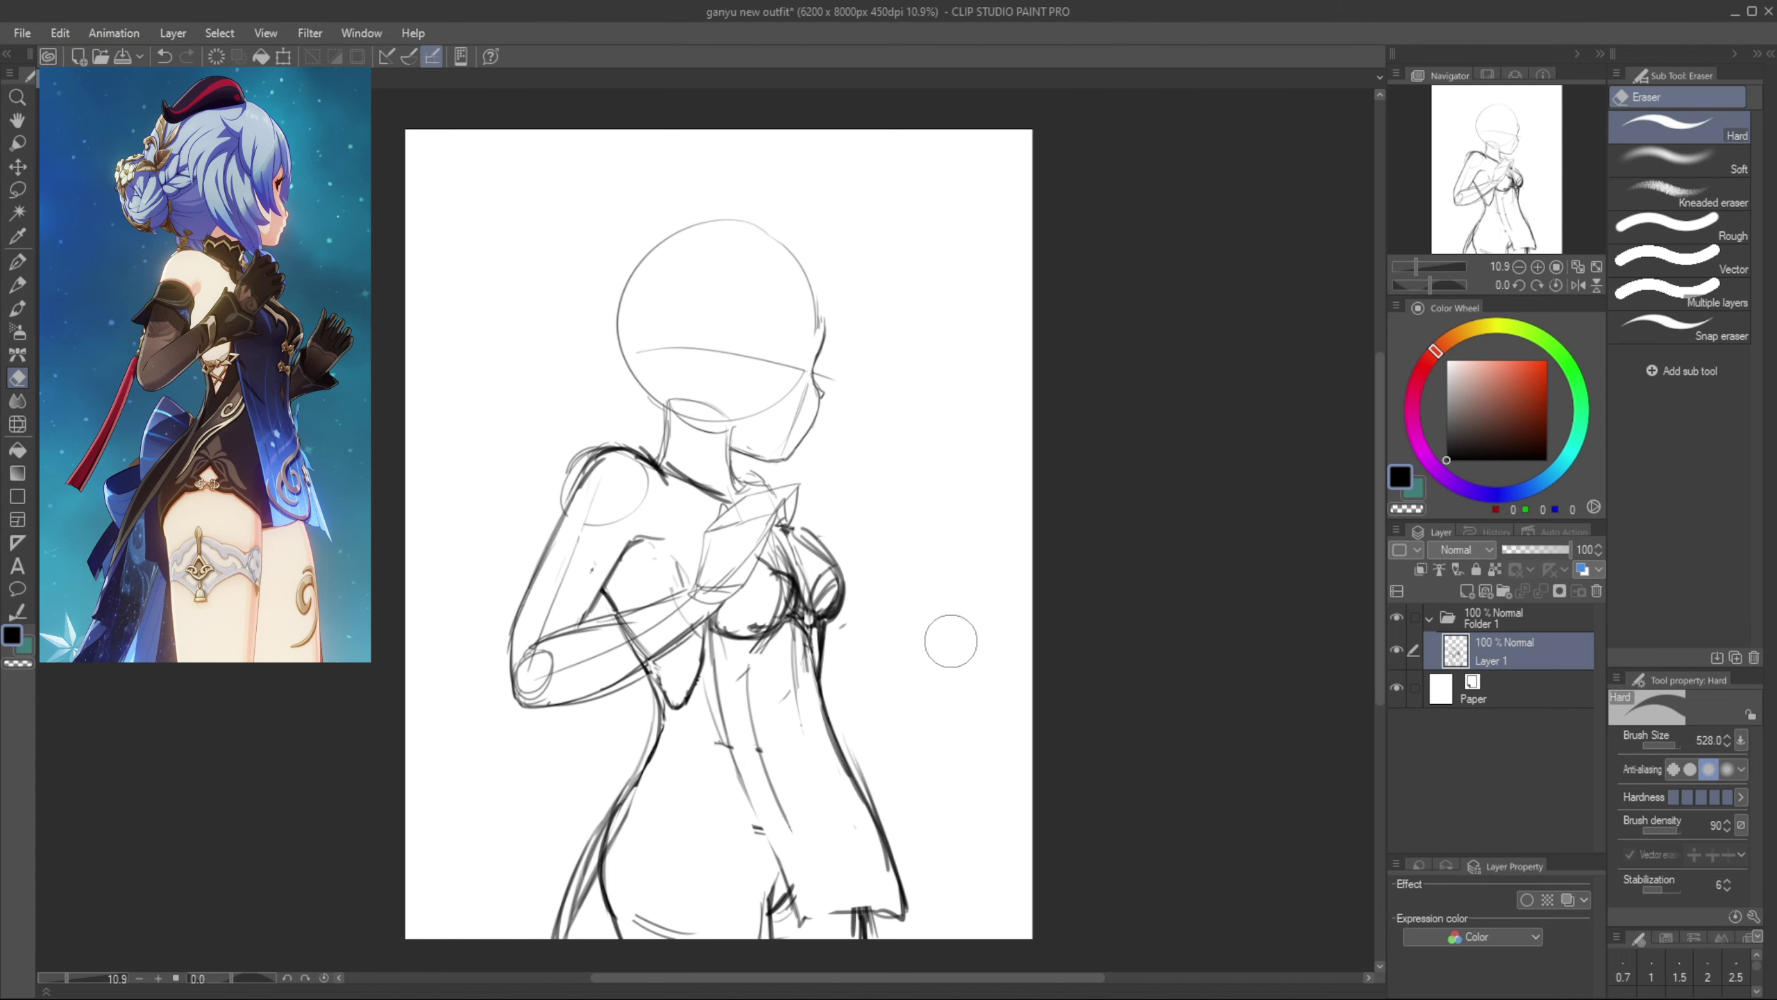
Sketch the hip details: a pointed V at the back waist, a diamond-shaped cutout and the leotard's leg opening over the thigh
{"action": "key", "text": "p"}
{"action": "mouse_move", "coordinate": [650, 764]}
{"action": "left_mouse_down"}
{"action": "mouse_move", "coordinate": [692, 750]}
{"action": "mouse_move", "coordinate": [663, 795]}
{"action": "left_mouse_up"}
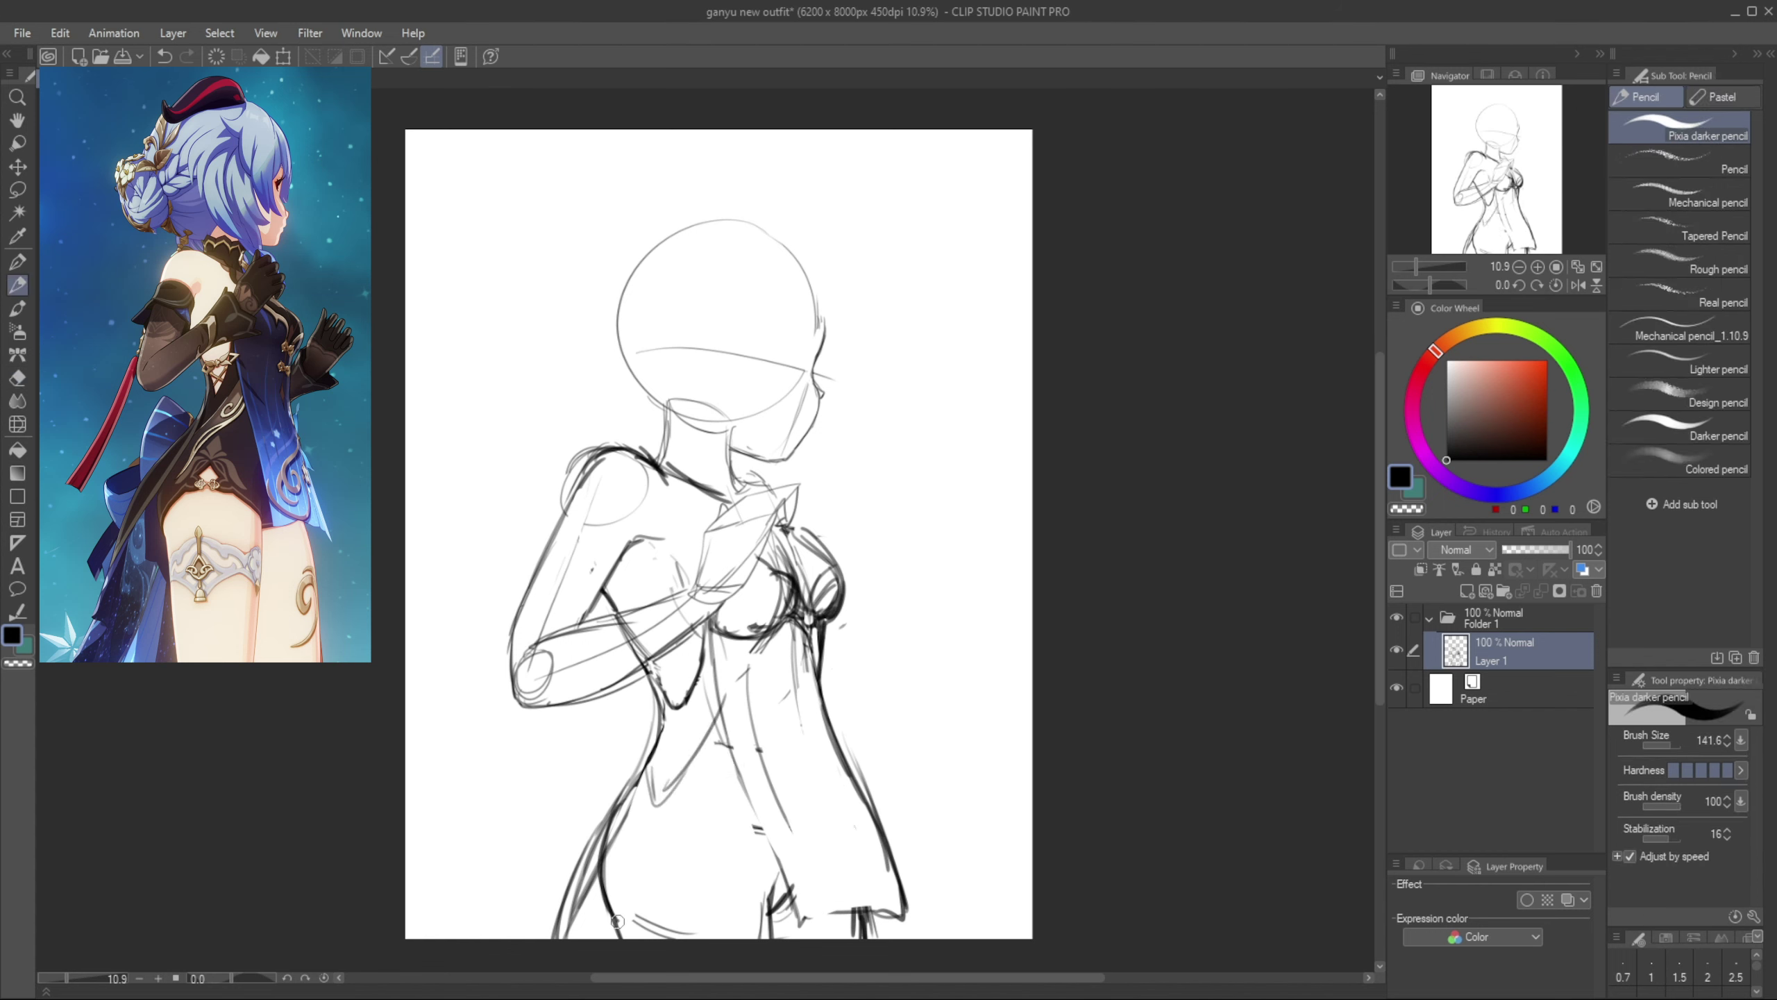
{"action": "mouse_move", "coordinate": [636, 895]}
{"action": "left_mouse_down"}
{"action": "mouse_move", "coordinate": [672, 870]}
{"action": "mouse_move", "coordinate": [770, 932]}
{"action": "left_mouse_up"}
{"action": "key", "text": "ctrl+z"}
{"action": "left_click_drag", "start_coordinate": [683, 847], "coordinate": [679, 882]}
{"action": "left_click_drag", "start_coordinate": [691, 869], "coordinate": [741, 898]}
{"action": "left_click_drag", "start_coordinate": [636, 814], "coordinate": [639, 864]}
{"action": "mouse_move", "coordinate": [649, 813]}
{"action": "left_mouse_down"}
{"action": "mouse_move", "coordinate": [730, 725]}
{"action": "mouse_move", "coordinate": [742, 896]}
{"action": "left_mouse_up"}
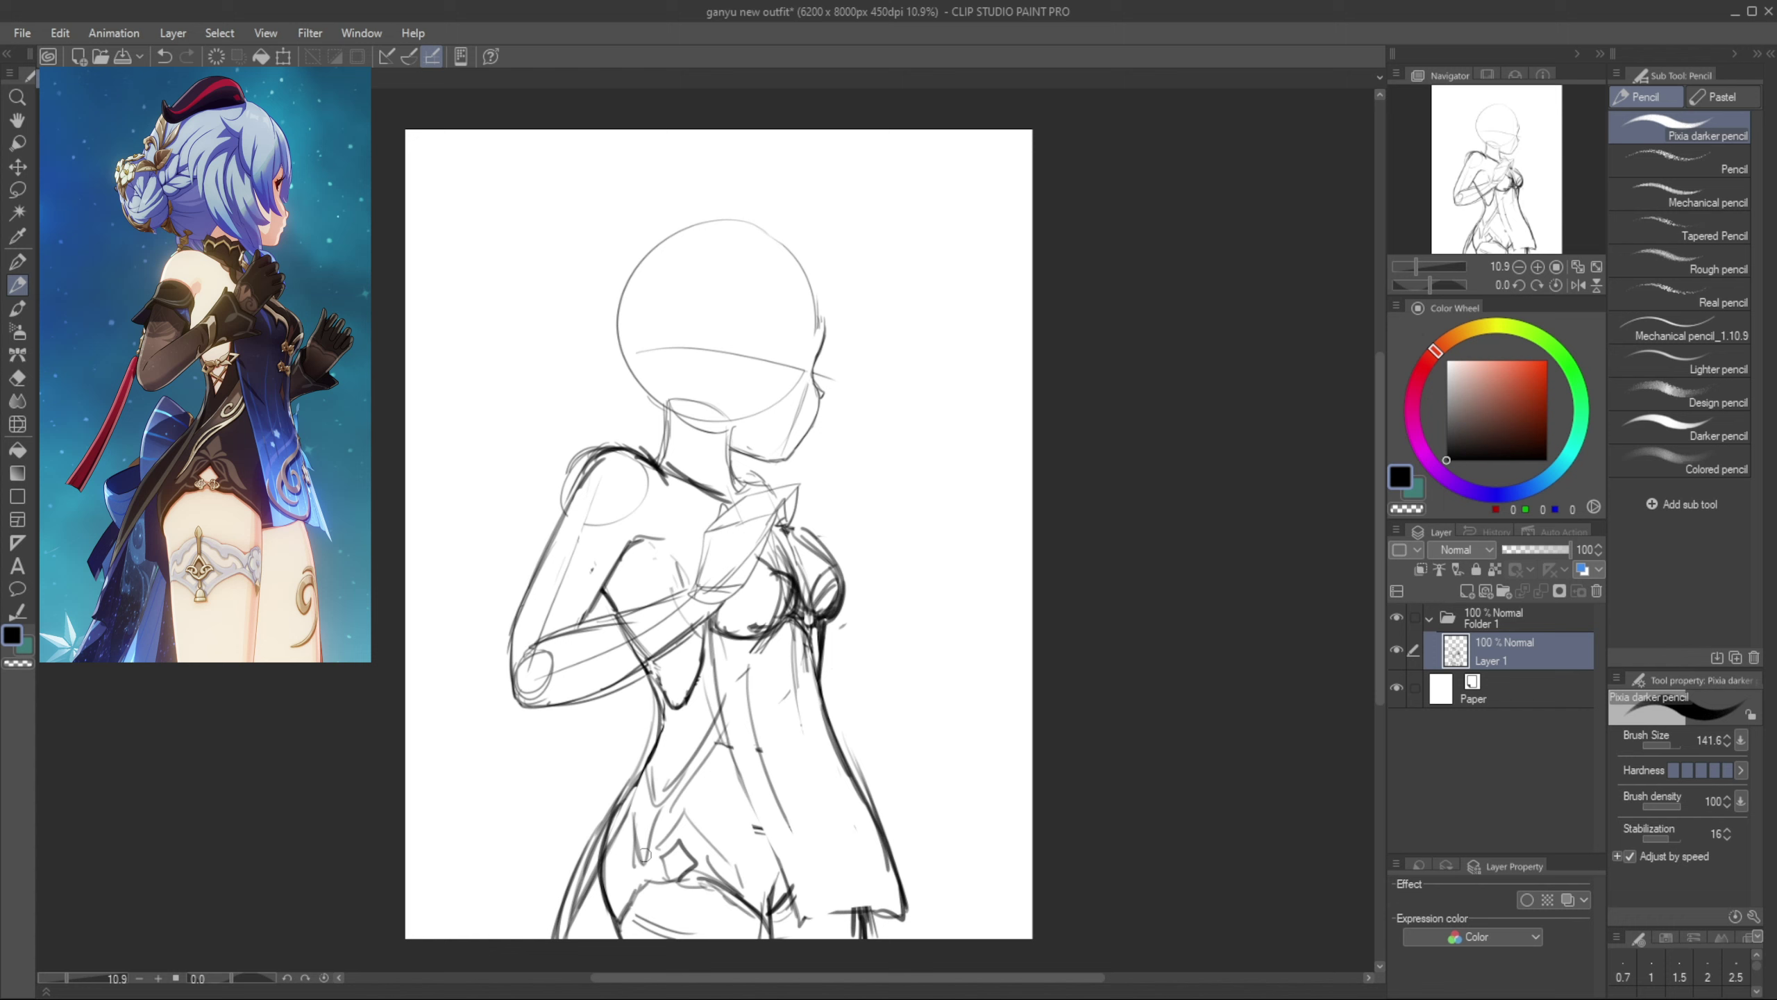
Redraw the near arm's outline from shoulder around the elbow and erase the construction lines inside the elbow and forearm
{"action": "key", "text": "e"}
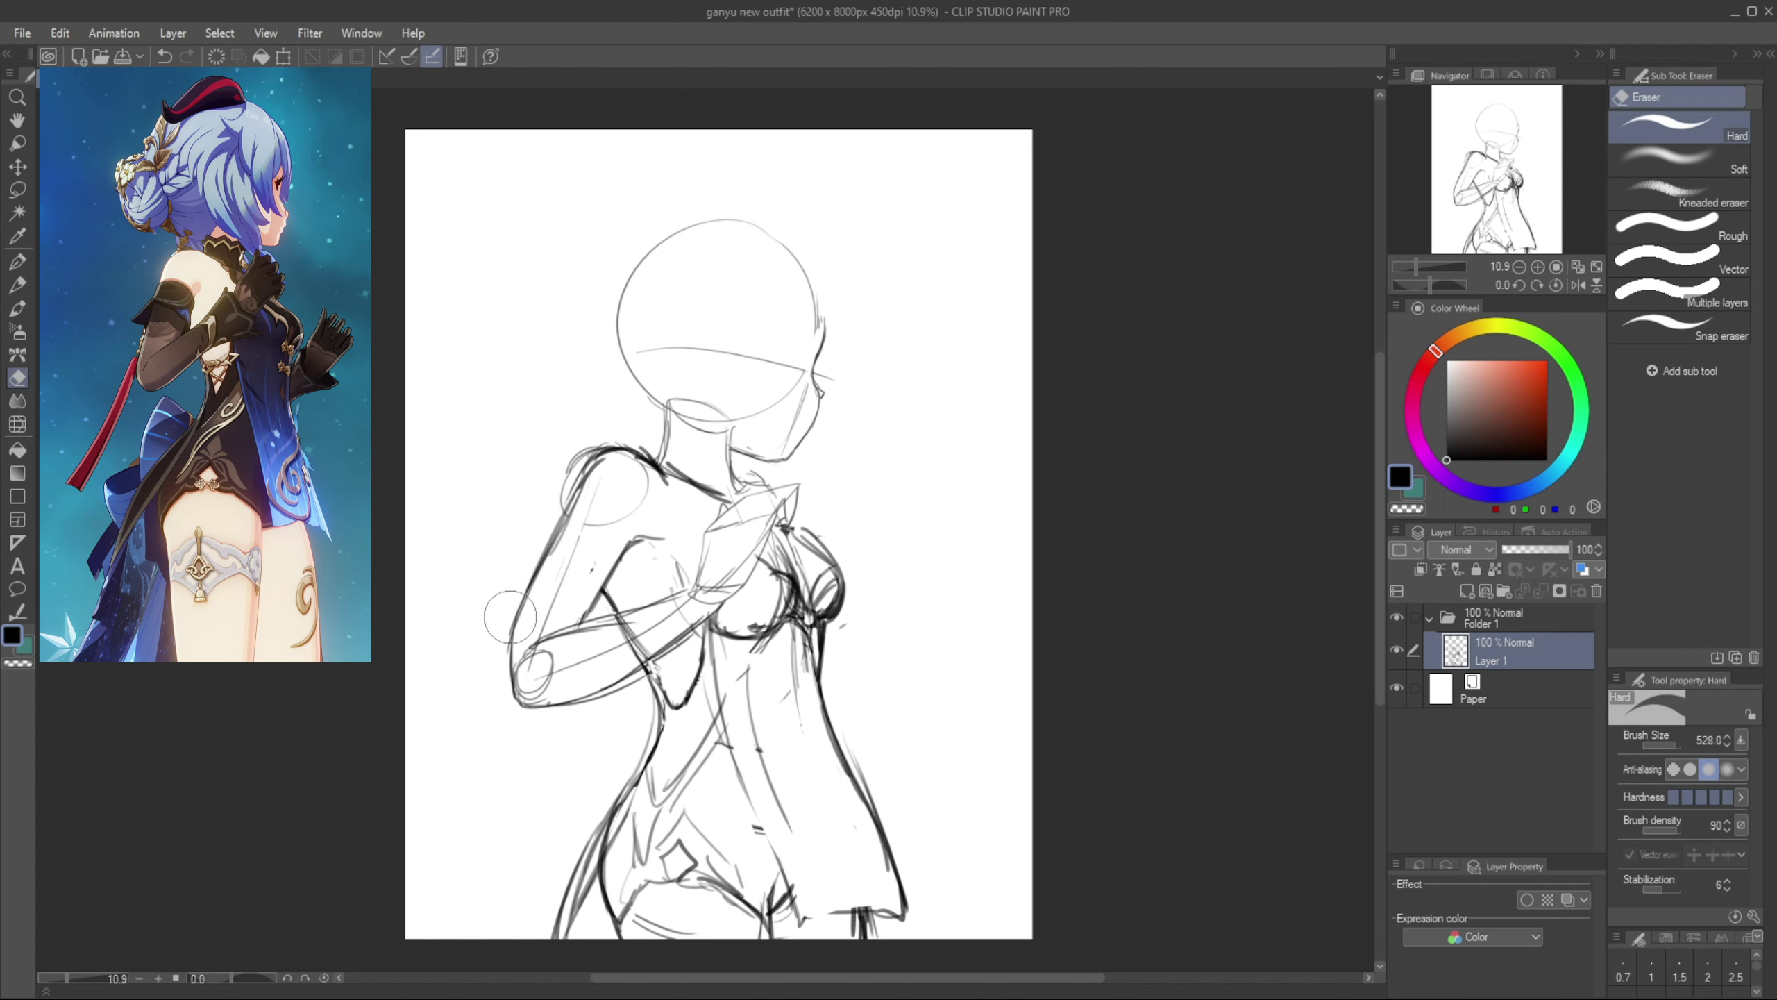
{"action": "key", "text": "p"}
{"action": "mouse_move", "coordinate": [542, 565]}
{"action": "left_mouse_down"}
{"action": "mouse_move", "coordinate": [508, 646]}
{"action": "mouse_move", "coordinate": [514, 701]}
{"action": "mouse_move", "coordinate": [544, 669]}
{"action": "mouse_move", "coordinate": [526, 706]}
{"action": "left_mouse_up"}
{"action": "key", "text": "e"}
{"action": "key", "text": "p"}
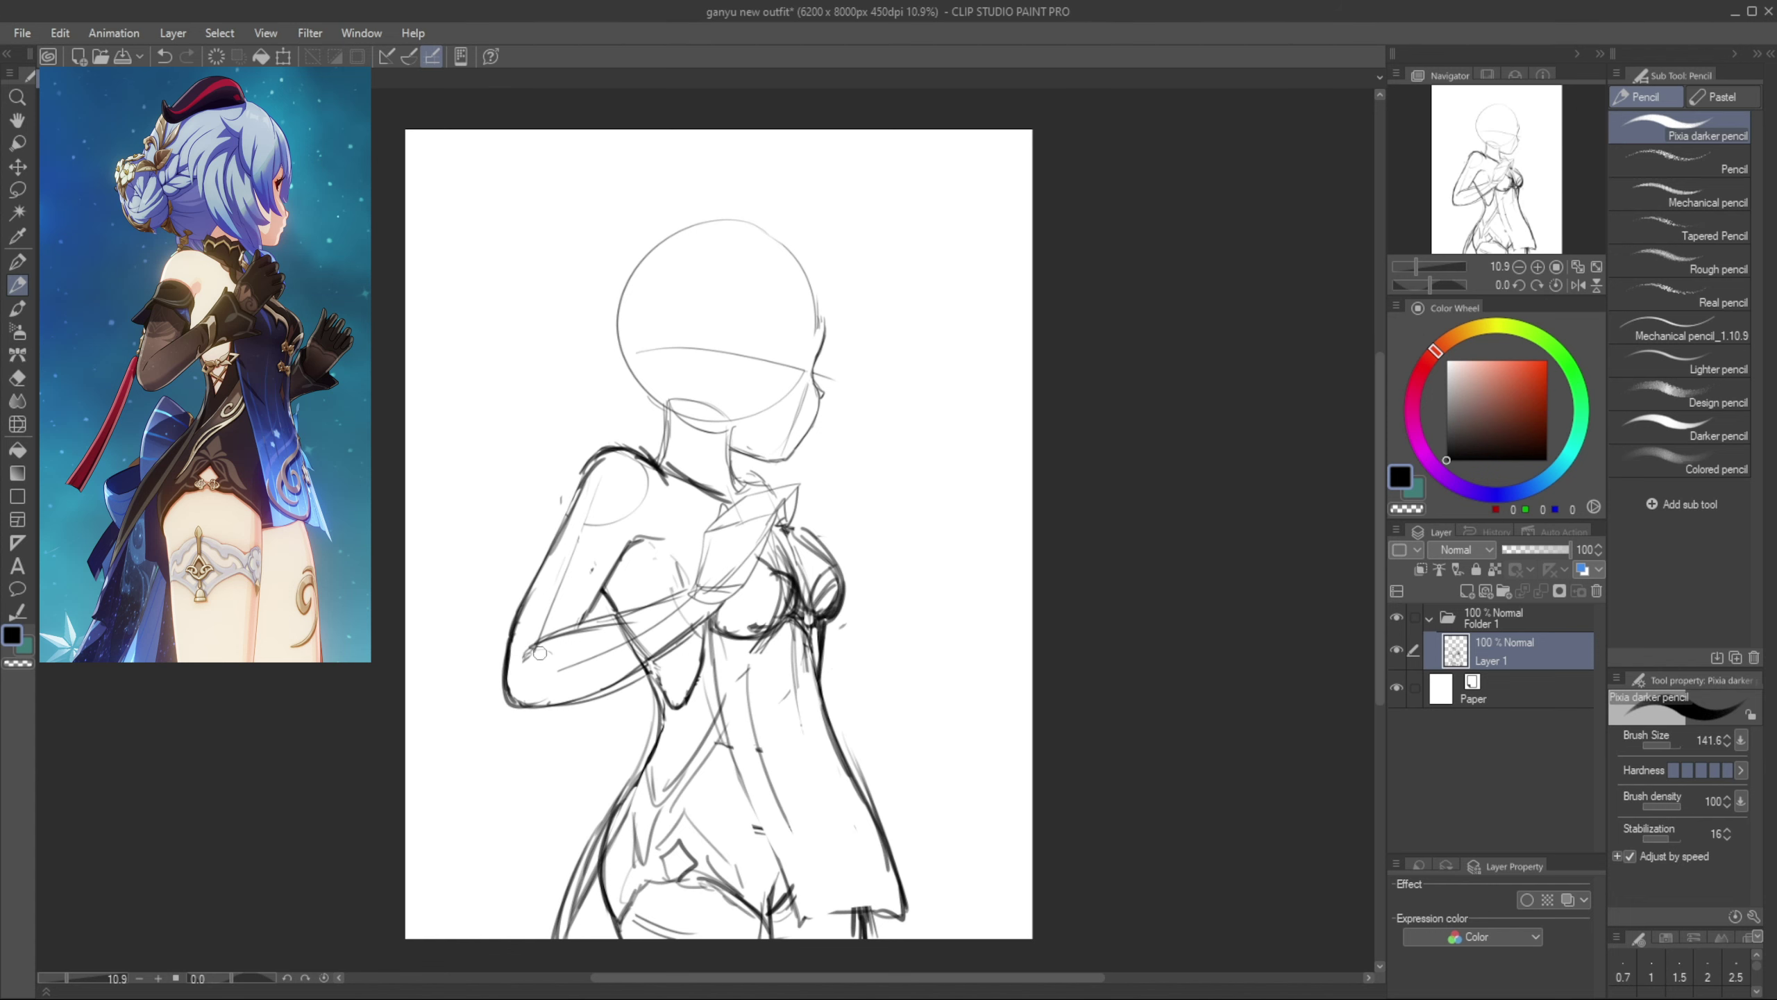
{"action": "left_click_drag", "start_coordinate": [541, 644], "coordinate": [516, 667]}
{"action": "key", "text": "e"}
{"action": "mouse_move", "coordinate": [660, 633]}
{"action": "left_mouse_down"}
{"action": "mouse_move", "coordinate": [585, 661]}
{"action": "mouse_move", "coordinate": [650, 672]}
{"action": "left_mouse_up"}
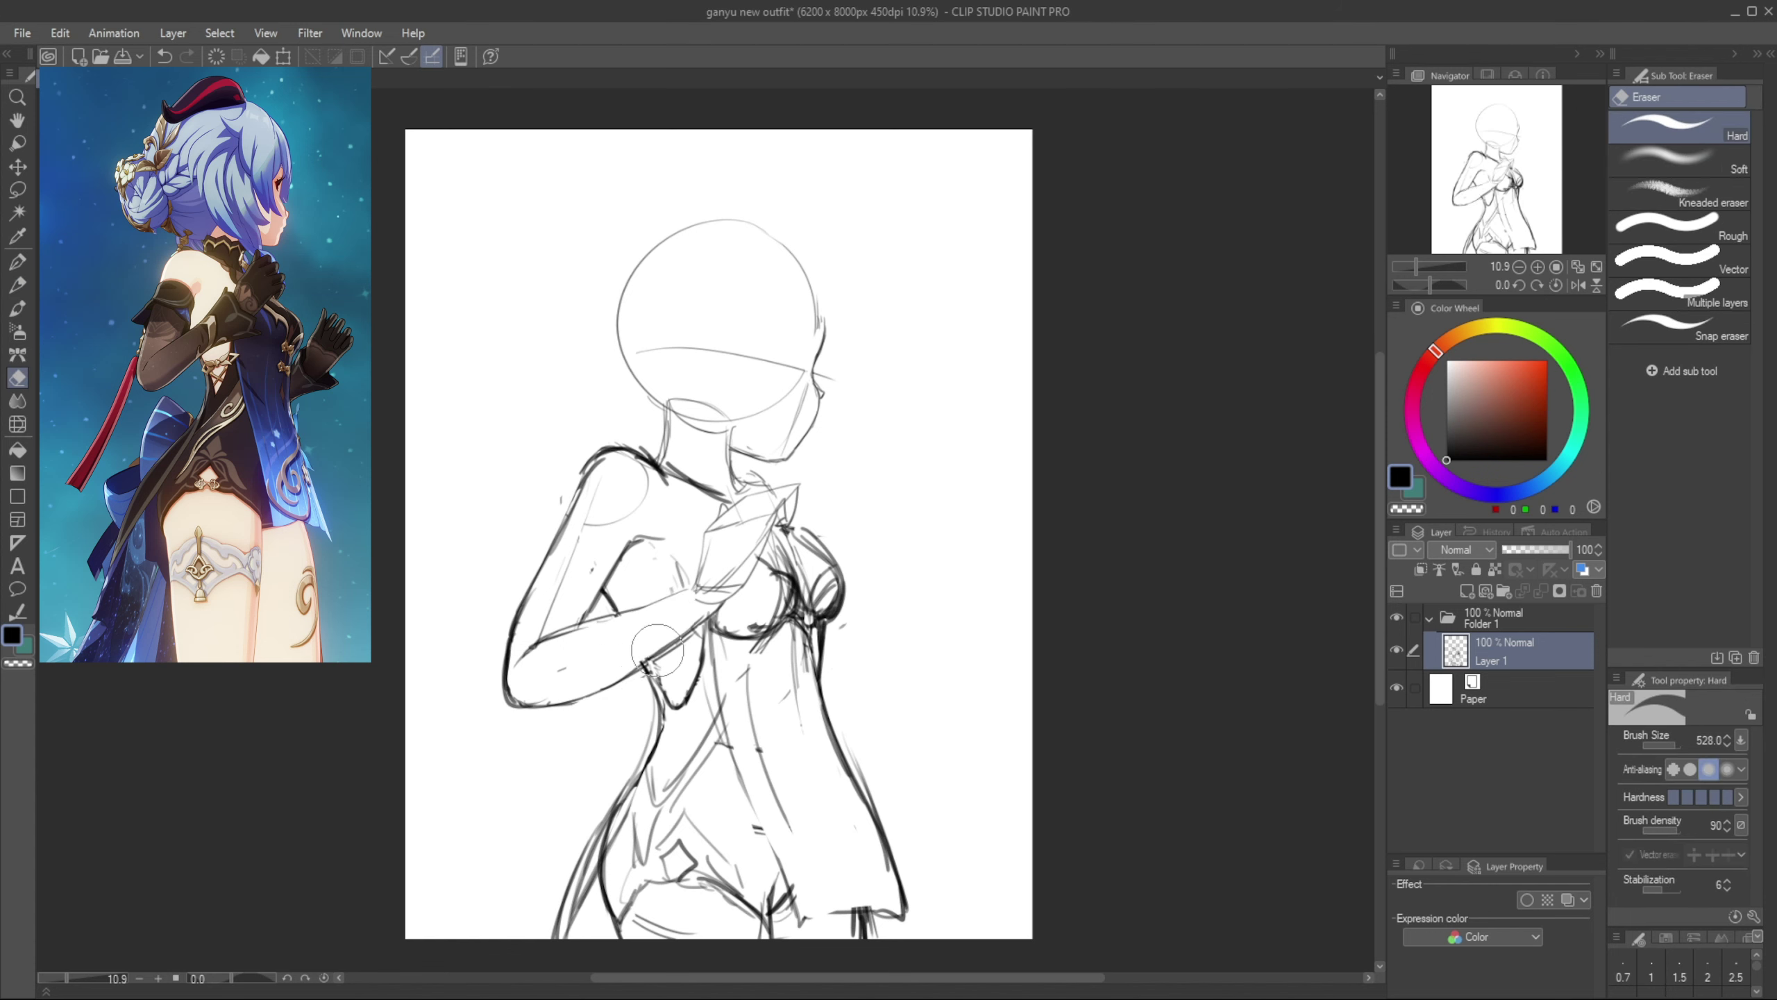
Sketch the glove's upper band with pointed, ruffled edges around the near upper arm
{"action": "key", "text": "p"}
{"action": "mouse_move", "coordinate": [602, 528]}
{"action": "left_mouse_down"}
{"action": "mouse_move", "coordinate": [504, 577]}
{"action": "mouse_move", "coordinate": [600, 595]}
{"action": "left_mouse_up"}
{"action": "key", "text": "ctrl+z"}
{"action": "key", "text": "ctrl+z"}
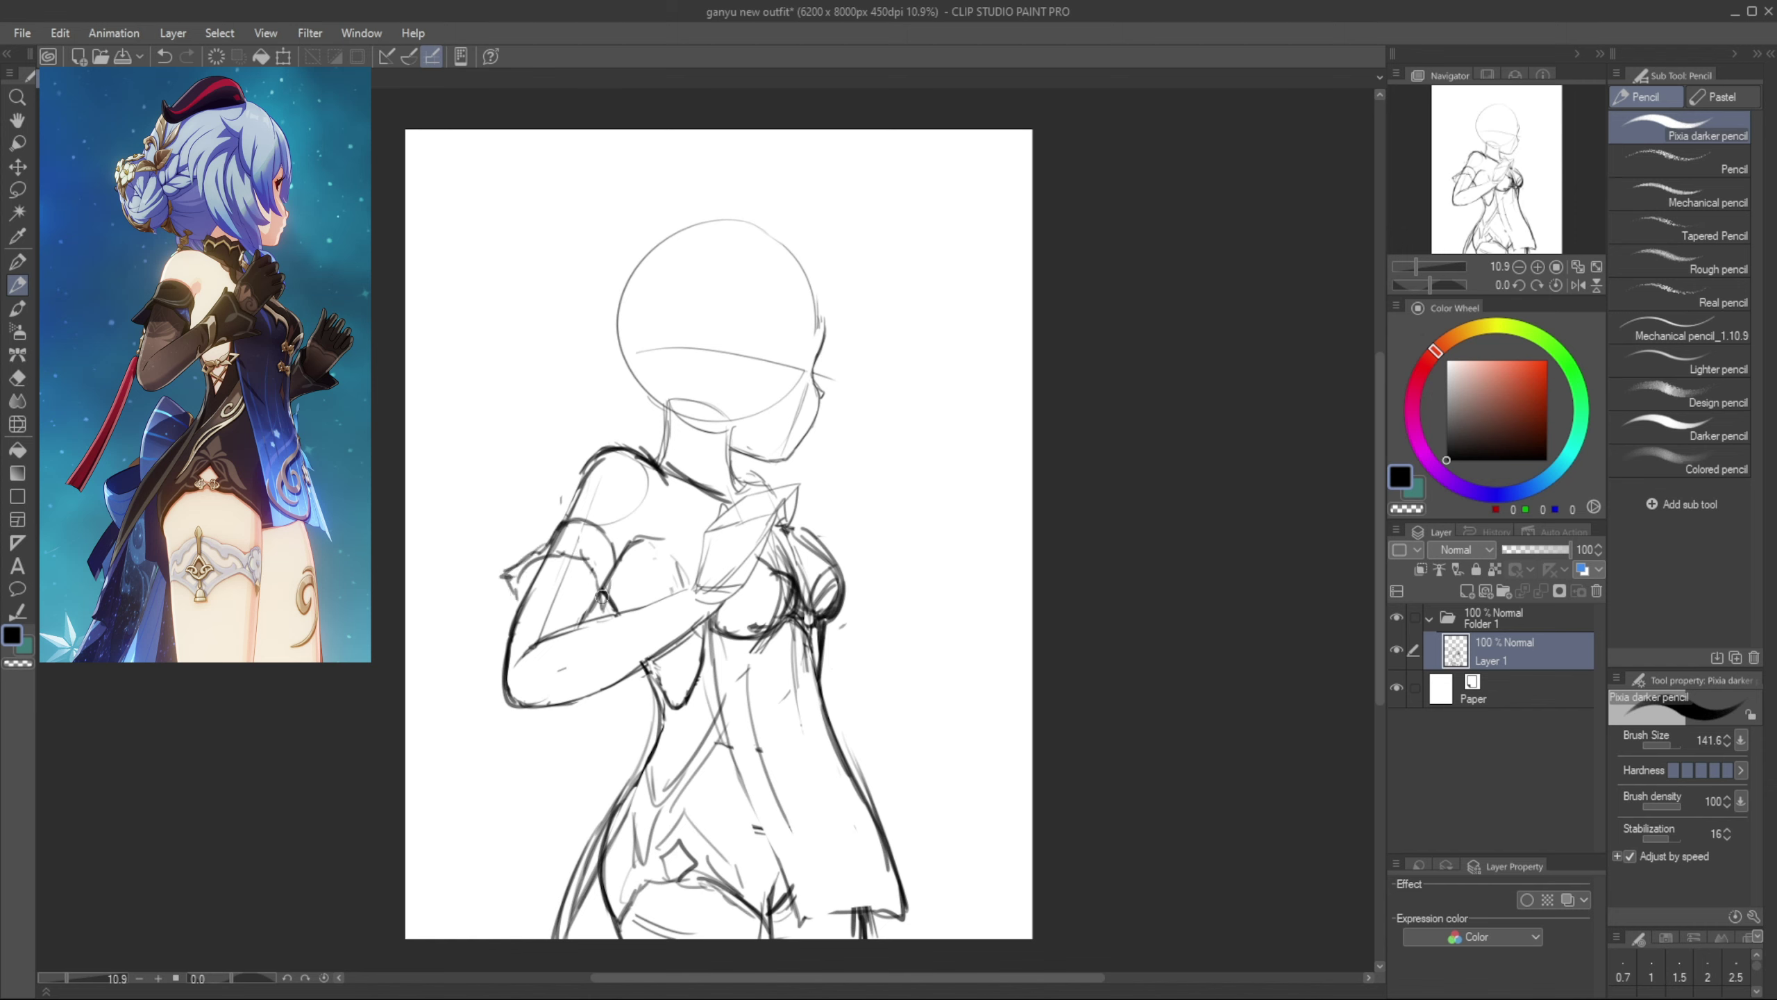
Rework the lines around the raised hand, then lasso the hand and shift it slightly closer to the forearm
{"action": "left_click_drag", "start_coordinate": [788, 529], "coordinate": [843, 592]}
{"action": "key", "text": "e"}
{"action": "mouse_move", "coordinate": [575, 637]}
{"action": "left_mouse_down"}
{"action": "mouse_move", "coordinate": [557, 637]}
{"action": "mouse_move", "coordinate": [742, 602]}
{"action": "mouse_move", "coordinate": [805, 466]}
{"action": "mouse_move", "coordinate": [714, 522]}
{"action": "left_mouse_up"}
{"action": "key", "text": "p"}
{"action": "key", "text": "m"}
{"action": "key", "text": "ctrl+t"}
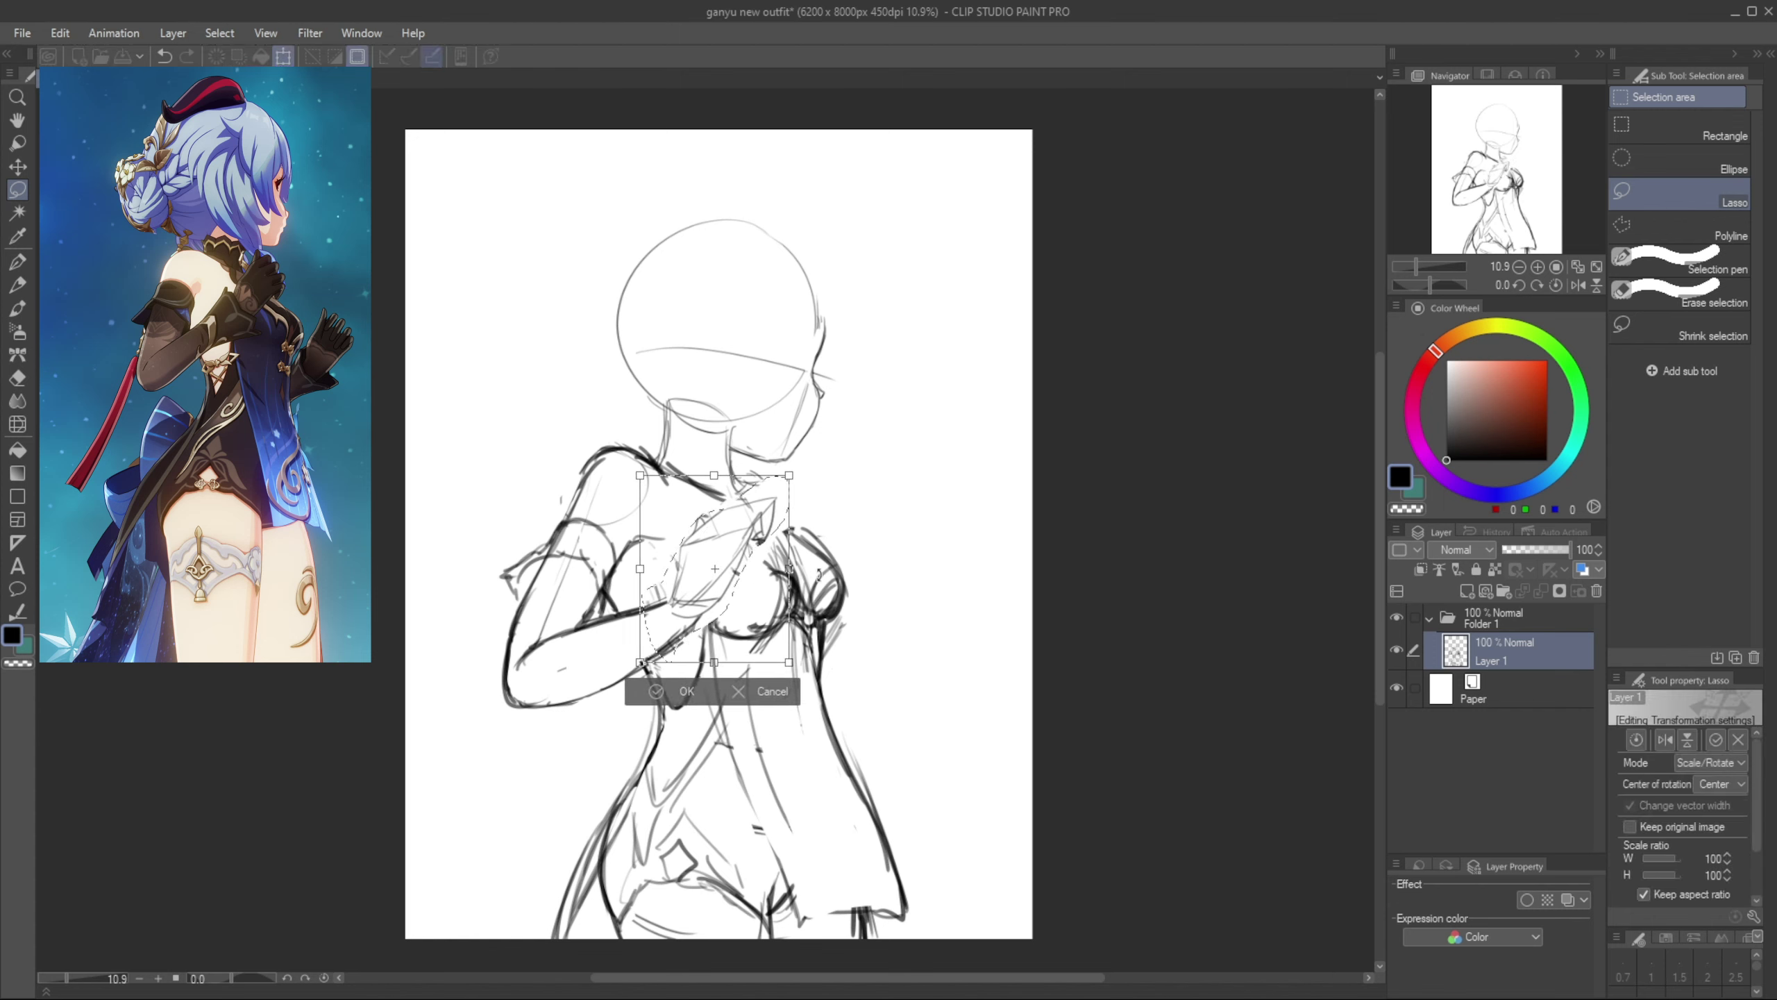
{"action": "key", "text": "Return"}
{"action": "key", "text": "p"}
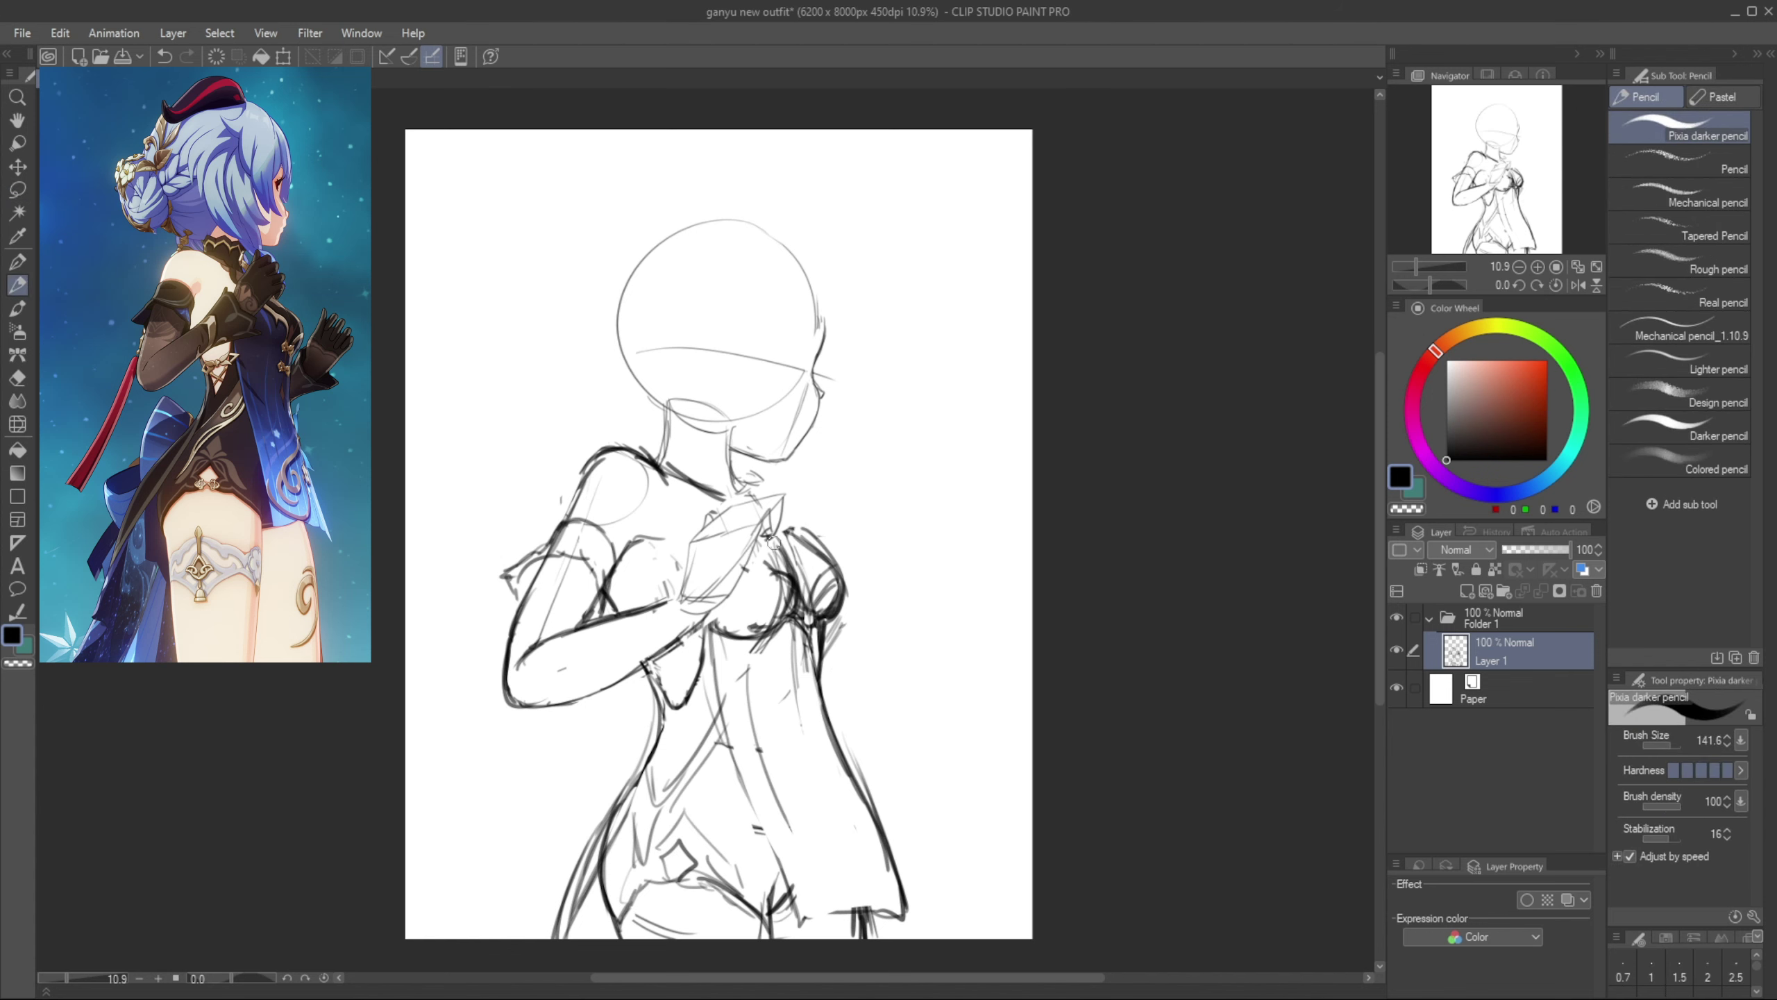
Erase the near breast's heavy contour and redraw it lightly with a scalloped top edge beneath the hand
{"action": "key", "text": "ctrl+z"}
{"action": "key", "text": "e"}
{"action": "mouse_move", "coordinate": [748, 566]}
{"action": "left_mouse_down"}
{"action": "mouse_move", "coordinate": [778, 585]}
{"action": "mouse_move", "coordinate": [764, 615]}
{"action": "mouse_move", "coordinate": [756, 560]}
{"action": "mouse_move", "coordinate": [792, 595]}
{"action": "left_mouse_up"}
{"action": "key", "text": "p"}
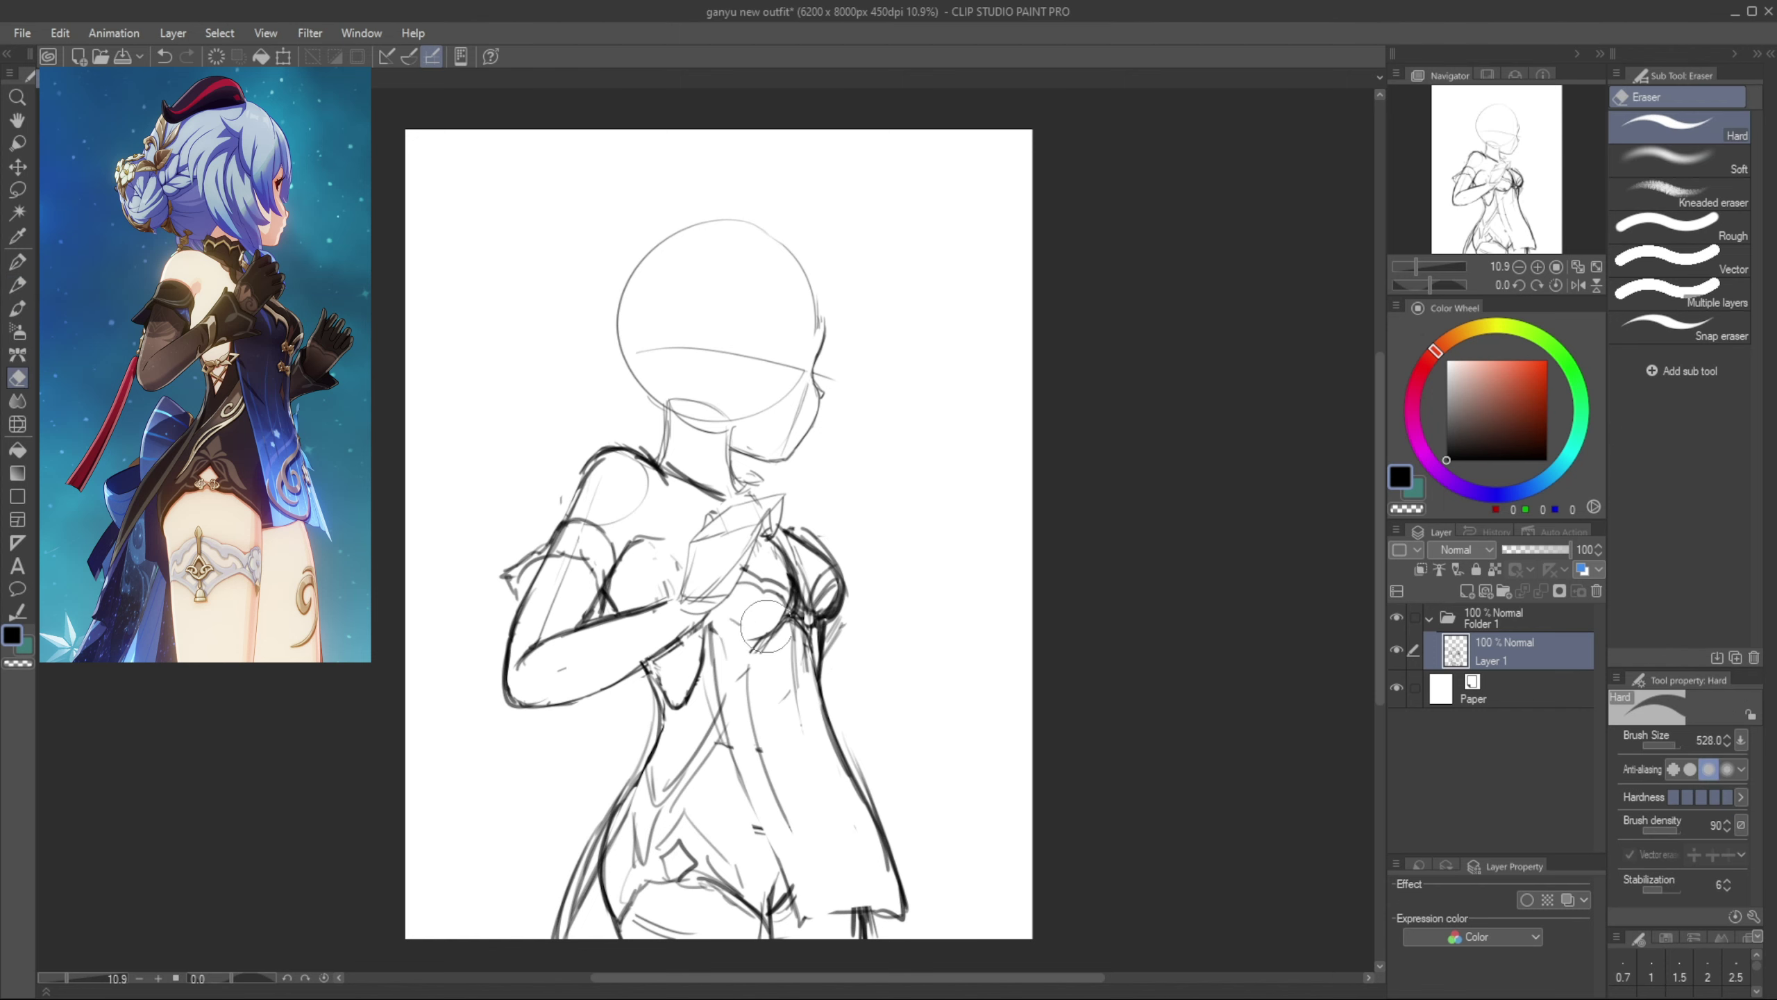
{"action": "left_click_drag", "start_coordinate": [741, 652], "coordinate": [791, 614]}
{"action": "left_click_drag", "start_coordinate": [757, 672], "coordinate": [783, 606]}
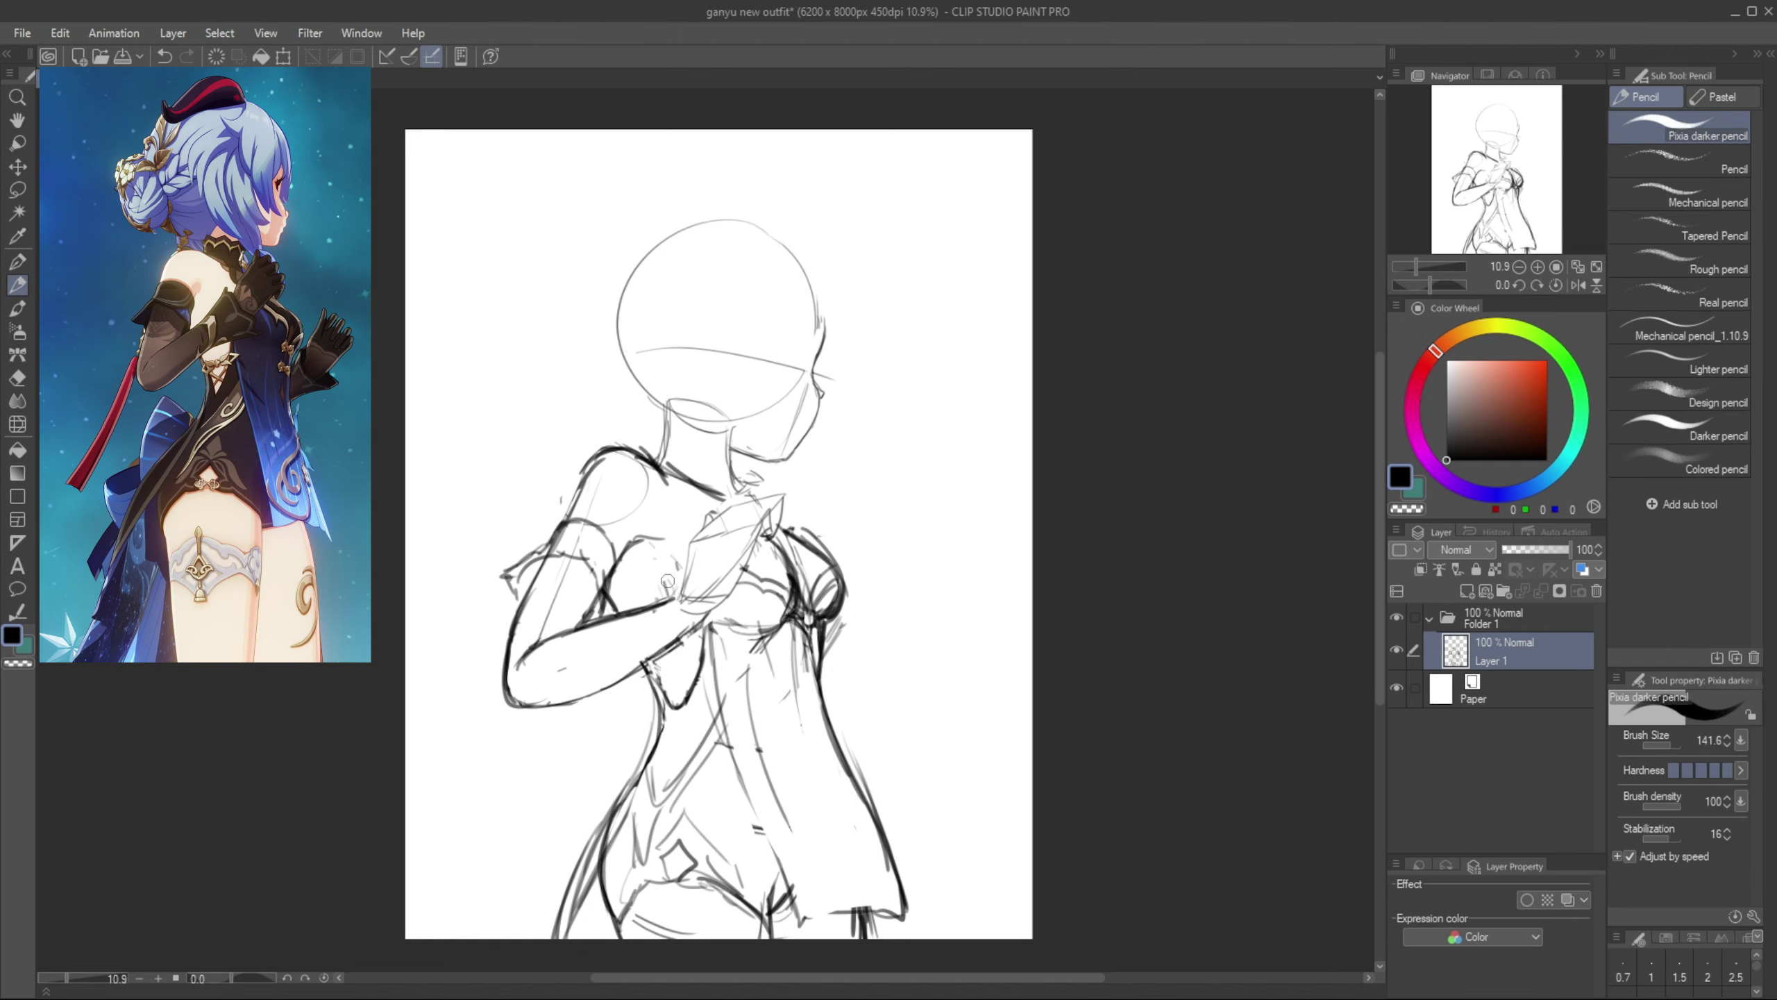
Sketch the glove's flared cuff around the near wrist, with a pointed opening along the forearm
{"action": "mouse_move", "coordinate": [667, 580]}
{"action": "left_mouse_down"}
{"action": "mouse_move", "coordinate": [616, 609]}
{"action": "mouse_move", "coordinate": [714, 638]}
{"action": "mouse_move", "coordinate": [700, 665]}
{"action": "mouse_move", "coordinate": [664, 602]}
{"action": "mouse_move", "coordinate": [706, 622]}
{"action": "mouse_move", "coordinate": [613, 677]}
{"action": "left_mouse_up"}
{"action": "key", "text": "e"}
{"action": "key", "text": "p"}
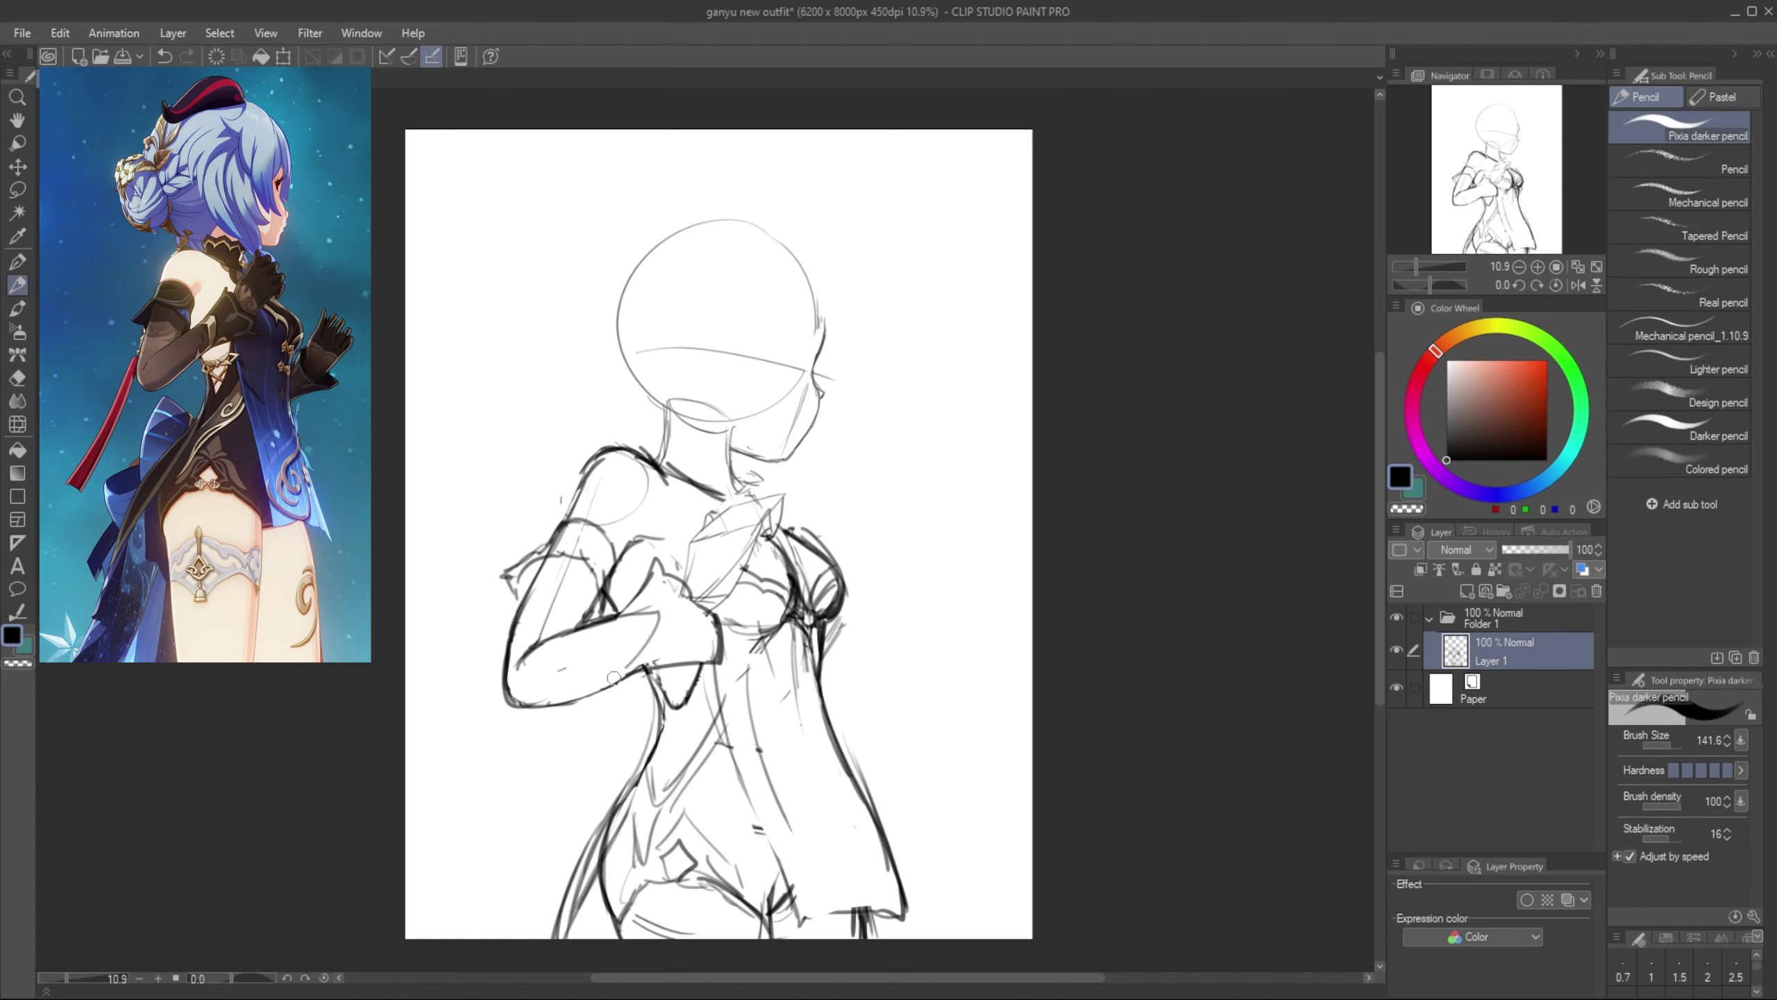
{"action": "key", "text": "ctrl+z"}
{"action": "mouse_move", "coordinate": [616, 617]}
{"action": "left_mouse_down"}
{"action": "mouse_move", "coordinate": [656, 609]}
{"action": "mouse_move", "coordinate": [630, 670]}
{"action": "left_mouse_up"}
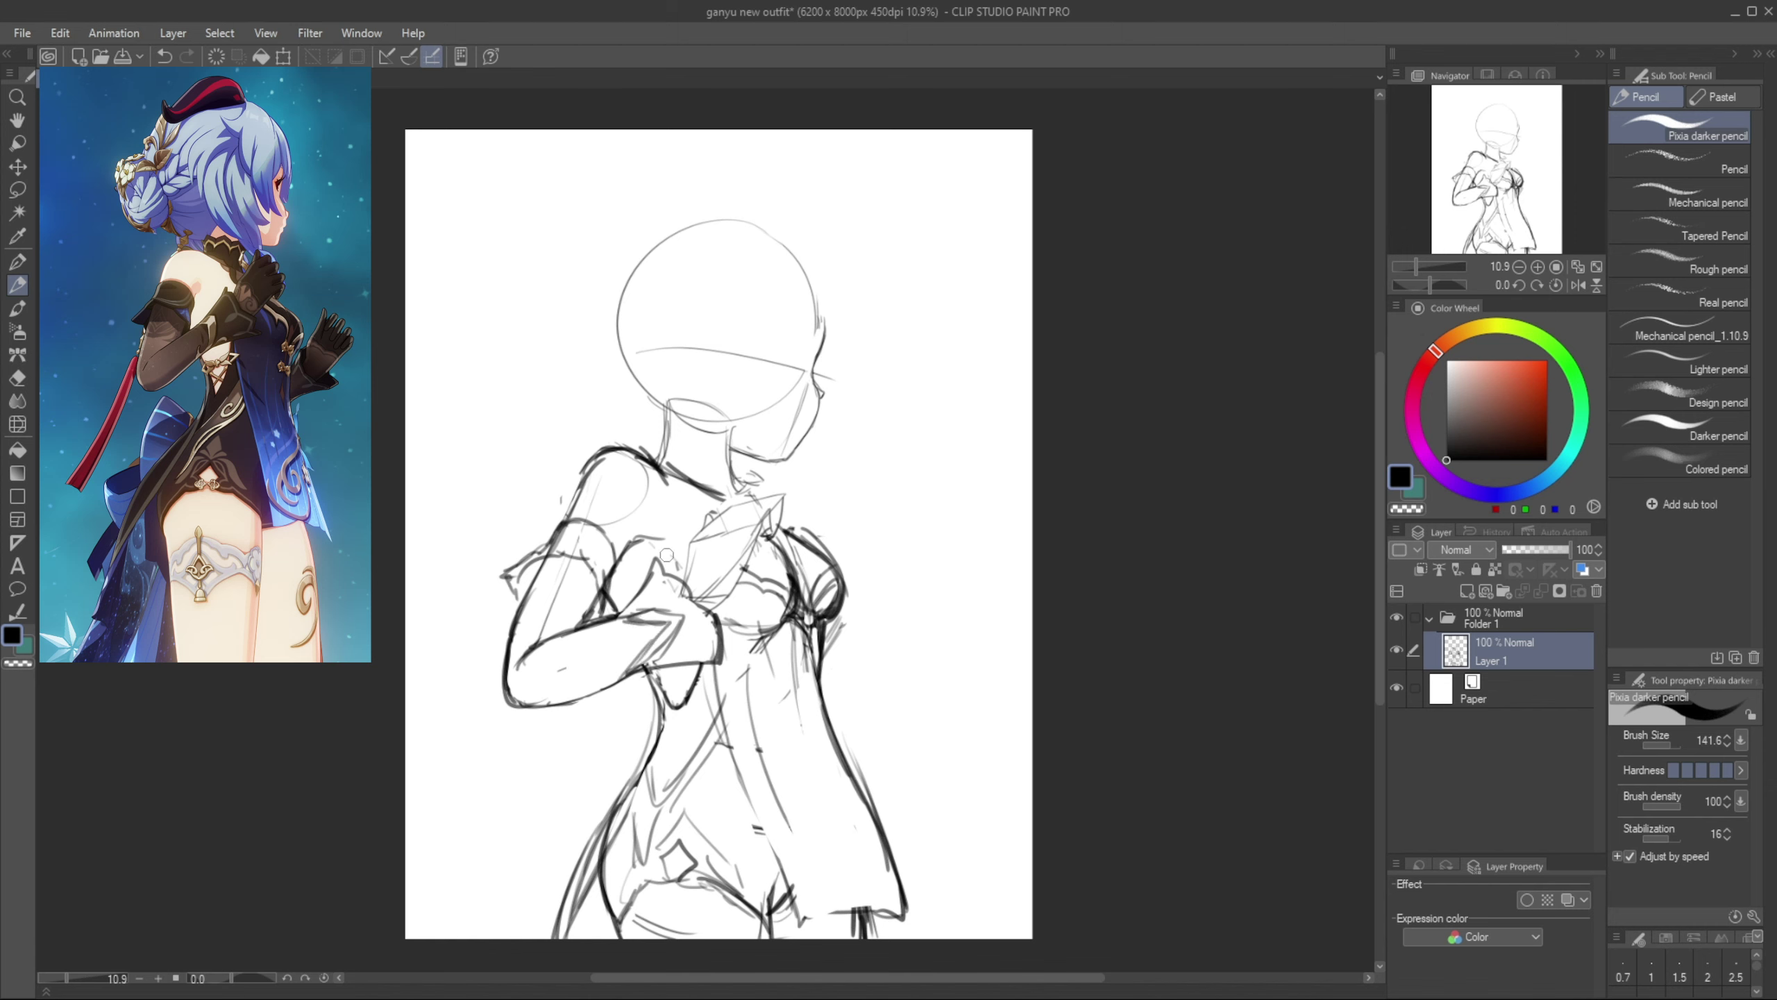
Draw the raised hand's back and curled fingers over its block-in shape
{"action": "mouse_move", "coordinate": [686, 569]}
{"action": "left_mouse_down"}
{"action": "mouse_move", "coordinate": [705, 529]}
{"action": "mouse_move", "coordinate": [759, 502]}
{"action": "left_mouse_up"}
{"action": "left_click_drag", "start_coordinate": [715, 610], "coordinate": [749, 559]}
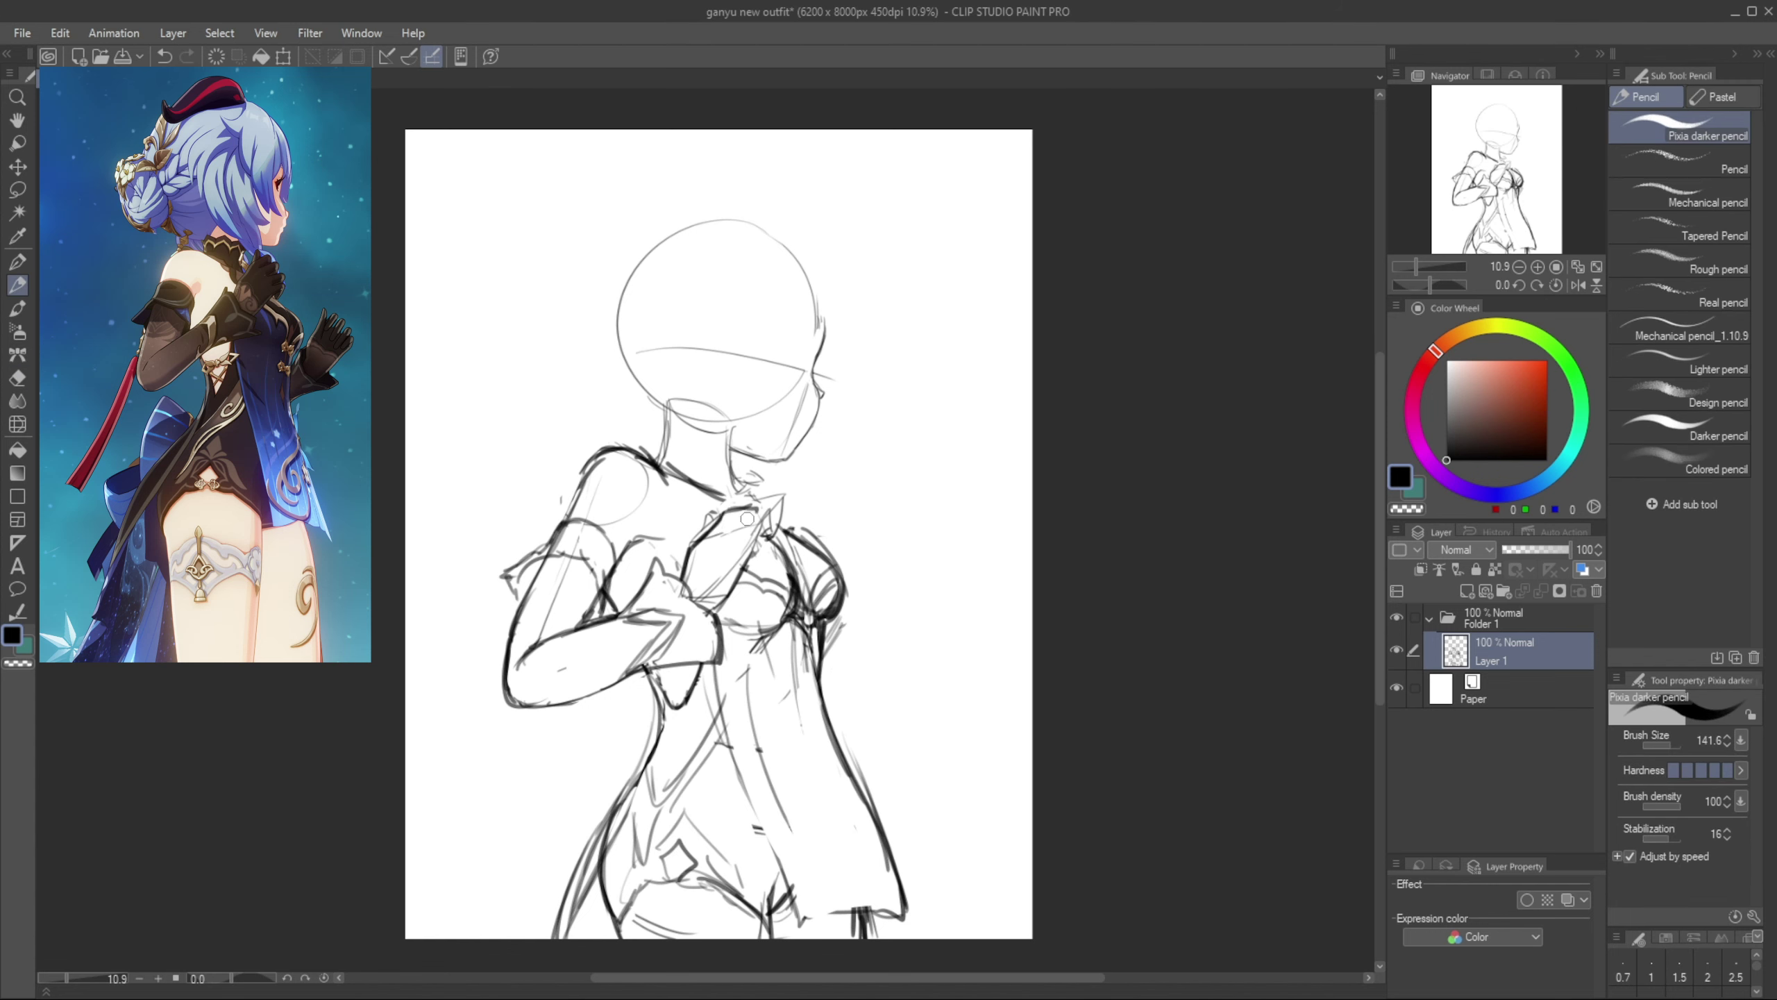
{"action": "left_click_drag", "start_coordinate": [731, 526], "coordinate": [770, 527]}
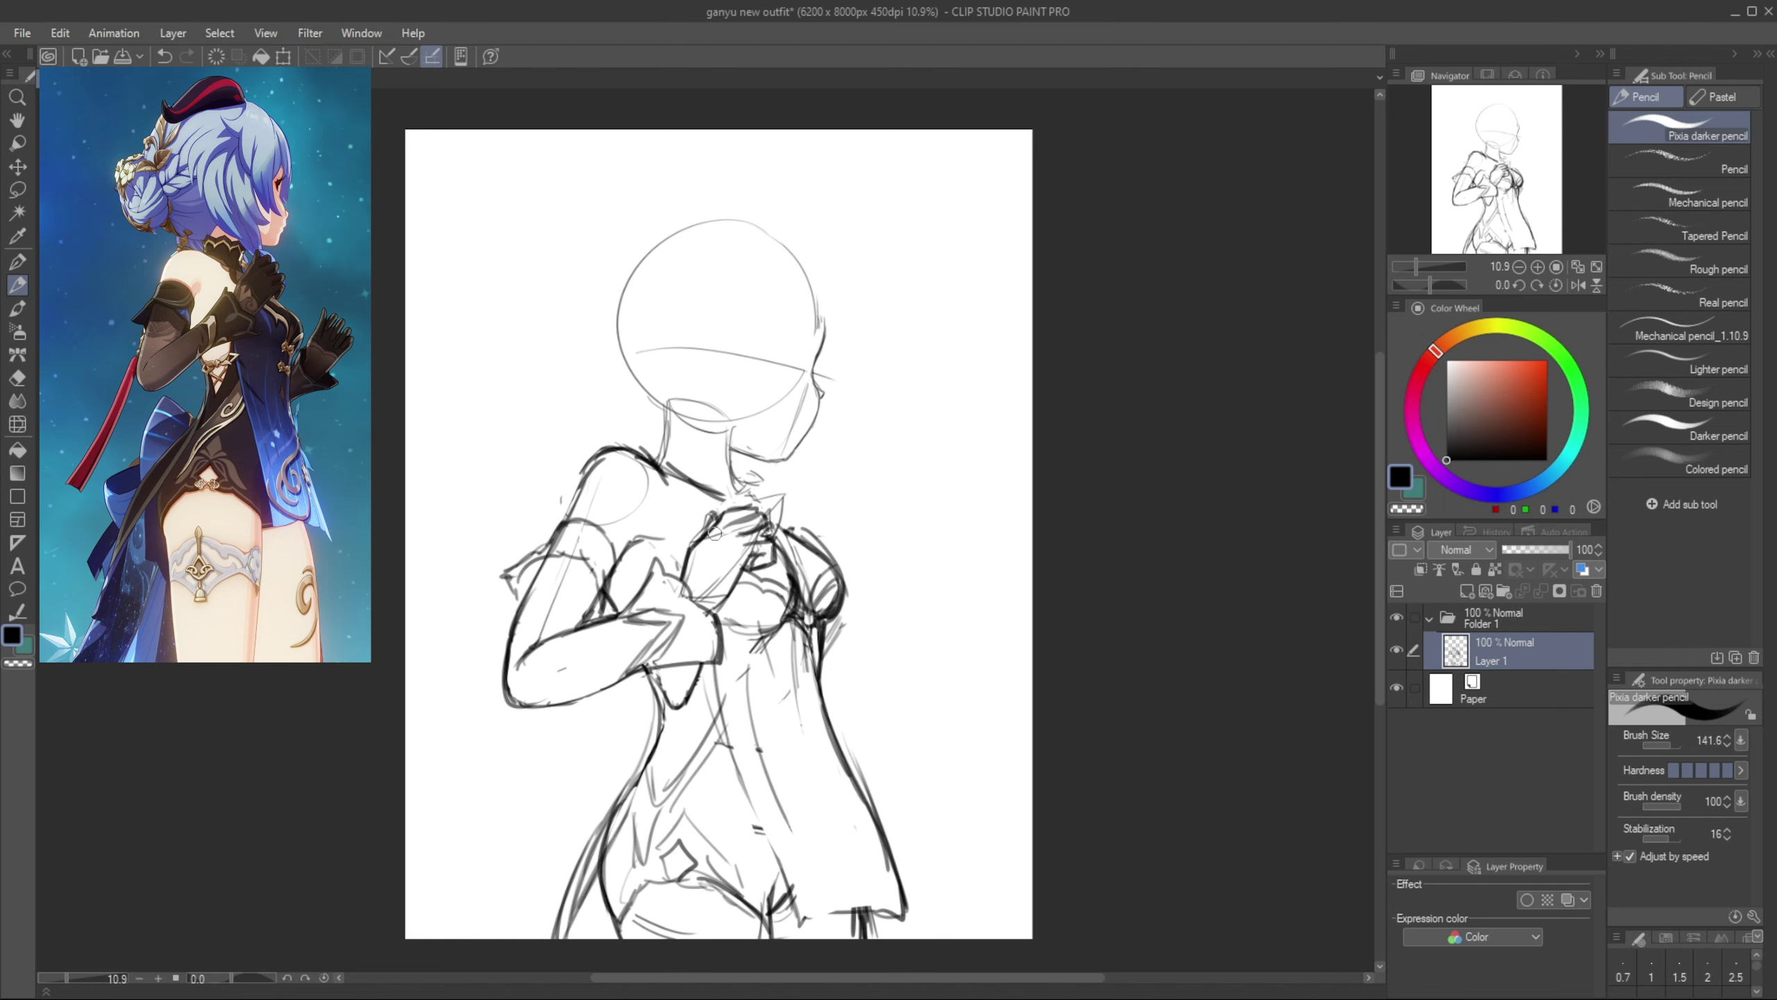
{"action": "key", "text": "ctrl+z"}
{"action": "left_click_drag", "start_coordinate": [701, 539], "coordinate": [722, 509]}
{"action": "key", "text": "e"}
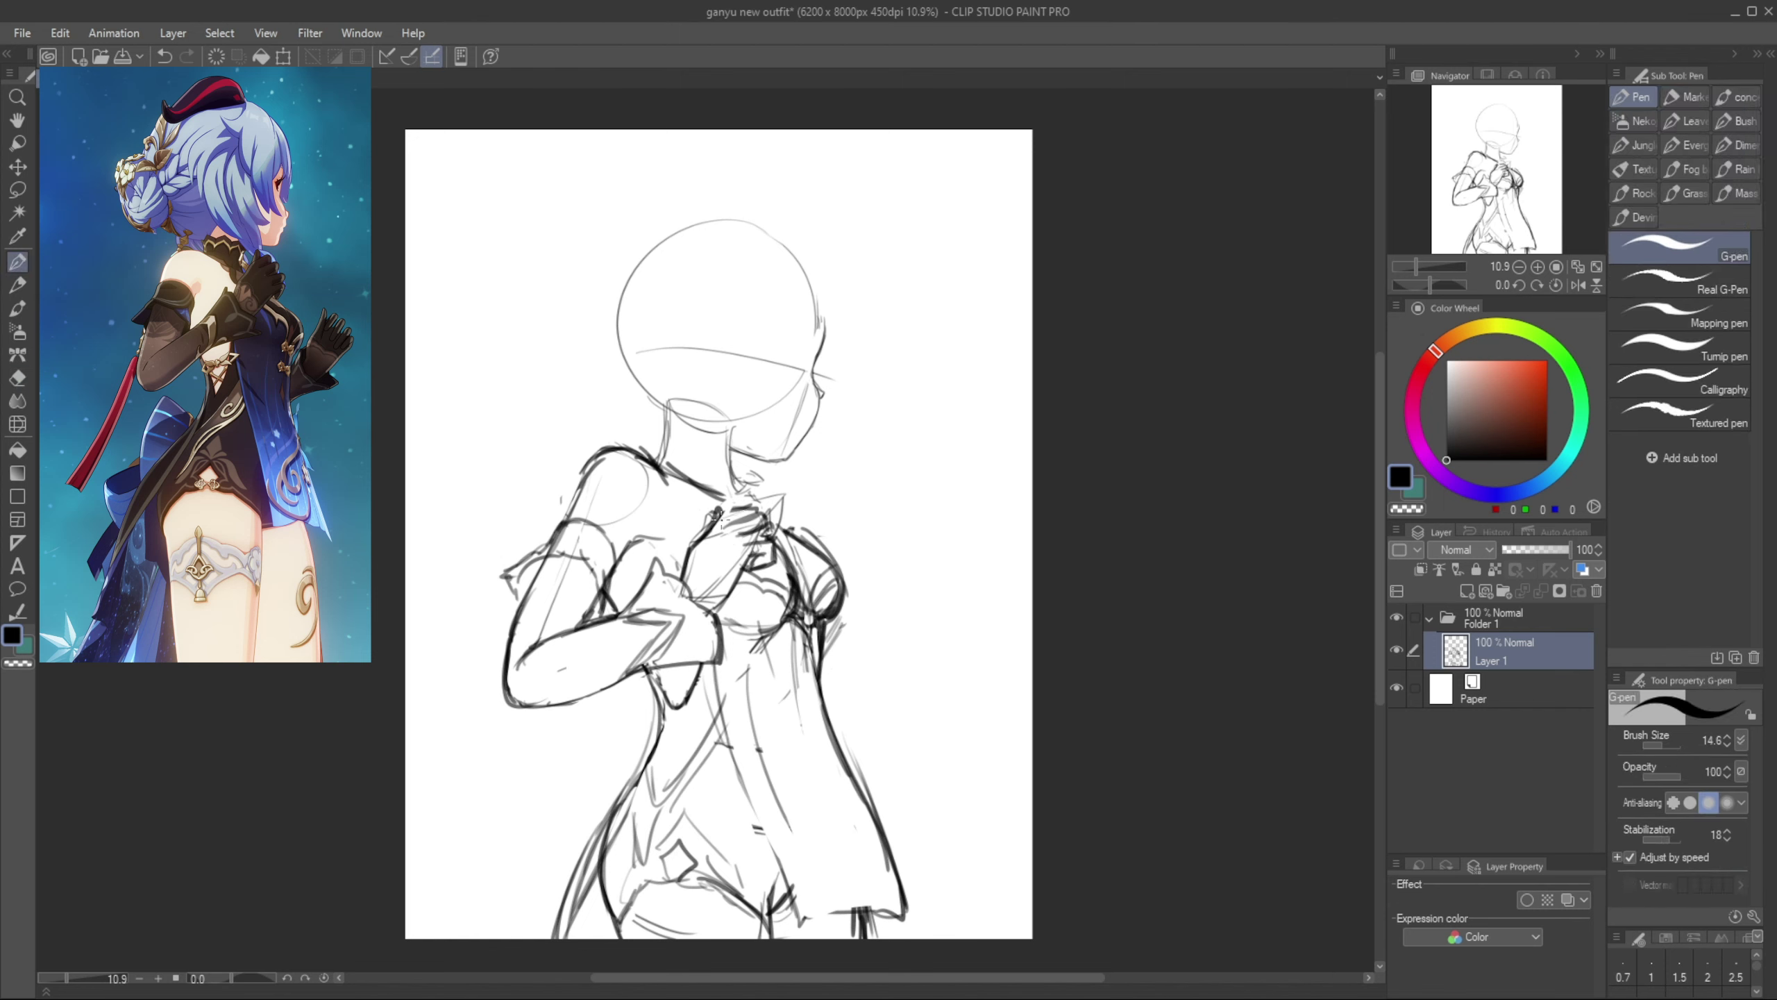
{"action": "key", "text": "p"}
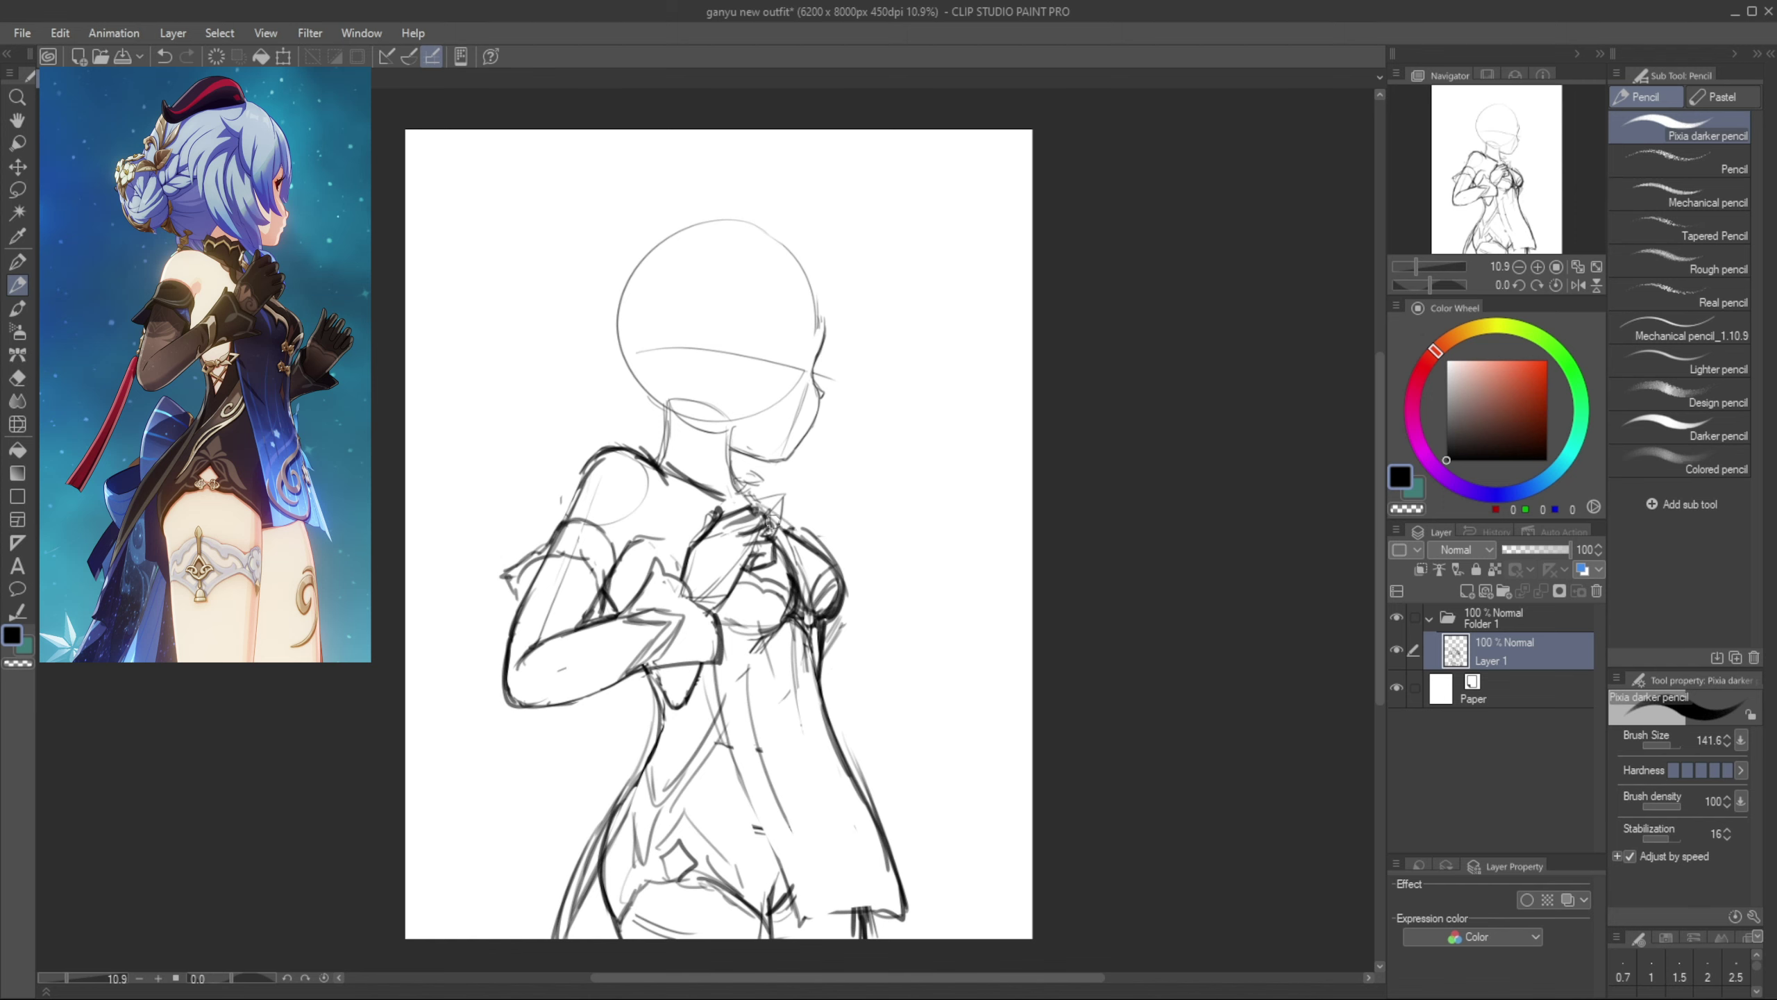
Add the upper chest line beside the raised hand, then duplicate Layer 1 and hide the original
{"action": "left_click_drag", "start_coordinate": [770, 515], "coordinate": [827, 538]}
{"action": "key", "text": "ctrl+c"}
{"action": "key", "text": "ctrl+v"}
{"action": "left_click", "coordinate": [1397, 688]}
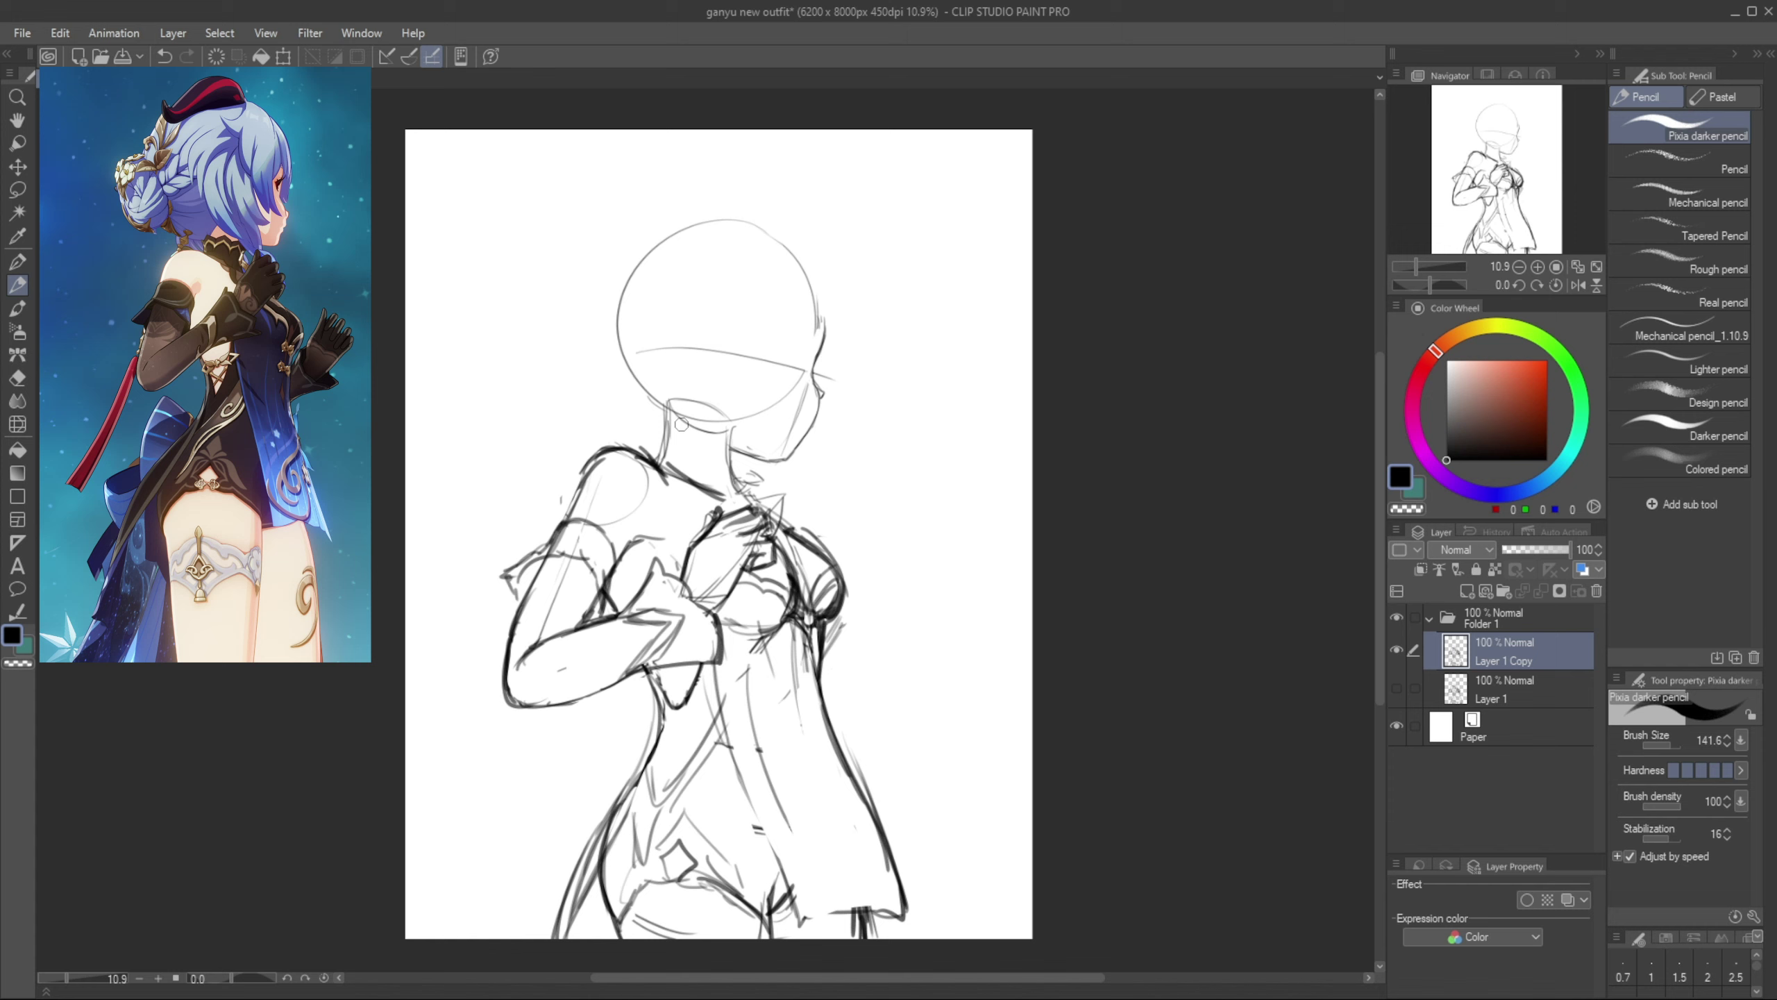
Sketch a jagged collar edge around the neck and a light hair guideline behind the nape
{"action": "left_click_drag", "start_coordinate": [679, 443], "coordinate": [702, 435]}
{"action": "key", "text": "ctrl+z"}
{"action": "left_click_drag", "start_coordinate": [681, 443], "coordinate": [738, 460]}
{"action": "mouse_move", "coordinate": [605, 419]}
{"action": "left_mouse_down"}
{"action": "mouse_move", "coordinate": [664, 442]}
{"action": "mouse_move", "coordinate": [668, 348]}
{"action": "left_mouse_up"}
Reduce the pencil size to 111.5 and sketch the bangs from the crown down over the forehead and eye
{"action": "left_click_drag", "start_coordinate": [764, 227], "coordinate": [796, 249]}
{"action": "key", "text": "ctrl+z"}
{"action": "mouse_move", "coordinate": [786, 231]}
{"action": "left_mouse_down"}
{"action": "mouse_move", "coordinate": [796, 340]}
{"action": "mouse_move", "coordinate": [725, 283]}
{"action": "mouse_move", "coordinate": [760, 271]}
{"action": "mouse_move", "coordinate": [747, 362]}
{"action": "left_mouse_up"}
{"action": "key", "text": "["}
{"action": "key", "text": "ctrl+z"}
{"action": "left_click_drag", "start_coordinate": [769, 300], "coordinate": [790, 423]}
{"action": "left_click_drag", "start_coordinate": [806, 252], "coordinate": [795, 343]}
{"action": "left_click_drag", "start_coordinate": [815, 295], "coordinate": [807, 318]}
{"action": "left_click_drag", "start_coordinate": [805, 248], "coordinate": [840, 360]}
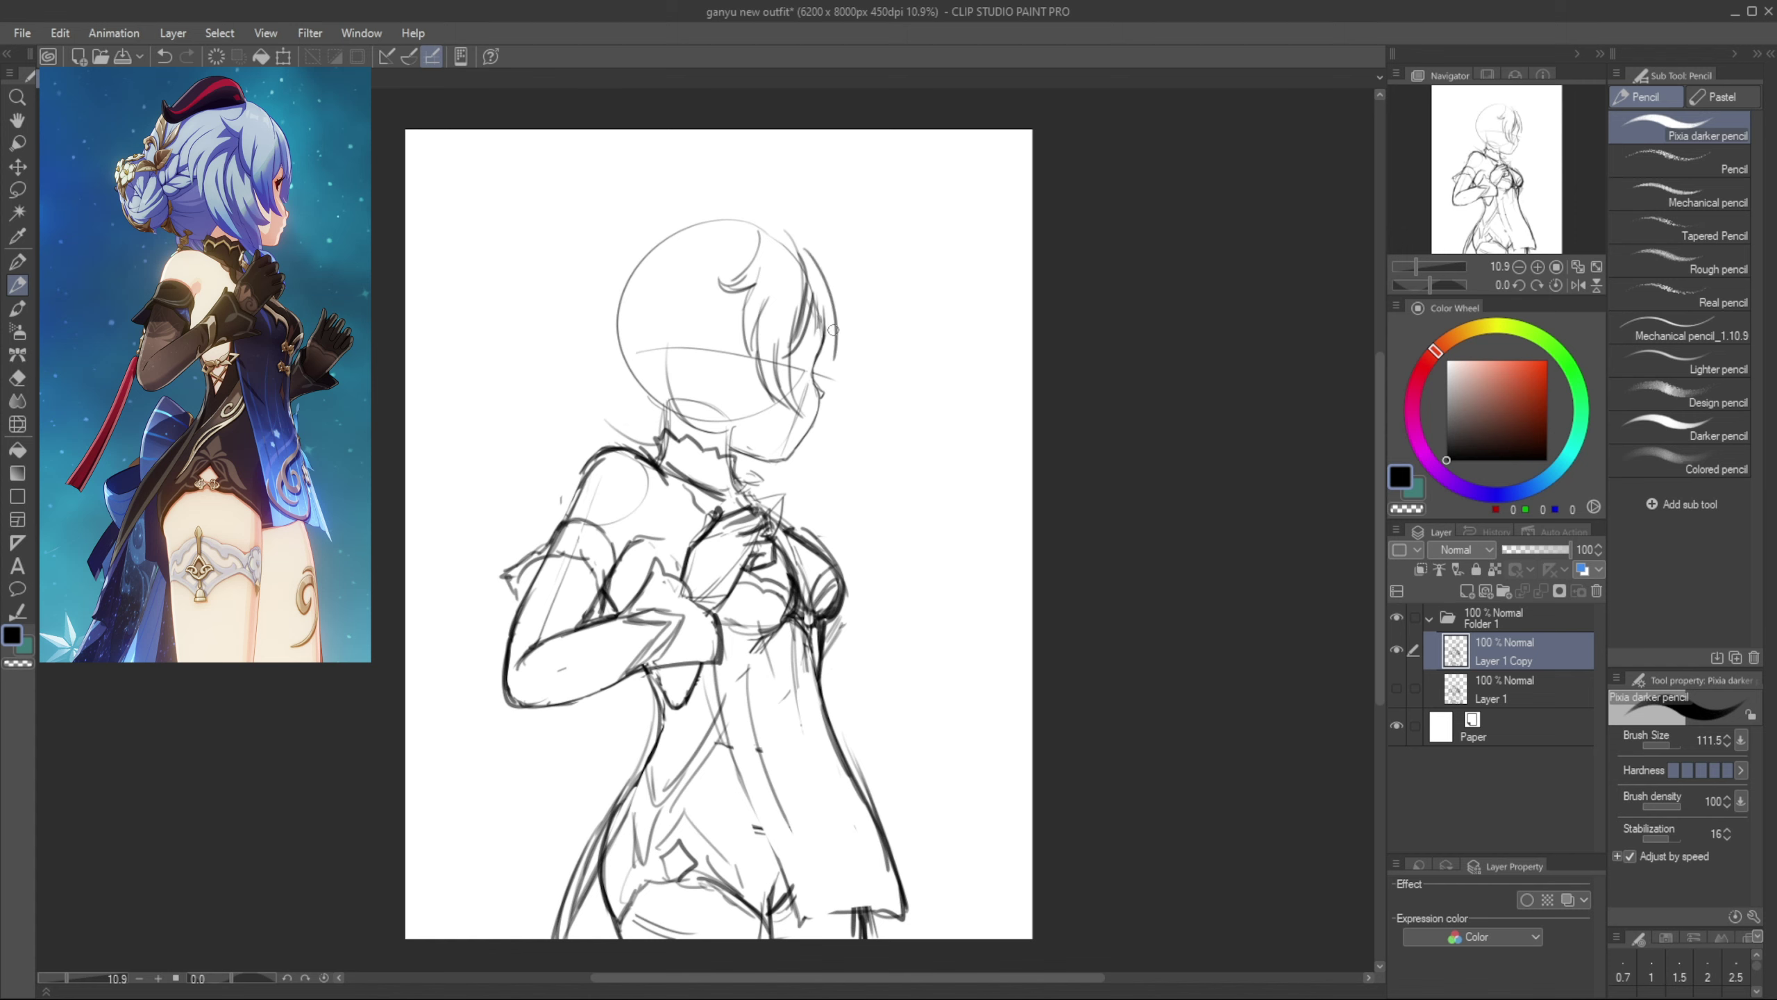
Refine the hair strands at the front of the face and add side strands falling over the cheek
{"action": "mouse_move", "coordinate": [829, 295]}
{"action": "left_mouse_down"}
{"action": "mouse_move", "coordinate": [812, 352]}
{"action": "mouse_move", "coordinate": [826, 420]}
{"action": "mouse_move", "coordinate": [836, 338]}
{"action": "mouse_move", "coordinate": [770, 424]}
{"action": "left_mouse_up"}
{"action": "key", "text": "ctrl+z"}
{"action": "key", "text": "ctrl+z"}
{"action": "left_click_drag", "start_coordinate": [731, 355], "coordinate": [735, 402]}
{"action": "left_click_drag", "start_coordinate": [743, 348], "coordinate": [754, 419]}
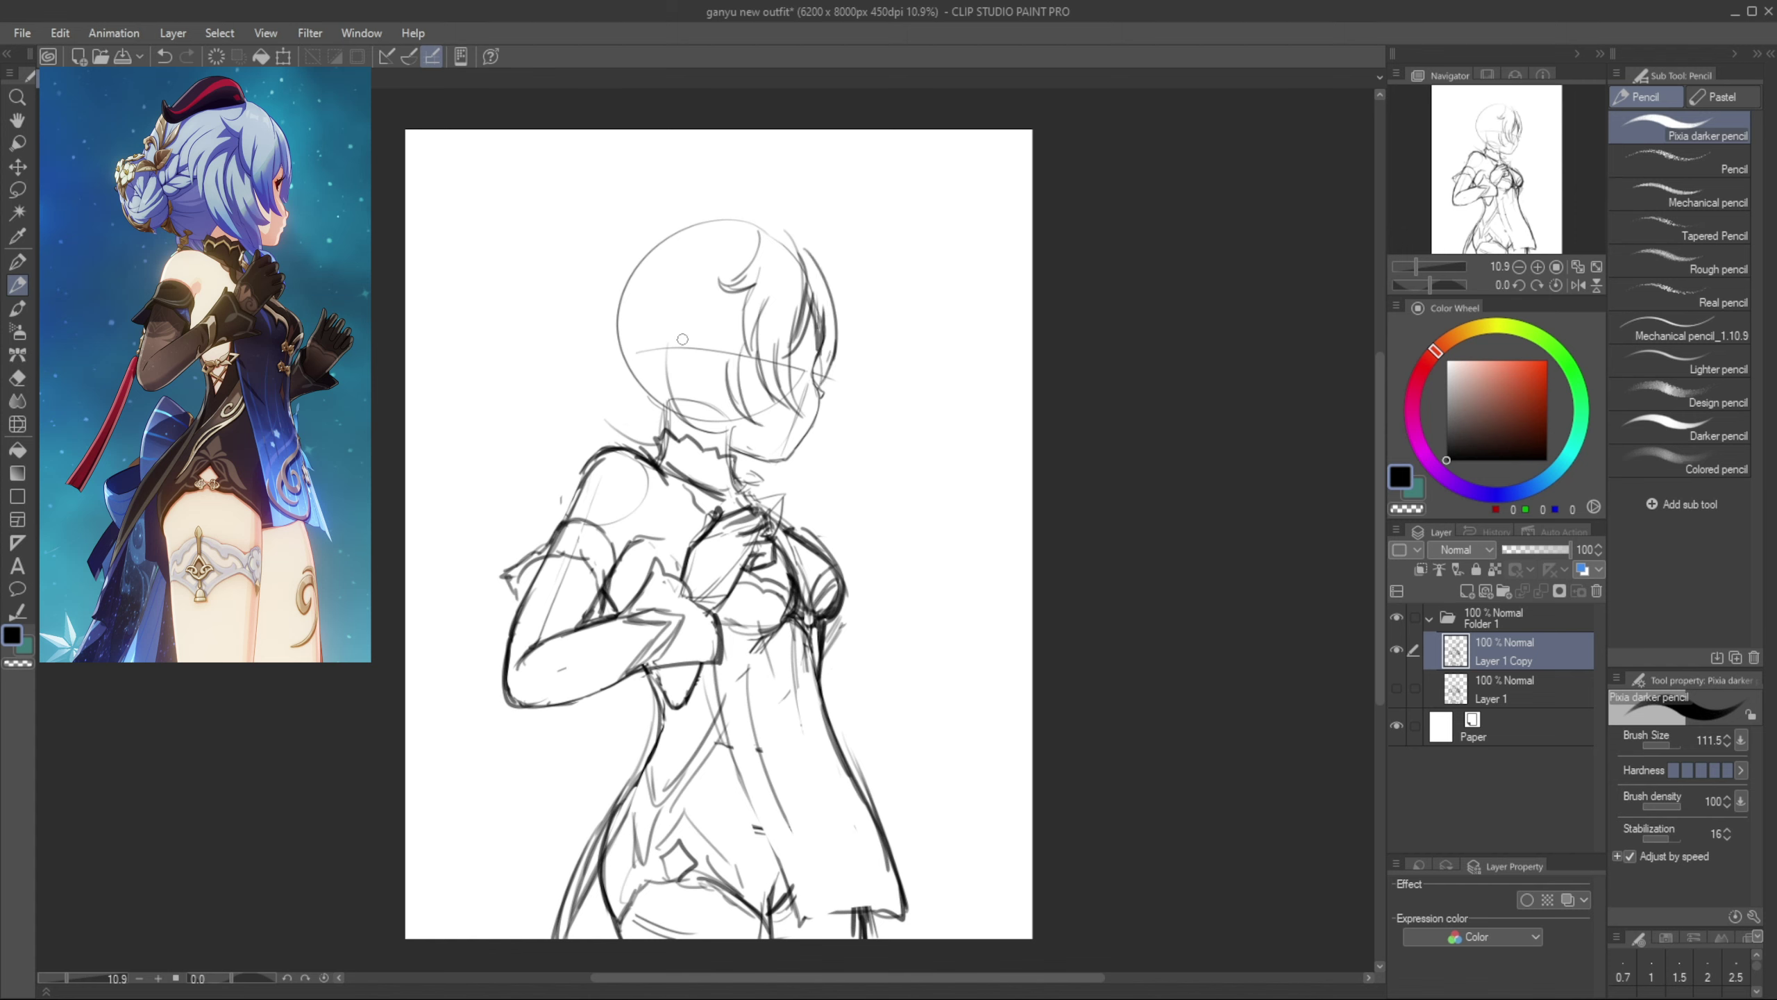
Sketch the hair strands at the side and back of the head, plus the parting line rising above the crown
{"action": "left_click_drag", "start_coordinate": [684, 317], "coordinate": [704, 429]}
{"action": "left_click_drag", "start_coordinate": [689, 380], "coordinate": [721, 434]}
{"action": "left_click_drag", "start_coordinate": [655, 343], "coordinate": [661, 393]}
{"action": "left_click_drag", "start_coordinate": [670, 294], "coordinate": [653, 371]}
{"action": "left_click_drag", "start_coordinate": [658, 274], "coordinate": [651, 385]}
{"action": "left_click_drag", "start_coordinate": [686, 245], "coordinate": [622, 305]}
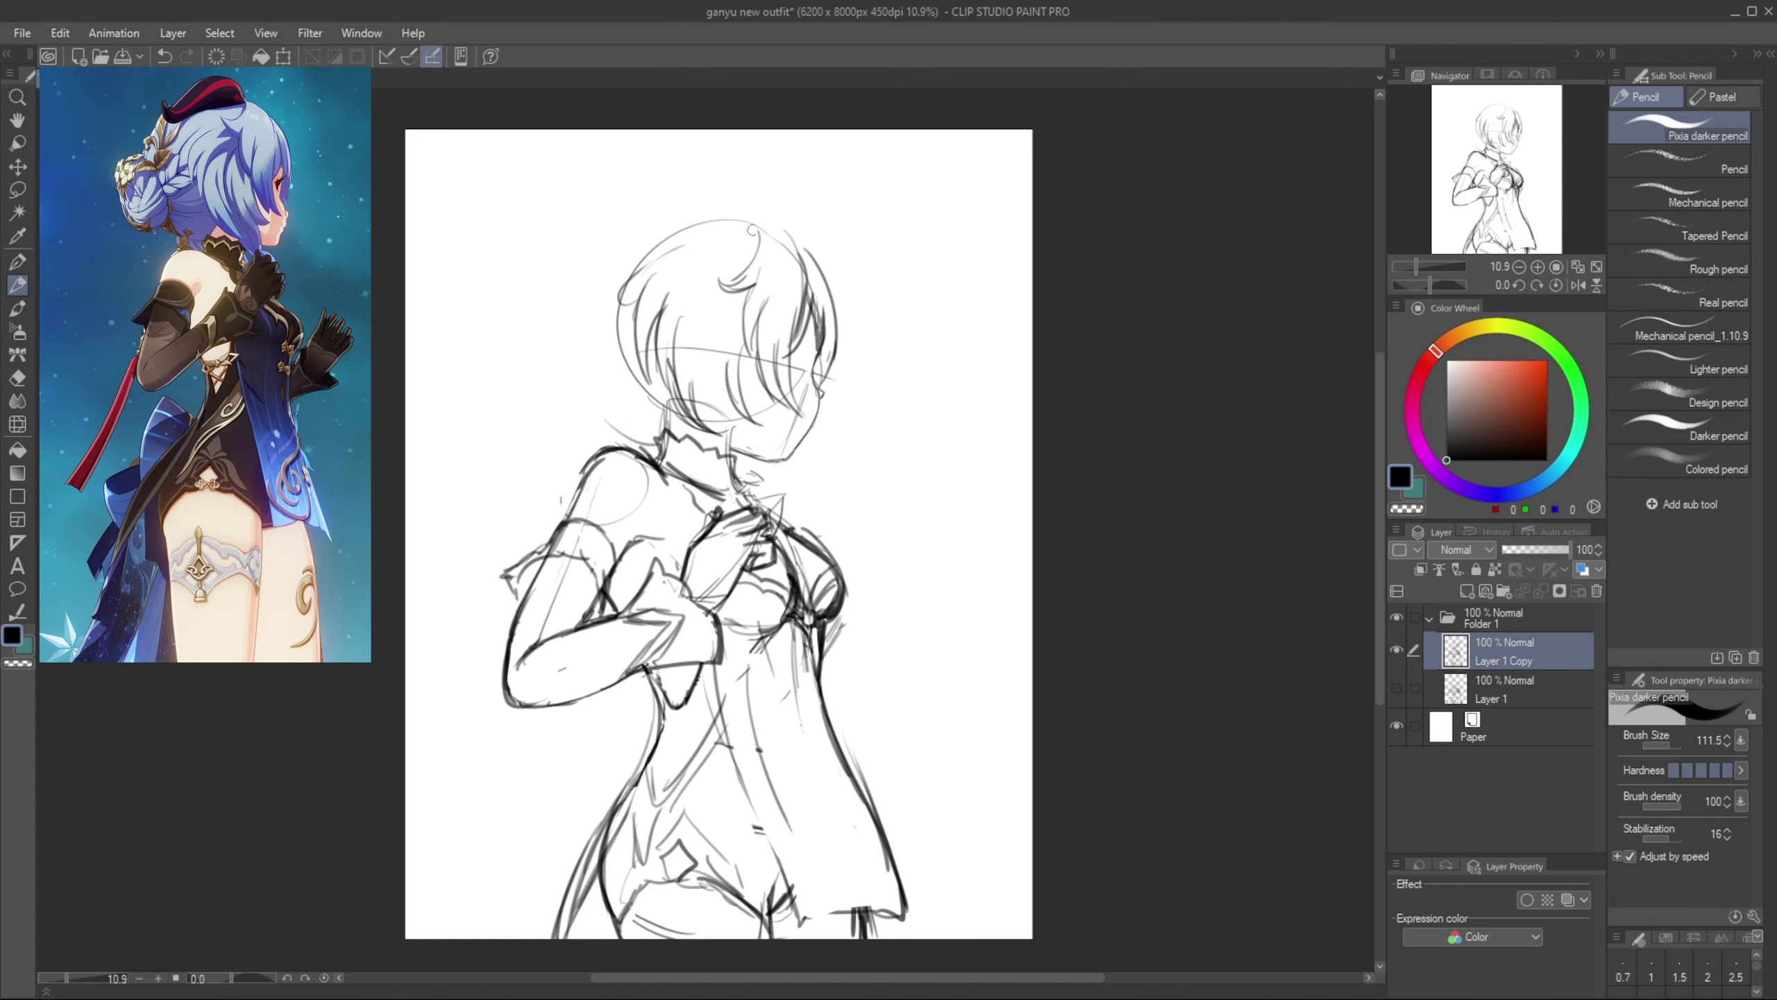
{"action": "key", "text": "ctrl+z"}
{"action": "left_click_drag", "start_coordinate": [678, 237], "coordinate": [623, 330]}
{"action": "left_click_drag", "start_coordinate": [710, 214], "coordinate": [720, 283]}
Sketch a twisted hair lock hanging from beside the jaw down to the raised hand, redoing the first strokes
{"action": "left_click_drag", "start_coordinate": [728, 434], "coordinate": [739, 494]}
{"action": "left_click_drag", "start_coordinate": [741, 483], "coordinate": [717, 518]}
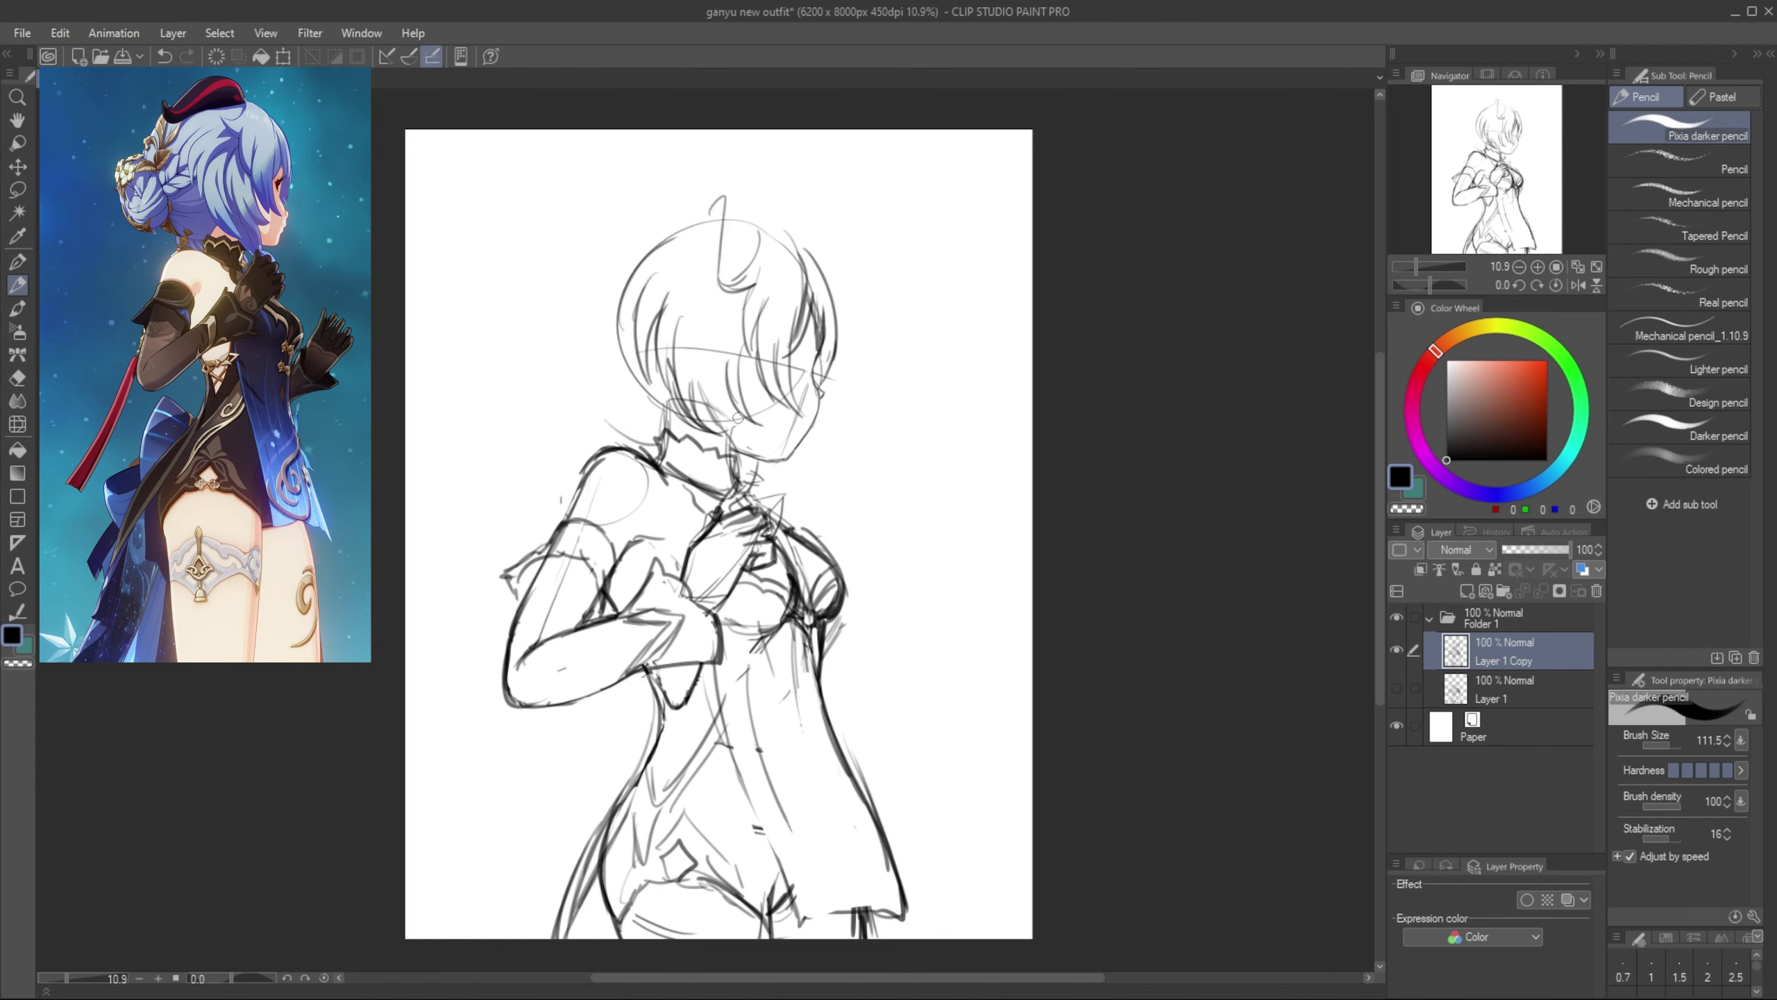
{"action": "left_click_drag", "start_coordinate": [737, 418], "coordinate": [745, 479]}
{"action": "left_click_drag", "start_coordinate": [727, 407], "coordinate": [718, 517]}
{"action": "key", "text": "ctrl+z"}
{"action": "key", "text": "ctrl+z"}
{"action": "key", "text": "ctrl+z"}
{"action": "left_click_drag", "start_coordinate": [733, 433], "coordinate": [746, 505]}
{"action": "left_click_drag", "start_coordinate": [743, 396], "coordinate": [762, 506]}
{"action": "left_click_drag", "start_coordinate": [749, 424], "coordinate": [797, 485]}
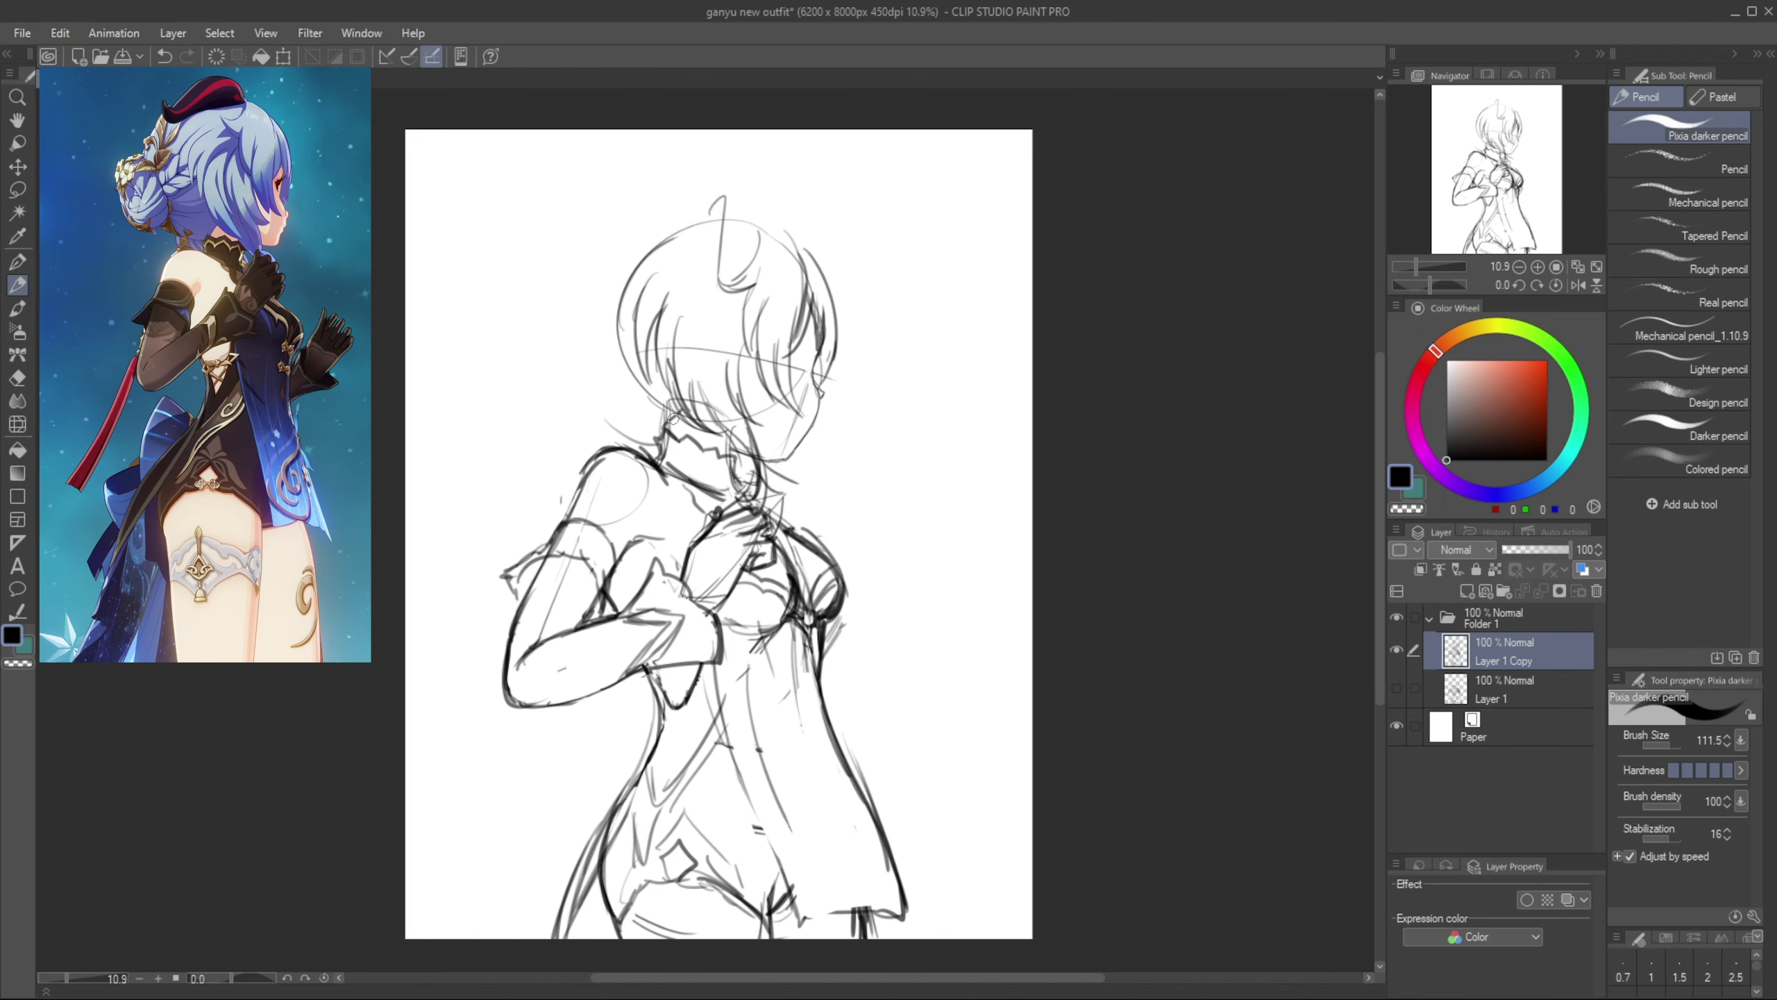
Sketch an oval hair bun behind the head and the hair contours linking it to the nape and crown
{"action": "mouse_move", "coordinate": [655, 438]}
{"action": "left_mouse_down"}
{"action": "mouse_move", "coordinate": [552, 330]}
{"action": "mouse_move", "coordinate": [591, 409]}
{"action": "left_mouse_up"}
{"action": "left_click_drag", "start_coordinate": [532, 321], "coordinate": [588, 416]}
{"action": "key", "text": "ctrl+z"}
{"action": "key", "text": "ctrl+z"}
{"action": "key", "text": "ctrl+z"}
{"action": "key", "text": "ctrl+z"}
{"action": "mouse_move", "coordinate": [561, 309]}
{"action": "left_mouse_down"}
{"action": "mouse_move", "coordinate": [558, 413]}
{"action": "mouse_move", "coordinate": [597, 408]}
{"action": "left_mouse_up"}
{"action": "mouse_move", "coordinate": [595, 324]}
{"action": "left_mouse_down"}
{"action": "mouse_move", "coordinate": [569, 301]}
{"action": "mouse_move", "coordinate": [666, 201]}
{"action": "mouse_move", "coordinate": [625, 220]}
{"action": "left_mouse_up"}
{"action": "key", "text": "ctrl+z"}
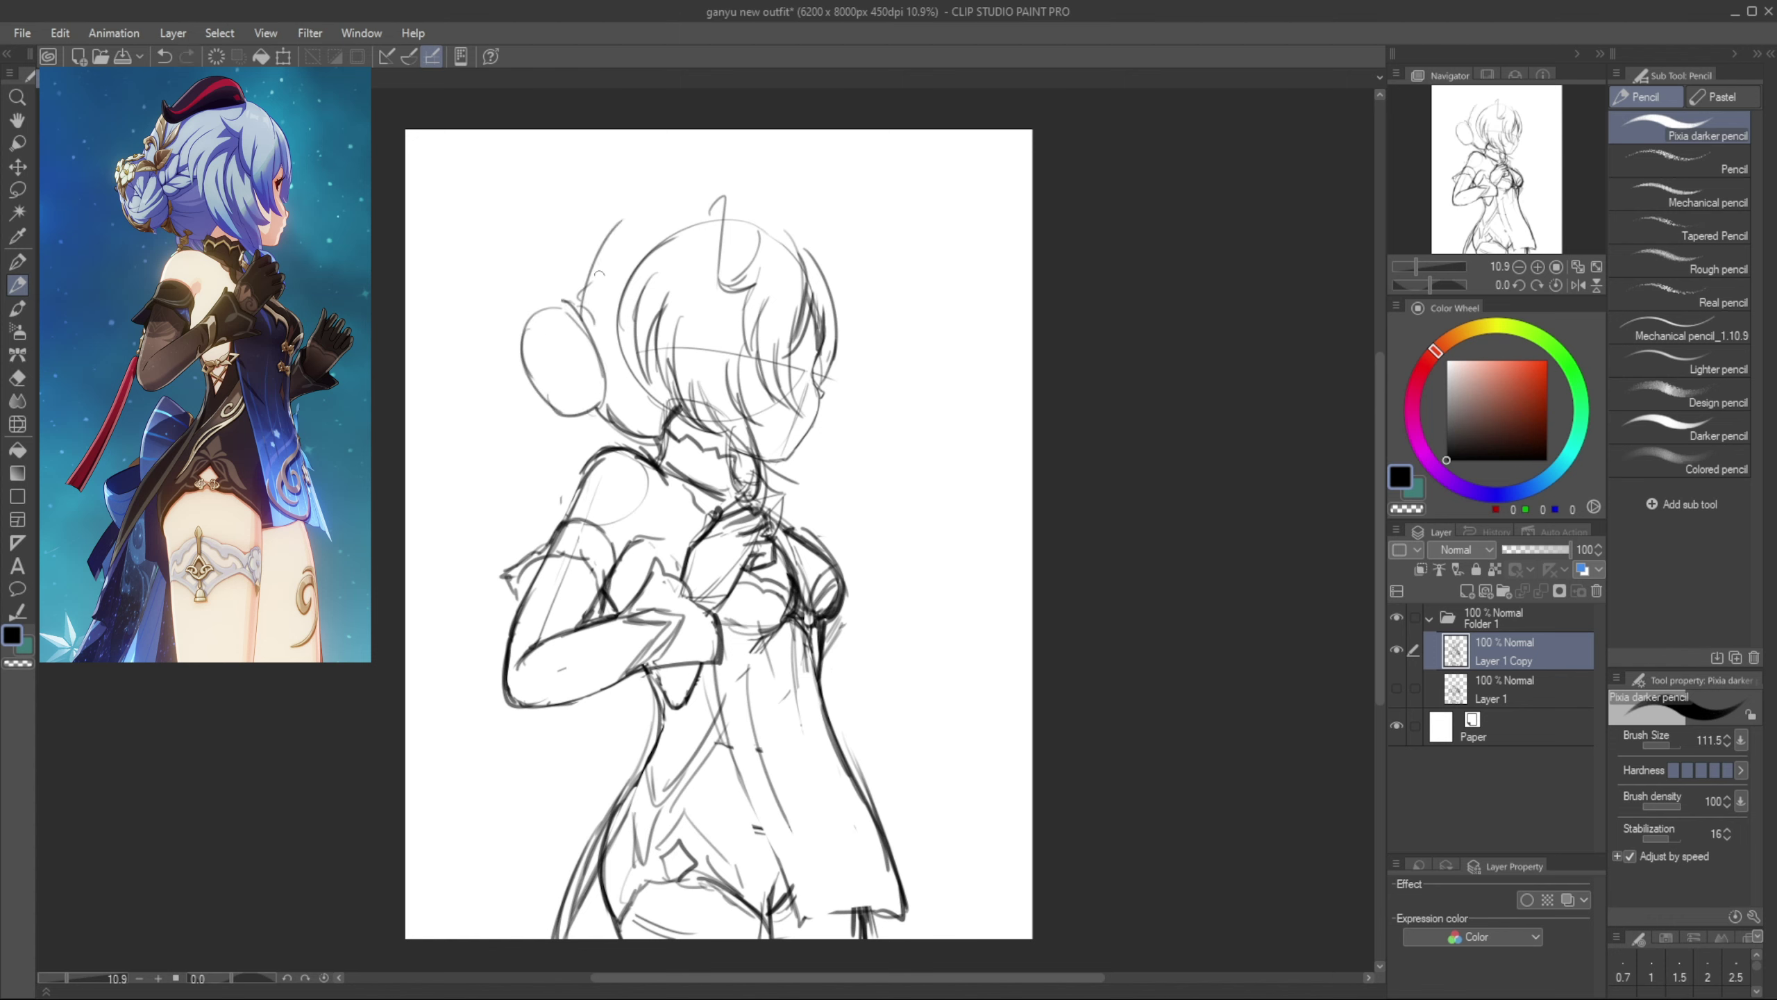
Draw the curved horn sweeping back from the crown and complete the hair contour beneath it
{"action": "mouse_move", "coordinate": [592, 284]}
{"action": "left_mouse_down"}
{"action": "mouse_move", "coordinate": [658, 189]}
{"action": "mouse_move", "coordinate": [576, 207]}
{"action": "left_mouse_up"}
{"action": "key", "text": "ctrl+z"}
{"action": "mouse_move", "coordinate": [730, 201]}
{"action": "left_mouse_down"}
{"action": "mouse_move", "coordinate": [559, 213]}
{"action": "mouse_move", "coordinate": [725, 192]}
{"action": "mouse_move", "coordinate": [704, 166]}
{"action": "mouse_move", "coordinate": [599, 196]}
{"action": "mouse_move", "coordinate": [616, 189]}
{"action": "left_mouse_up"}
{"action": "key", "text": "ctrl+z"}
{"action": "key", "text": "ctrl+z"}
{"action": "mouse_move", "coordinate": [649, 166]}
{"action": "left_mouse_down"}
{"action": "mouse_move", "coordinate": [596, 220]}
{"action": "mouse_move", "coordinate": [565, 222]}
{"action": "mouse_move", "coordinate": [625, 243]}
{"action": "mouse_move", "coordinate": [665, 228]}
{"action": "mouse_move", "coordinate": [726, 160]}
{"action": "left_mouse_up"}
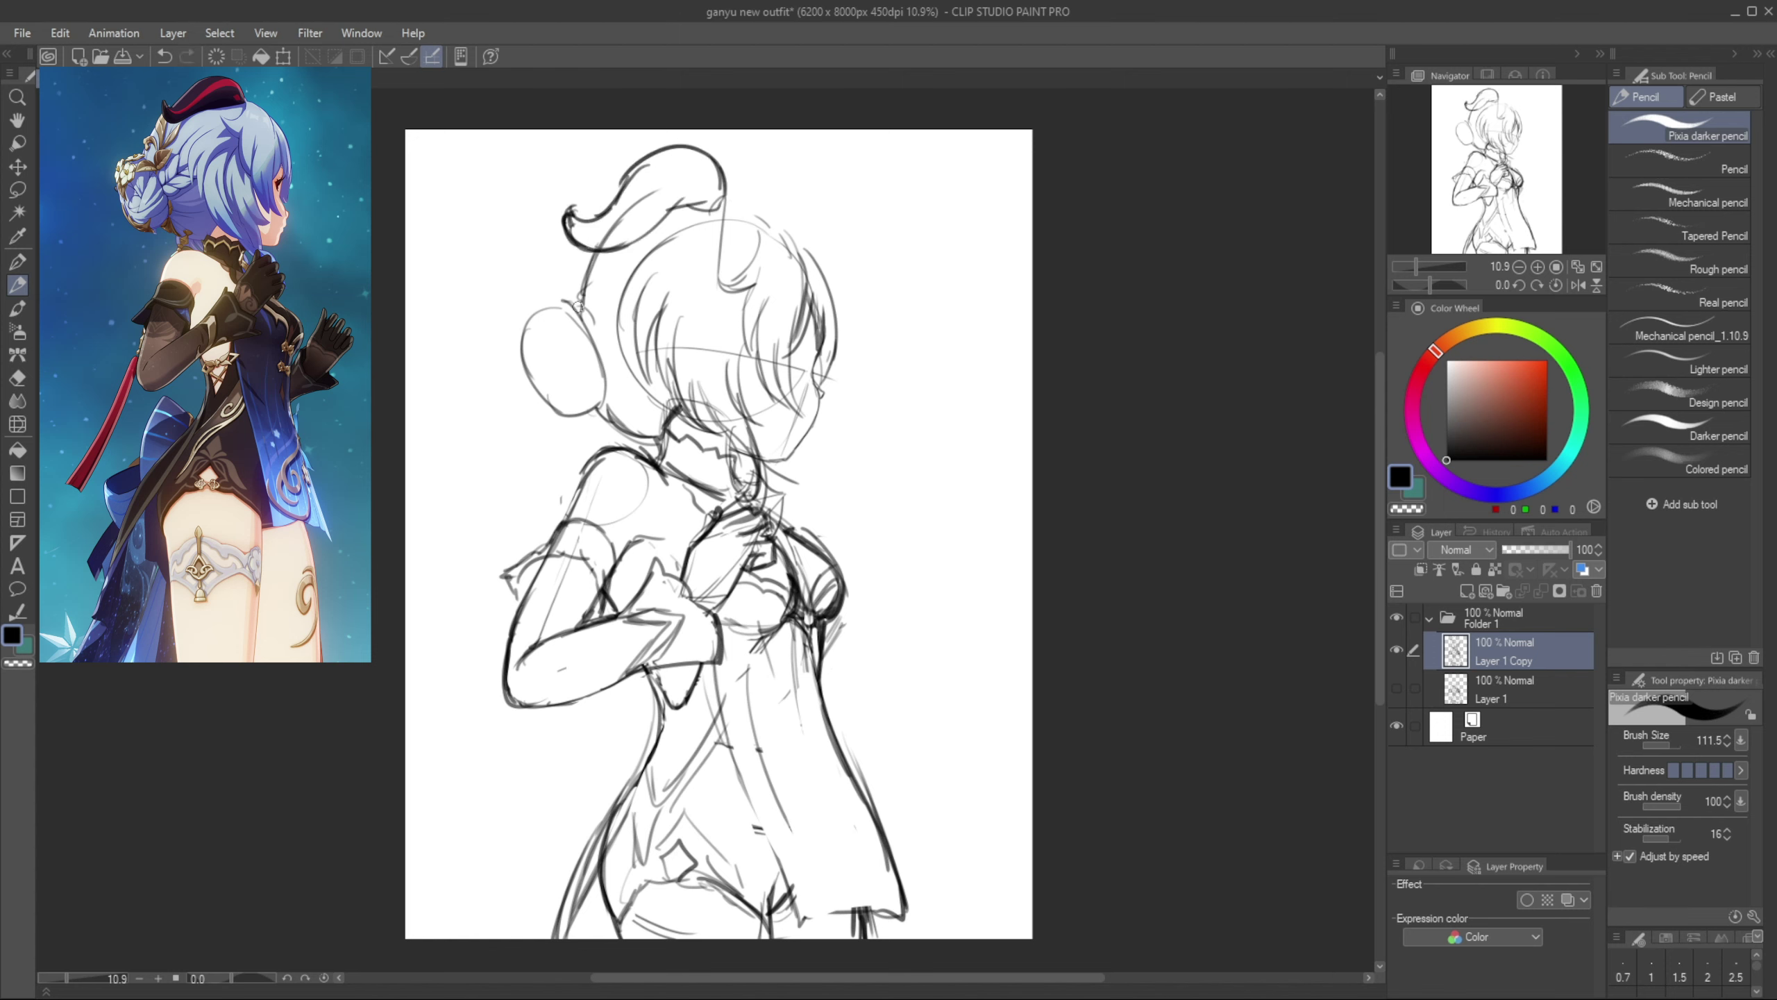
Add braid lines inside the hair bun and sketch the top contour of the hair in front of the horn
{"action": "mouse_move", "coordinate": [580, 320]}
{"action": "left_mouse_down"}
{"action": "mouse_move", "coordinate": [554, 382]}
{"action": "mouse_move", "coordinate": [542, 300]}
{"action": "mouse_move", "coordinate": [610, 412]}
{"action": "mouse_move", "coordinate": [611, 324]}
{"action": "left_mouse_up"}
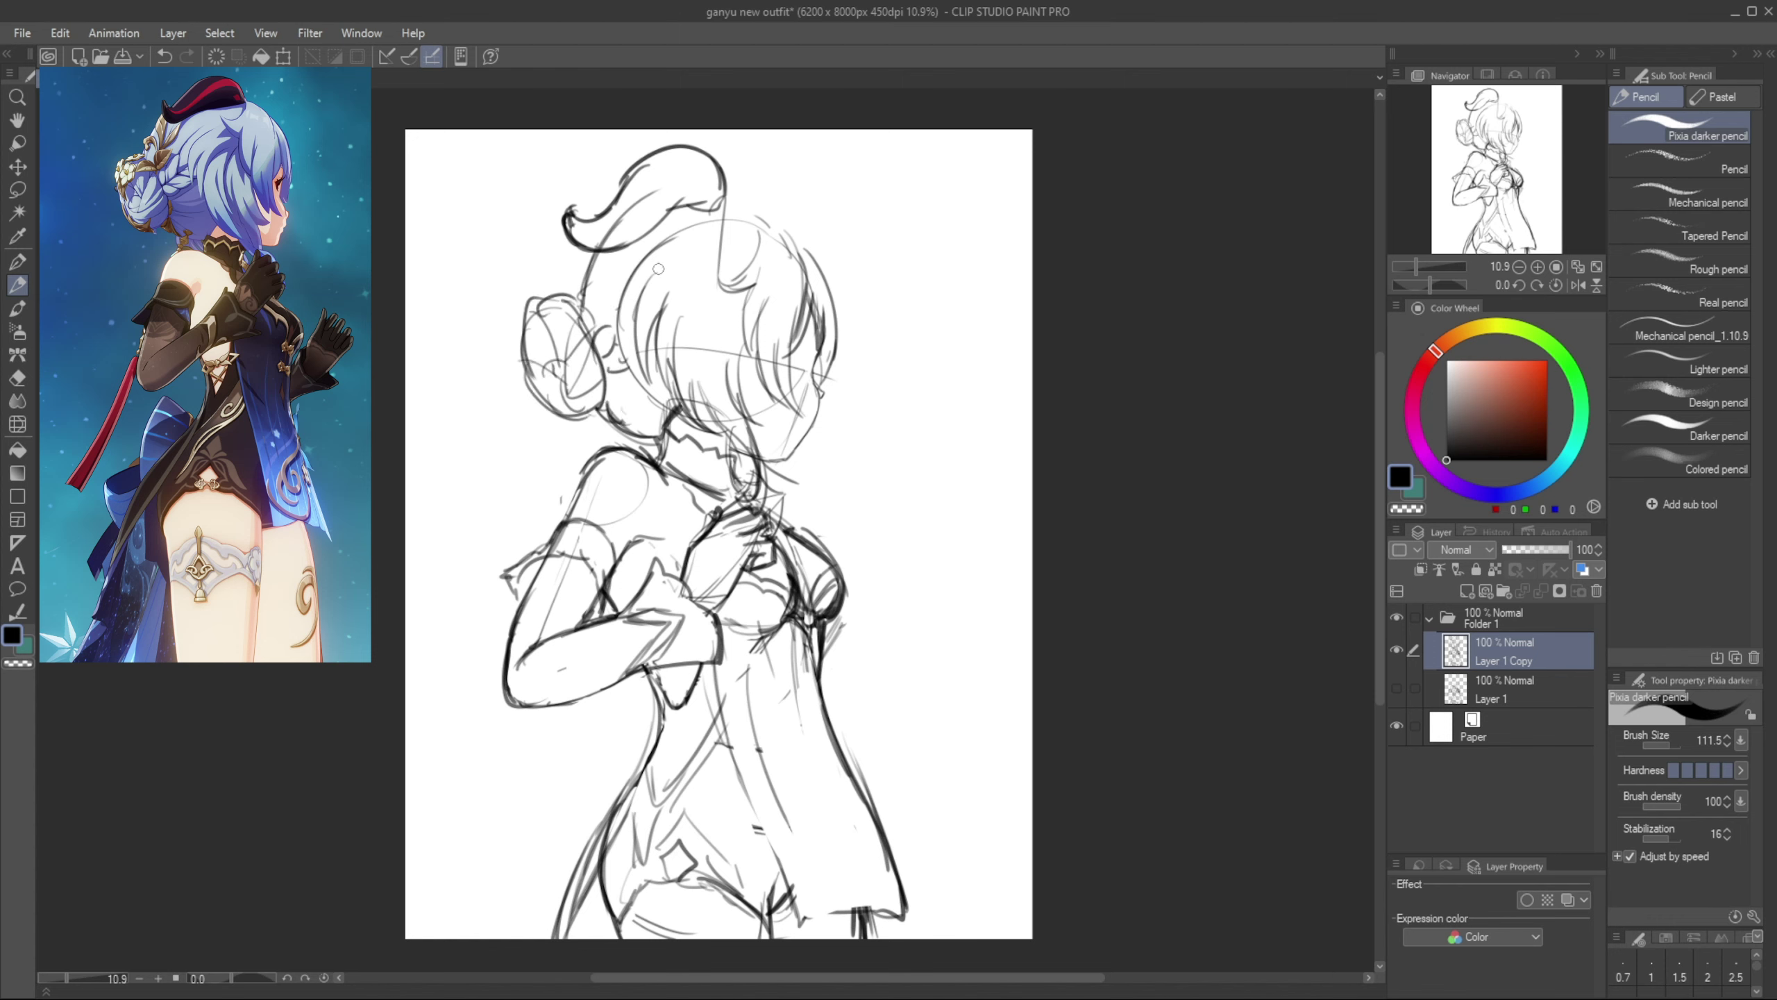
{"action": "left_click_drag", "start_coordinate": [727, 181], "coordinate": [765, 194]}
{"action": "mouse_move", "coordinate": [731, 179]}
{"action": "left_mouse_down"}
{"action": "mouse_move", "coordinate": [784, 226]}
{"action": "mouse_move", "coordinate": [799, 278]}
{"action": "mouse_move", "coordinate": [790, 234]}
{"action": "mouse_move", "coordinate": [823, 274]}
{"action": "mouse_move", "coordinate": [530, 240]}
{"action": "mouse_move", "coordinate": [796, 246]}
{"action": "mouse_move", "coordinate": [789, 224]}
{"action": "left_mouse_up"}
{"action": "key", "text": "ctrl+z"}
Shift the horn slightly lower onto the head and rework the hair line at the nape
{"action": "key", "text": "m"}
{"action": "key", "text": "ctrl+d"}
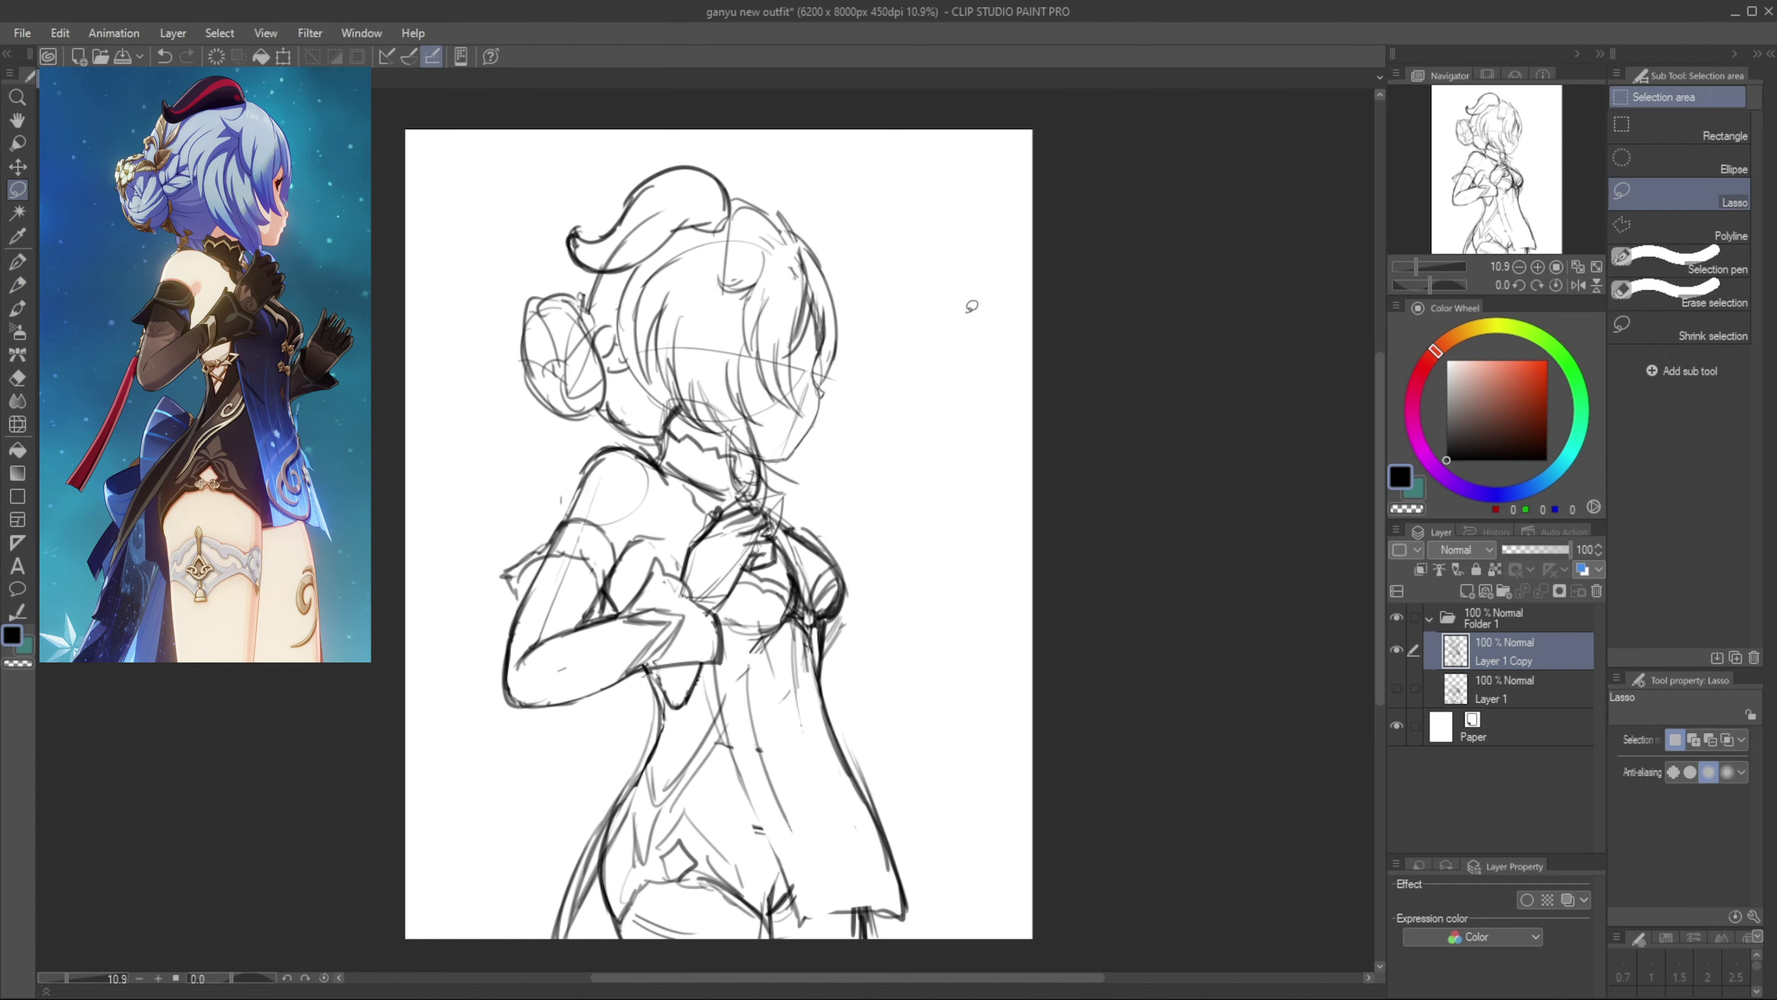
{"action": "key", "text": "p"}
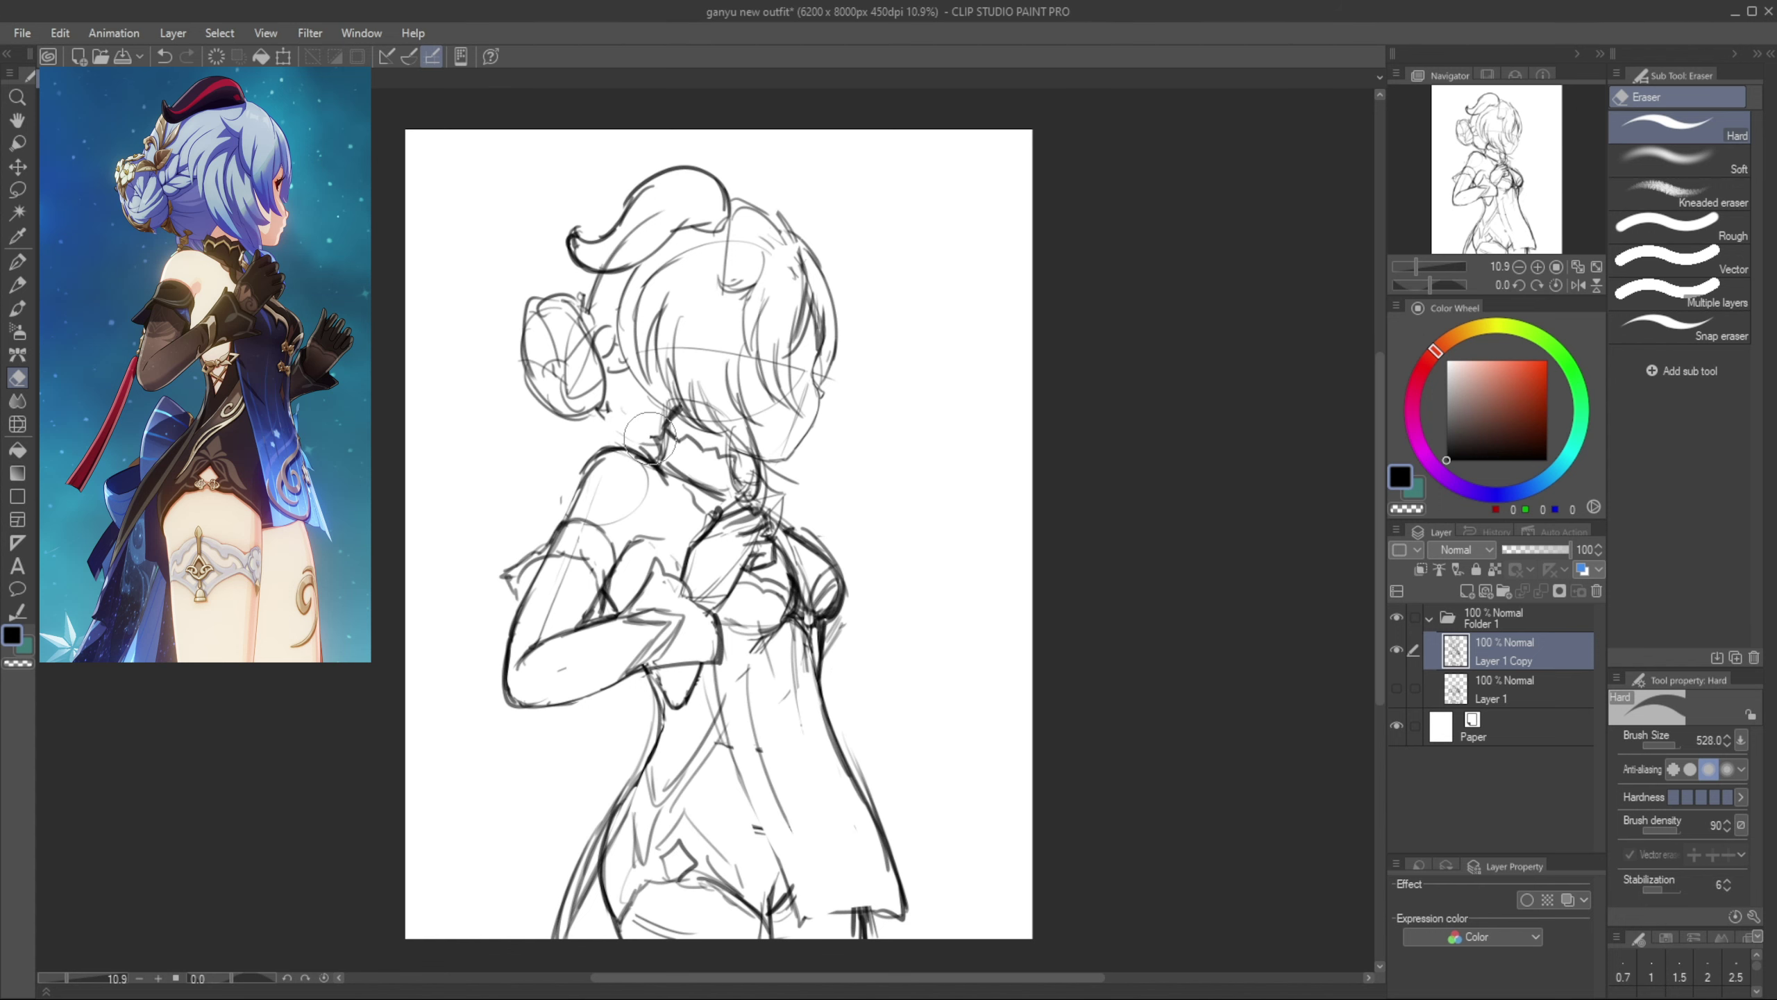
{"action": "left_click_drag", "start_coordinate": [624, 425], "coordinate": [655, 433]}
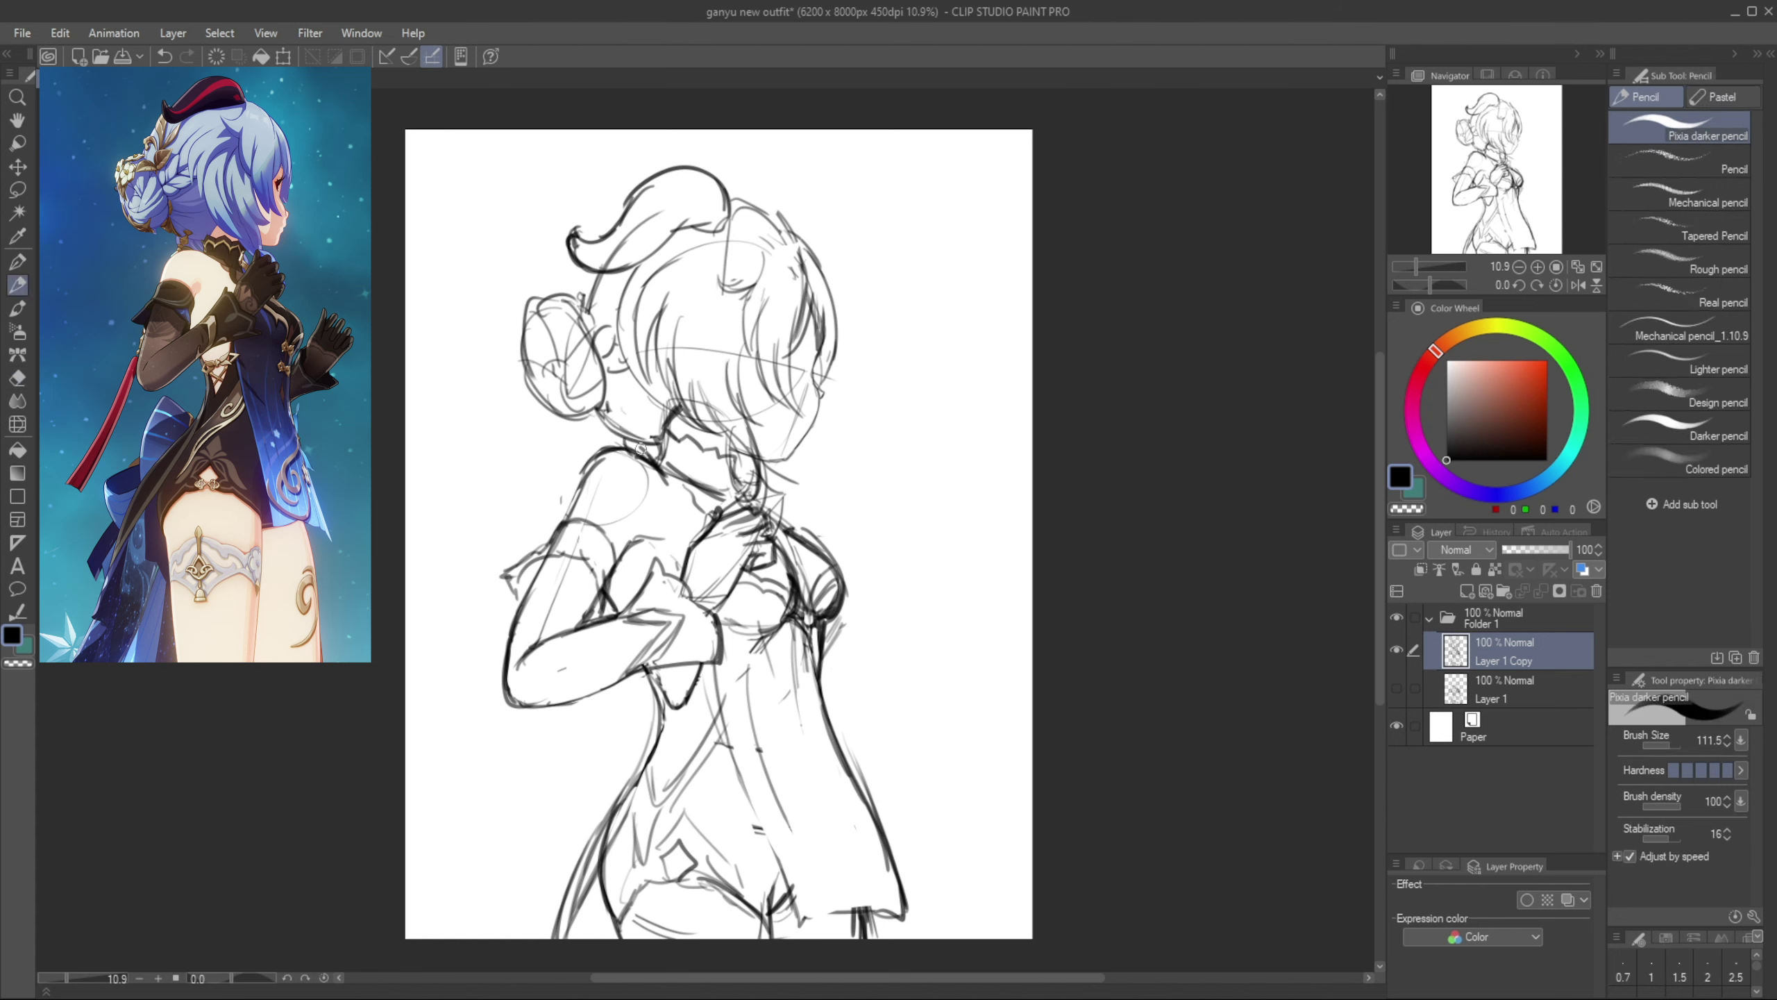
Transform the whole character sketch, scaling it down slightly to about 94% of its height
{"action": "key", "text": "ctrl+t"}
{"action": "left_click_drag", "start_coordinate": [810, 463], "coordinate": [812, 440]}
{"action": "left_click_drag", "start_coordinate": [503, 144], "coordinate": [520, 181]}
{"action": "left_click_drag", "start_coordinate": [912, 146], "coordinate": [897, 191]}
{"action": "left_click_drag", "start_coordinate": [520, 181], "coordinate": [535, 190]}
{"action": "key", "text": "Return"}
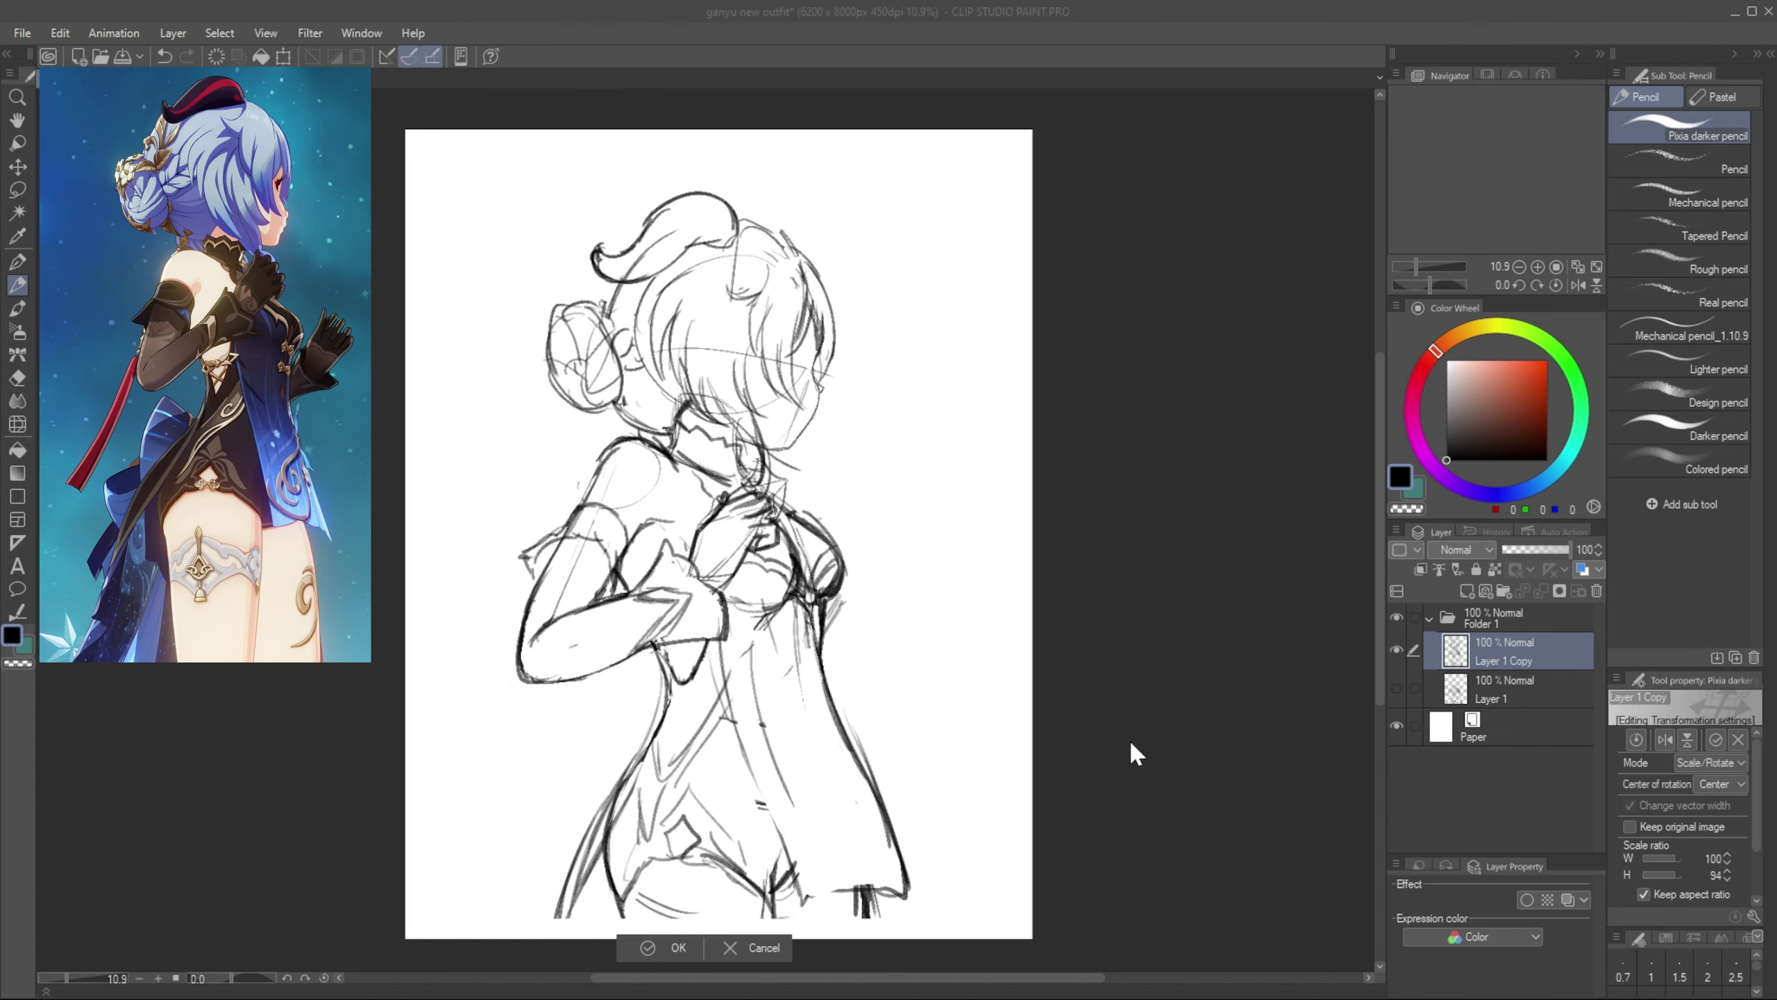
{"action": "key", "text": "Return"}
Move the whole character sketch up and slightly to the left on the canvas
{"action": "key", "text": "ctrl+t"}
{"action": "left_click_drag", "start_coordinate": [824, 797], "coordinate": [808, 766]}
{"action": "left_click", "coordinate": [670, 918]}
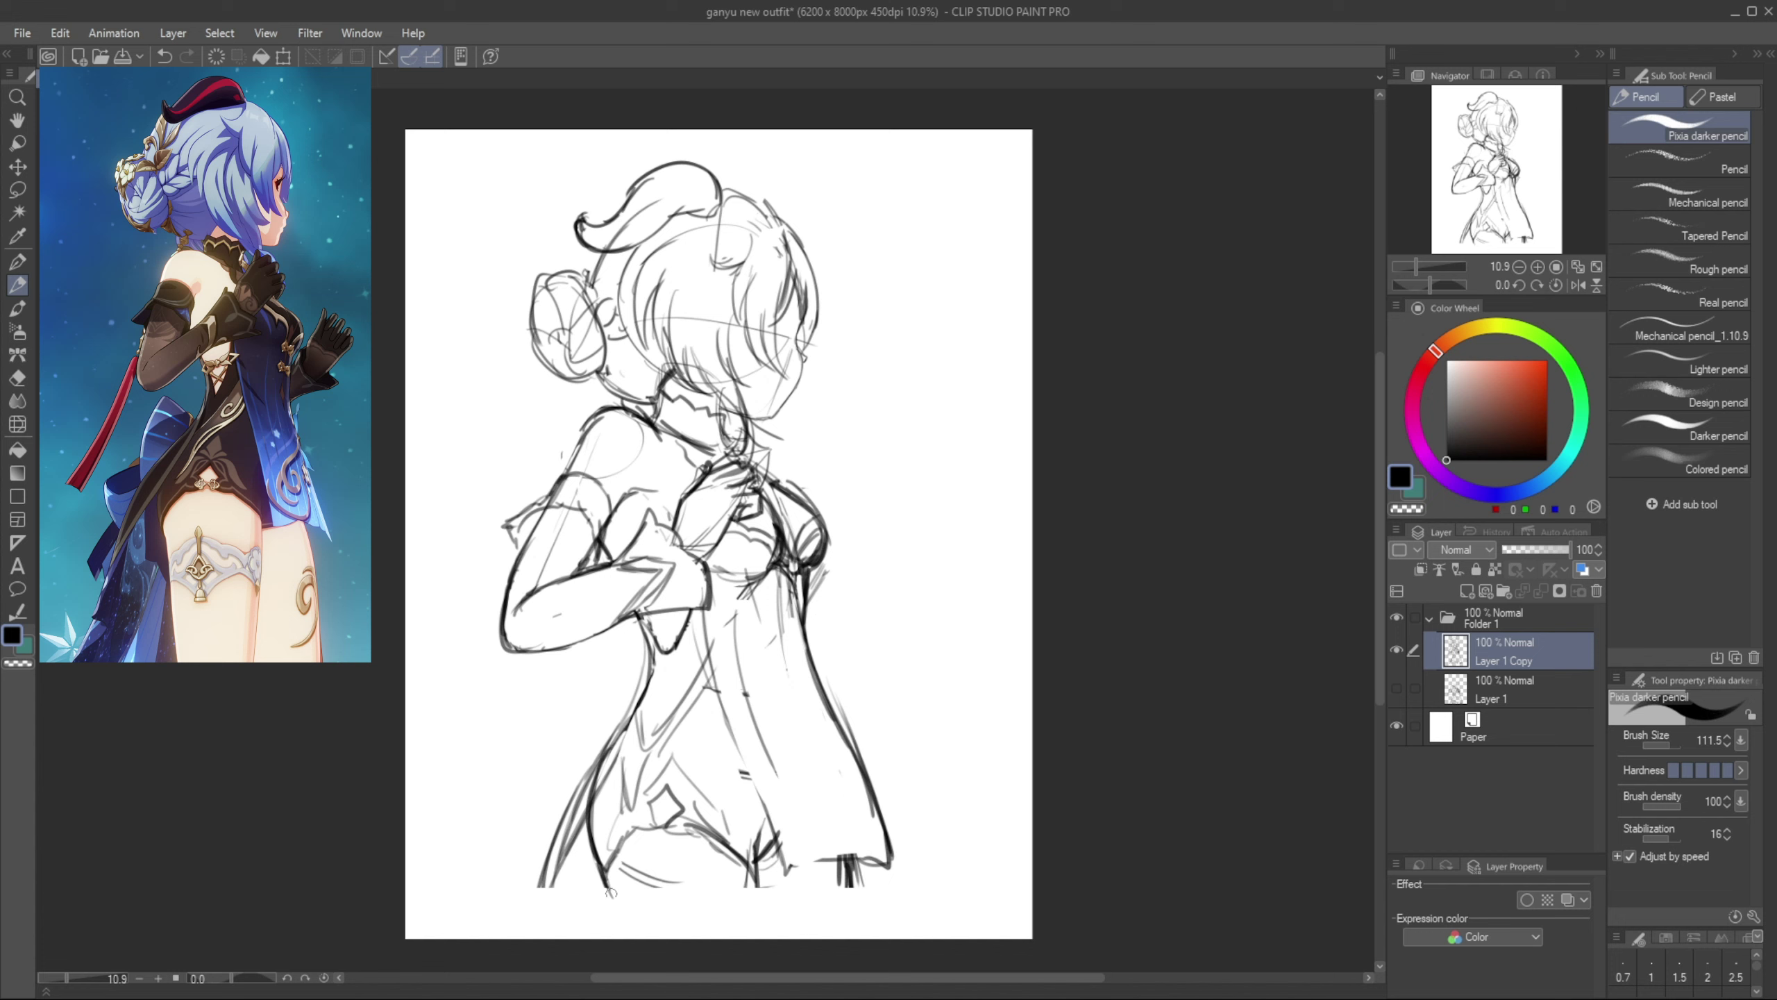
Extend both thighs down to the canvas's lower edge and clean up the lines around the thigh band
{"action": "left_click_drag", "start_coordinate": [607, 882], "coordinate": [620, 939]}
{"action": "left_click_drag", "start_coordinate": [754, 868], "coordinate": [770, 940]}
{"action": "left_click_drag", "start_coordinate": [854, 884], "coordinate": [863, 939]}
{"action": "key", "text": "asciicircum"}
{"action": "key", "text": "e"}
{"action": "left_click_drag", "start_coordinate": [596, 858], "coordinate": [751, 934]}
{"action": "key", "text": "minus"}
{"action": "key", "text": "p"}
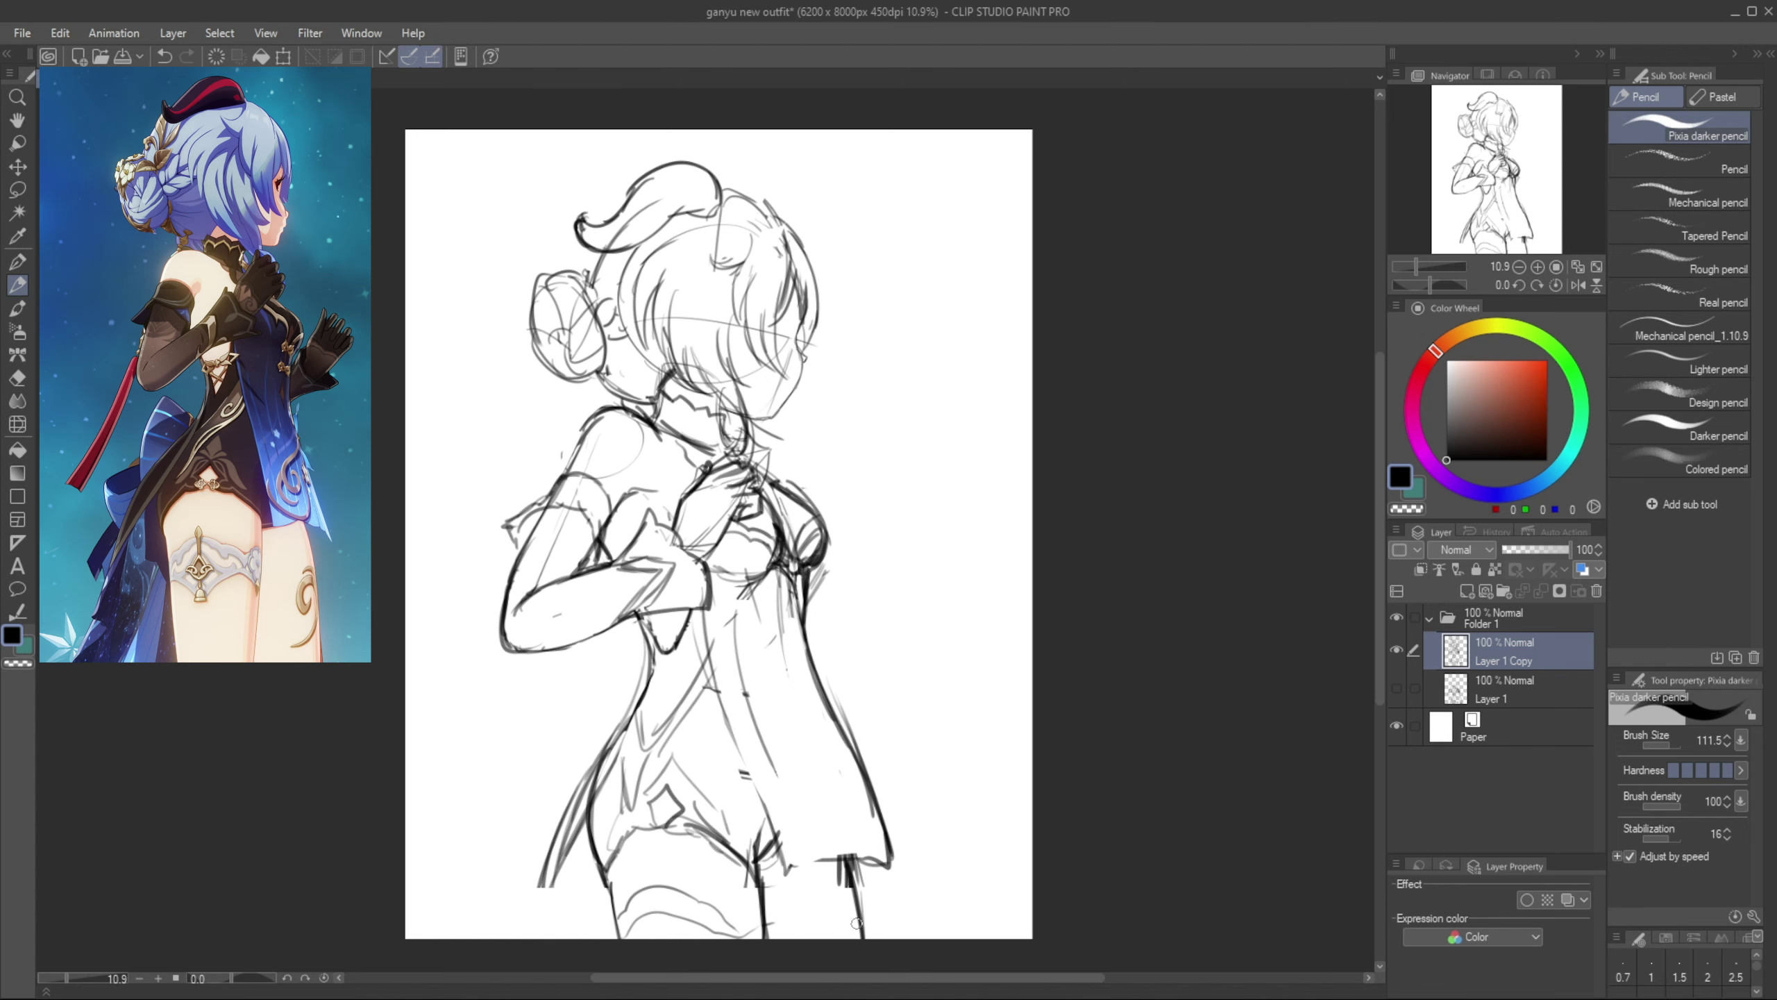
Crop the canvas on both sides of the character to a size of 4659 x 8000 px
{"action": "left_click", "coordinate": [60, 33]}
{"action": "left_click", "coordinate": [132, 585]}
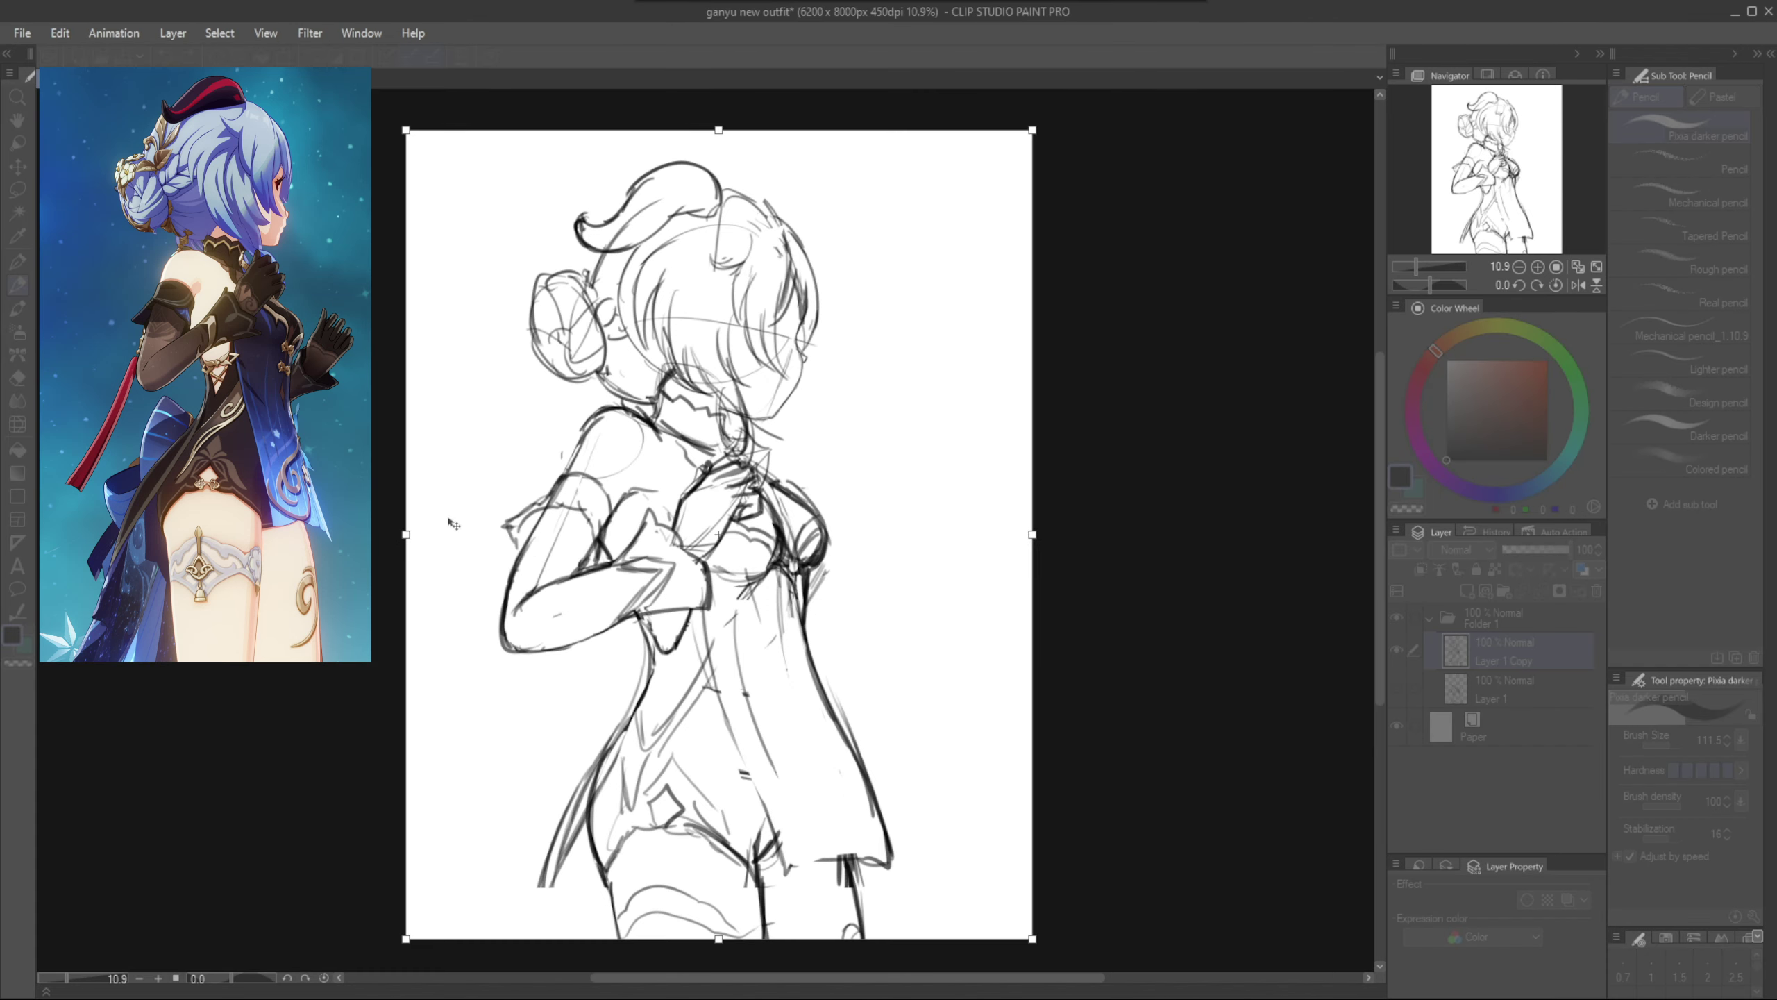
{"action": "left_click_drag", "start_coordinate": [406, 521], "coordinate": [455, 519]}
{"action": "left_click_drag", "start_coordinate": [1034, 502], "coordinate": [924, 554]}
{"action": "left_click_drag", "start_coordinate": [785, 588], "coordinate": [783, 588]}
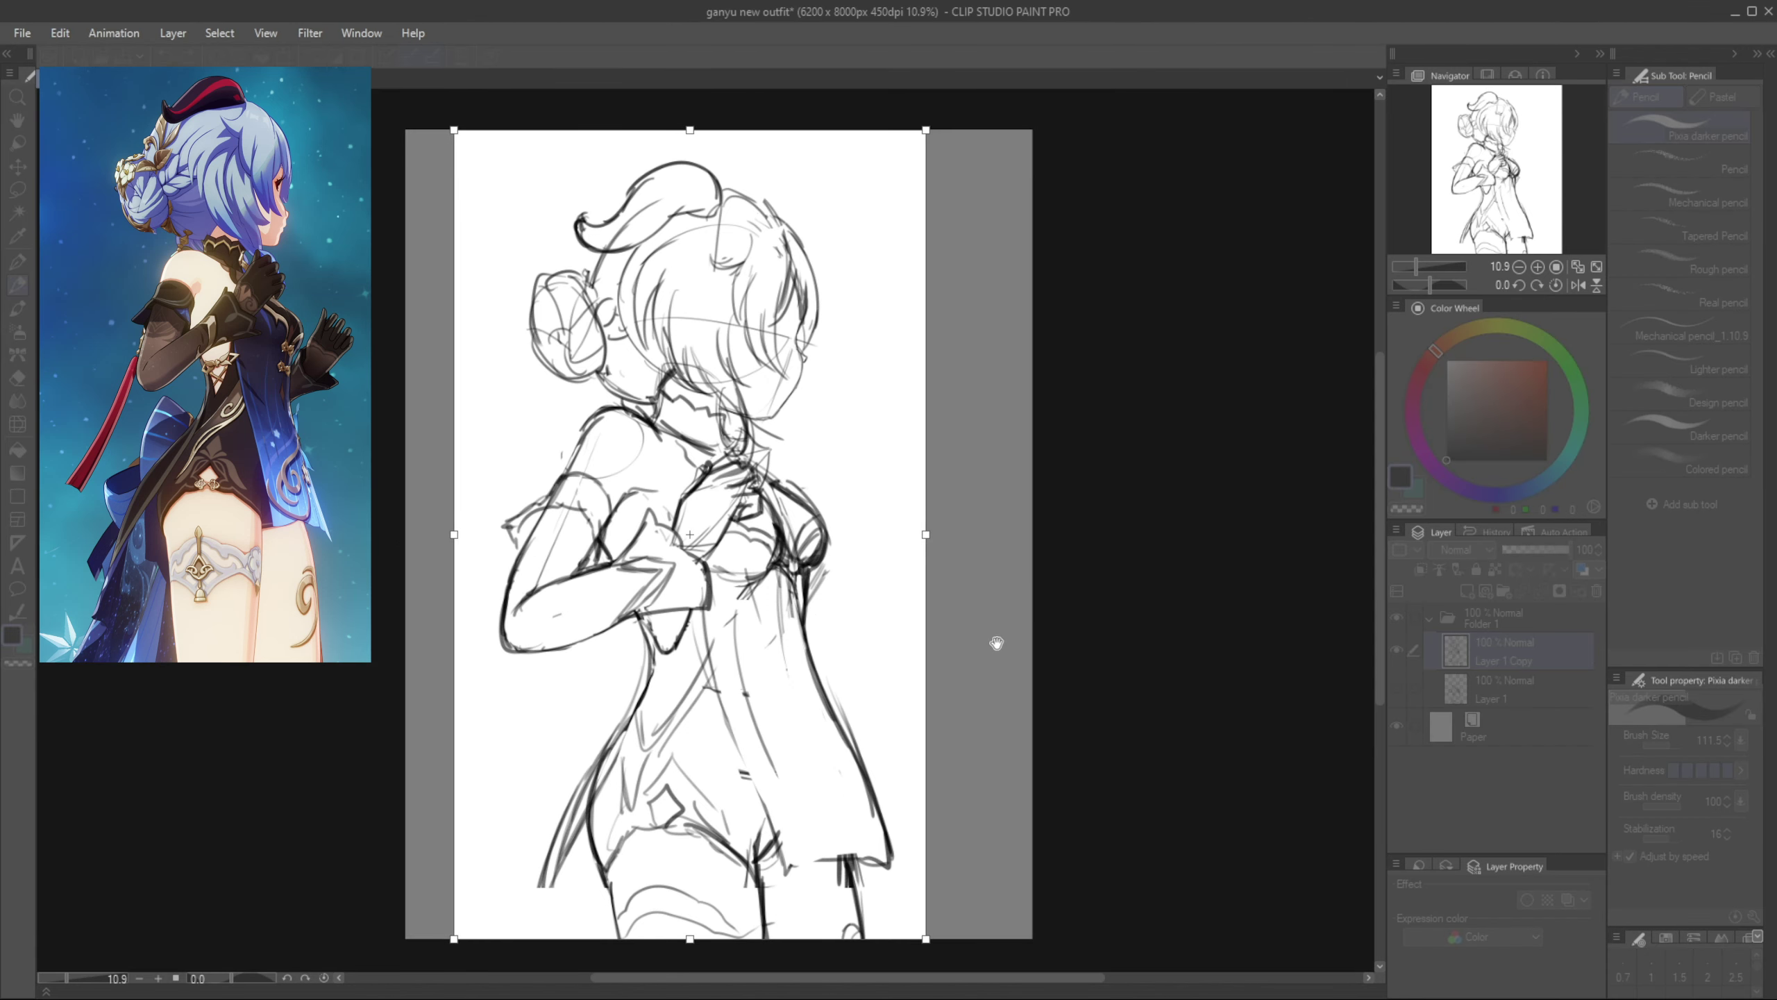
{"action": "key", "text": "Return"}
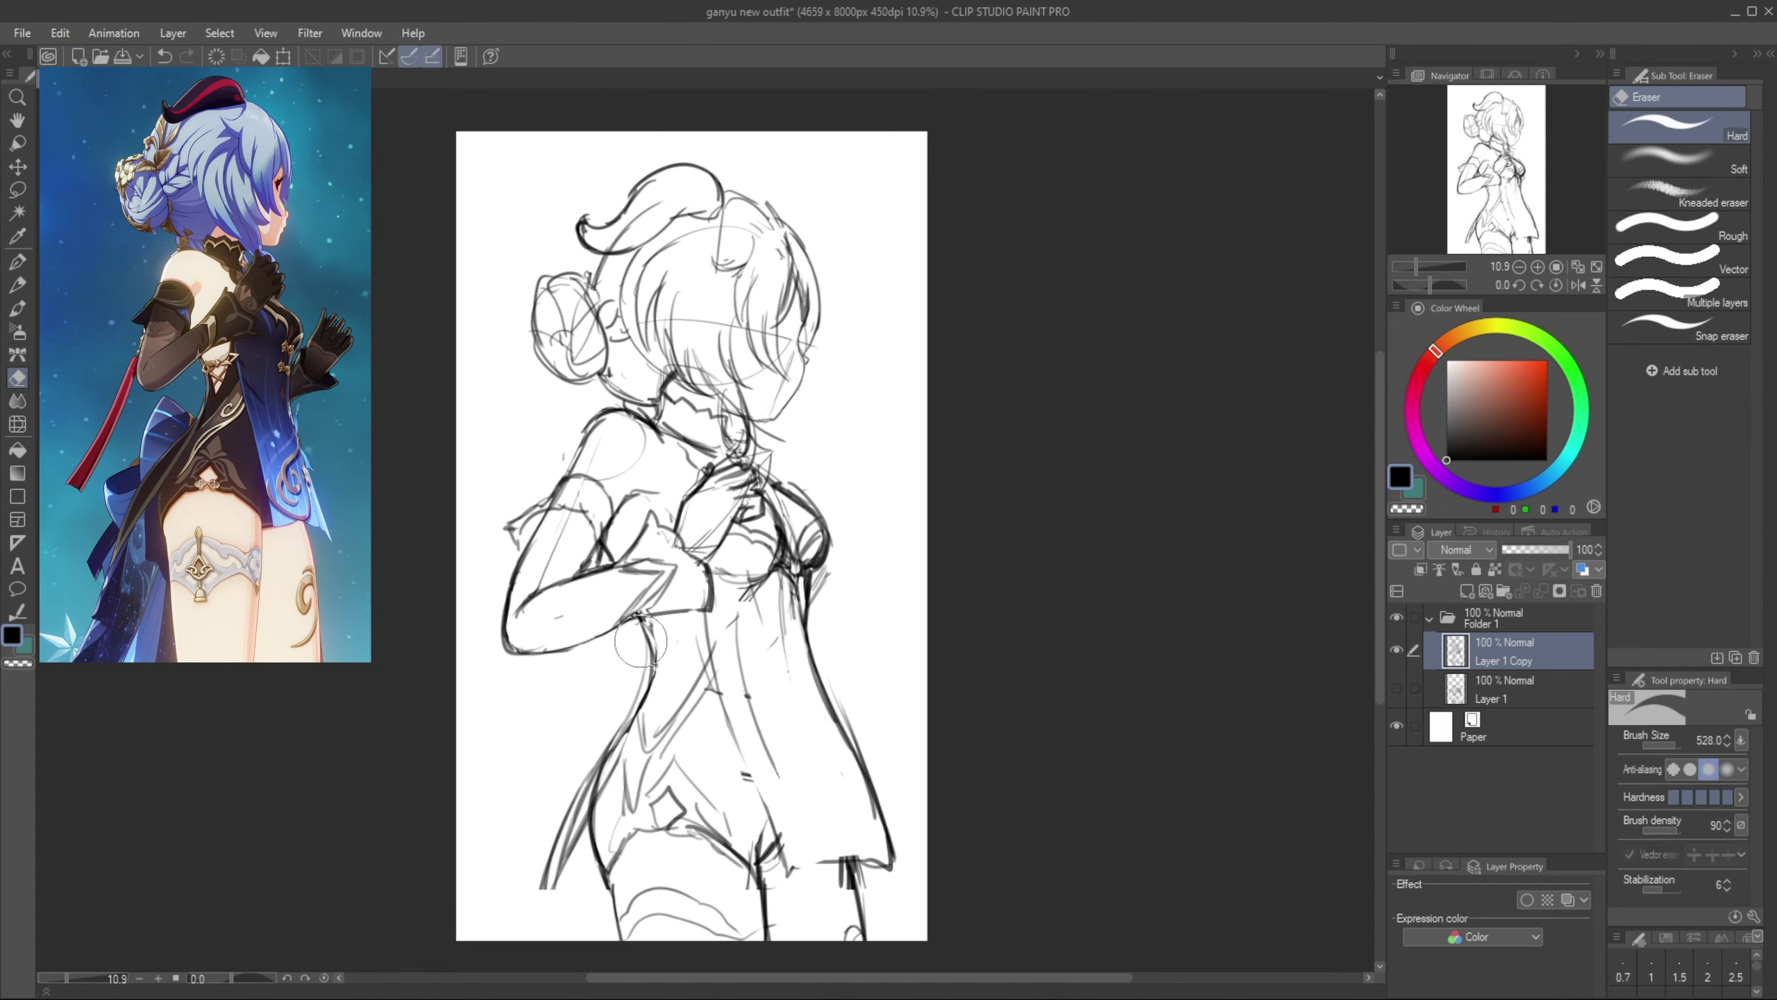
Lasso the near bent arm, rotate it, scale it to about 96% and shift it toward the torso
{"action": "key", "text": "ctrl+z"}
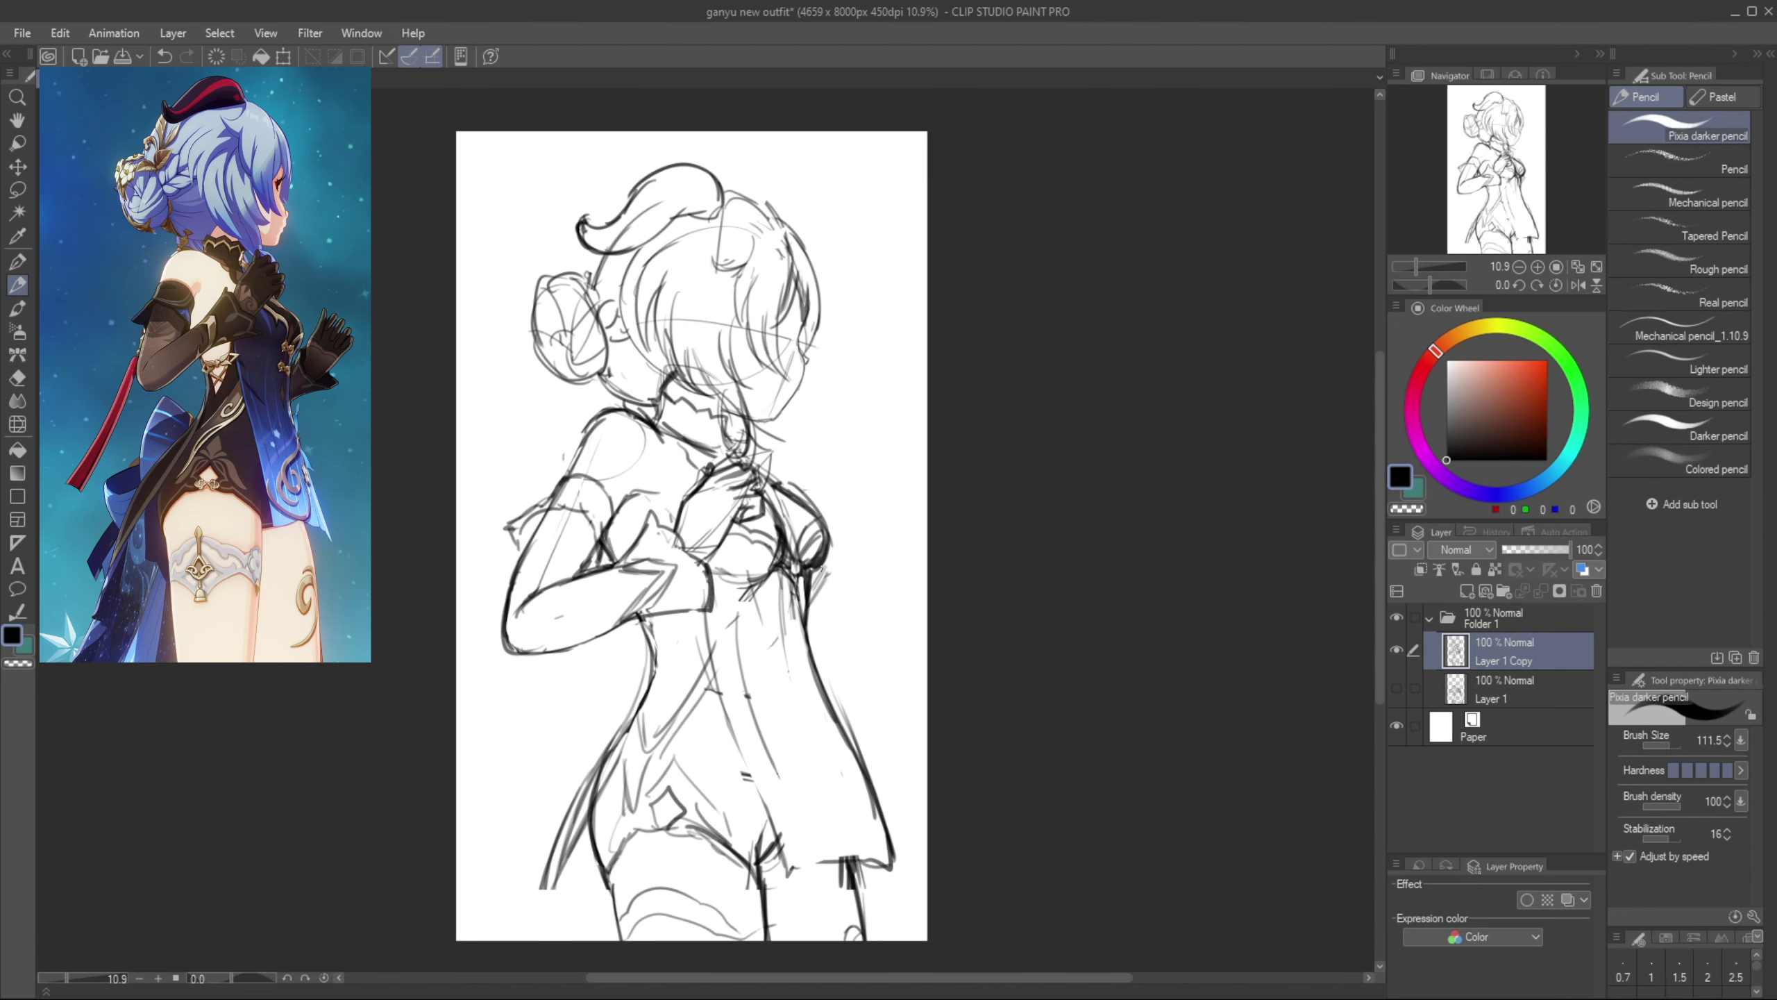
{"action": "key", "text": "m"}
{"action": "mouse_move", "coordinate": [678, 493]}
{"action": "left_mouse_down"}
{"action": "mouse_move", "coordinate": [643, 427]}
{"action": "mouse_move", "coordinate": [557, 673]}
{"action": "mouse_move", "coordinate": [722, 598]}
{"action": "mouse_move", "coordinate": [677, 498]}
{"action": "left_mouse_up"}
{"action": "key", "text": "ctrl+t"}
{"action": "mouse_move", "coordinate": [744, 666]}
{"action": "left_mouse_down"}
{"action": "mouse_move", "coordinate": [763, 638]}
{"action": "mouse_move", "coordinate": [749, 652]}
{"action": "left_mouse_up"}
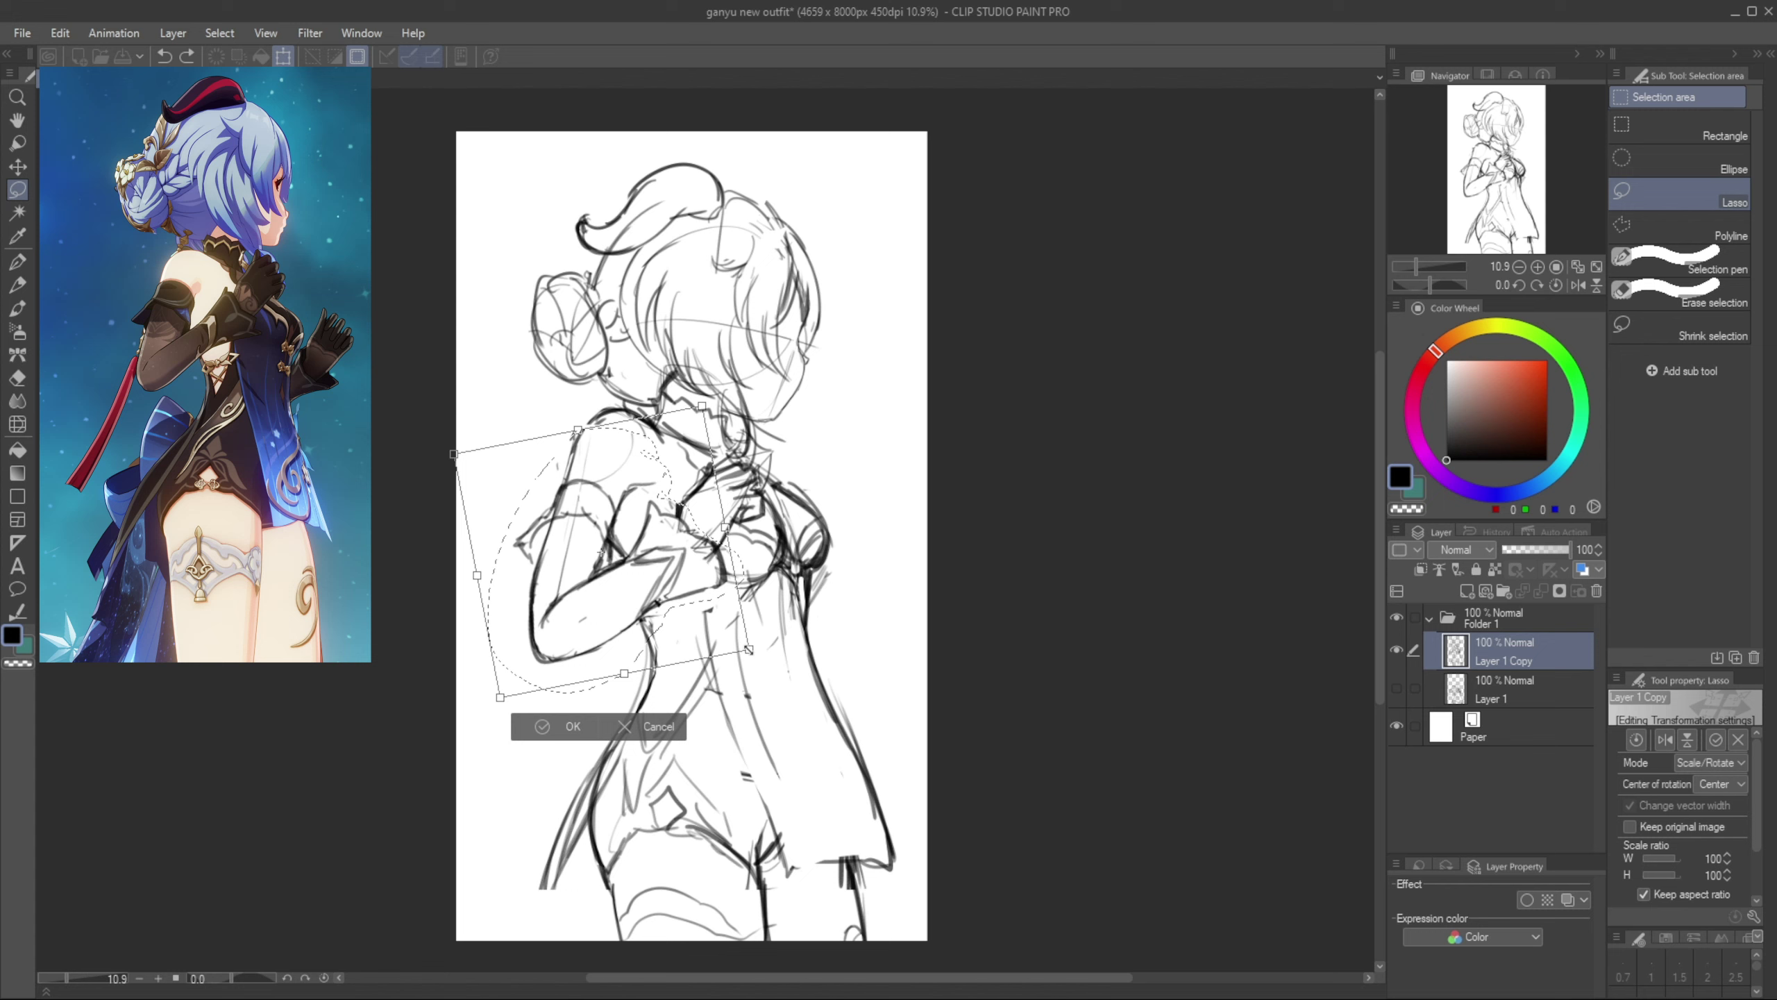
{"action": "left_click_drag", "start_coordinate": [664, 595], "coordinate": [672, 597]}
{"action": "left_click_drag", "start_coordinate": [601, 711], "coordinate": [607, 712]}
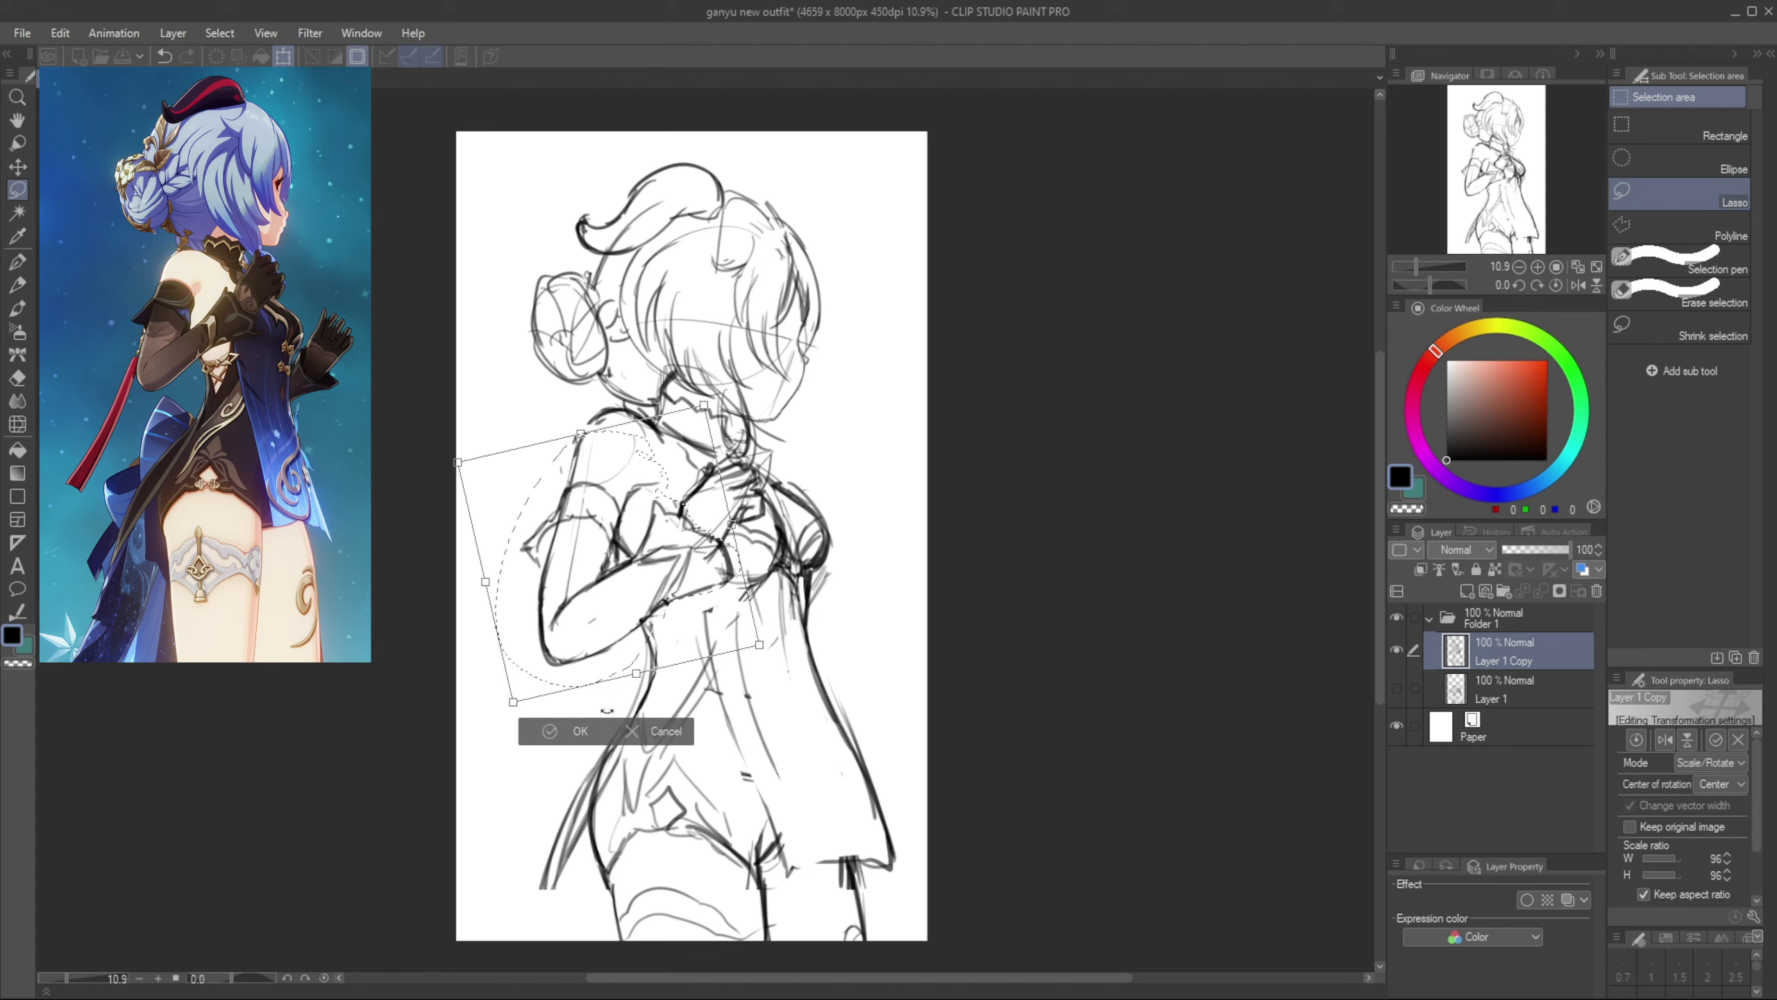
{"action": "key", "text": "Return"}
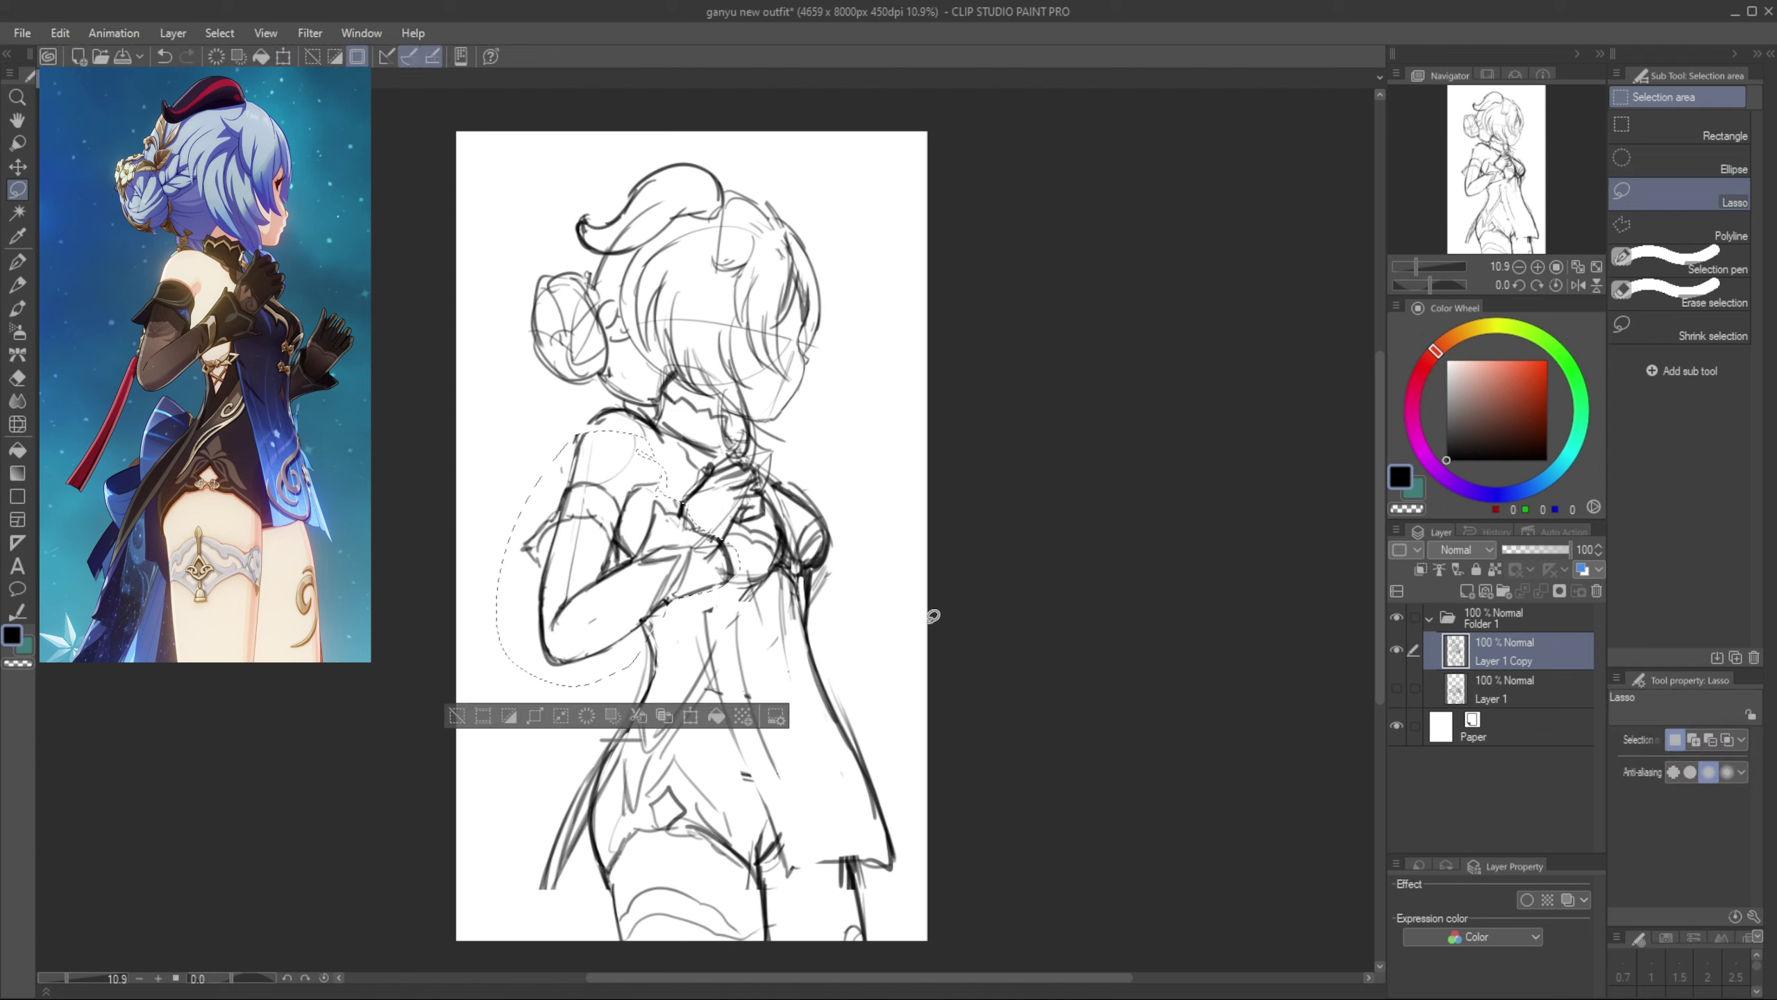
{"action": "key", "text": "ctrl+d"}
Reconnect the shoulder outline to the moved arm and redraw the waist and costume edge beneath the elbow
{"action": "key", "text": "p"}
{"action": "key", "text": "p"}
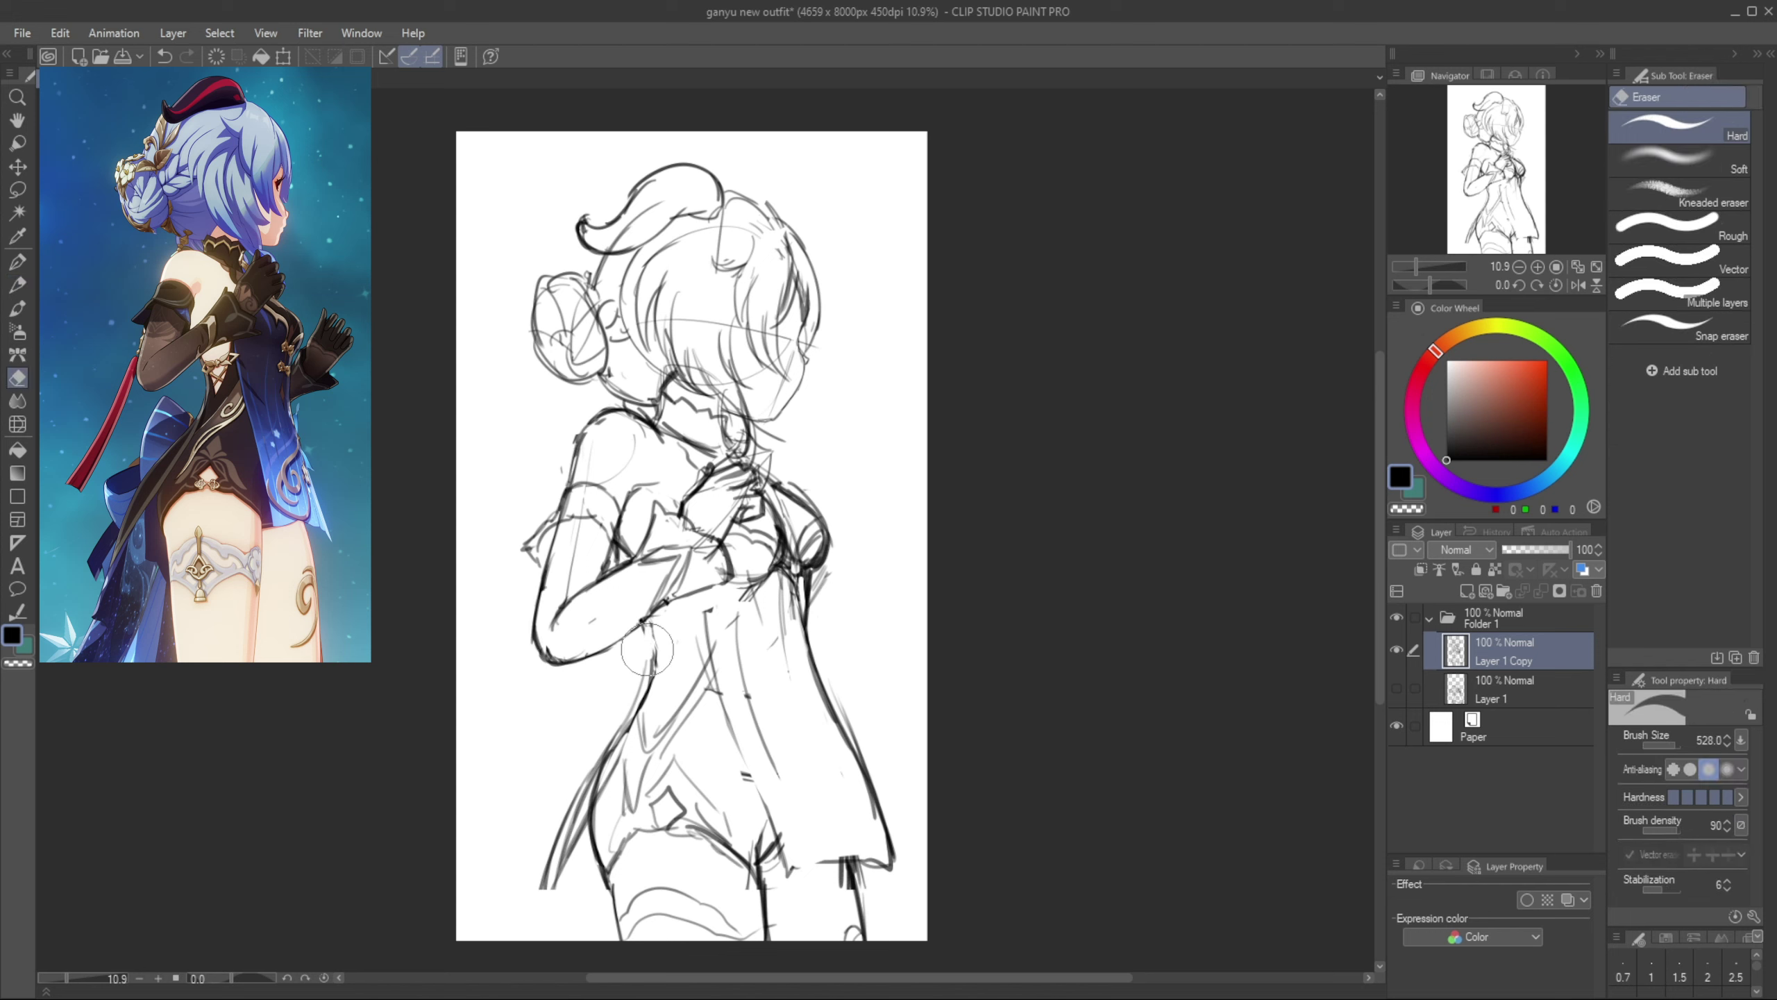
{"action": "key", "text": "e"}
{"action": "key", "text": "p"}
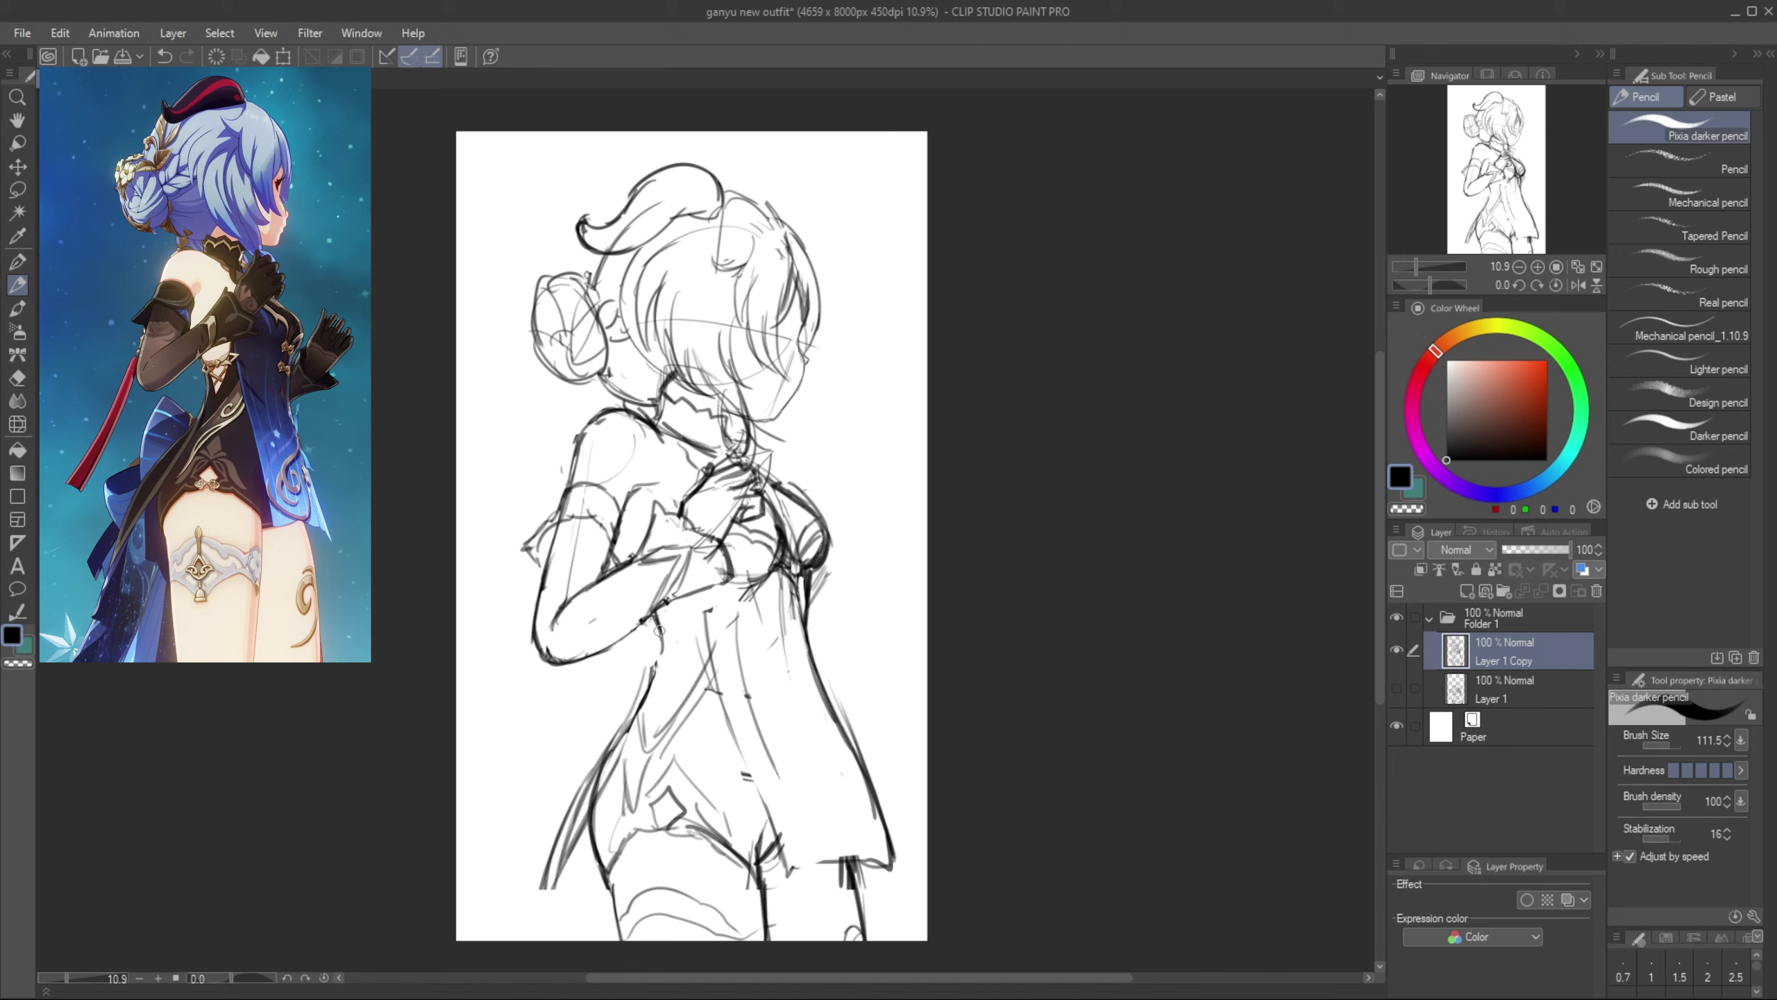
{"action": "left_click_drag", "start_coordinate": [672, 676], "coordinate": [710, 582]}
{"action": "left_click_drag", "start_coordinate": [672, 646], "coordinate": [693, 625]}
Redraw the back coattail from the waist as a long curve reaching the canvas's lower edge
{"action": "mouse_move", "coordinate": [664, 628]}
{"action": "left_mouse_down"}
{"action": "mouse_move", "coordinate": [696, 647]}
{"action": "mouse_move", "coordinate": [665, 606]}
{"action": "mouse_move", "coordinate": [689, 605]}
{"action": "mouse_move", "coordinate": [691, 623]}
{"action": "mouse_move", "coordinate": [718, 584]}
{"action": "mouse_move", "coordinate": [661, 661]}
{"action": "mouse_move", "coordinate": [663, 646]}
{"action": "mouse_move", "coordinate": [558, 864]}
{"action": "left_mouse_up"}
{"action": "key", "text": "ctrl+z"}
{"action": "mouse_move", "coordinate": [558, 865]}
{"action": "left_mouse_down"}
{"action": "mouse_move", "coordinate": [565, 843]}
{"action": "mouse_move", "coordinate": [539, 918]}
{"action": "left_mouse_up"}
{"action": "mouse_move", "coordinate": [542, 918]}
{"action": "left_mouse_down"}
{"action": "mouse_move", "coordinate": [615, 746]}
{"action": "mouse_move", "coordinate": [602, 776]}
{"action": "left_mouse_up"}
{"action": "key", "text": "e"}
{"action": "key", "text": "p"}
{"action": "left_click_drag", "start_coordinate": [651, 684], "coordinate": [576, 811]}
{"action": "mouse_move", "coordinate": [664, 646]}
{"action": "left_mouse_down"}
{"action": "mouse_move", "coordinate": [608, 772]}
{"action": "mouse_move", "coordinate": [883, 875]}
{"action": "mouse_move", "coordinate": [869, 835]}
{"action": "left_mouse_up"}
Lasso the thighs below the skirt and shift them slightly left
{"action": "key", "text": "m"}
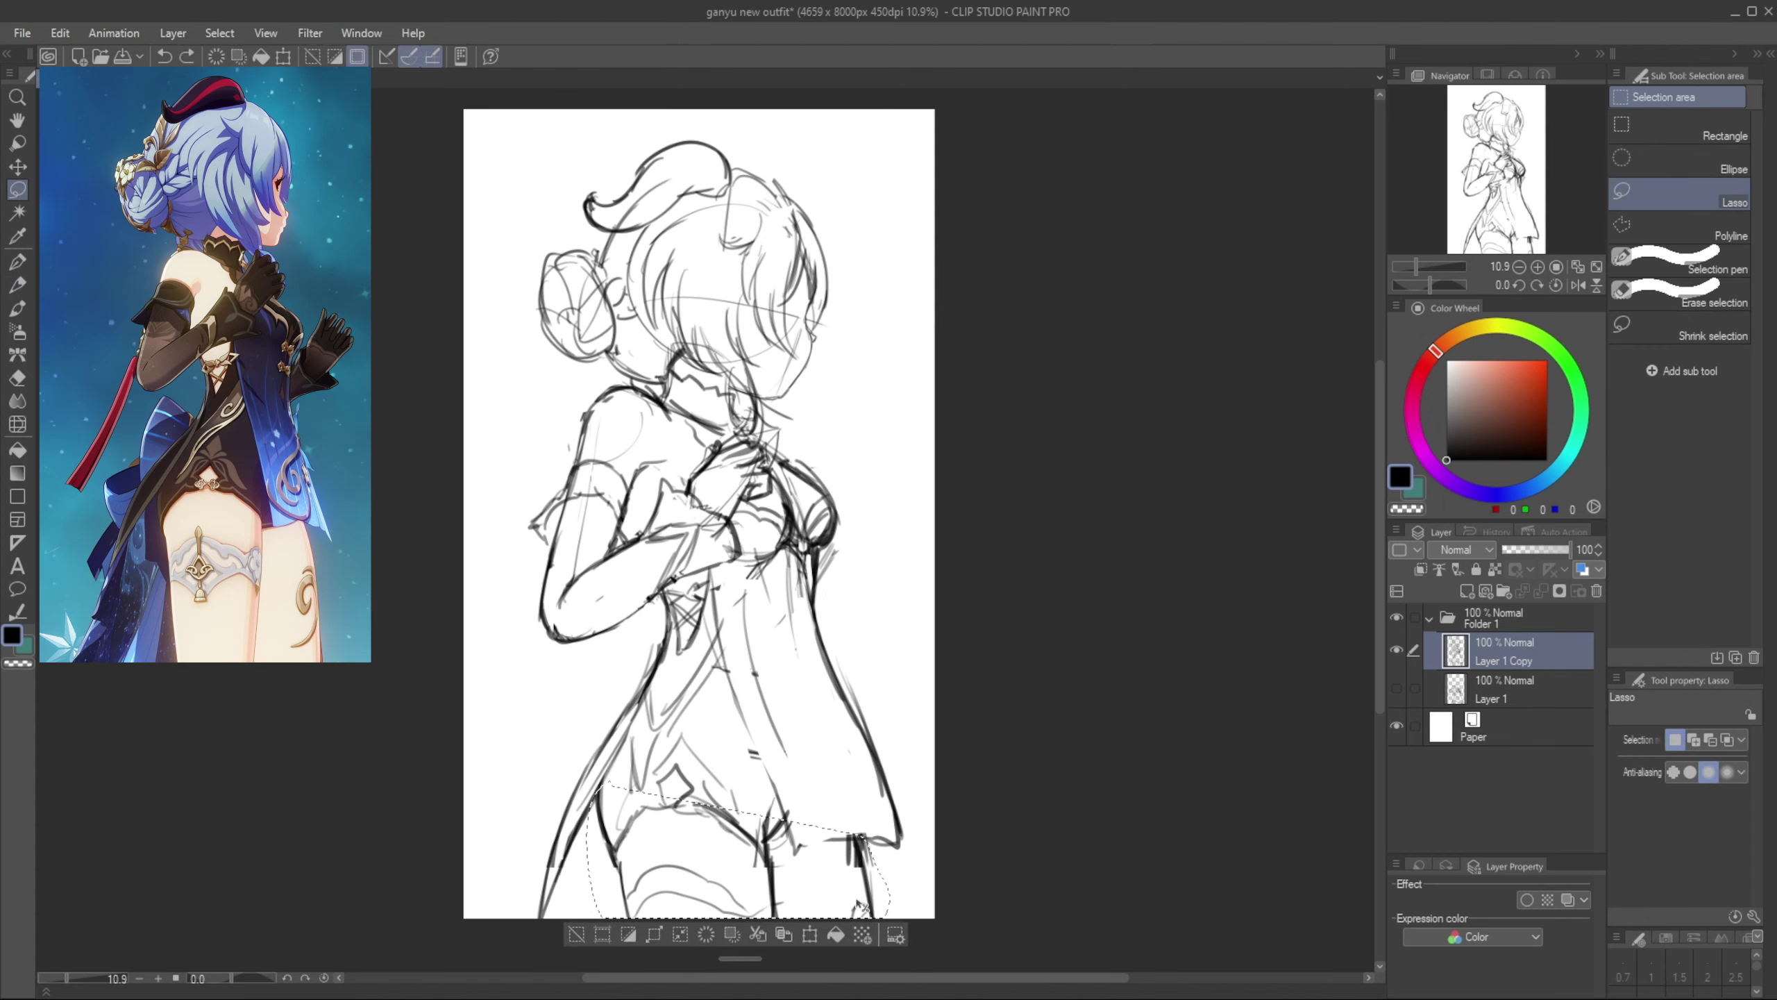
{"action": "left_click_drag", "start_coordinate": [861, 905], "coordinate": [852, 905]}
{"action": "key", "text": "ctrl+d"}
{"action": "key", "text": "ctrl+z"}
{"action": "key", "text": "ctrl+z"}
{"action": "mouse_move", "coordinate": [603, 797]}
{"action": "left_mouse_down"}
{"action": "mouse_move", "coordinate": [839, 837]}
{"action": "mouse_move", "coordinate": [827, 892]}
{"action": "left_mouse_up"}
{"action": "key", "text": "ctrl+z"}
{"action": "key", "text": "ctrl+d"}
Erase stray lines at the hip and rework the front lines of the thighs
{"action": "key", "text": "e"}
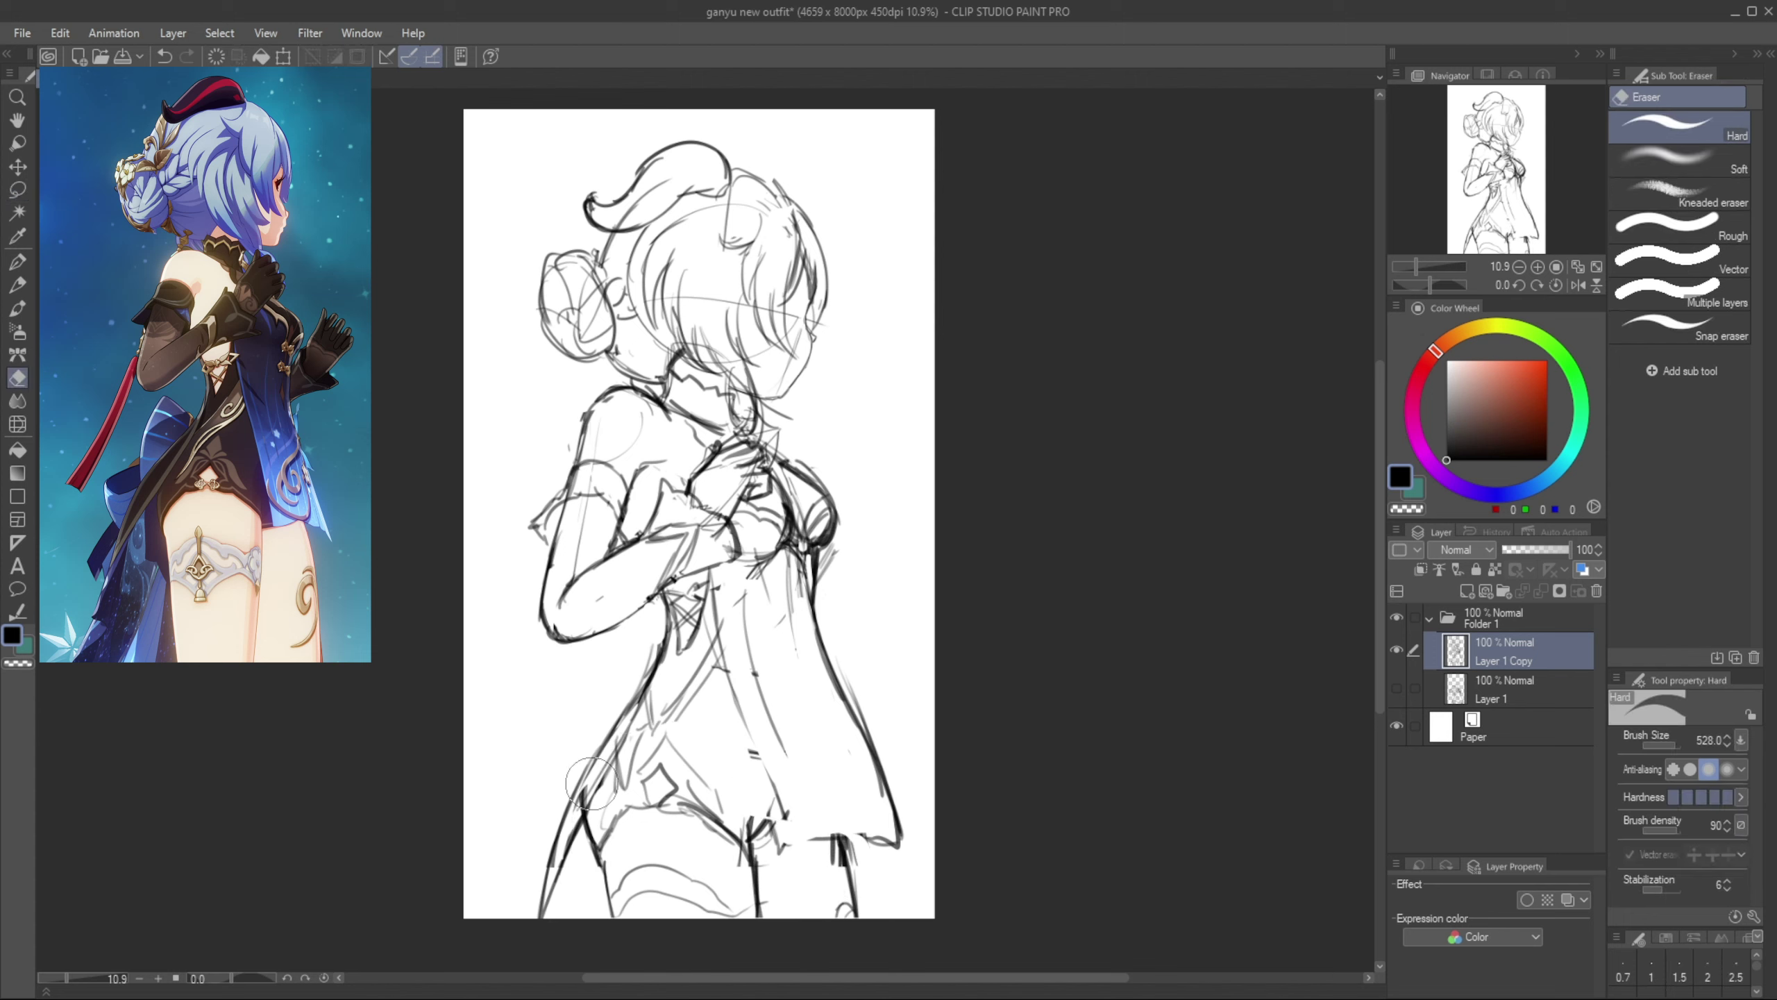
{"action": "left_click_drag", "start_coordinate": [592, 783], "coordinate": [571, 824]}
{"action": "key", "text": "p"}
{"action": "key", "text": "e"}
{"action": "key", "text": "p"}
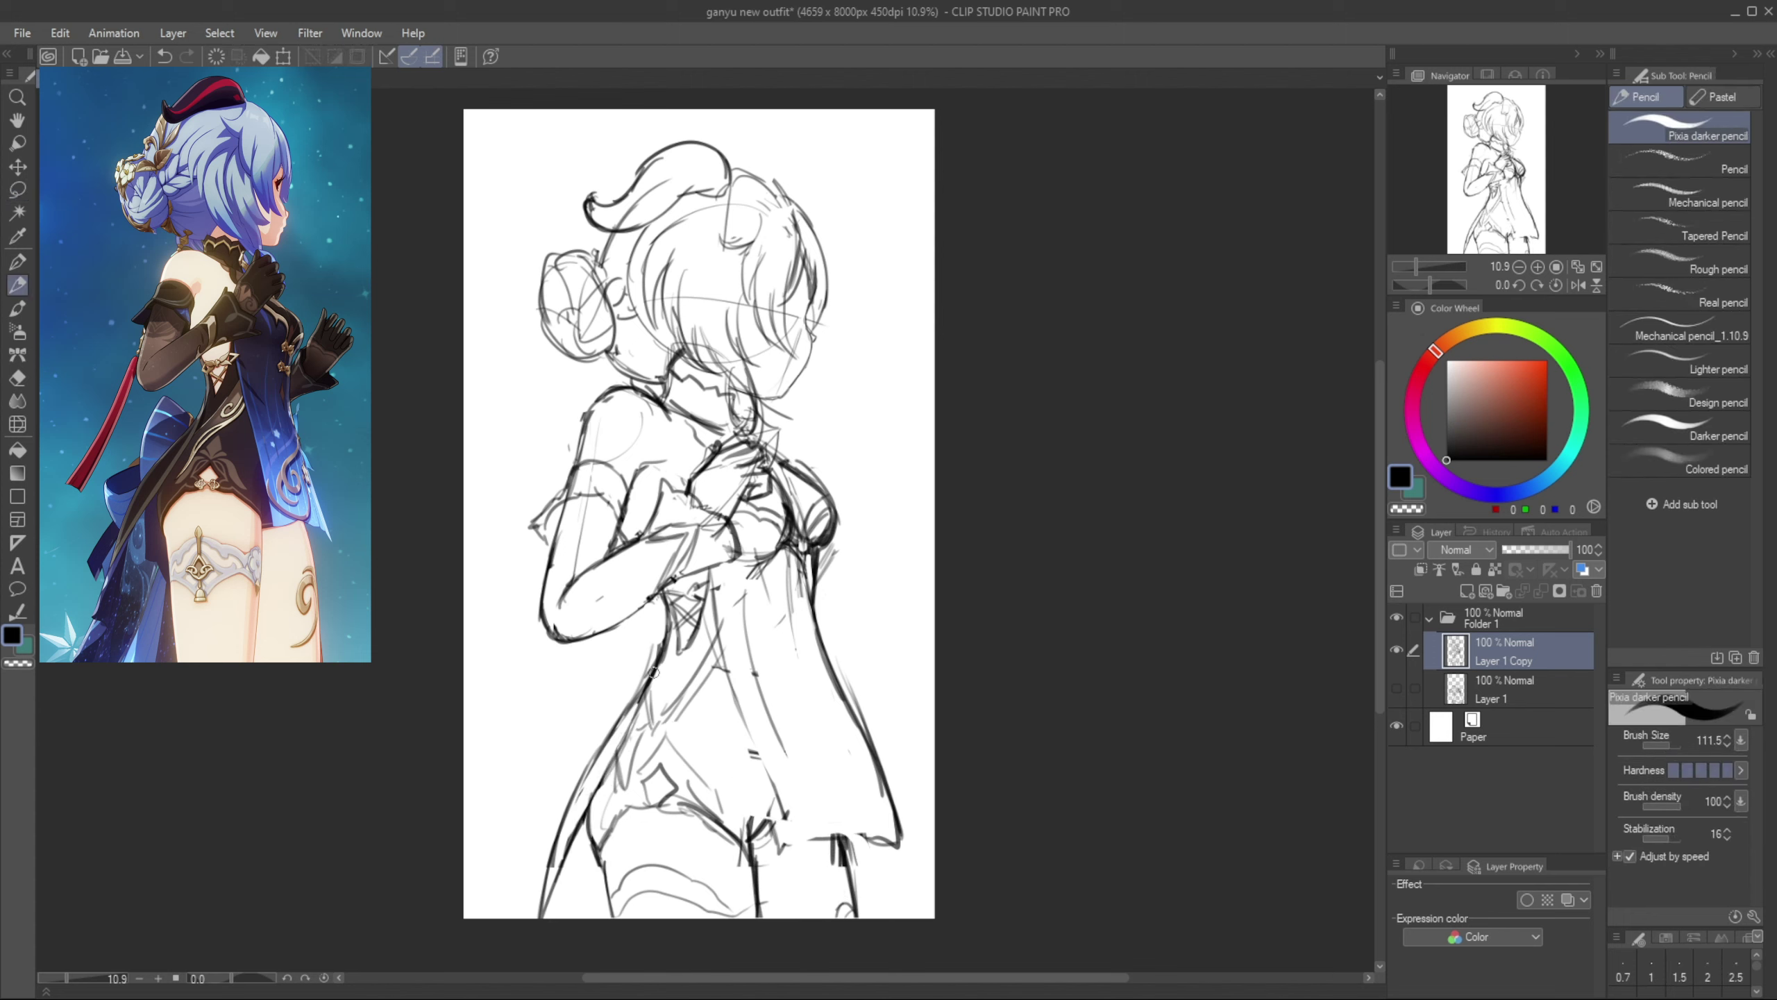
{"action": "key", "text": "ctrl+z"}
{"action": "key", "text": "ctrl+z"}
{"action": "mouse_move", "coordinate": [753, 876]}
{"action": "left_mouse_down"}
{"action": "mouse_move", "coordinate": [765, 776]}
{"action": "mouse_move", "coordinate": [768, 816]}
{"action": "mouse_move", "coordinate": [779, 798]}
{"action": "left_mouse_up"}
{"action": "key", "text": "ctrl+z"}
{"action": "left_click_drag", "start_coordinate": [852, 865], "coordinate": [867, 918]}
Clean up the outline around the hip and try new lines between the hip and the coattail
{"action": "key", "text": "e"}
{"action": "mouse_move", "coordinate": [602, 779]}
{"action": "left_mouse_down"}
{"action": "mouse_move", "coordinate": [573, 840]}
{"action": "mouse_move", "coordinate": [591, 787]}
{"action": "mouse_move", "coordinate": [605, 868]}
{"action": "mouse_move", "coordinate": [630, 813]}
{"action": "mouse_move", "coordinate": [604, 739]}
{"action": "left_mouse_up"}
{"action": "key", "text": "p"}
{"action": "key", "text": "e"}
{"action": "key", "text": "p"}
{"action": "key", "text": "e"}
{"action": "key", "text": "p"}
{"action": "key", "text": "ctrl+z"}
{"action": "mouse_move", "coordinate": [595, 845]}
{"action": "left_mouse_down"}
{"action": "mouse_move", "coordinate": [610, 740]}
{"action": "mouse_move", "coordinate": [602, 840]}
{"action": "mouse_move", "coordinate": [636, 684]}
{"action": "left_mouse_up"}
{"action": "key", "text": "ctrl+z"}
Erase the rough coattail edges and redraw them as smoother curves from the waist to the canvas's lower edge
{"action": "key", "text": "e"}
{"action": "mouse_move", "coordinate": [588, 791]}
{"action": "left_mouse_down"}
{"action": "mouse_move", "coordinate": [654, 651]}
{"action": "mouse_move", "coordinate": [699, 627]}
{"action": "mouse_move", "coordinate": [602, 752]}
{"action": "mouse_move", "coordinate": [554, 858]}
{"action": "mouse_move", "coordinate": [556, 934]}
{"action": "left_mouse_up"}
{"action": "key", "text": "p"}
{"action": "left_click_drag", "start_coordinate": [595, 749], "coordinate": [551, 918]}
{"action": "left_click_drag", "start_coordinate": [613, 729], "coordinate": [553, 825]}
{"action": "mouse_move", "coordinate": [656, 659]}
{"action": "left_mouse_down"}
{"action": "mouse_move", "coordinate": [545, 882]}
{"action": "mouse_move", "coordinate": [557, 807]}
{"action": "left_mouse_up"}
{"action": "key", "text": "e"}
{"action": "left_click_drag", "start_coordinate": [605, 718], "coordinate": [669, 655]}
Sketch the large bow loop and its hanging ribbons behind the coattail at the character's back
{"action": "key", "text": "p"}
{"action": "mouse_move", "coordinate": [588, 780]}
{"action": "left_mouse_down"}
{"action": "mouse_move", "coordinate": [668, 638]}
{"action": "mouse_move", "coordinate": [574, 708]}
{"action": "left_mouse_up"}
{"action": "key", "text": "ctrl+z"}
{"action": "left_click_drag", "start_coordinate": [592, 651], "coordinate": [554, 764]}
{"action": "key", "text": "ctrl+z"}
{"action": "key", "text": "ctrl+z"}
{"action": "left_click_drag", "start_coordinate": [647, 675], "coordinate": [604, 642]}
{"action": "mouse_move", "coordinate": [602, 642]}
{"action": "left_mouse_down"}
{"action": "mouse_move", "coordinate": [554, 771]}
{"action": "mouse_move", "coordinate": [557, 745]}
{"action": "mouse_move", "coordinate": [493, 804]}
{"action": "left_mouse_up"}
{"action": "mouse_move", "coordinate": [556, 805]}
{"action": "left_mouse_down"}
{"action": "mouse_move", "coordinate": [508, 833]}
{"action": "mouse_move", "coordinate": [539, 900]}
{"action": "left_mouse_up"}
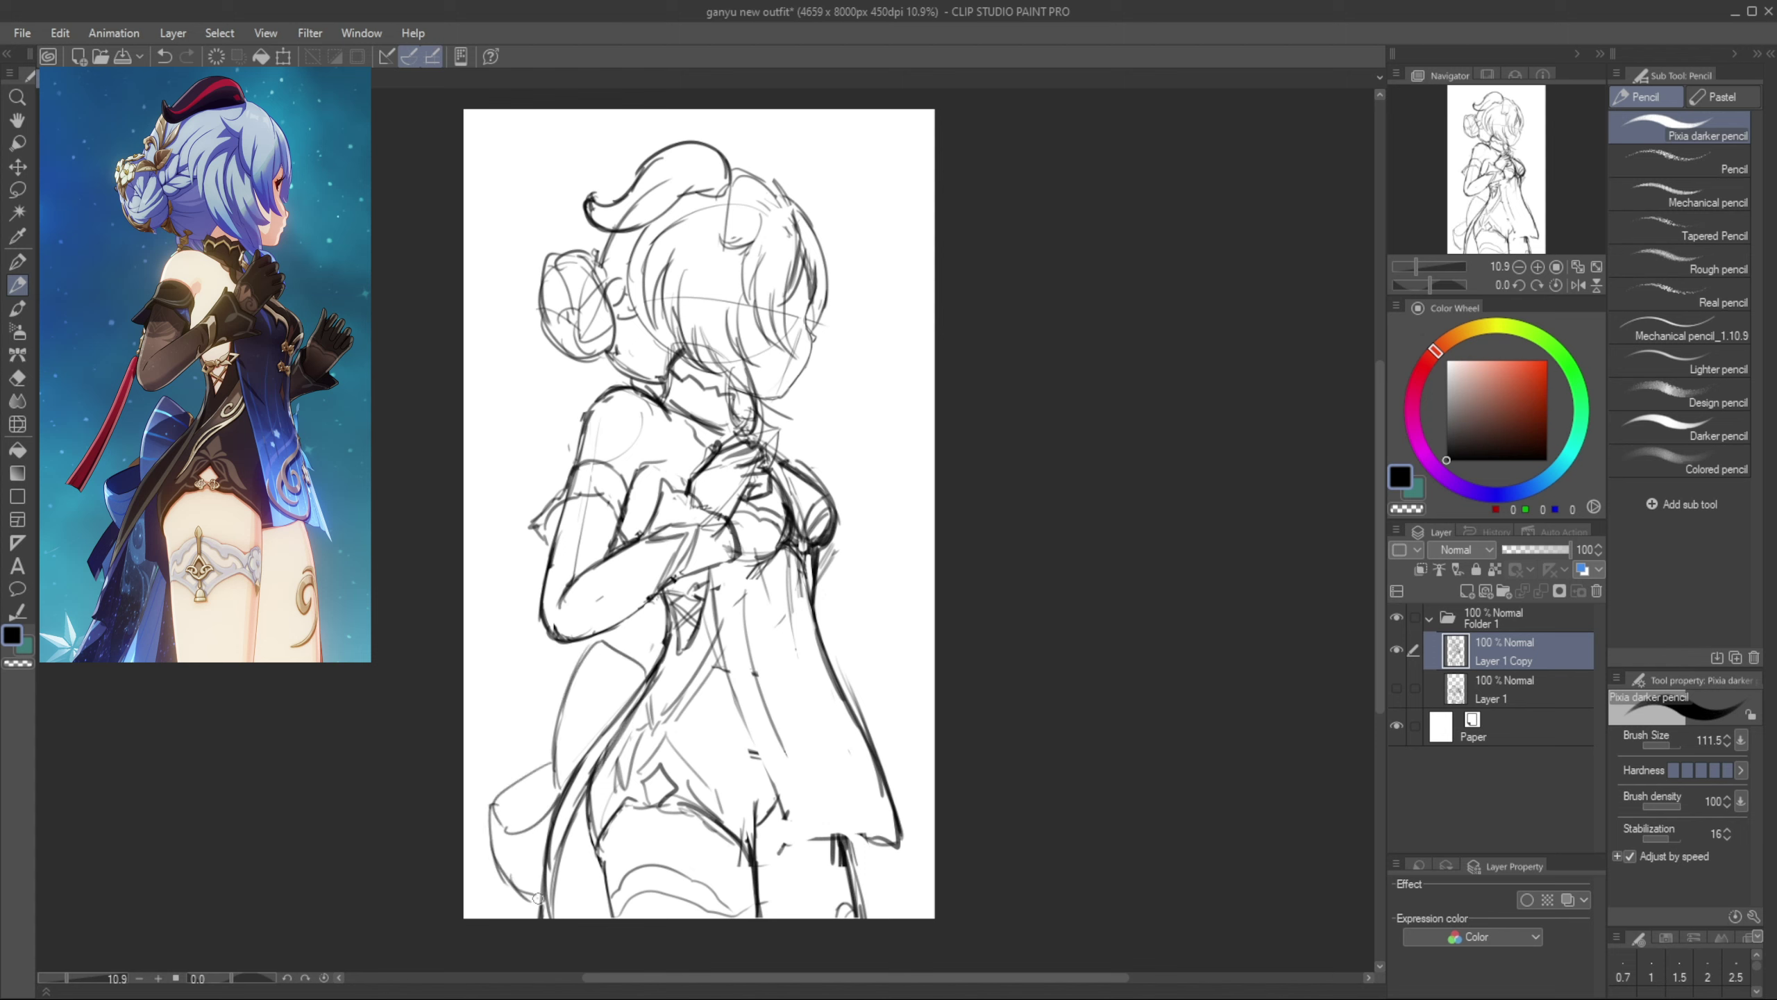
{"action": "left_click_drag", "start_coordinate": [585, 834], "coordinate": [567, 919]}
{"action": "left_click_drag", "start_coordinate": [493, 871], "coordinate": [479, 919]}
Redraw the front skirt panel's hem and its inner edge from the waist down
{"action": "key", "text": "e"}
{"action": "left_click_drag", "start_coordinate": [782, 854], "coordinate": [793, 850]}
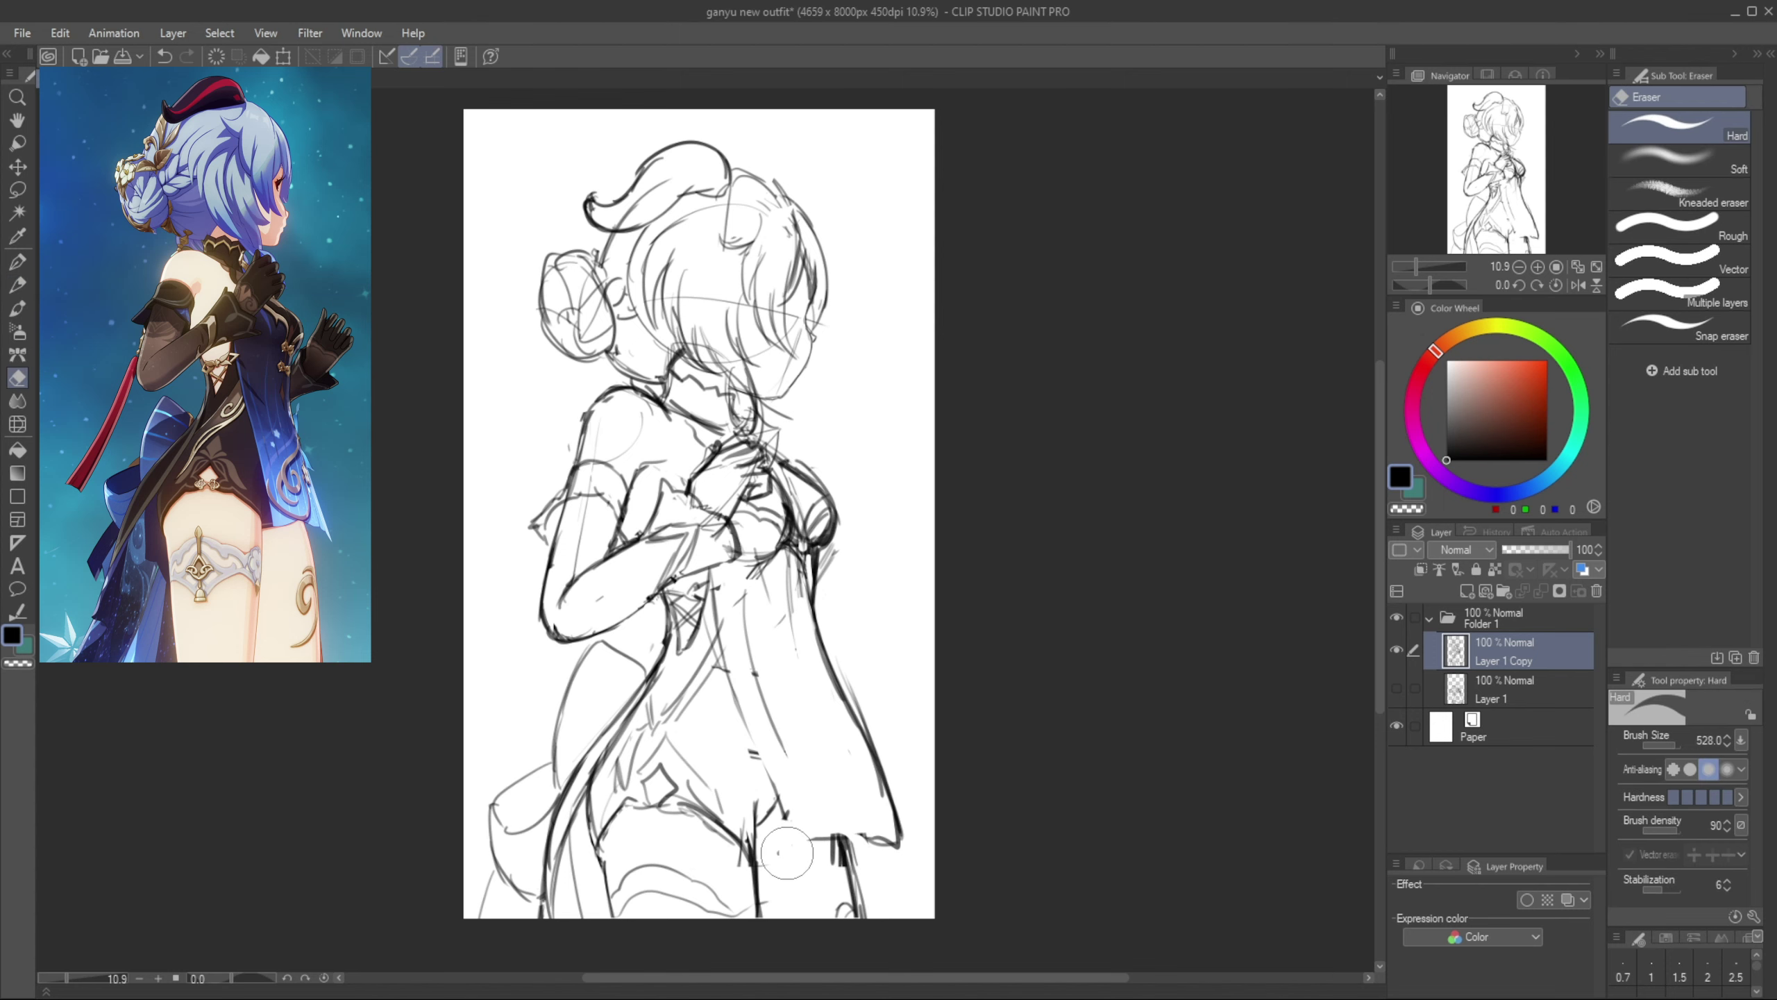
{"action": "key", "text": "p"}
{"action": "left_click_drag", "start_coordinate": [757, 749], "coordinate": [786, 843]}
{"action": "left_click_drag", "start_coordinate": [779, 851], "coordinate": [897, 845]}
{"action": "key", "text": "ctrl+z"}
{"action": "mouse_move", "coordinate": [719, 566]}
{"action": "left_mouse_down"}
{"action": "mouse_move", "coordinate": [722, 653]}
{"action": "mouse_move", "coordinate": [782, 742]}
{"action": "left_mouse_up"}
{"action": "key", "text": "e"}
{"action": "key", "text": "p"}
{"action": "left_click_drag", "start_coordinate": [720, 563], "coordinate": [791, 833]}
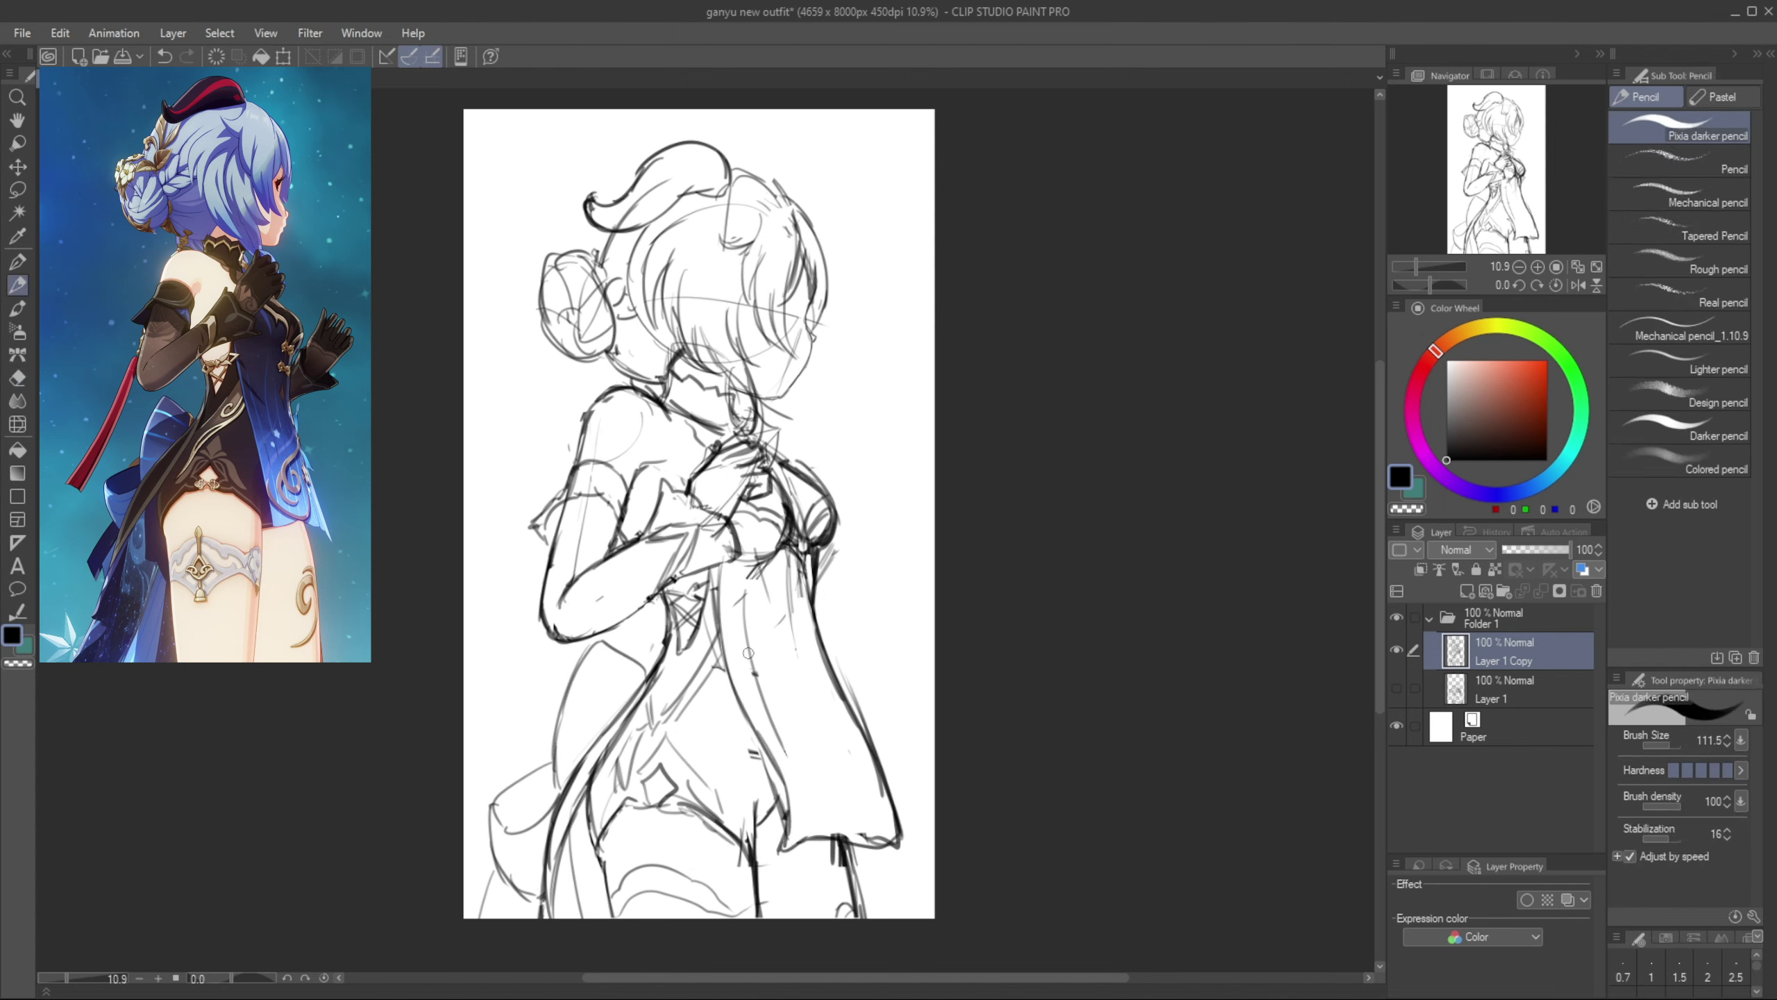
Refine the front skirt panel's inner edge and erase its outer lower corner
{"action": "key", "text": "ctrl+z"}
{"action": "key", "text": "e"}
{"action": "mouse_move", "coordinate": [763, 756]}
{"action": "left_mouse_down"}
{"action": "mouse_move", "coordinate": [789, 826]}
{"action": "mouse_move", "coordinate": [745, 725]}
{"action": "mouse_move", "coordinate": [716, 571]}
{"action": "left_mouse_up"}
{"action": "key", "text": "p"}
{"action": "key", "text": "e"}
{"action": "left_click_drag", "start_coordinate": [904, 833], "coordinate": [879, 752]}
{"action": "key", "text": "p"}
Try a flowing outer edge for the front skirt panel and rework its hem corner
{"action": "left_click_drag", "start_coordinate": [824, 652], "coordinate": [908, 850]}
{"action": "mouse_move", "coordinate": [906, 839]}
{"action": "left_mouse_down"}
{"action": "mouse_move", "coordinate": [839, 689]}
{"action": "mouse_move", "coordinate": [821, 591]}
{"action": "left_mouse_up"}
{"action": "key", "text": "ctrl+z"}
{"action": "left_click_drag", "start_coordinate": [817, 591], "coordinate": [828, 739]}
{"action": "key", "text": "ctrl+z"}
{"action": "mouse_move", "coordinate": [801, 622]}
{"action": "left_mouse_down"}
{"action": "mouse_move", "coordinate": [803, 684]}
{"action": "mouse_move", "coordinate": [857, 700]}
{"action": "left_mouse_up"}
{"action": "key", "text": "e"}
{"action": "key", "text": "p"}
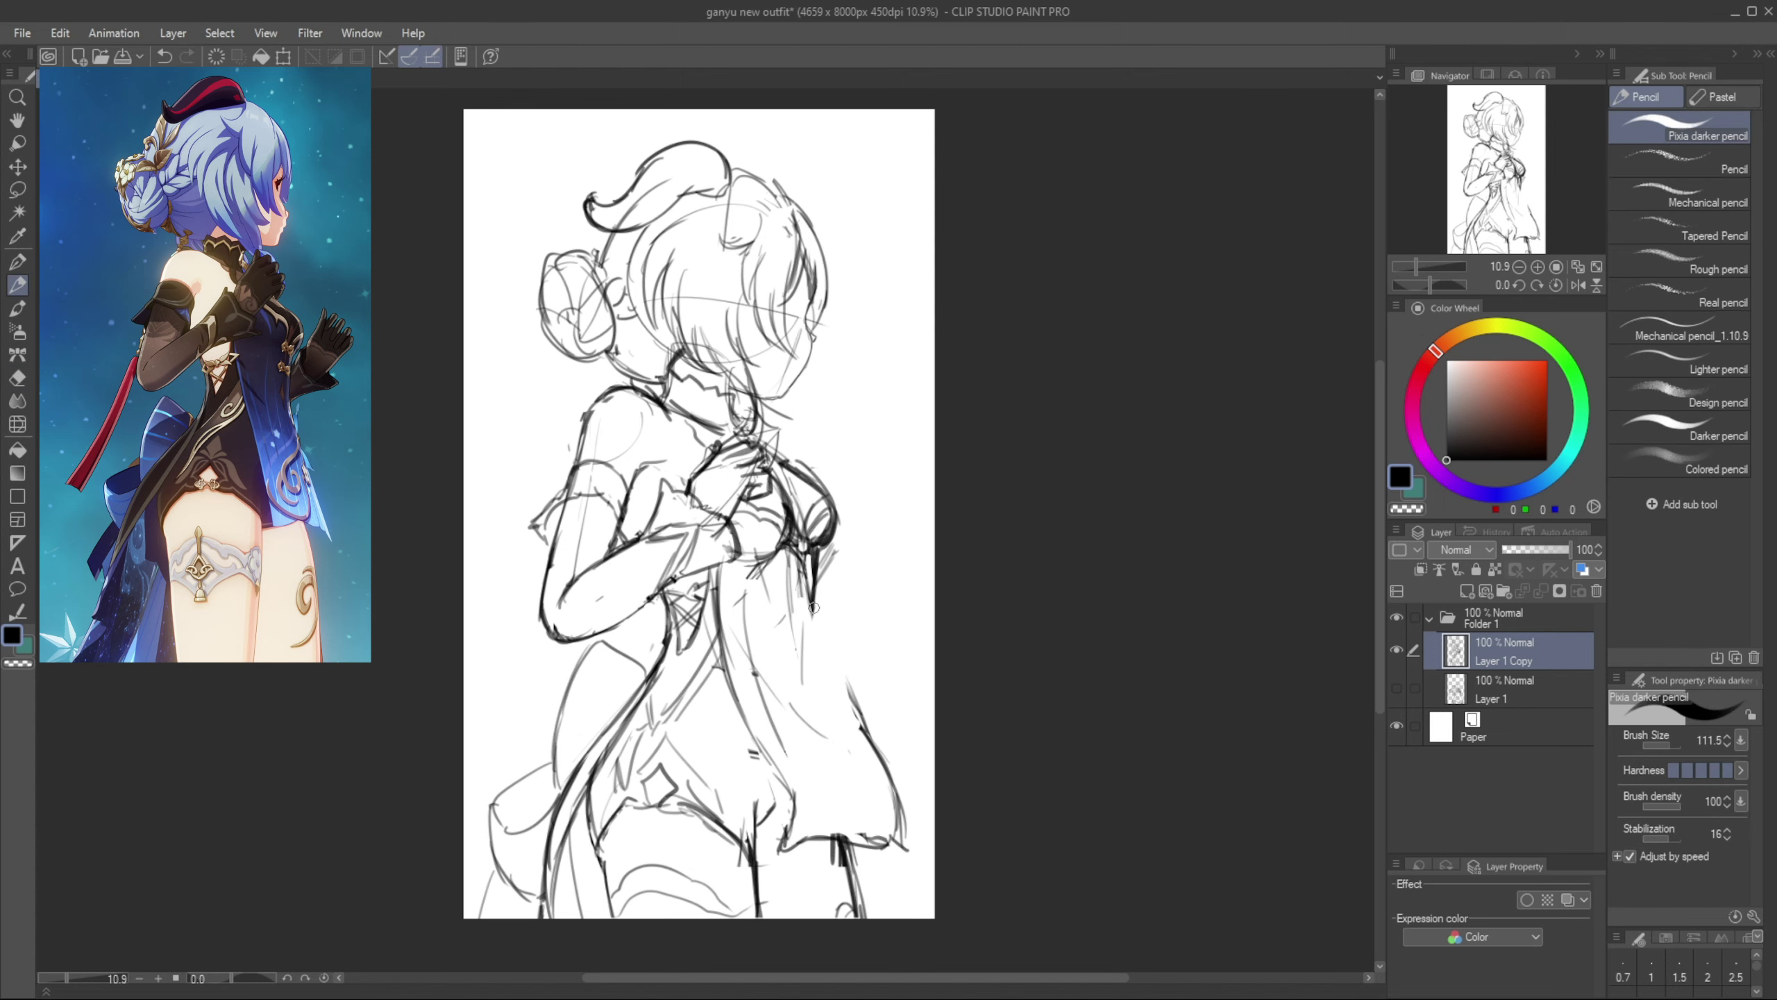
{"action": "key", "text": "e"}
{"action": "key", "text": "p"}
{"action": "key", "text": "e"}
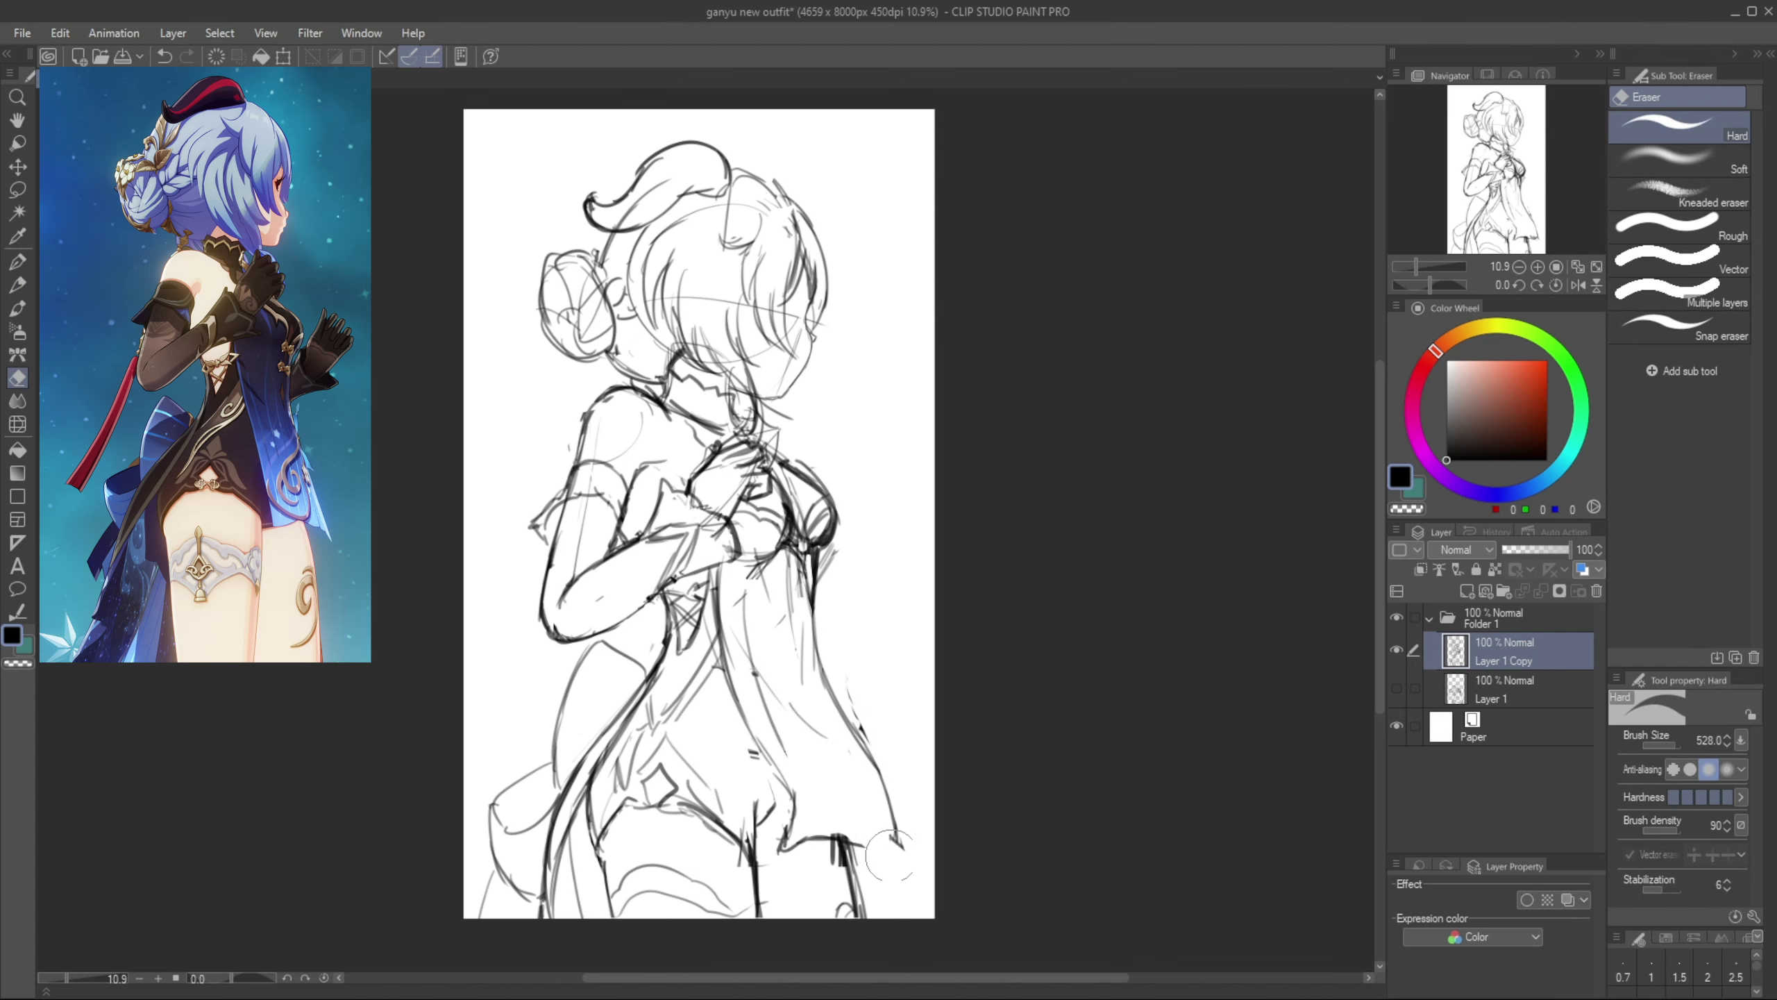
{"action": "mouse_move", "coordinate": [888, 856]}
{"action": "left_mouse_down"}
{"action": "mouse_move", "coordinate": [832, 838]}
{"action": "mouse_move", "coordinate": [898, 849]}
{"action": "left_mouse_up"}
{"action": "key", "text": "p"}
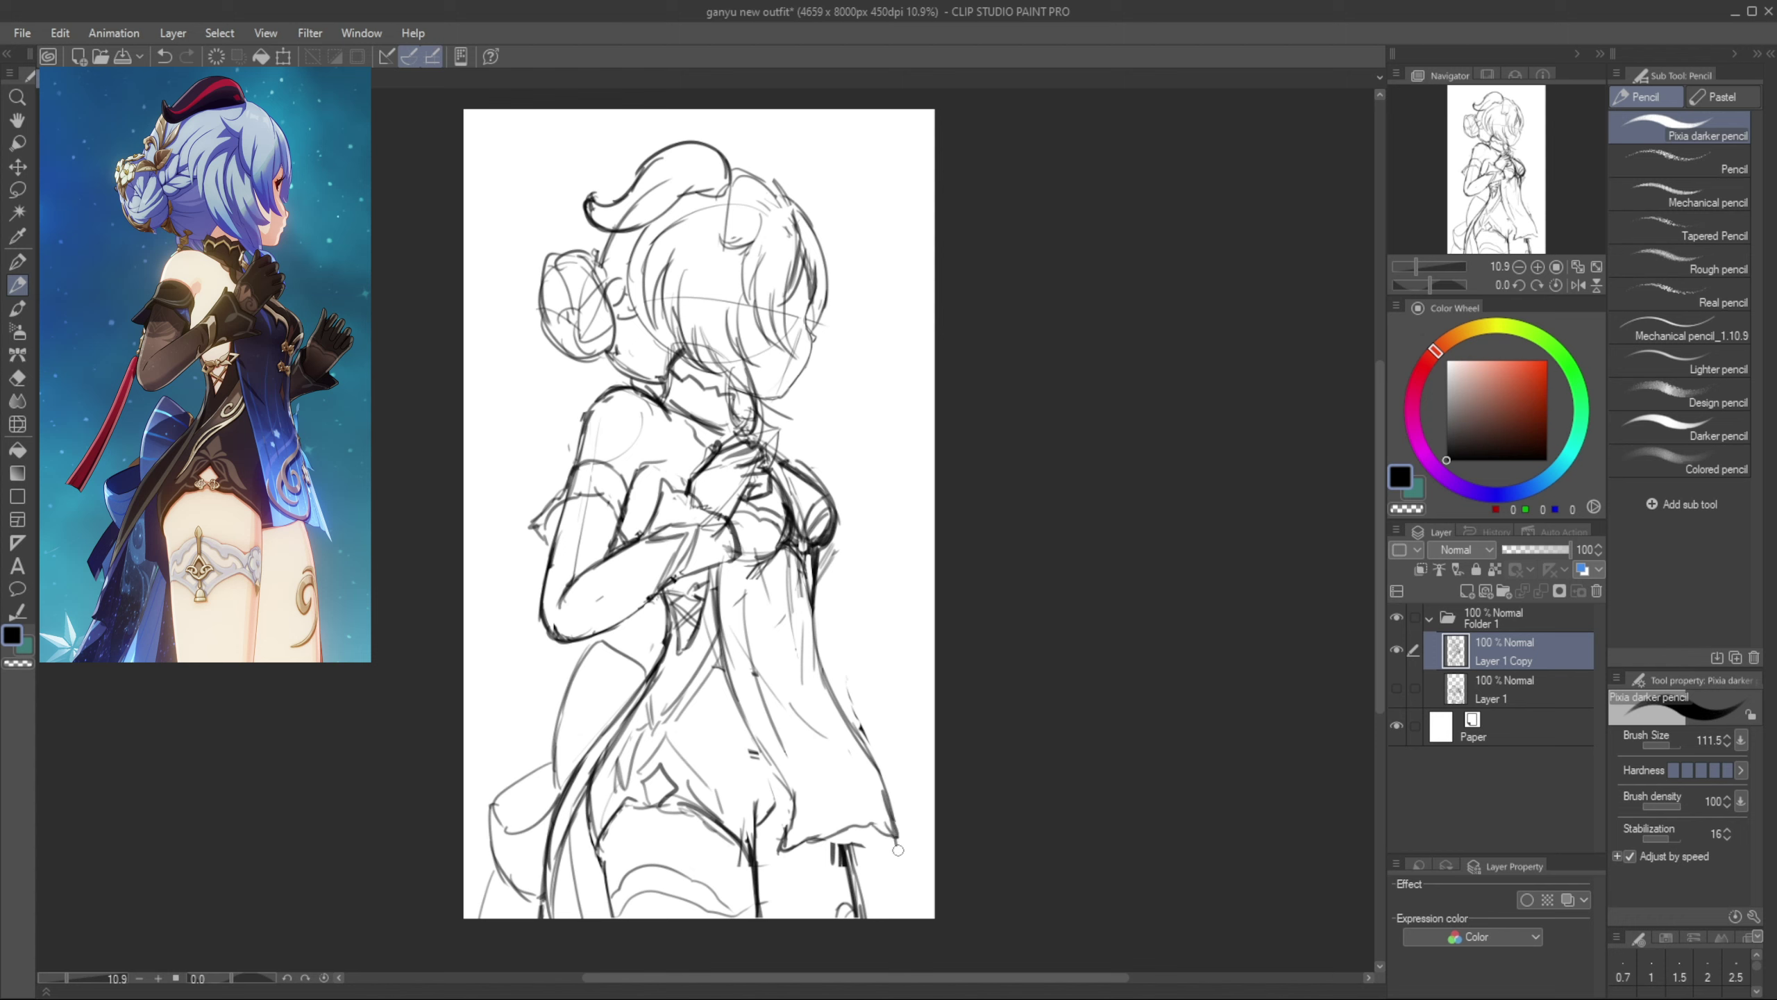
Erase the lower part of the front skirt panel and redraw it narrower with a new hem
{"action": "key", "text": "e"}
{"action": "mouse_move", "coordinate": [875, 700]}
{"action": "left_mouse_down"}
{"action": "mouse_move", "coordinate": [791, 833]}
{"action": "mouse_move", "coordinate": [839, 826]}
{"action": "mouse_move", "coordinate": [828, 749]}
{"action": "left_mouse_up"}
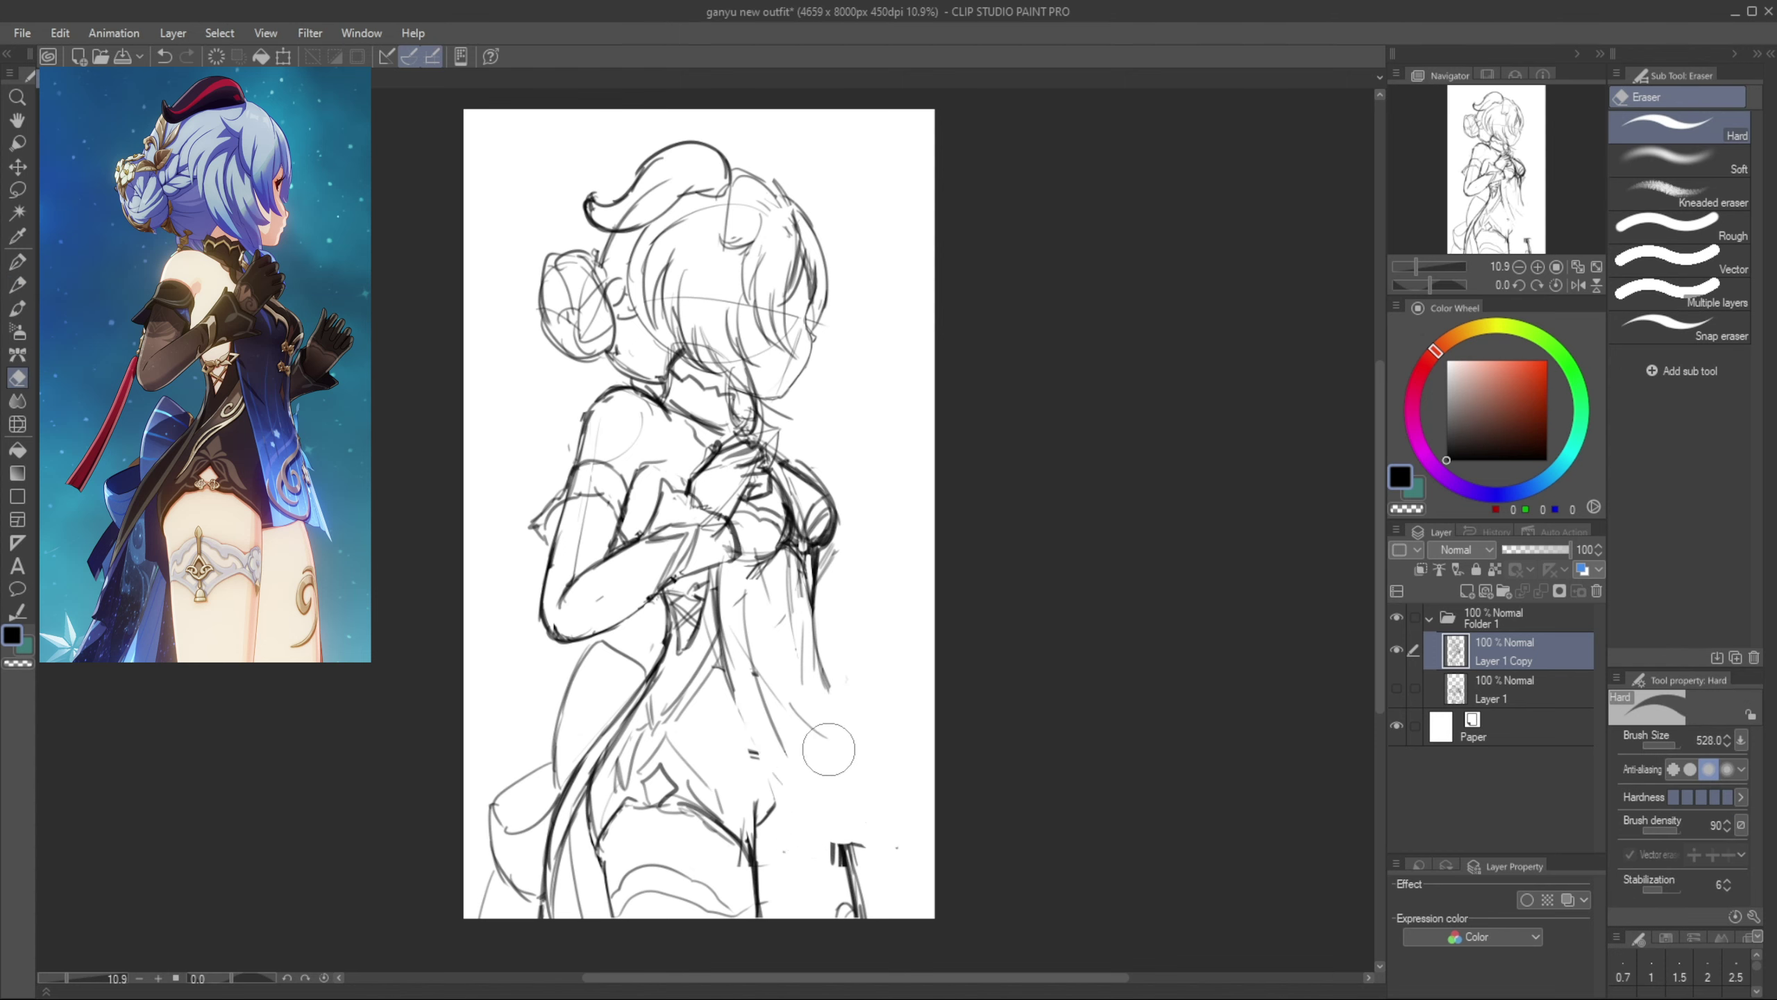
{"action": "key", "text": "p"}
{"action": "mouse_move", "coordinate": [738, 682]}
{"action": "left_mouse_down"}
{"action": "mouse_move", "coordinate": [784, 854]}
{"action": "mouse_move", "coordinate": [852, 861]}
{"action": "mouse_move", "coordinate": [822, 634]}
{"action": "mouse_move", "coordinate": [819, 679]}
{"action": "left_mouse_up"}
{"action": "key", "text": "p"}
{"action": "key", "text": "e"}
{"action": "key", "text": "p"}
{"action": "left_click_drag", "start_coordinate": [816, 552], "coordinate": [813, 658]}
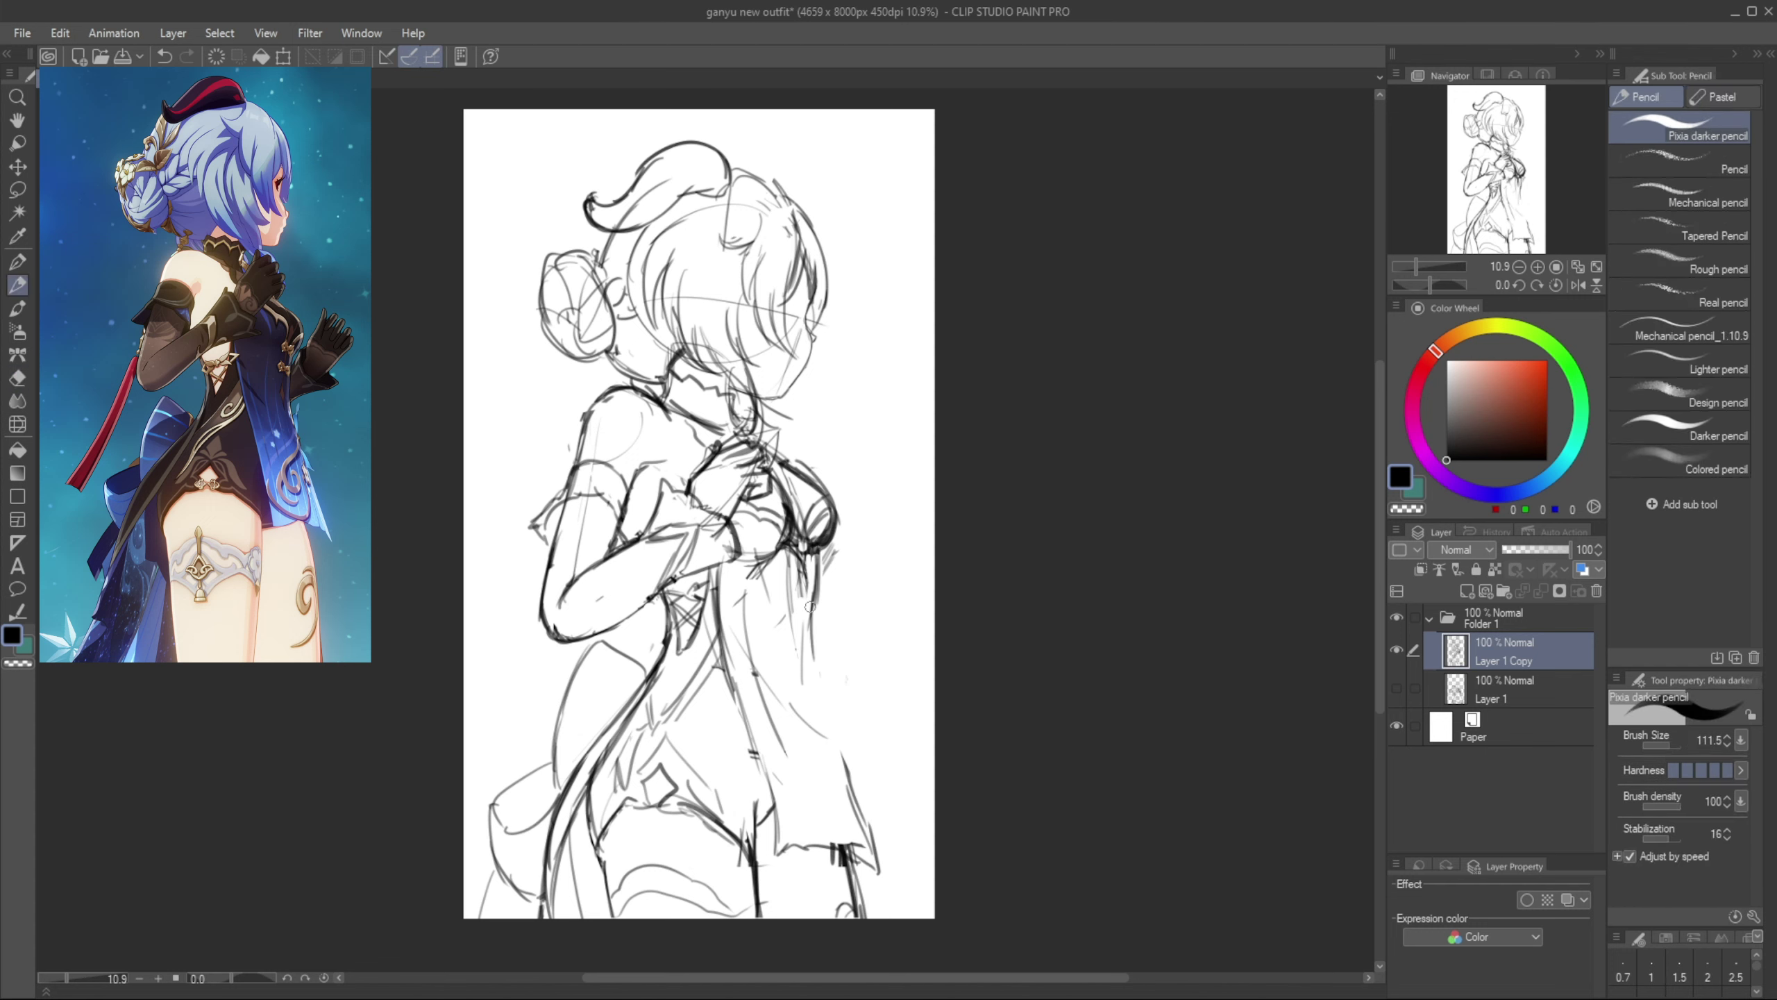
Redraw the narrowed front skirt panel's outer edge from below the bust to the hem corner
{"action": "key", "text": "ctrl+z"}
{"action": "left_click_drag", "start_coordinate": [820, 573], "coordinate": [832, 737]}
{"action": "key", "text": "ctrl+z"}
{"action": "mouse_move", "coordinate": [816, 638]}
{"action": "left_mouse_down"}
{"action": "mouse_move", "coordinate": [866, 868]}
{"action": "mouse_move", "coordinate": [881, 818]}
{"action": "left_mouse_up"}
{"action": "key", "text": "e"}
{"action": "key", "text": "p"}
{"action": "mouse_move", "coordinate": [822, 654]}
{"action": "left_mouse_down"}
{"action": "mouse_move", "coordinate": [833, 737]}
{"action": "mouse_move", "coordinate": [831, 716]}
{"action": "left_mouse_up"}
{"action": "key", "text": "ctrl+z"}
{"action": "key", "text": "ctrl+z"}
{"action": "left_click_drag", "start_coordinate": [855, 791], "coordinate": [867, 846]}
{"action": "left_click_drag", "start_coordinate": [851, 785], "coordinate": [869, 852]}
{"action": "left_click_drag", "start_coordinate": [847, 753], "coordinate": [883, 865]}
Clean up the crossing lines at the waist and try a new inner edge on the front skirt panel
{"action": "key", "text": "e"}
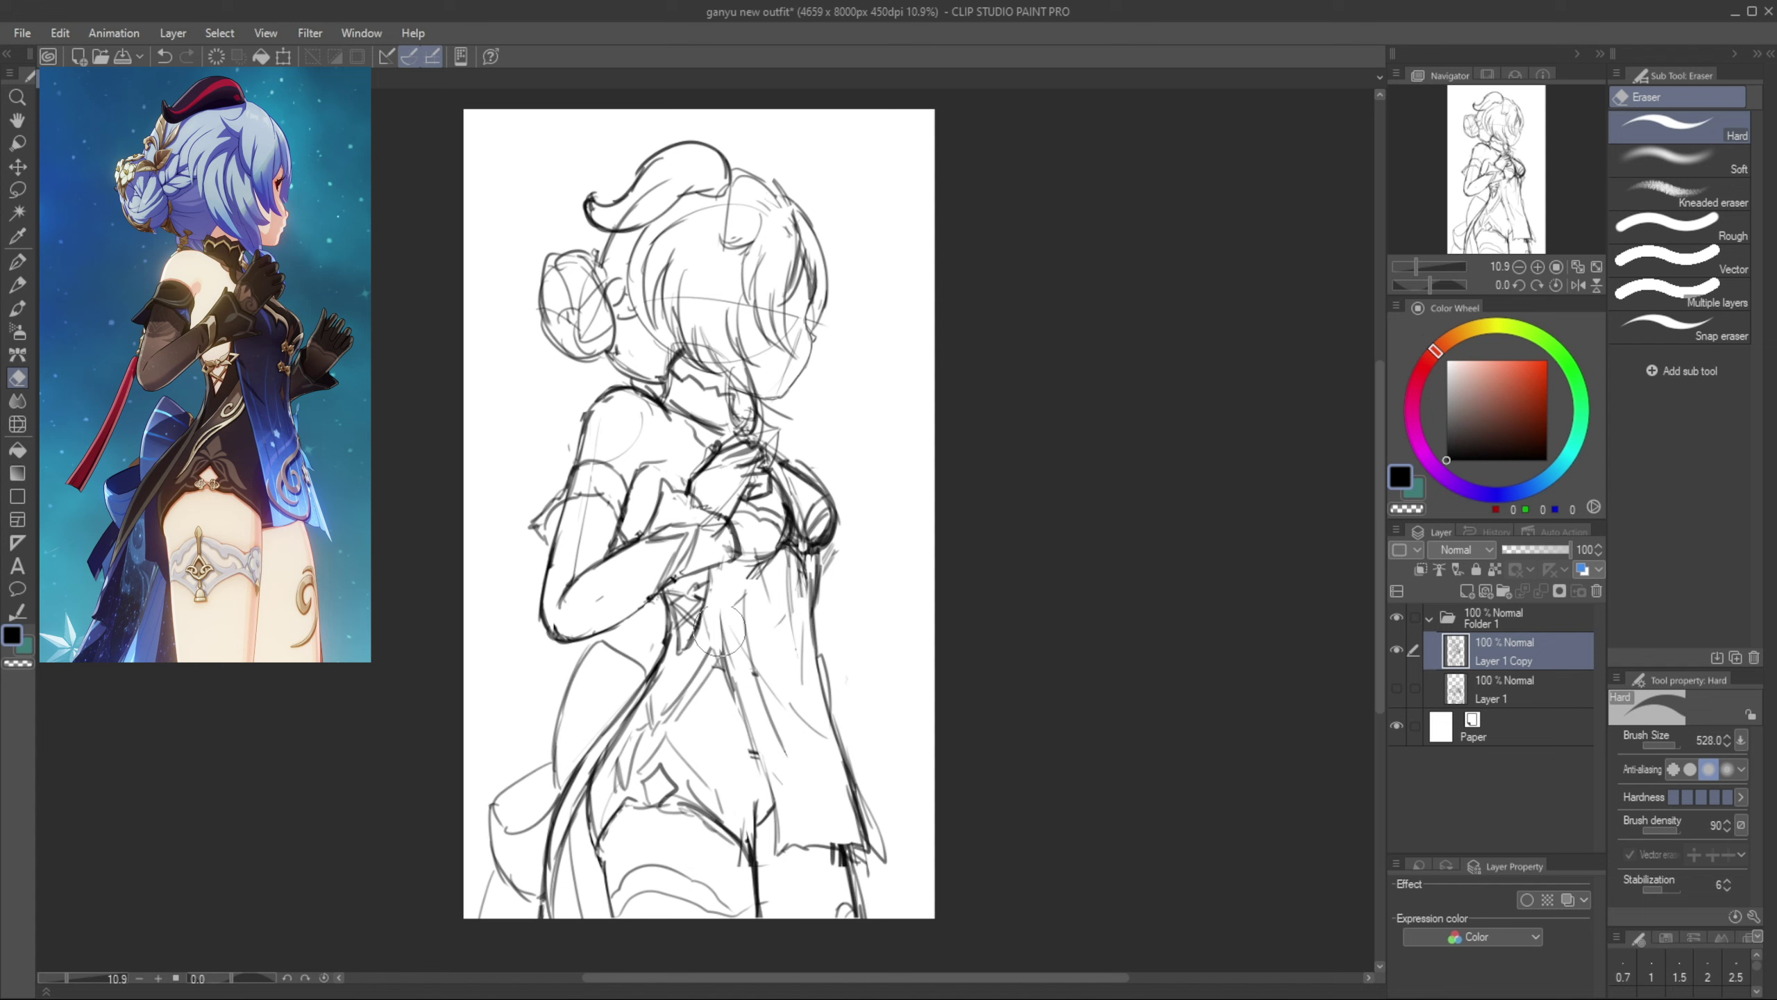
{"action": "key", "text": "p"}
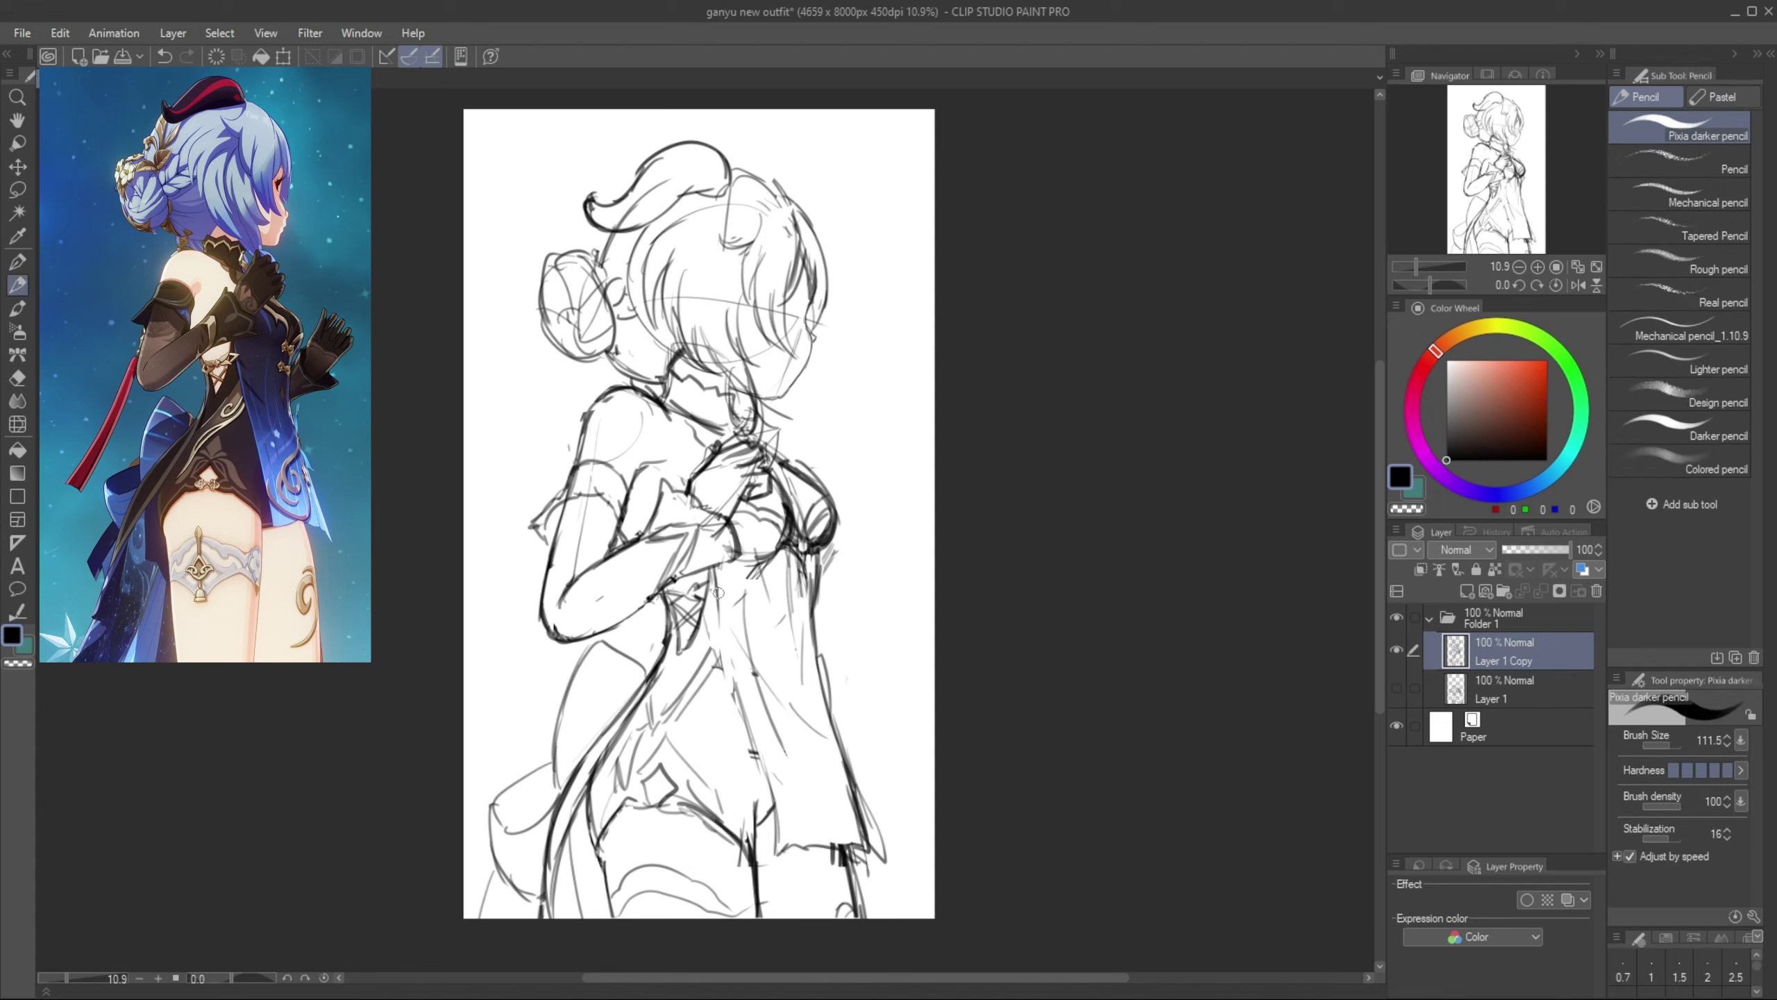
{"action": "left_click_drag", "start_coordinate": [718, 588], "coordinate": [774, 806]}
{"action": "key", "text": "ctrl+z"}
Try reshaping the bust outline with the Liquify tool
{"action": "key", "text": "j"}
{"action": "mouse_move", "coordinate": [840, 514]}
{"action": "left_mouse_down"}
{"action": "mouse_move", "coordinate": [820, 515]}
{"action": "mouse_move", "coordinate": [842, 483]}
{"action": "left_mouse_up"}
{"action": "key", "text": "ctrl+z"}
{"action": "key", "text": "]"}
{"action": "key", "text": "]"}
{"action": "key", "text": "["}
{"action": "key", "text": "["}
{"action": "key", "text": "]"}
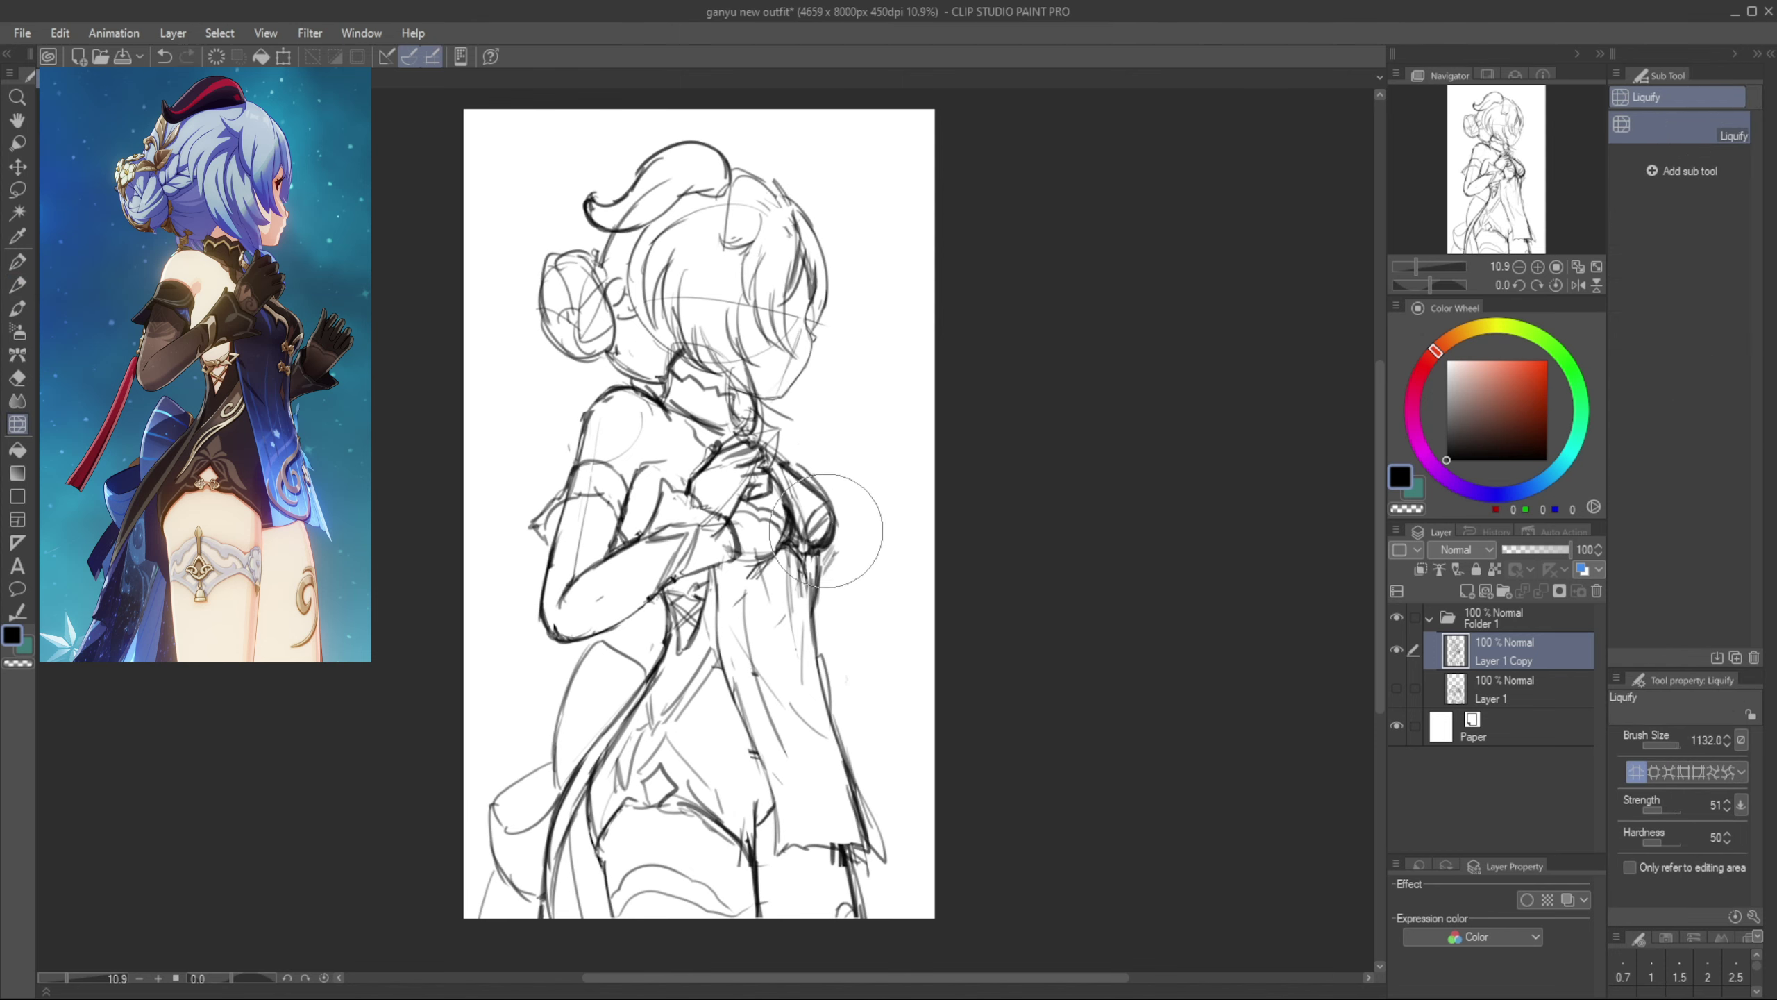
Erase the bust's lower contour and redraw it with a rounder underside
{"action": "key", "text": "p"}
{"action": "mouse_move", "coordinate": [735, 557]}
{"action": "left_mouse_down"}
{"action": "mouse_move", "coordinate": [819, 555]}
{"action": "mouse_move", "coordinate": [820, 540]}
{"action": "left_mouse_up"}
{"action": "key", "text": "e"}
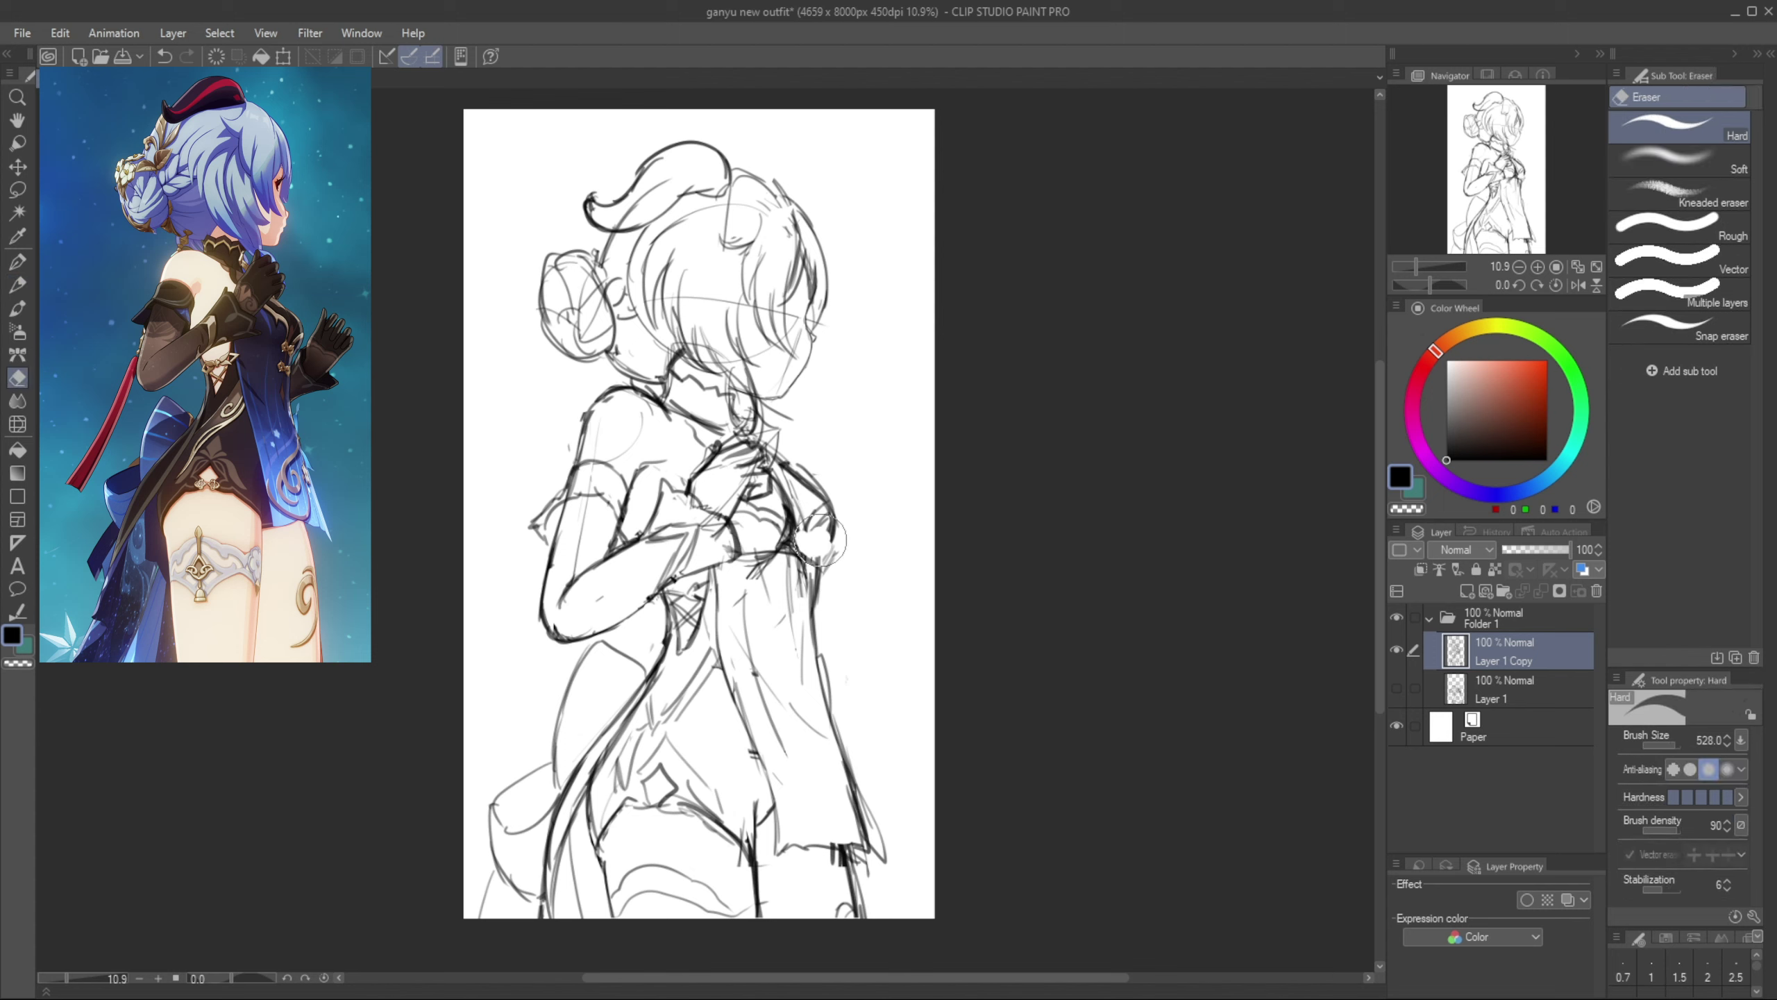
{"action": "key", "text": "p"}
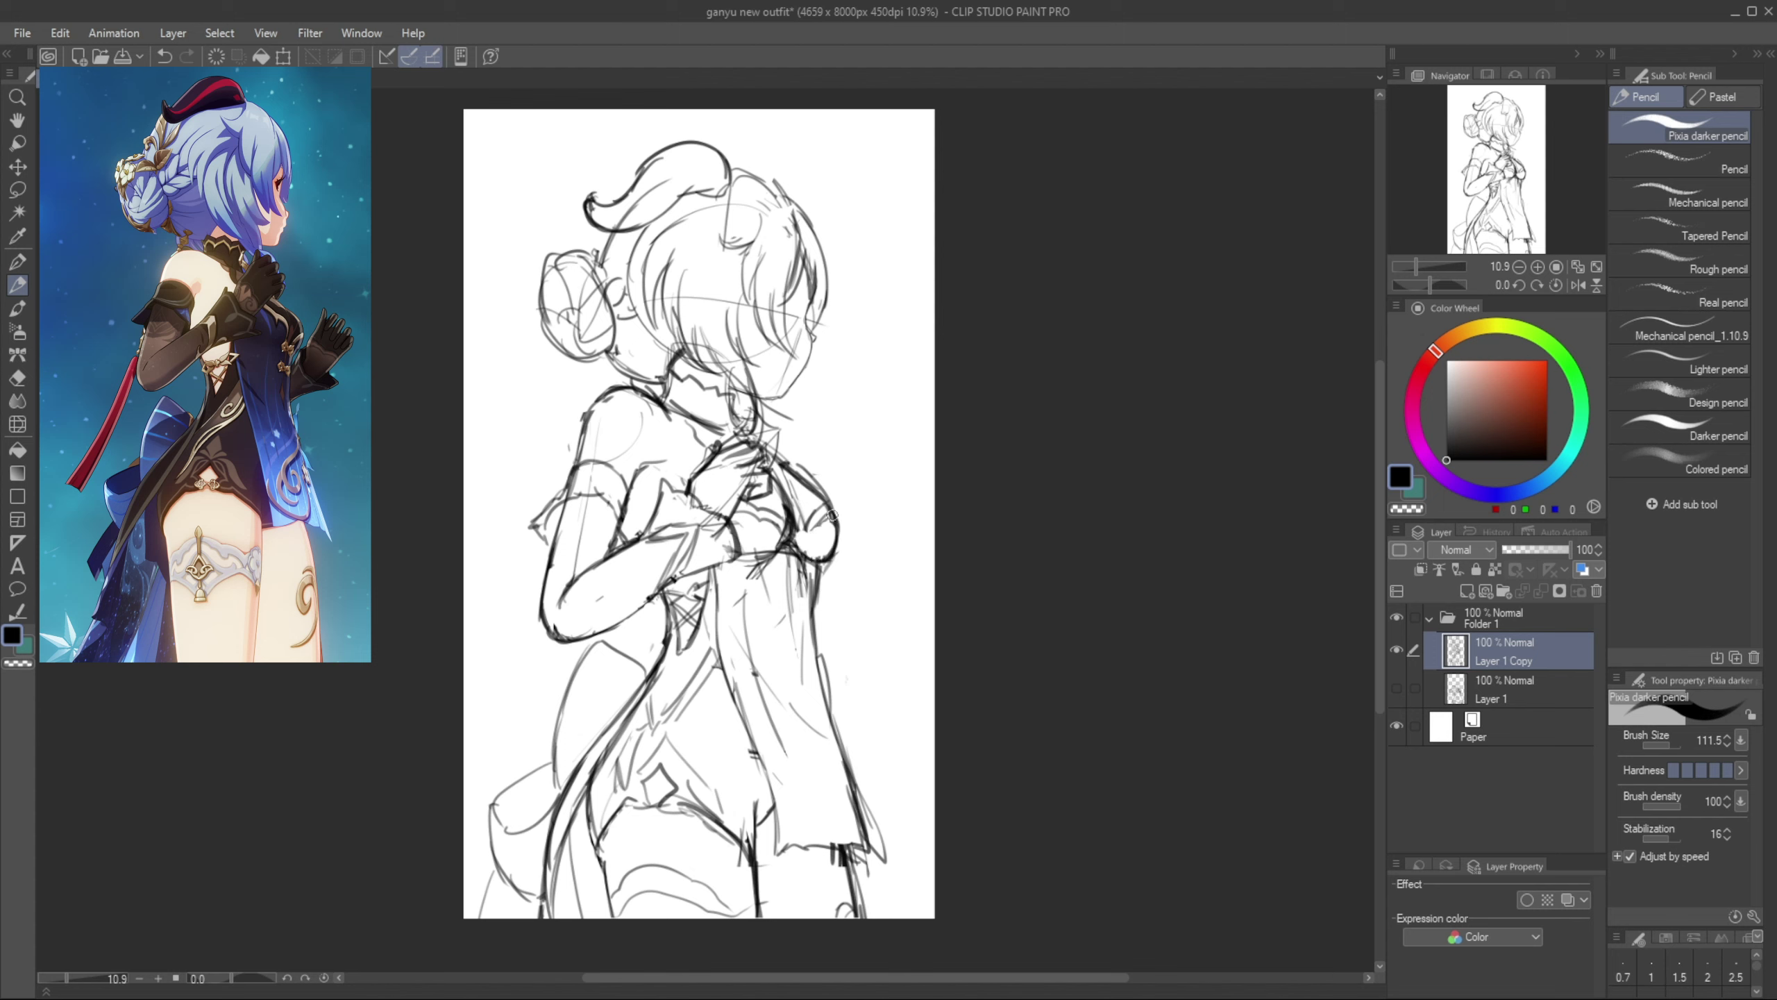
Clean up the bust by erasing the stray lines inside it and firming up its outer contour
{"action": "key", "text": "e"}
{"action": "left_click_drag", "start_coordinate": [805, 511], "coordinate": [780, 508]}
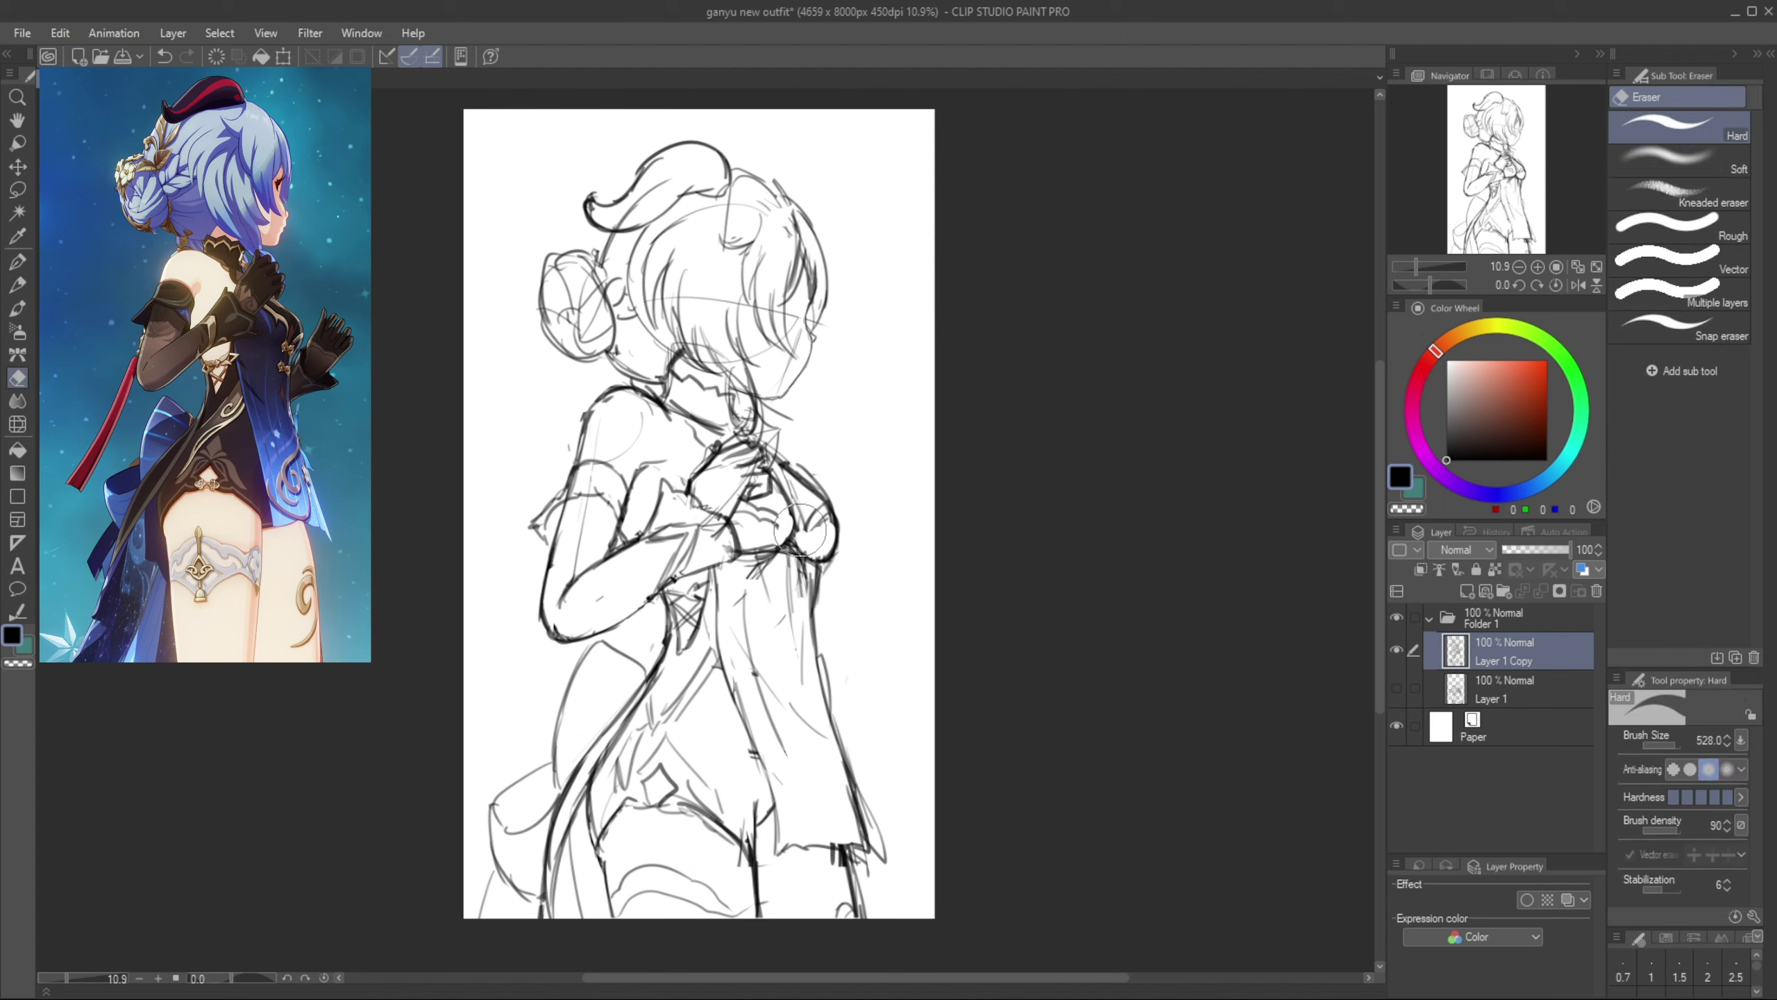
{"action": "key", "text": "p"}
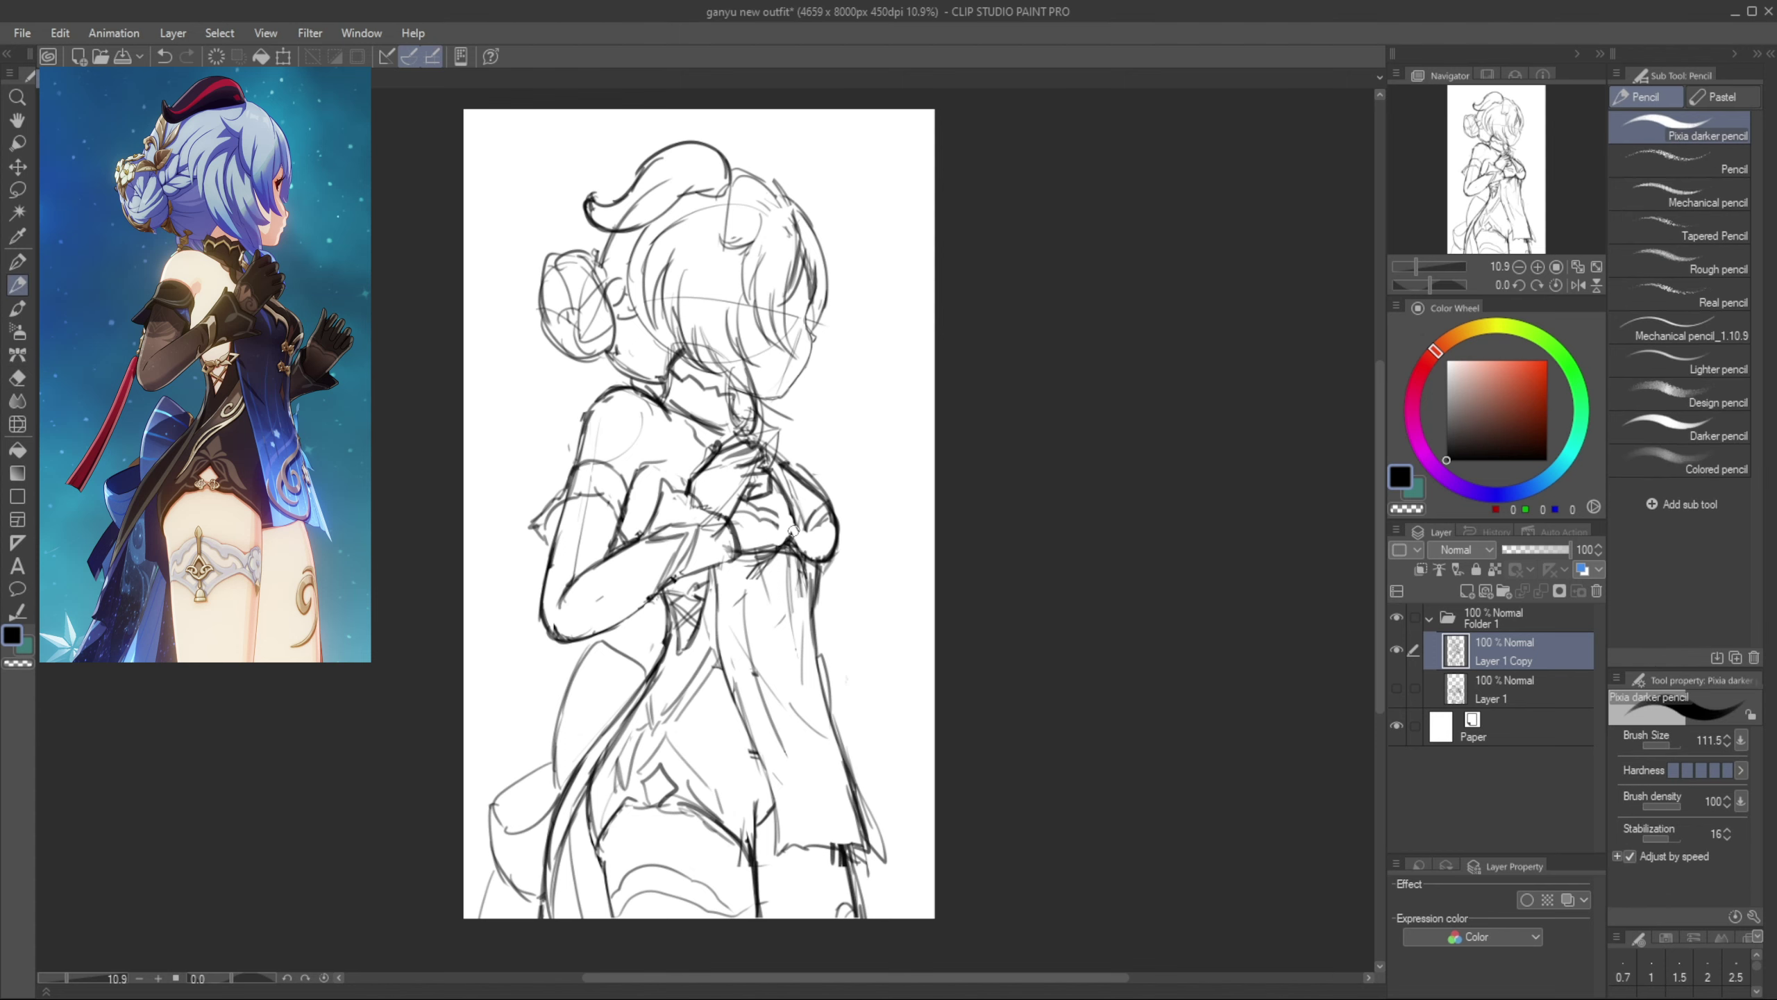
{"action": "key", "text": "e"}
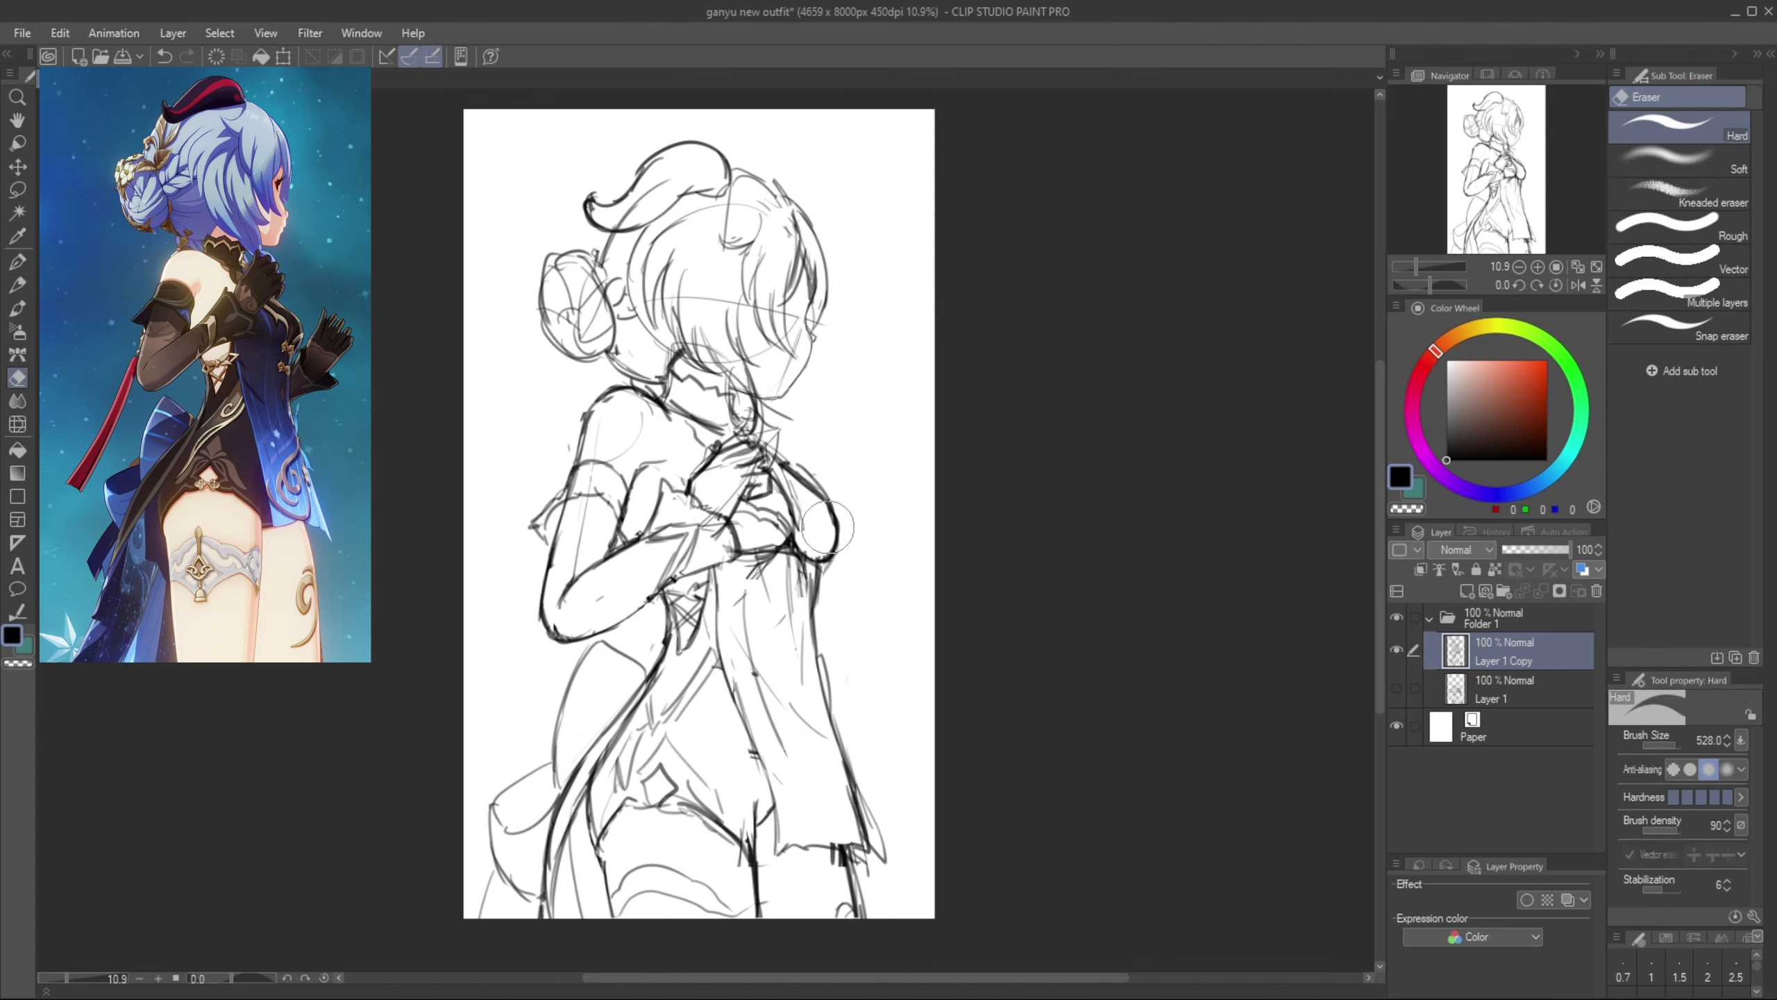
{"action": "key", "text": "p"}
{"action": "key", "text": "e"}
{"action": "key", "text": "p"}
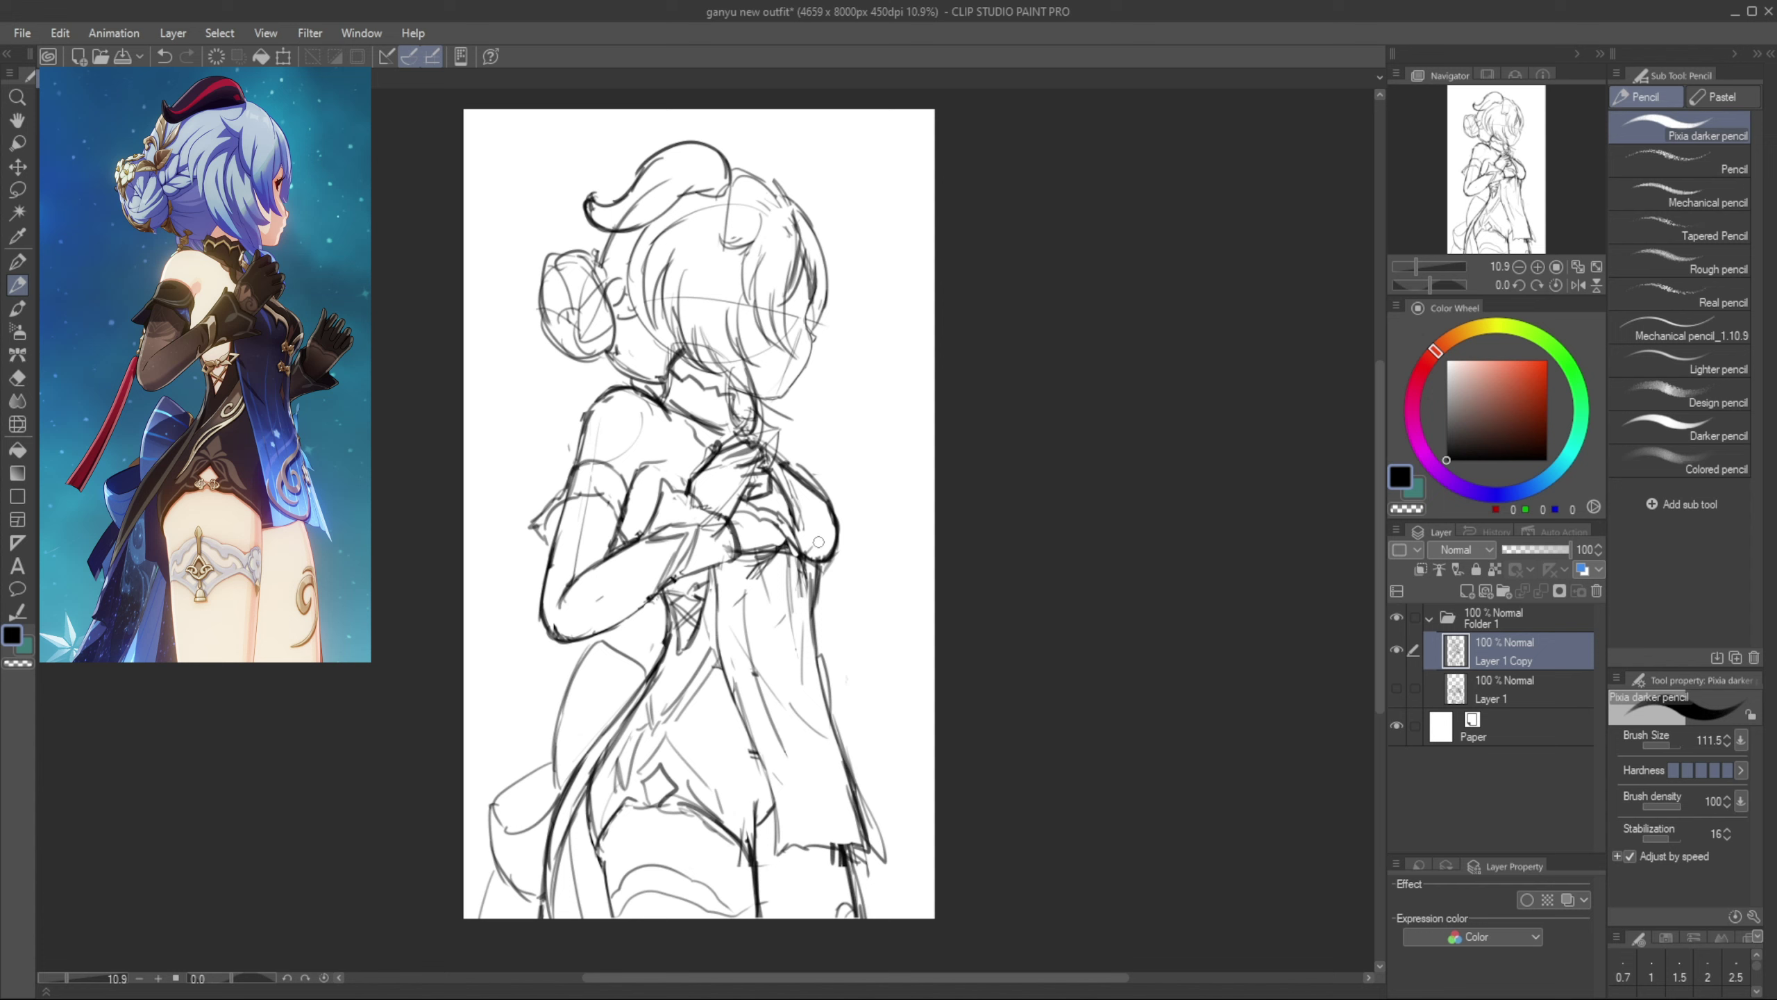
Erase the bust's upper contour and redraw it as a thinner curve running down from the hands
{"action": "key", "text": "e"}
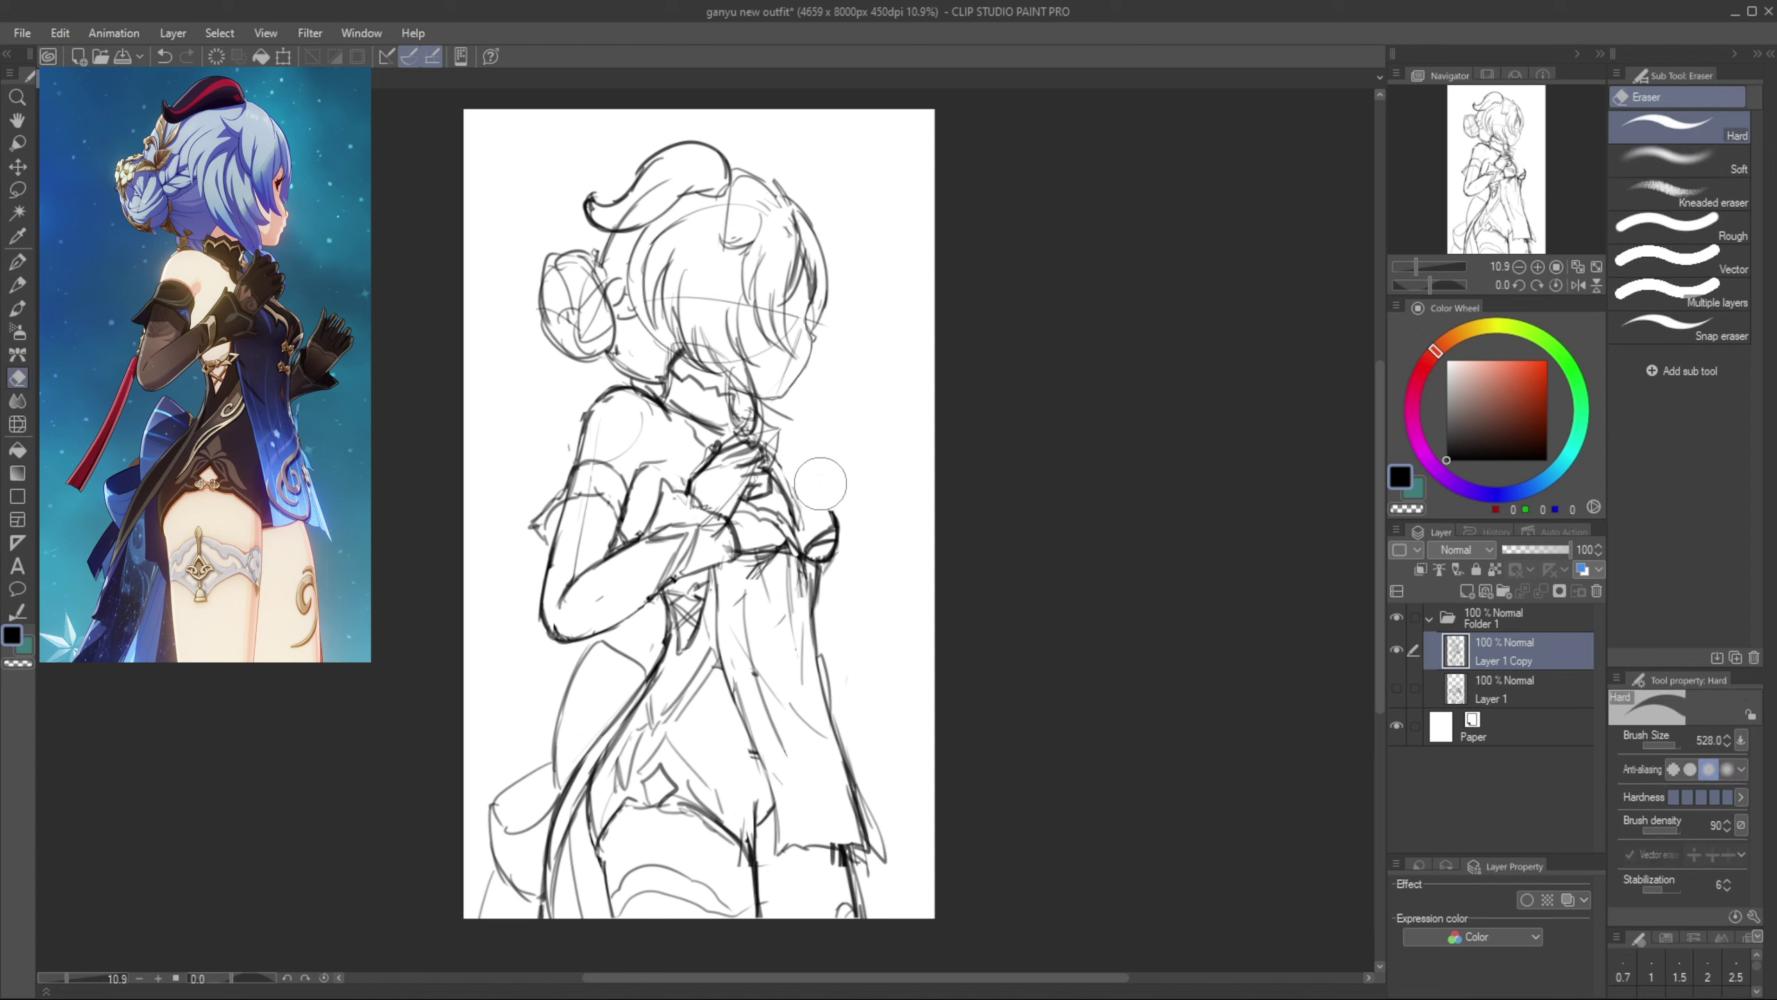
{"action": "key", "text": "p"}
{"action": "key", "text": "e"}
{"action": "key", "text": "p"}
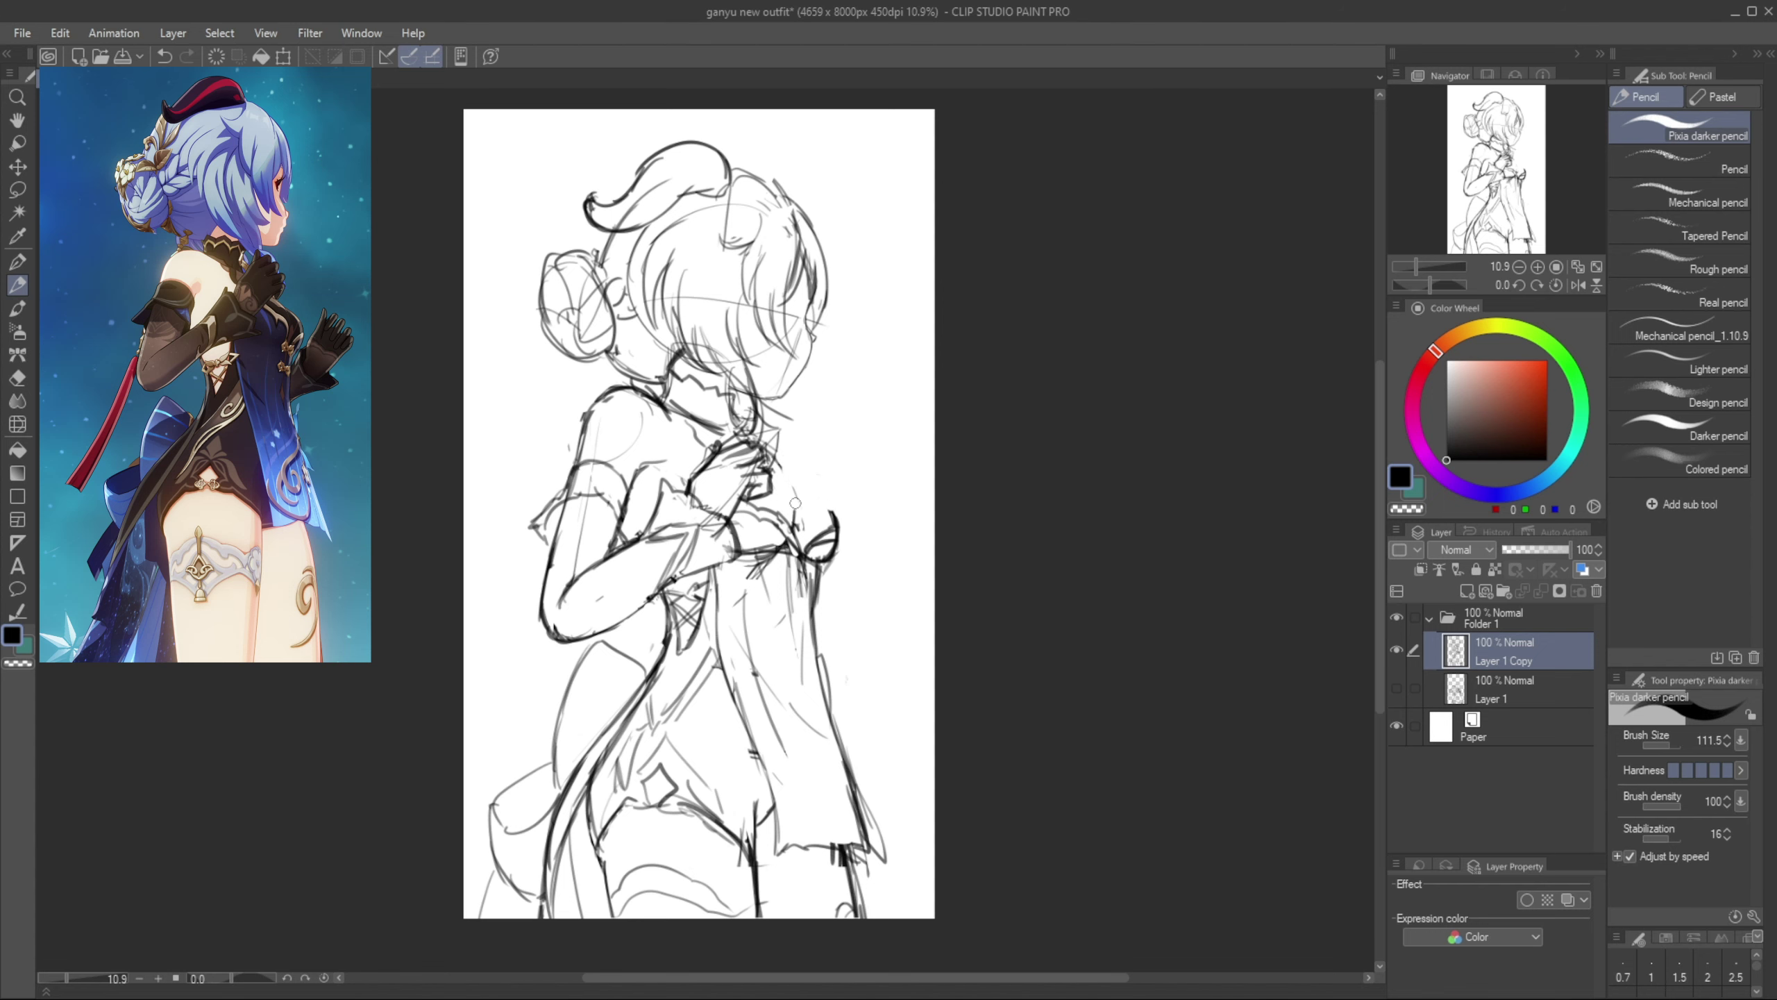
{"action": "key", "text": "ctrl+z"}
{"action": "left_click_drag", "start_coordinate": [771, 456], "coordinate": [794, 515]}
{"action": "key", "text": "ctrl+z"}
{"action": "key", "text": "ctrl+z"}
{"action": "key", "text": "e"}
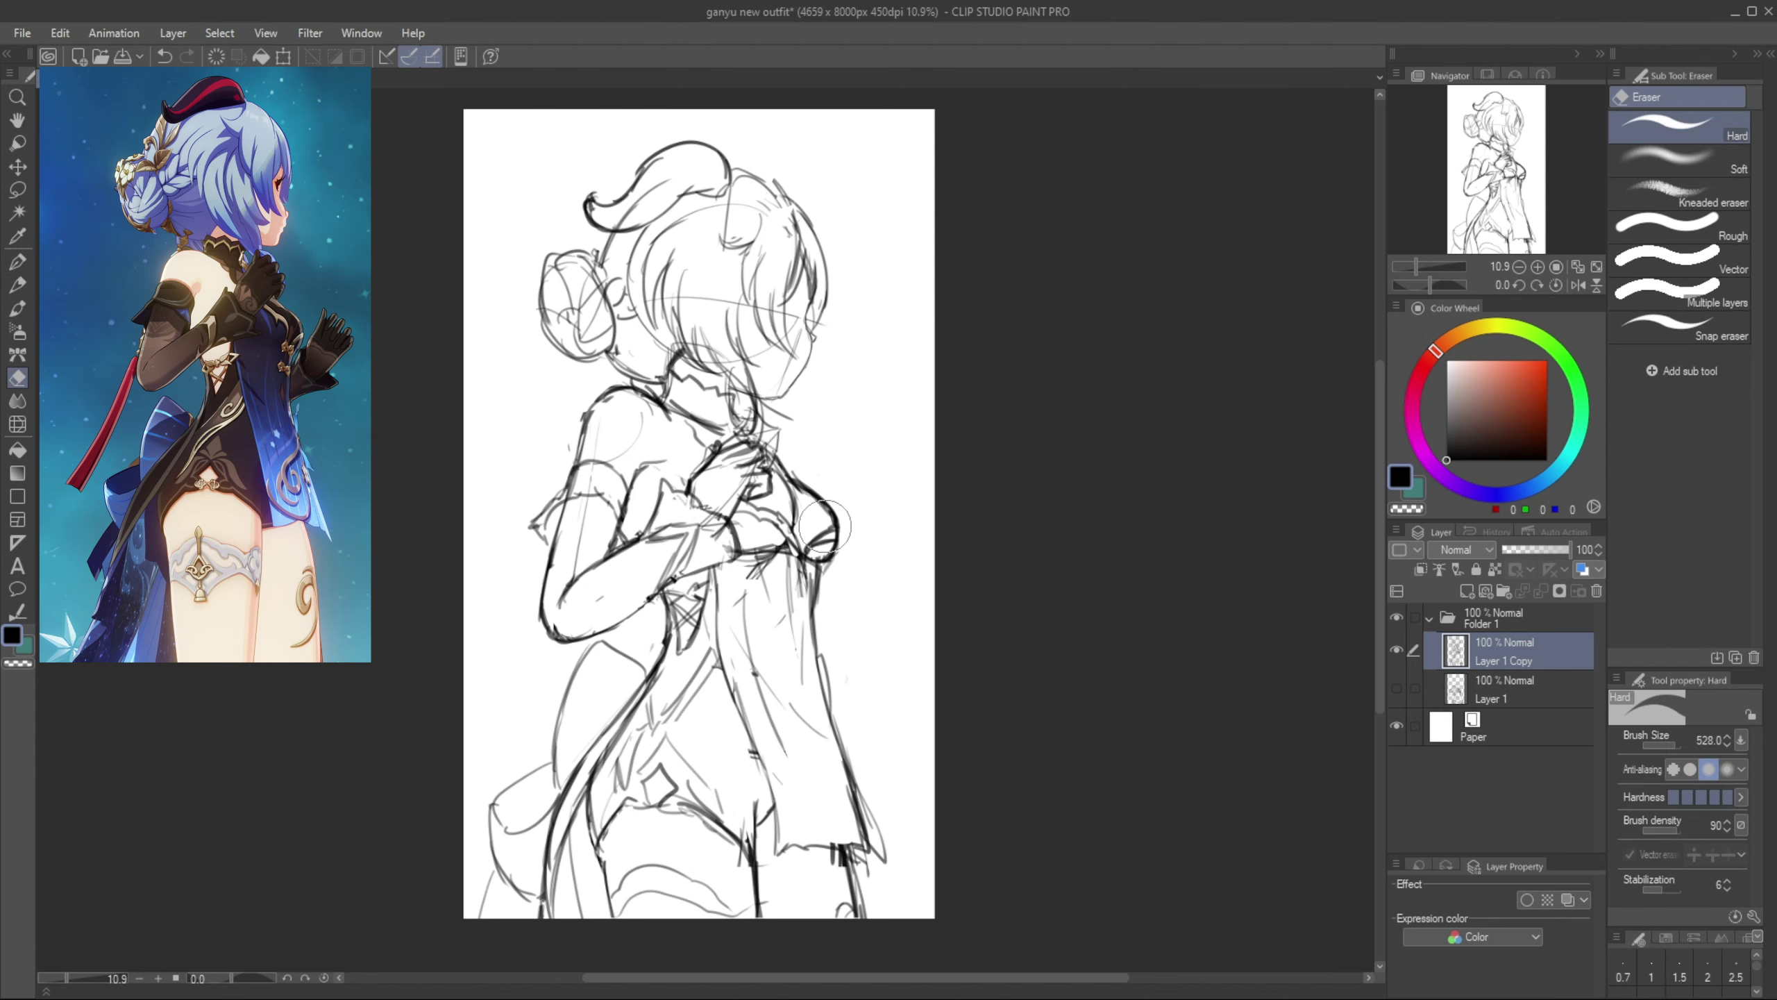
Draw a small bow with a long hanging ribbon below the bust, over the front skirt panel
{"action": "key", "text": "p"}
{"action": "mouse_move", "coordinate": [783, 468]}
{"action": "left_mouse_down"}
{"action": "mouse_move", "coordinate": [839, 526]}
{"action": "mouse_move", "coordinate": [801, 686]}
{"action": "left_mouse_up"}
{"action": "key", "text": "ctrl+z"}
{"action": "key", "text": "e"}
{"action": "key", "text": "p"}
{"action": "key", "text": "ctrl+z"}
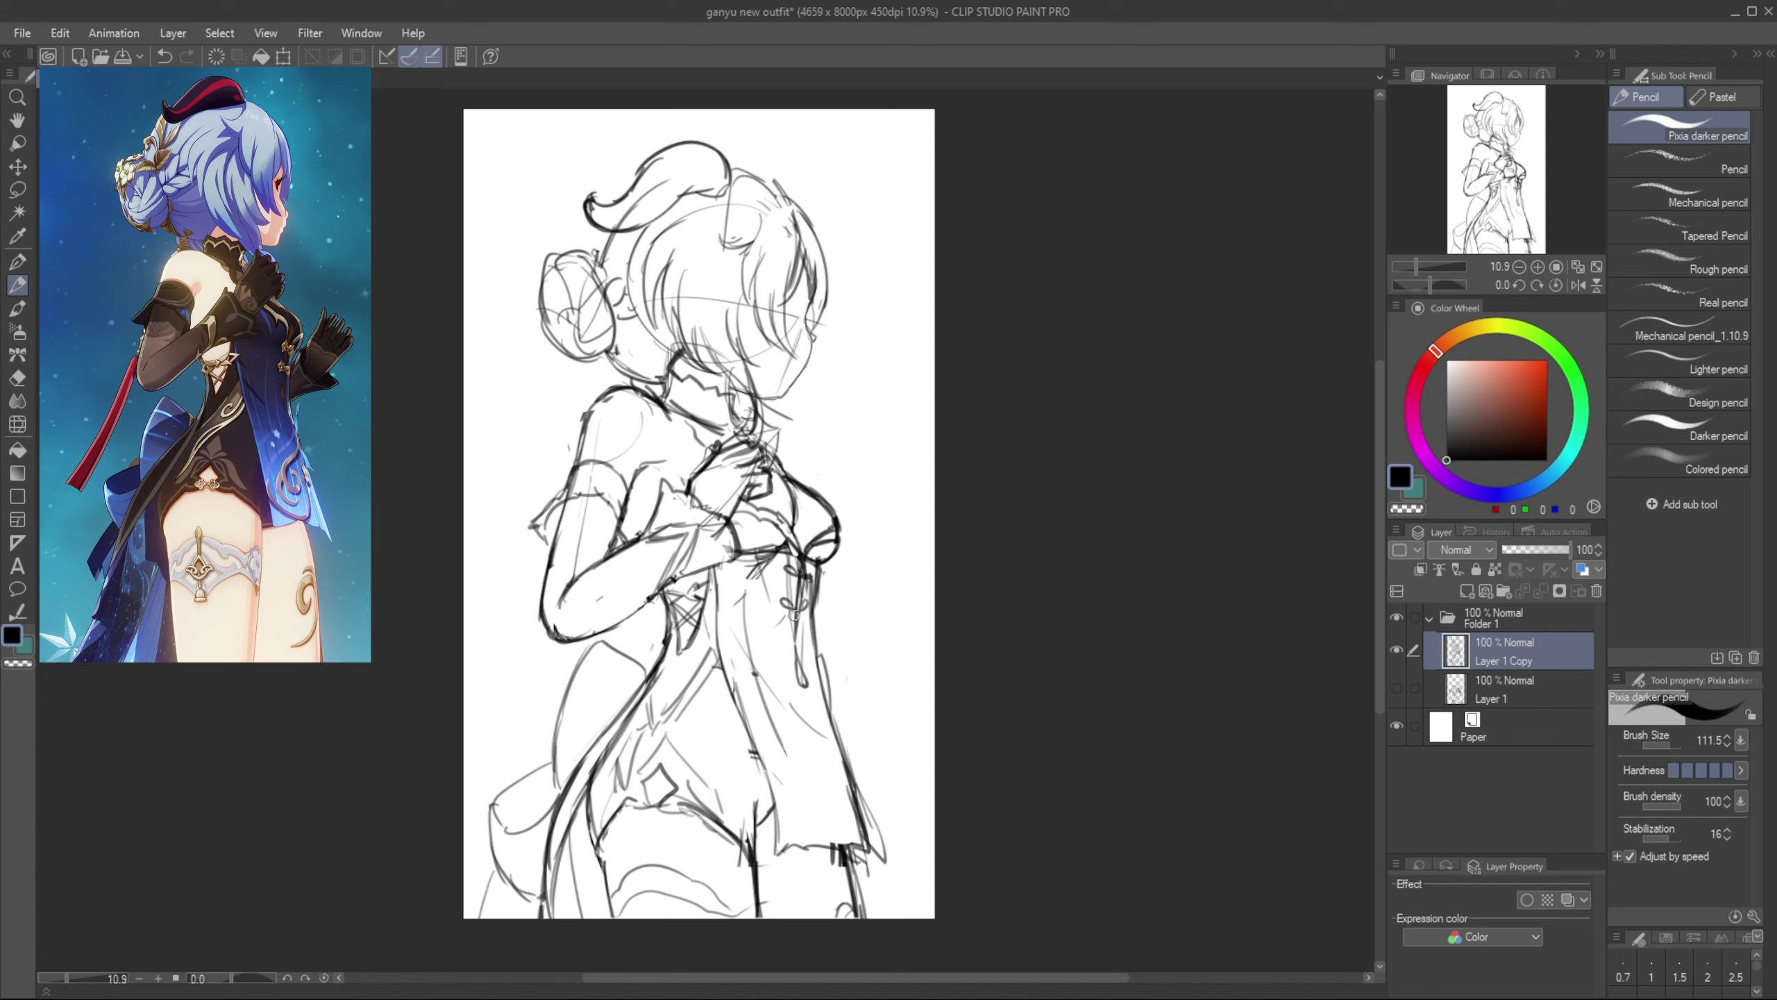
{"action": "left_click_drag", "start_coordinate": [795, 616], "coordinate": [803, 691]}
Check the sketch in mirrored view and reinforce the front skirt panel's outer edge
{"action": "left_click", "coordinate": [1578, 285]}
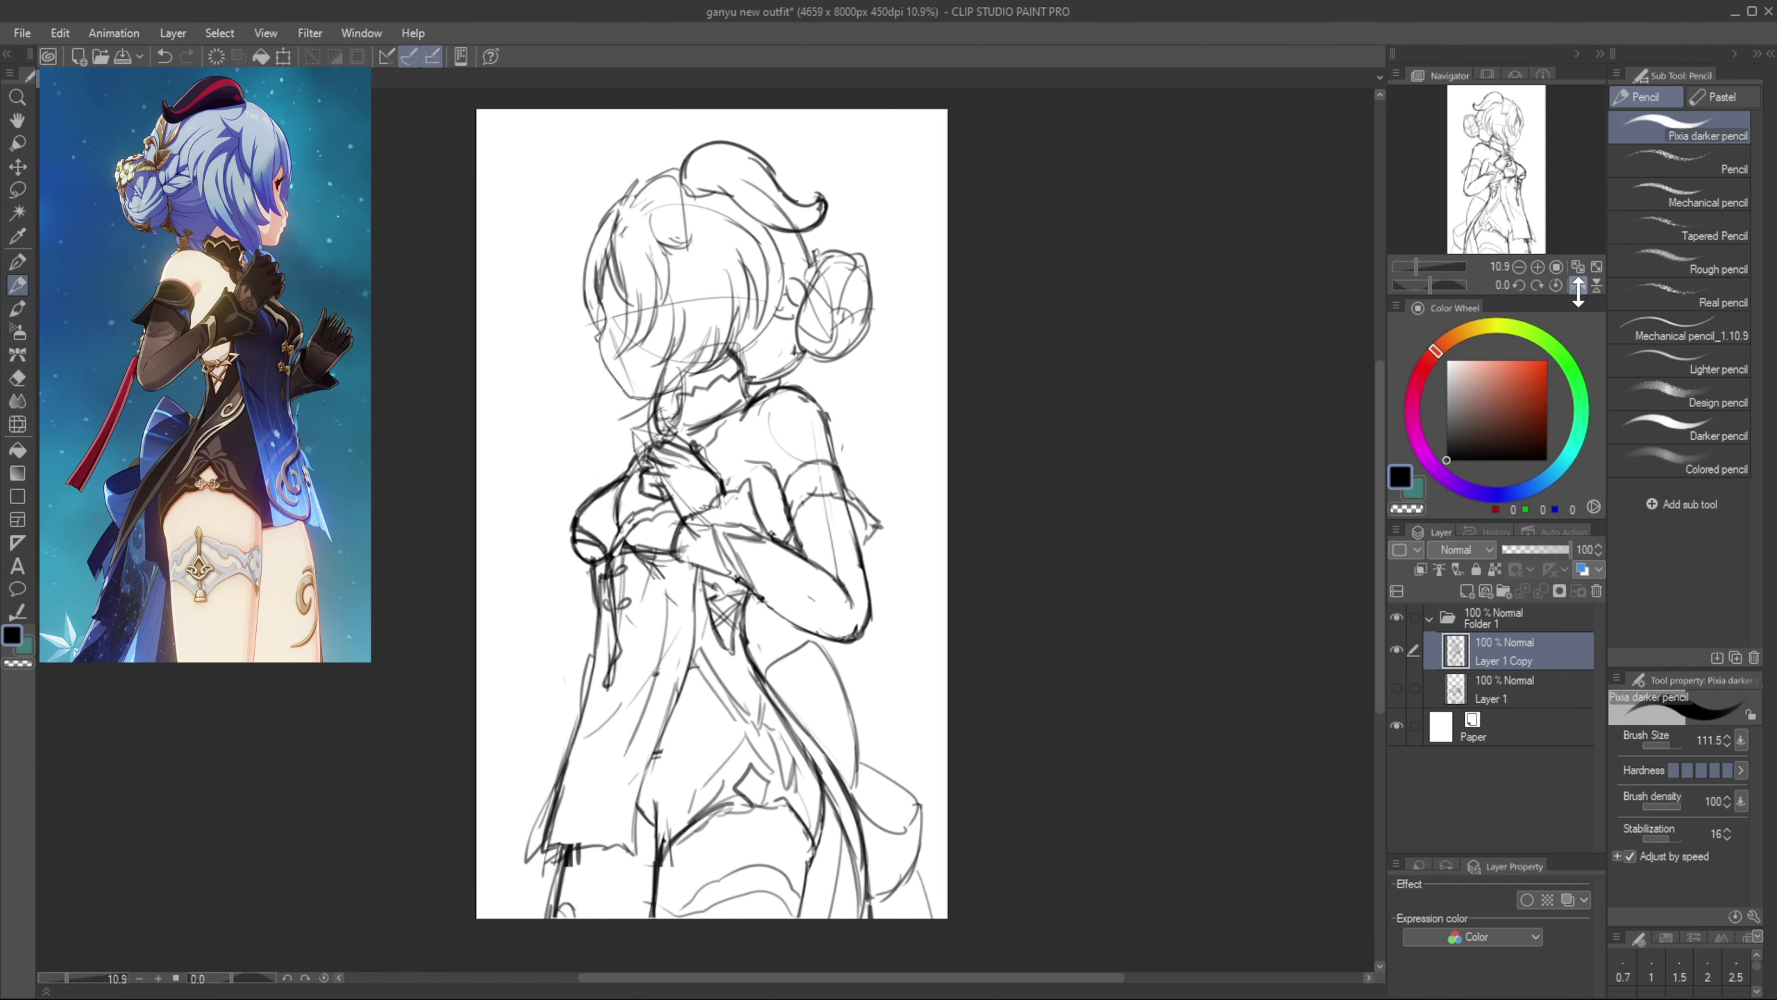
{"action": "left_click", "coordinate": [1578, 285]}
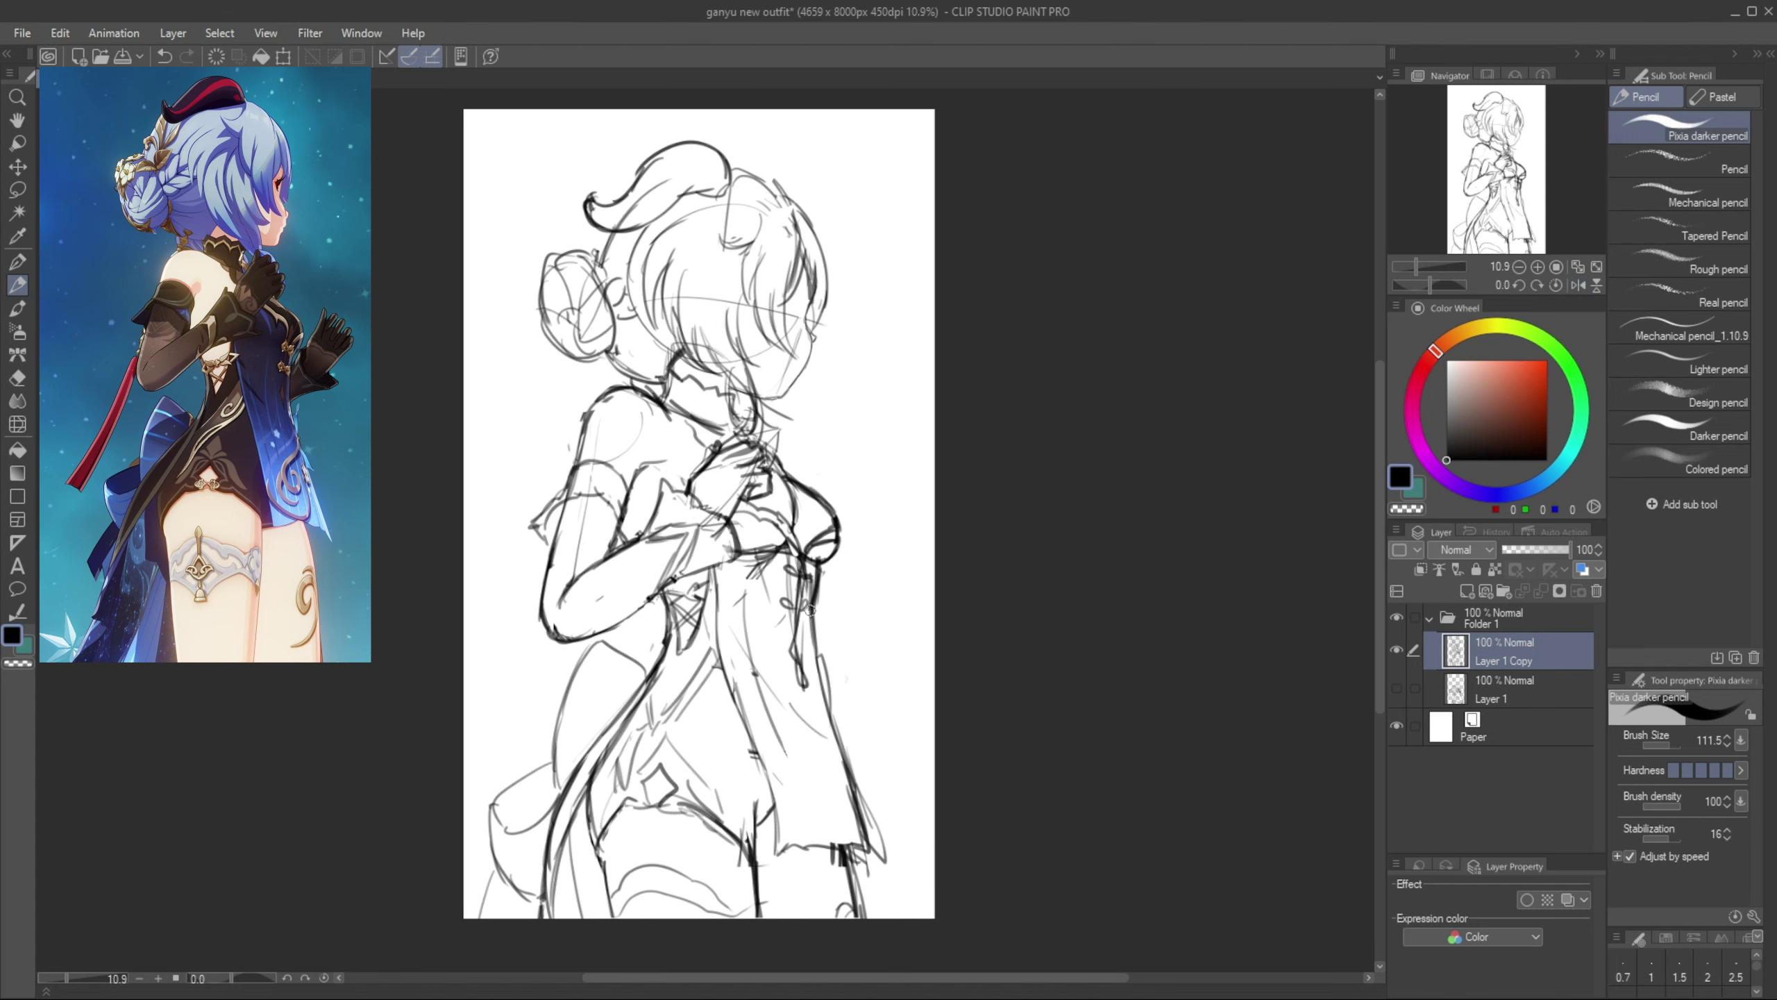
{"action": "left_click_drag", "start_coordinate": [816, 636], "coordinate": [847, 762]}
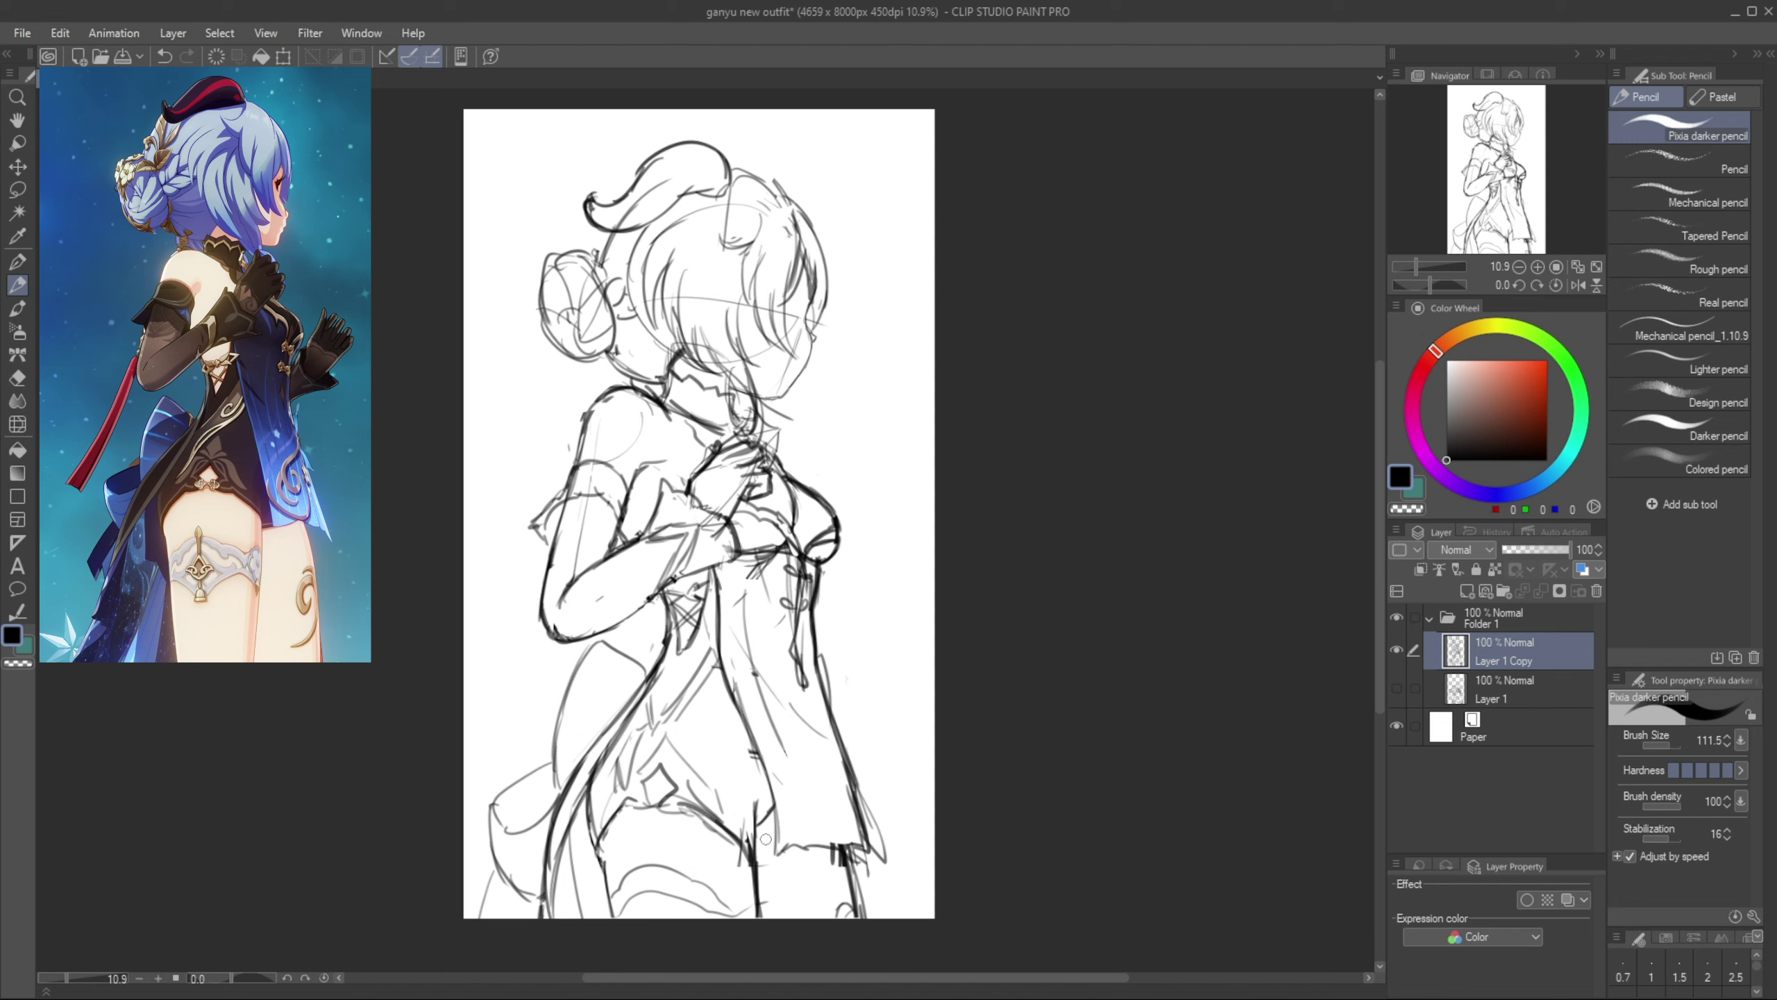
{"action": "left_click", "coordinate": [1578, 285]}
{"action": "left_click", "coordinate": [1578, 284]}
Sketch the eye and redraw the face's side profile with a cleaner nose, mouth, chin and jawline
{"action": "key", "text": "ctrl+z"}
{"action": "left_click_drag", "start_coordinate": [784, 400], "coordinate": [793, 388]}
{"action": "key", "text": "ctrl+z"}
{"action": "left_click_drag", "start_coordinate": [789, 395], "coordinate": [801, 381]}
{"action": "key", "text": "e"}
{"action": "key", "text": "ctrl+z"}
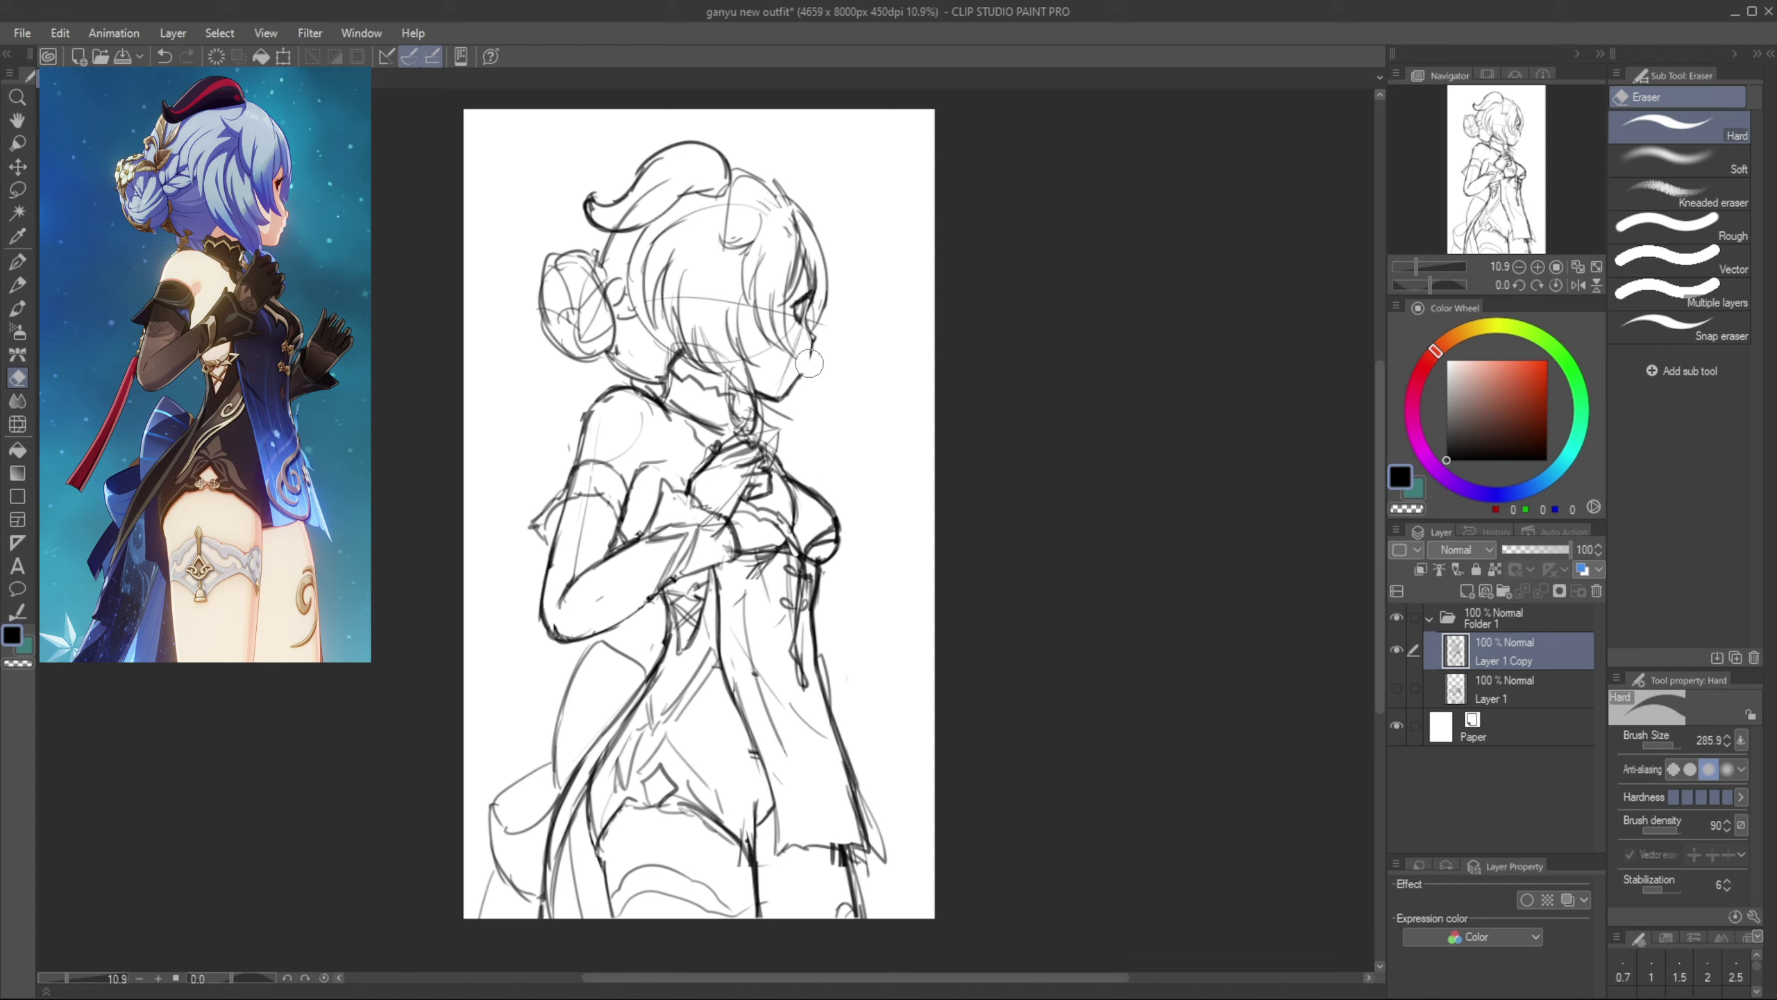
{"action": "key", "text": "p"}
{"action": "key", "text": "p"}
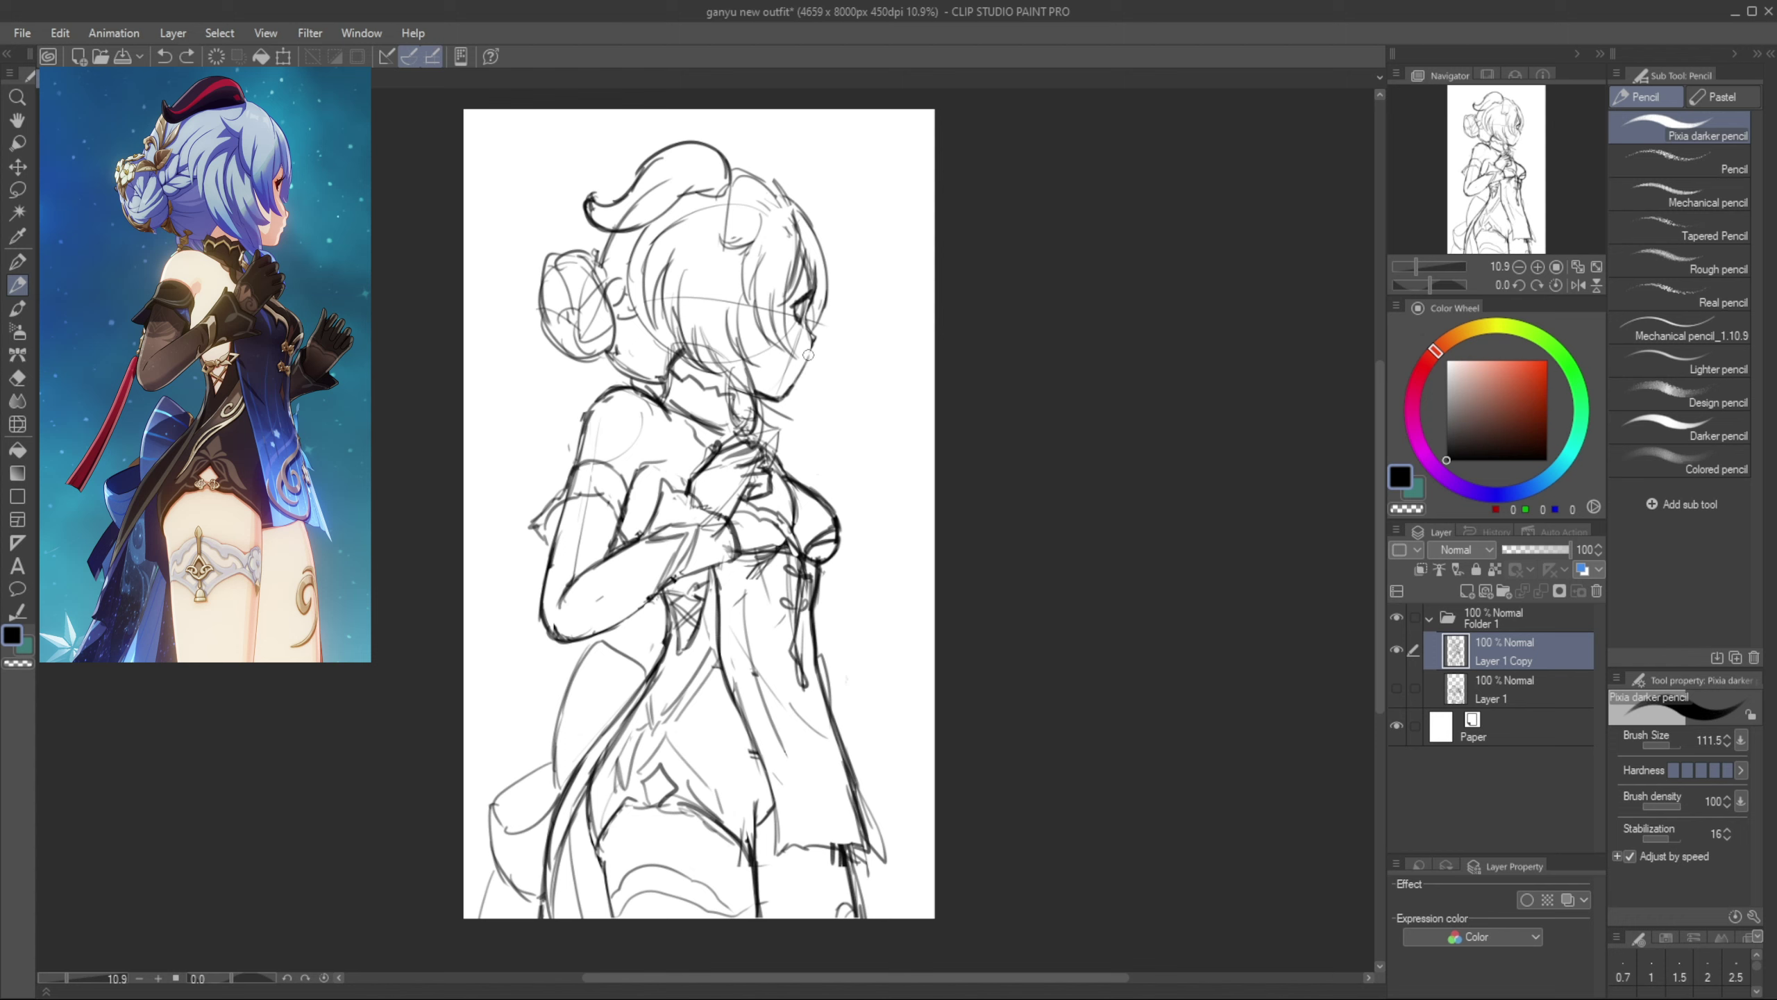
{"action": "key", "text": "e"}
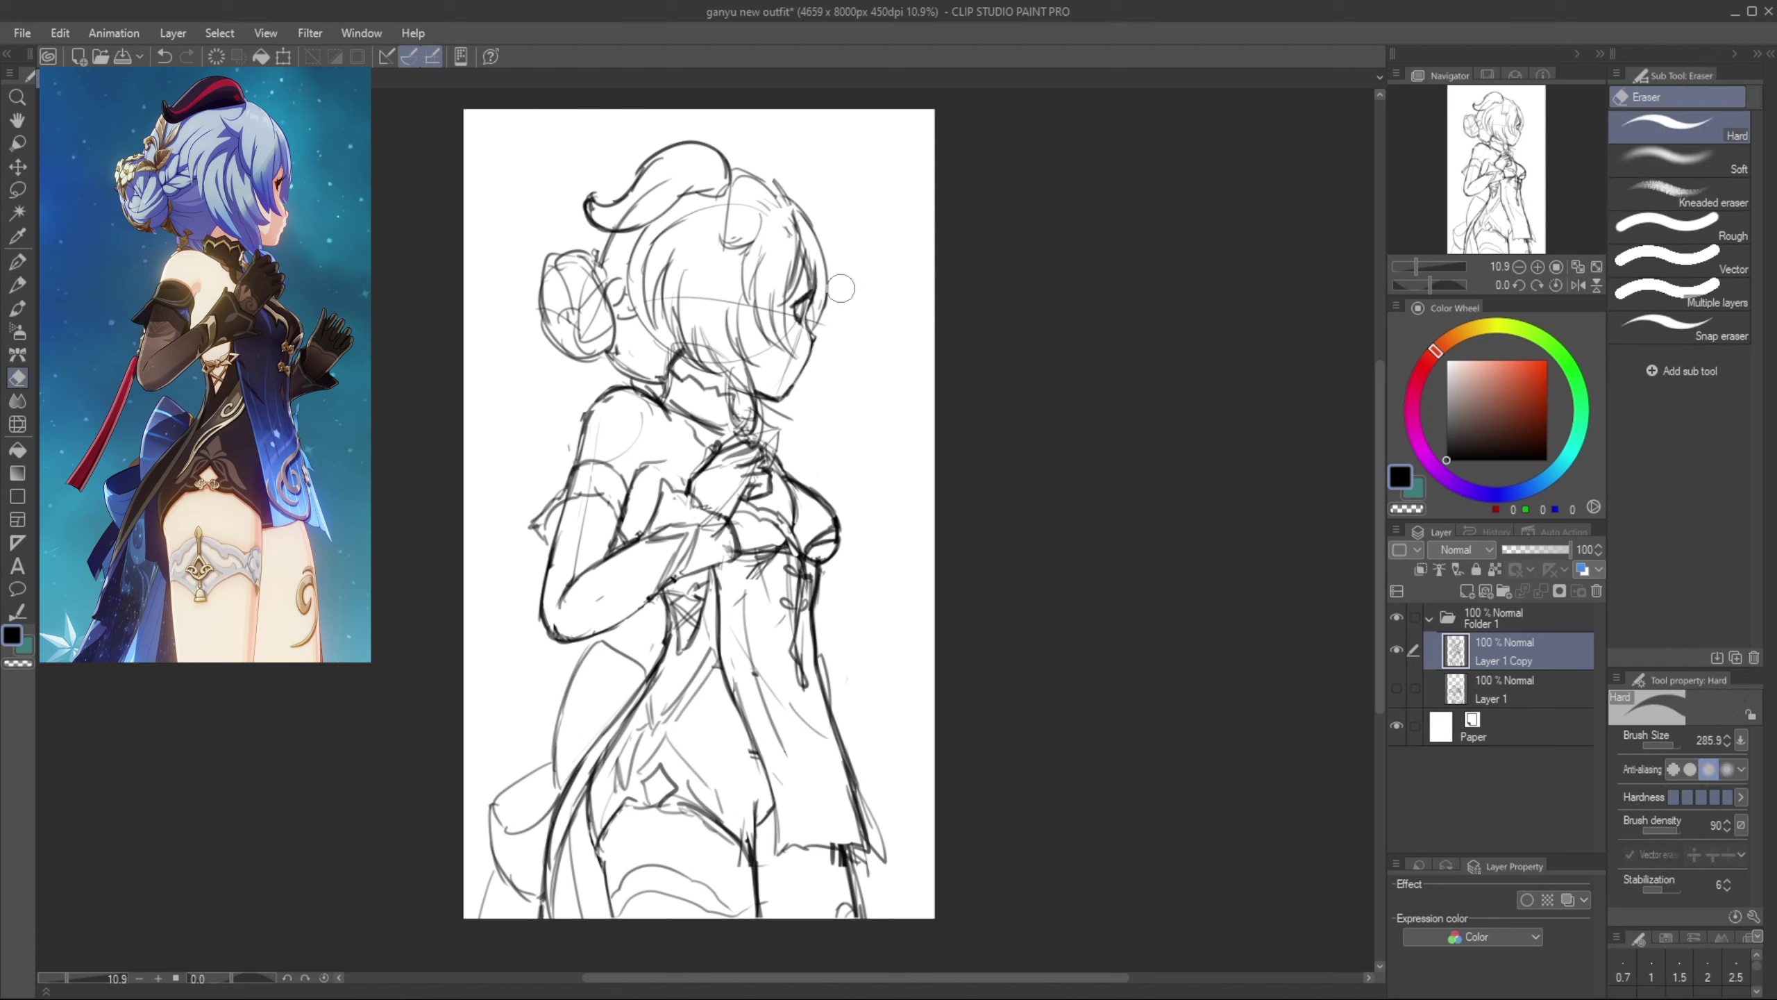
Try moving the lassoed hair bun closer to the head
{"action": "key", "text": "m"}
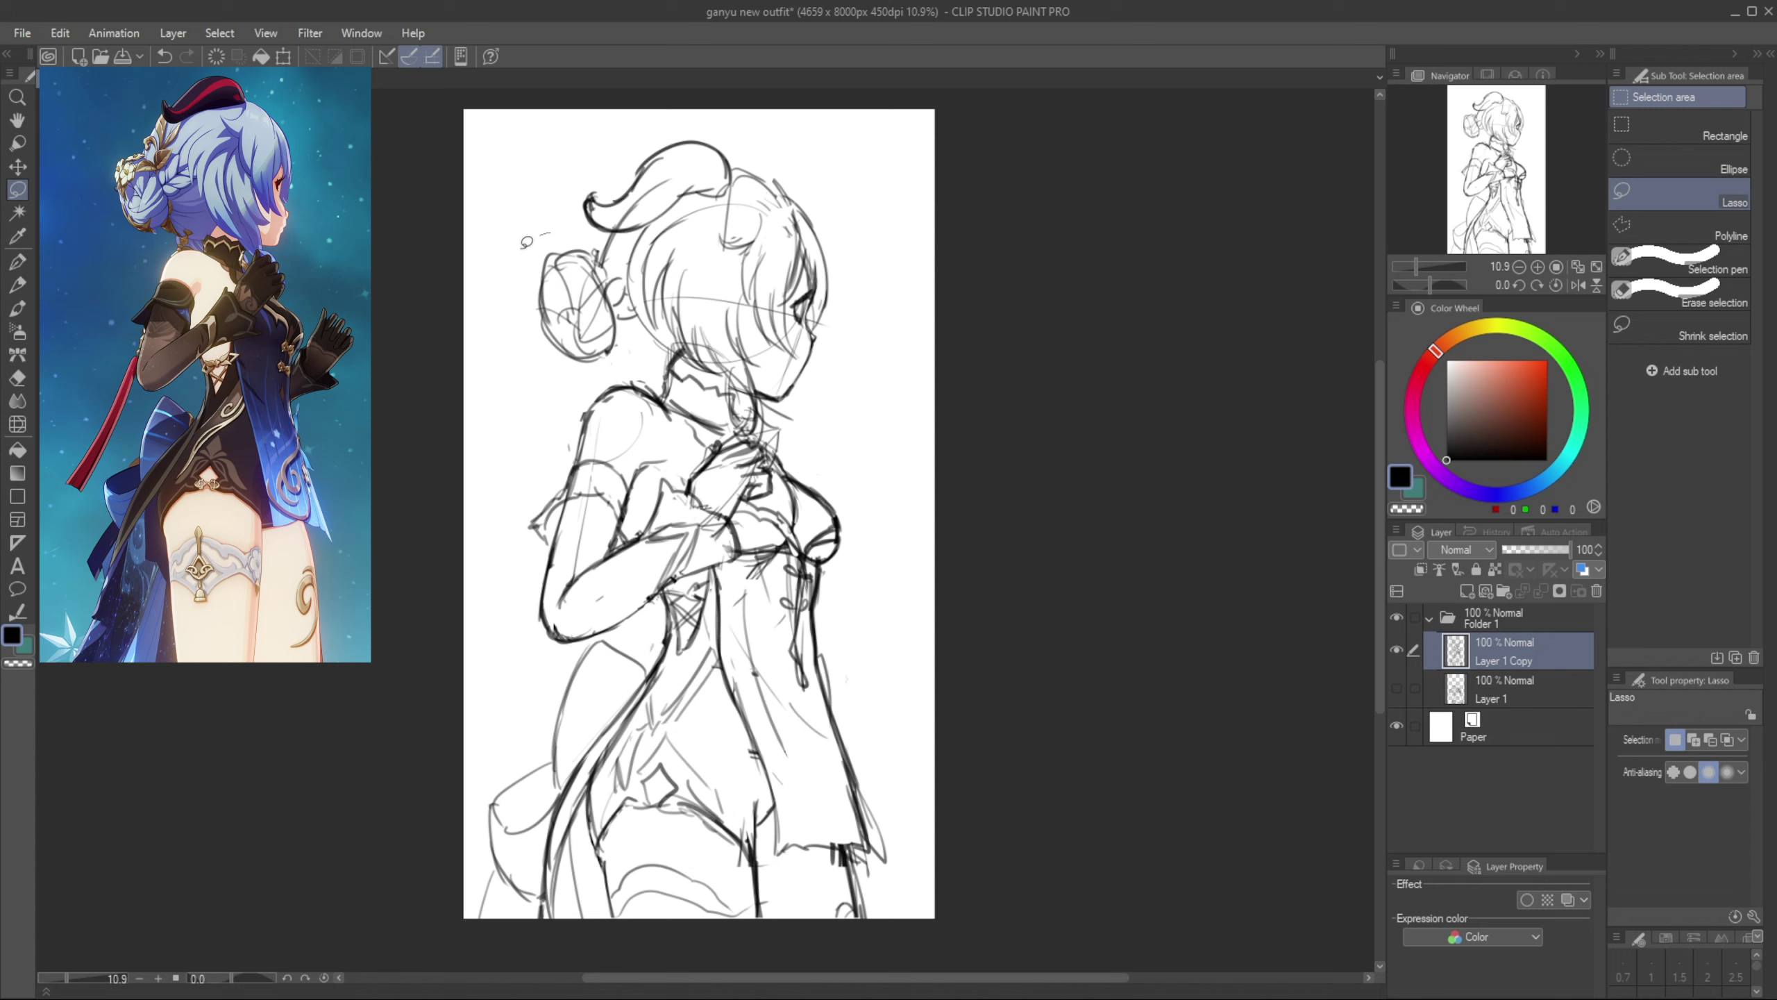
{"action": "mouse_move", "coordinate": [529, 244]}
{"action": "left_mouse_down"}
{"action": "mouse_move", "coordinate": [574, 237]}
{"action": "mouse_move", "coordinate": [660, 284]}
{"action": "mouse_move", "coordinate": [612, 232]}
{"action": "left_mouse_up"}
{"action": "left_click_drag", "start_coordinate": [628, 256], "coordinate": [638, 252]}
{"action": "key", "text": "ctrl+d"}
{"action": "key", "text": "ctrl+z"}
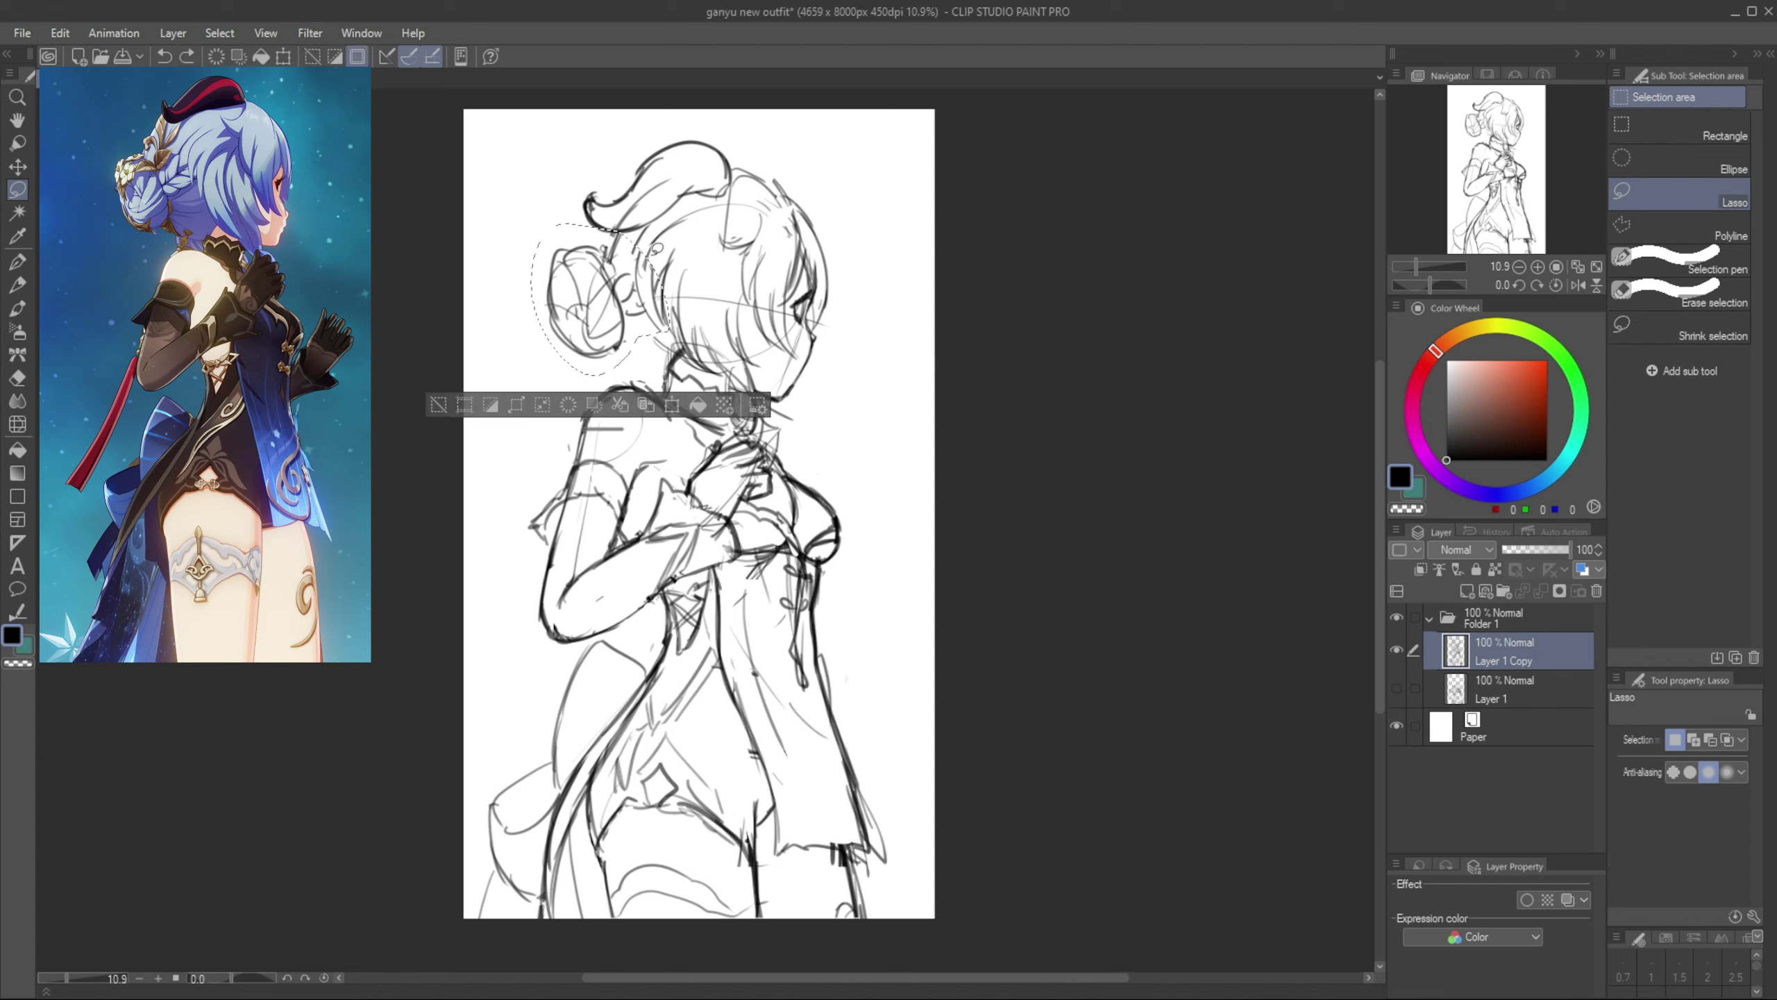
{"action": "key", "text": "ctrl+z"}
{"action": "left_click", "coordinate": [632, 309]}
{"action": "key", "text": "ctrl+d"}
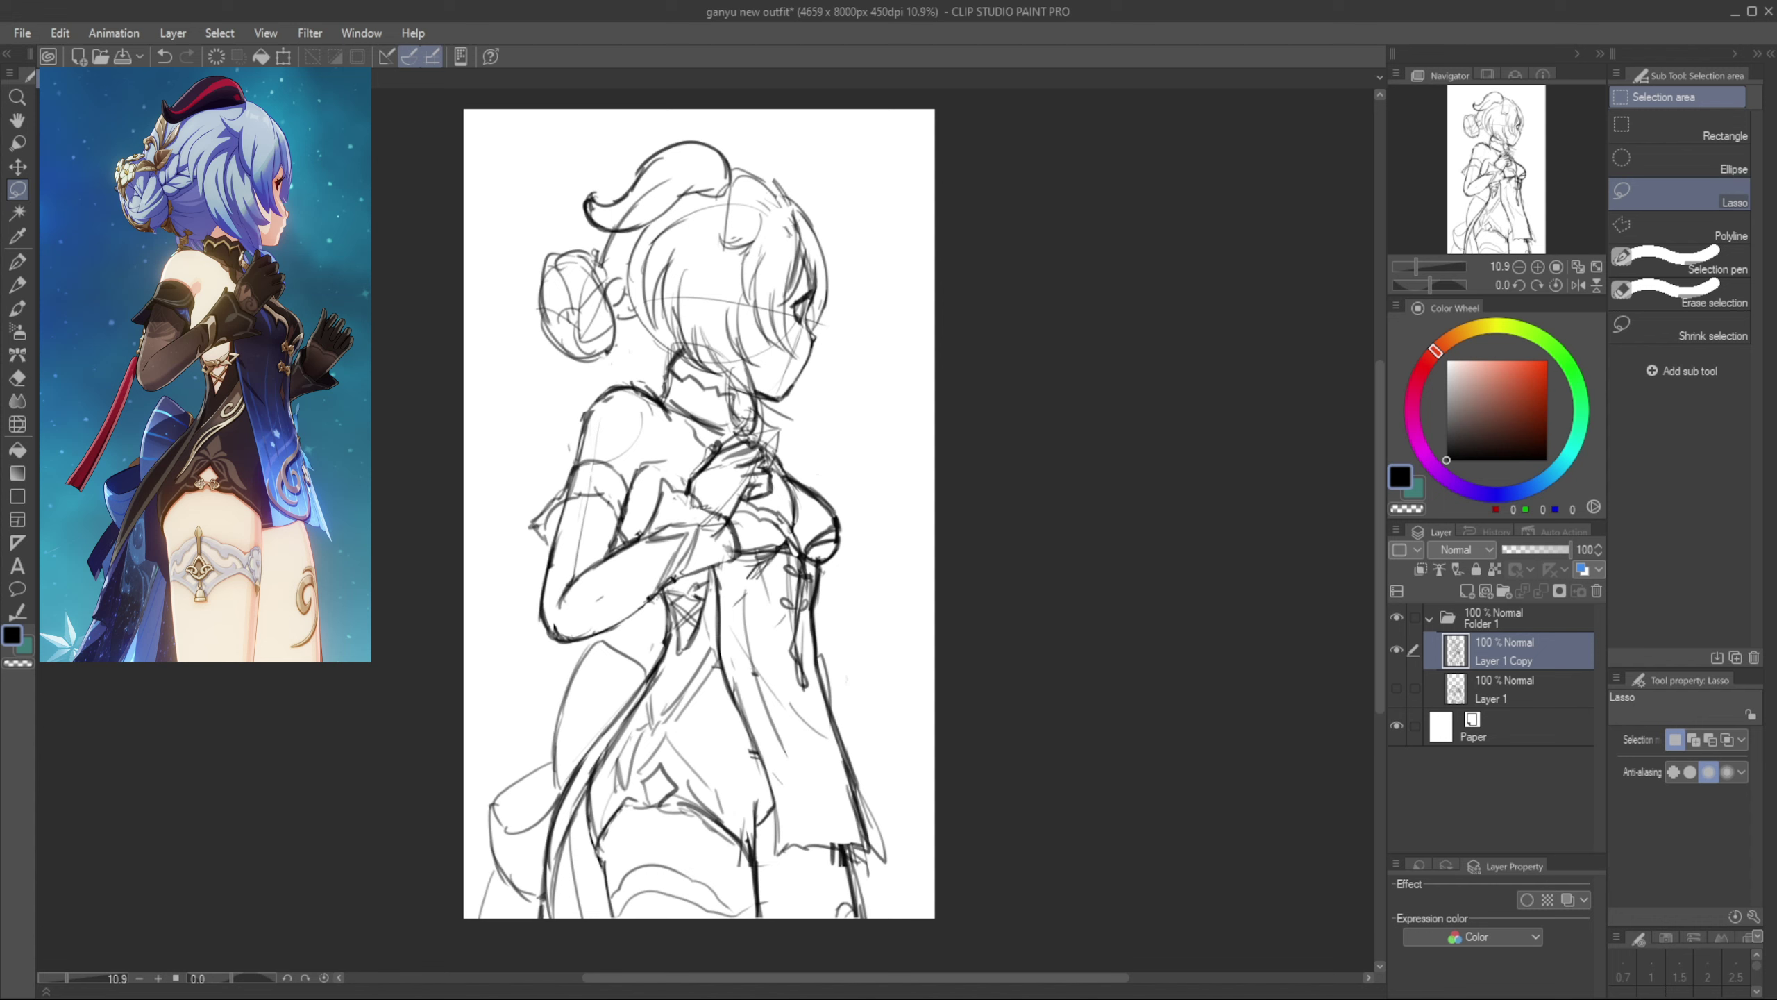
Add loose strokes around the hair bun and refine the nape and the back of the ruffled collar
{"action": "key", "text": "p"}
{"action": "key", "text": "p"}
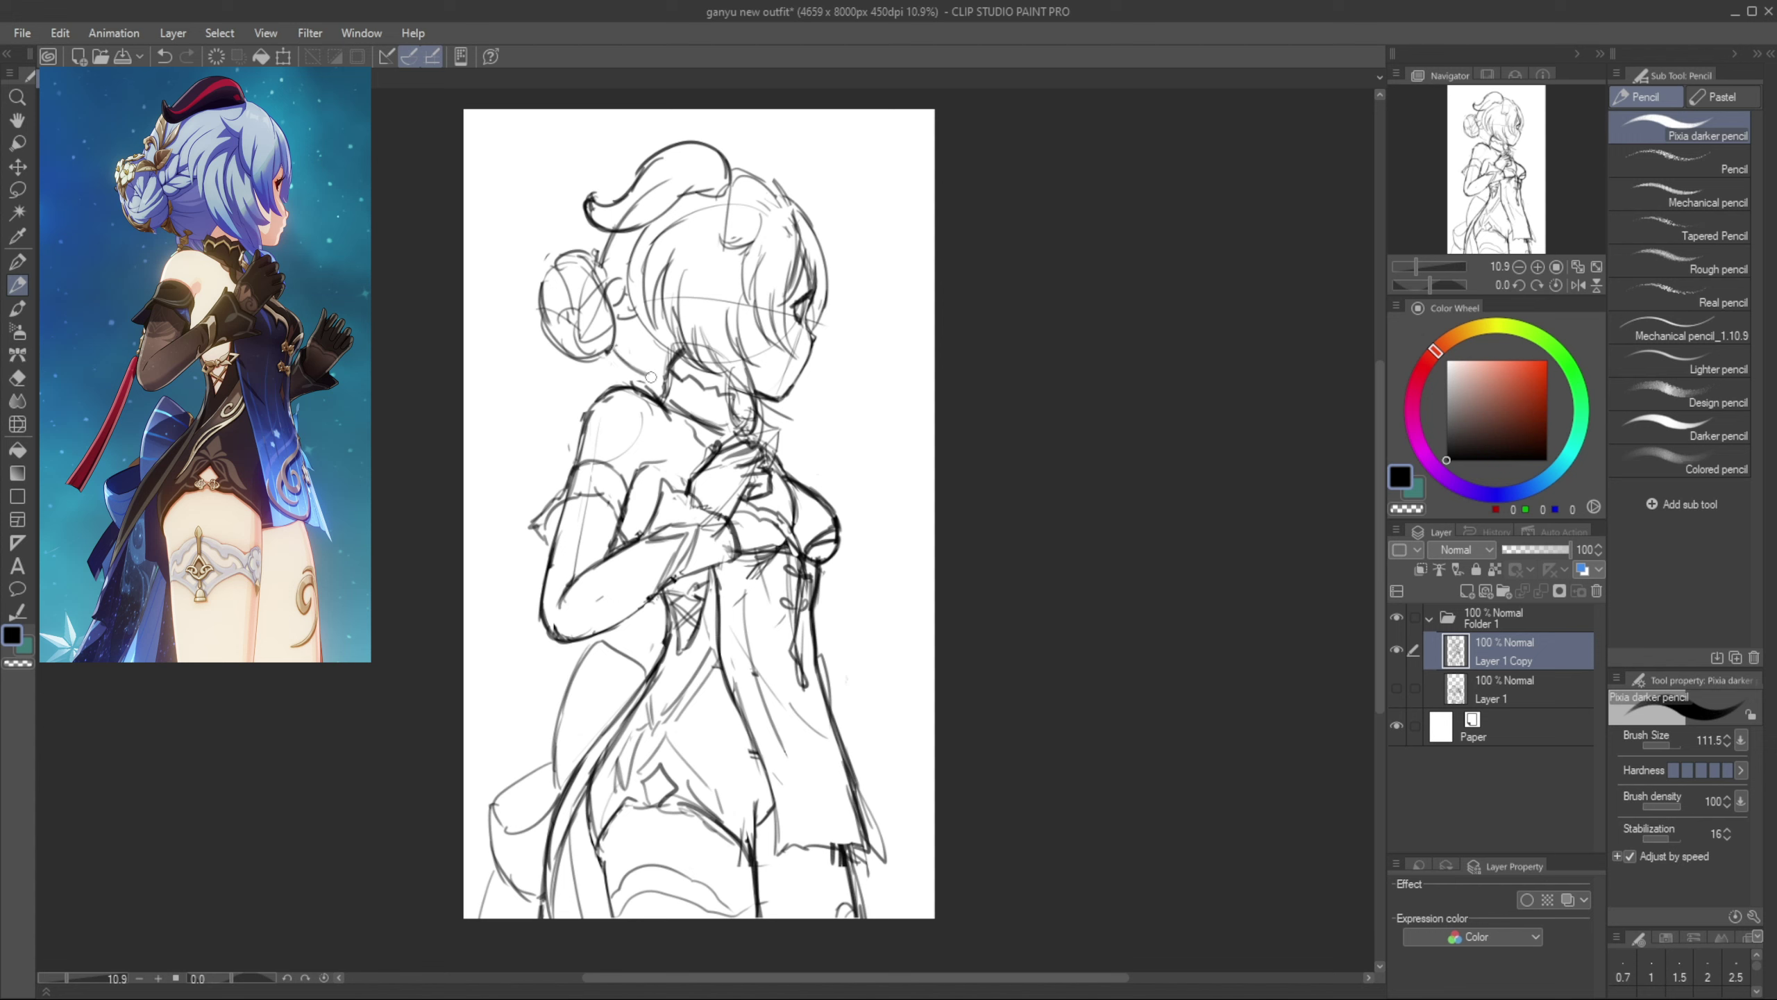
{"action": "key", "text": "e"}
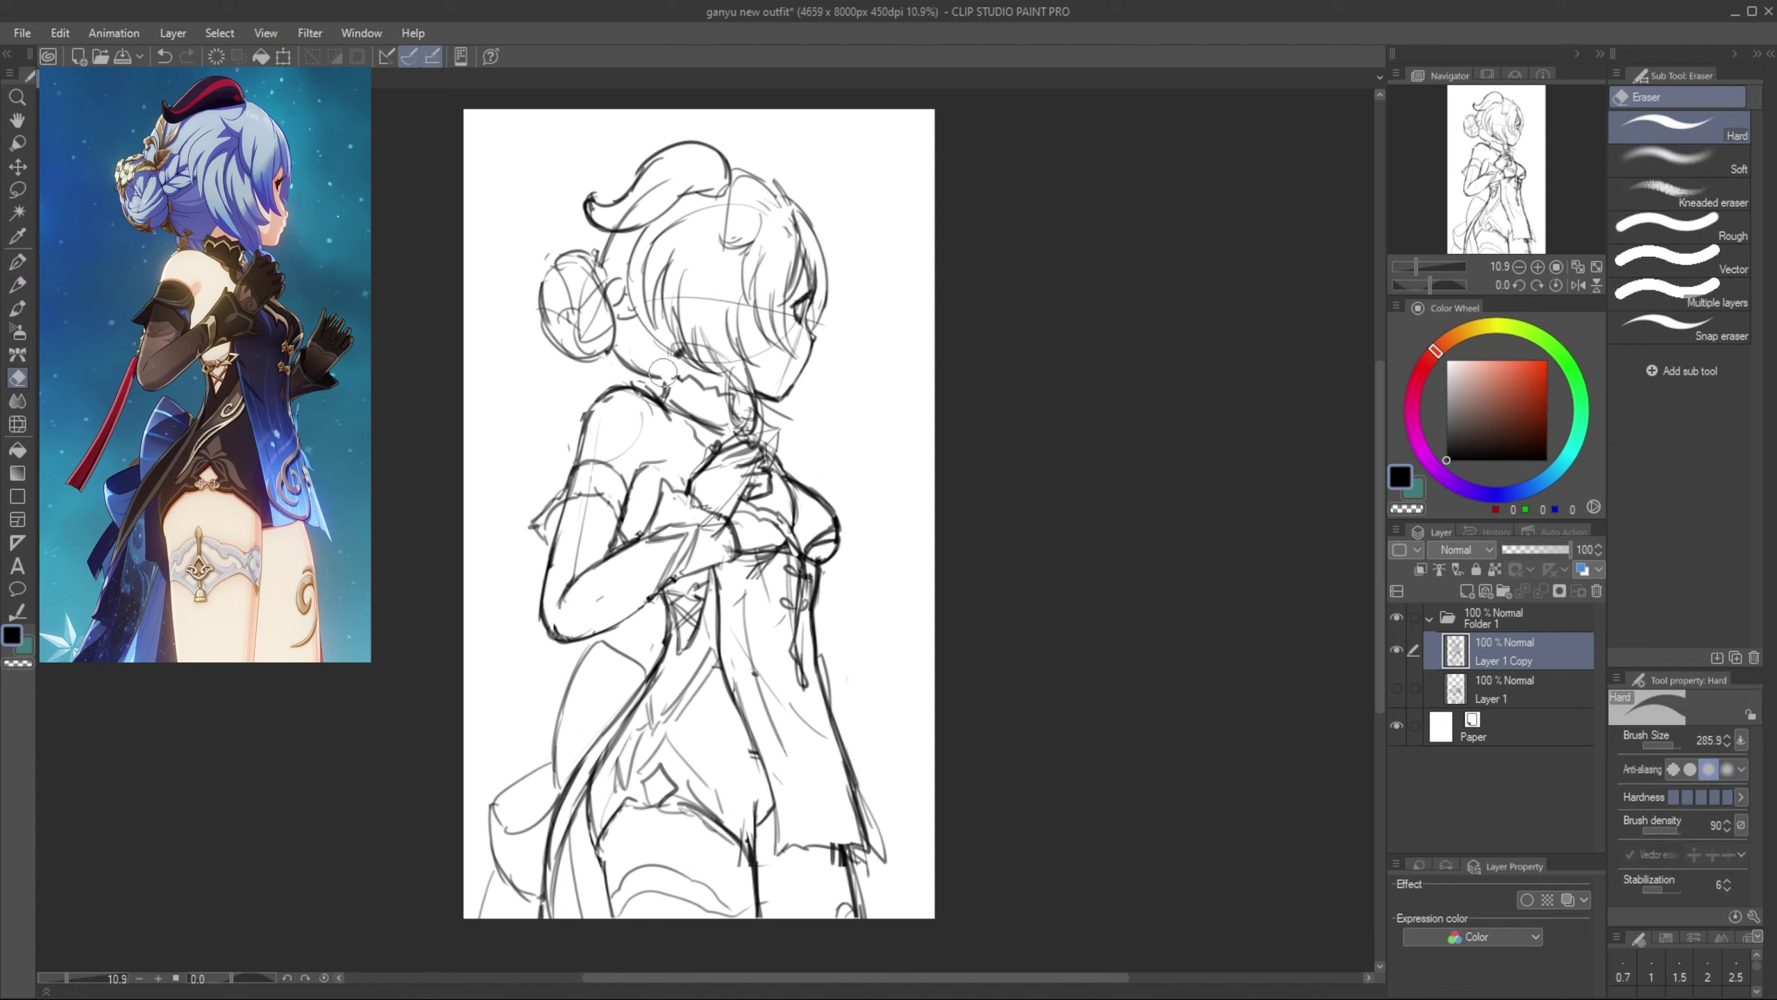
{"action": "key", "text": "p"}
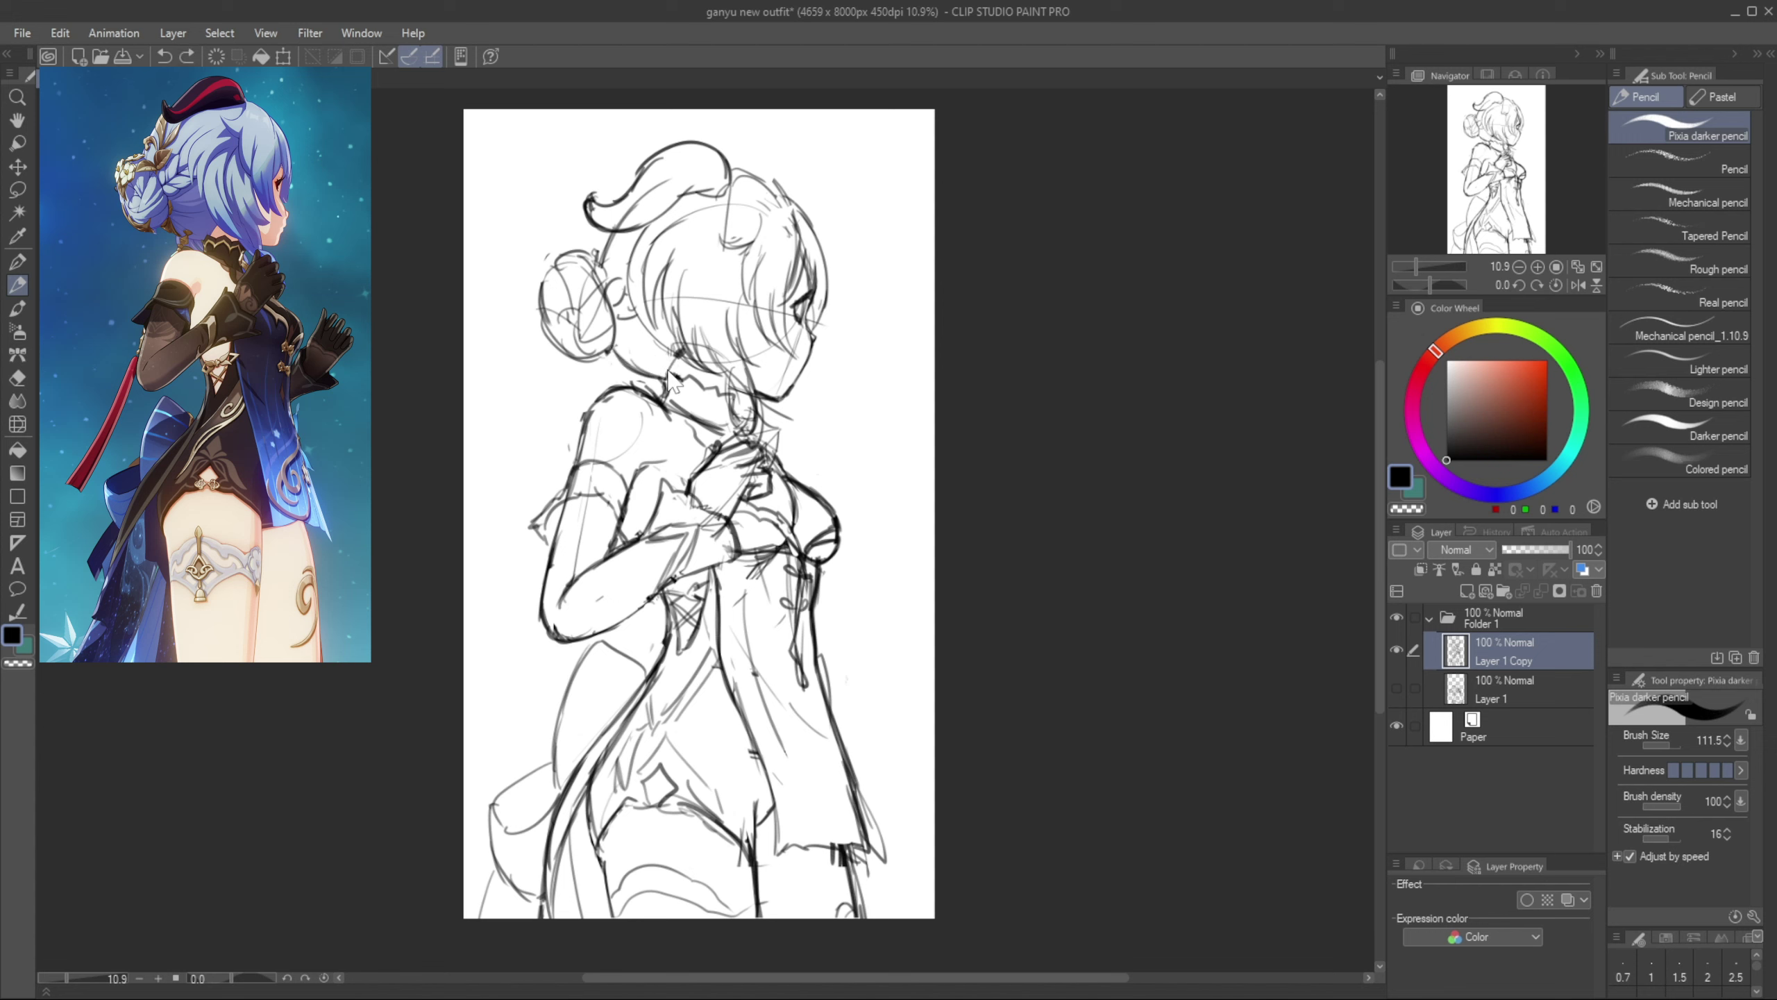
{"action": "left_click_drag", "start_coordinate": [668, 371], "coordinate": [679, 355]}
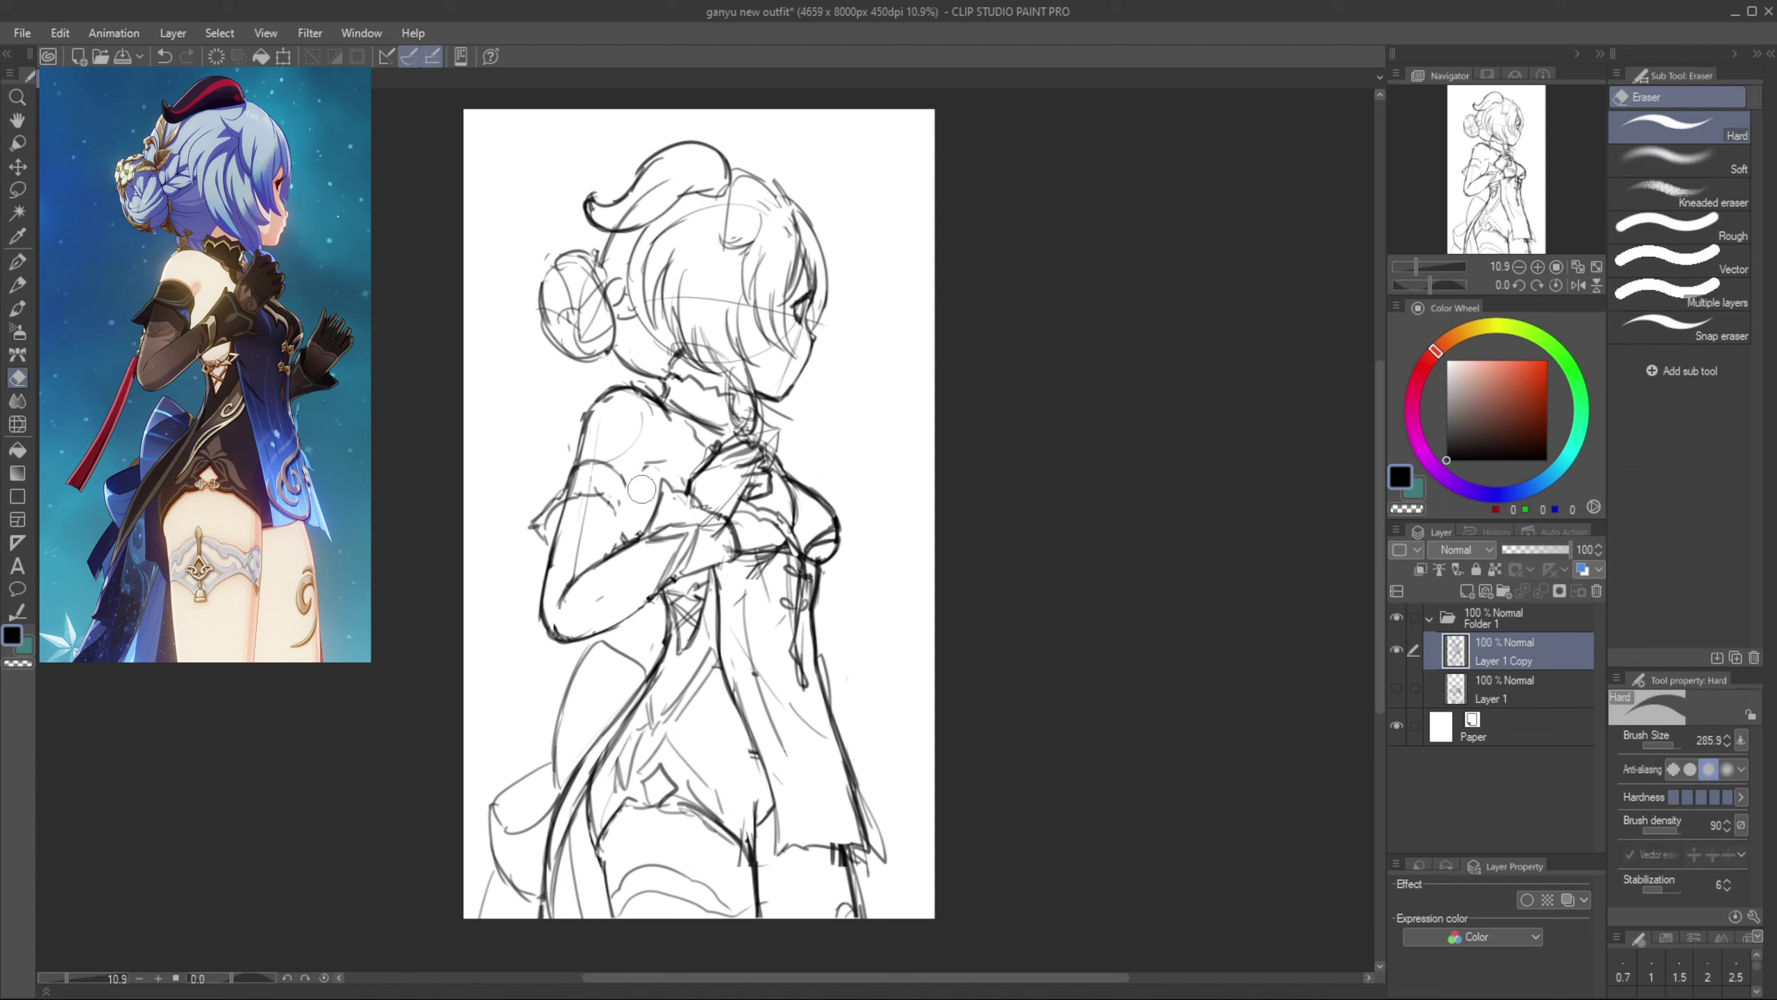
Rework the upper arm's inner line and erase the rough shoulder outline
{"action": "key", "text": "e"}
{"action": "key", "text": "p"}
{"action": "key", "text": "ctrl+z"}
{"action": "key", "text": "p"}
{"action": "mouse_move", "coordinate": [634, 503]}
{"action": "left_mouse_down"}
{"action": "mouse_move", "coordinate": [658, 466]}
{"action": "mouse_move", "coordinate": [580, 437]}
{"action": "mouse_move", "coordinate": [646, 381]}
{"action": "left_mouse_up"}
{"action": "key", "text": "e"}
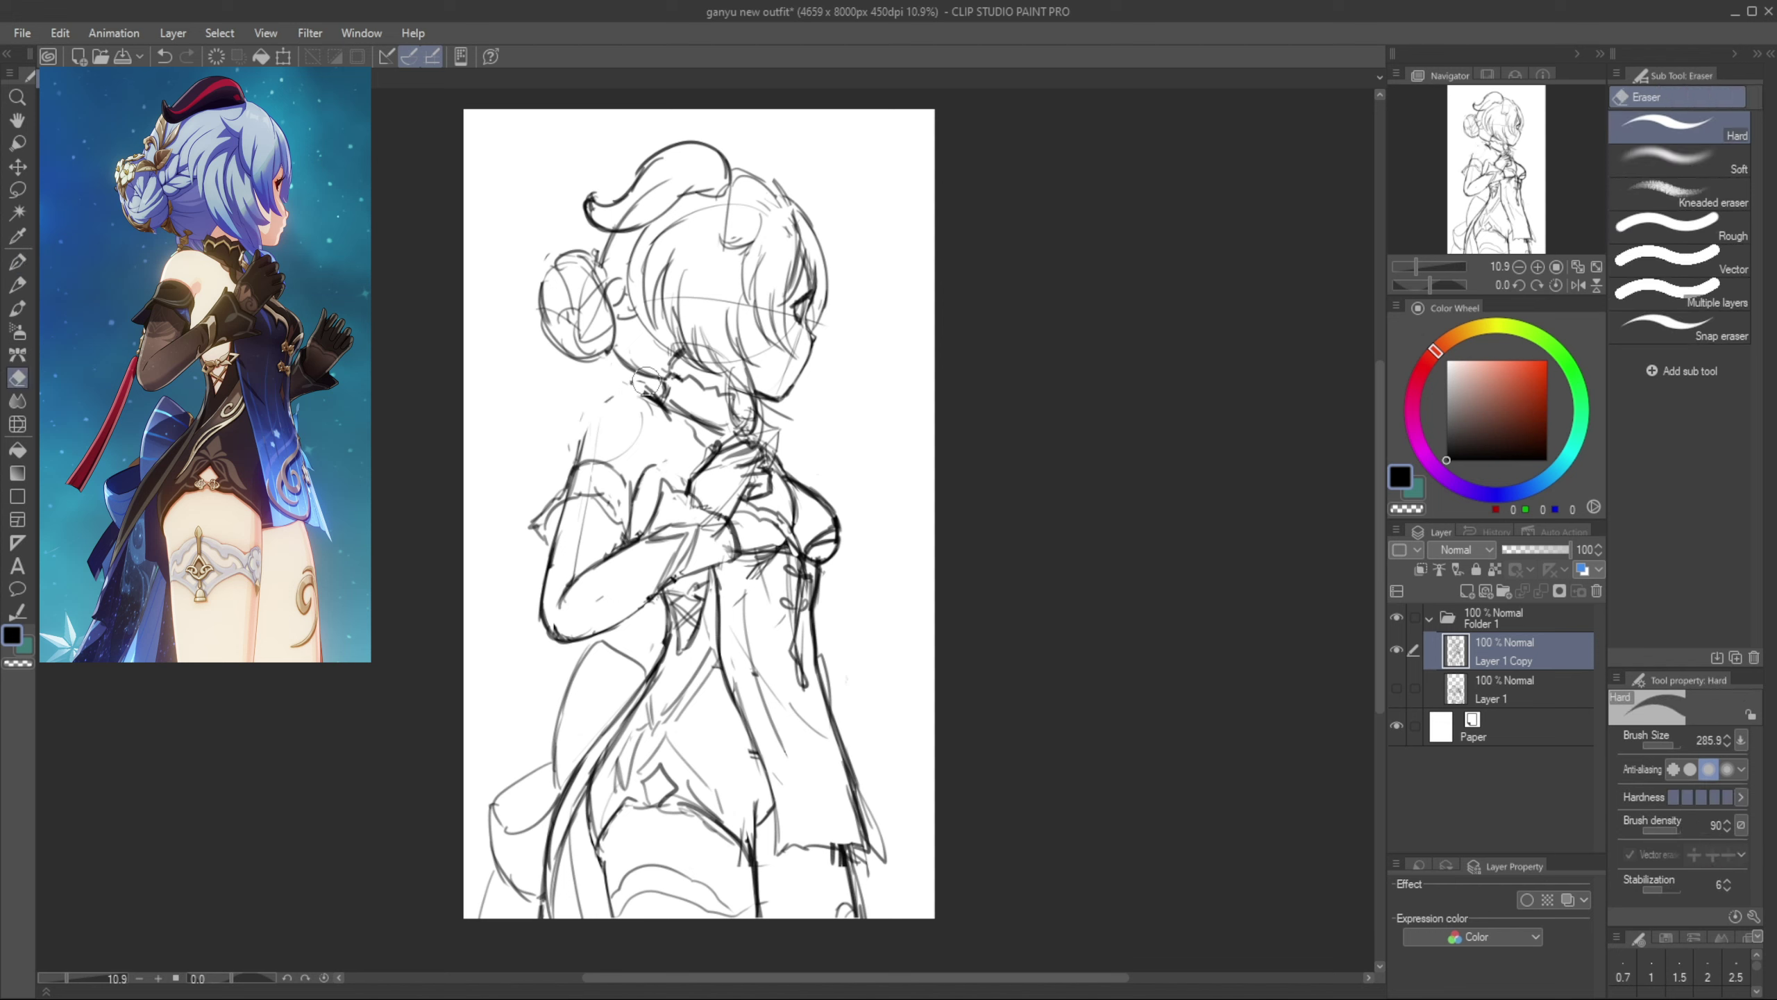
Redraw the shoulder as one smooth curve from the collar down to the glove cuff
{"action": "key", "text": "p"}
{"action": "mouse_move", "coordinate": [580, 459]}
{"action": "left_mouse_down"}
{"action": "mouse_move", "coordinate": [602, 402]}
{"action": "mouse_move", "coordinate": [631, 393]}
{"action": "mouse_move", "coordinate": [699, 426]}
{"action": "left_mouse_up"}
{"action": "key", "text": "ctrl+z"}
{"action": "key", "text": "ctrl+z"}
{"action": "key", "text": "e"}
{"action": "key", "text": "p"}
{"action": "key", "text": "e"}
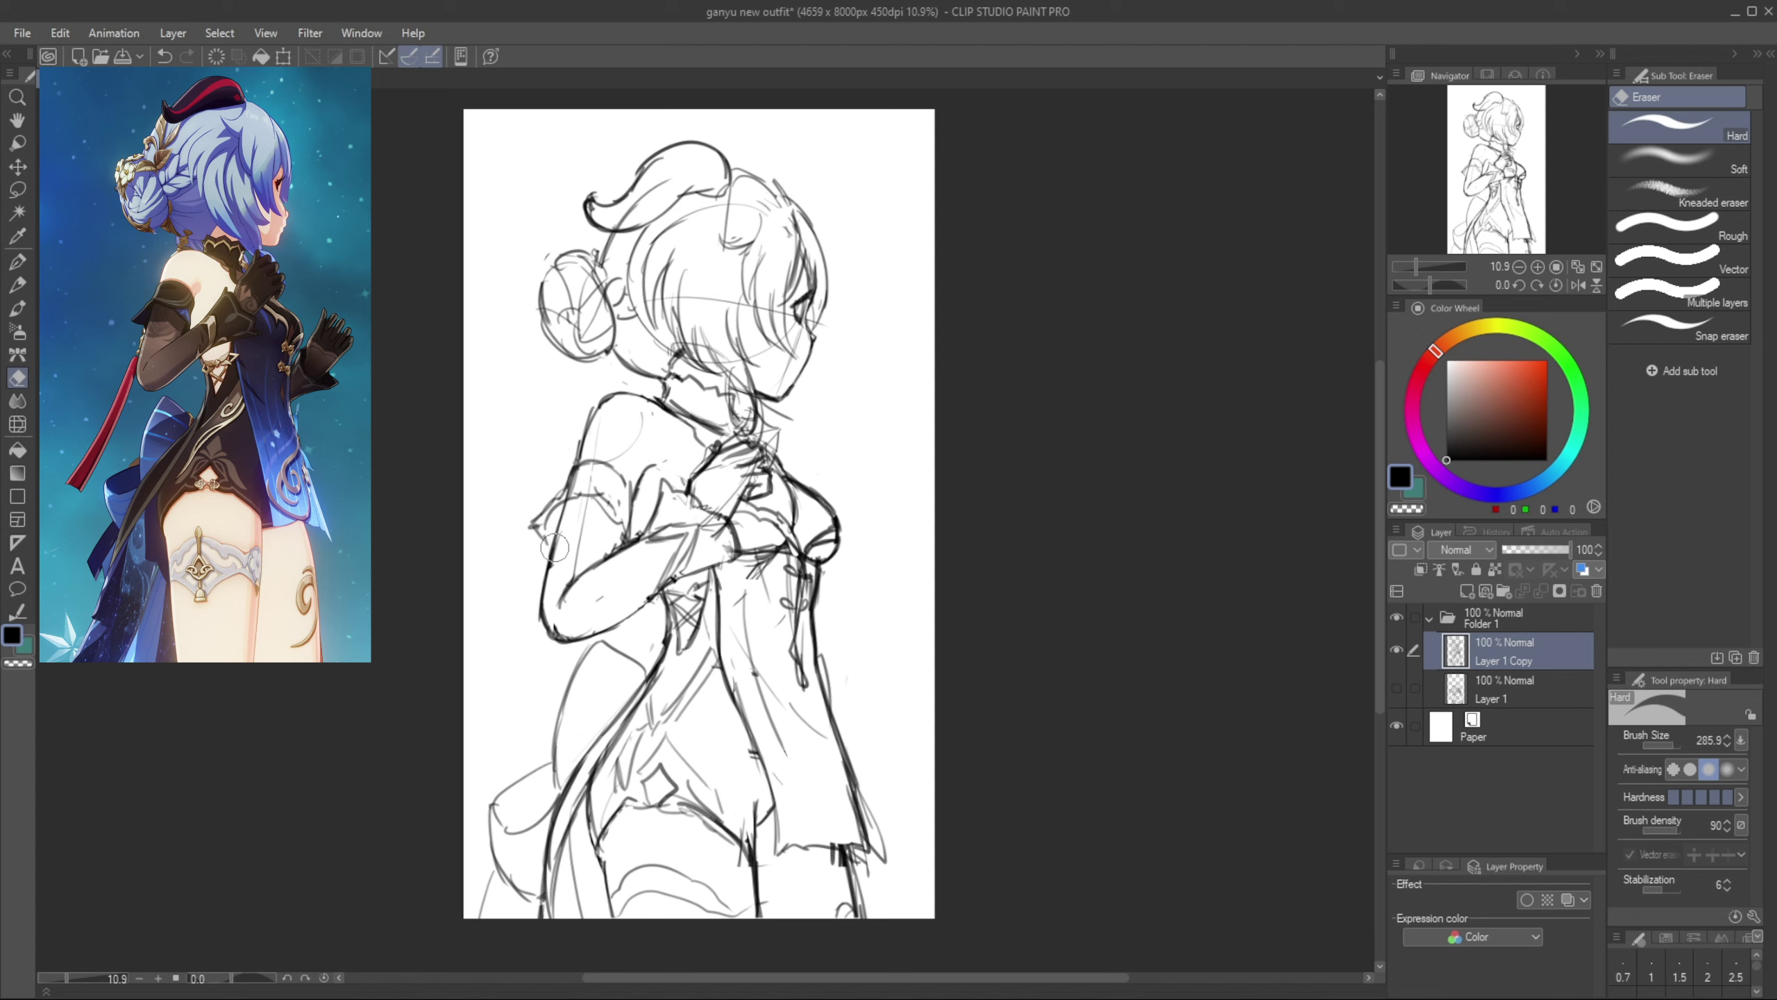
Erase the rough lines around the glove cuff and redraw its ruffle across the upper arm
{"action": "mouse_move", "coordinate": [552, 548]}
{"action": "left_mouse_down"}
{"action": "mouse_move", "coordinate": [551, 499]}
{"action": "mouse_move", "coordinate": [595, 487]}
{"action": "left_mouse_up"}
{"action": "key", "text": "p"}
{"action": "key", "text": "ctrl+z"}
{"action": "key", "text": "ctrl+z"}
{"action": "mouse_move", "coordinate": [595, 487]}
{"action": "left_mouse_down"}
{"action": "mouse_move", "coordinate": [627, 527]}
{"action": "mouse_move", "coordinate": [634, 487]}
{"action": "mouse_move", "coordinate": [600, 522]}
{"action": "left_mouse_up"}
{"action": "key", "text": "e"}
{"action": "key", "text": "p"}
{"action": "key", "text": "e"}
{"action": "key", "text": "p"}
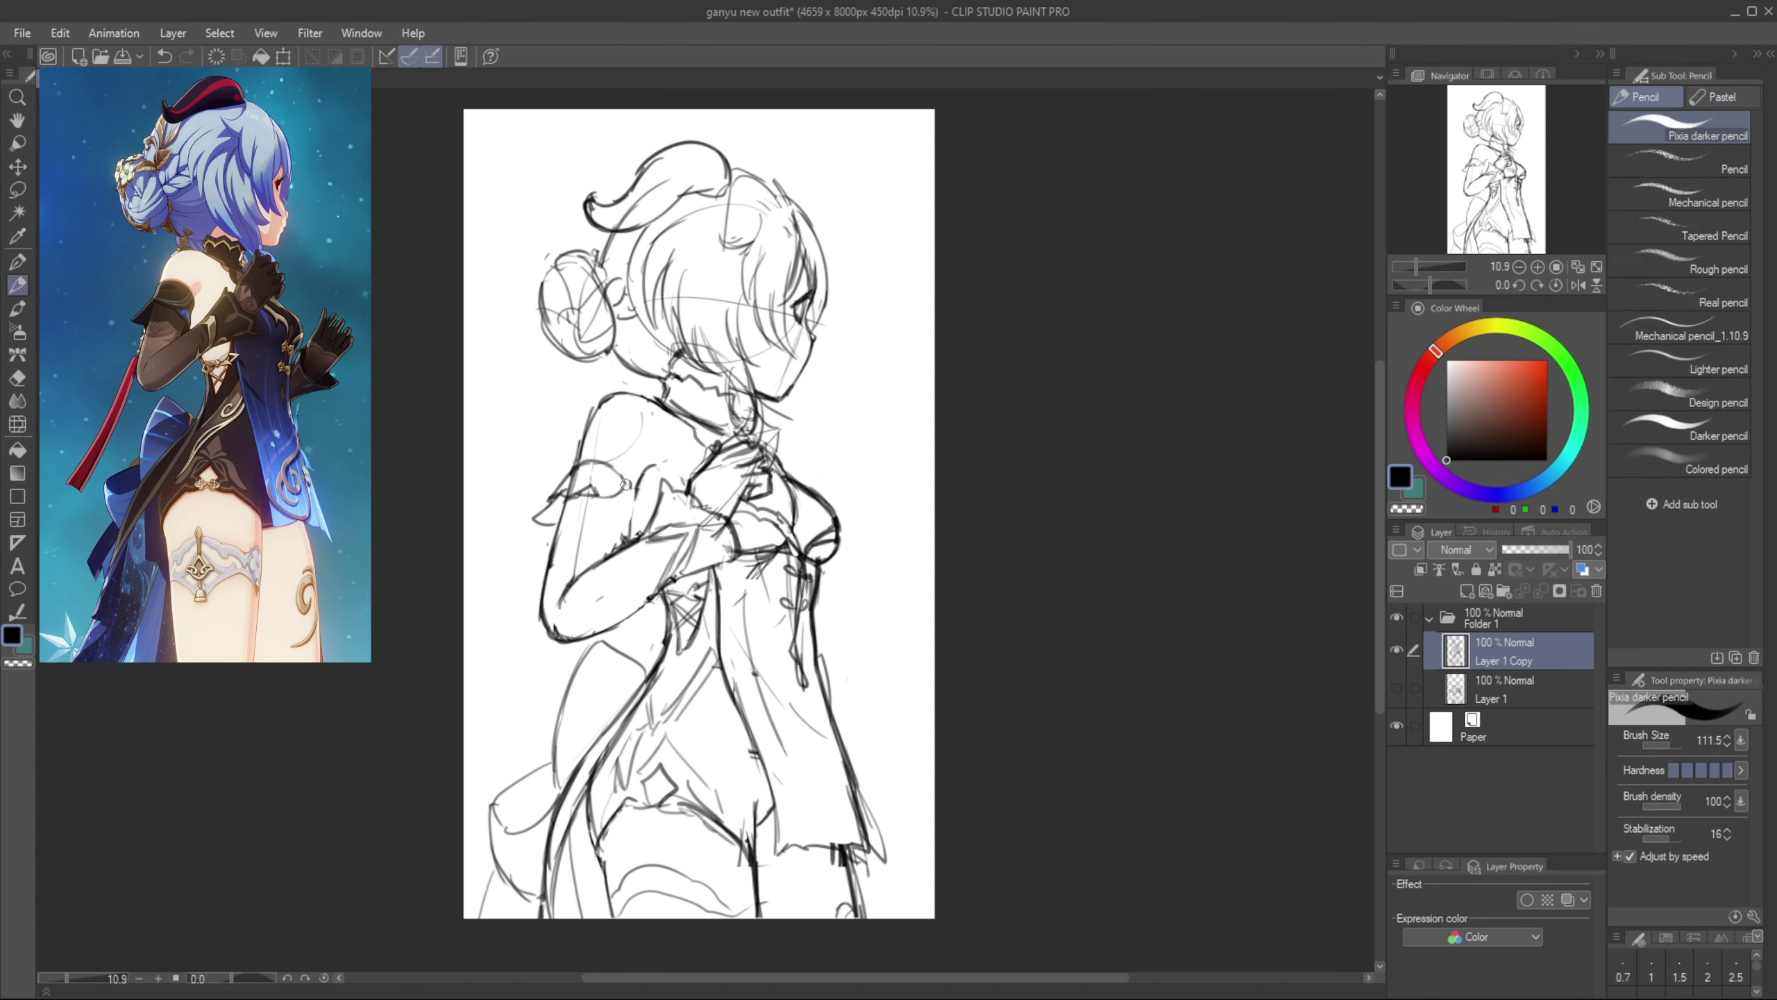
Refine the glove cuff's upper edge and ruffle, and draw a long ribbon hanging down behind the elbow
{"action": "key", "text": "e"}
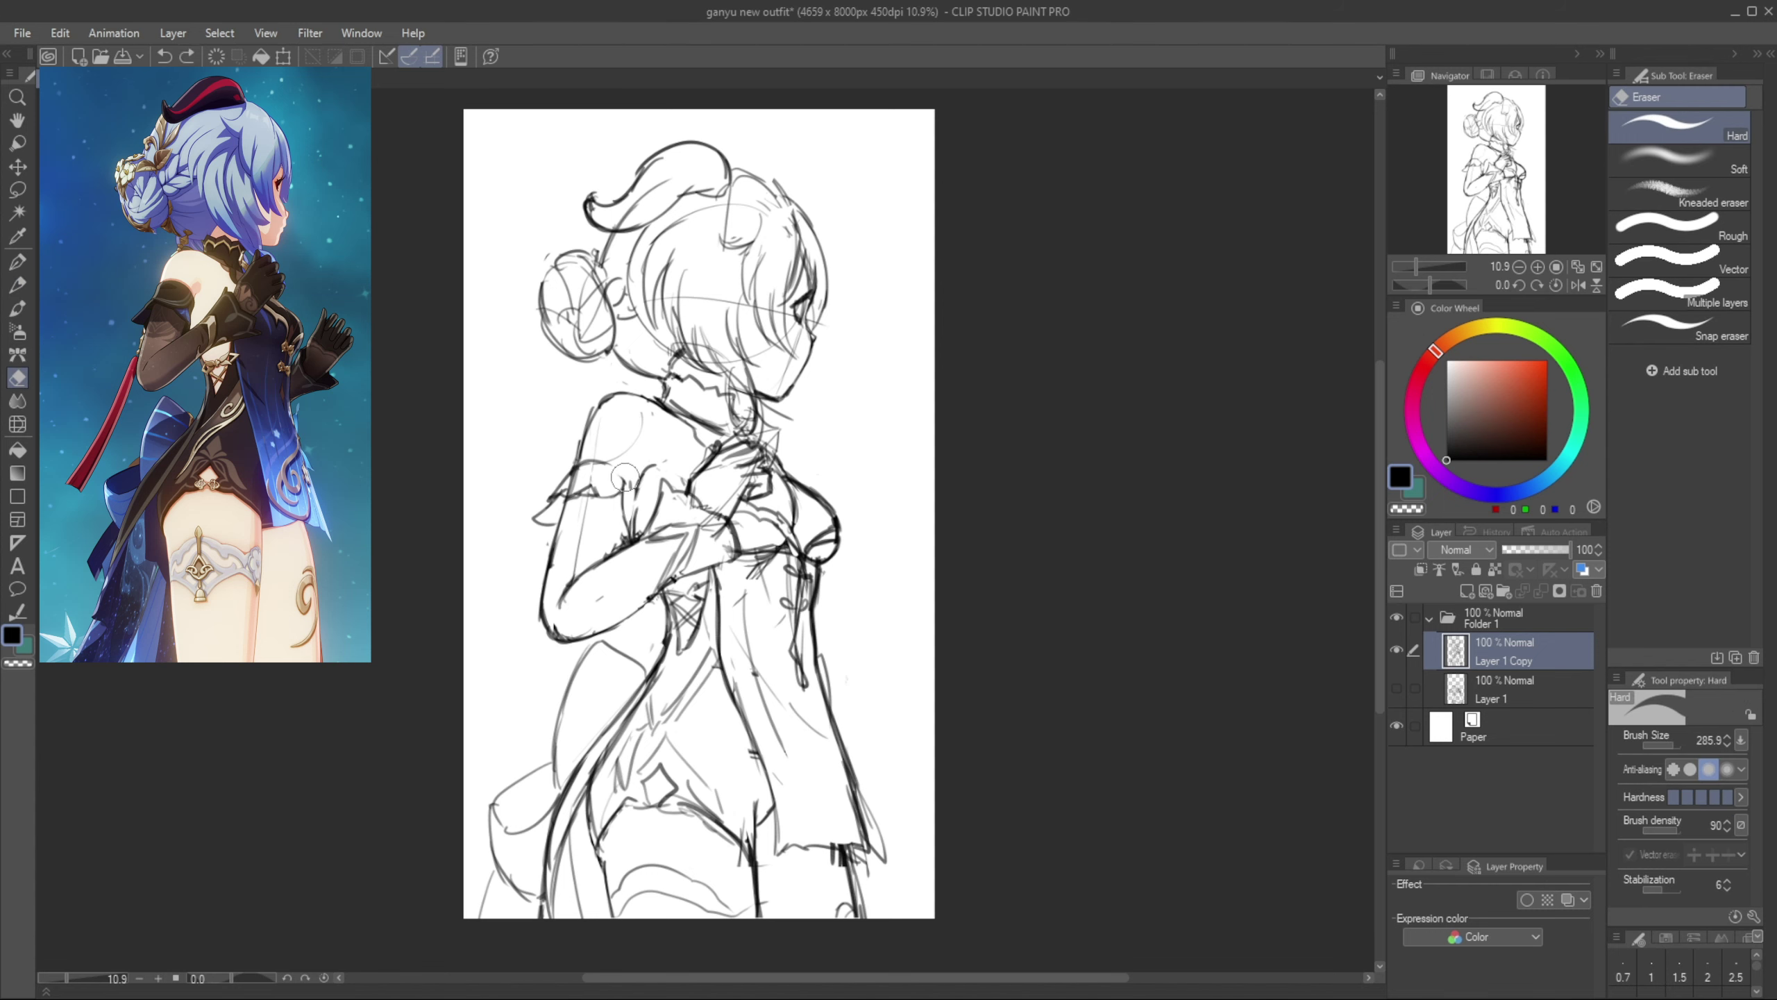
{"action": "key", "text": "p"}
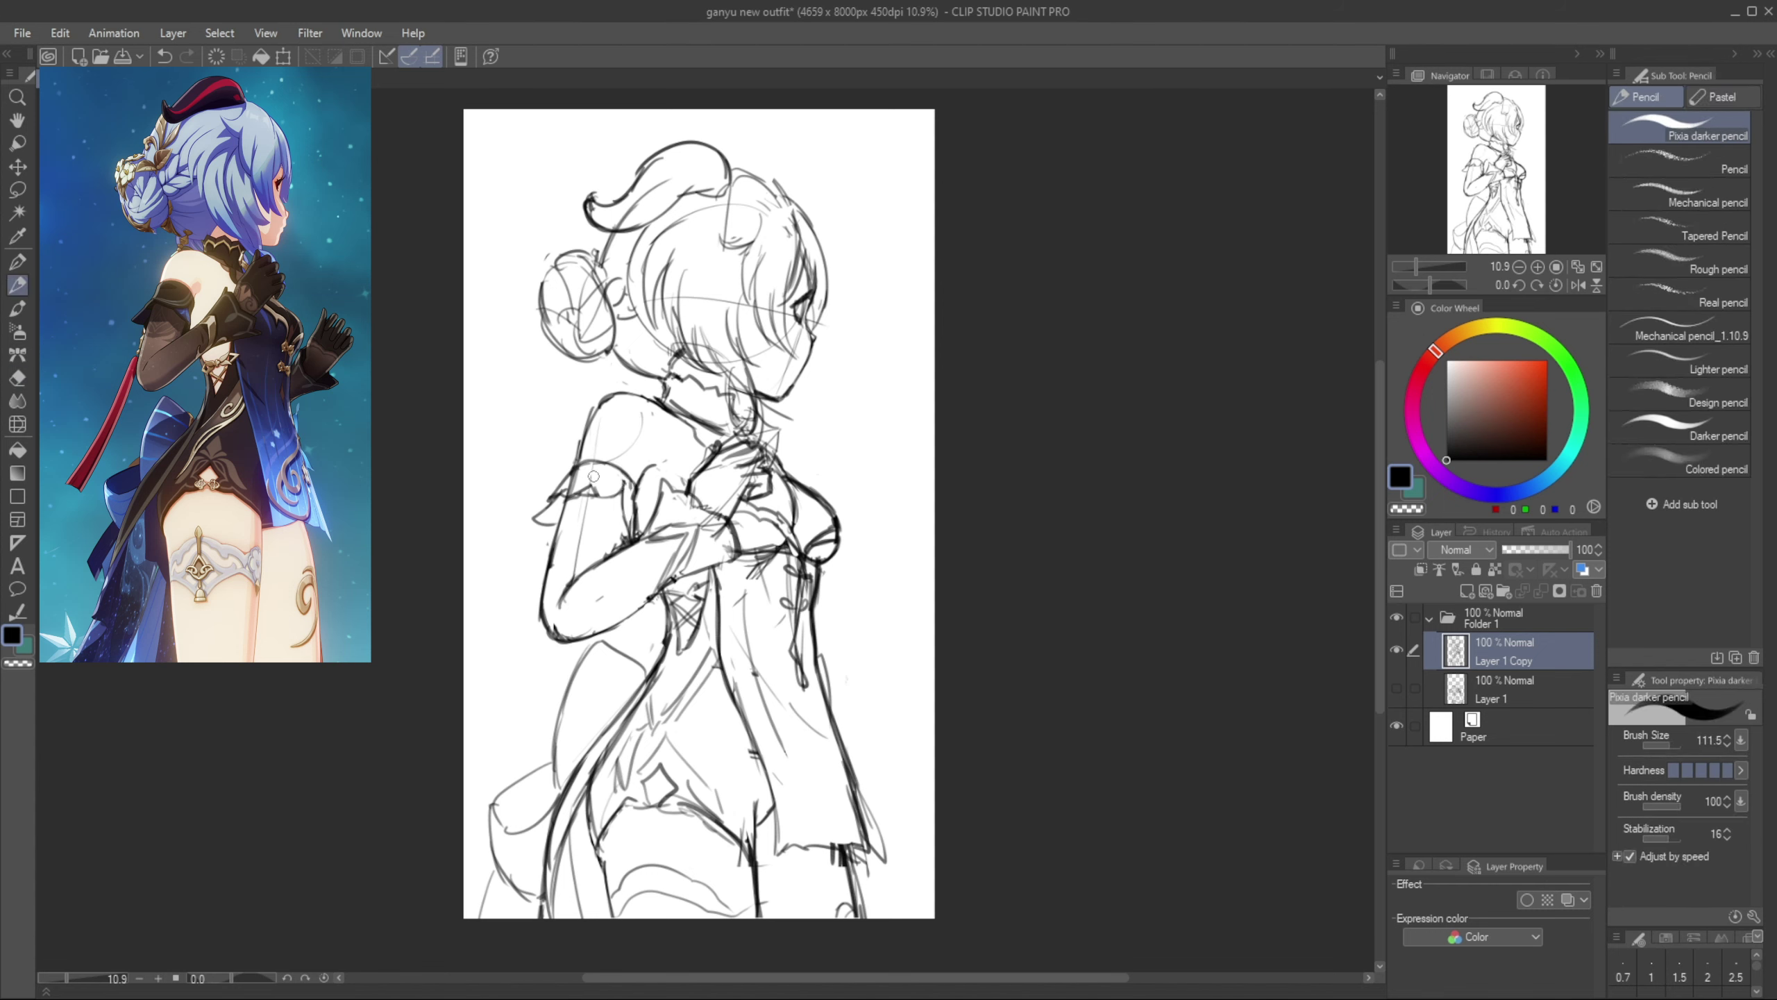
{"action": "key", "text": "e"}
{"action": "mouse_move", "coordinate": [573, 474]}
{"action": "left_mouse_down"}
{"action": "mouse_move", "coordinate": [557, 488]}
{"action": "mouse_move", "coordinate": [573, 465]}
{"action": "left_mouse_up"}
{"action": "key", "text": "p"}
{"action": "mouse_move", "coordinate": [543, 589]}
{"action": "left_mouse_down"}
{"action": "mouse_move", "coordinate": [465, 777]}
{"action": "mouse_move", "coordinate": [540, 623]}
{"action": "mouse_move", "coordinate": [481, 766]}
{"action": "left_mouse_up"}
{"action": "key", "text": "ctrl+z"}
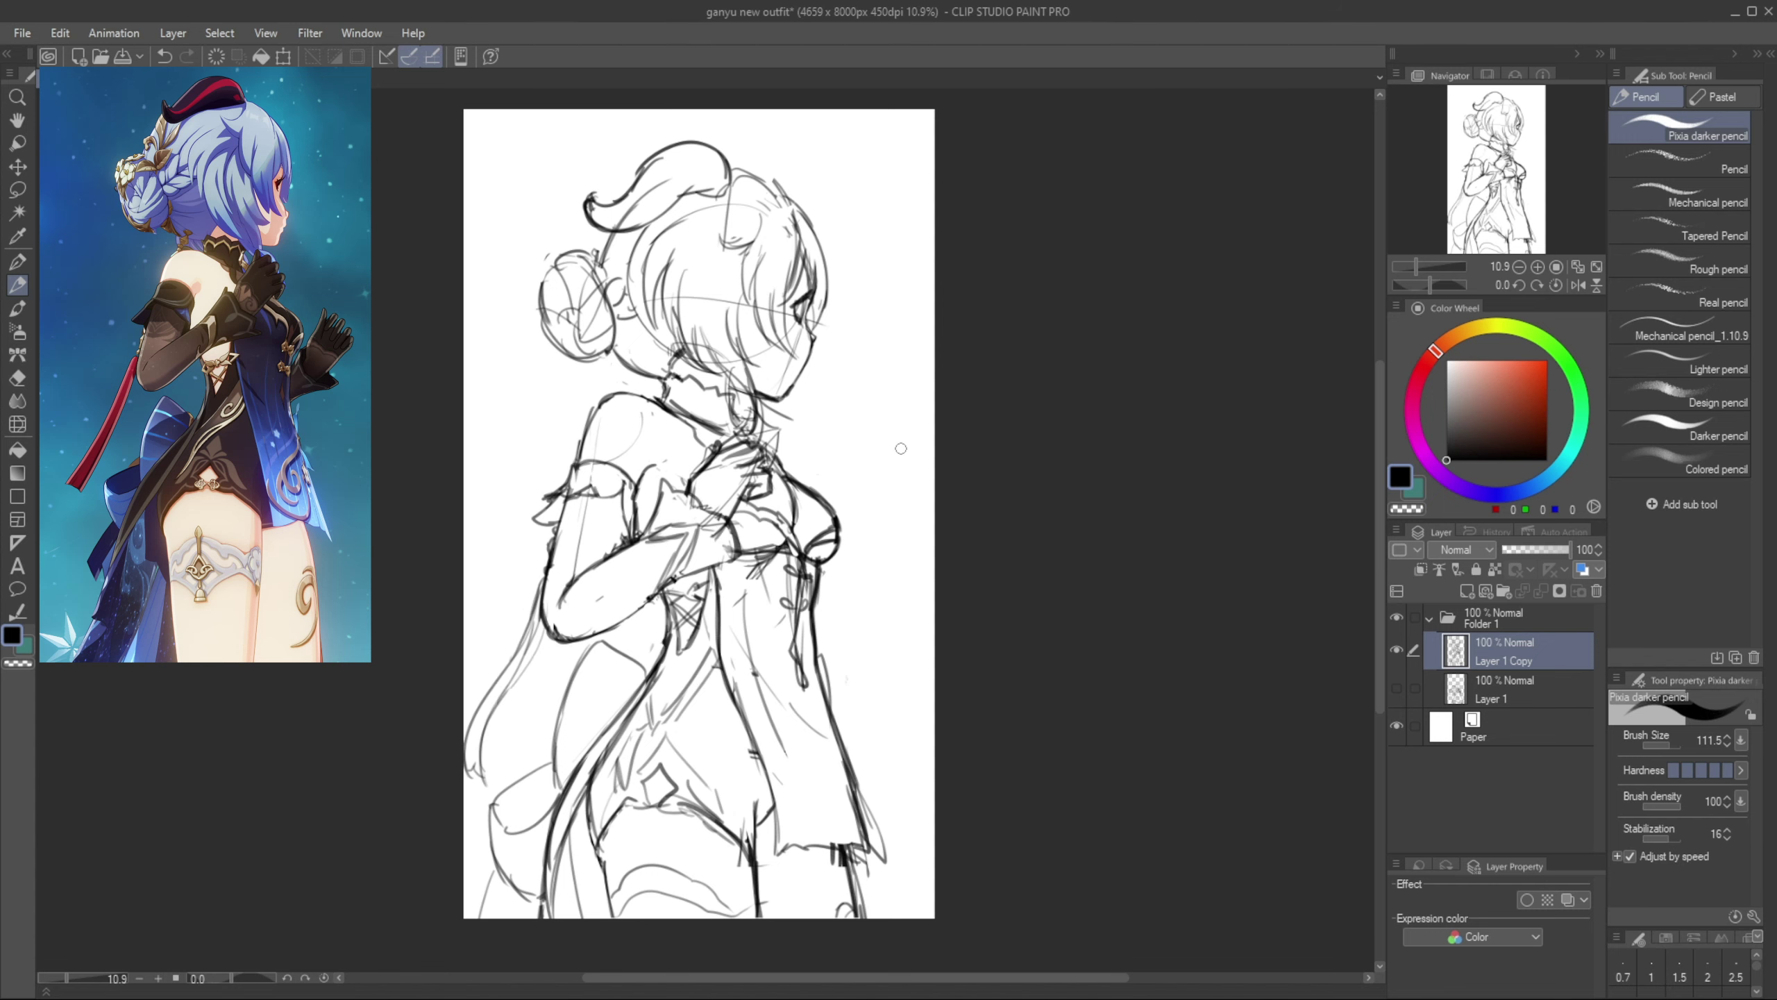
Enlarge the whole sketch layer to 103% with the aspect ratio kept
{"action": "mouse_move", "coordinate": [847, 566]}
{"action": "left_mouse_down"}
{"action": "mouse_move", "coordinate": [864, 565]}
{"action": "mouse_move", "coordinate": [814, 573]}
{"action": "left_mouse_up"}
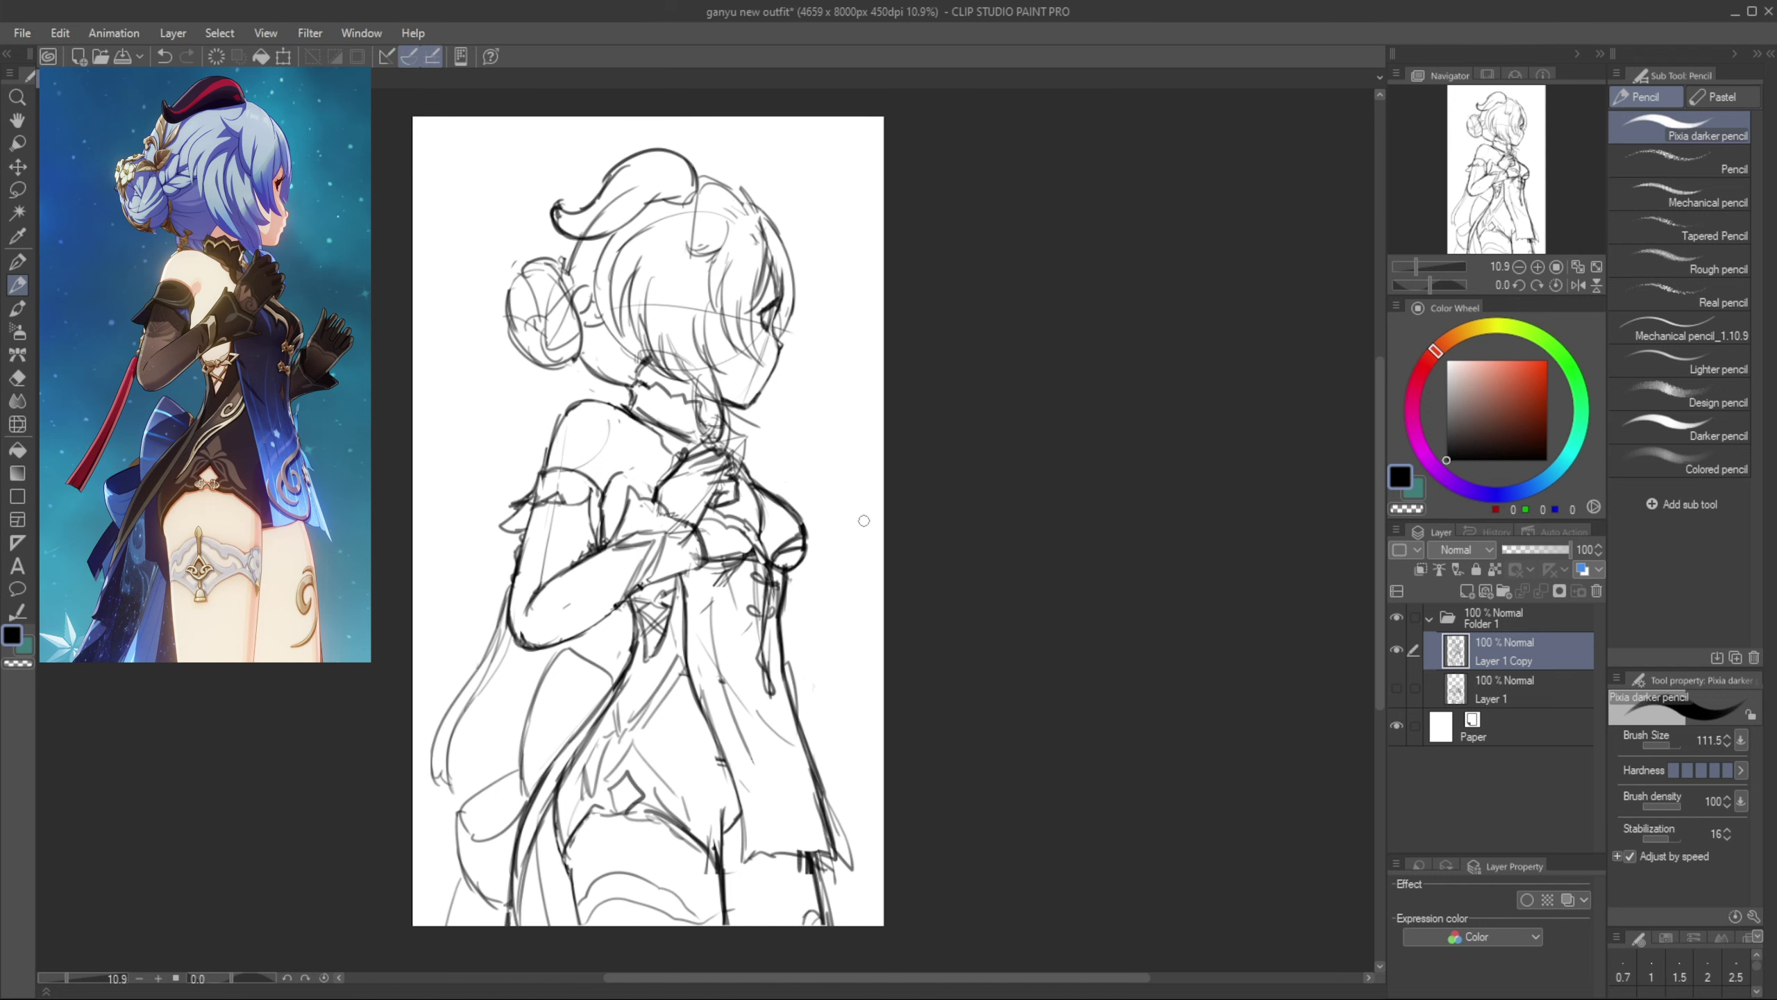
{"action": "key", "text": "ctrl+t"}
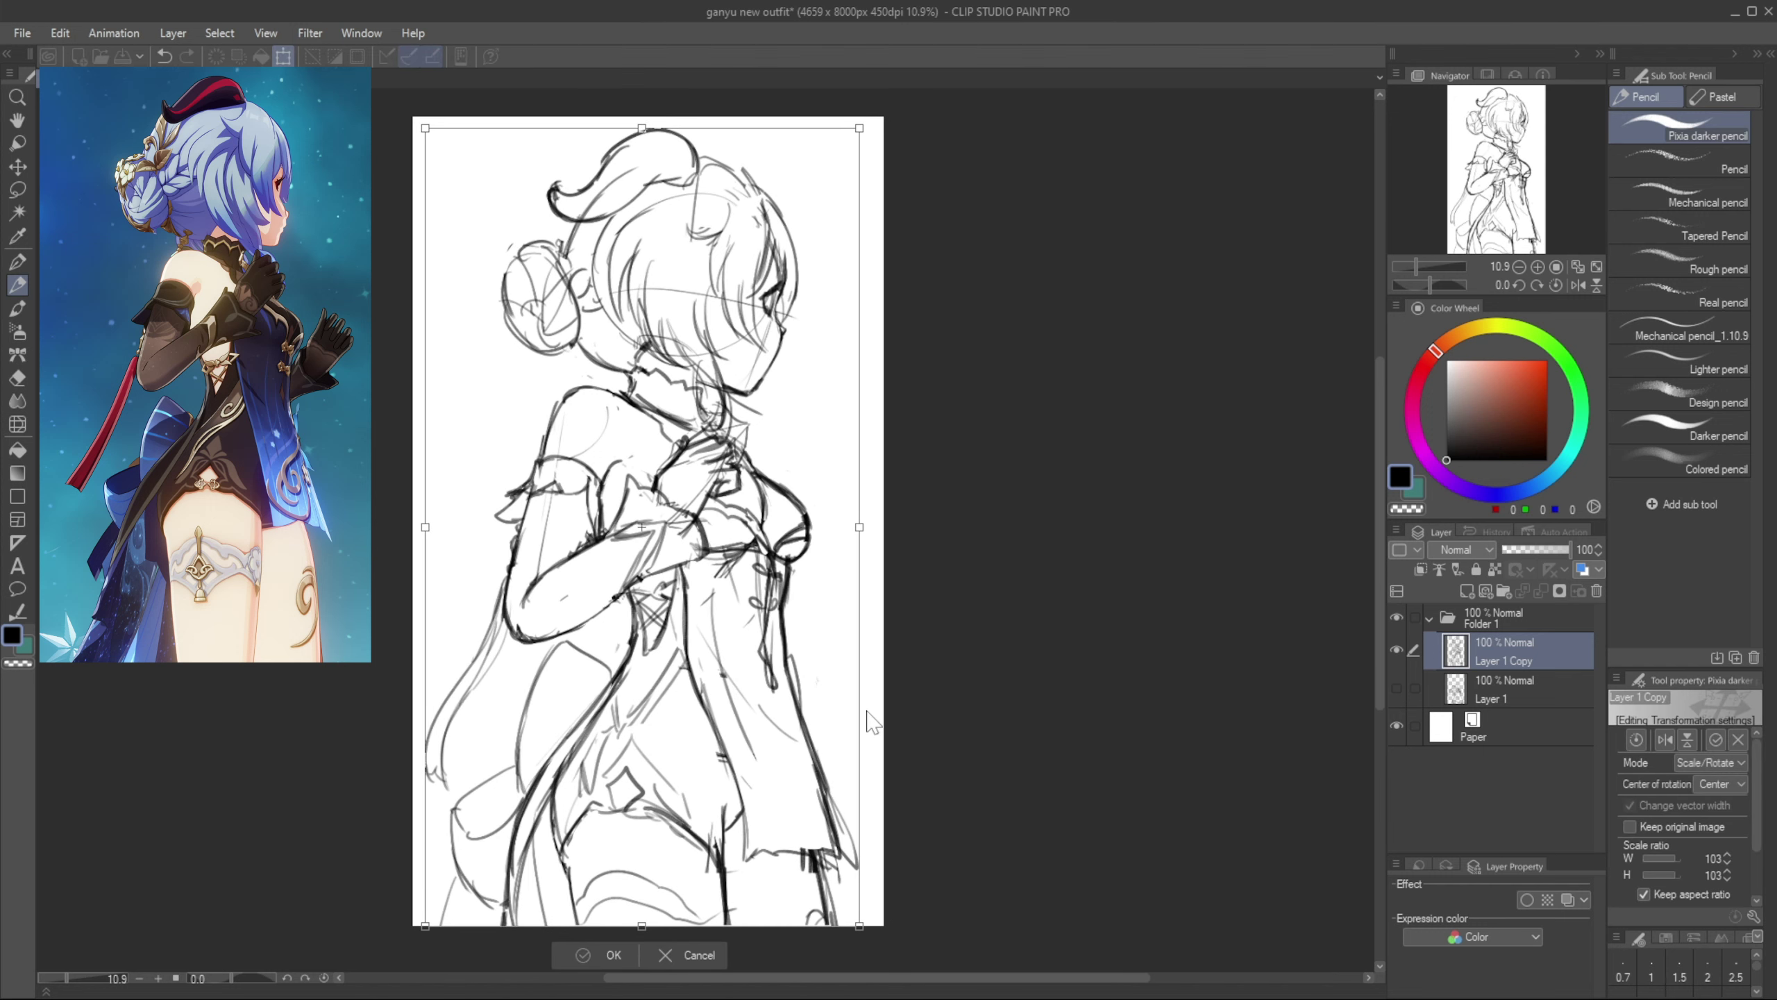
{"action": "key", "text": "Return"}
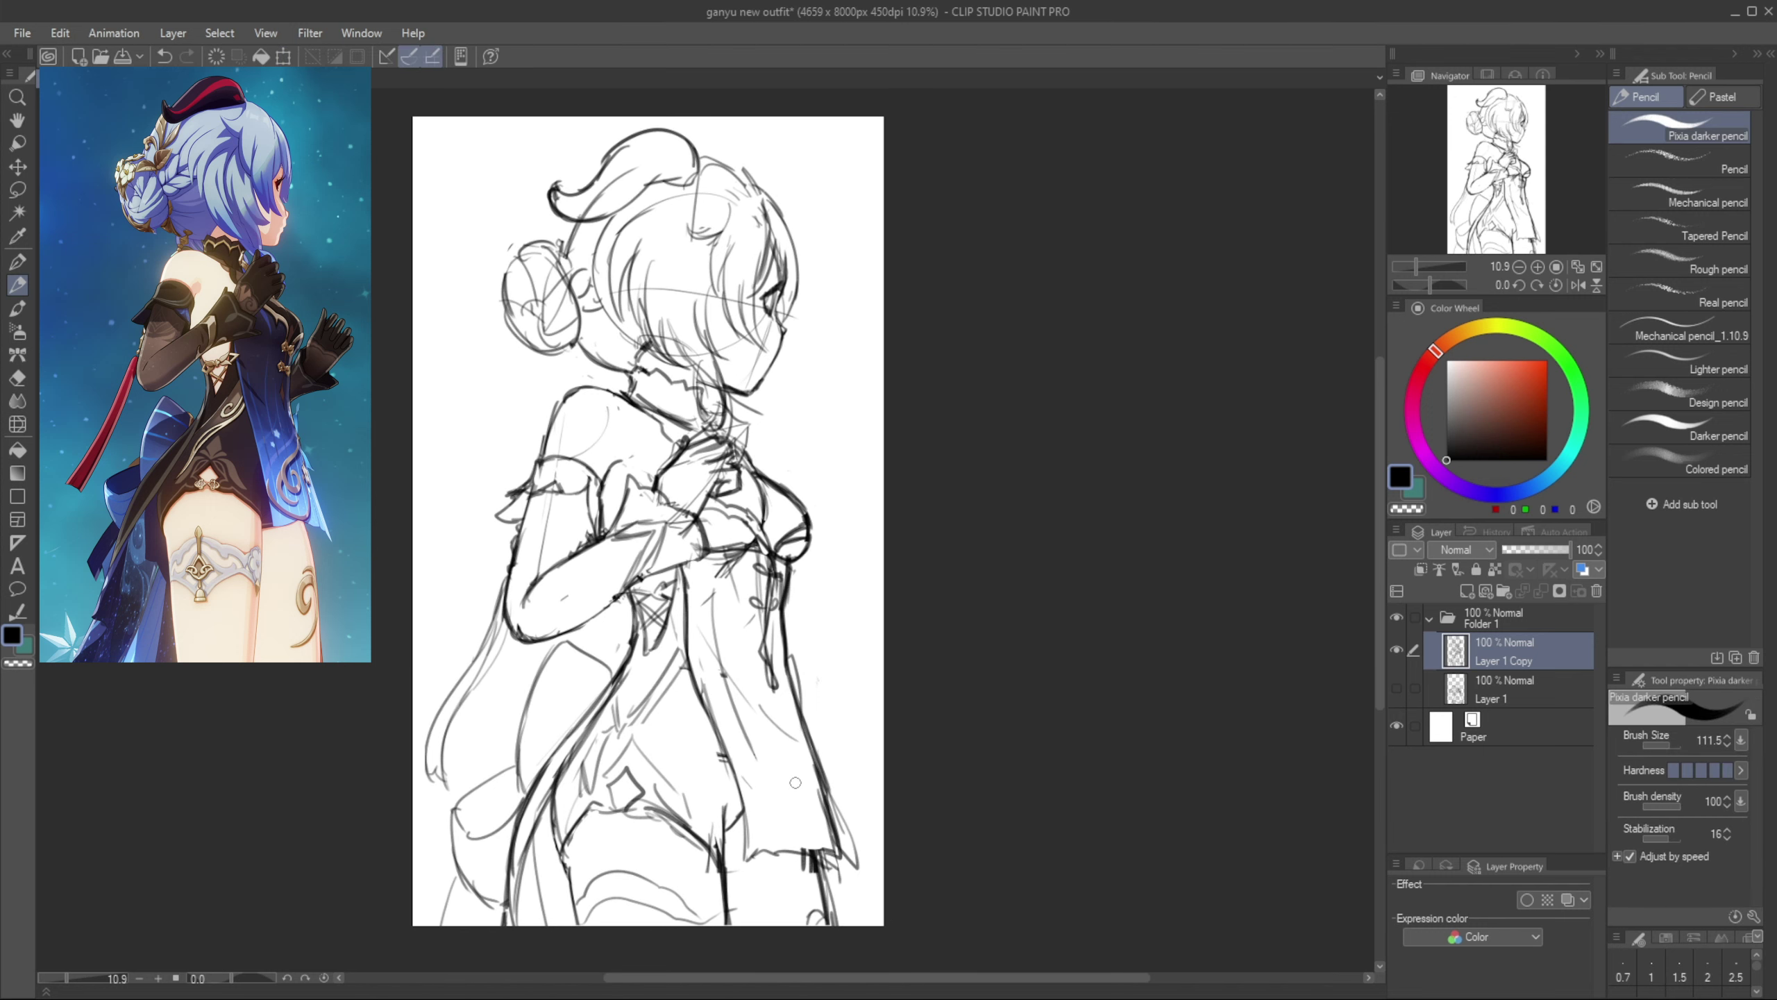
Touch up the hair between the bun and the nape, and turn off snapping to the special ruler
{"action": "left_click_drag", "start_coordinate": [613, 368], "coordinate": [577, 336]}
{"action": "key", "text": "ctrl+z"}
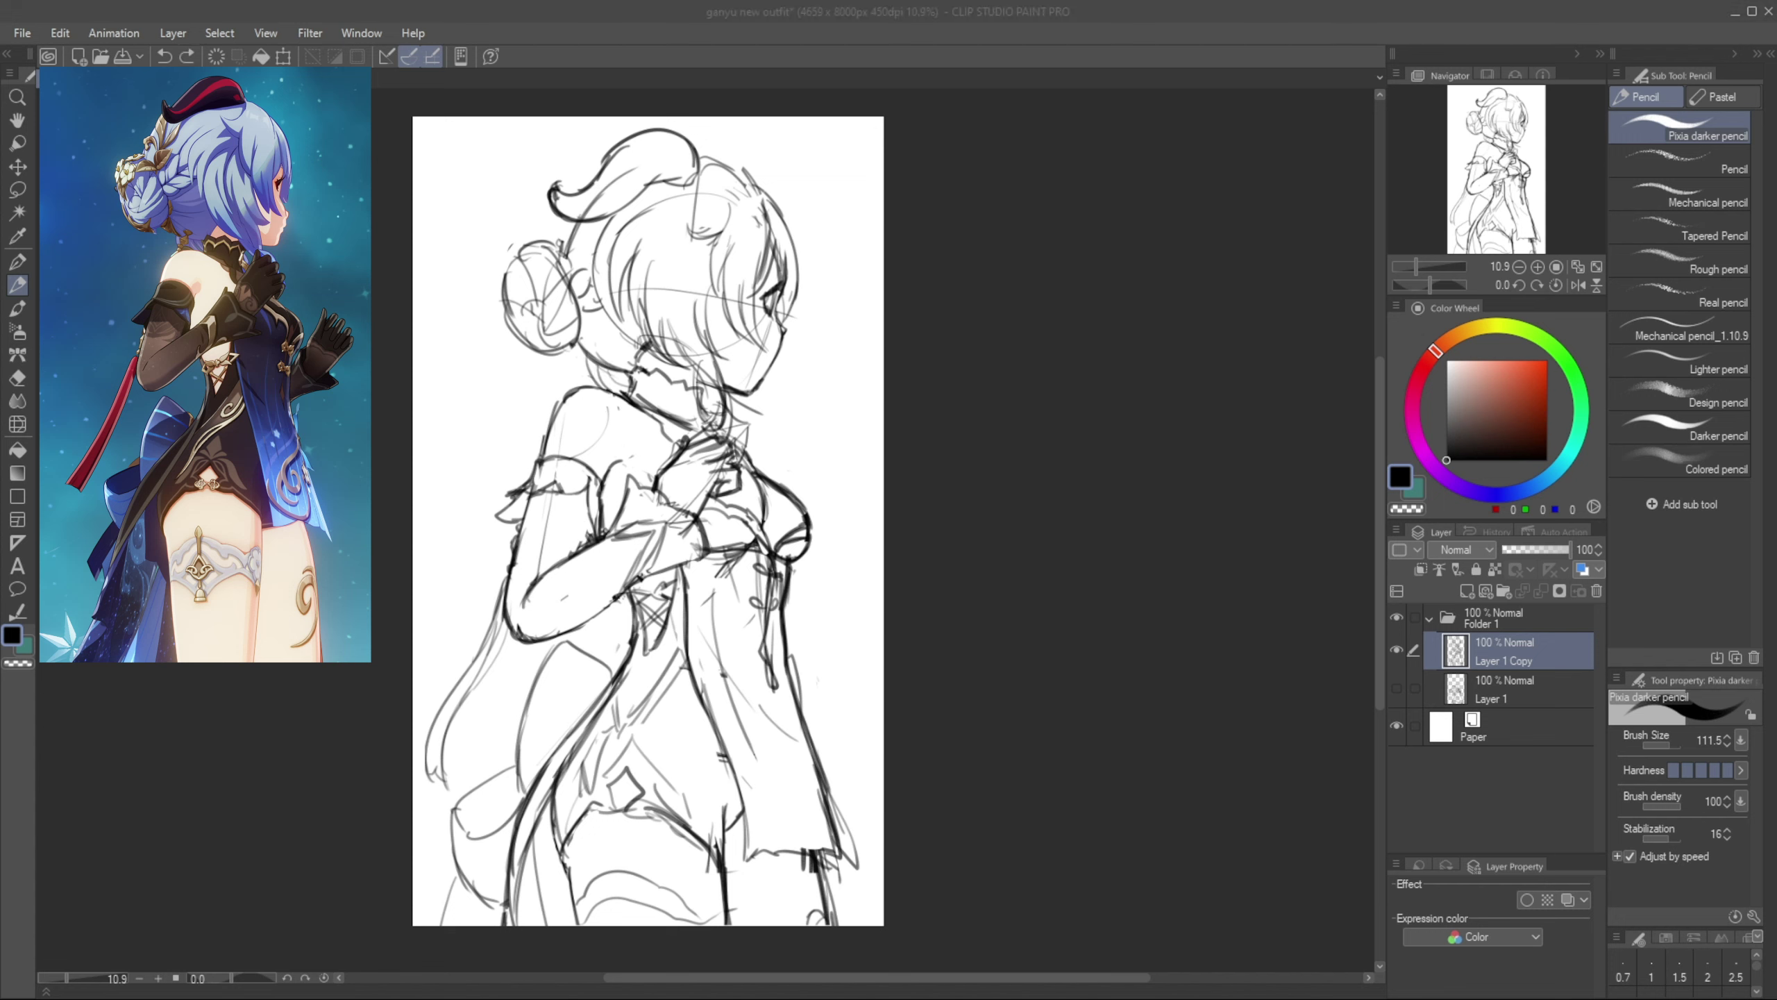
{"action": "key", "text": "ctrl+2"}
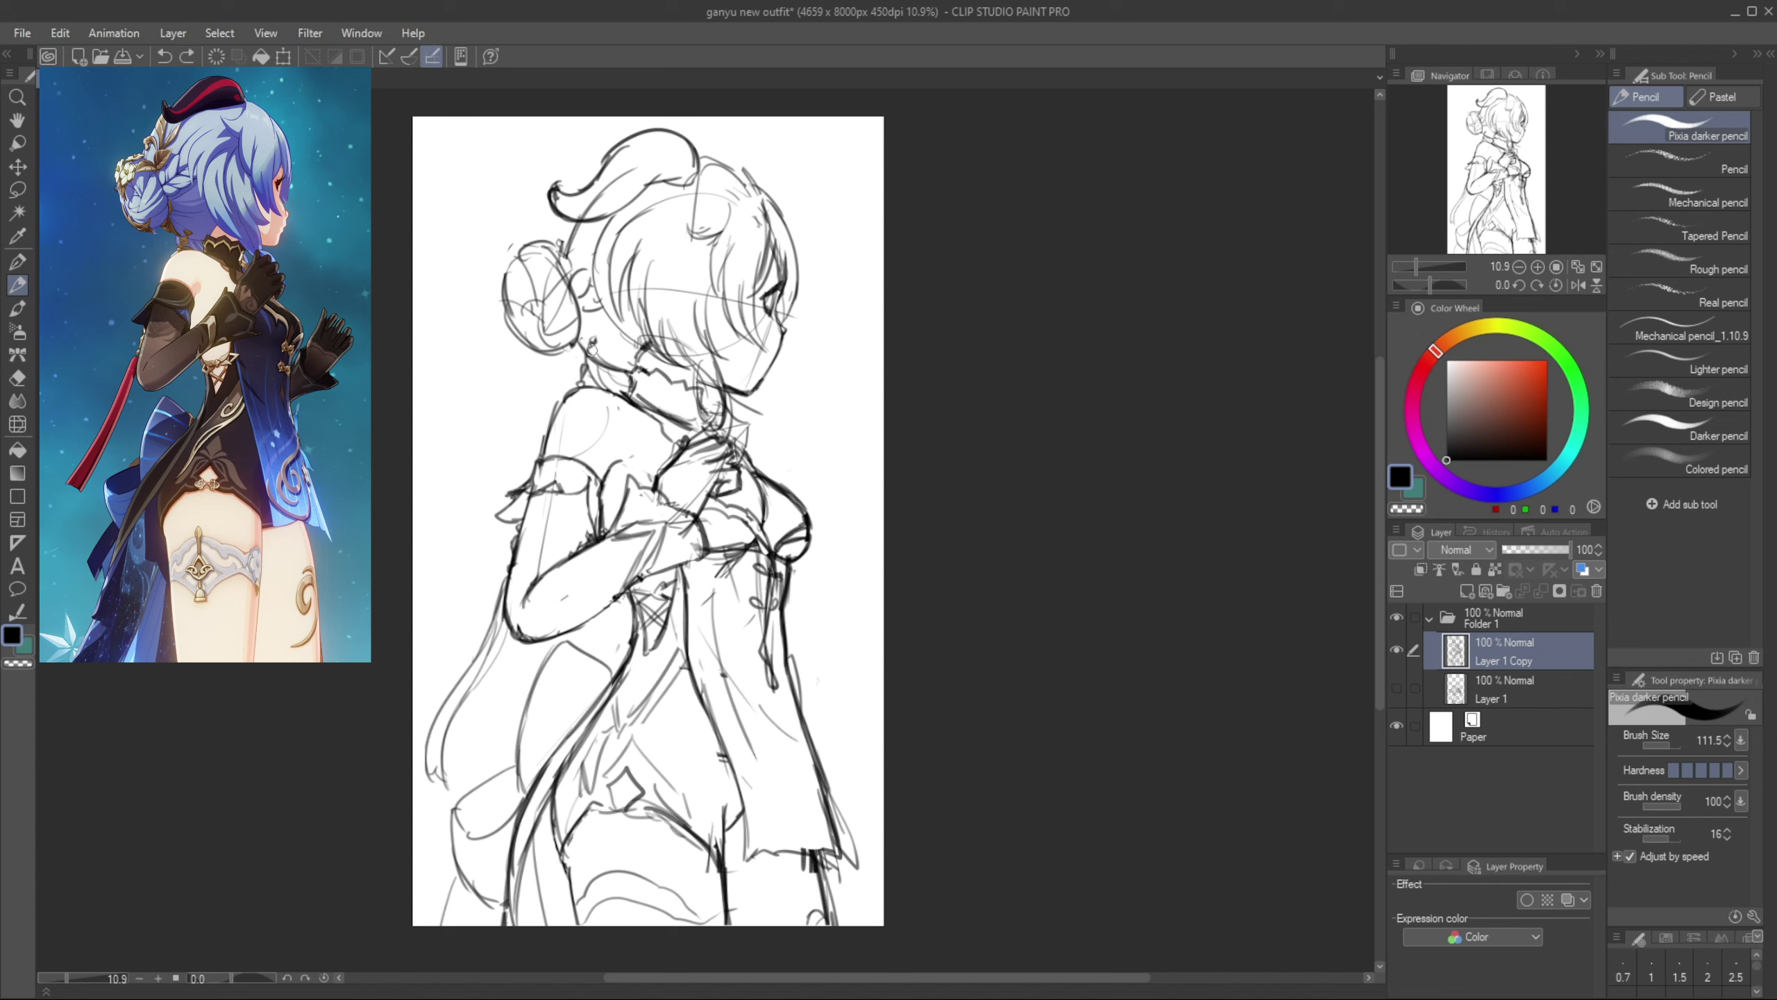
Erase the rough strands at the back of the head and redraw the braided hair between the bun and the temple
{"action": "key", "text": "e"}
{"action": "left_click_drag", "start_coordinate": [616, 324], "coordinate": [630, 324]}
{"action": "left_click_drag", "start_coordinate": [611, 280], "coordinate": [621, 313]}
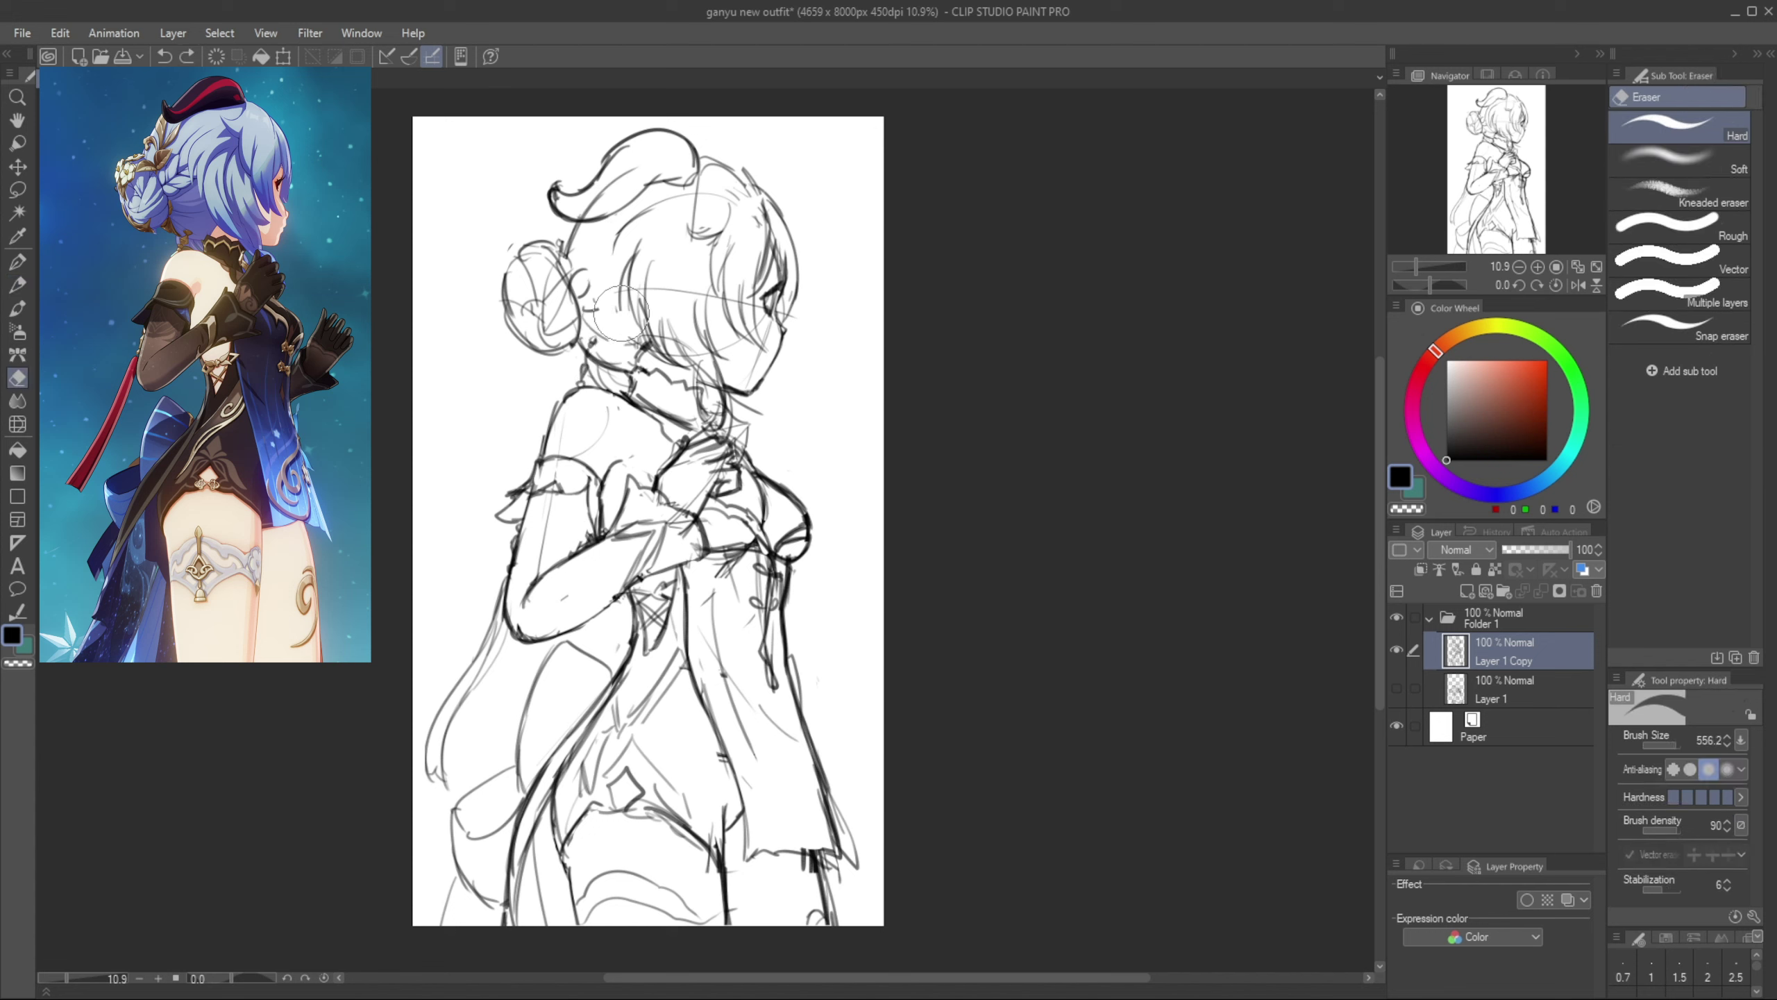
{"action": "left_click_drag", "start_coordinate": [632, 242], "coordinate": [637, 318]}
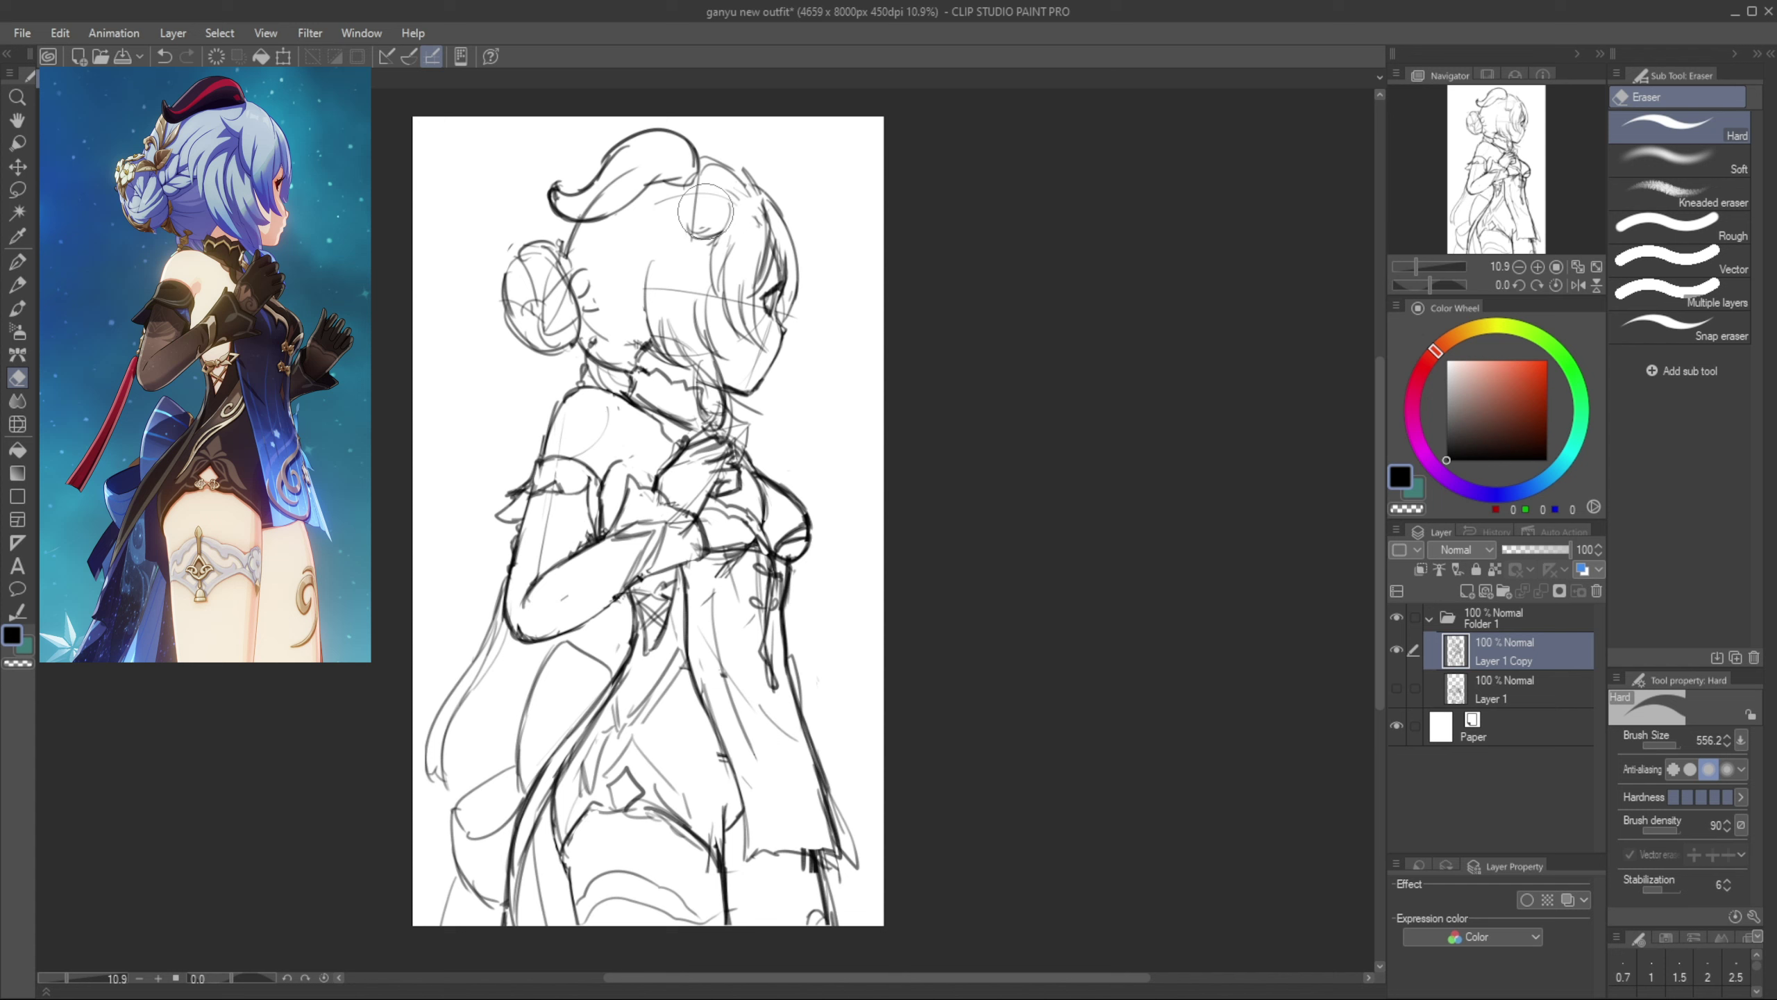
{"action": "key", "text": "p"}
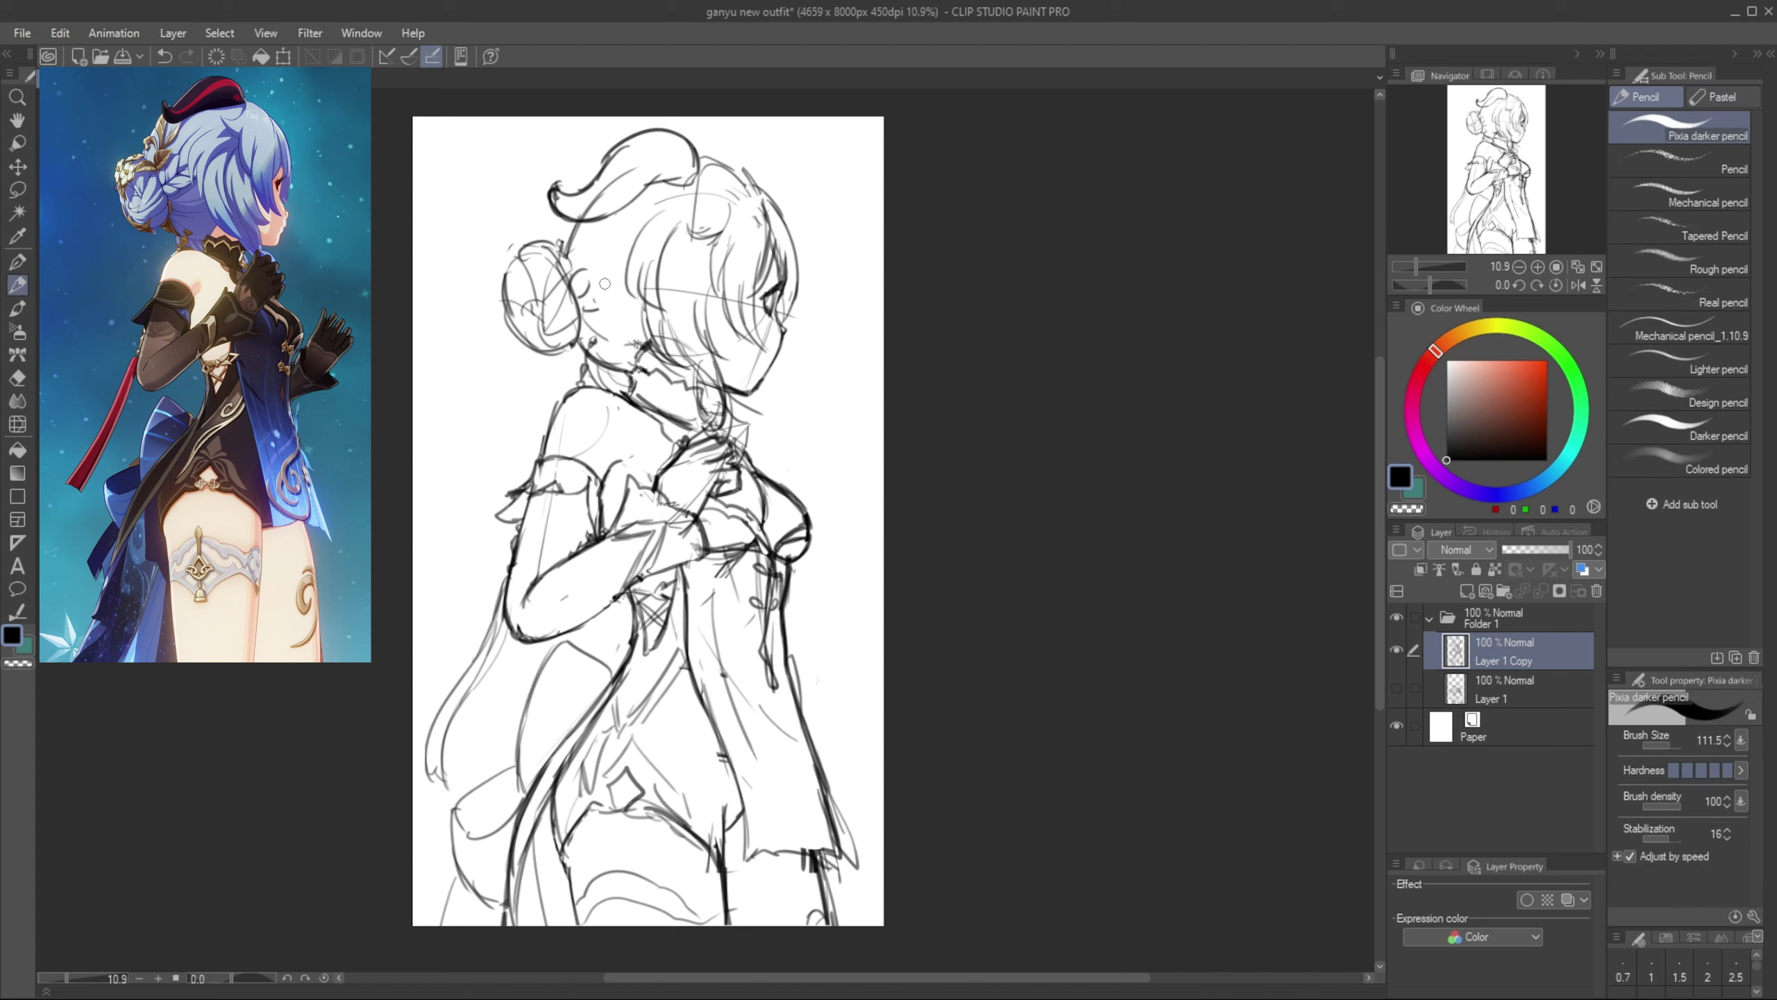
{"action": "left_click_drag", "start_coordinate": [605, 283], "coordinate": [657, 221]}
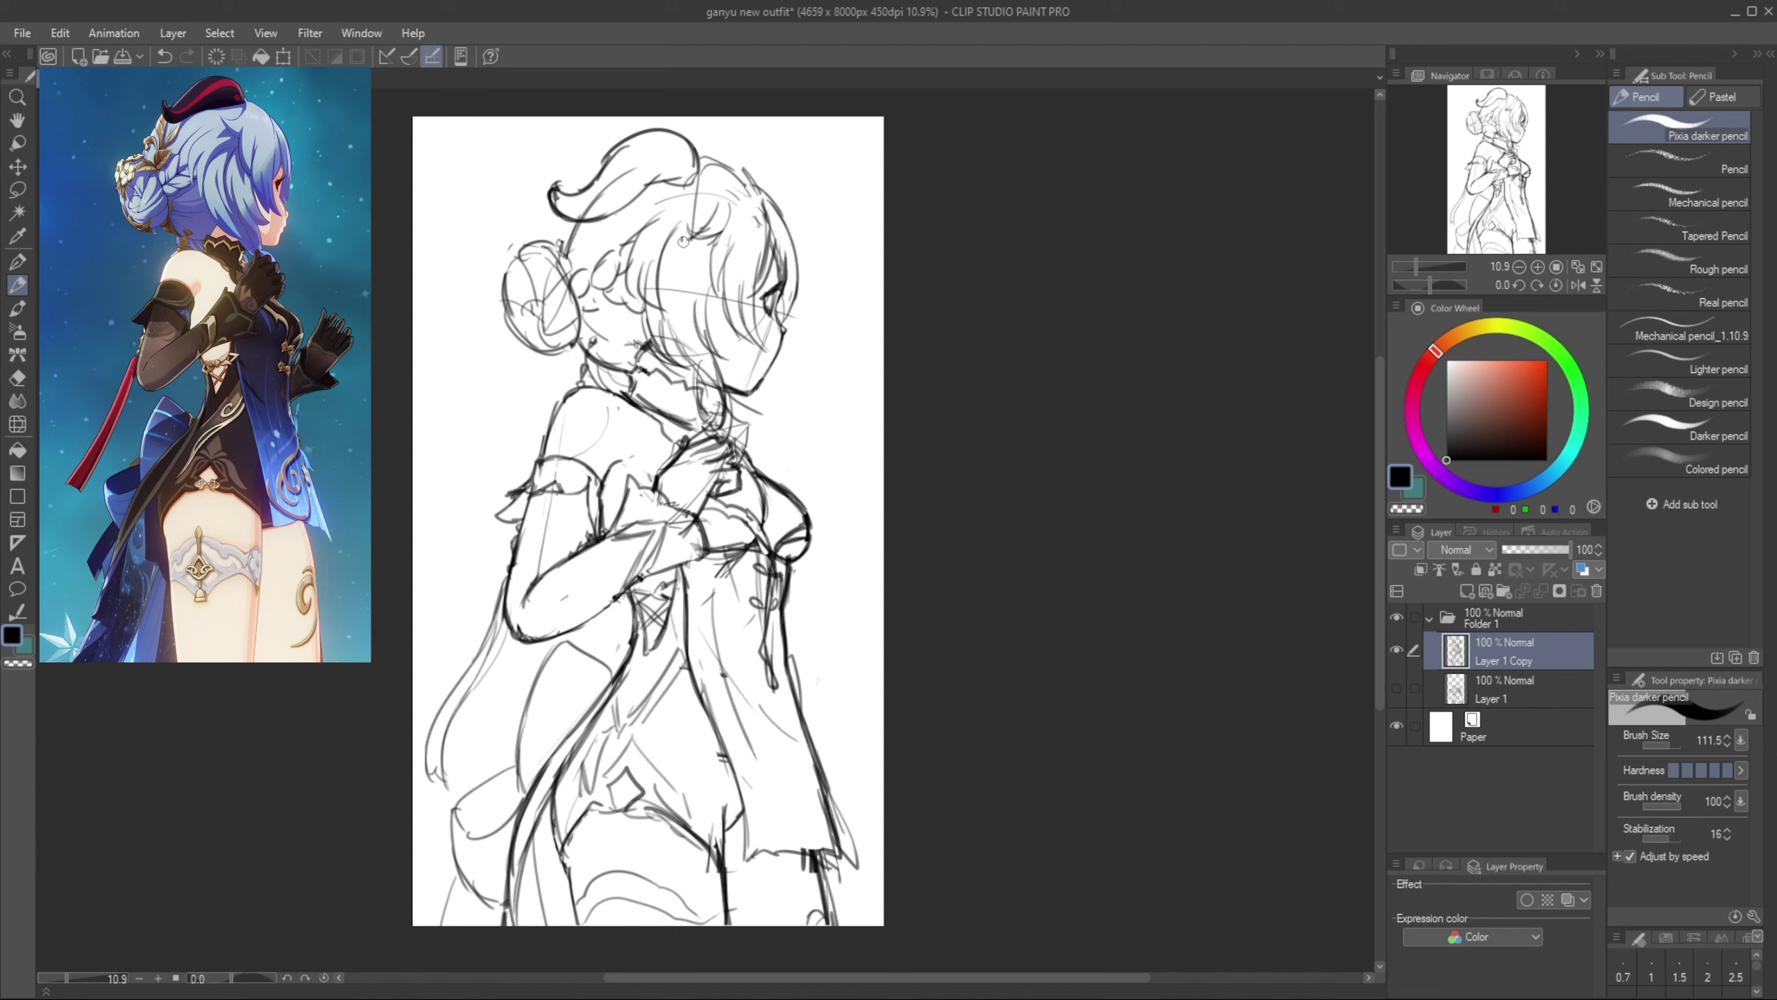
Redraw the crown hair in front of the horn, adding a darker outline and strands sweeping into the fringe
{"action": "key", "text": "e"}
{"action": "key", "text": "p"}
{"action": "mouse_move", "coordinate": [671, 225]}
{"action": "left_mouse_down"}
{"action": "mouse_move", "coordinate": [715, 238]}
{"action": "mouse_move", "coordinate": [721, 312]}
{"action": "left_mouse_up"}
{"action": "key", "text": "ctrl+z"}
{"action": "mouse_move", "coordinate": [715, 246]}
{"action": "left_mouse_down"}
{"action": "mouse_move", "coordinate": [720, 313]}
{"action": "mouse_move", "coordinate": [761, 348]}
{"action": "mouse_move", "coordinate": [767, 241]}
{"action": "mouse_move", "coordinate": [745, 175]}
{"action": "left_mouse_up"}
{"action": "key", "text": "ctrl+z"}
{"action": "key", "text": "ctrl+z"}
{"action": "left_click_drag", "start_coordinate": [731, 171], "coordinate": [764, 224]}
{"action": "mouse_move", "coordinate": [712, 167]}
{"action": "left_mouse_down"}
{"action": "mouse_move", "coordinate": [762, 198]}
{"action": "mouse_move", "coordinate": [743, 231]}
{"action": "left_mouse_up"}
{"action": "key", "text": "e"}
{"action": "key", "text": "p"}
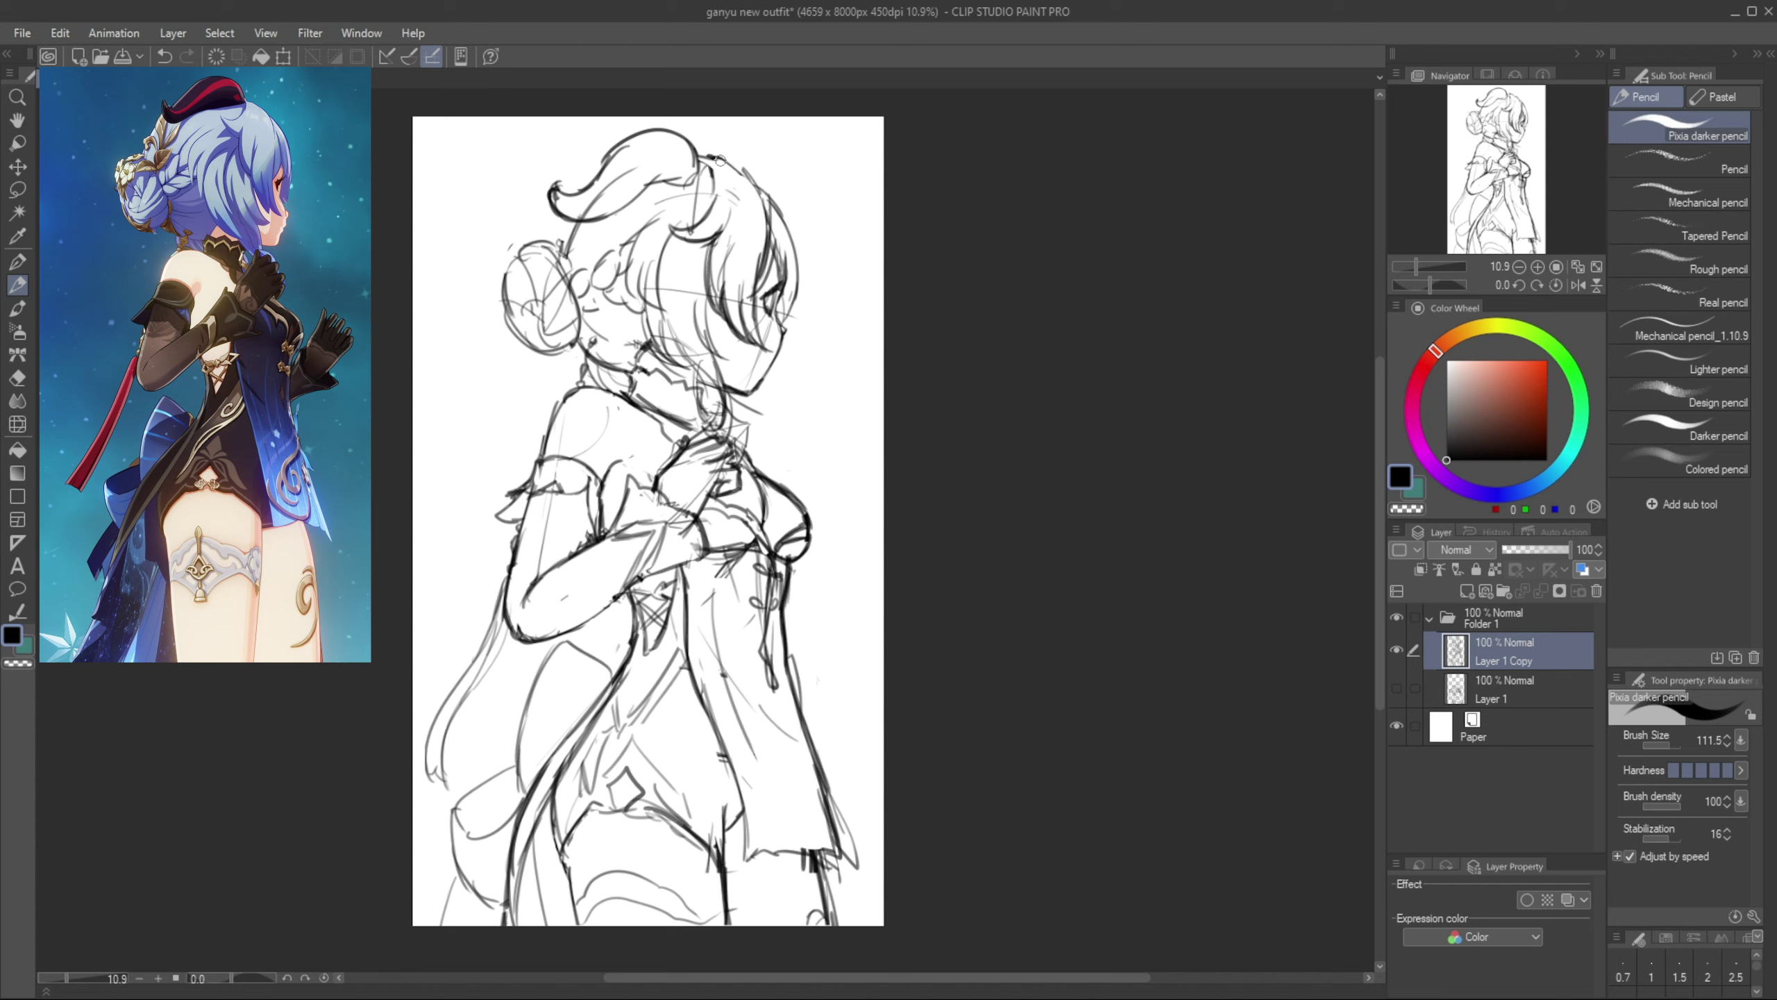
{"action": "left_click_drag", "start_coordinate": [705, 156], "coordinate": [768, 234]}
{"action": "key", "text": "e"}
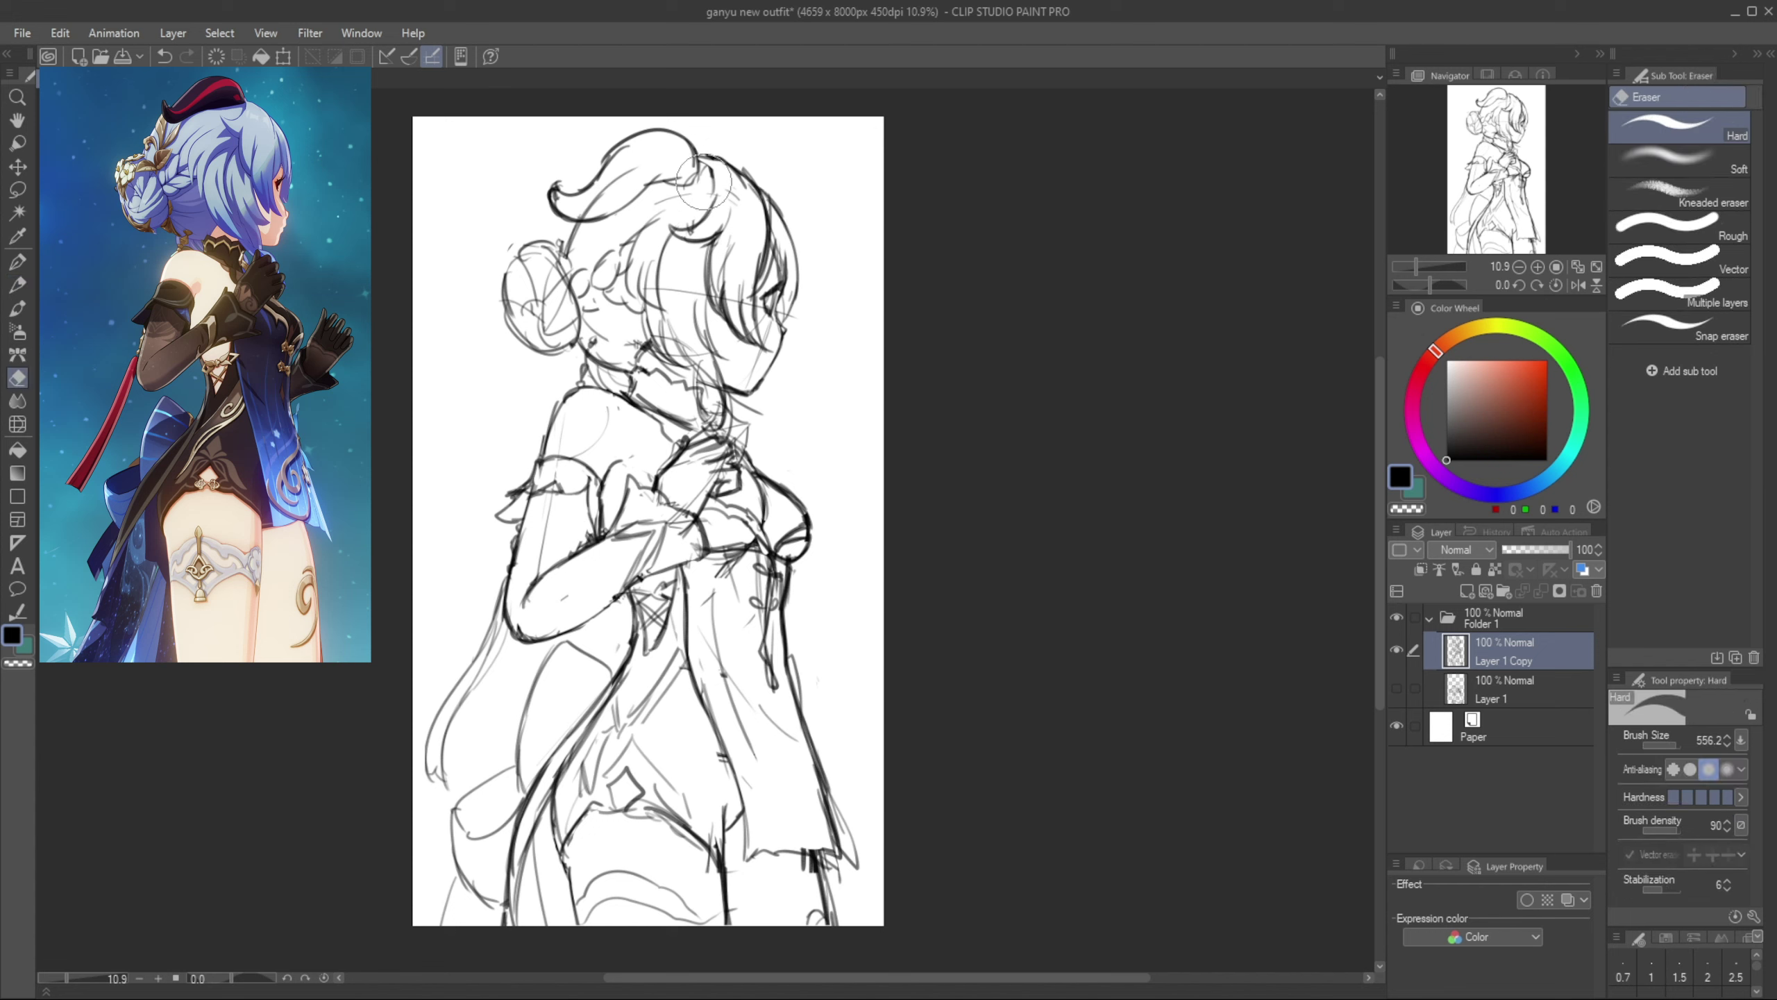
Redraw the side lock from the temple toward the collar and erase the overlapping lines around it
{"action": "key", "text": "p"}
{"action": "left_click_drag", "start_coordinate": [656, 219], "coordinate": [627, 295]}
{"action": "left_click_drag", "start_coordinate": [636, 244], "coordinate": [647, 322]}
{"action": "key", "text": "ctrl+z"}
{"action": "left_click_drag", "start_coordinate": [654, 245], "coordinate": [670, 318]}
{"action": "left_click_drag", "start_coordinate": [677, 245], "coordinate": [690, 390]}
{"action": "key", "text": "ctrl+z"}
{"action": "key", "text": "ctrl+z"}
{"action": "key", "text": "e"}
{"action": "key", "text": "p"}
{"action": "key", "text": "ctrl+z"}
{"action": "left_click_drag", "start_coordinate": [644, 307], "coordinate": [703, 382]}
{"action": "left_click_drag", "start_coordinate": [702, 316], "coordinate": [727, 414]}
{"action": "key", "text": "e"}
{"action": "left_click_drag", "start_coordinate": [722, 422], "coordinate": [688, 277]}
{"action": "key", "text": "p"}
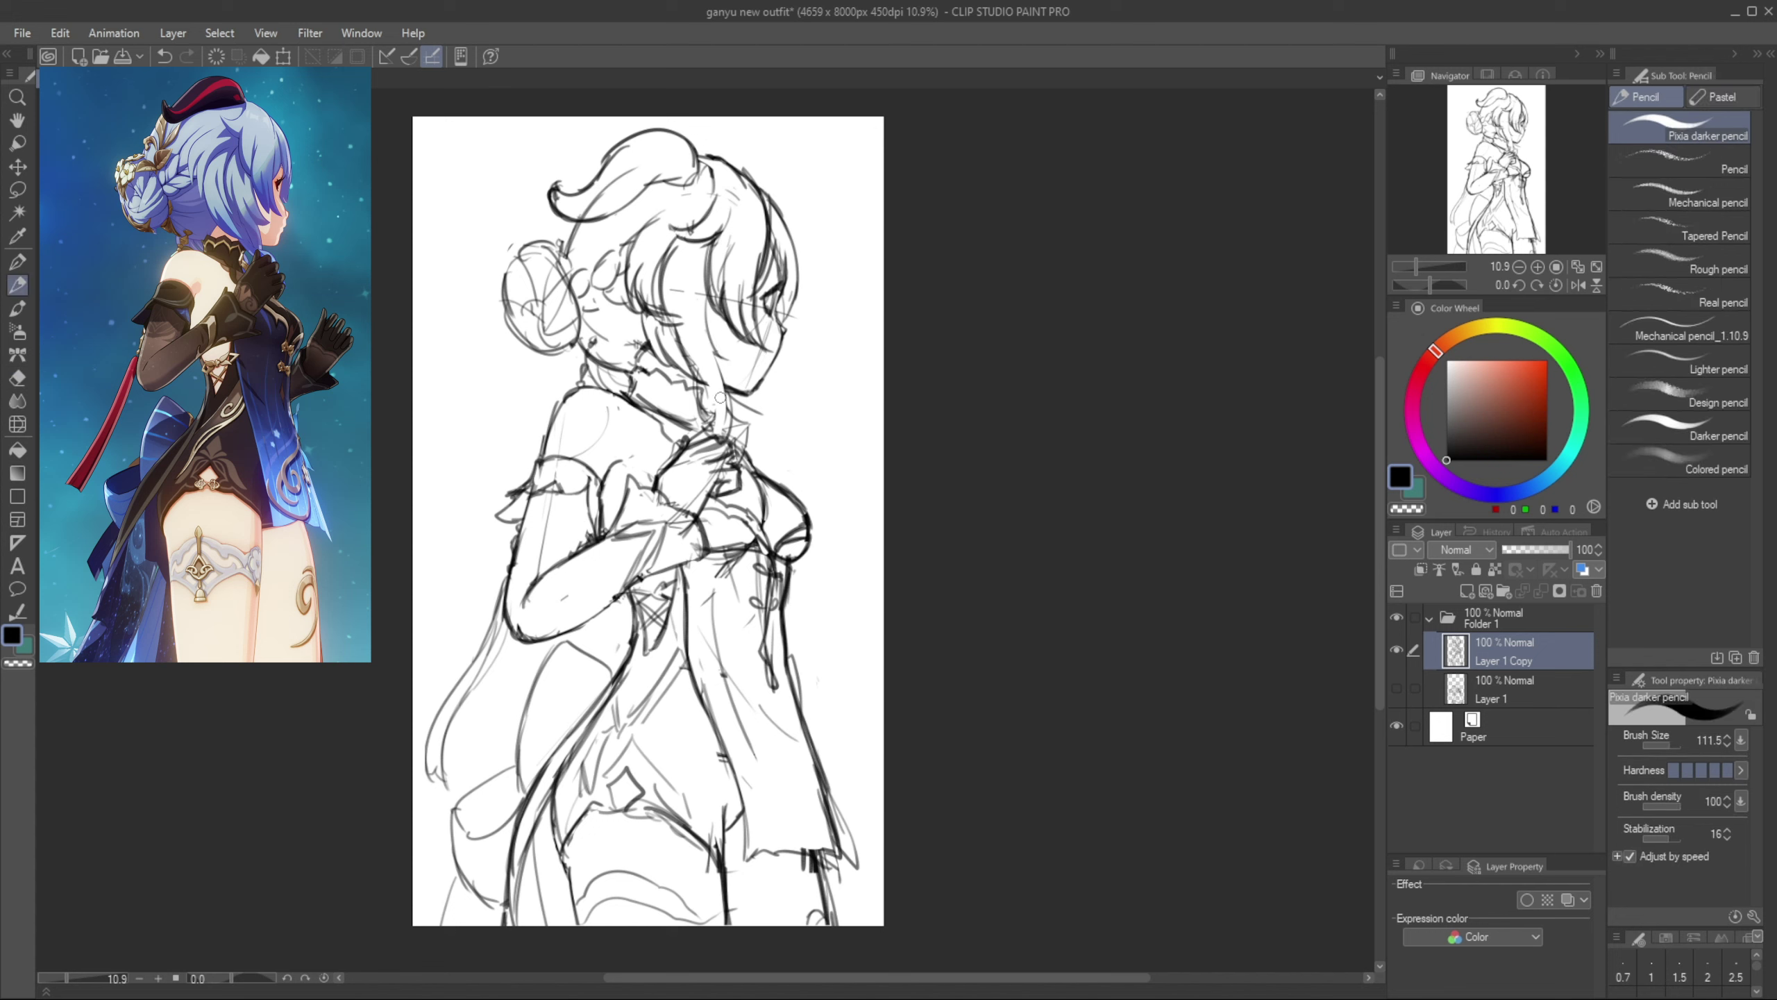
Draw the side lock's tips over the collar and upper chest, and rework the strands falling across the cheek
{"action": "left_click_drag", "start_coordinate": [690, 356], "coordinate": [720, 404]}
{"action": "mouse_move", "coordinate": [715, 364]}
{"action": "left_mouse_down"}
{"action": "mouse_move", "coordinate": [704, 435]}
{"action": "mouse_move", "coordinate": [731, 405]}
{"action": "mouse_move", "coordinate": [756, 412]}
{"action": "mouse_move", "coordinate": [740, 403]}
{"action": "mouse_move", "coordinate": [767, 469]}
{"action": "left_mouse_up"}
{"action": "key", "text": "ctrl+z"}
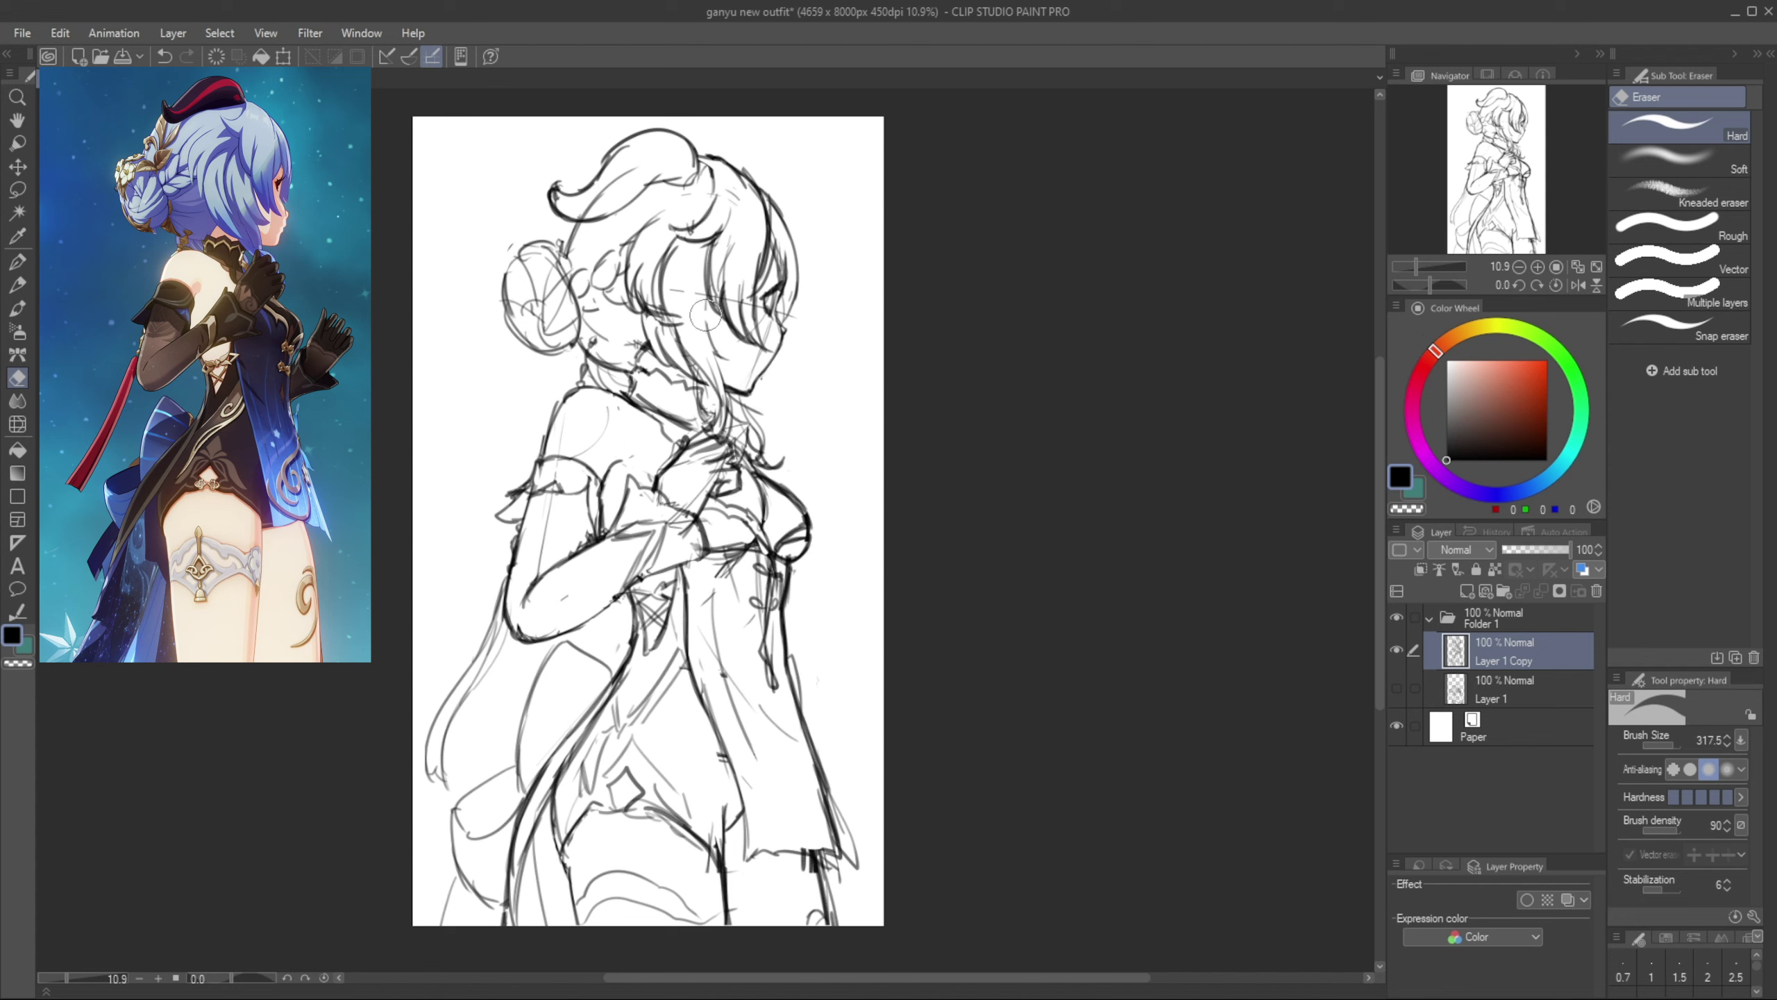
{"action": "key", "text": "ctrl+z"}
{"action": "left_click_drag", "start_coordinate": [704, 308], "coordinate": [753, 376]}
{"action": "left_click_drag", "start_coordinate": [688, 243], "coordinate": [715, 364]}
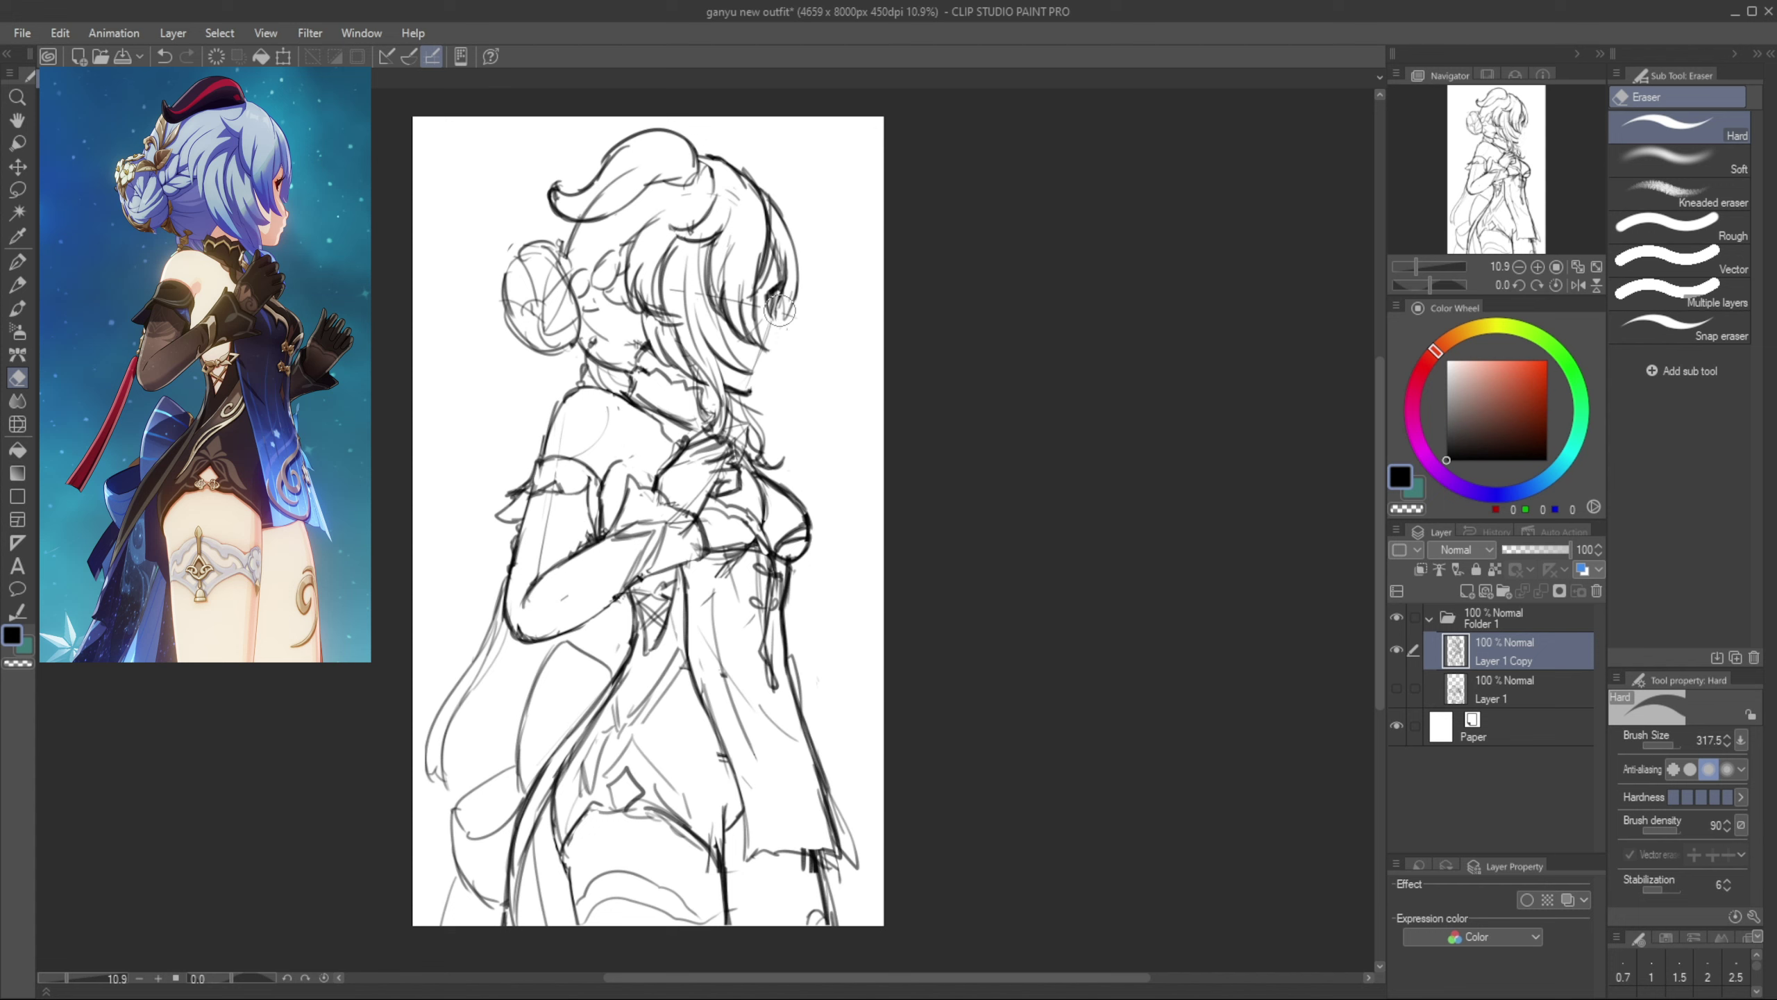
Clean up the face profile from the eye to the chin and redraw its edge
{"action": "left_click_drag", "start_coordinate": [778, 301], "coordinate": [765, 377]}
{"action": "key", "text": "ctrl+z"}
{"action": "key", "text": "ctrl+z"}
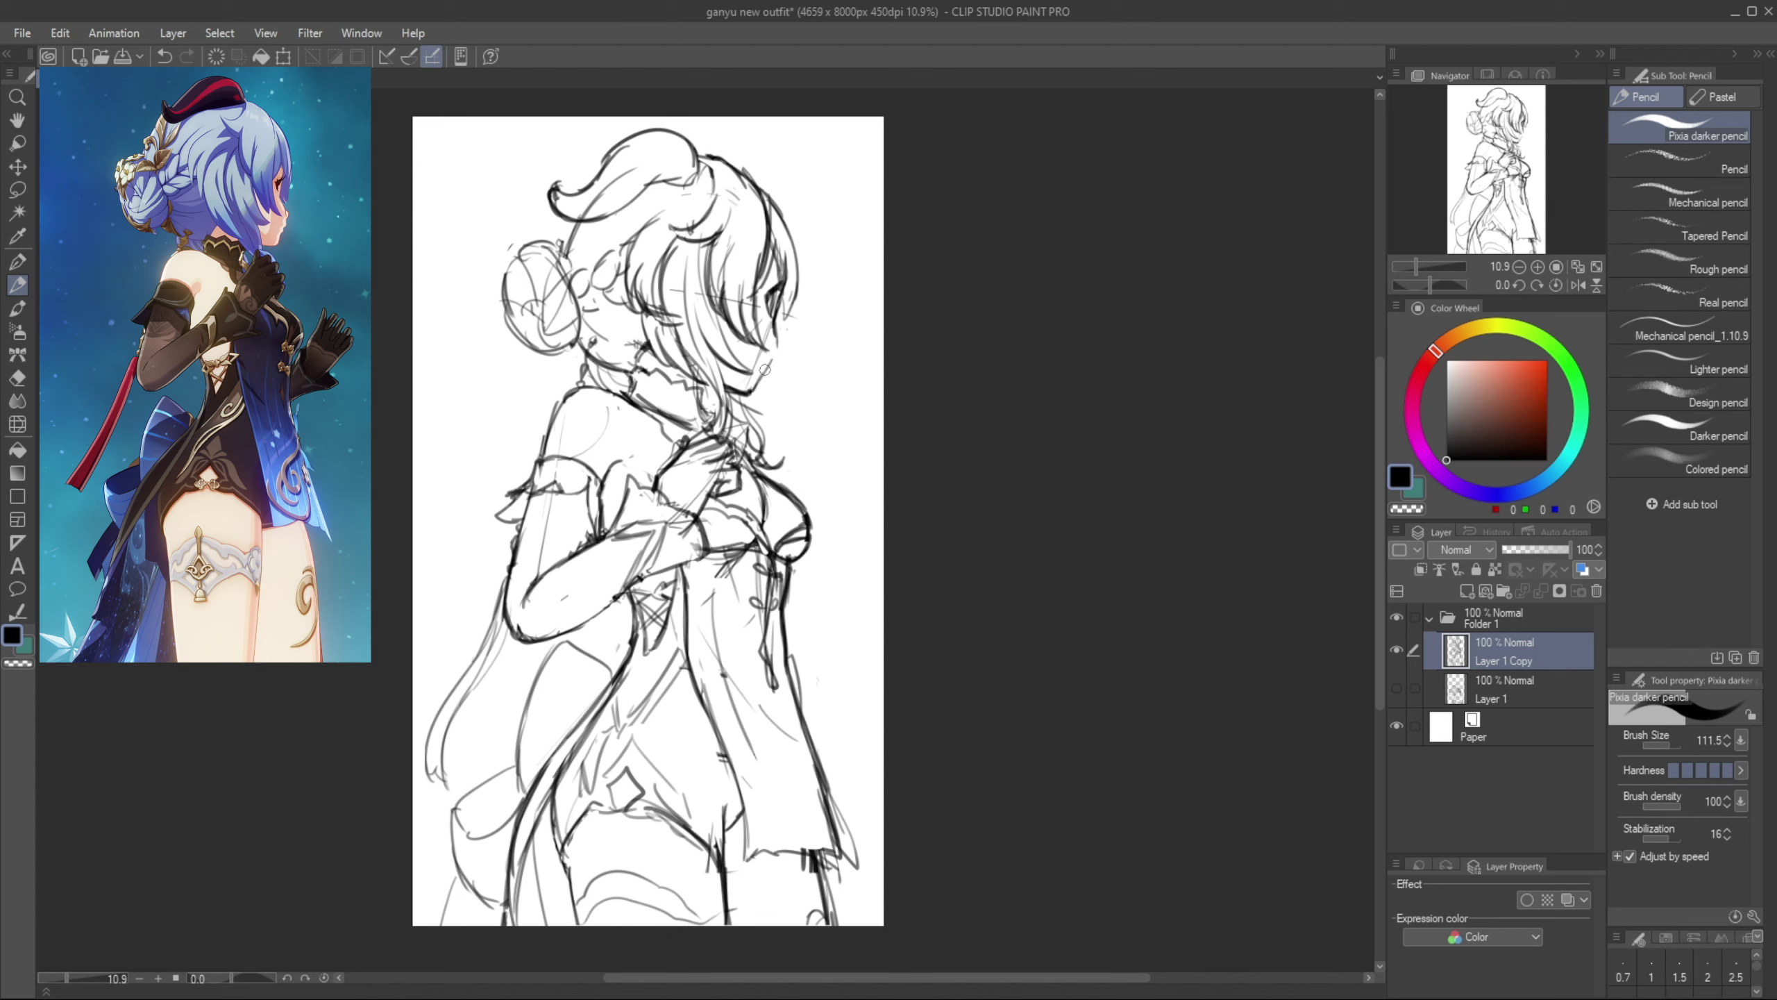
{"action": "key", "text": "ctrl+z"}
{"action": "left_click_drag", "start_coordinate": [776, 327], "coordinate": [781, 336]}
Sketch the far arm extending diagonally down from the bust, with its cuff and hand beside the skirt
{"action": "mouse_move", "coordinate": [791, 576]}
{"action": "left_mouse_down"}
{"action": "mouse_move", "coordinate": [868, 735]}
{"action": "mouse_move", "coordinate": [851, 756]}
{"action": "mouse_move", "coordinate": [862, 800]}
{"action": "left_mouse_up"}
{"action": "mouse_move", "coordinate": [862, 757]}
{"action": "left_mouse_down"}
{"action": "mouse_move", "coordinate": [875, 800]}
{"action": "mouse_move", "coordinate": [845, 814]}
{"action": "mouse_move", "coordinate": [866, 812]}
{"action": "left_mouse_up"}
{"action": "left_click_drag", "start_coordinate": [842, 815], "coordinate": [868, 816]}
{"action": "left_click_drag", "start_coordinate": [858, 751], "coordinate": [875, 809]}
{"action": "key", "text": "ctrl+z"}
{"action": "left_click_drag", "start_coordinate": [791, 584], "coordinate": [842, 702]}
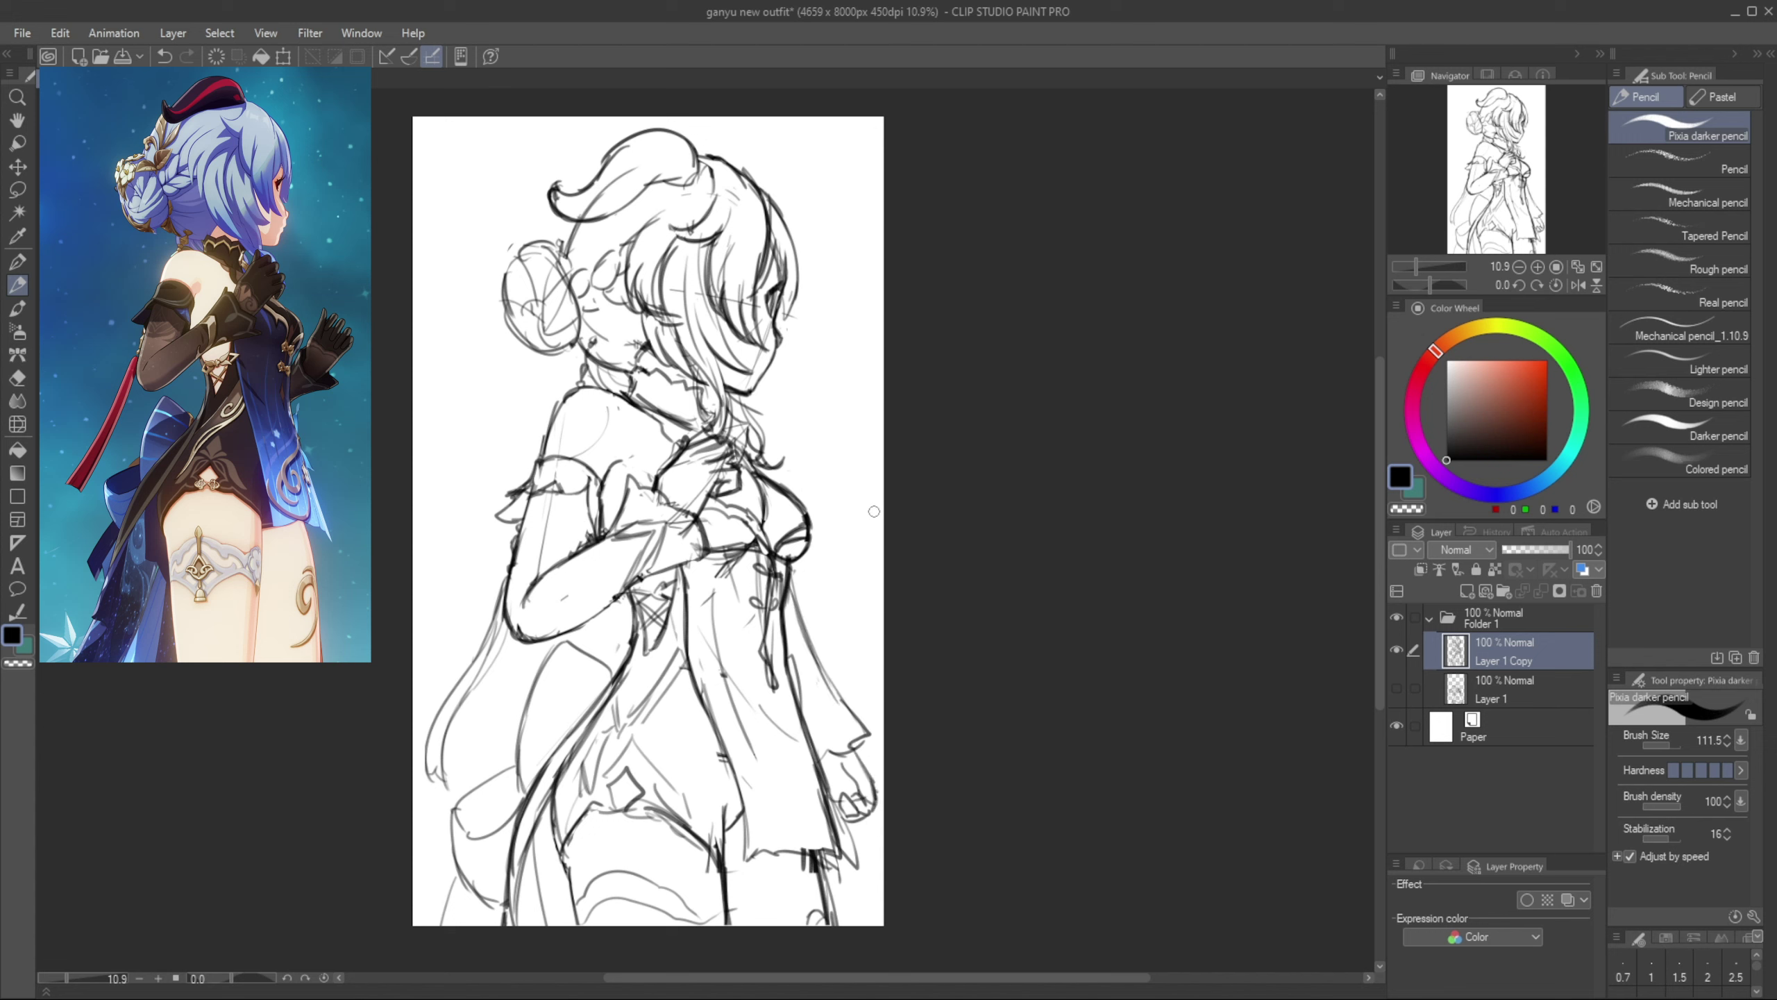
Erase the long ribbon hanging behind the elbow
{"action": "key", "text": "e"}
{"action": "mouse_move", "coordinate": [421, 751]}
{"action": "left_mouse_down"}
{"action": "mouse_move", "coordinate": [421, 724]}
{"action": "mouse_move", "coordinate": [489, 649]}
{"action": "mouse_move", "coordinate": [512, 544]}
{"action": "mouse_move", "coordinate": [422, 746]}
{"action": "left_mouse_up"}
{"action": "key", "text": "p"}
{"action": "key", "text": "ctrl+z"}
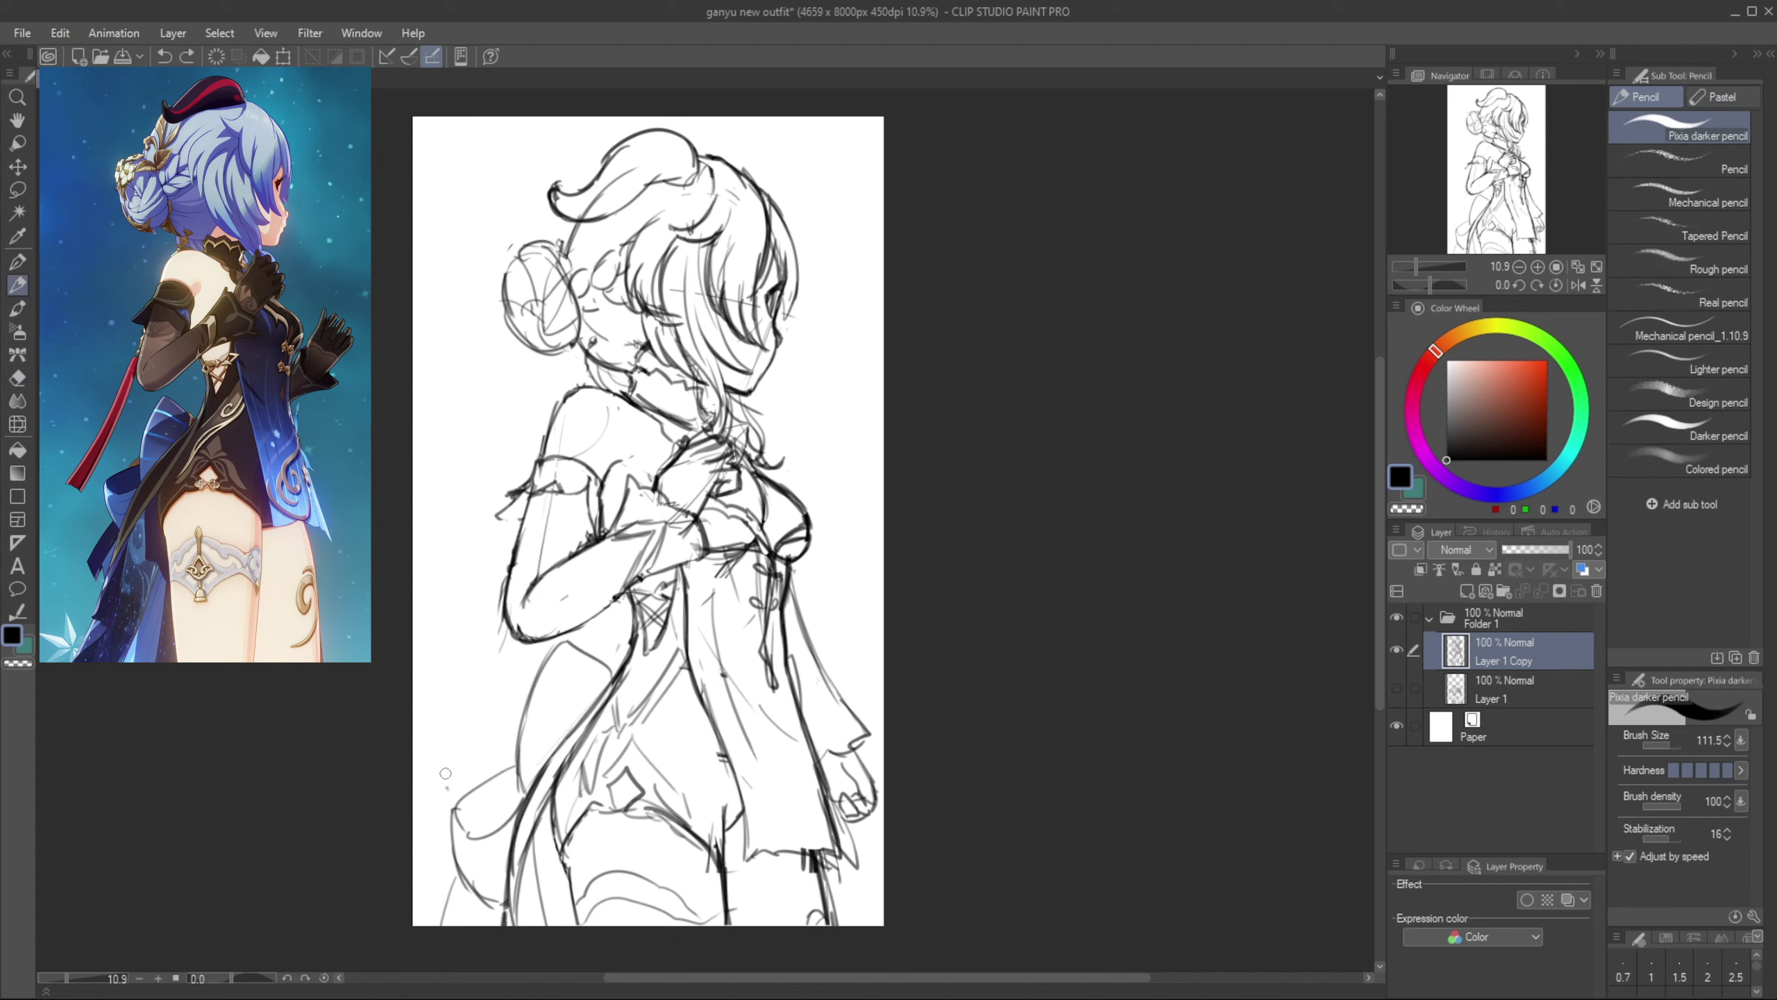
{"action": "left_click_drag", "start_coordinate": [486, 587], "coordinate": [419, 767]}
{"action": "key", "text": "ctrl+z"}
{"action": "left_click_drag", "start_coordinate": [509, 561], "coordinate": [415, 701]}
{"action": "key", "text": "ctrl+z"}
{"action": "left_click_drag", "start_coordinate": [556, 405], "coordinate": [438, 689]}
{"action": "key", "text": "ctrl+z"}
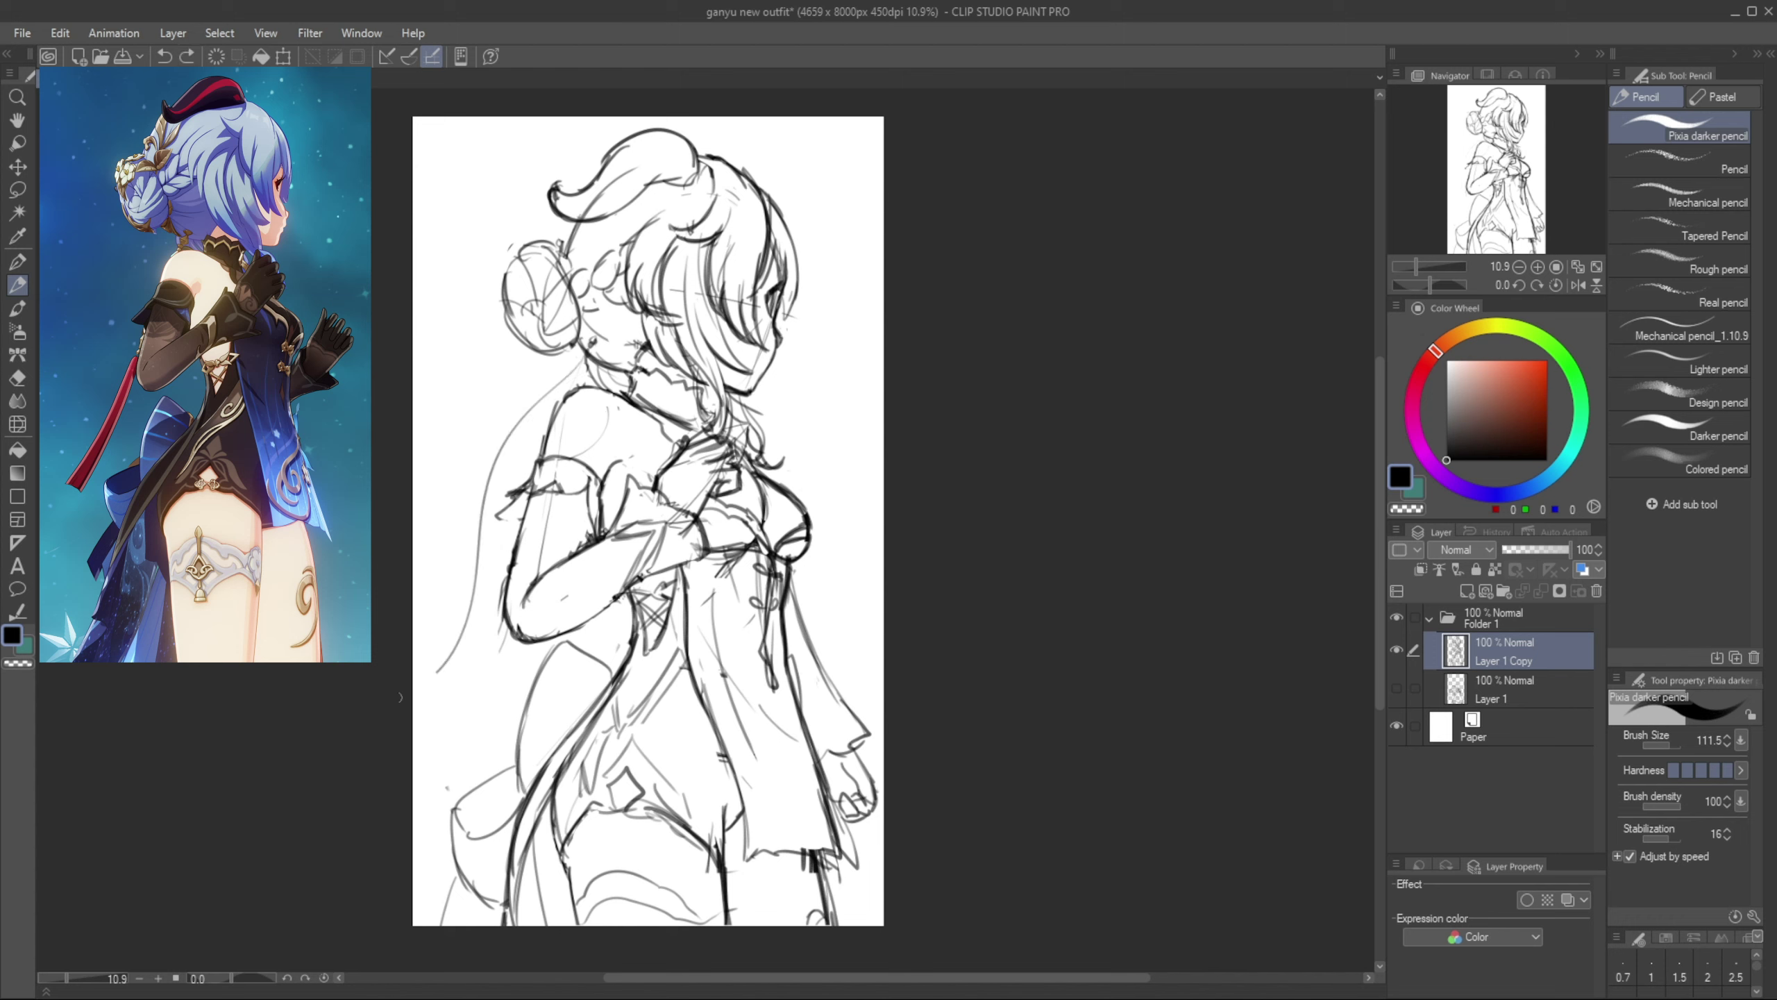
{"action": "mouse_move", "coordinate": [575, 390]}
{"action": "left_mouse_down"}
{"action": "mouse_move", "coordinate": [491, 479]}
{"action": "mouse_move", "coordinate": [449, 656]}
{"action": "mouse_move", "coordinate": [470, 688]}
{"action": "left_mouse_up"}
{"action": "key", "text": "ctrl+z"}
{"action": "key", "text": "ctrl+z"}
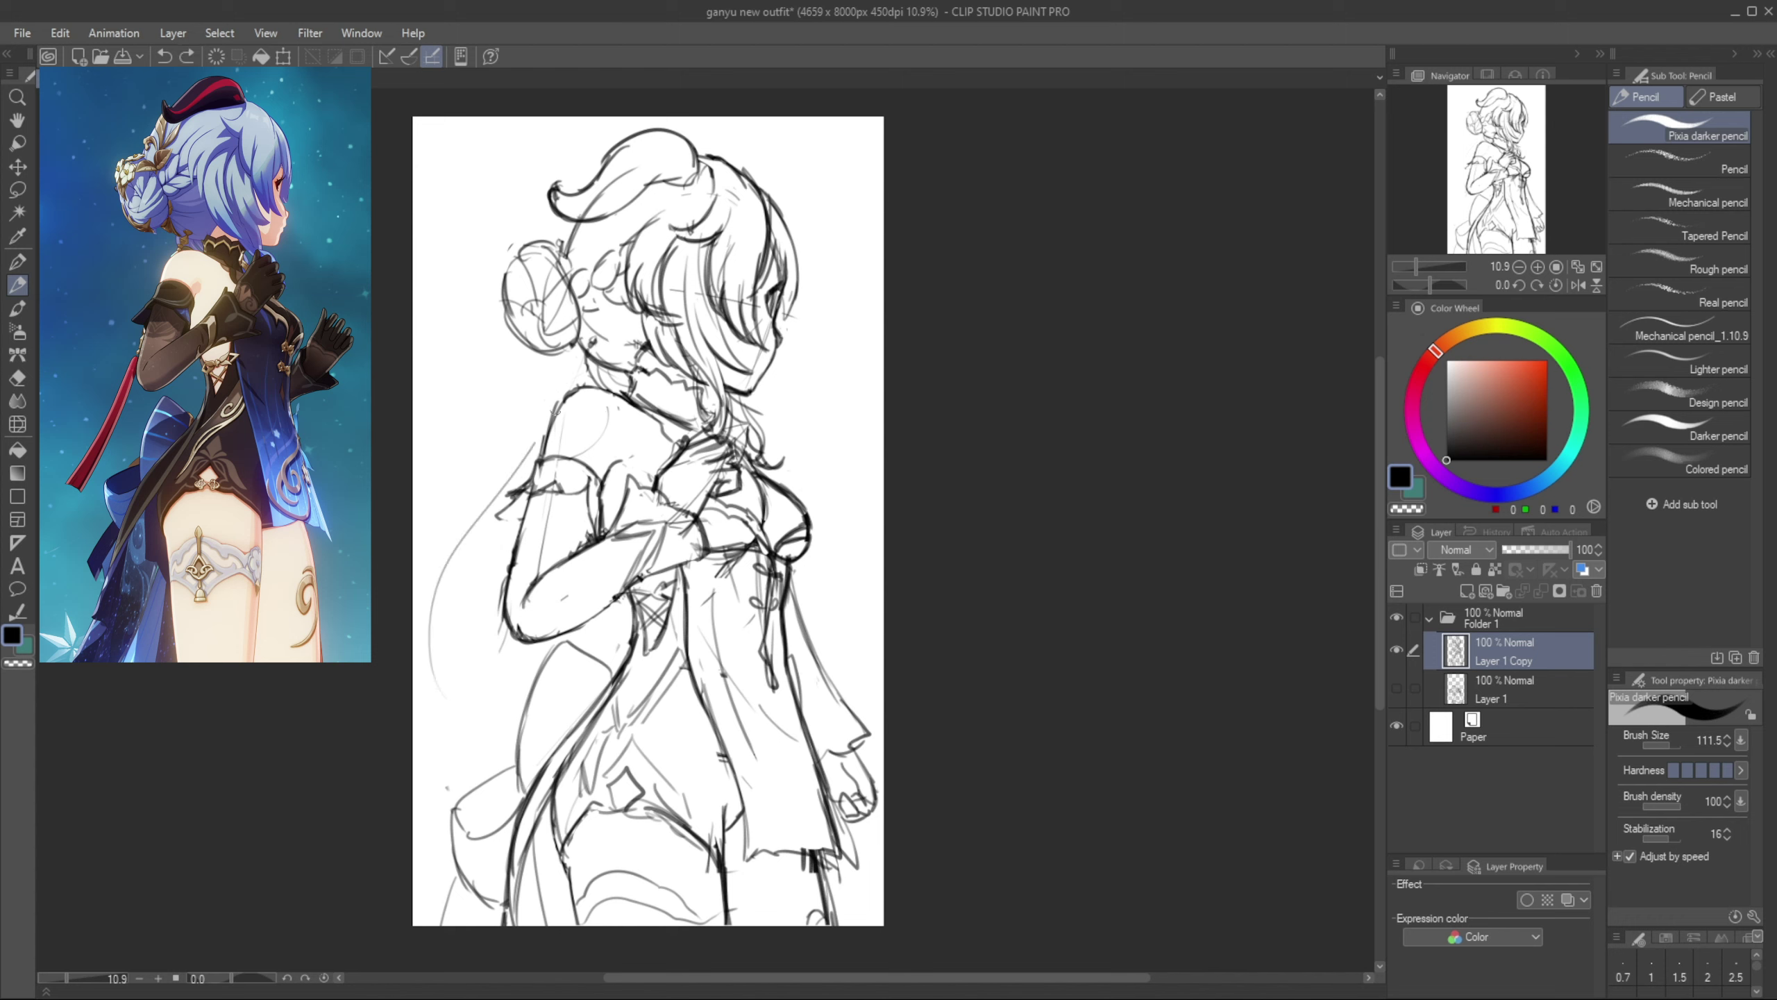
{"action": "left_click_drag", "start_coordinate": [517, 513], "coordinate": [463, 744]}
{"action": "key", "text": "ctrl+z"}
{"action": "key", "text": "ctrl+z"}
Draw a new curved ribbon trailing from the glove cuff behind the elbow and clean up its upper end
{"action": "mouse_move", "coordinate": [510, 536]}
{"action": "left_mouse_down"}
{"action": "mouse_move", "coordinate": [436, 749]}
{"action": "mouse_move", "coordinate": [519, 530]}
{"action": "left_mouse_up"}
{"action": "key", "text": "ctrl+z"}
{"action": "key", "text": "ctrl+z"}
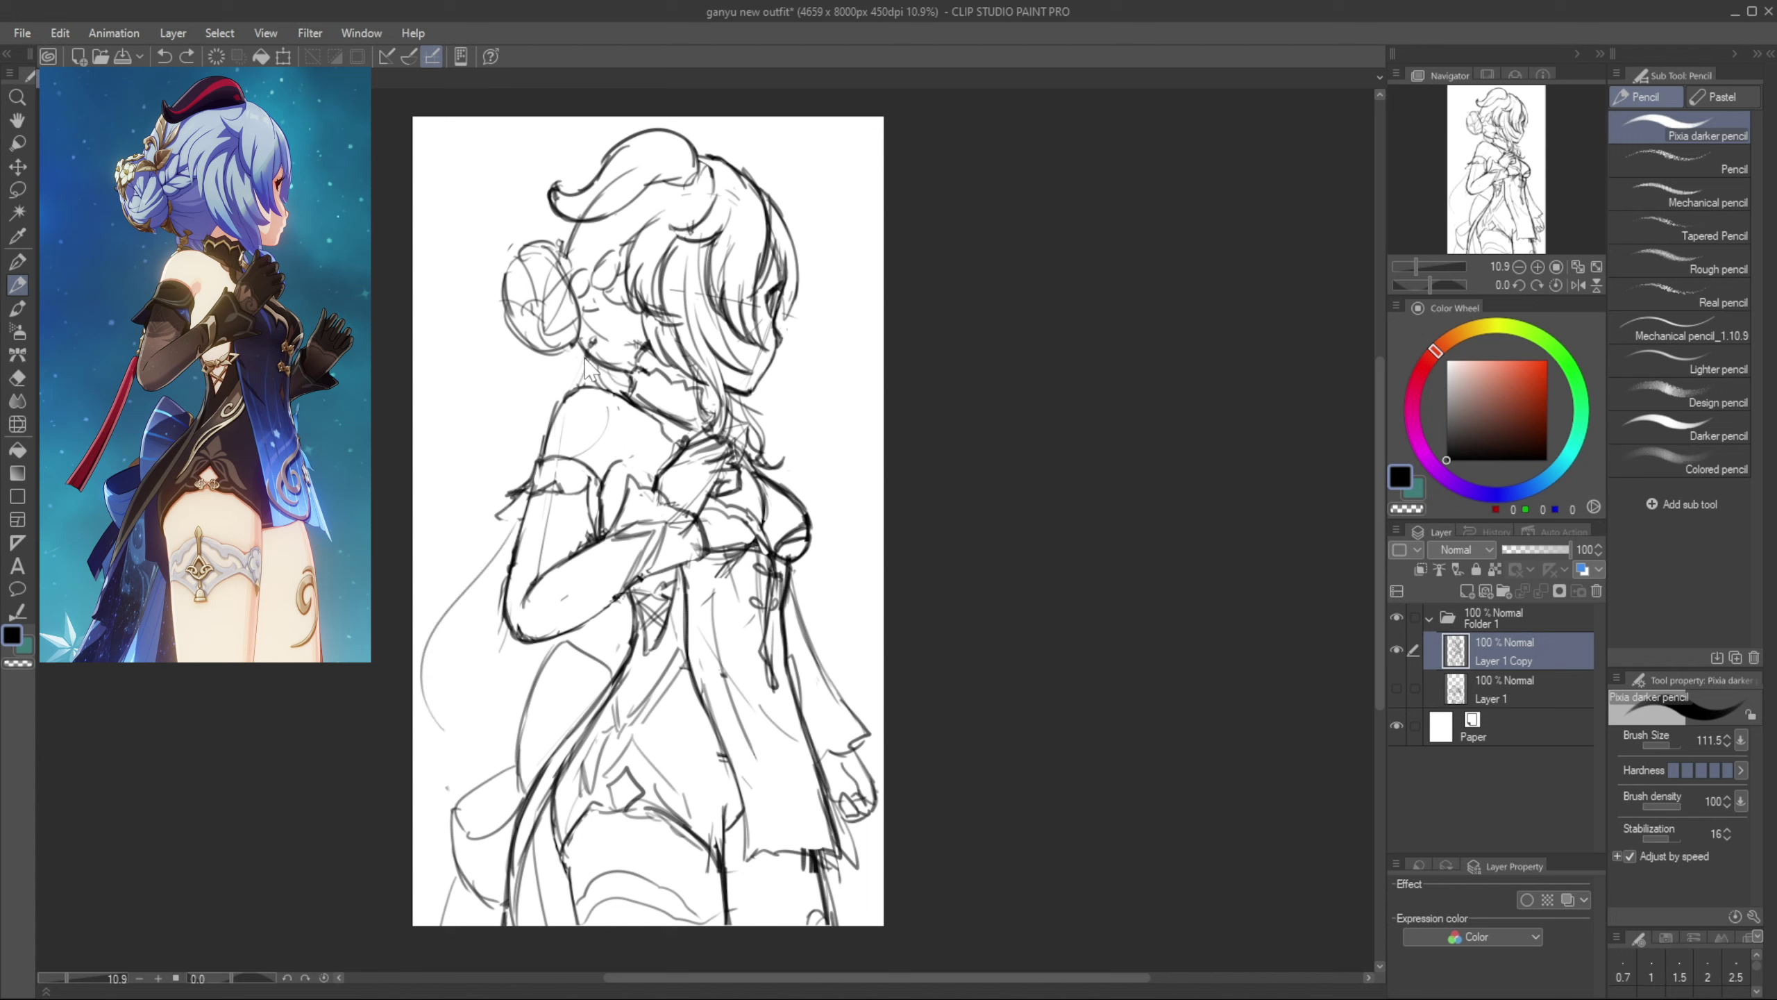
{"action": "left_click_drag", "start_coordinate": [588, 352], "coordinate": [583, 381]}
{"action": "key", "text": "ctrl+z"}
{"action": "mouse_move", "coordinate": [476, 588]}
{"action": "left_mouse_down"}
{"action": "mouse_move", "coordinate": [427, 725]}
{"action": "mouse_move", "coordinate": [466, 603]}
{"action": "left_mouse_up"}
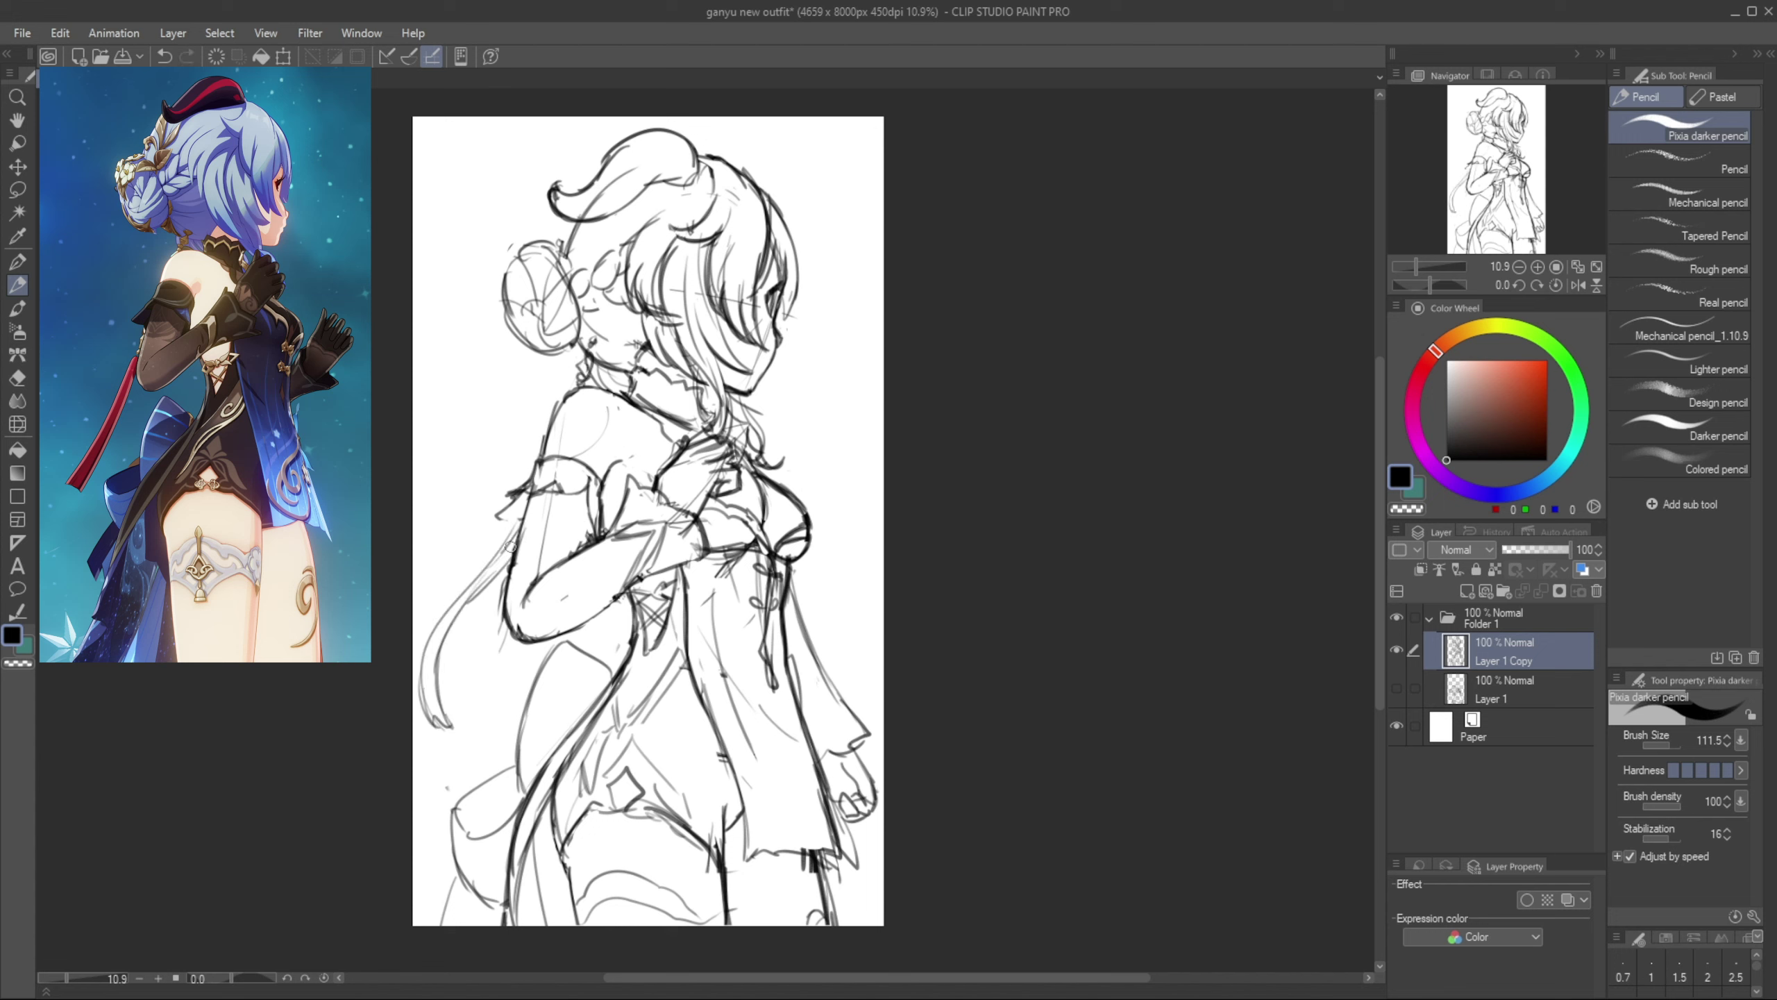
{"action": "key", "text": "e"}
{"action": "mouse_move", "coordinate": [516, 528]}
{"action": "left_mouse_down"}
{"action": "mouse_move", "coordinate": [507, 549]}
{"action": "mouse_move", "coordinate": [520, 526]}
{"action": "left_mouse_up"}
{"action": "key", "text": "p"}
Lasso the head and scale it to 99% with the aspect ratio kept
{"action": "key", "text": "m"}
{"action": "left_click_drag", "start_coordinate": [565, 359], "coordinate": [533, 385]}
{"action": "key", "text": "ctrl+t"}
{"action": "left_click_drag", "start_coordinate": [450, 116], "coordinate": [462, 127]}
{"action": "left_click_drag", "start_coordinate": [796, 290], "coordinate": [789, 267]}
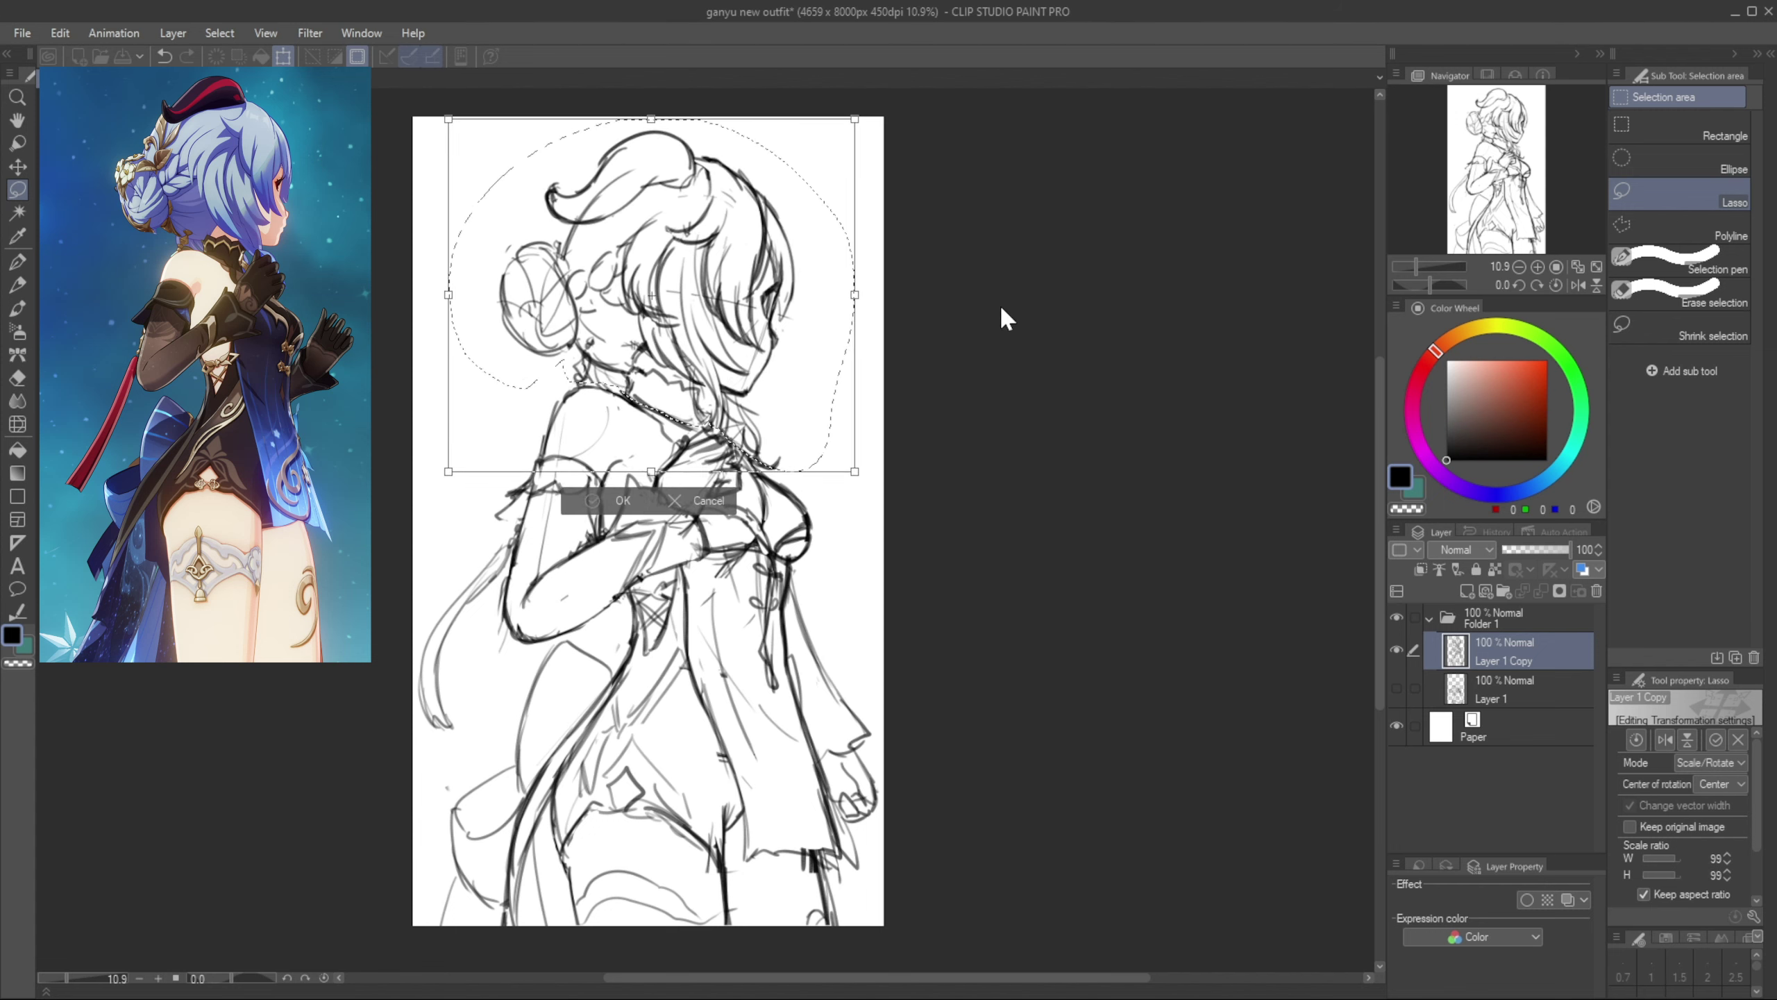
{"action": "key", "text": "Return"}
Erase the glove cuff's upper edge and redraw it as a rounded curve across the upper arm
{"action": "key", "text": "e"}
{"action": "key", "text": "p"}
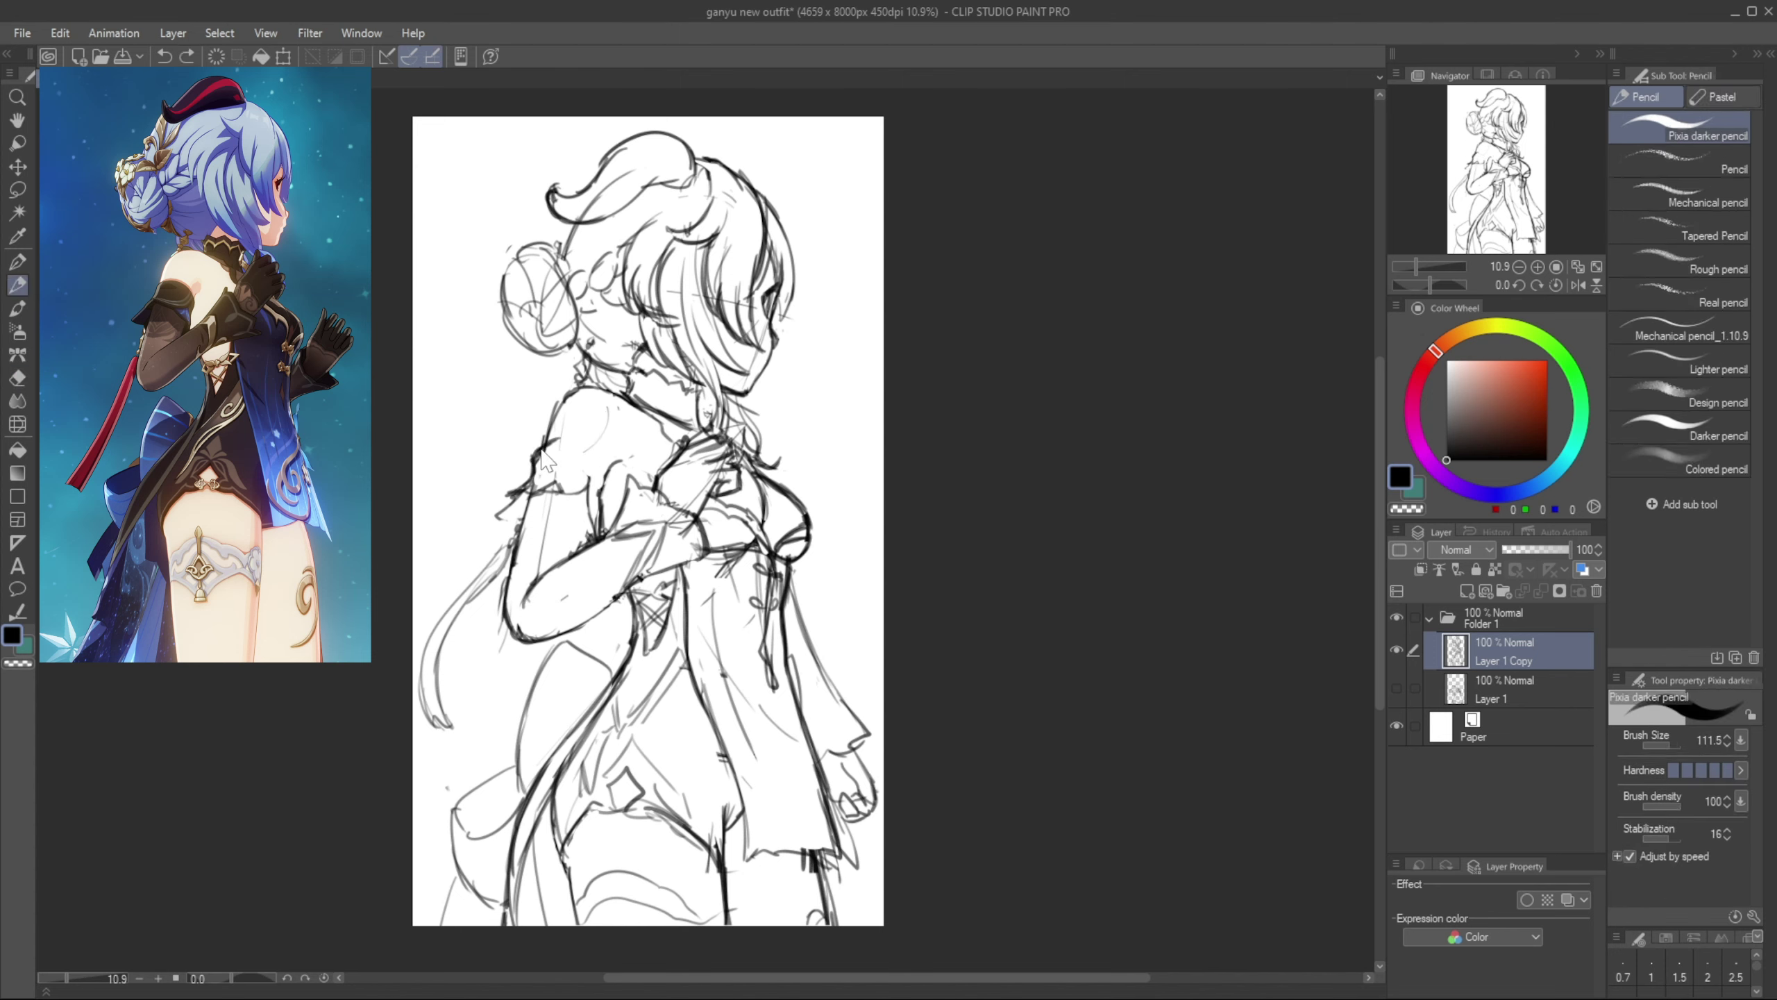
{"action": "key", "text": "e"}
{"action": "key", "text": "p"}
{"action": "key", "text": "e"}
{"action": "key", "text": "p"}
{"action": "key", "text": "ctrl+z"}
{"action": "left_click_drag", "start_coordinate": [564, 438], "coordinate": [593, 445]}
{"action": "key", "text": "p"}
{"action": "key", "text": "p"}
{"action": "key", "text": "p"}
{"action": "key", "text": "p"}
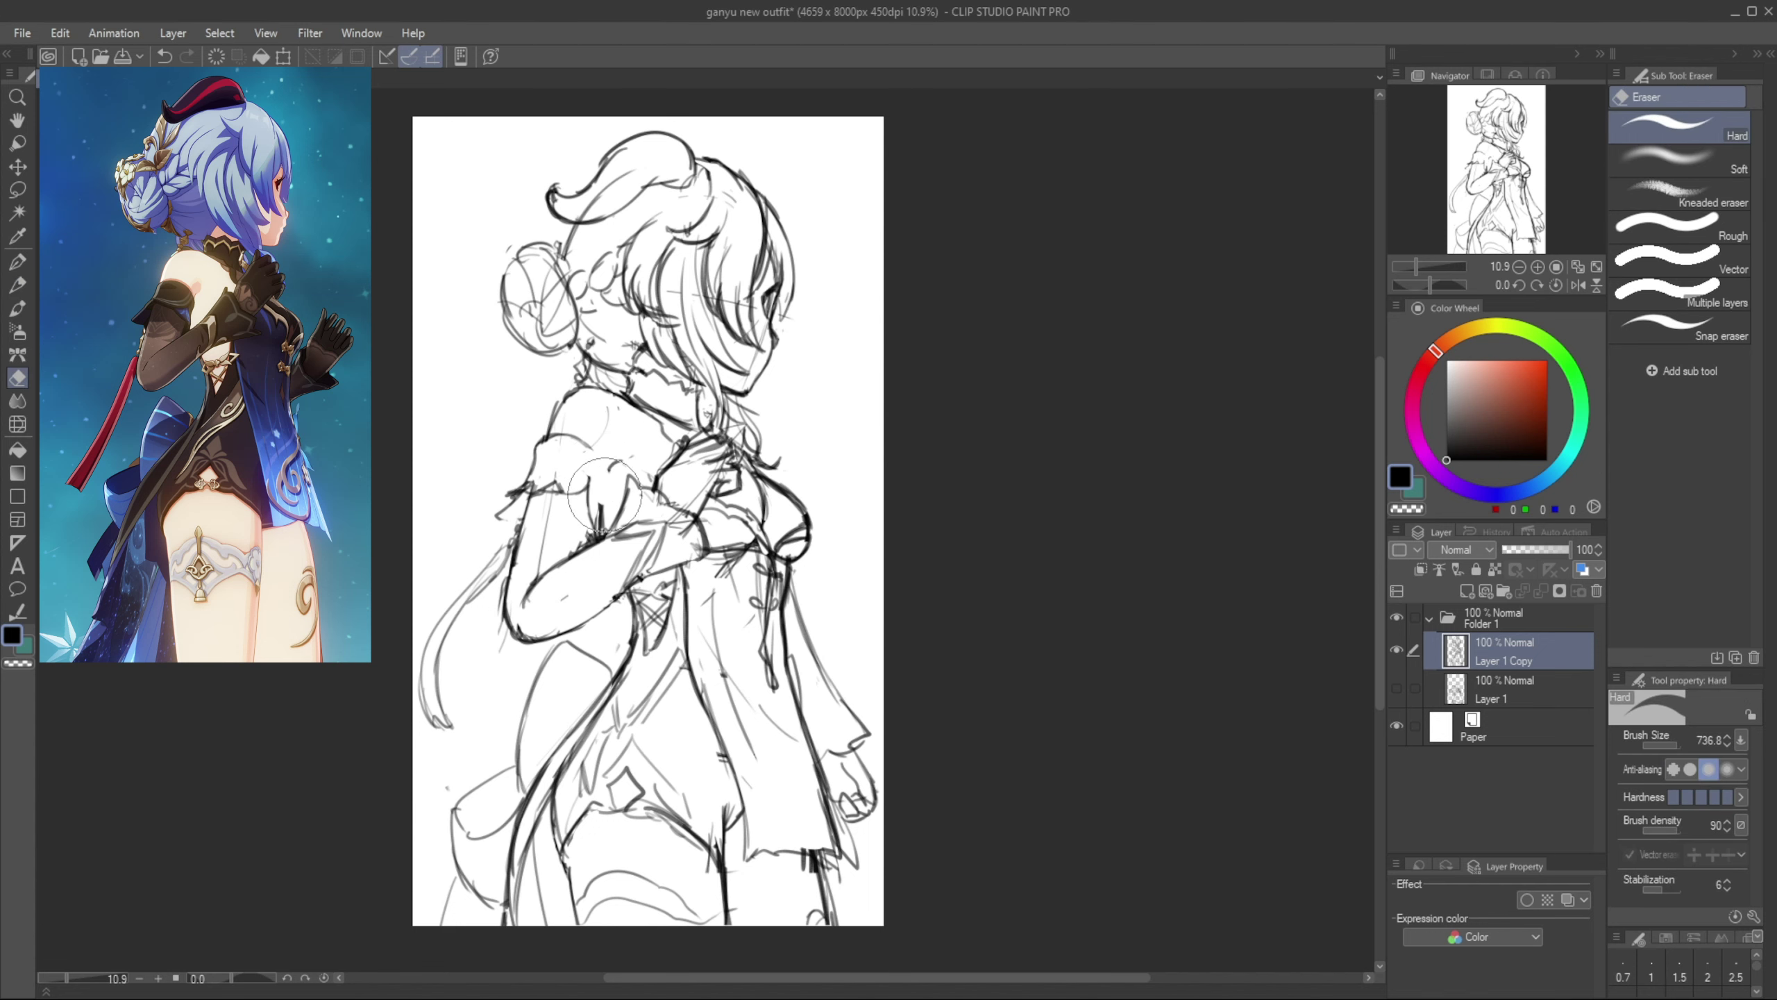
{"action": "key", "text": "p"}
{"action": "mouse_move", "coordinate": [608, 482]}
{"action": "left_mouse_down"}
{"action": "mouse_move", "coordinate": [595, 449]}
{"action": "mouse_move", "coordinate": [608, 475]}
{"action": "left_mouse_up"}
{"action": "key", "text": "ctrl+z"}
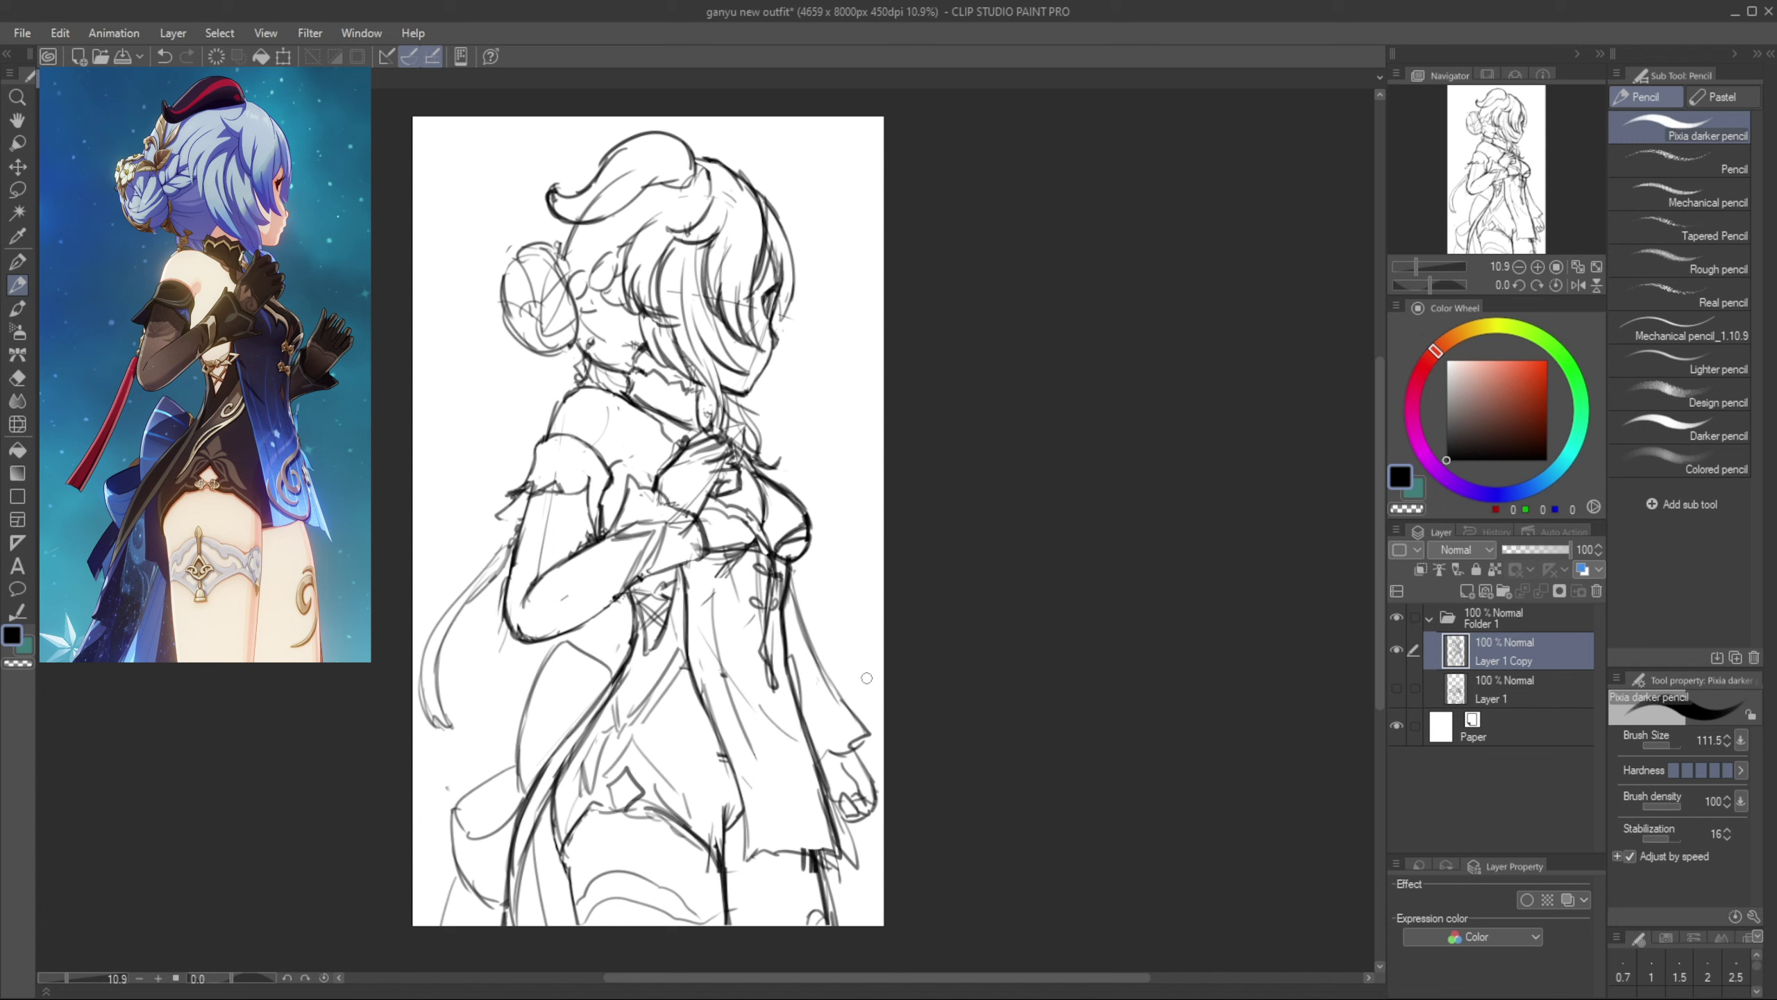
Erase the far arm's outer line and redraw it in a smoother curve down to the cuff
{"action": "key", "text": "e"}
{"action": "mouse_move", "coordinate": [821, 603]}
{"action": "left_mouse_down"}
{"action": "mouse_move", "coordinate": [805, 660]}
{"action": "mouse_move", "coordinate": [865, 728]}
{"action": "left_mouse_up"}
{"action": "key", "text": "p"}
{"action": "key", "text": "ctrl+z"}
{"action": "key", "text": "ctrl+z"}
{"action": "key", "text": "ctrl+z"}
{"action": "left_click_drag", "start_coordinate": [790, 615], "coordinate": [868, 733]}
{"action": "key", "text": "ctrl+z"}
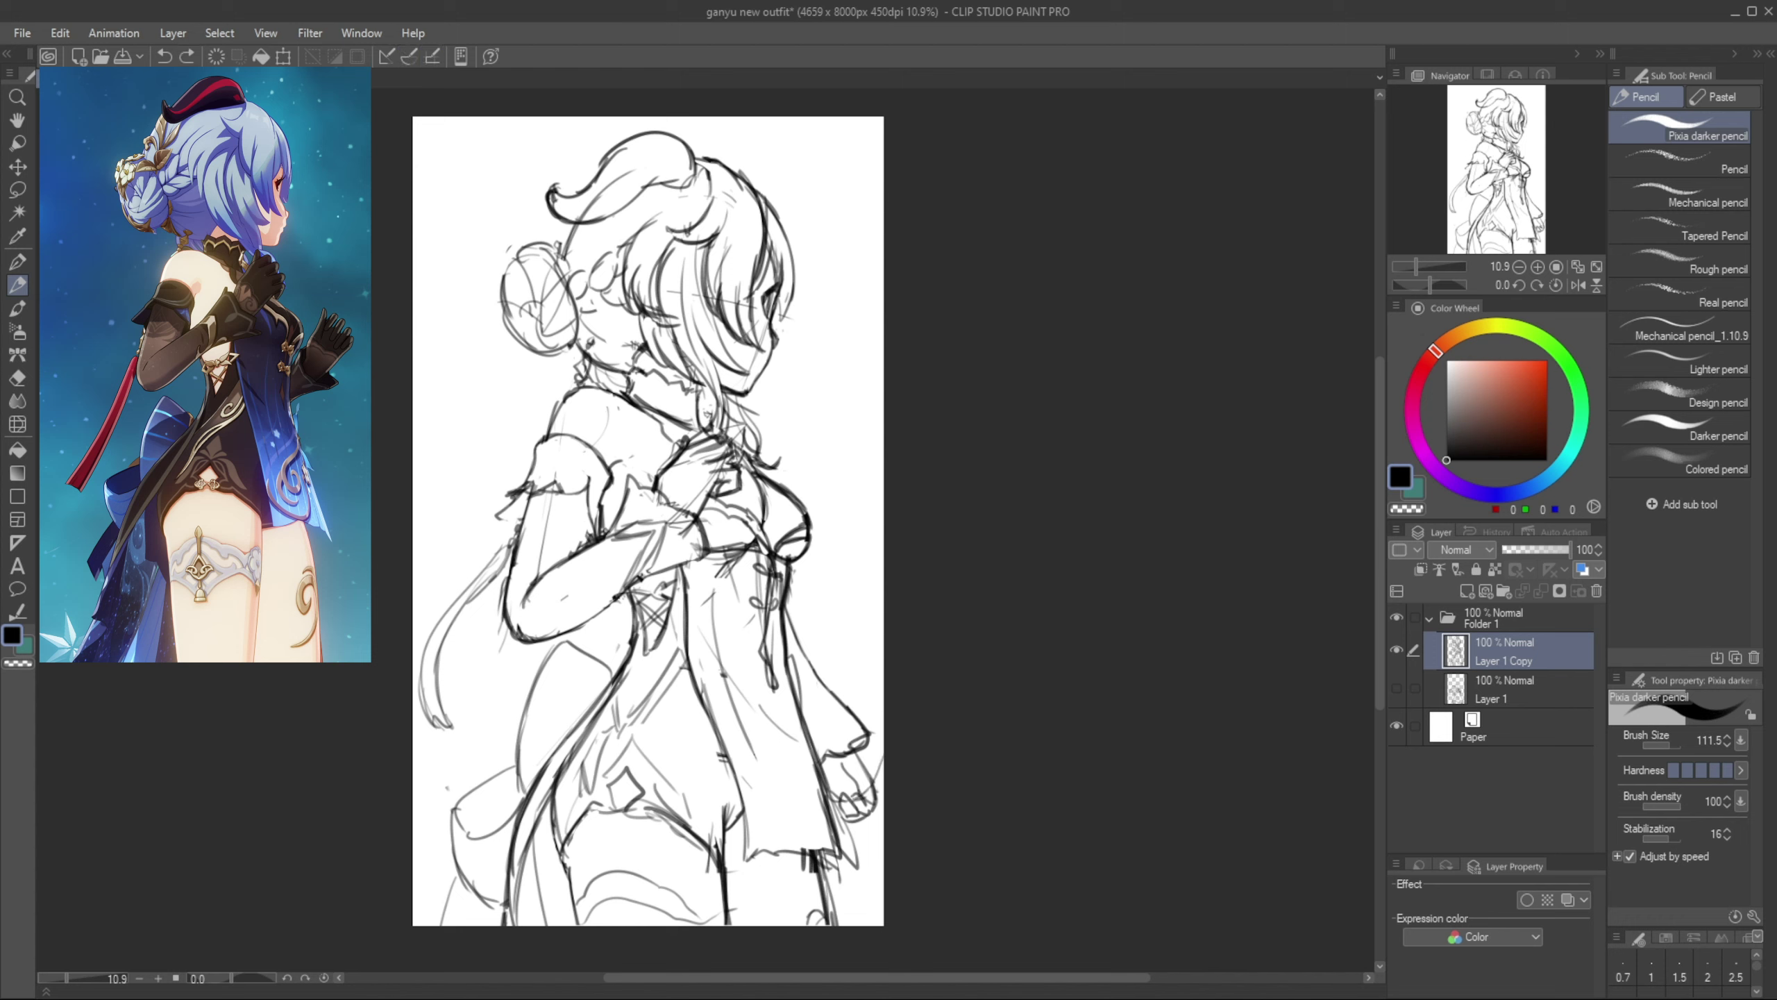
Sketch a slanted background line beside the bust and add more lines to the far hand
{"action": "left_click_drag", "start_coordinate": [811, 595], "coordinate": [884, 565]}
{"action": "left_click_drag", "start_coordinate": [889, 742], "coordinate": [854, 804]}
{"action": "left_click_drag", "start_coordinate": [879, 764], "coordinate": [829, 798]}
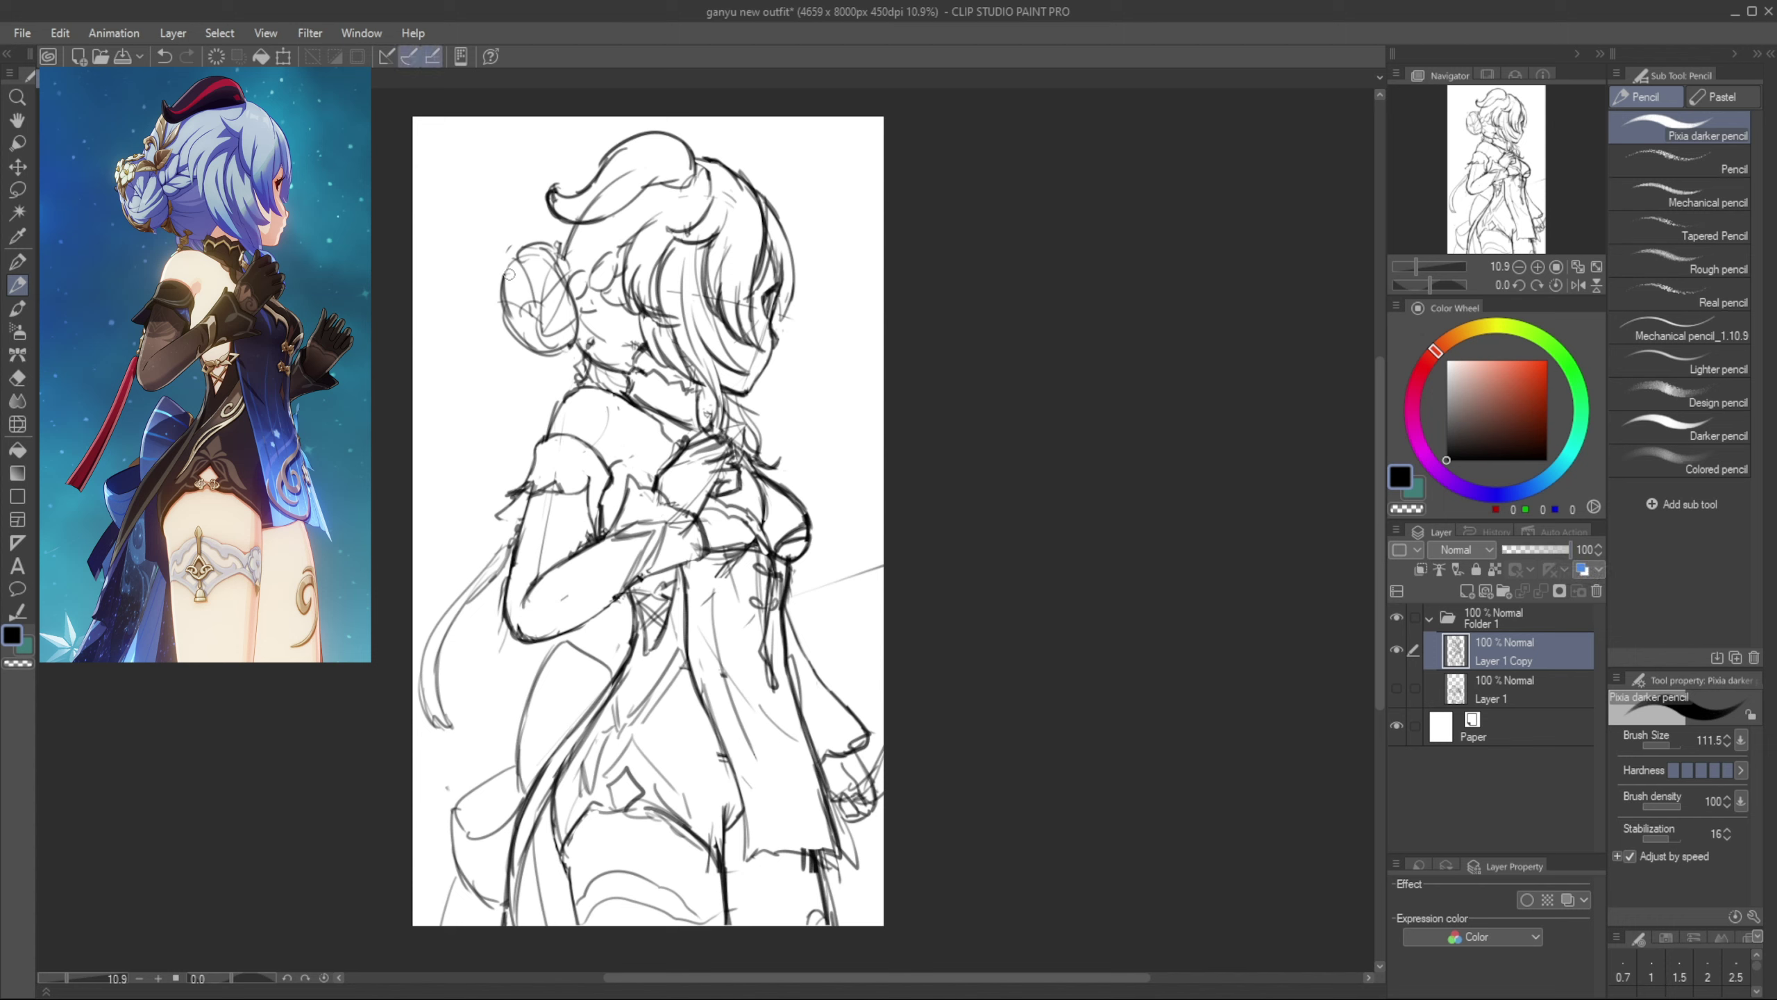
Sketch the flower ornament on top of the bun and the leafy hairpiece beside it
{"action": "left_click_drag", "start_coordinate": [500, 300], "coordinate": [509, 319]}
{"action": "left_click_drag", "start_coordinate": [494, 278], "coordinate": [505, 314]}
{"action": "key", "text": "ctrl+z"}
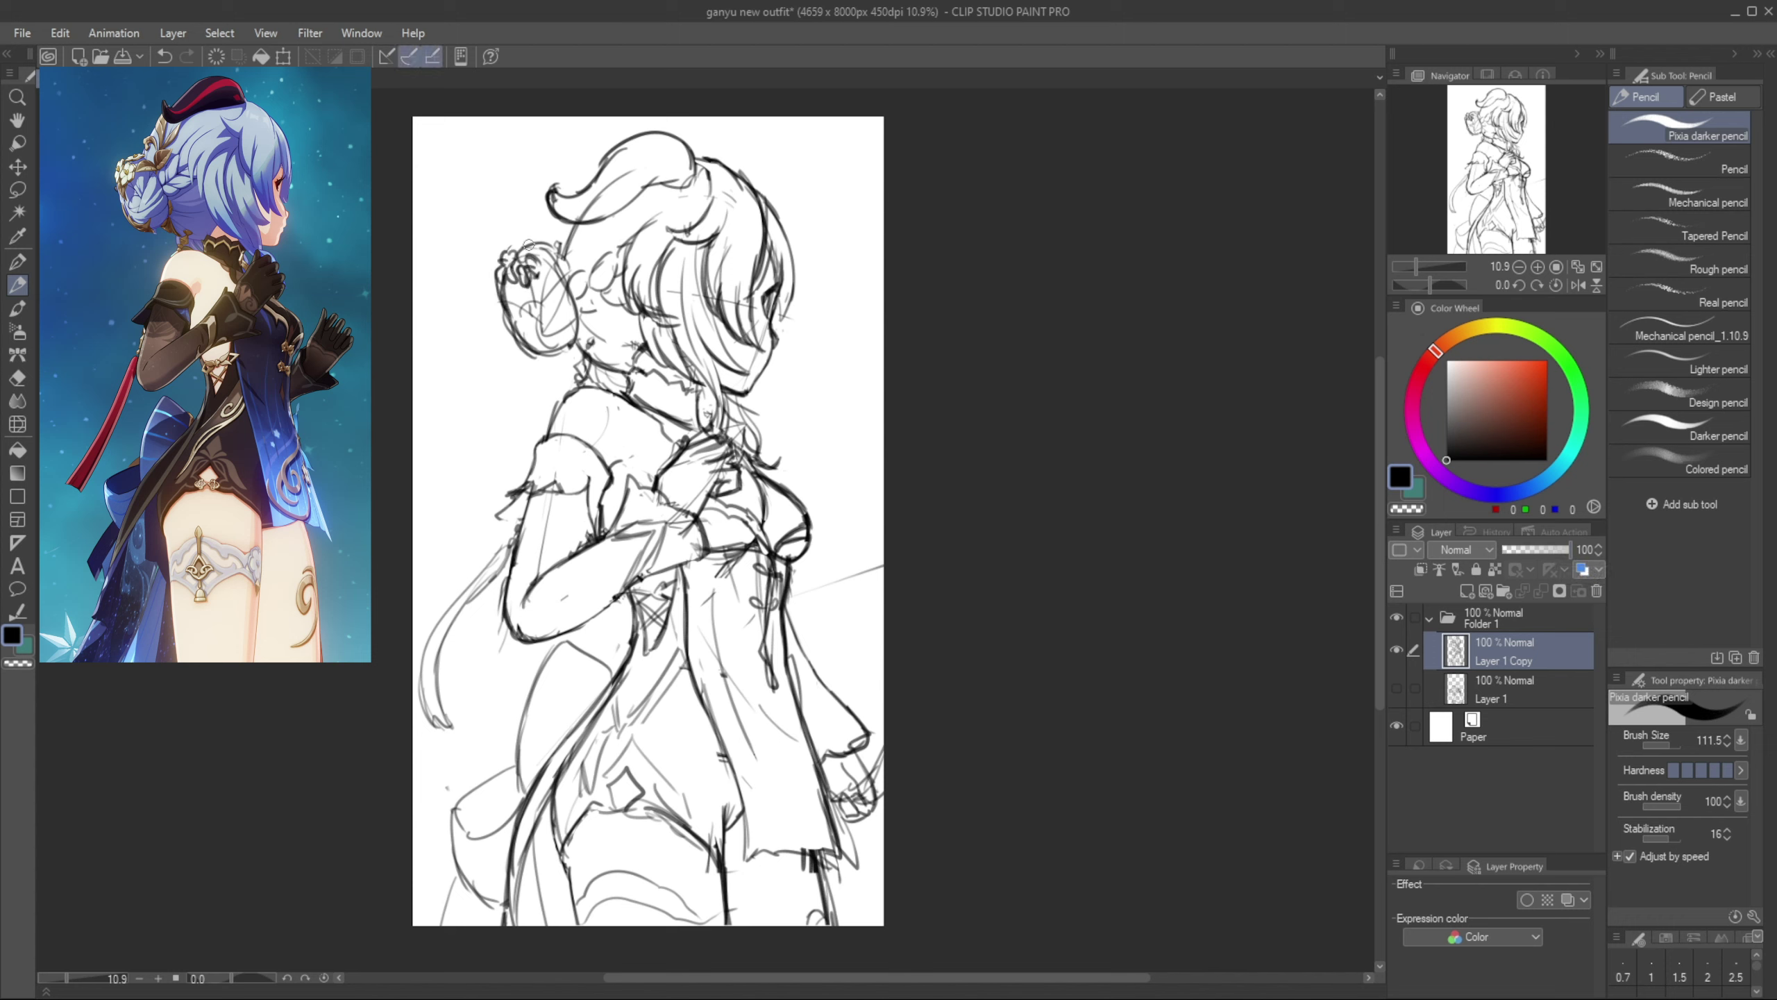
{"action": "key", "text": "ctrl+z"}
{"action": "left_click_drag", "start_coordinate": [547, 287], "coordinate": [568, 275]}
{"action": "key", "text": "ctrl+z"}
{"action": "left_click_drag", "start_coordinate": [616, 256], "coordinate": [584, 239]}
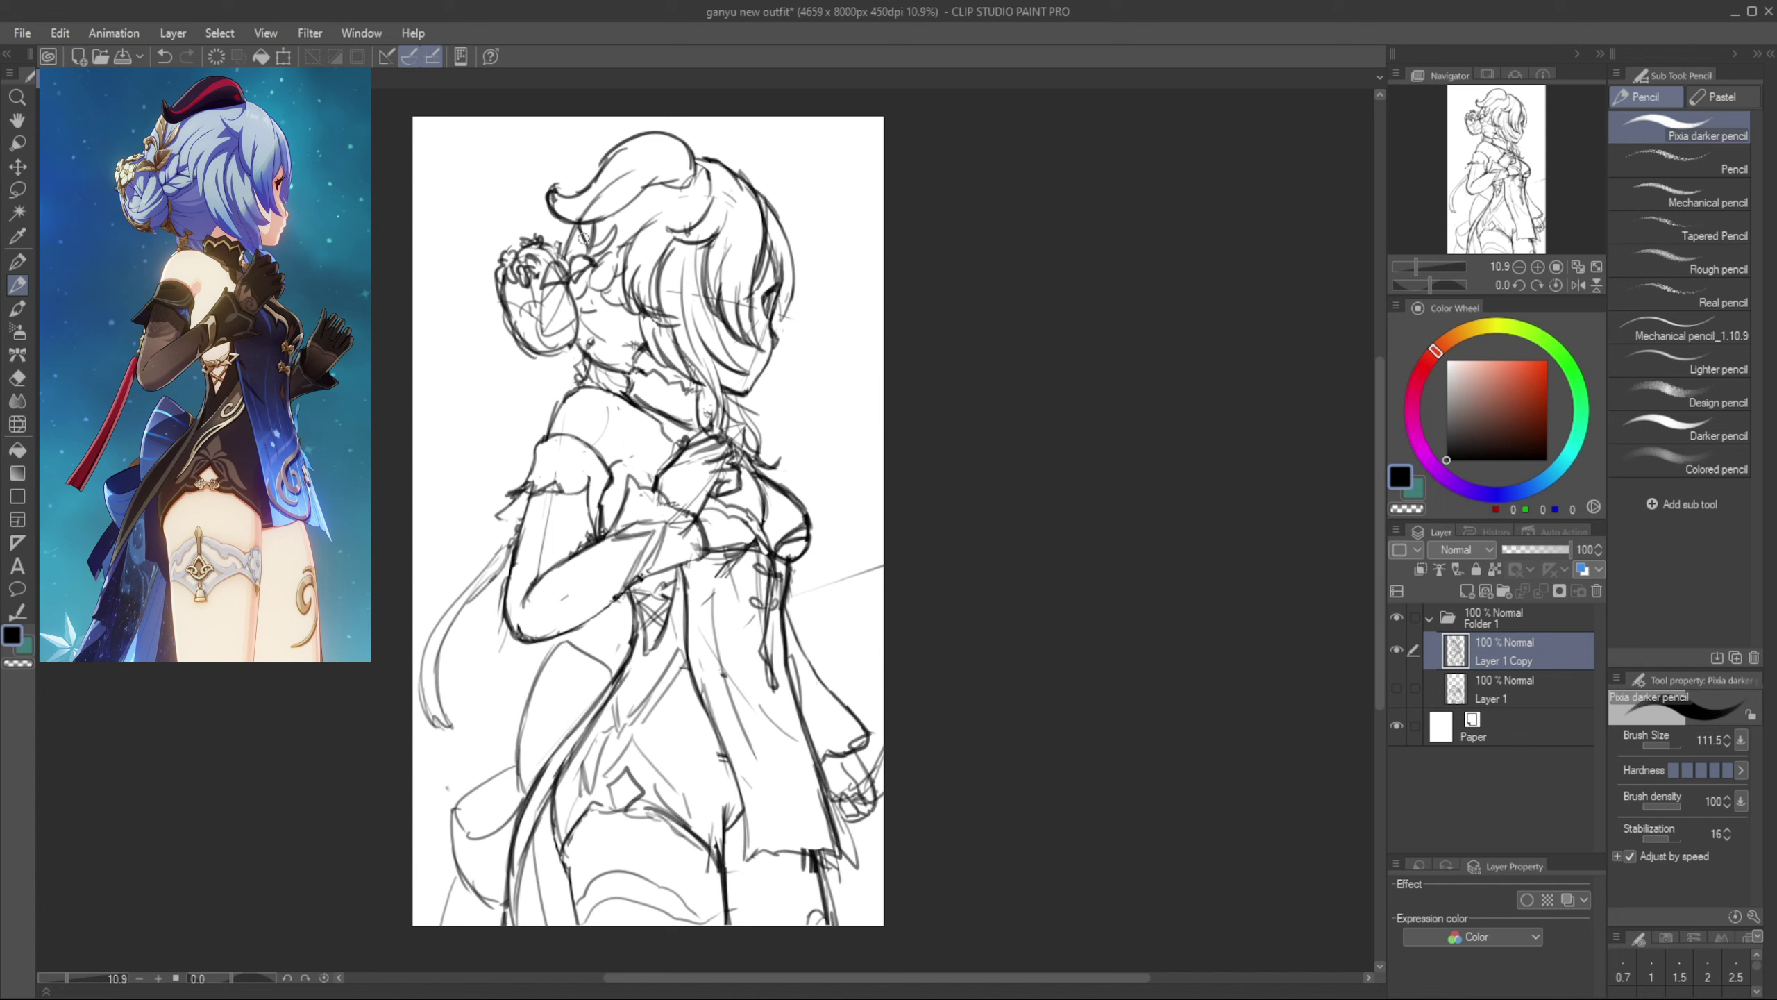
Darken the bun's lower coils and sketch a loose ribbon end behind the skirt above the back bow
{"action": "left_click_drag", "start_coordinate": [516, 331], "coordinate": [558, 356]}
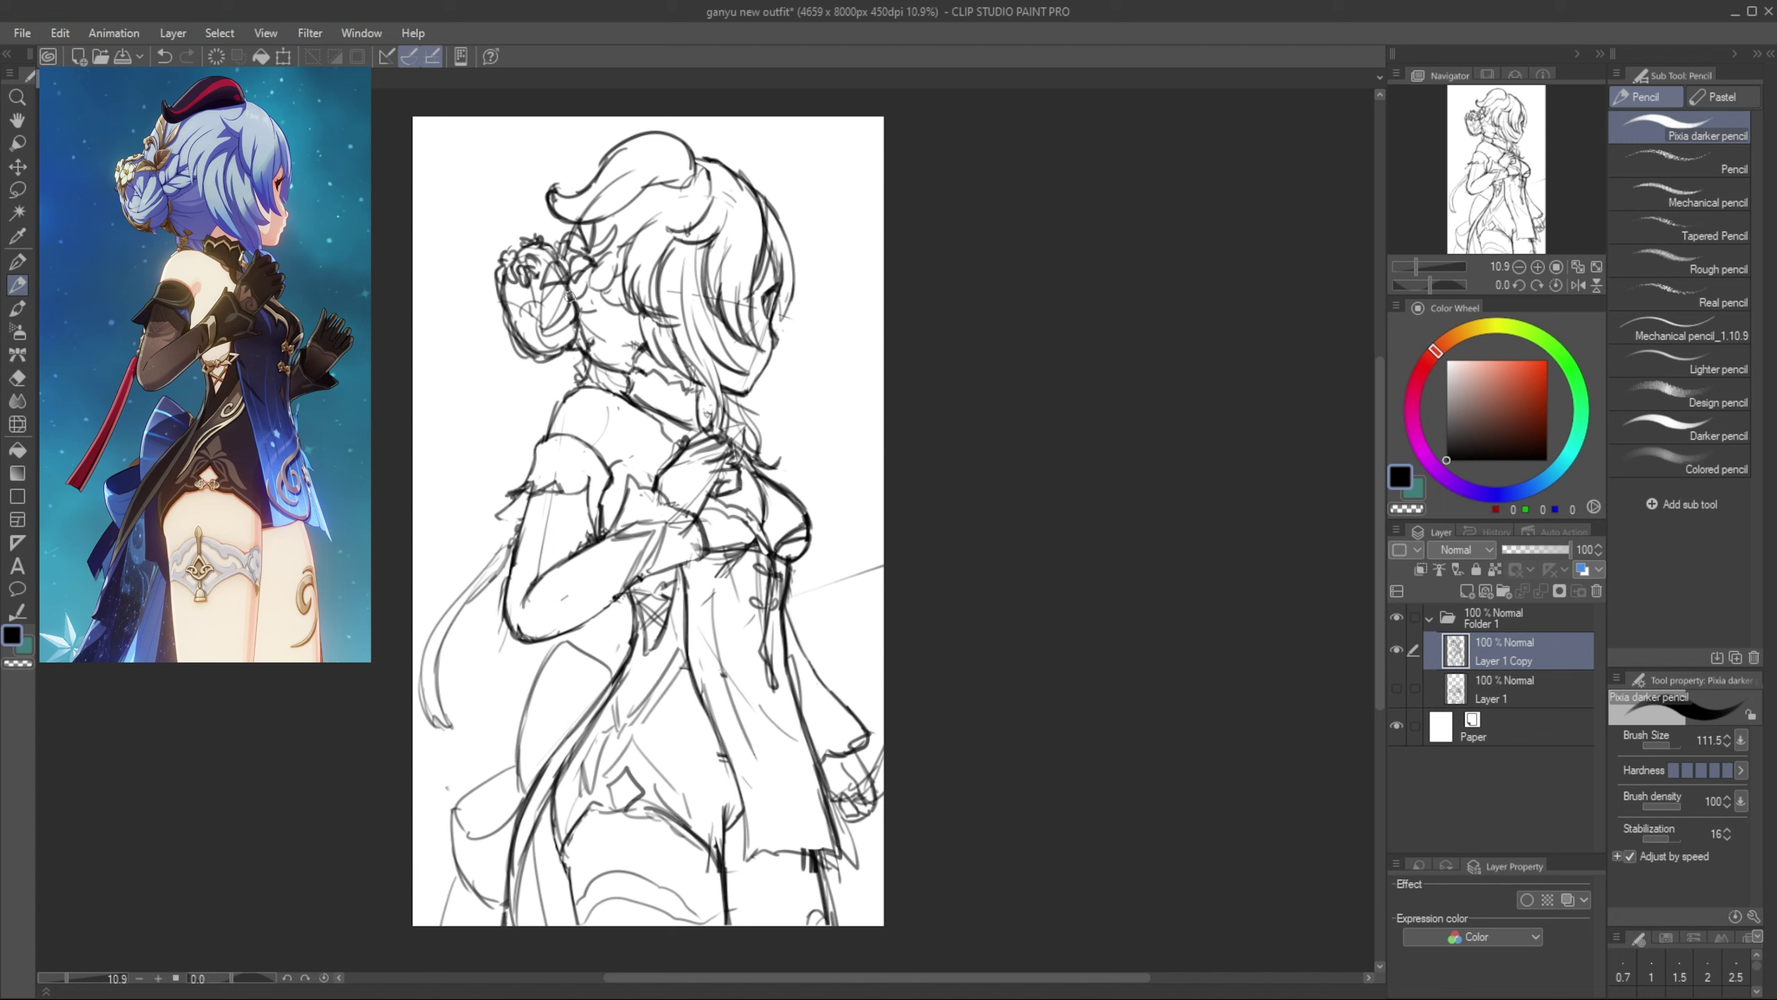
{"action": "mouse_move", "coordinate": [522, 316]}
{"action": "left_mouse_down"}
{"action": "mouse_move", "coordinate": [575, 332]}
{"action": "mouse_move", "coordinate": [521, 313]}
{"action": "mouse_move", "coordinate": [549, 318]}
{"action": "left_mouse_up"}
{"action": "key", "text": "ctrl+z"}
{"action": "key", "text": "ctrl+z"}
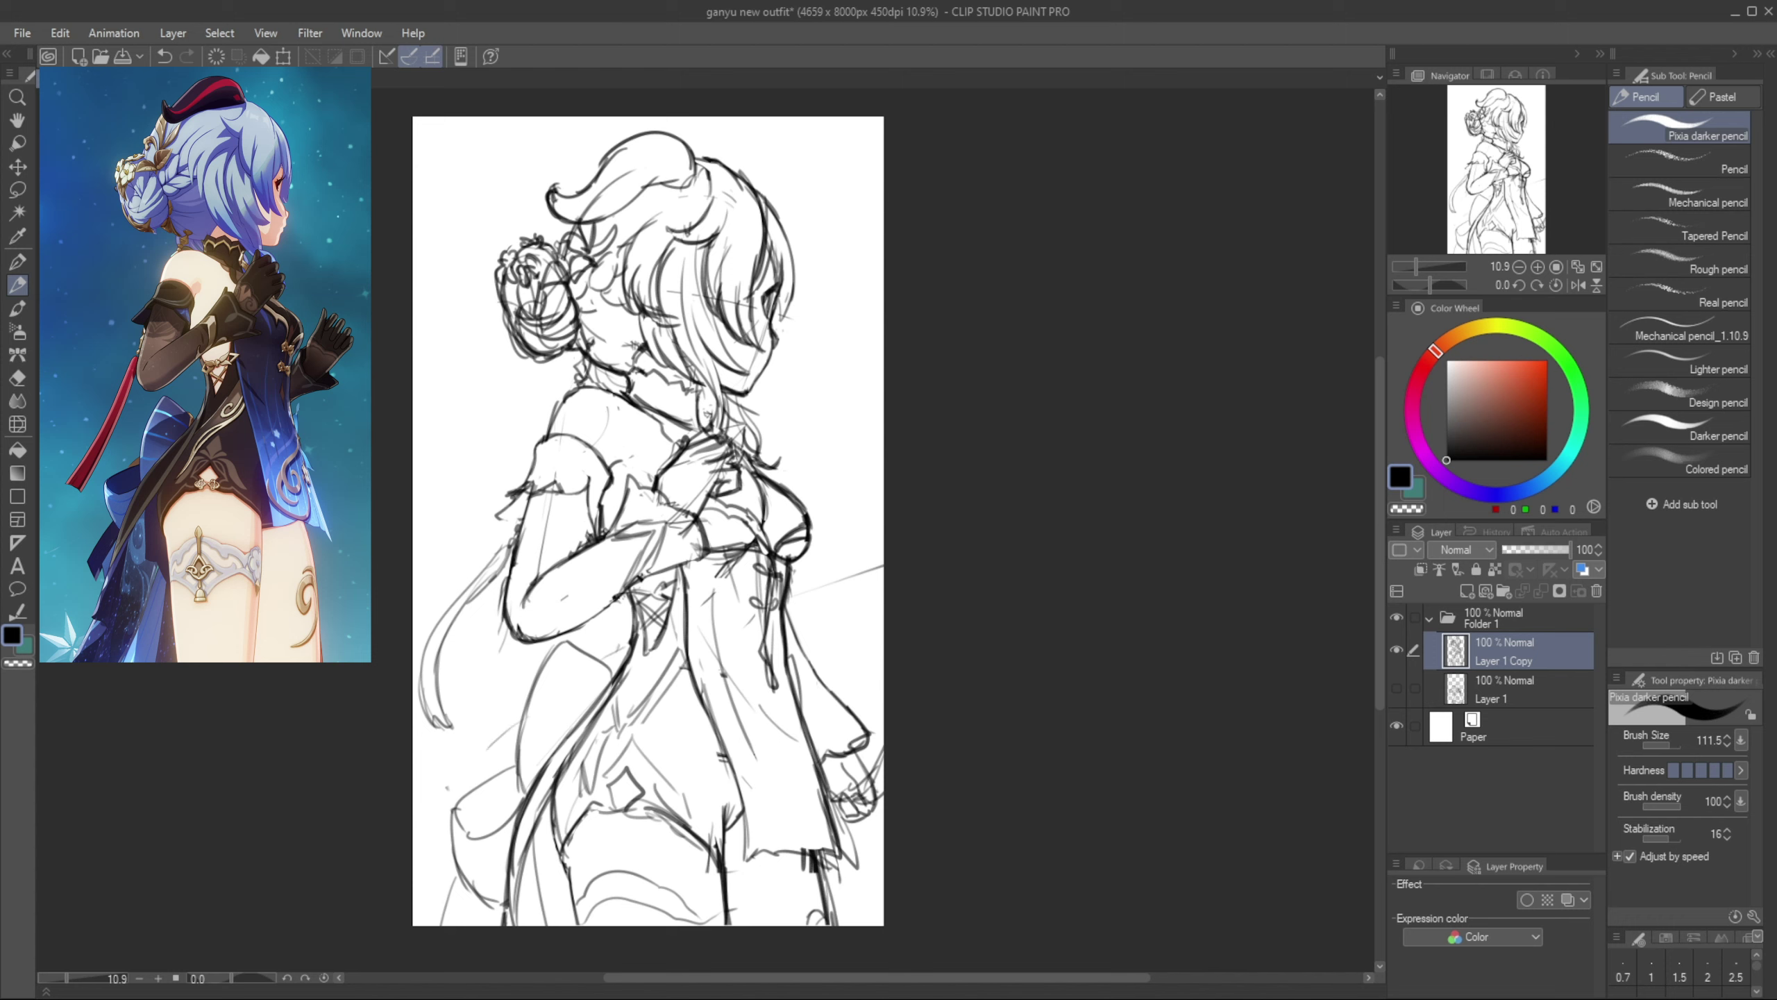
{"action": "key", "text": "ctrl+z"}
{"action": "left_click_drag", "start_coordinate": [480, 762], "coordinate": [490, 775]}
Lasso the head and scale it down to 96% with the aspect ratio kept
{"action": "key", "text": "m"}
{"action": "scroll", "coordinate": [871, 498], "scroll_direction": "up", "scroll_amount": 1}
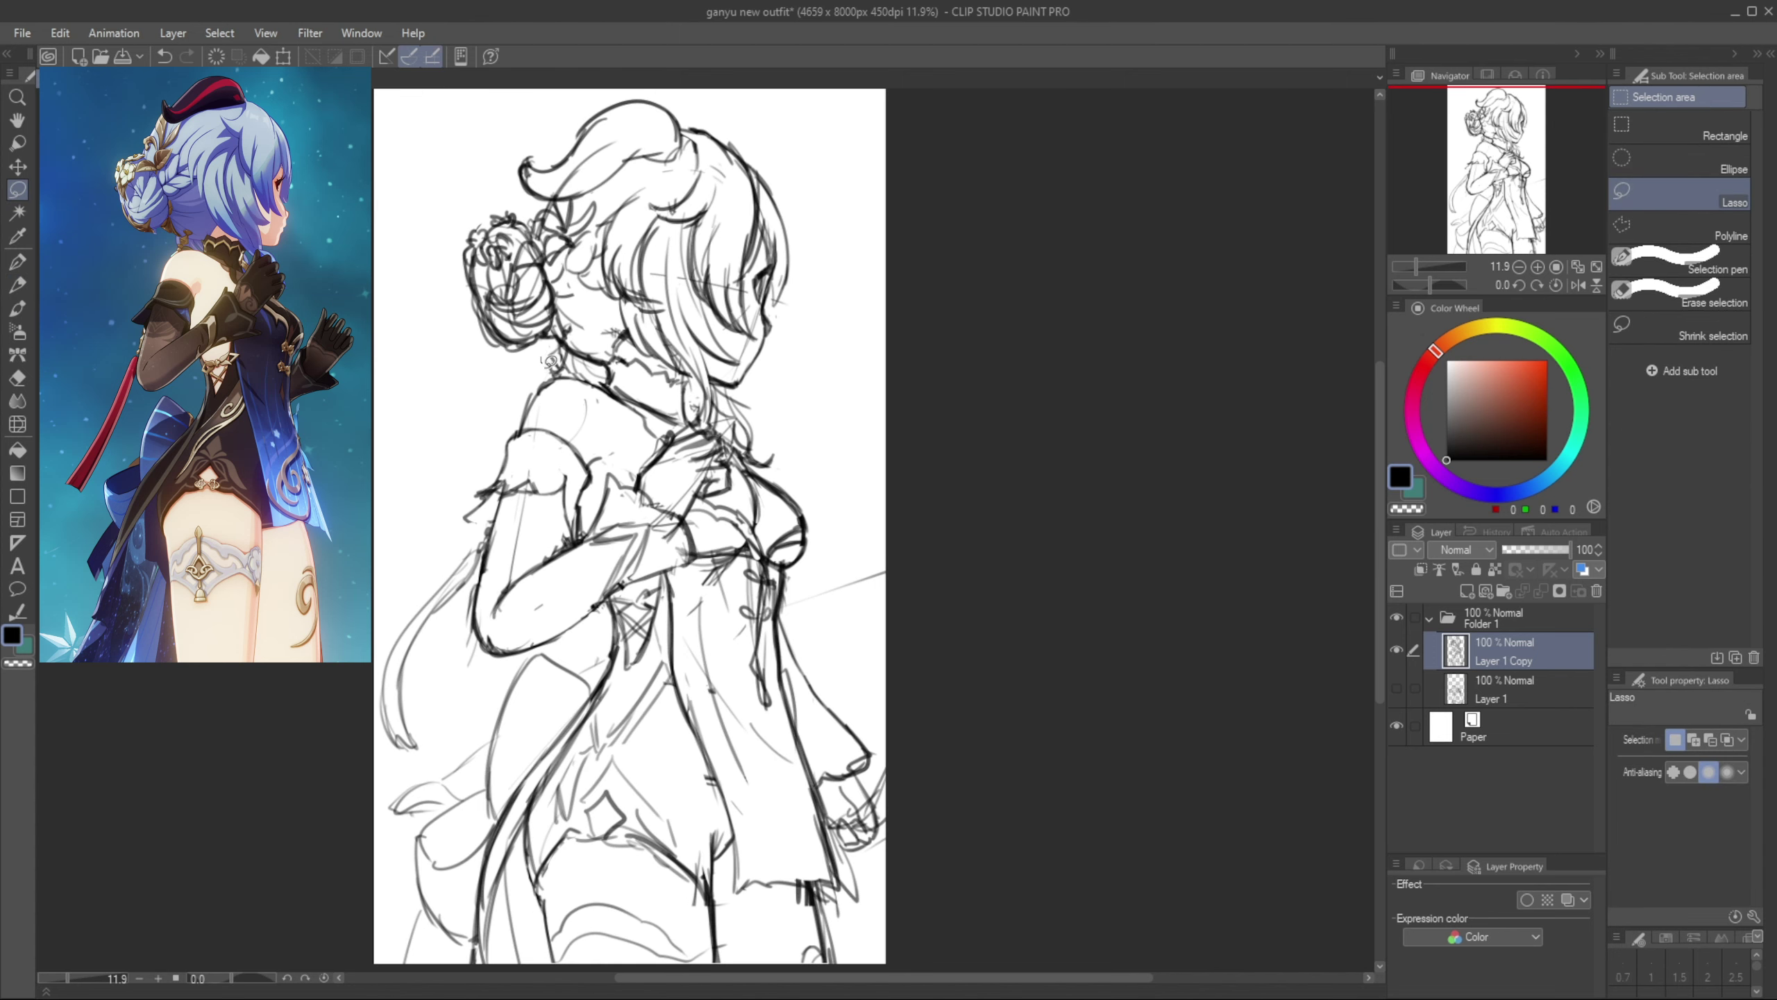
{"action": "mouse_move", "coordinate": [675, 406]}
{"action": "left_mouse_down"}
{"action": "mouse_move", "coordinate": [802, 471]}
{"action": "mouse_move", "coordinate": [537, 365]}
{"action": "left_mouse_up"}
{"action": "key", "text": "ctrl+t"}
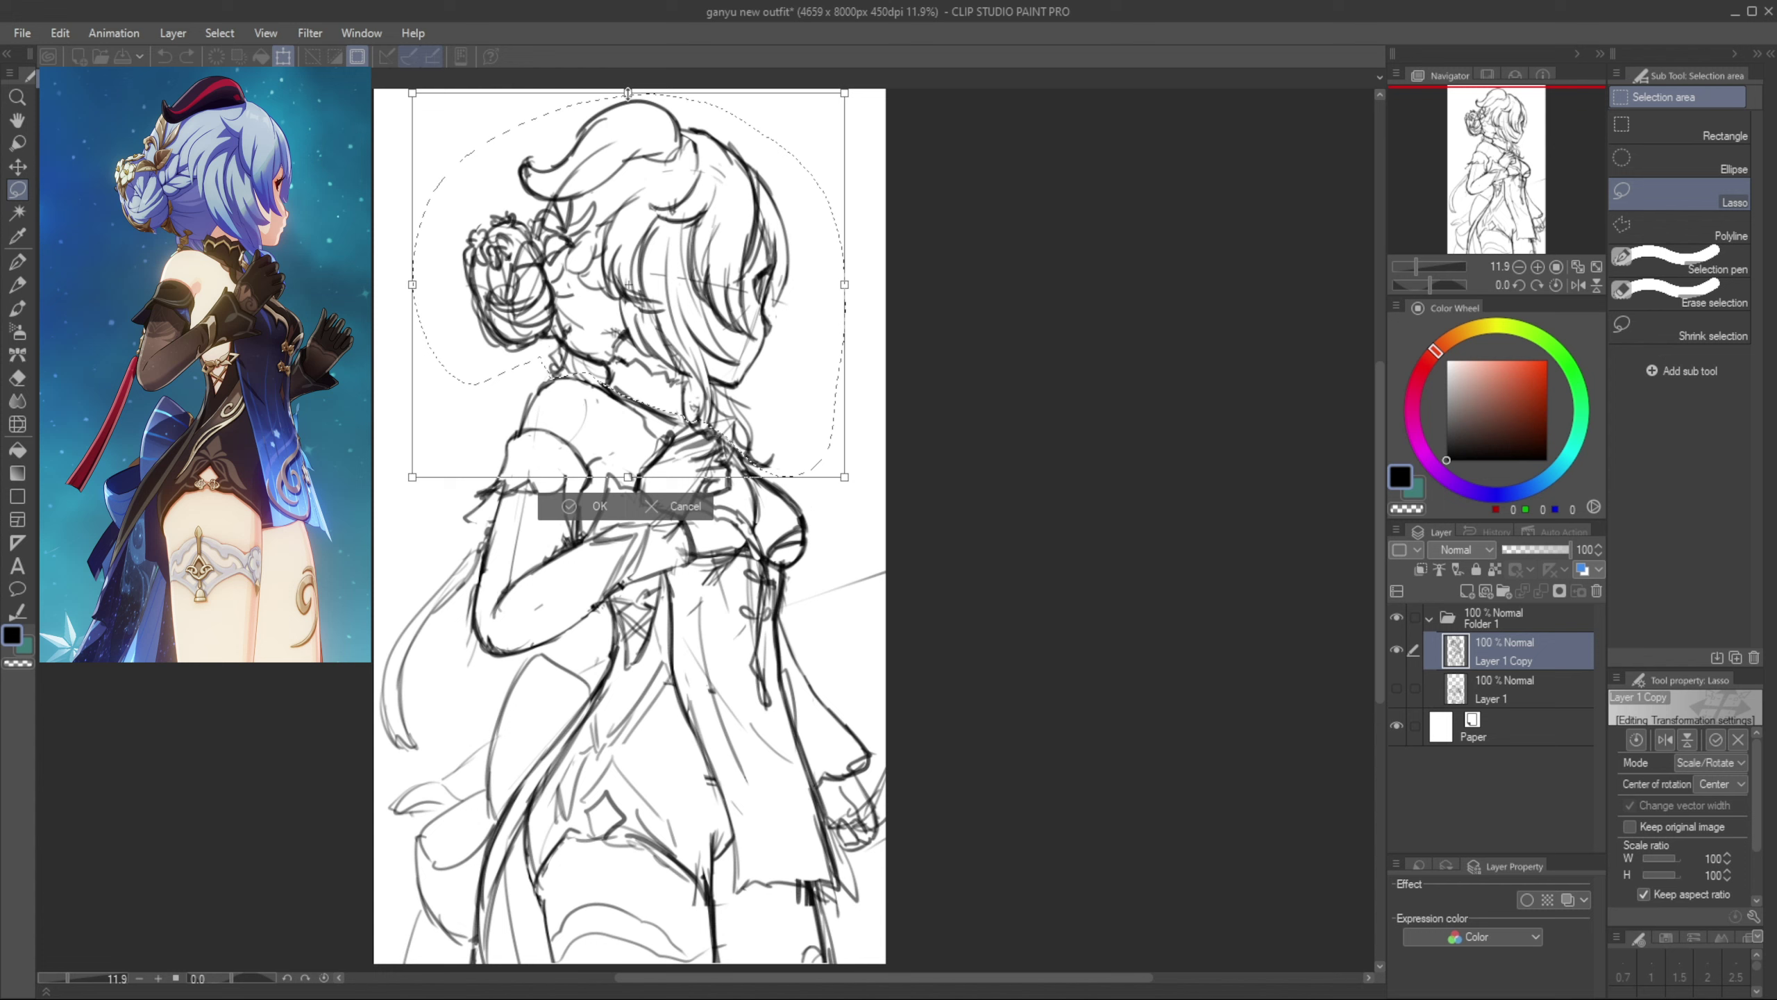
{"action": "left_click_drag", "start_coordinate": [626, 112], "coordinate": [636, 104]}
{"action": "key", "text": "Escape"}
{"action": "key", "text": "ctrl+t"}
{"action": "left_click_drag", "start_coordinate": [675, 169], "coordinate": [678, 170]}
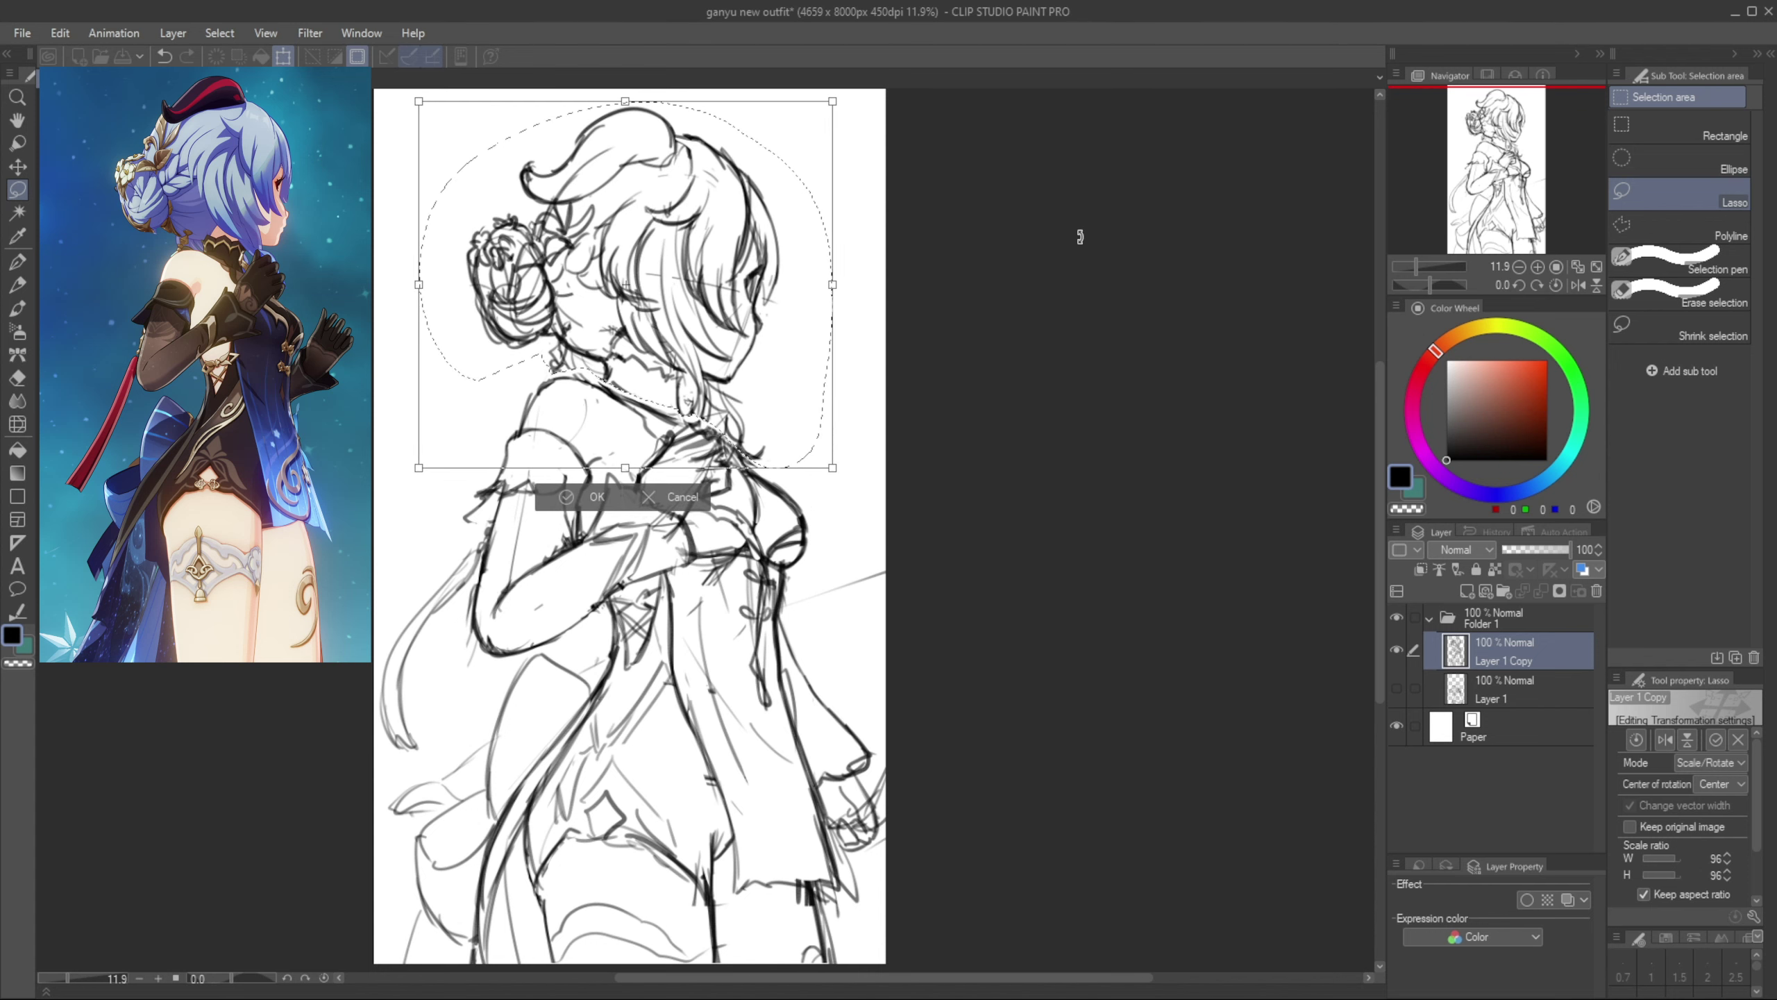
{"action": "key", "text": "Return"}
Lasso the hair and bun without the face, enlarge them to 102% and shift them slightly backward
{"action": "left_click_drag", "start_coordinate": [447, 218], "coordinate": [547, 361]}
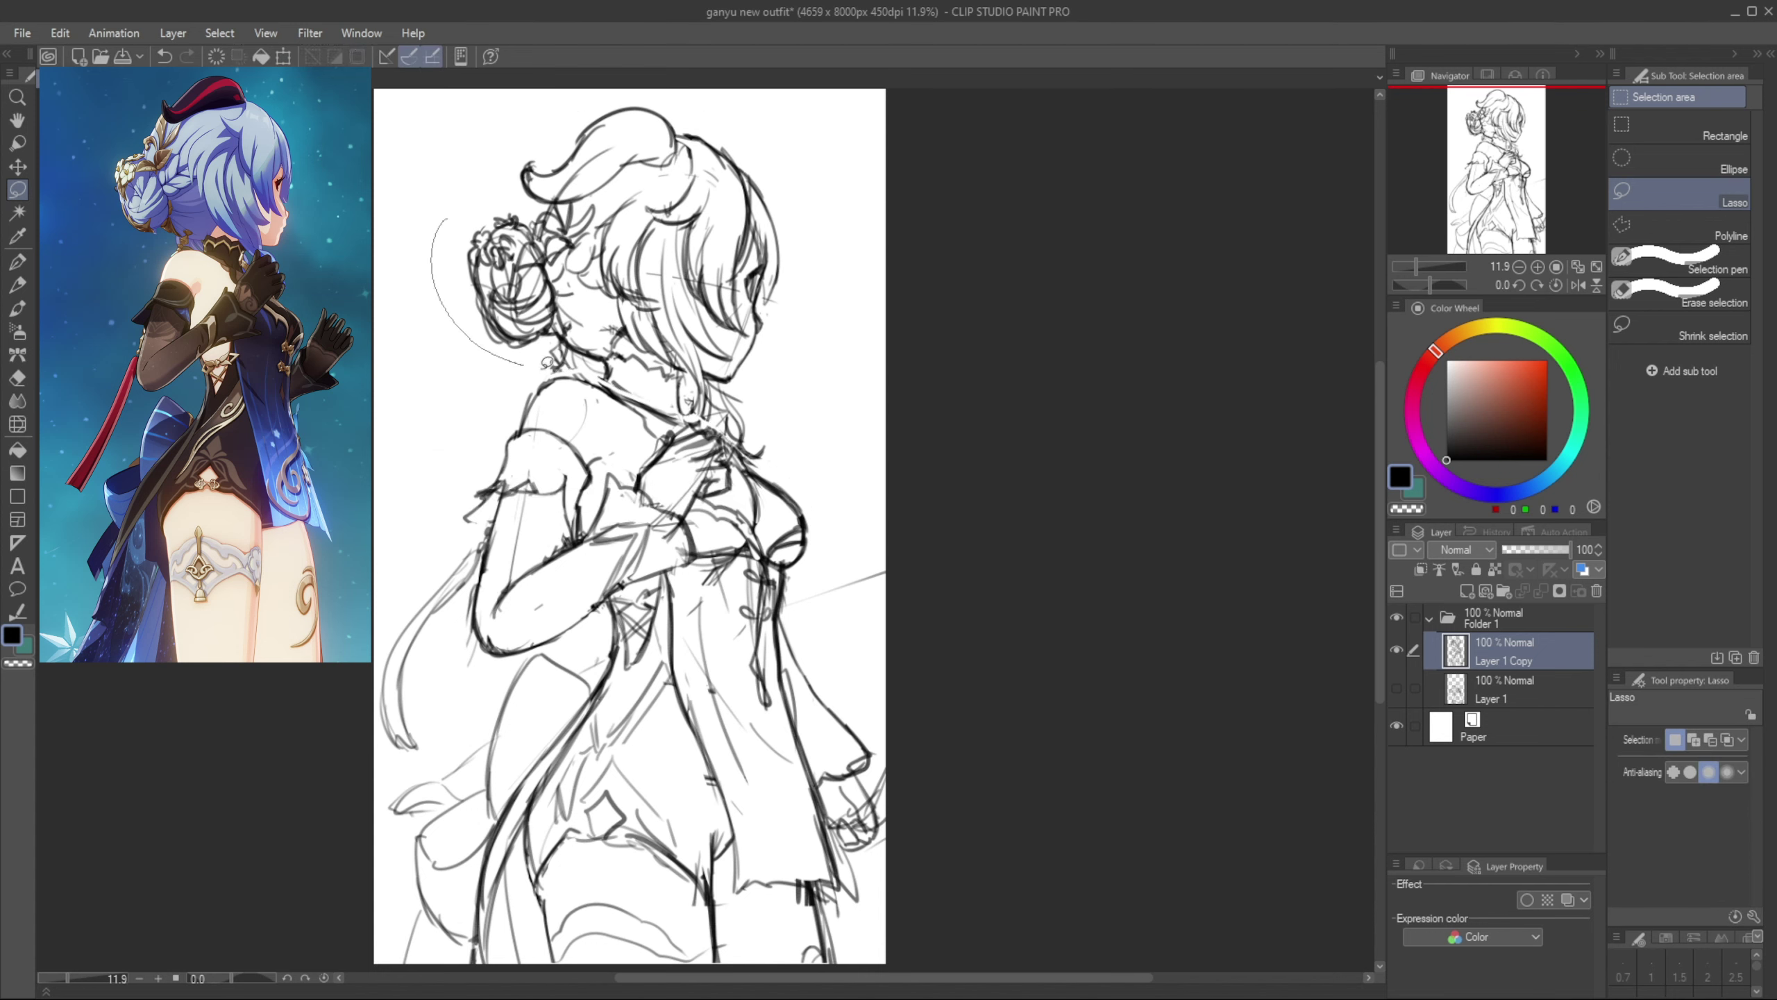
{"action": "left_click_drag", "start_coordinate": [698, 269], "coordinate": [482, 158]}
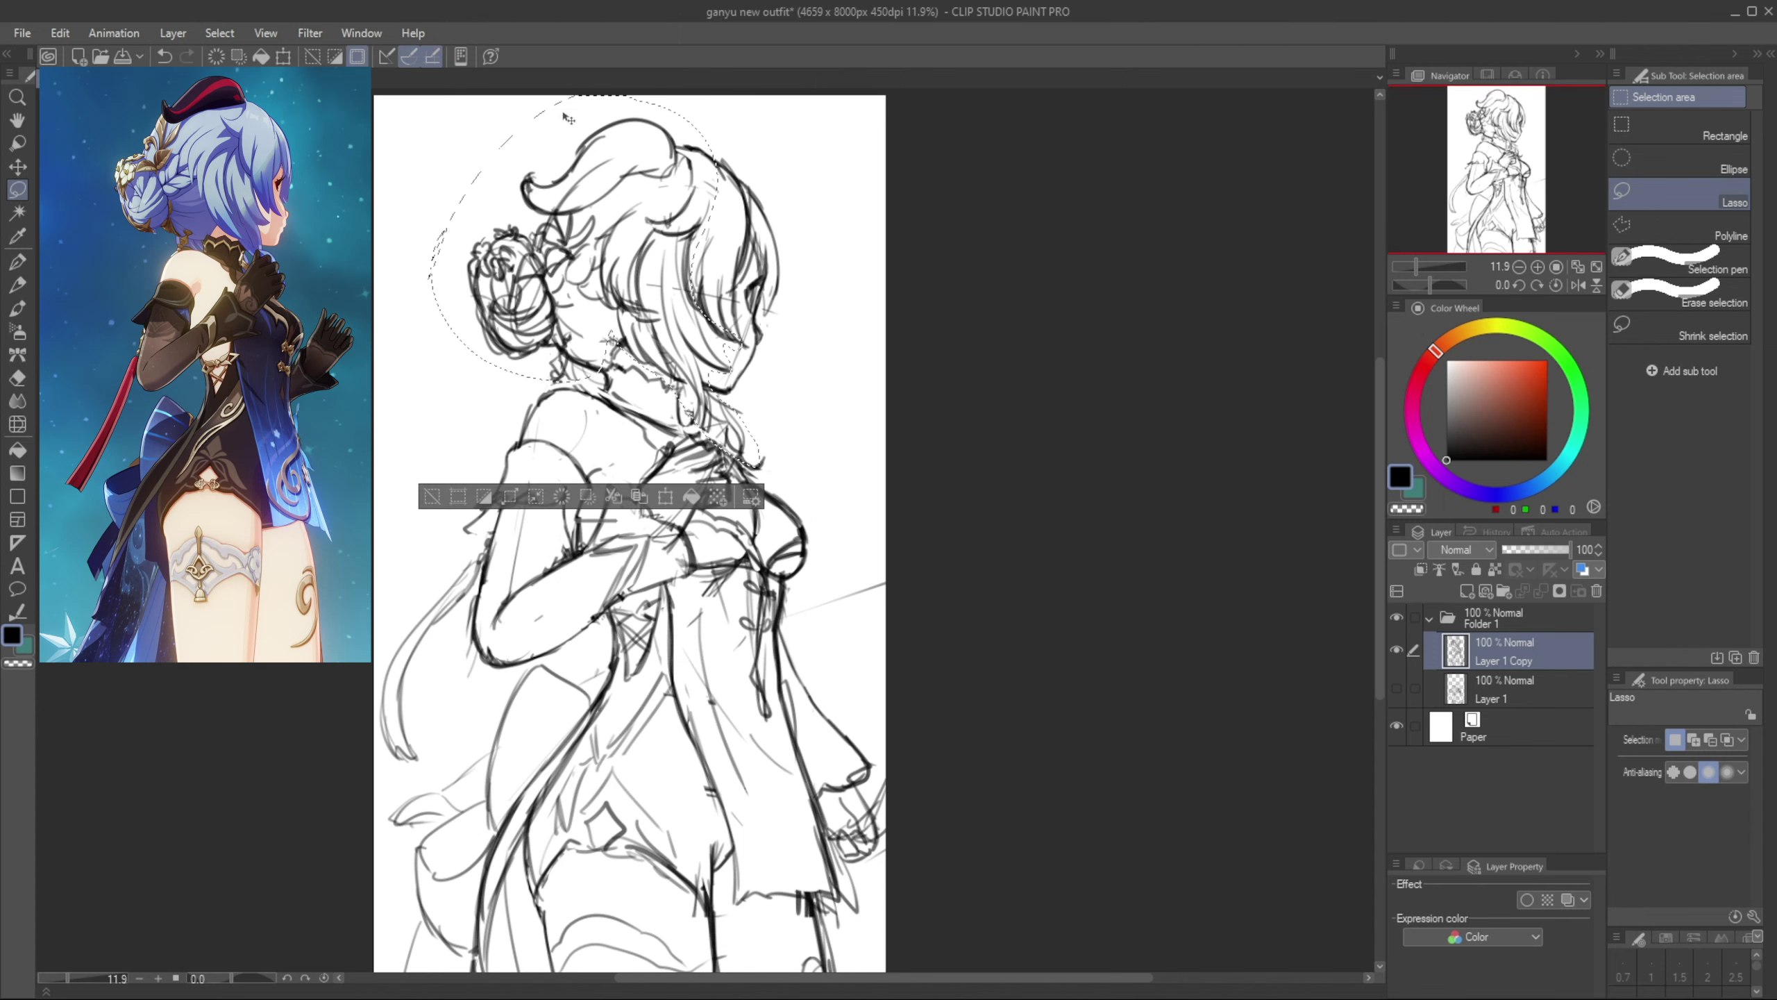
{"action": "key", "text": "ctrl+t"}
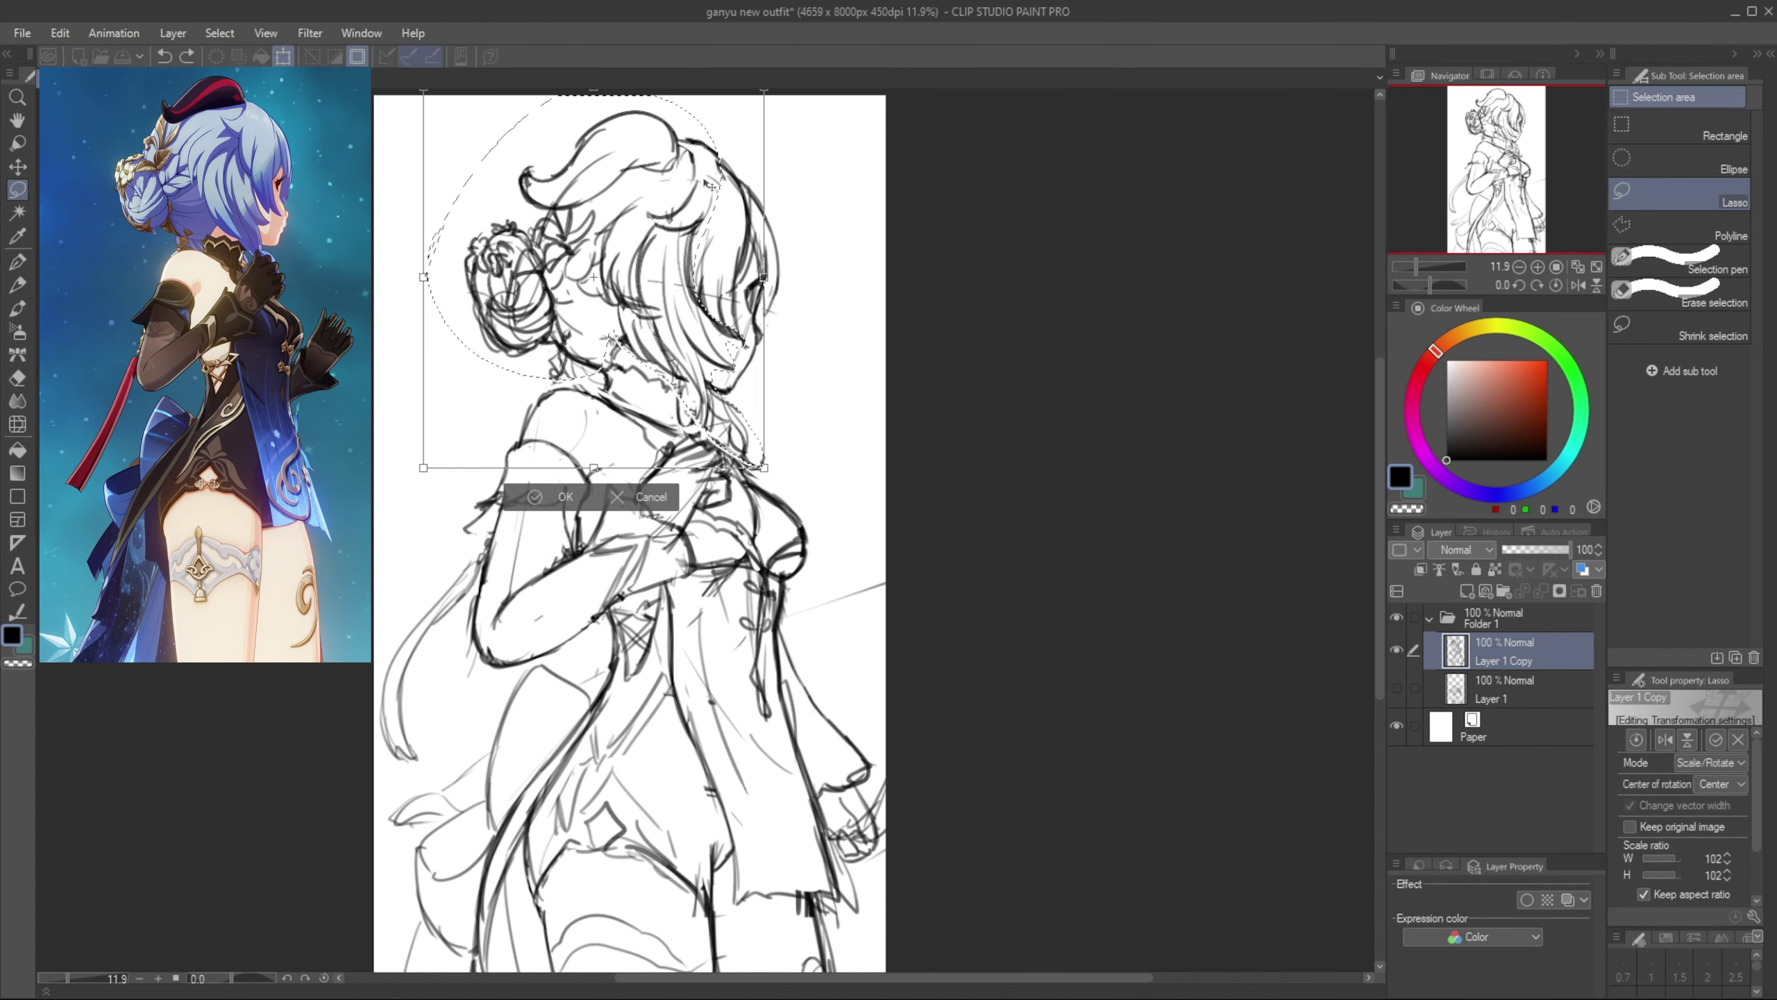
{"action": "left_click_drag", "start_coordinate": [718, 175], "coordinate": [709, 175]}
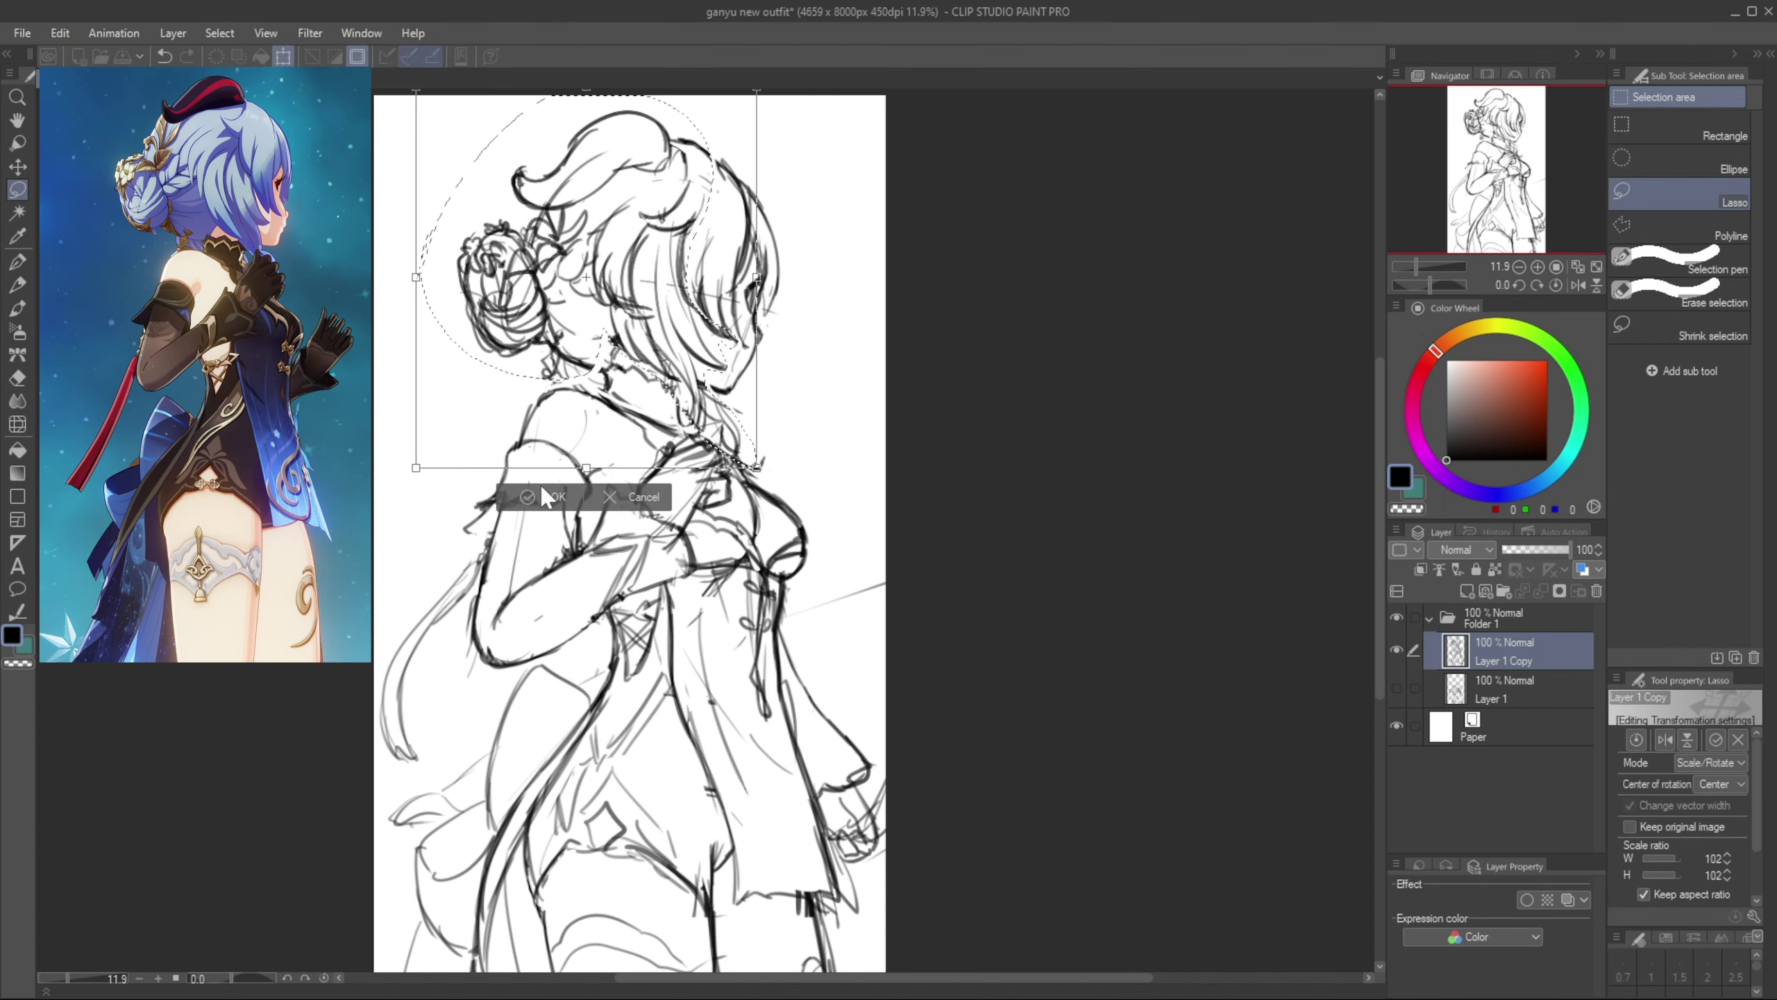
{"action": "key", "text": "Return"}
Deselect the hair and erase the stray lines around the nape
{"action": "key", "text": "ctrl+d"}
{"action": "key", "text": "d"}
{"action": "key", "text": "e"}
{"action": "left_click_drag", "start_coordinate": [593, 365], "coordinate": [565, 355]}
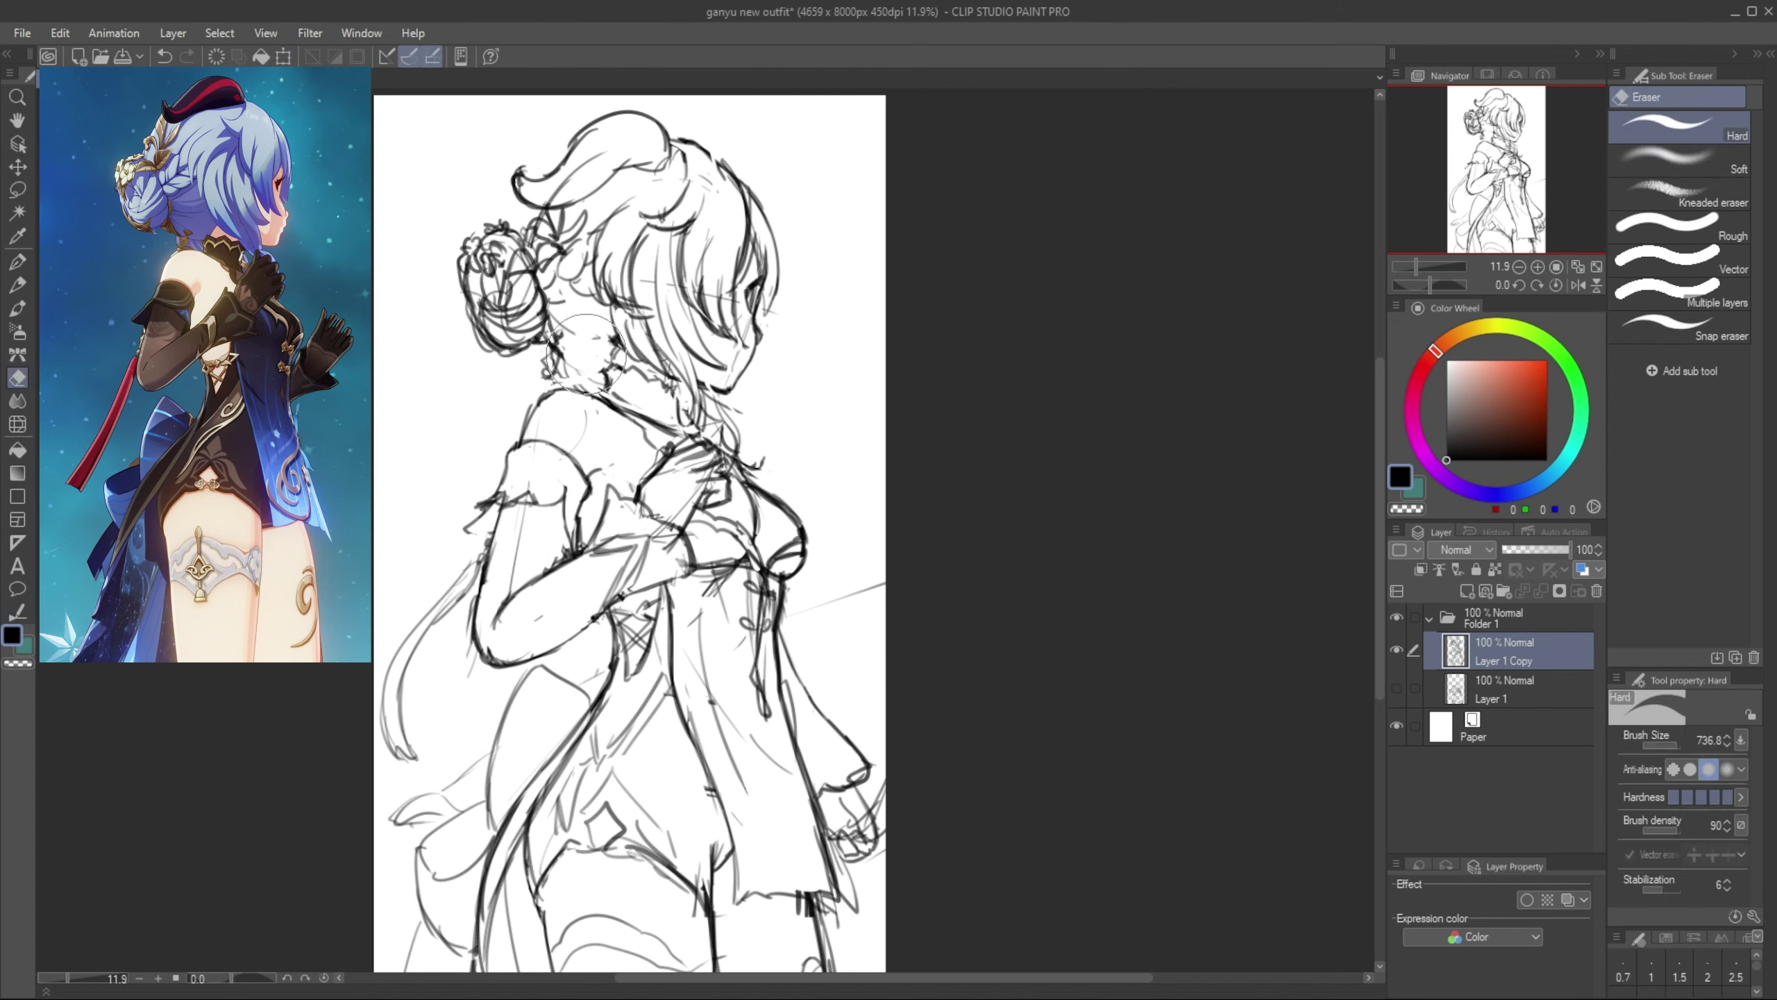
{"action": "key", "text": "p"}
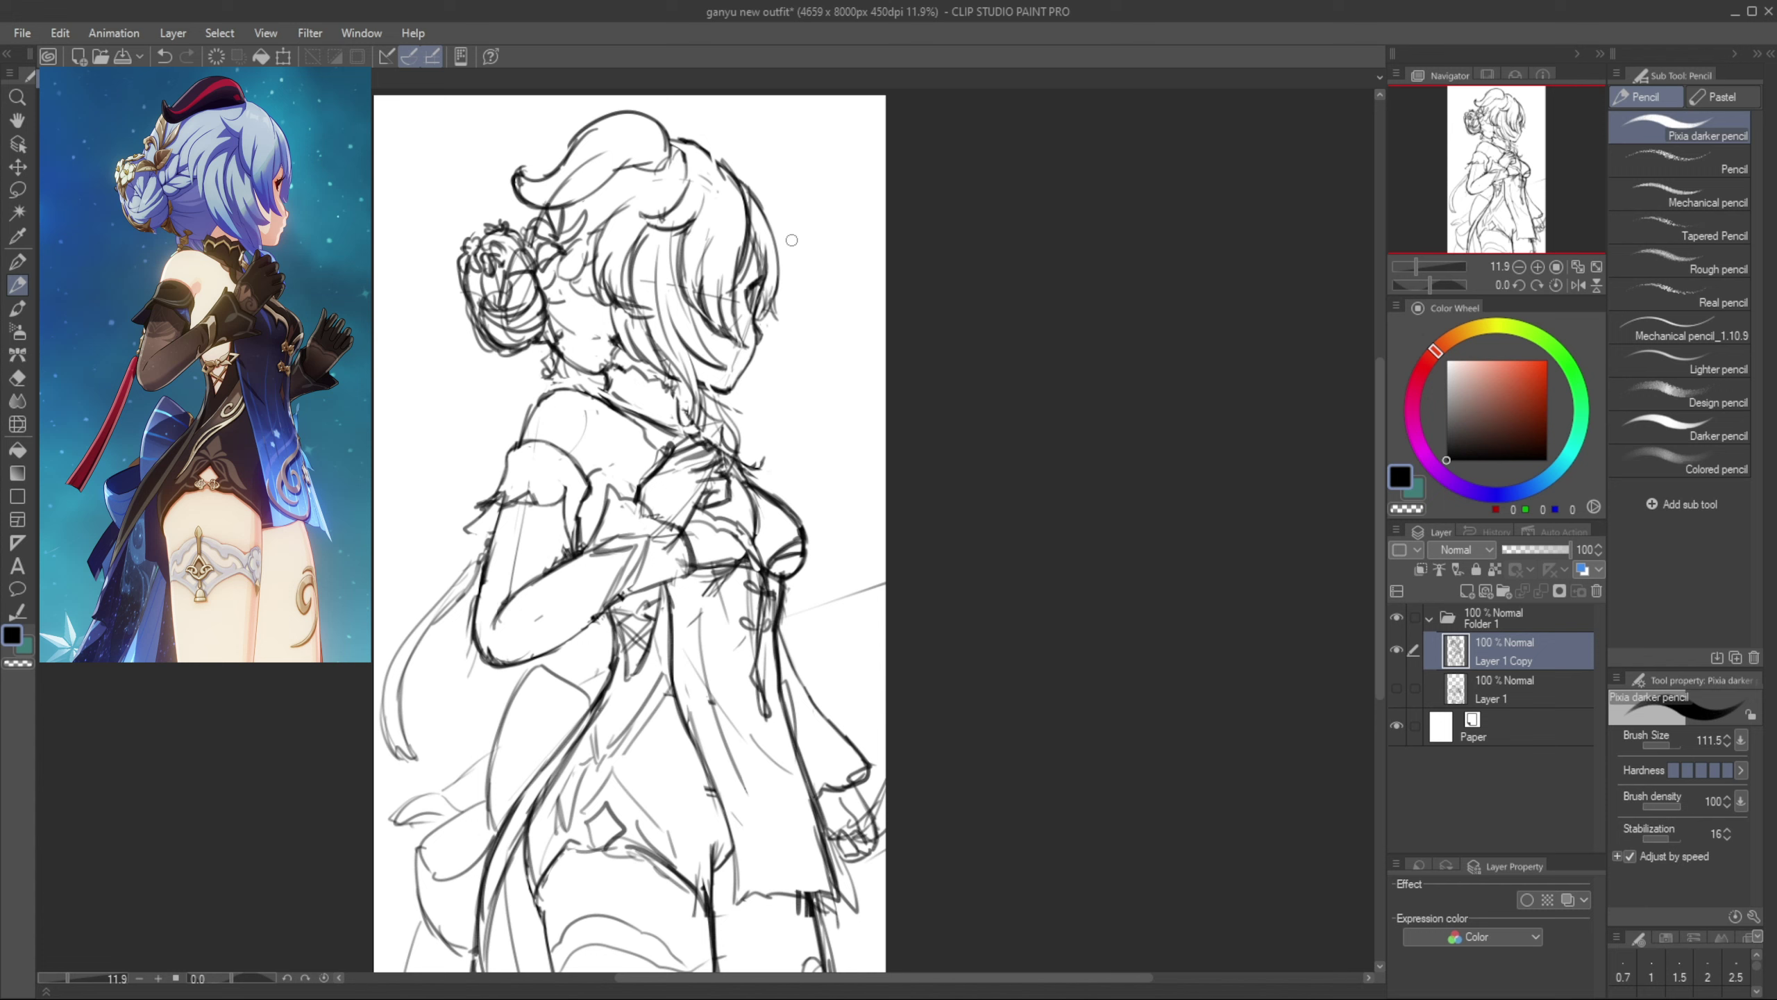
Nudge the whole sketch slightly toward the character's back and lower its layer opacity to 47%
{"action": "left_click_drag", "start_coordinate": [812, 563], "coordinate": [802, 563]}
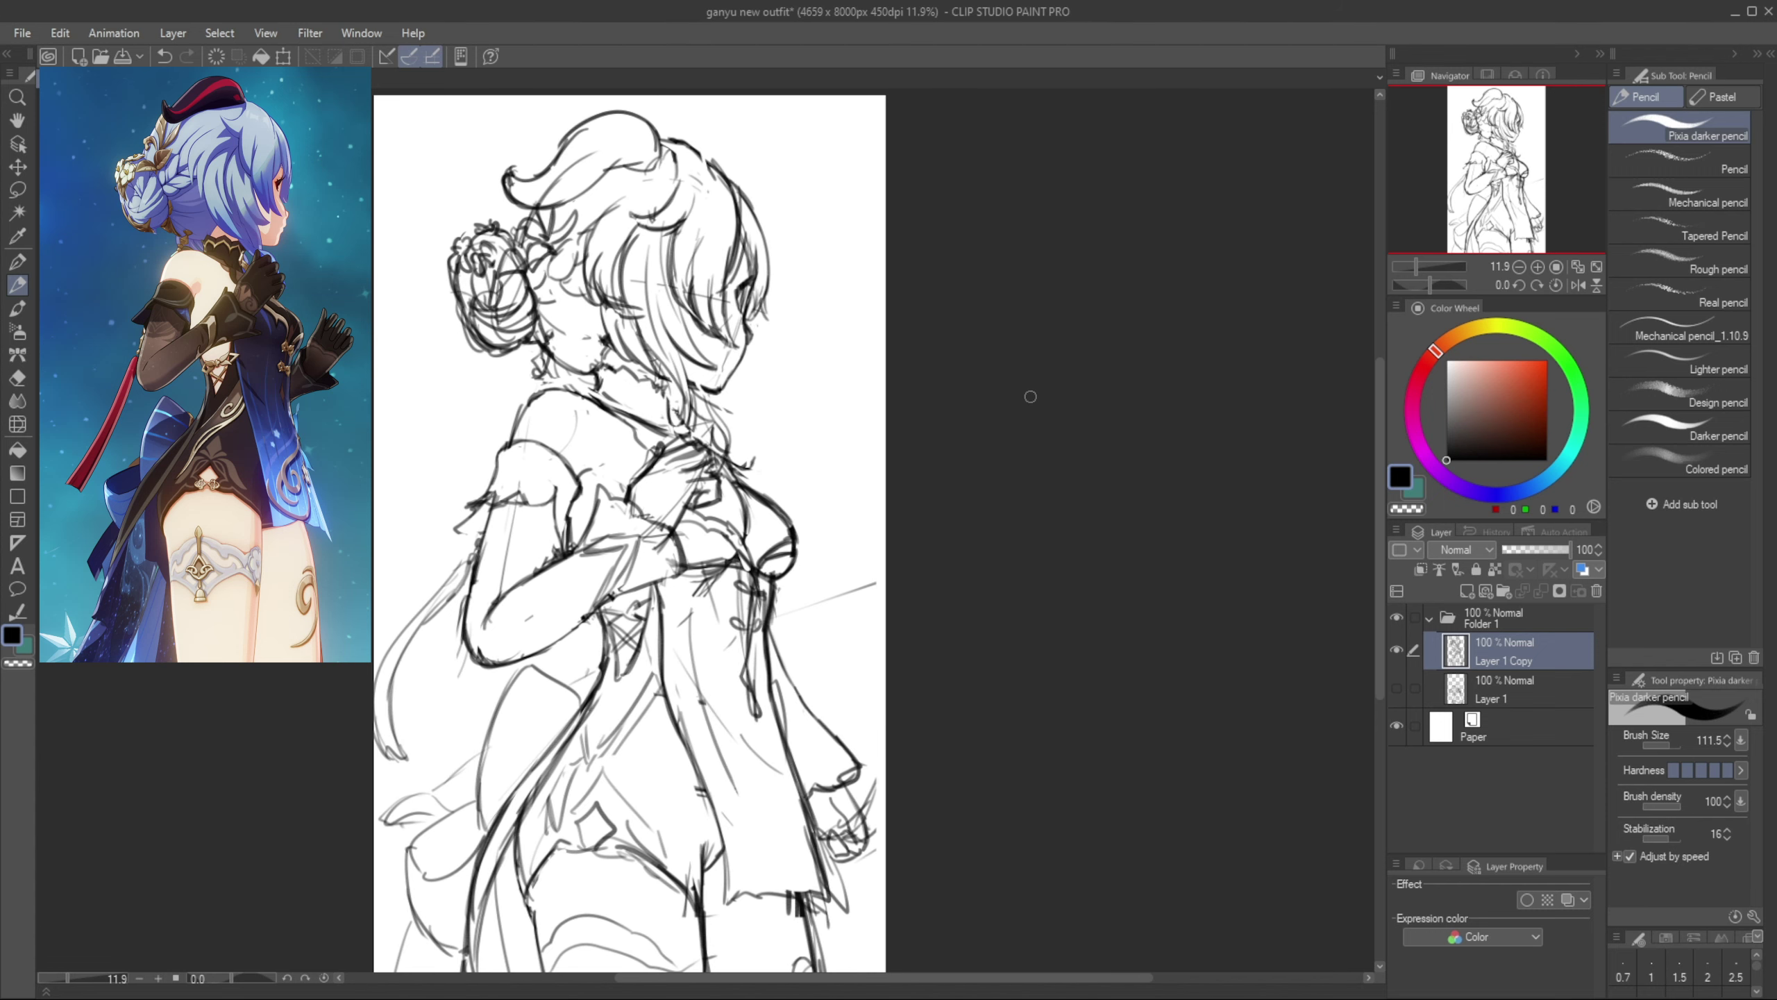
{"action": "left_click", "coordinate": [1535, 550]}
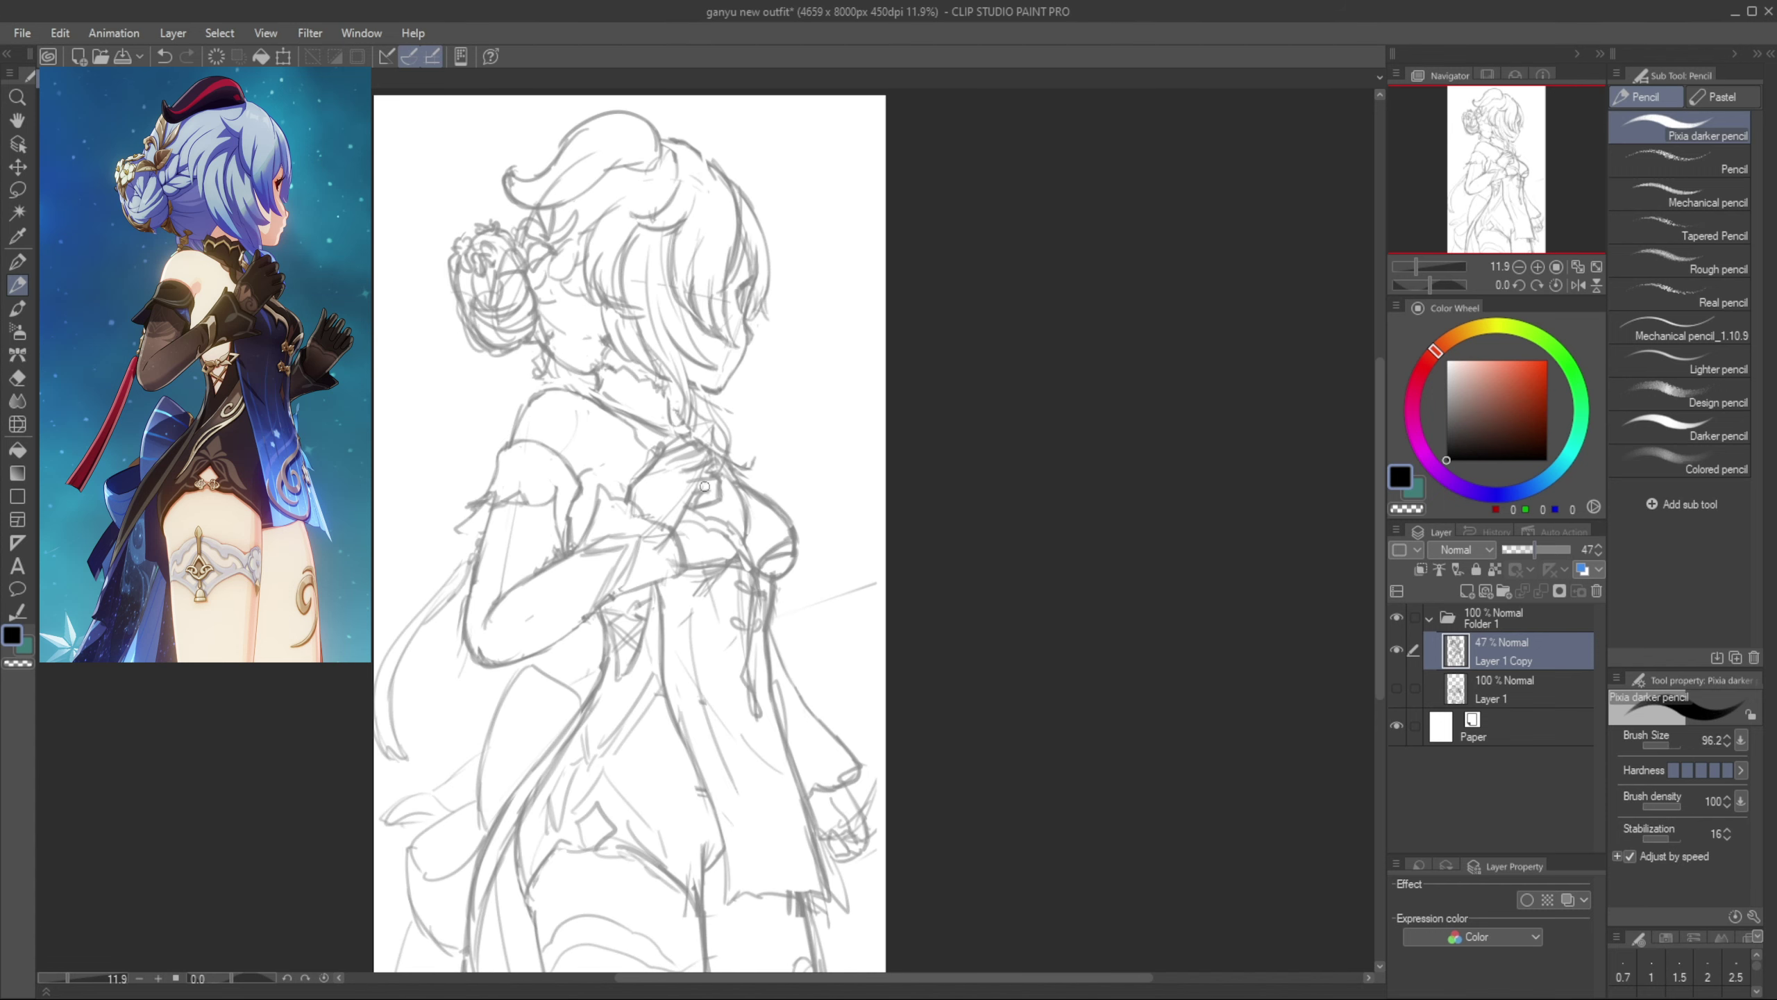
Add a layer beneath the sketch and start painting the face in pale skin colour (255, 239, 225)
{"action": "left_click", "coordinate": [1467, 591]}
{"action": "scroll", "coordinate": [564, 343], "scroll_direction": "up", "scroll_amount": 1}
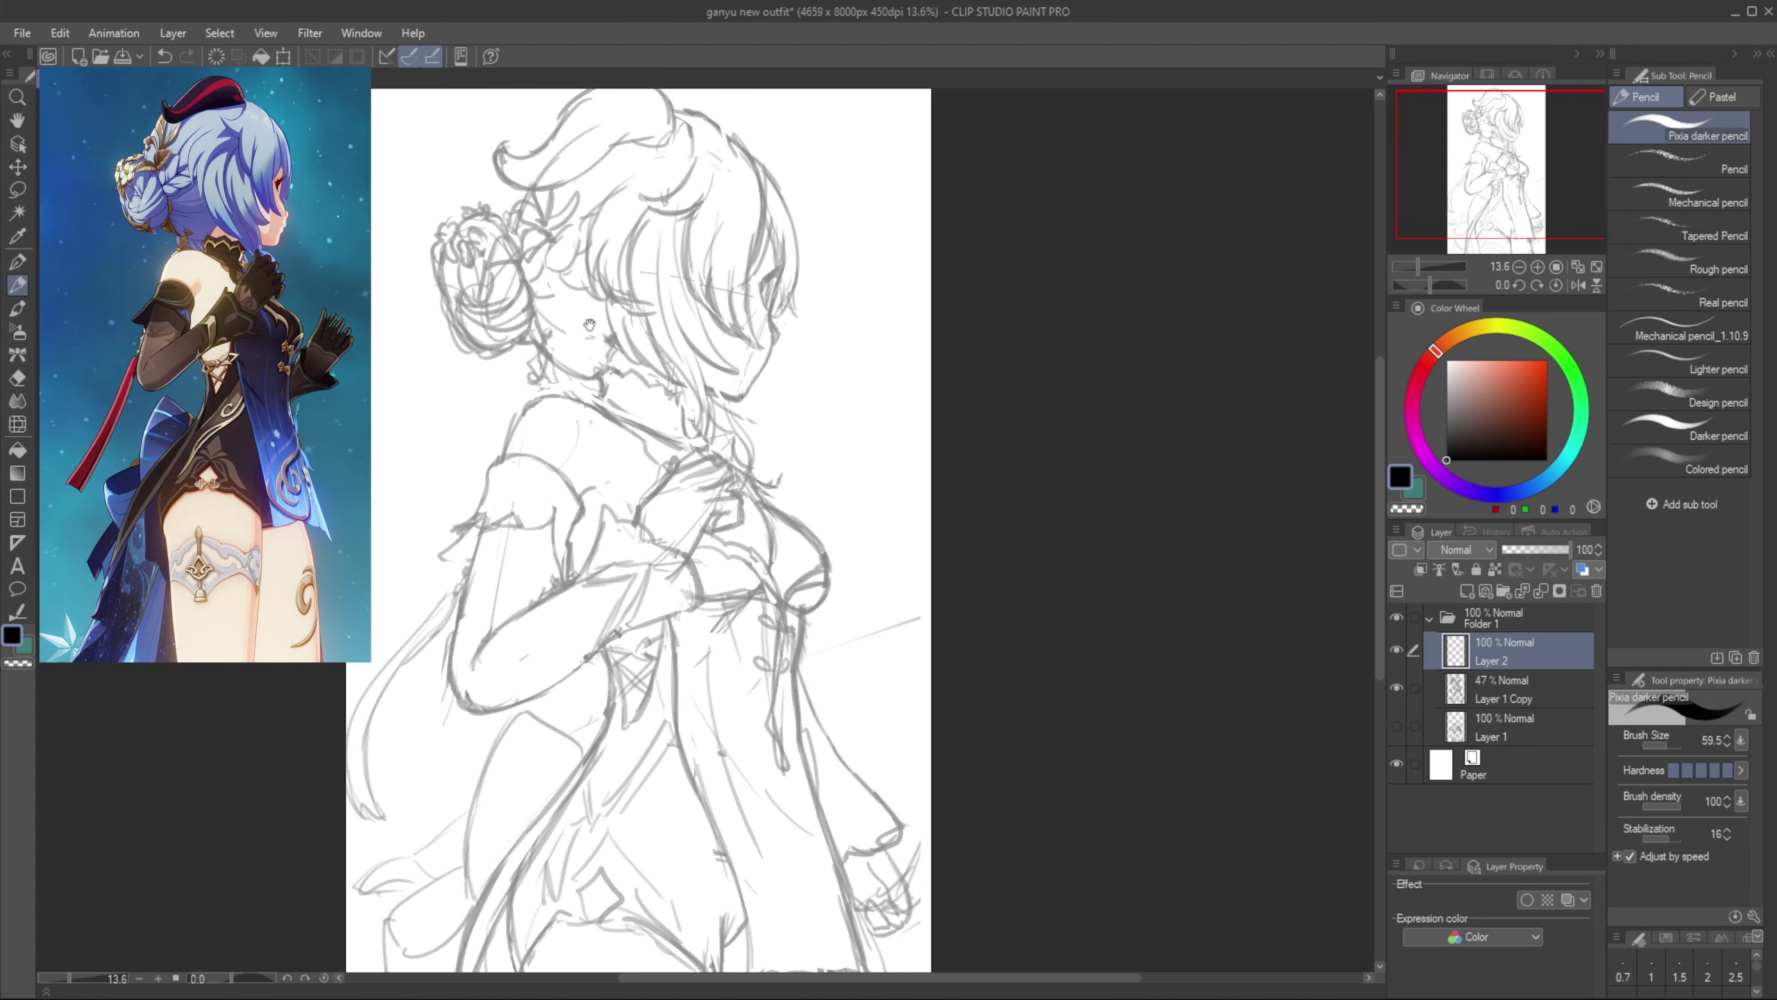
{"action": "key", "text": "p"}
{"action": "left_click", "coordinate": [1451, 338]}
{"action": "left_click", "coordinate": [1458, 361]}
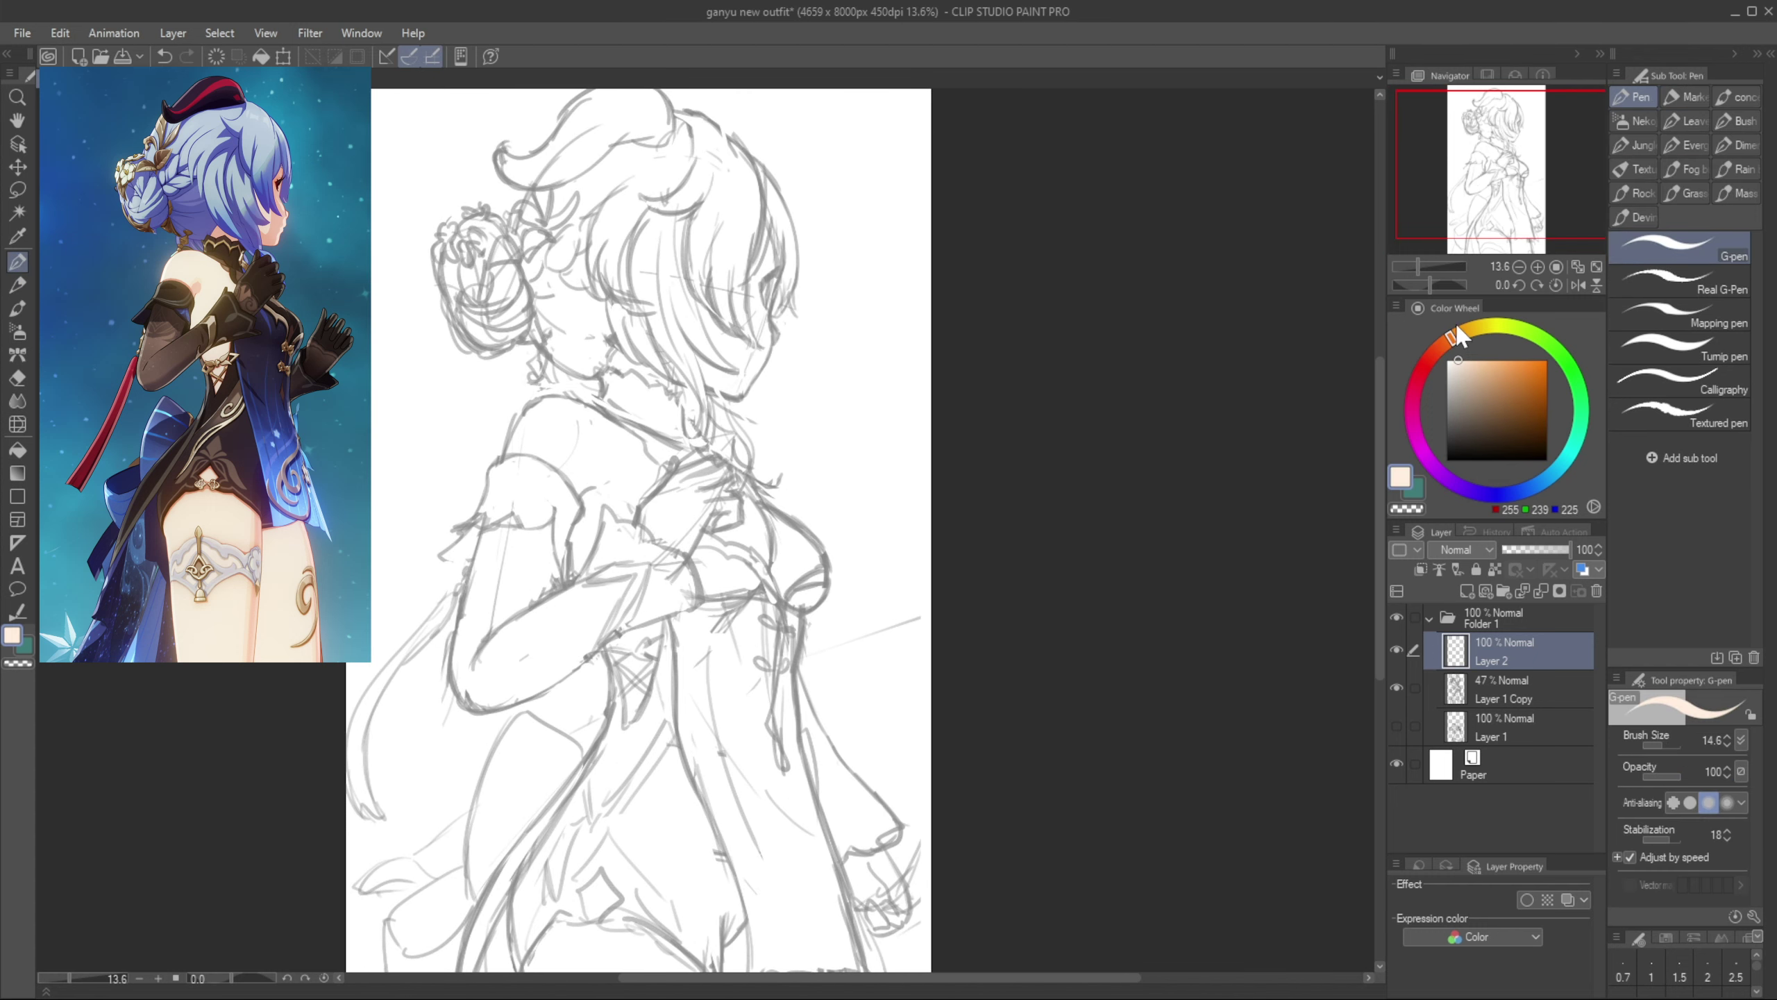
{"action": "left_click_drag", "start_coordinate": [653, 340], "coordinate": [733, 391]}
{"action": "left_click_drag", "start_coordinate": [1504, 652], "coordinate": [1505, 707]}
{"action": "key", "text": "bracketright"}
{"action": "mouse_move", "coordinate": [728, 387]}
{"action": "left_mouse_down"}
{"action": "mouse_move", "coordinate": [691, 357]}
{"action": "mouse_move", "coordinate": [747, 371]}
{"action": "mouse_move", "coordinate": [763, 294]}
{"action": "mouse_move", "coordinate": [698, 303]}
{"action": "mouse_move", "coordinate": [745, 354]}
{"action": "mouse_move", "coordinate": [759, 308]}
{"action": "mouse_move", "coordinate": [769, 328]}
{"action": "mouse_move", "coordinate": [751, 247]}
{"action": "left_mouse_up"}
Give the skin layer a black border effect with edge thickness 3.0 and continue filling the face
{"action": "left_click", "coordinate": [1528, 900]}
{"action": "left_click", "coordinate": [1515, 967]}
{"action": "left_click_drag", "start_coordinate": [770, 749], "coordinate": [756, 800]}
{"action": "left_click", "coordinate": [1187, 524]}
{"action": "left_click_drag", "start_coordinate": [673, 350], "coordinate": [730, 389]}
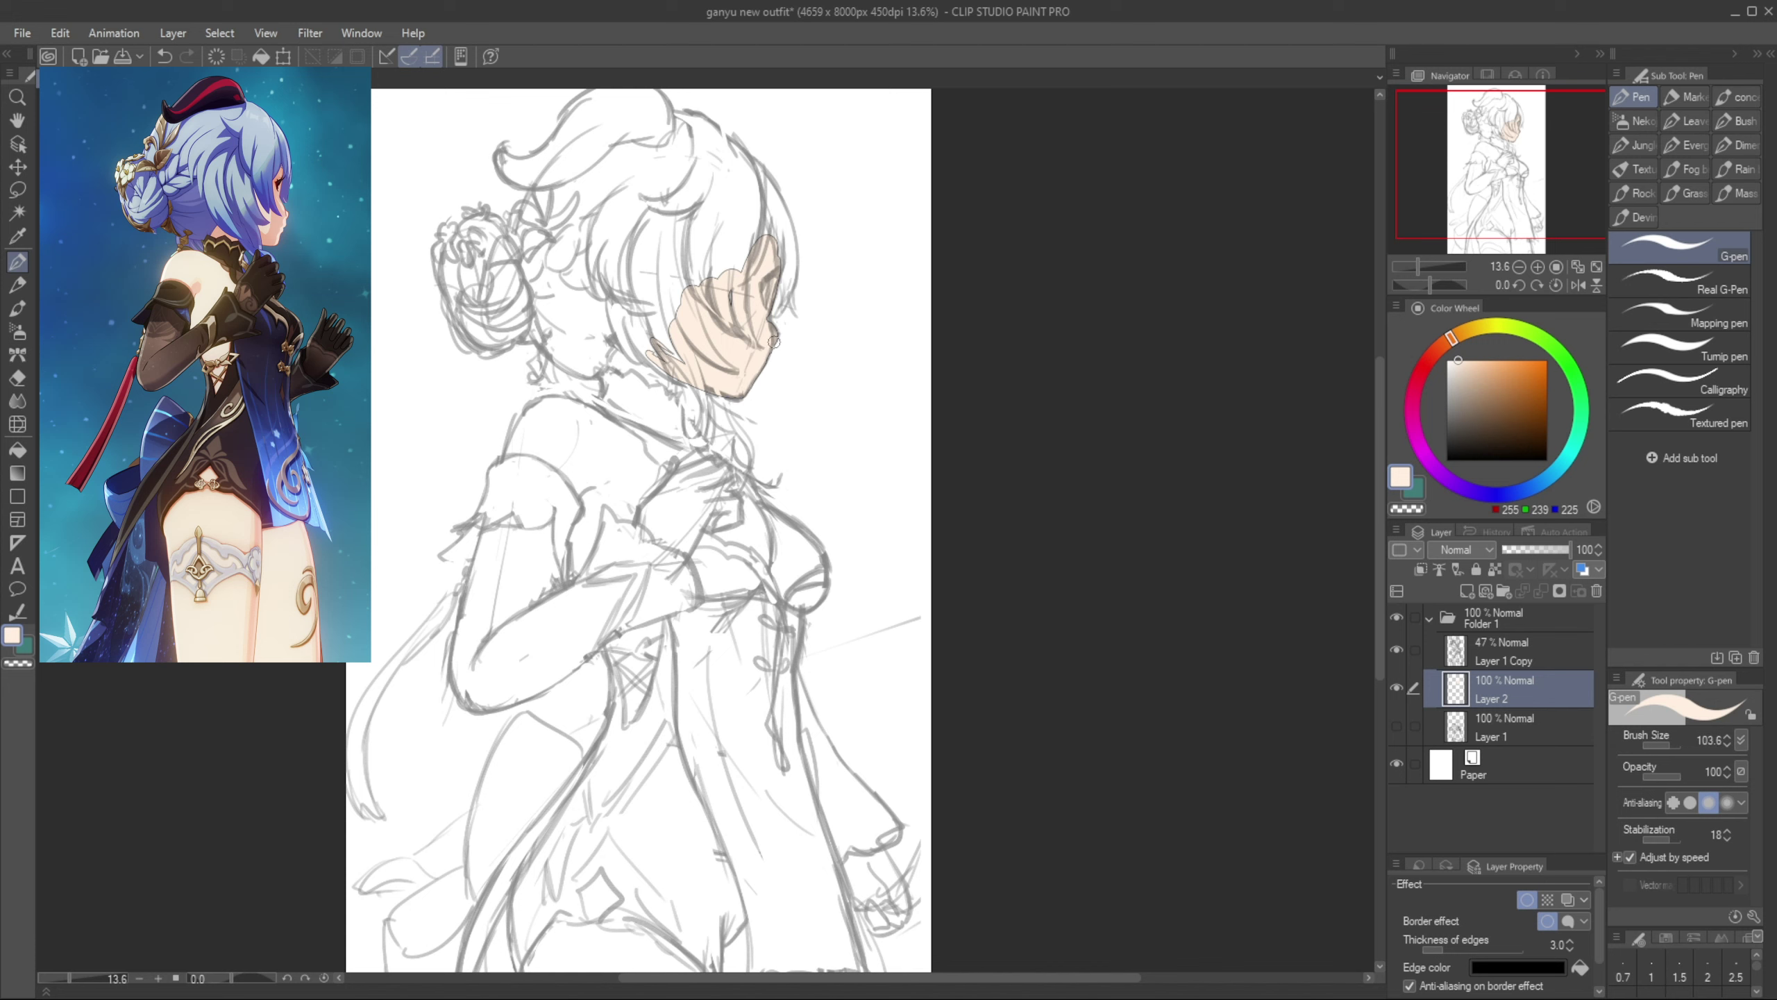
Clean up the face fill around the nose and cheek, and extend the skin colour back toward the side hair
{"action": "key", "text": "e"}
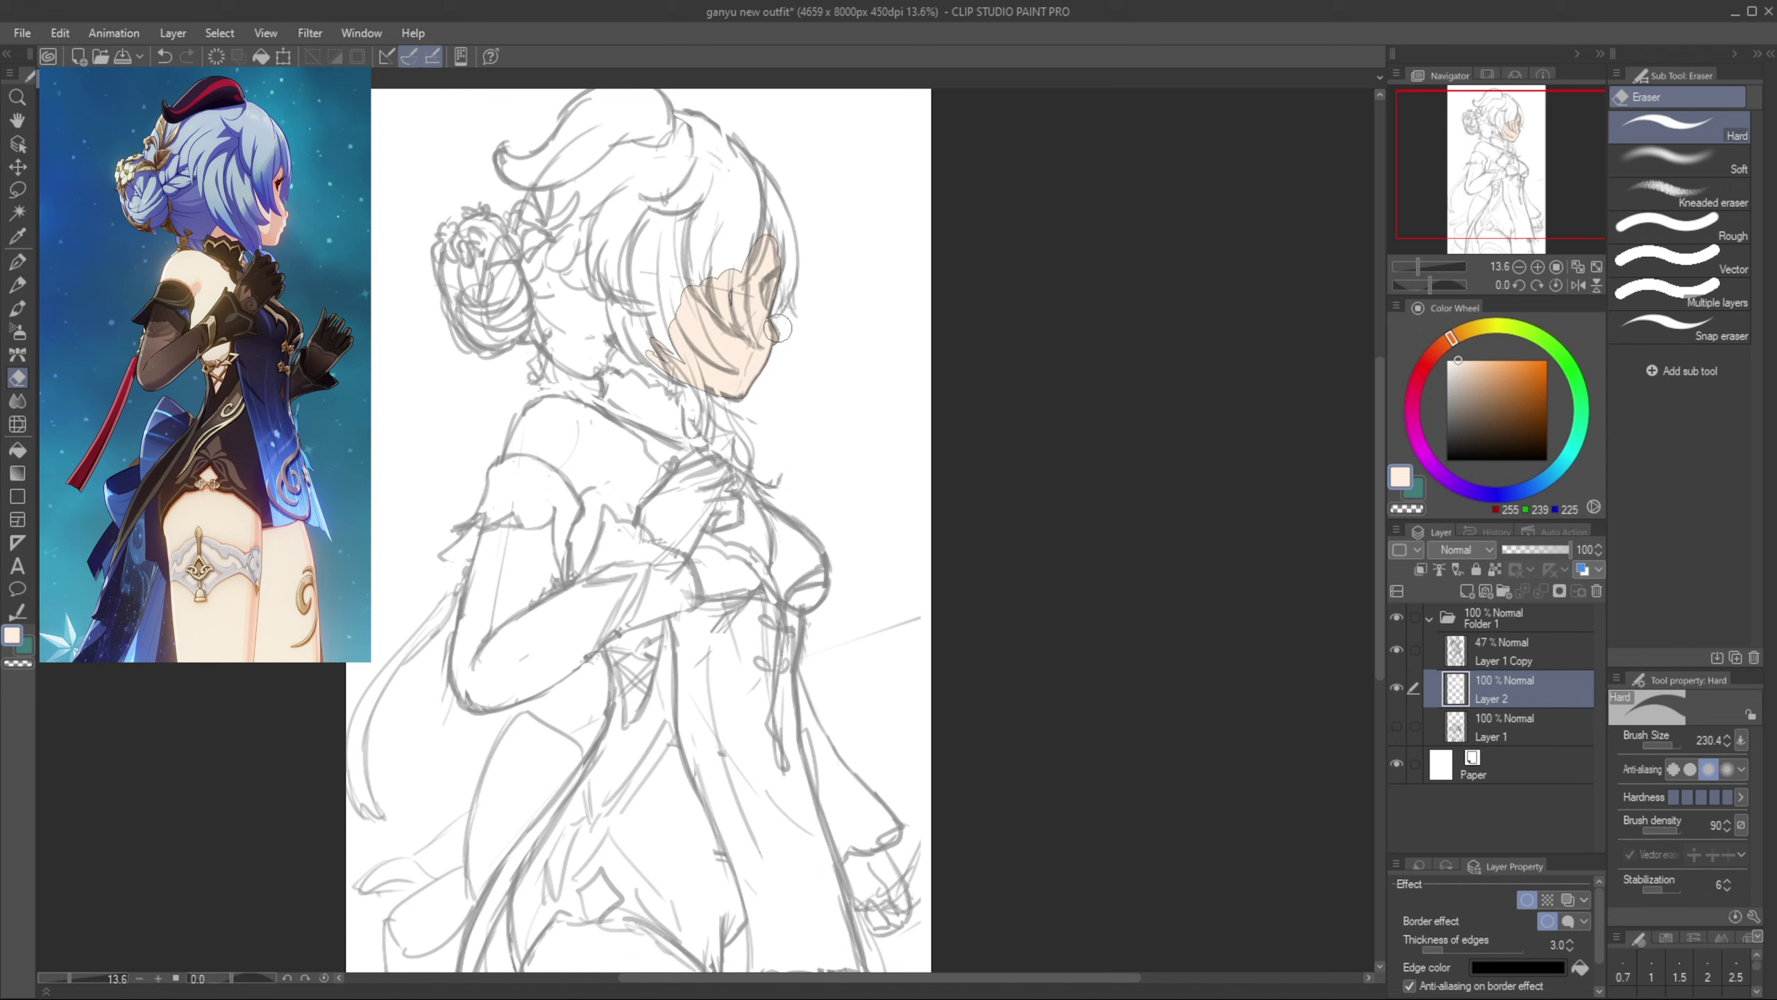
{"action": "key", "text": "p"}
{"action": "key", "text": "e"}
{"action": "key", "text": "p"}
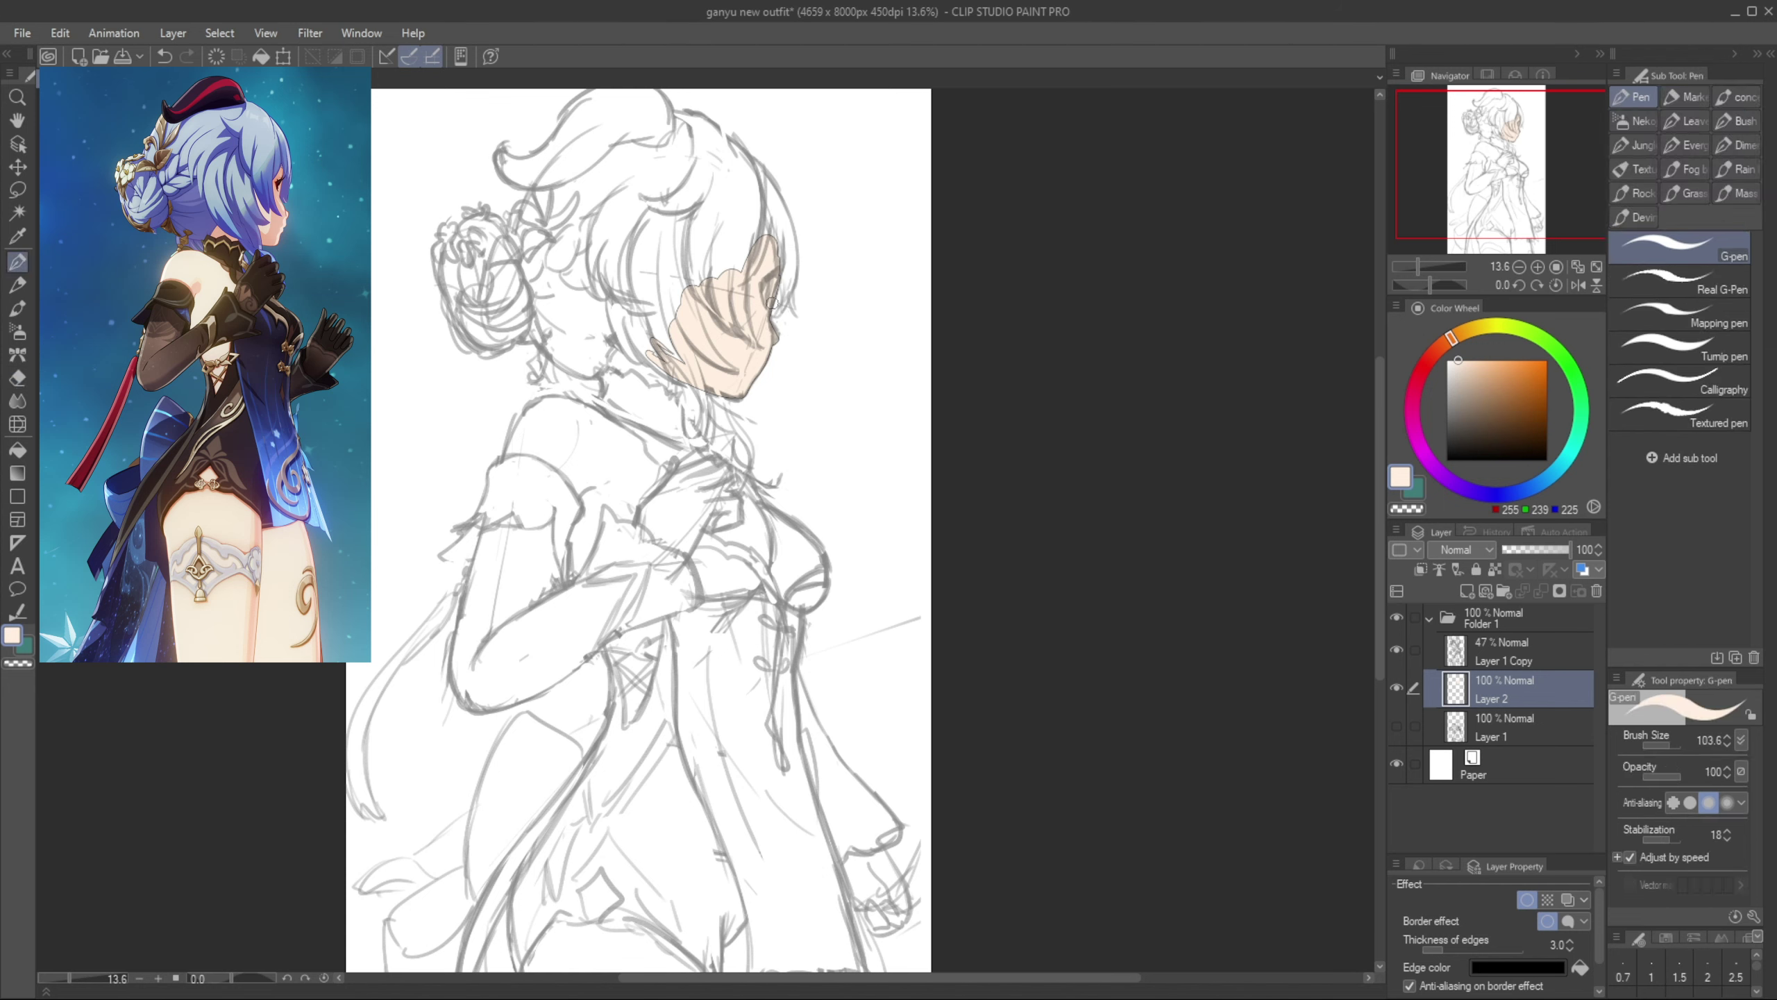
{"action": "key", "text": "ctrl+z"}
{"action": "mouse_move", "coordinate": [772, 303]}
{"action": "left_mouse_down"}
{"action": "mouse_move", "coordinate": [769, 233]}
{"action": "mouse_move", "coordinate": [727, 309]}
{"action": "mouse_move", "coordinate": [676, 345]}
{"action": "left_mouse_up"}
{"action": "key", "text": "bracketright"}
{"action": "key", "text": "bracketright"}
{"action": "key", "text": "bracketright"}
{"action": "key", "text": "bracketright"}
{"action": "key", "text": "bracketright"}
Create a second bordered skin layer below the face layer and paint the neck down to the collar frill
{"action": "left_click_drag", "start_coordinate": [1498, 689], "coordinate": [1467, 592]}
{"action": "key", "text": "bracketleft"}
{"action": "key", "text": "bracketleft"}
{"action": "key", "text": "bracketleft"}
{"action": "mouse_move", "coordinate": [679, 420]}
{"action": "left_mouse_down"}
{"action": "mouse_move", "coordinate": [678, 373]}
{"action": "mouse_move", "coordinate": [659, 408]}
{"action": "left_mouse_up"}
{"action": "left_click_drag", "start_coordinate": [1482, 689], "coordinate": [1482, 736]}
{"action": "left_click_drag", "start_coordinate": [610, 363], "coordinate": [652, 401]}
Put the face layer and the neck layer each into its own folder
{"action": "left_click", "coordinate": [1508, 692]}
{"action": "key", "text": "ctrl+g"}
{"action": "left_click", "coordinate": [1510, 743]}
{"action": "key", "text": "ctrl+g"}
Create another bordered layer above the face fill and choose a pale blue for the hair
{"action": "left_click", "coordinate": [1507, 715]}
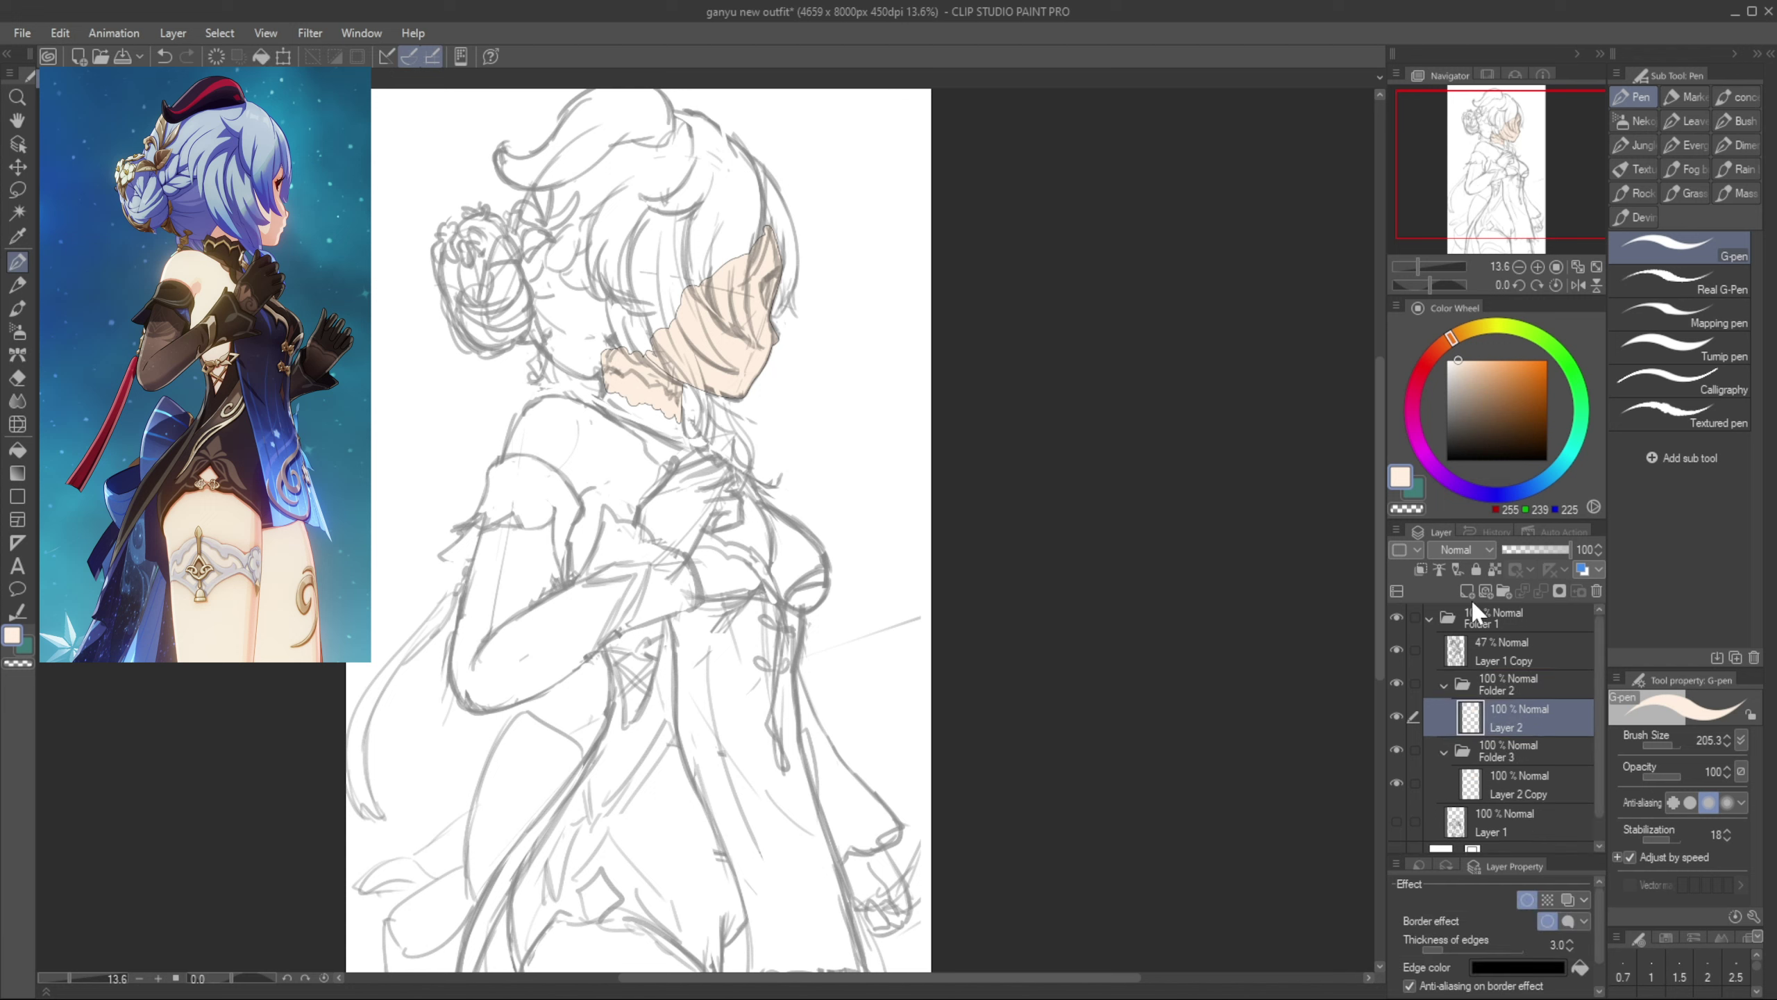
{"action": "left_click_drag", "start_coordinate": [1473, 601], "coordinate": [1469, 593]}
{"action": "mouse_move", "coordinate": [1531, 489]}
{"action": "left_mouse_down"}
{"action": "mouse_move", "coordinate": [1558, 472]}
{"action": "mouse_move", "coordinate": [1527, 494]}
{"action": "left_mouse_up"}
{"action": "left_click", "coordinate": [1474, 363]}
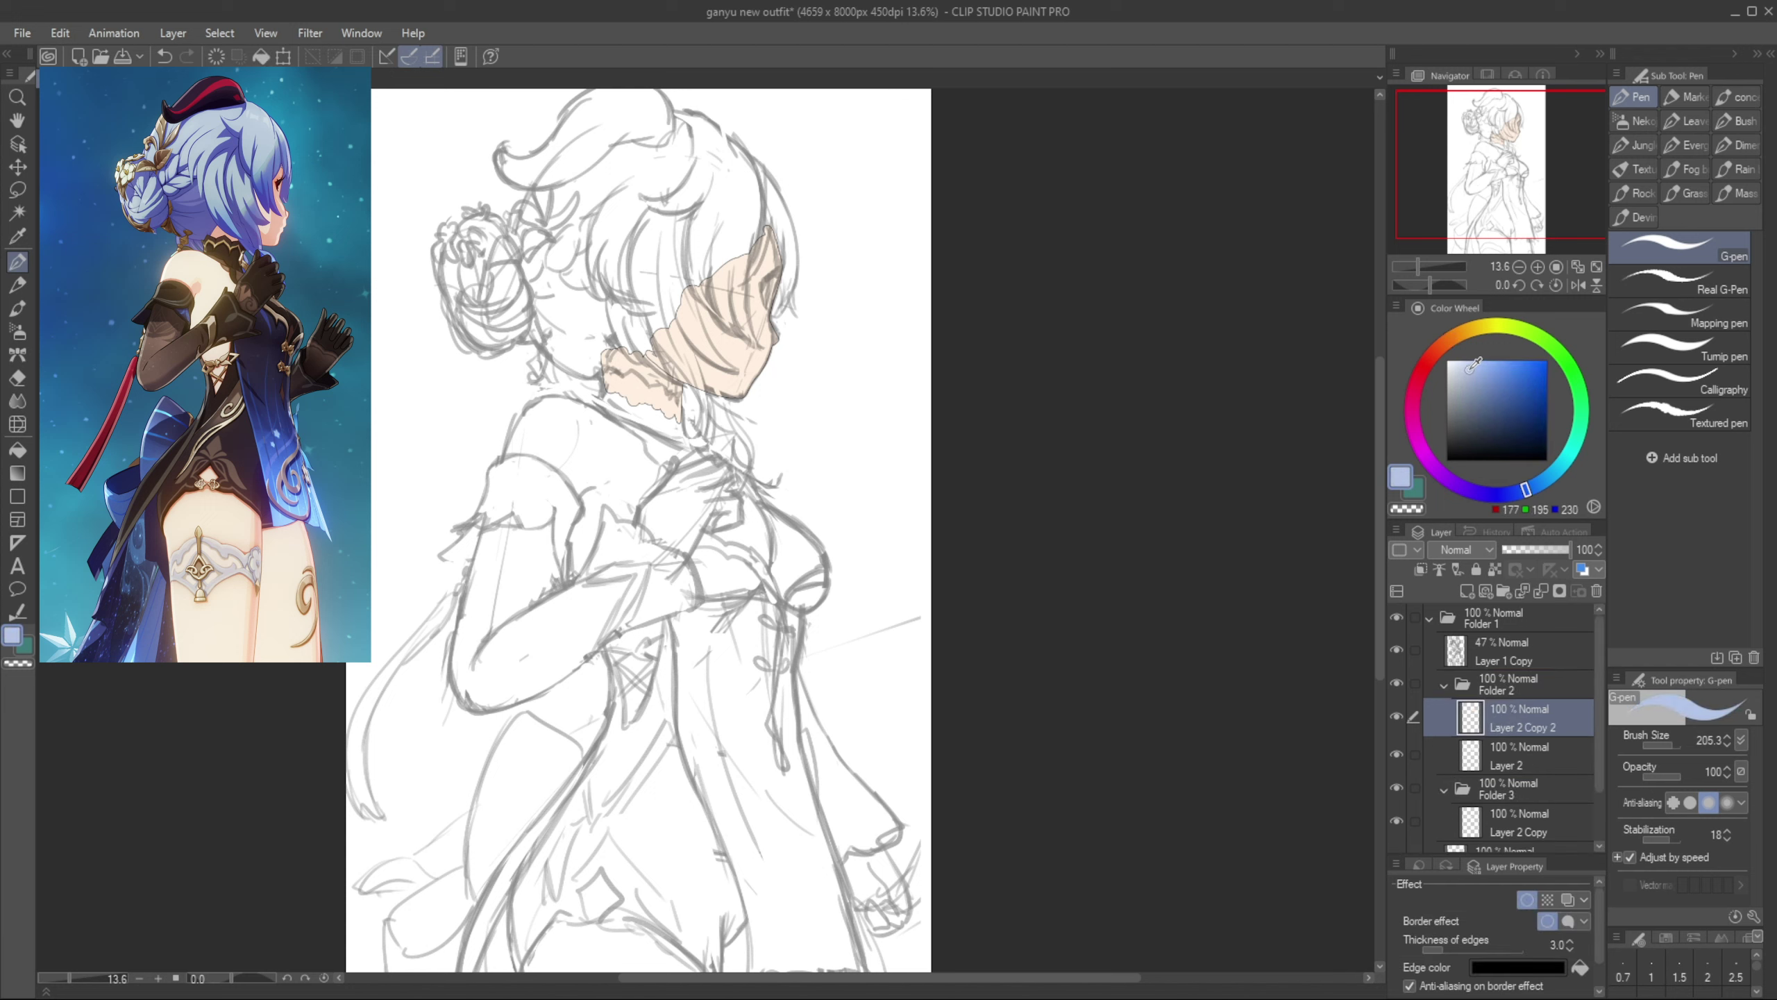
Paint curved side strands in pale blue (186, 200, 227) and group the hair layer into its own folder
{"action": "left_click_drag", "start_coordinate": [611, 223], "coordinate": [596, 279]}
{"action": "key", "text": "ctrl+z"}
{"action": "left_click_drag", "start_coordinate": [627, 187], "coordinate": [602, 303]}
{"action": "key", "text": "ctrl+z"}
{"action": "key", "text": "ctrl+z"}
{"action": "mouse_move", "coordinate": [609, 240]}
{"action": "left_mouse_down"}
{"action": "mouse_move", "coordinate": [604, 277]}
{"action": "mouse_move", "coordinate": [606, 256]}
{"action": "mouse_move", "coordinate": [629, 304]}
{"action": "mouse_move", "coordinate": [654, 211]}
{"action": "left_mouse_up"}
{"action": "key", "text": "ctrl+z"}
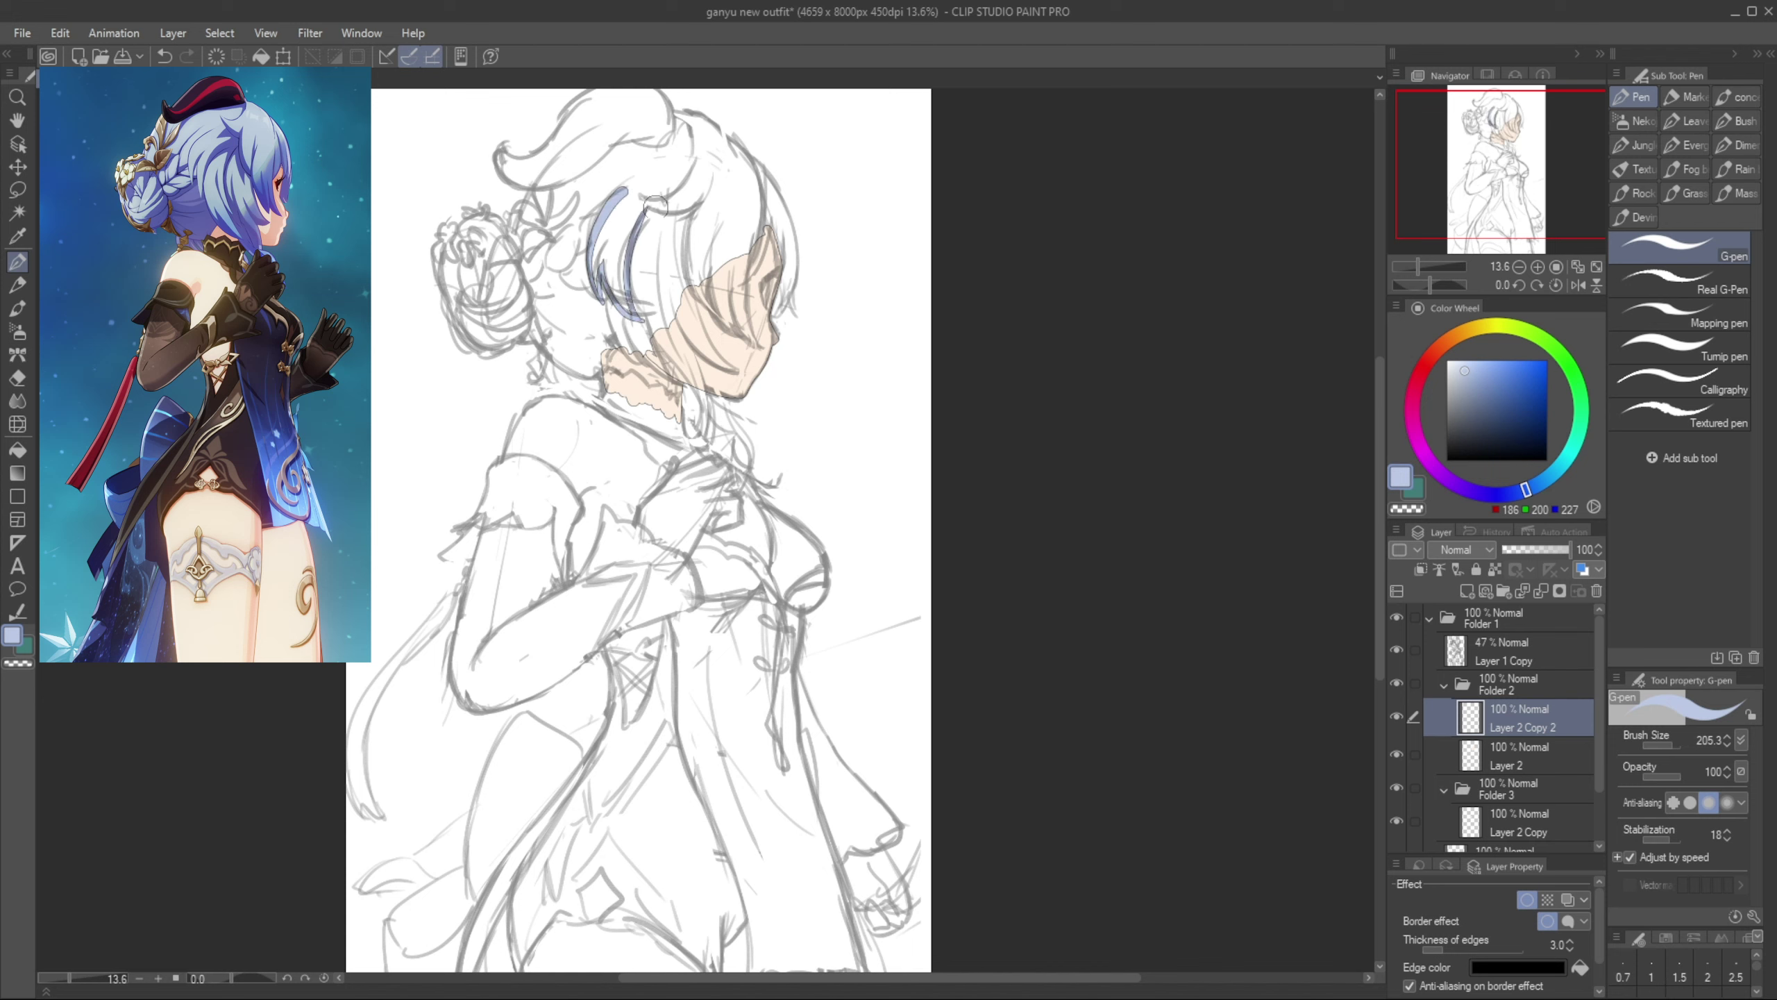
{"action": "key", "text": "ctrl+z"}
{"action": "left_click_drag", "start_coordinate": [639, 321], "coordinate": [649, 216]}
{"action": "left_click_drag", "start_coordinate": [603, 290], "coordinate": [654, 377]}
{"action": "key", "text": "ctrl+z"}
{"action": "left_click_drag", "start_coordinate": [606, 294], "coordinate": [669, 372]}
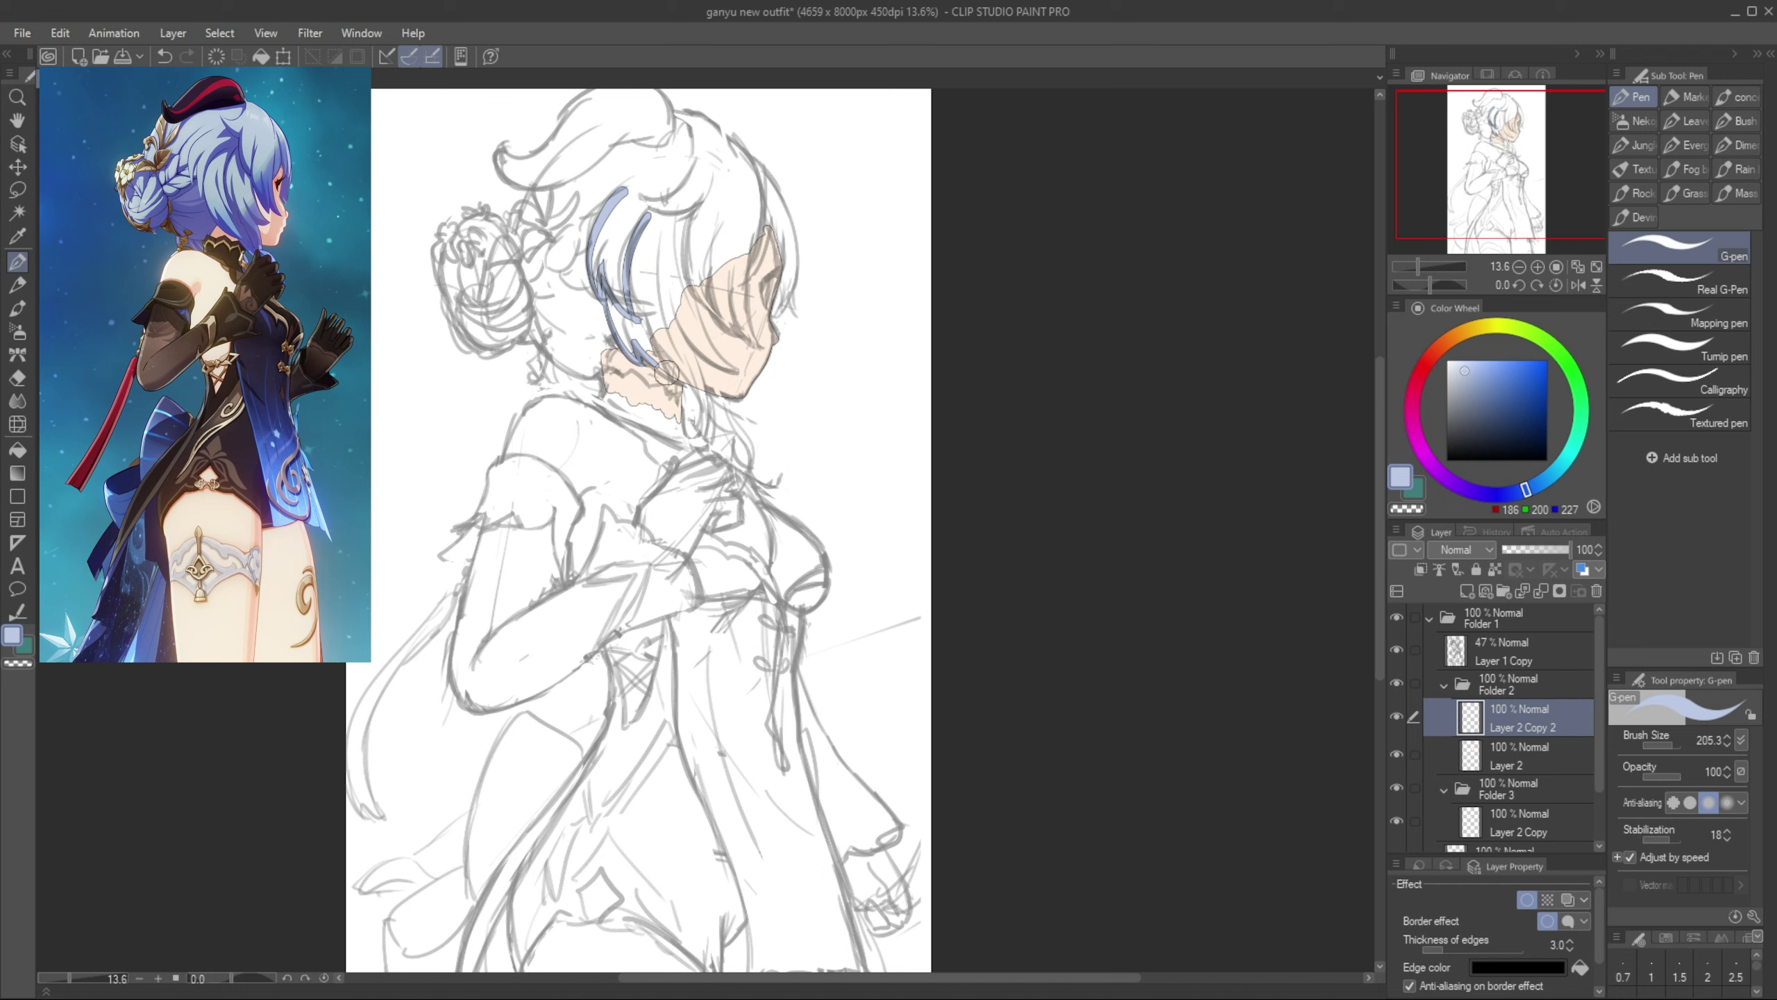
{"action": "key", "text": "ctrl+g"}
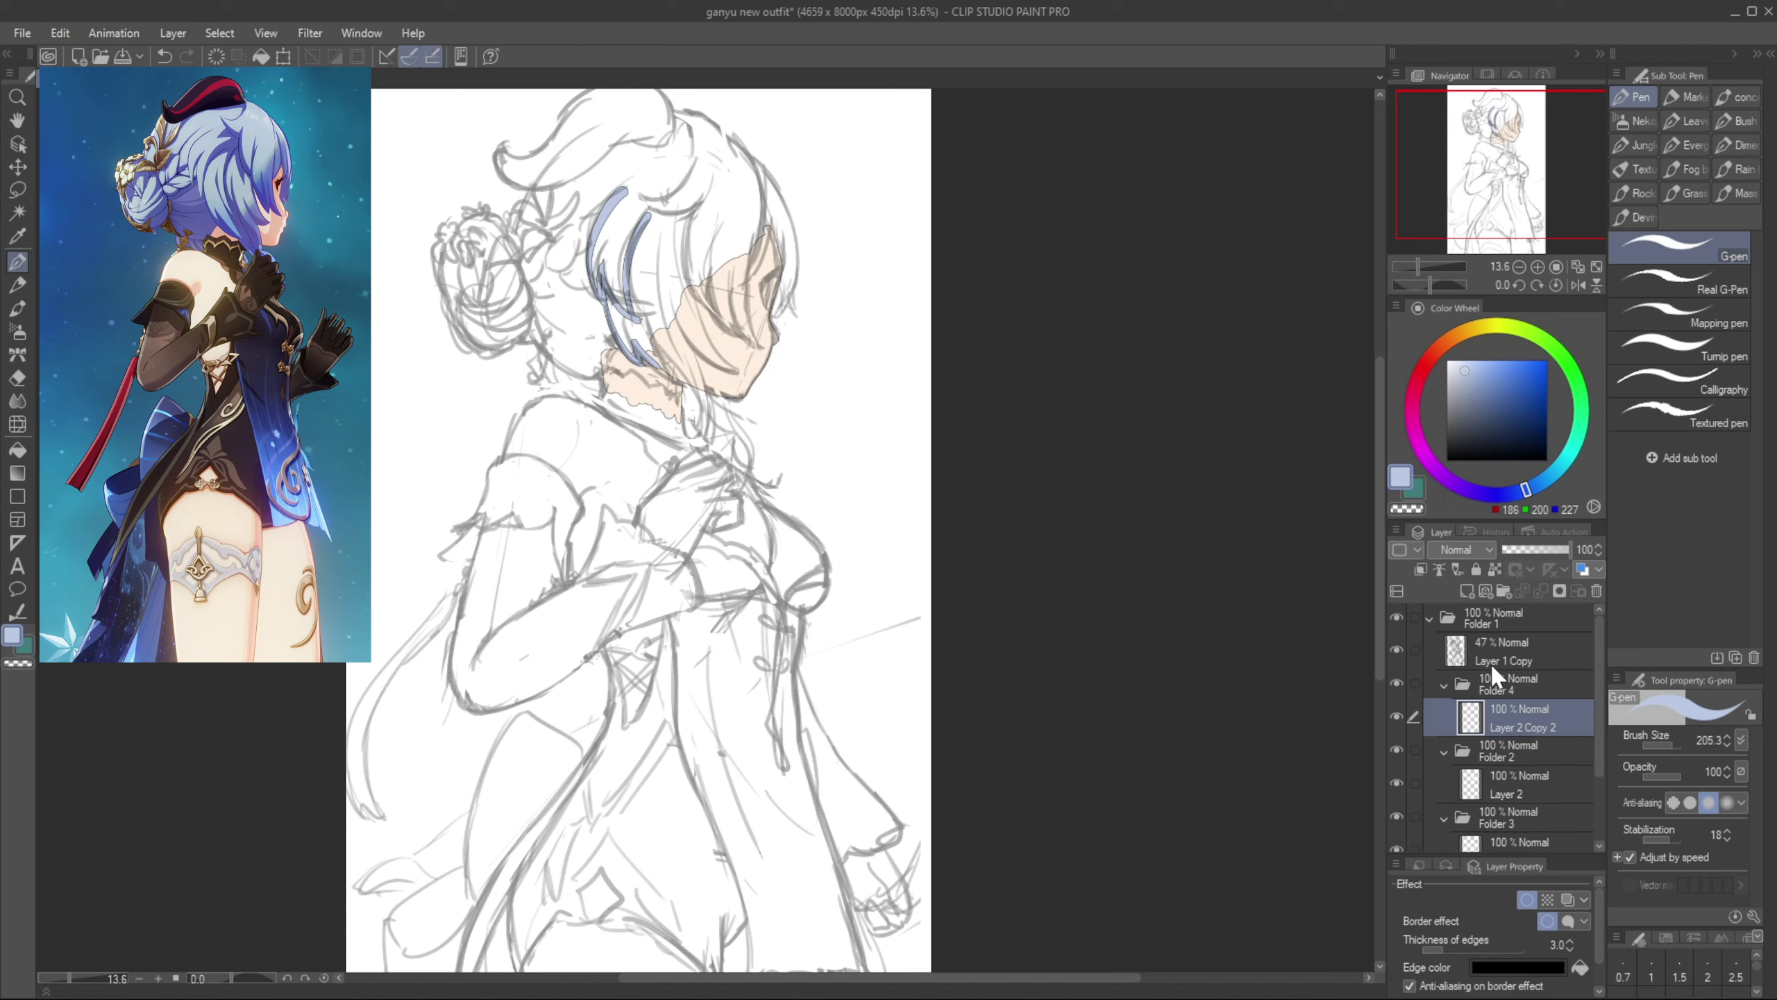
Outline the fringe, long front lock, crown, nape and bun with thinner pale blue strokes
{"action": "key", "text": "ctrl+z"}
{"action": "mouse_move", "coordinate": [641, 345]}
{"action": "left_mouse_down"}
{"action": "mouse_move", "coordinate": [671, 377]}
{"action": "mouse_move", "coordinate": [643, 303]}
{"action": "left_mouse_up"}
{"action": "mouse_move", "coordinate": [663, 351]}
{"action": "left_mouse_down"}
{"action": "mouse_move", "coordinate": [702, 439]}
{"action": "mouse_move", "coordinate": [689, 340]}
{"action": "left_mouse_up"}
{"action": "key", "text": "ctrl+z"}
{"action": "key", "text": "ctrl+z"}
{"action": "key", "text": "ctrl+z"}
{"action": "key", "text": "ctrl+z"}
{"action": "mouse_move", "coordinate": [746, 371]}
{"action": "left_mouse_down"}
{"action": "mouse_move", "coordinate": [689, 341]}
{"action": "mouse_move", "coordinate": [708, 302]}
{"action": "mouse_move", "coordinate": [744, 336]}
{"action": "left_mouse_up"}
{"action": "key", "text": "ctrl+z"}
{"action": "left_click_drag", "start_coordinate": [735, 331], "coordinate": [766, 347]}
{"action": "key", "text": "ctrl+z"}
{"action": "key", "text": "["}
{"action": "key", "text": "["}
{"action": "key", "text": "["}
{"action": "mouse_move", "coordinate": [766, 349]}
{"action": "left_mouse_down"}
{"action": "mouse_move", "coordinate": [745, 283]}
{"action": "mouse_move", "coordinate": [774, 241]}
{"action": "mouse_move", "coordinate": [793, 307]}
{"action": "mouse_move", "coordinate": [773, 179]}
{"action": "mouse_move", "coordinate": [664, 109]}
{"action": "mouse_move", "coordinate": [558, 166]}
{"action": "mouse_move", "coordinate": [513, 230]}
{"action": "mouse_move", "coordinate": [450, 233]}
{"action": "mouse_move", "coordinate": [460, 336]}
{"action": "mouse_move", "coordinate": [526, 333]}
{"action": "mouse_move", "coordinate": [523, 352]}
{"action": "mouse_move", "coordinate": [600, 379]}
{"action": "left_mouse_up"}
{"action": "key", "text": "ctrl+z"}
{"action": "key", "text": "ctrl+z"}
Flood-fill the outlined hair and bun with pale blue, referring only to the editing layer
{"action": "key", "text": "g"}
{"action": "key", "text": "g"}
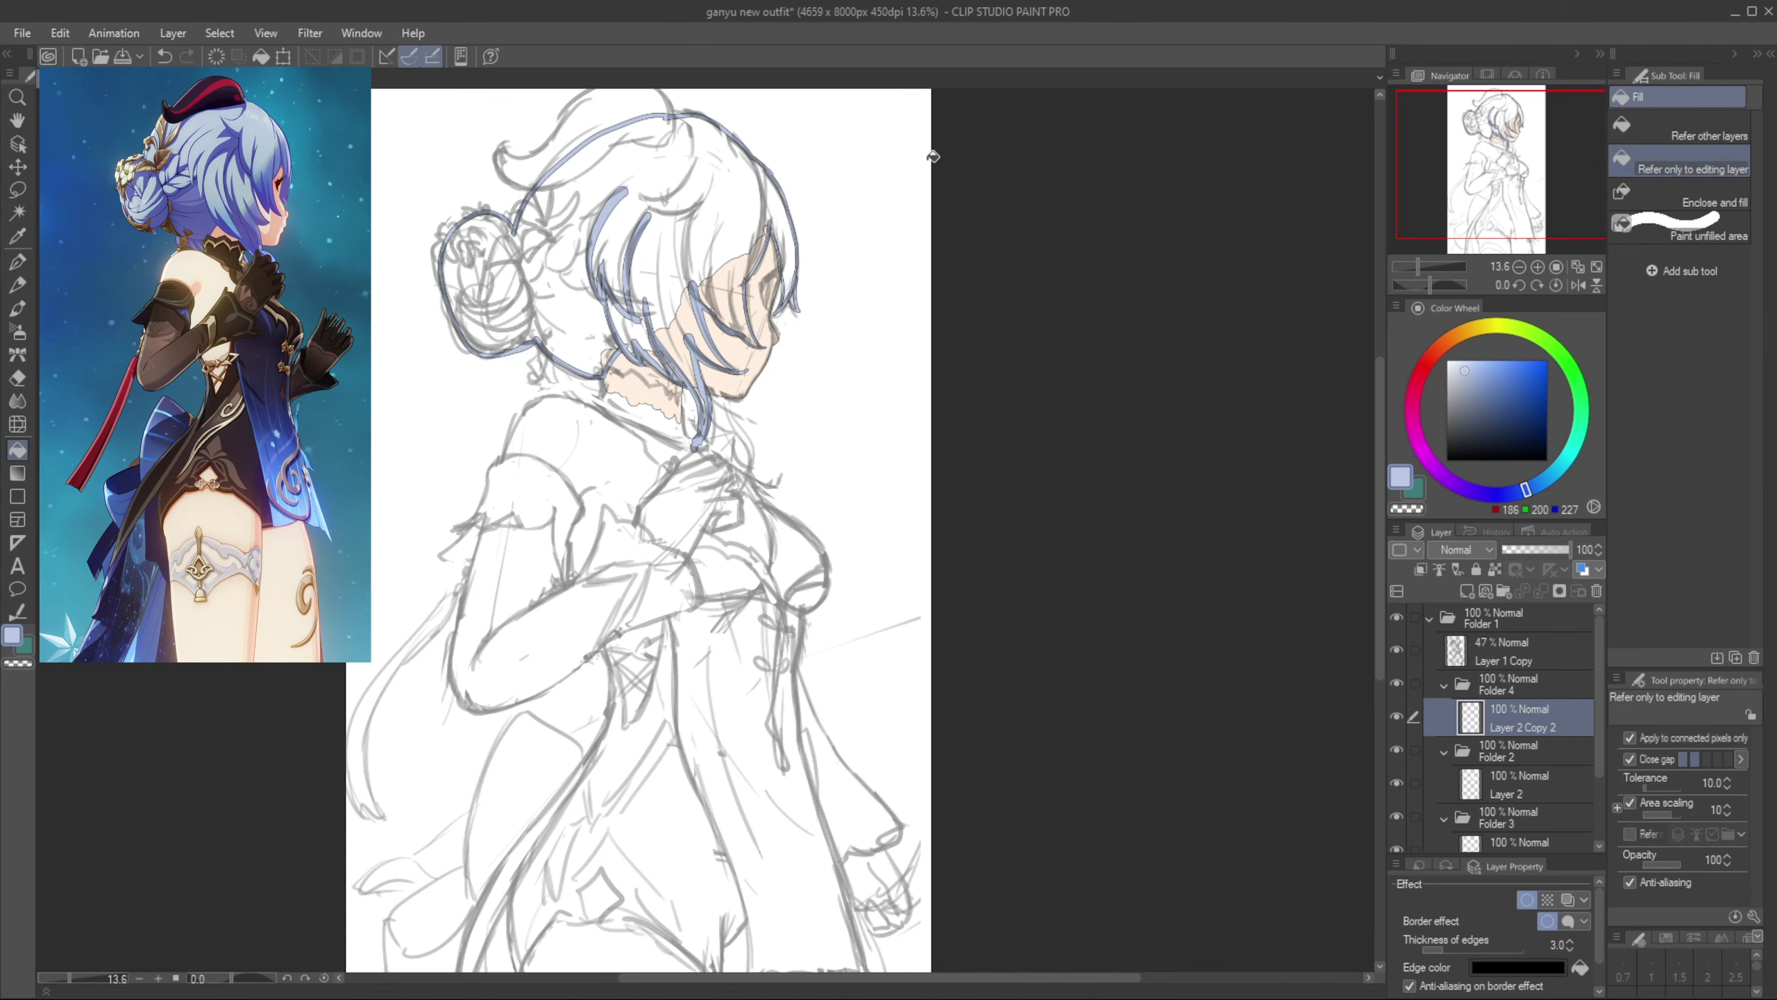
{"action": "left_click", "coordinate": [706, 227]}
{"action": "key", "text": "g"}
Create a bordered layer above the hair, outline the curved horn and fill it with very dark maroon
{"action": "key", "text": "p"}
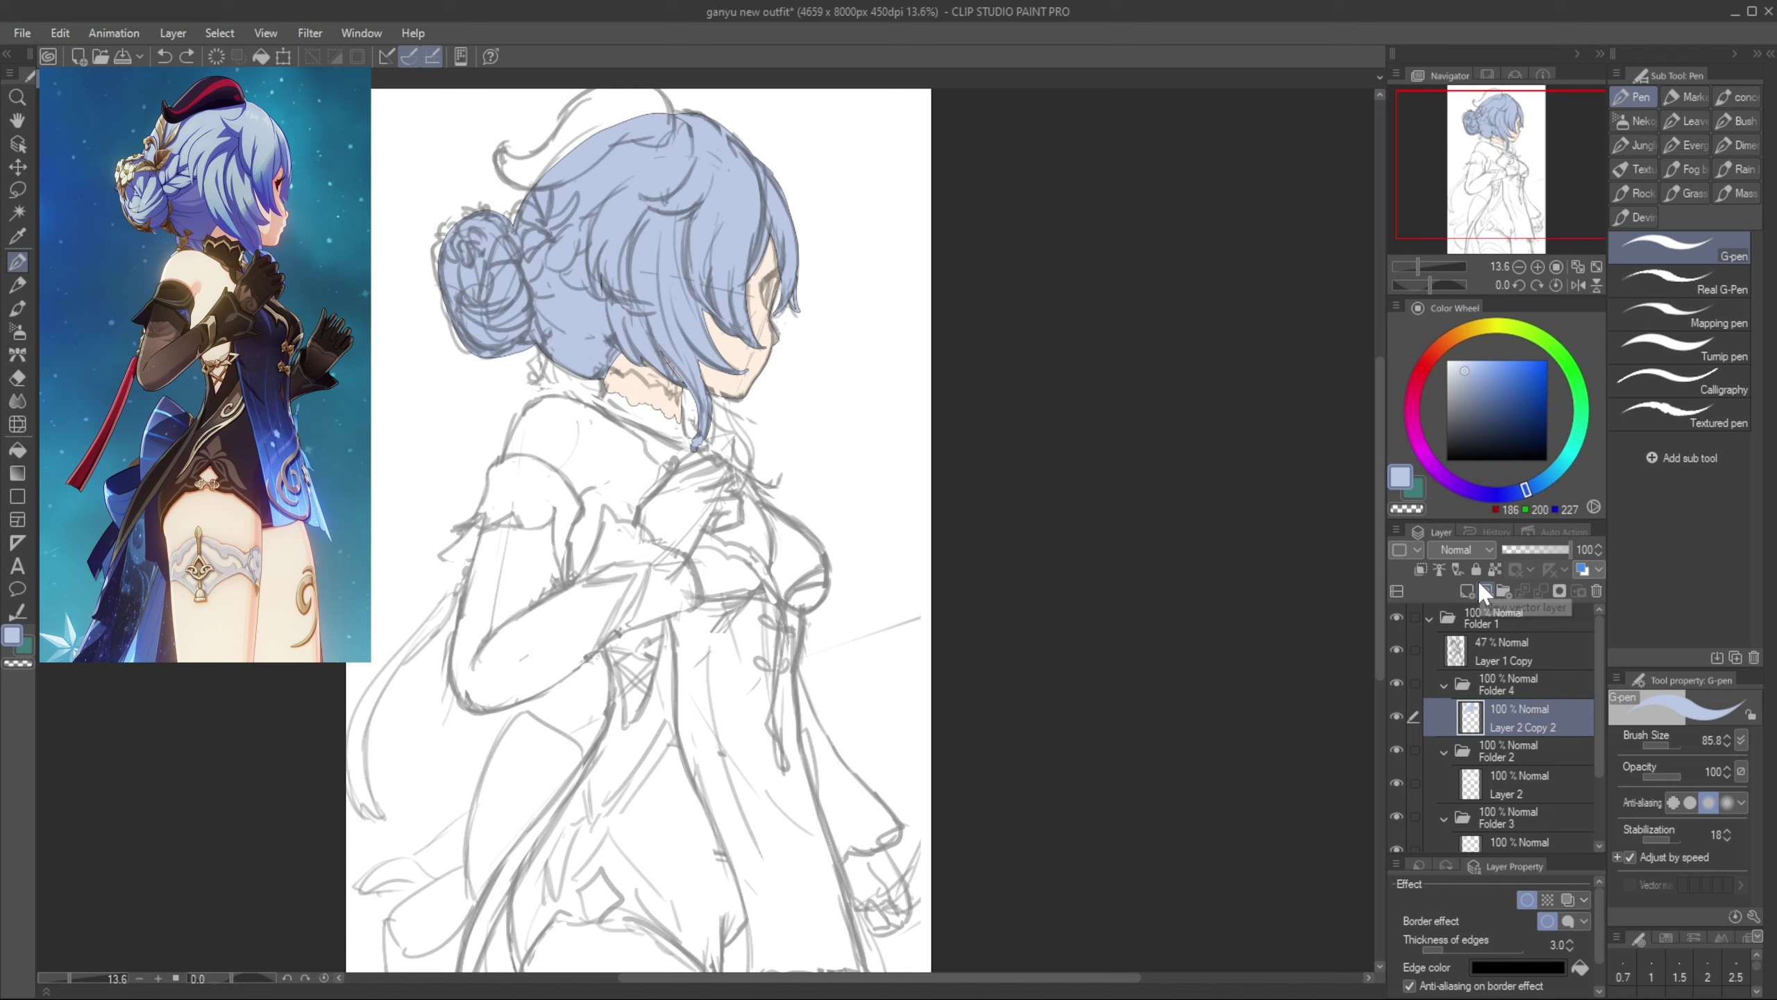
{"action": "left_click", "coordinate": [1484, 593]}
{"action": "left_click", "coordinate": [1421, 365]}
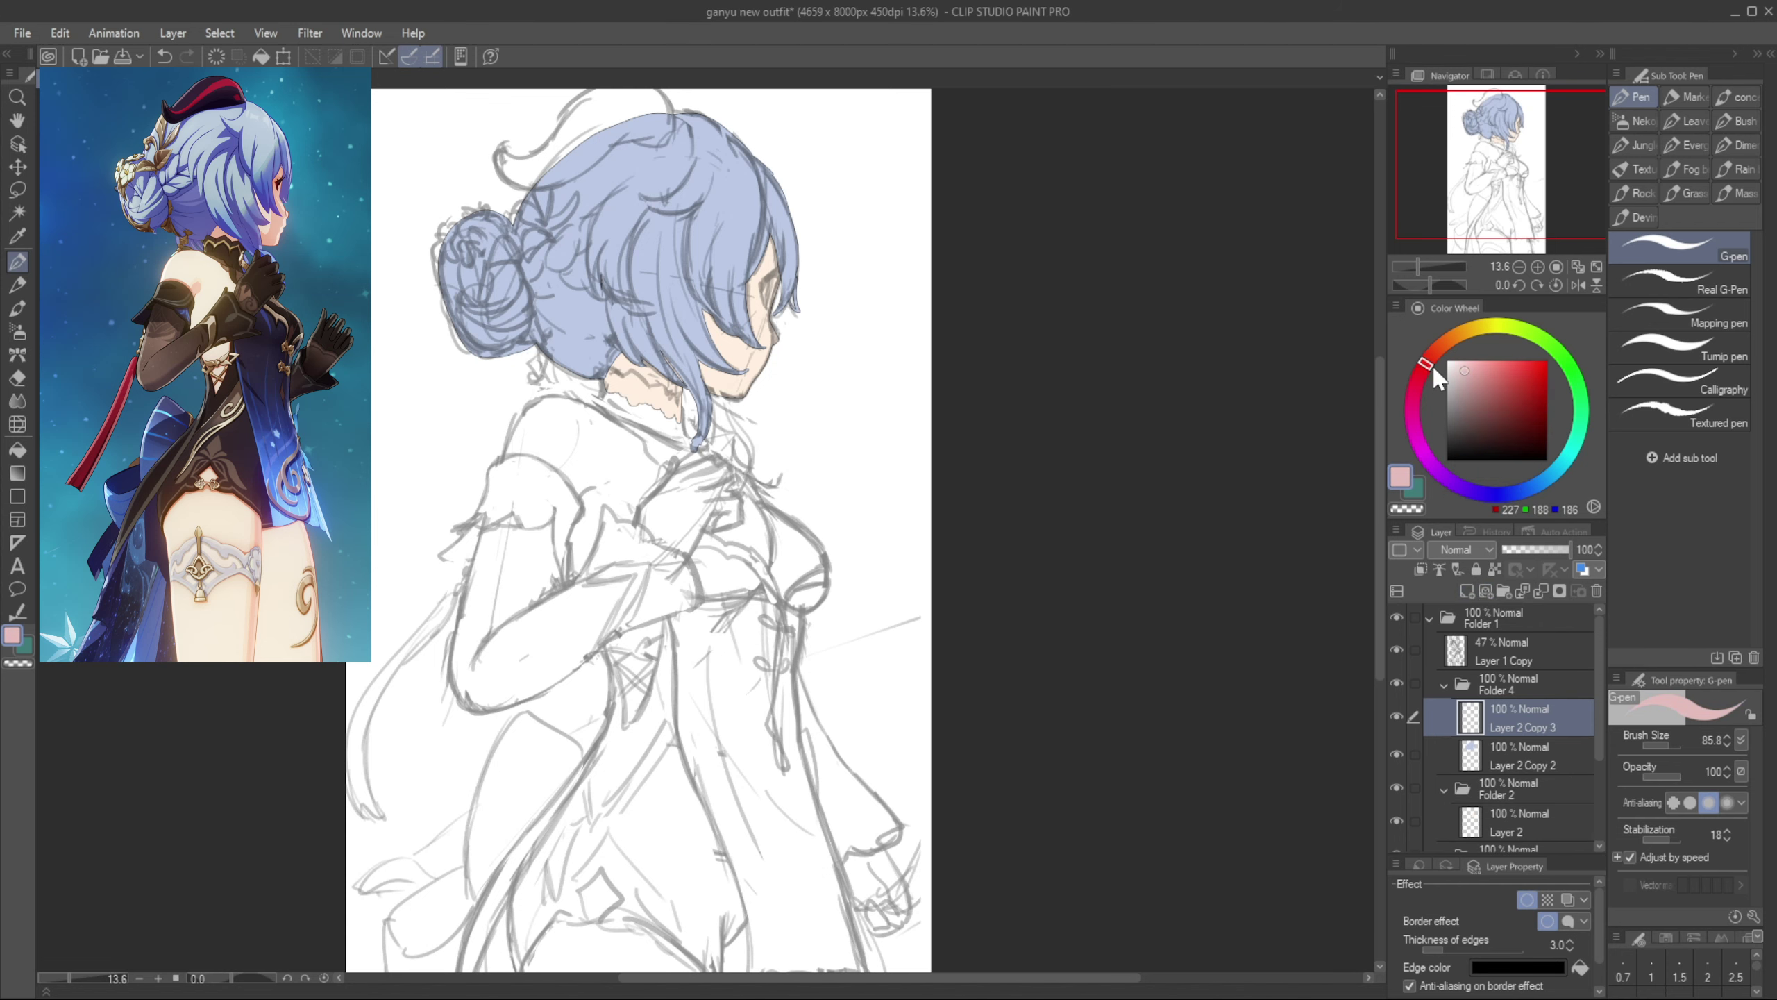
{"action": "left_click_drag", "start_coordinate": [1501, 392], "coordinate": [1492, 441]}
{"action": "mouse_move", "coordinate": [689, 160]}
{"action": "left_mouse_down"}
{"action": "mouse_move", "coordinate": [662, 102]}
{"action": "mouse_move", "coordinate": [526, 165]}
{"action": "mouse_move", "coordinate": [596, 120]}
{"action": "mouse_move", "coordinate": [526, 205]}
{"action": "mouse_move", "coordinate": [592, 196]}
{"action": "mouse_move", "coordinate": [517, 159]}
{"action": "mouse_move", "coordinate": [525, 202]}
{"action": "mouse_move", "coordinate": [590, 183]}
{"action": "mouse_move", "coordinate": [510, 178]}
{"action": "mouse_move", "coordinate": [628, 170]}
{"action": "mouse_move", "coordinate": [660, 127]}
{"action": "mouse_move", "coordinate": [690, 148]}
{"action": "left_mouse_up"}
{"action": "key", "text": "ctrl+z"}
{"action": "key", "text": "ctrl+z"}
{"action": "key", "text": "g"}
{"action": "left_click", "coordinate": [654, 132]}
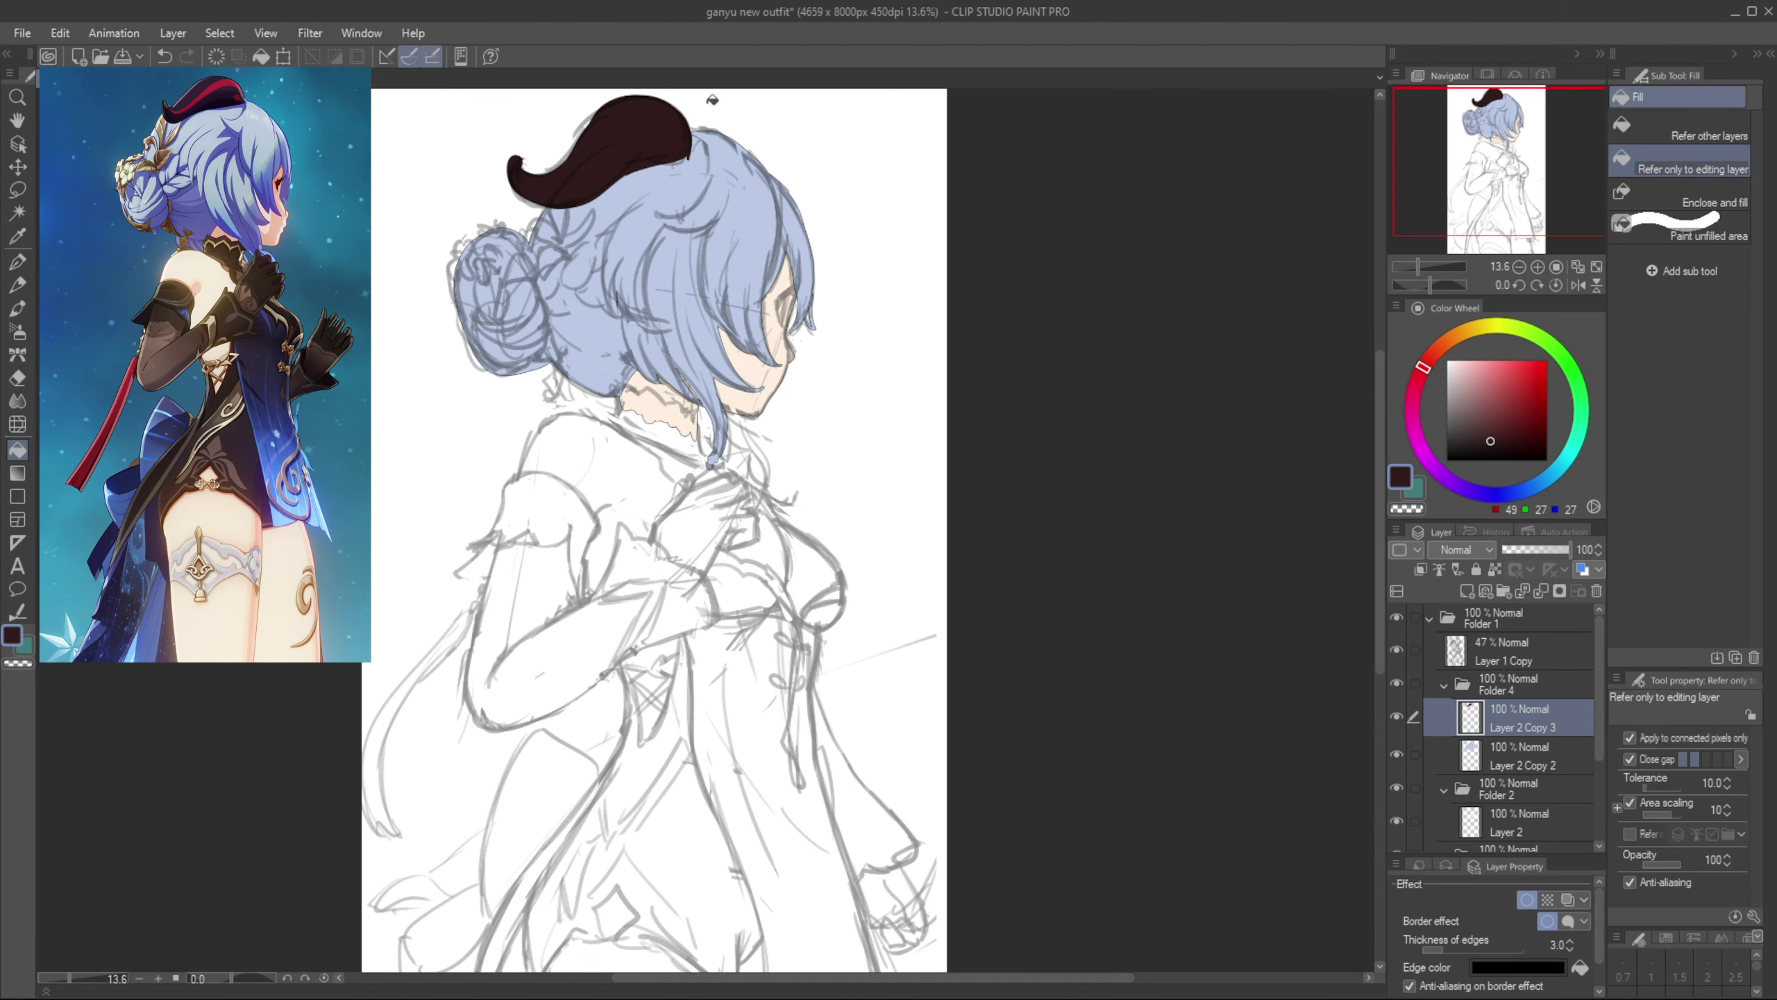
Trim and smooth the horn fill around its curled tip and lower edge
{"action": "key", "text": "p"}
{"action": "key", "text": "e"}
{"action": "left_click_drag", "start_coordinate": [515, 160], "coordinate": [532, 196]}
{"action": "key", "text": "p"}
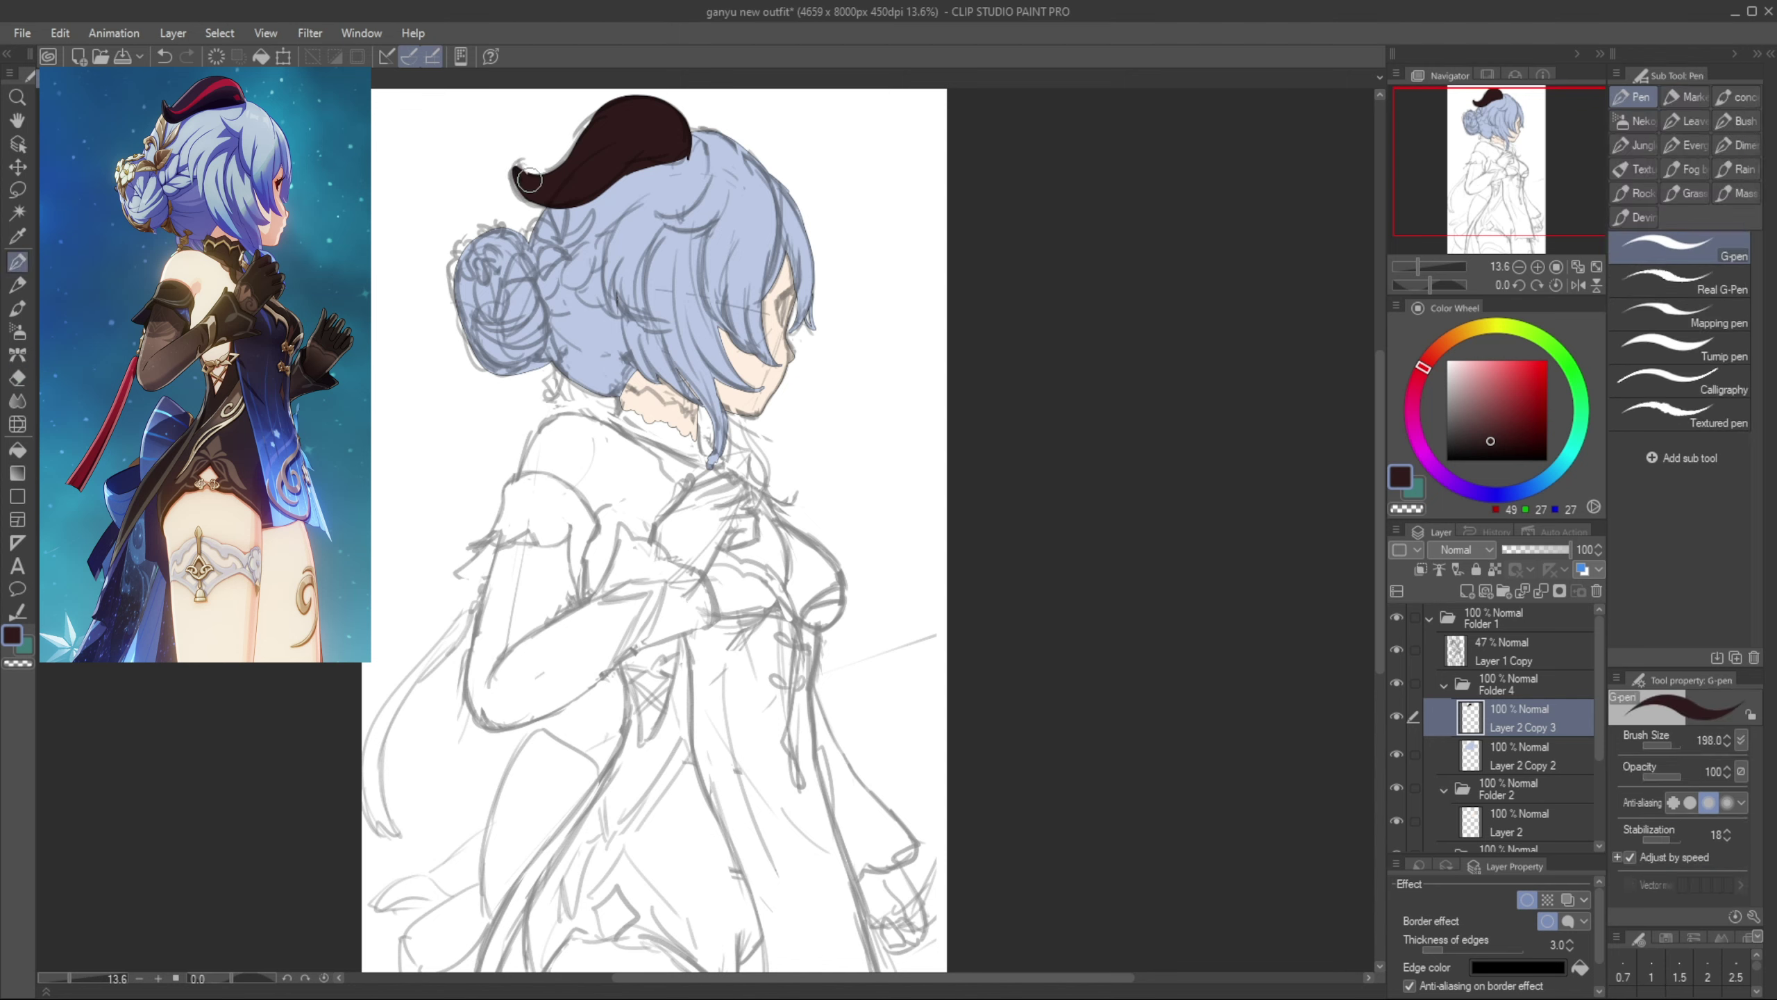
{"action": "key", "text": "e"}
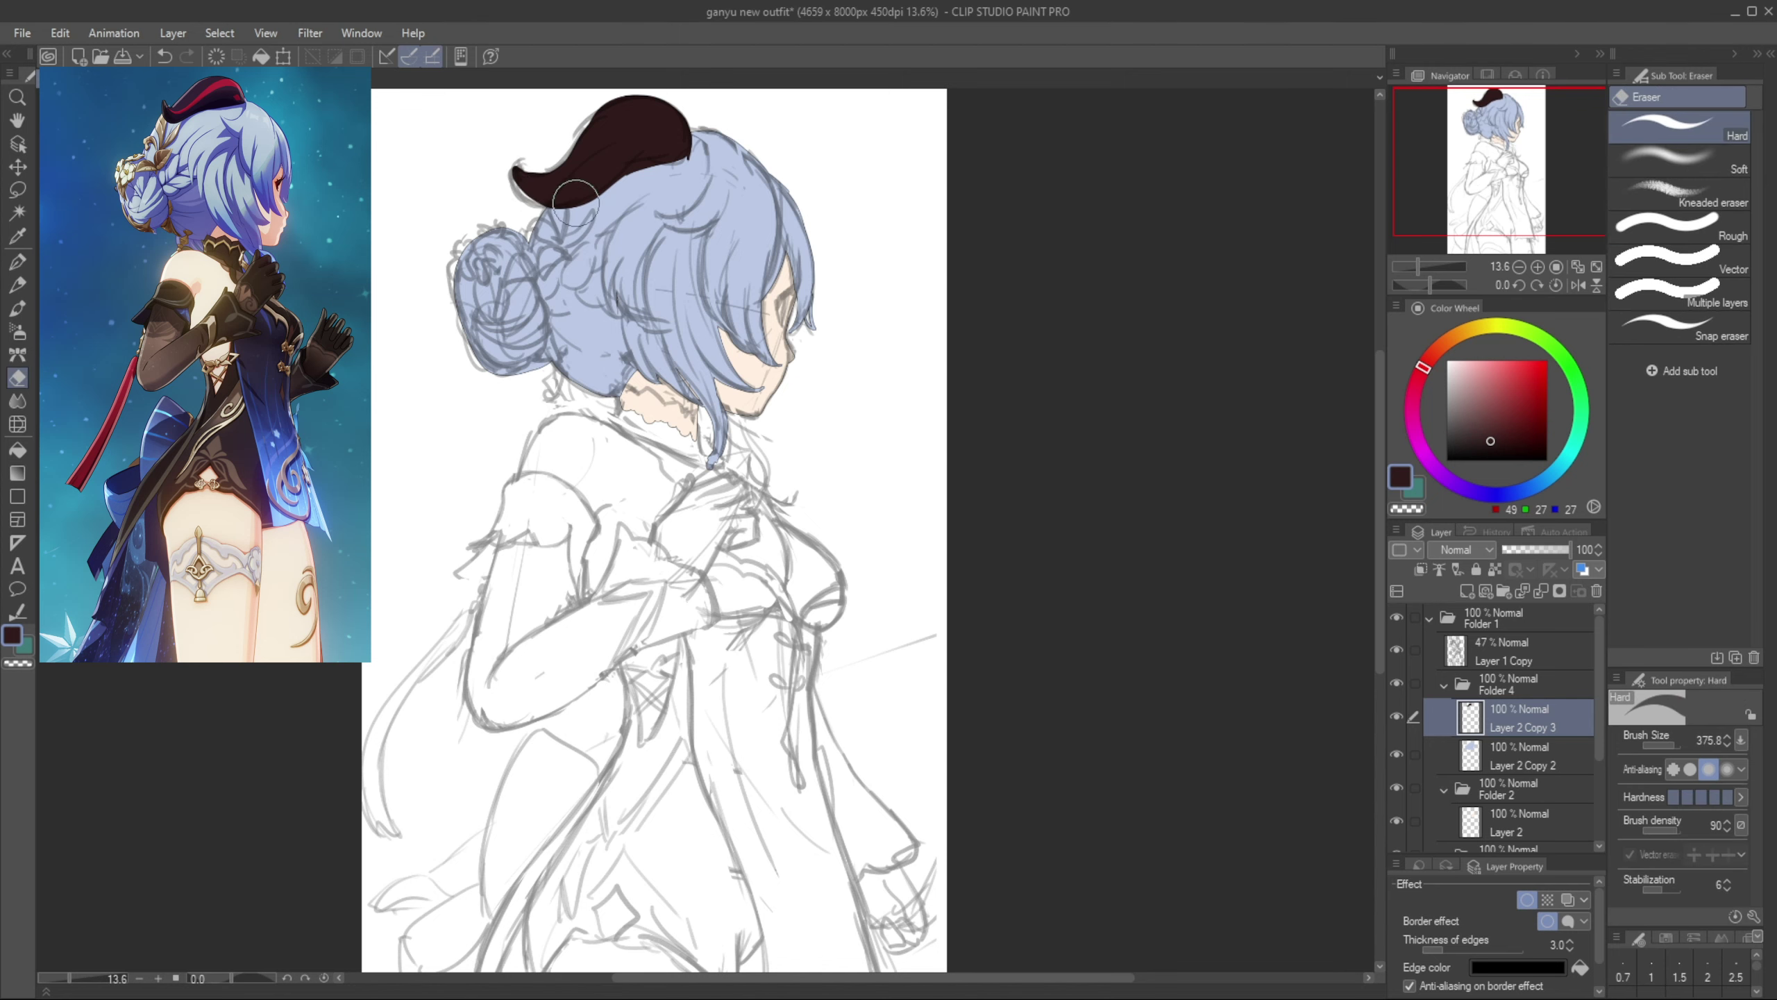
{"action": "key", "text": "p"}
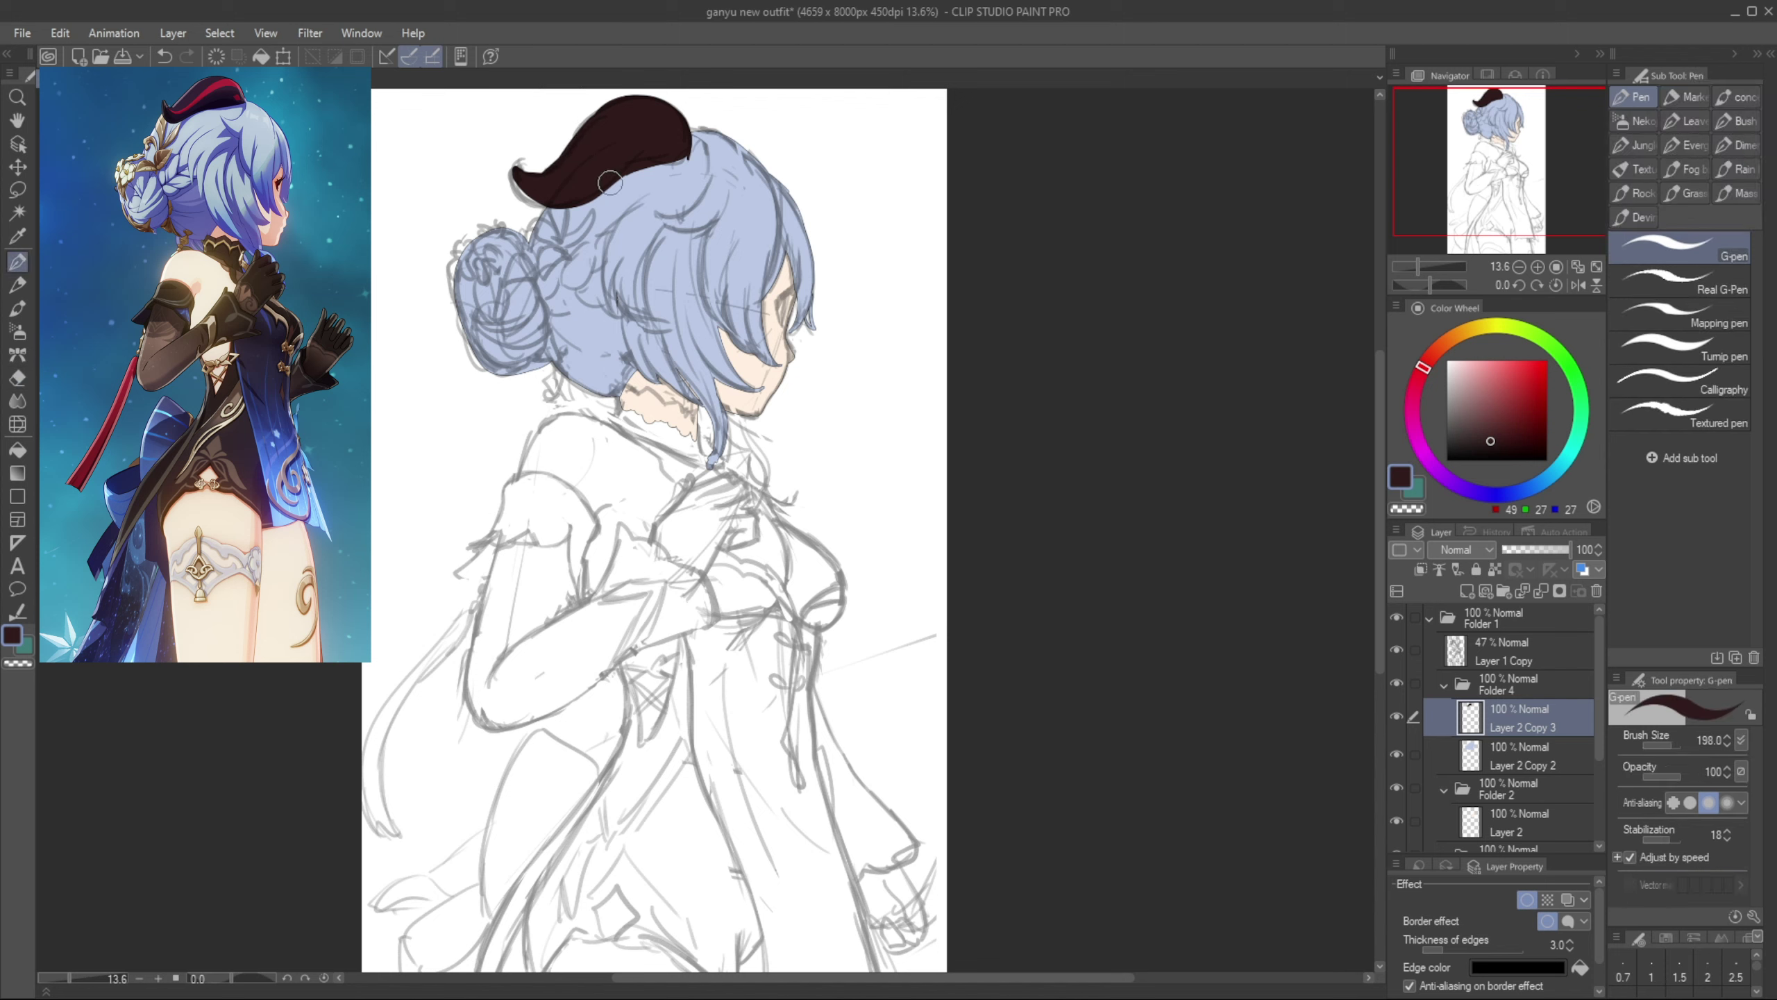
{"action": "left_click_drag", "start_coordinate": [609, 183], "coordinate": [677, 161]}
Paint a red stripe (164, 56, 56) along the horn and a small red patch near its base
{"action": "left_click", "coordinate": [1513, 396]}
{"action": "mouse_move", "coordinate": [531, 179]}
{"action": "left_mouse_down"}
{"action": "mouse_move", "coordinate": [676, 124]}
{"action": "mouse_move", "coordinate": [633, 142]}
{"action": "left_mouse_up"}
{"action": "key", "text": "ctrl+z"}
{"action": "key", "text": "bracketright"}
{"action": "mouse_move", "coordinate": [632, 144]}
{"action": "left_mouse_down"}
{"action": "mouse_move", "coordinate": [675, 119]}
{"action": "mouse_move", "coordinate": [690, 152]}
{"action": "mouse_move", "coordinate": [674, 152]}
{"action": "left_mouse_up"}
{"action": "key", "text": "ctrl+z"}
{"action": "key", "text": "bracketleft"}
{"action": "key", "text": "ctrl+z"}
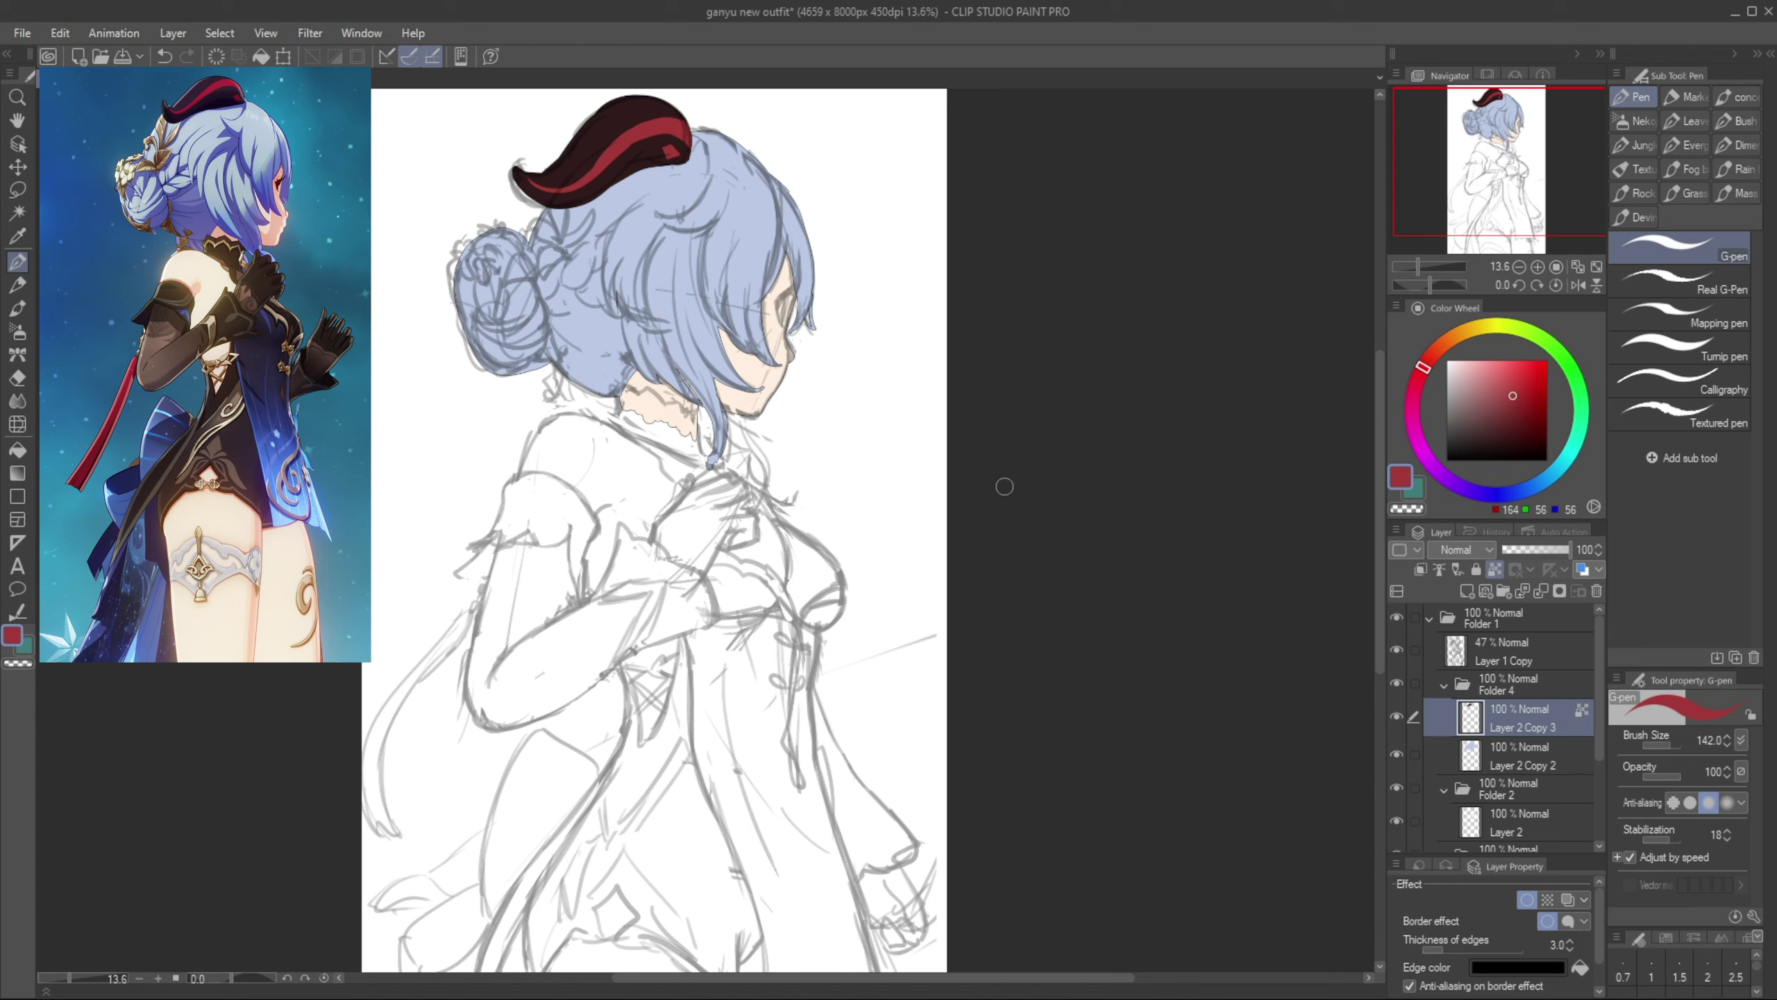
Sample the pale blue on the hair layer and touch up the side hair fill
{"action": "left_click", "coordinate": [1523, 756]}
{"action": "left_click", "coordinate": [613, 312], "text": "alt"}
{"action": "left_click_drag", "start_coordinate": [617, 307], "coordinate": [620, 279]}
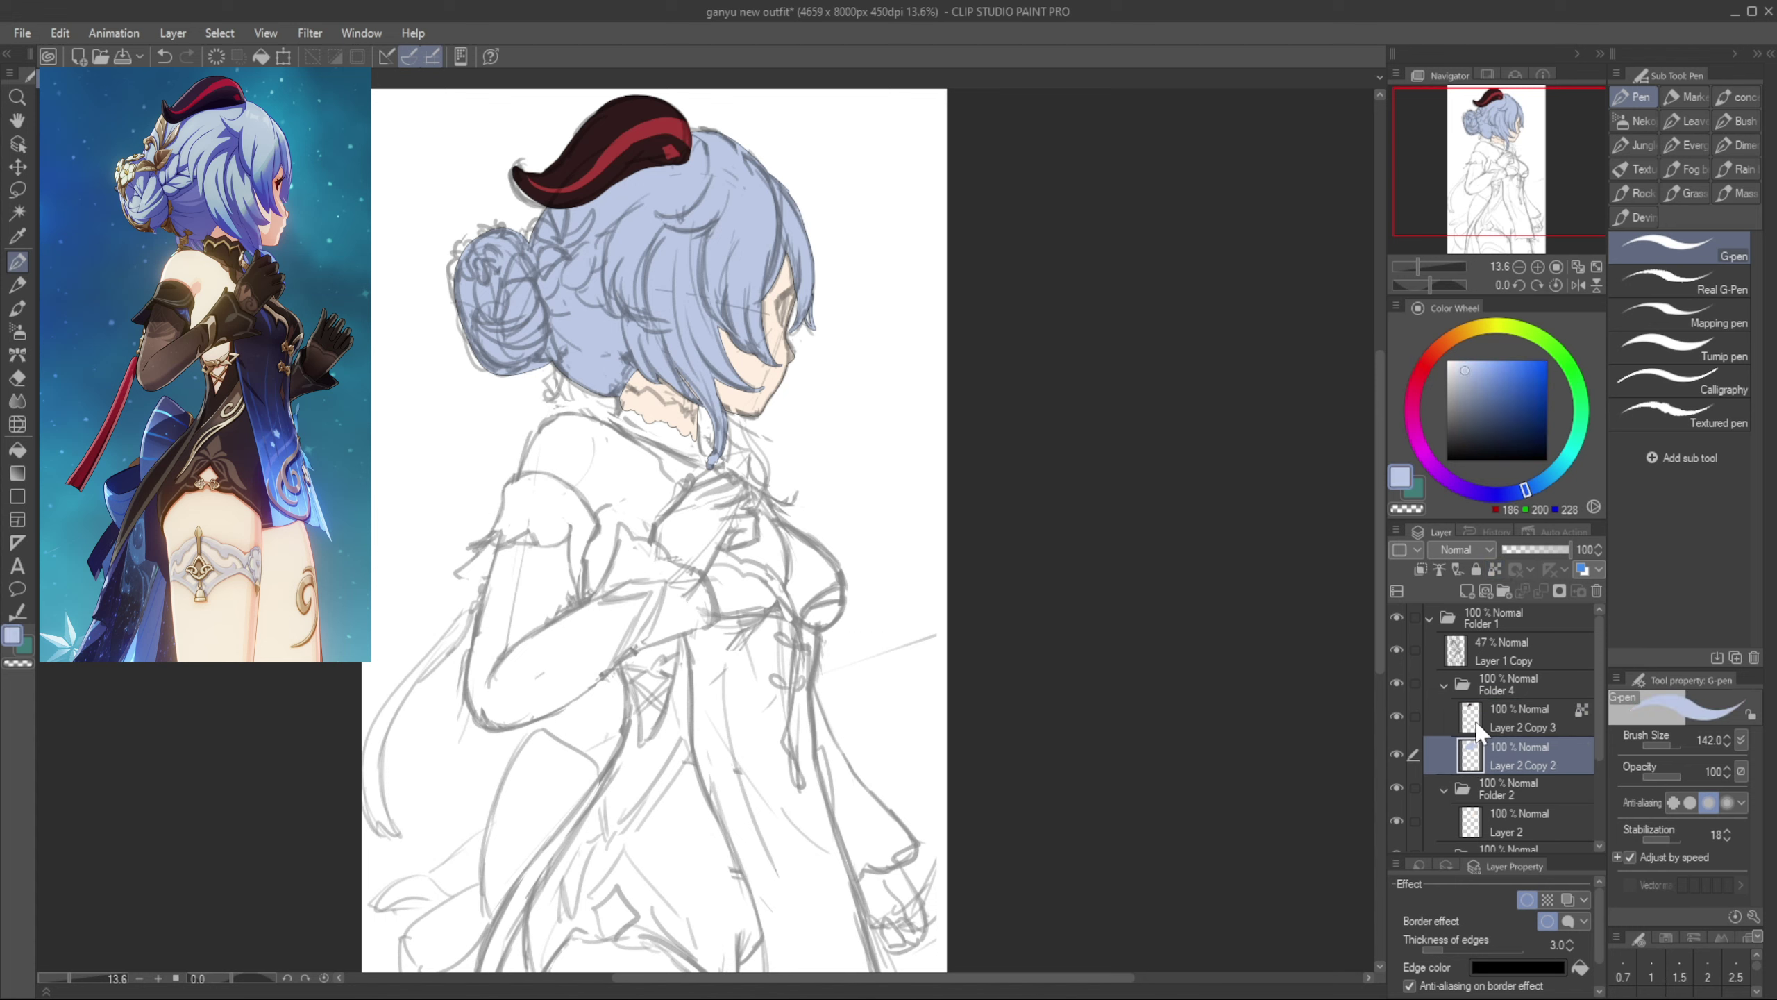
Create a layer between the horn and hair fills and paint the bun's leaf ornaments in golden brown (180, 139, 91)
{"action": "left_click", "coordinate": [1474, 584]}
{"action": "left_click", "coordinate": [1456, 335]}
{"action": "left_click_drag", "start_coordinate": [1489, 379], "coordinate": [1496, 390]}
{"action": "key", "text": "bracketright"}
{"action": "key", "text": "bracketright"}
{"action": "key", "text": "bracketright"}
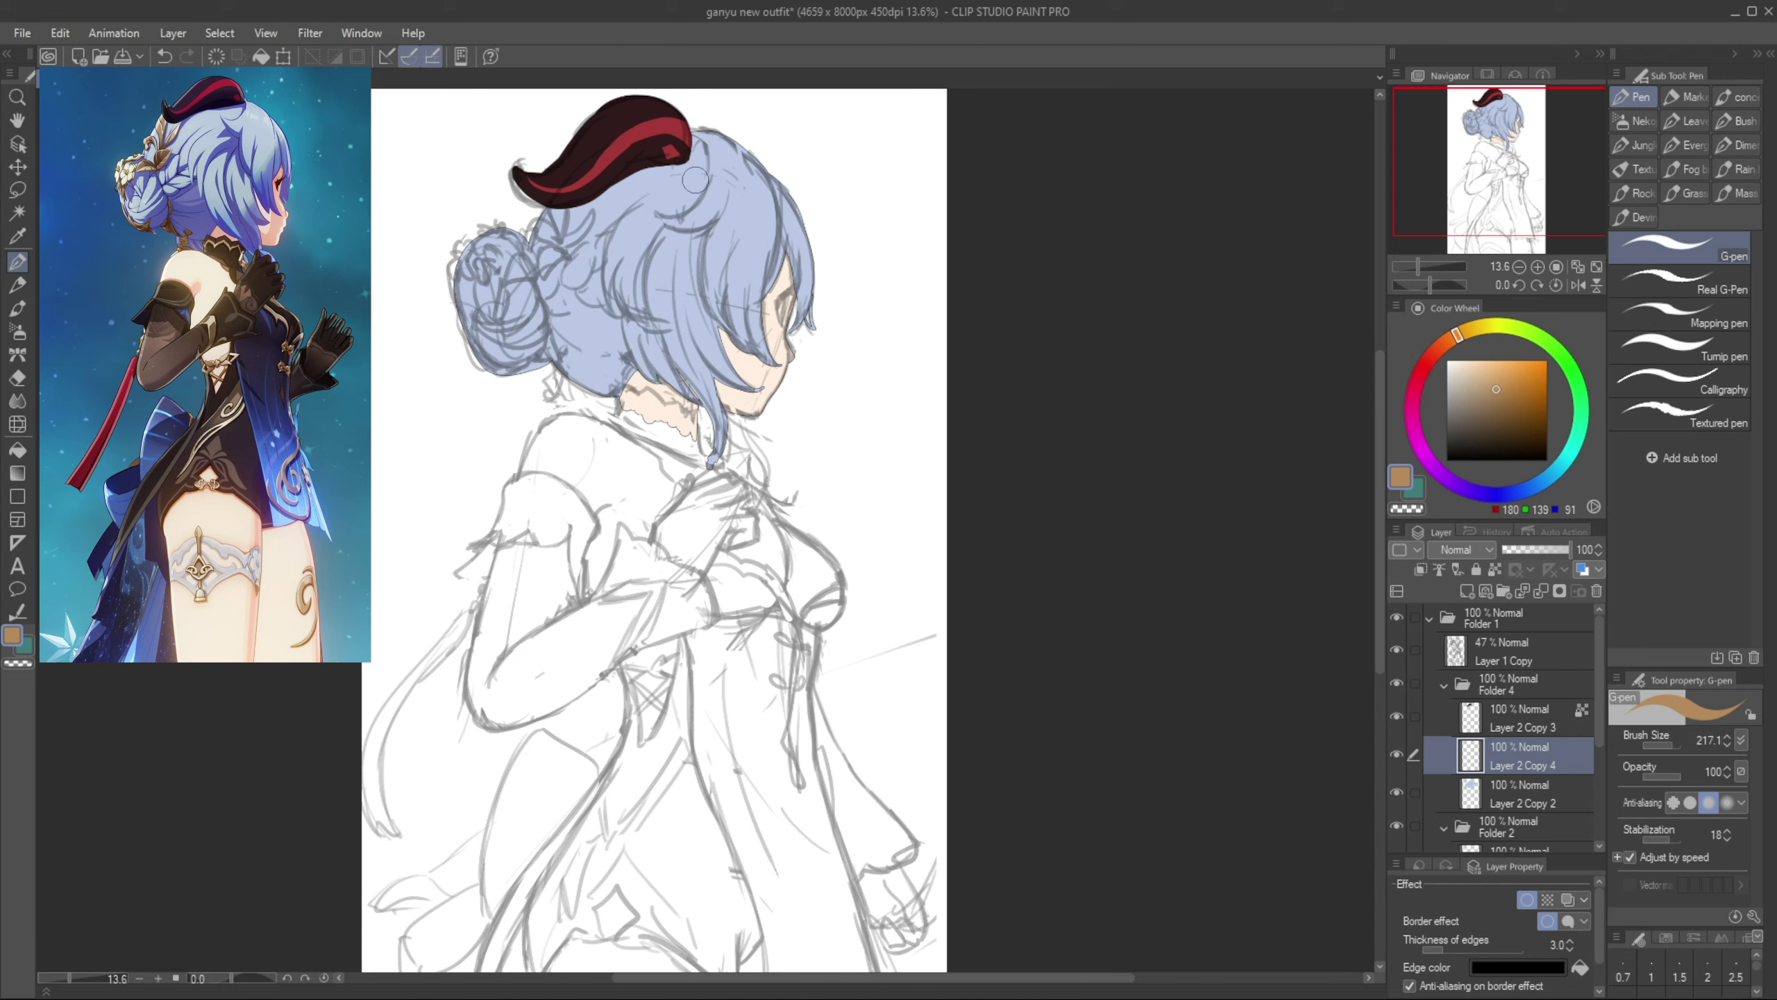
{"action": "key", "text": "bracketright"}
{"action": "key", "text": "bracketright"}
{"action": "key", "text": "bracketright"}
{"action": "mouse_move", "coordinate": [504, 286]}
{"action": "left_mouse_down"}
{"action": "mouse_move", "coordinate": [568, 253]}
{"action": "mouse_move", "coordinate": [542, 210]}
{"action": "mouse_move", "coordinate": [581, 235]}
{"action": "mouse_move", "coordinate": [567, 252]}
{"action": "mouse_move", "coordinate": [601, 210]}
{"action": "mouse_move", "coordinate": [491, 231]}
{"action": "mouse_move", "coordinate": [505, 224]}
{"action": "mouse_move", "coordinate": [456, 273]}
{"action": "mouse_move", "coordinate": [487, 268]}
{"action": "mouse_move", "coordinate": [455, 288]}
{"action": "mouse_move", "coordinate": [493, 370]}
{"action": "mouse_move", "coordinate": [530, 377]}
{"action": "mouse_move", "coordinate": [554, 317]}
{"action": "mouse_move", "coordinate": [560, 379]}
{"action": "mouse_move", "coordinate": [575, 371]}
{"action": "left_mouse_up"}
{"action": "key", "text": "ctrl+z"}
{"action": "key", "text": "bracketleft"}
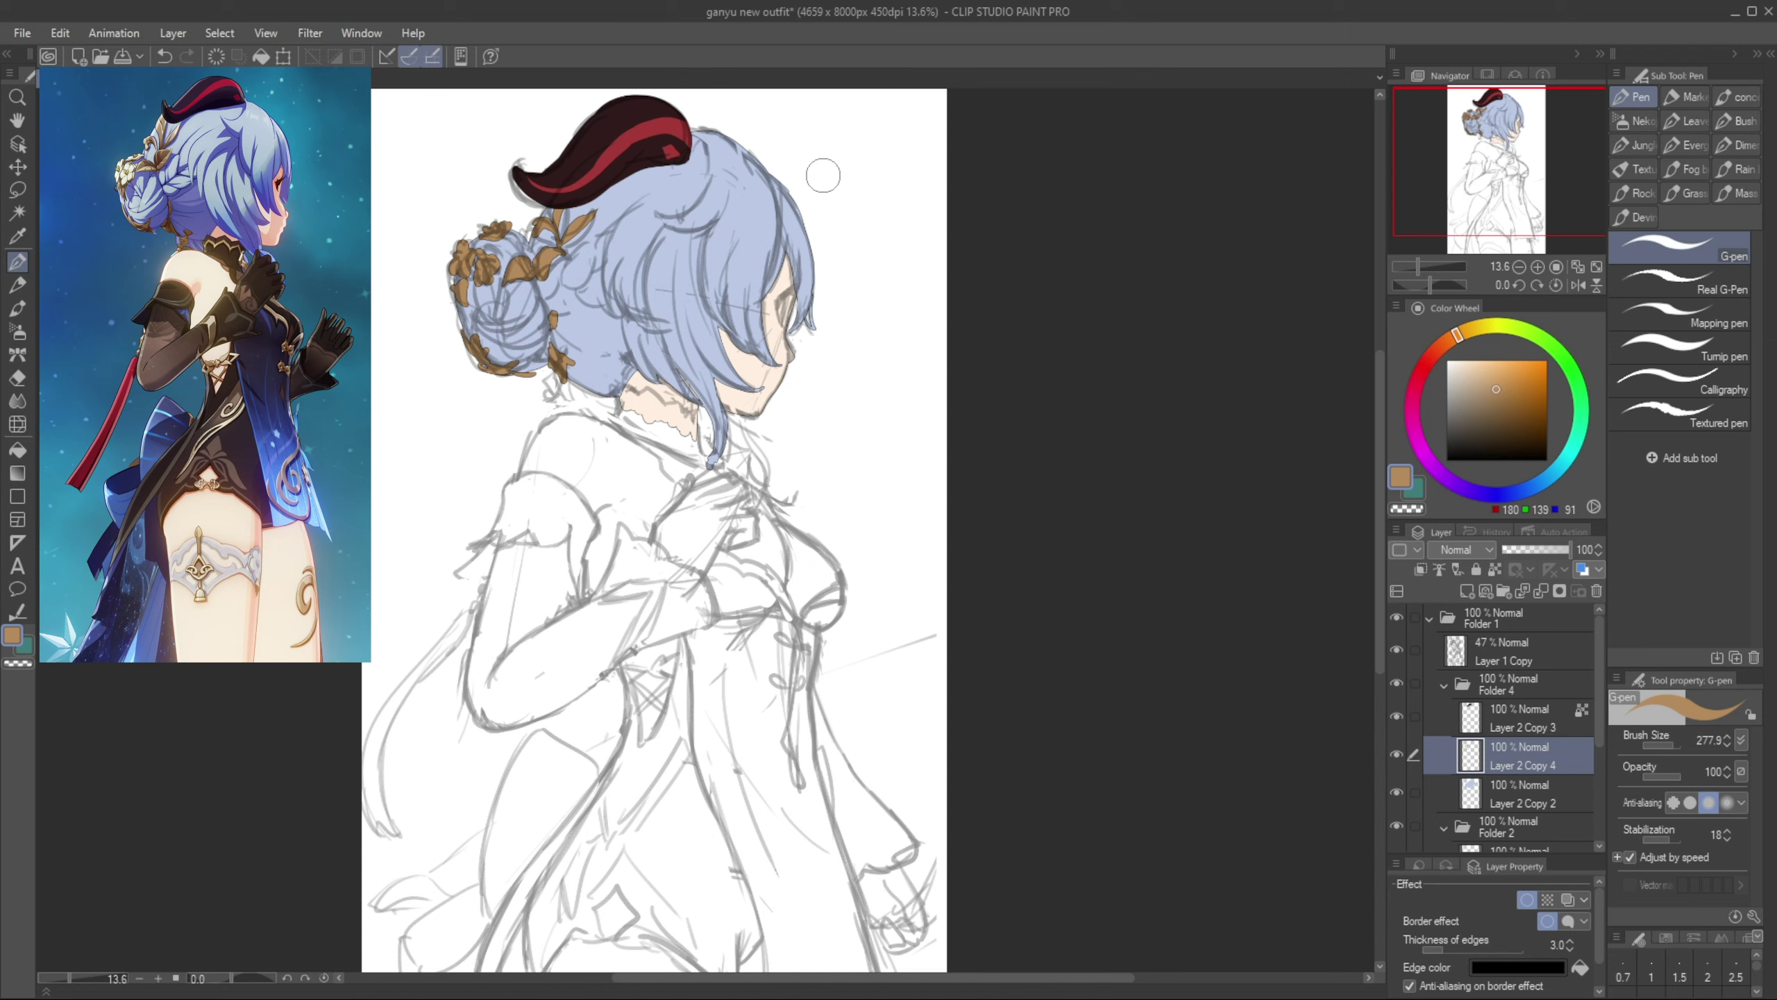
Liquify the hair fill to reshape the lower edge of the bun
{"action": "key", "text": "j"}
{"action": "left_click", "coordinate": [1519, 794]}
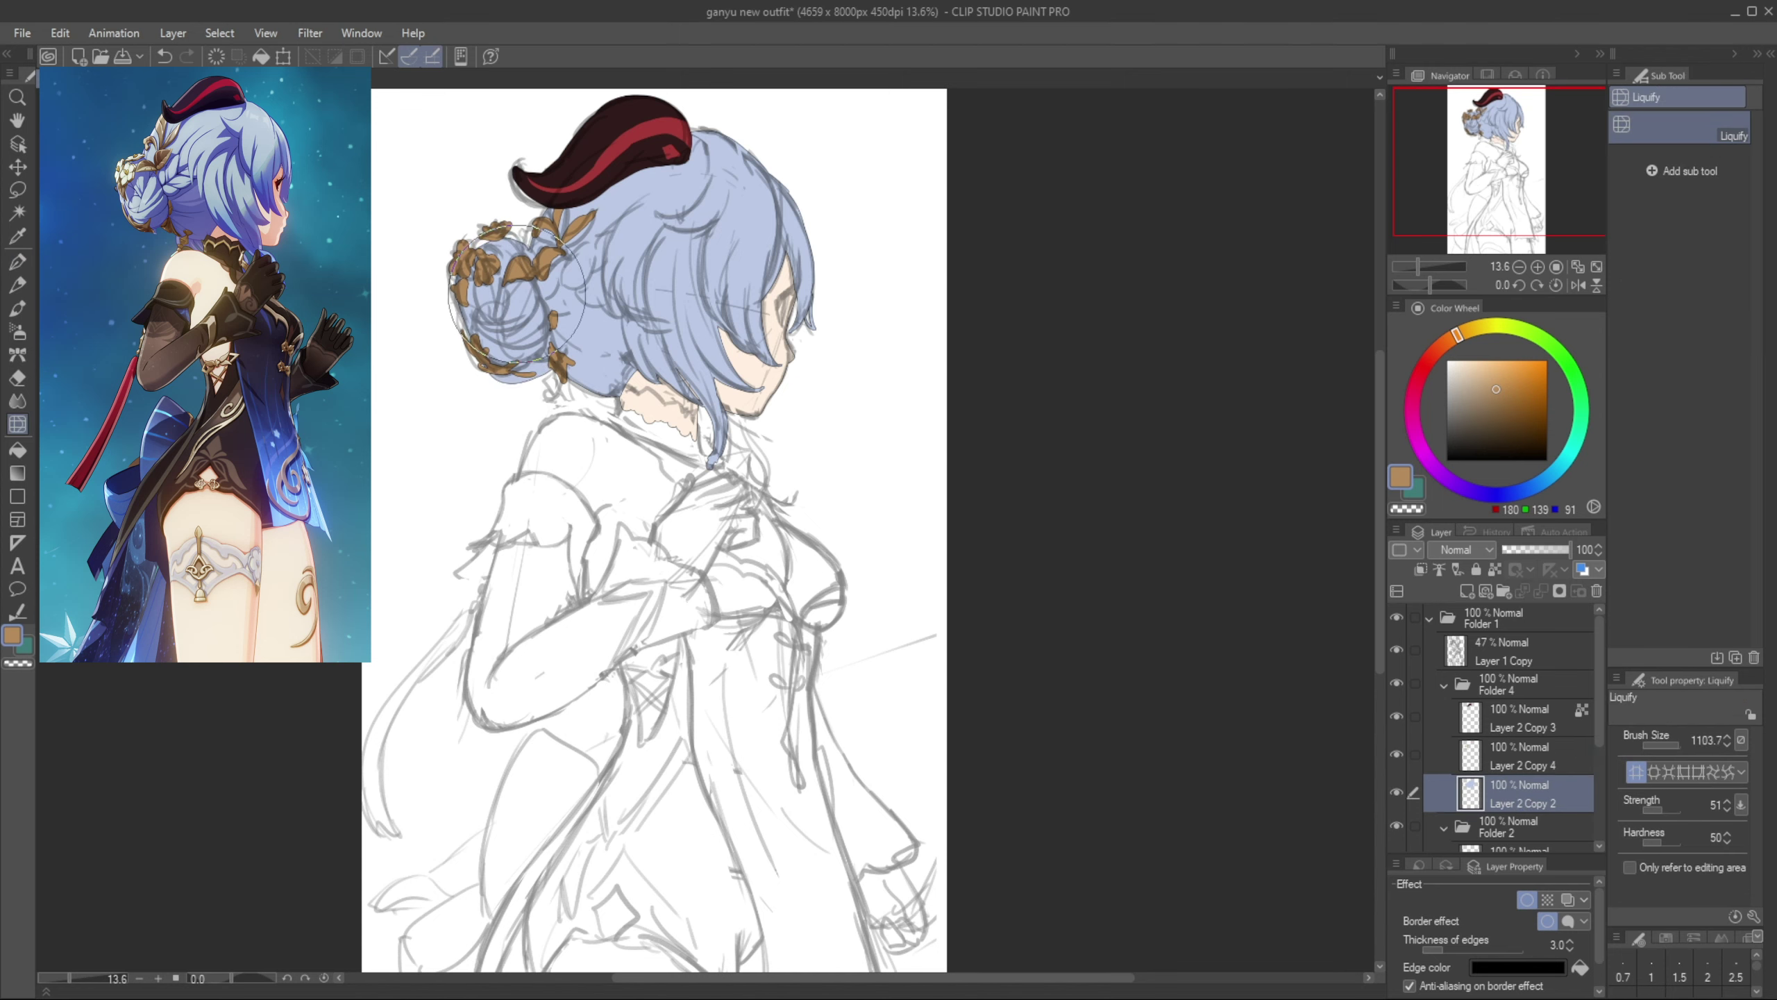
{"action": "key", "text": "["}
{"action": "key", "text": "["}
{"action": "left_click_drag", "start_coordinate": [534, 382], "coordinate": [522, 394]}
Liquify the golden ornaments inward so they fit the bun's contour
{"action": "left_click", "coordinate": [1522, 756]}
{"action": "key", "text": "]"}
{"action": "key", "text": "]"}
{"action": "left_click_drag", "start_coordinate": [553, 228], "coordinate": [561, 238]}
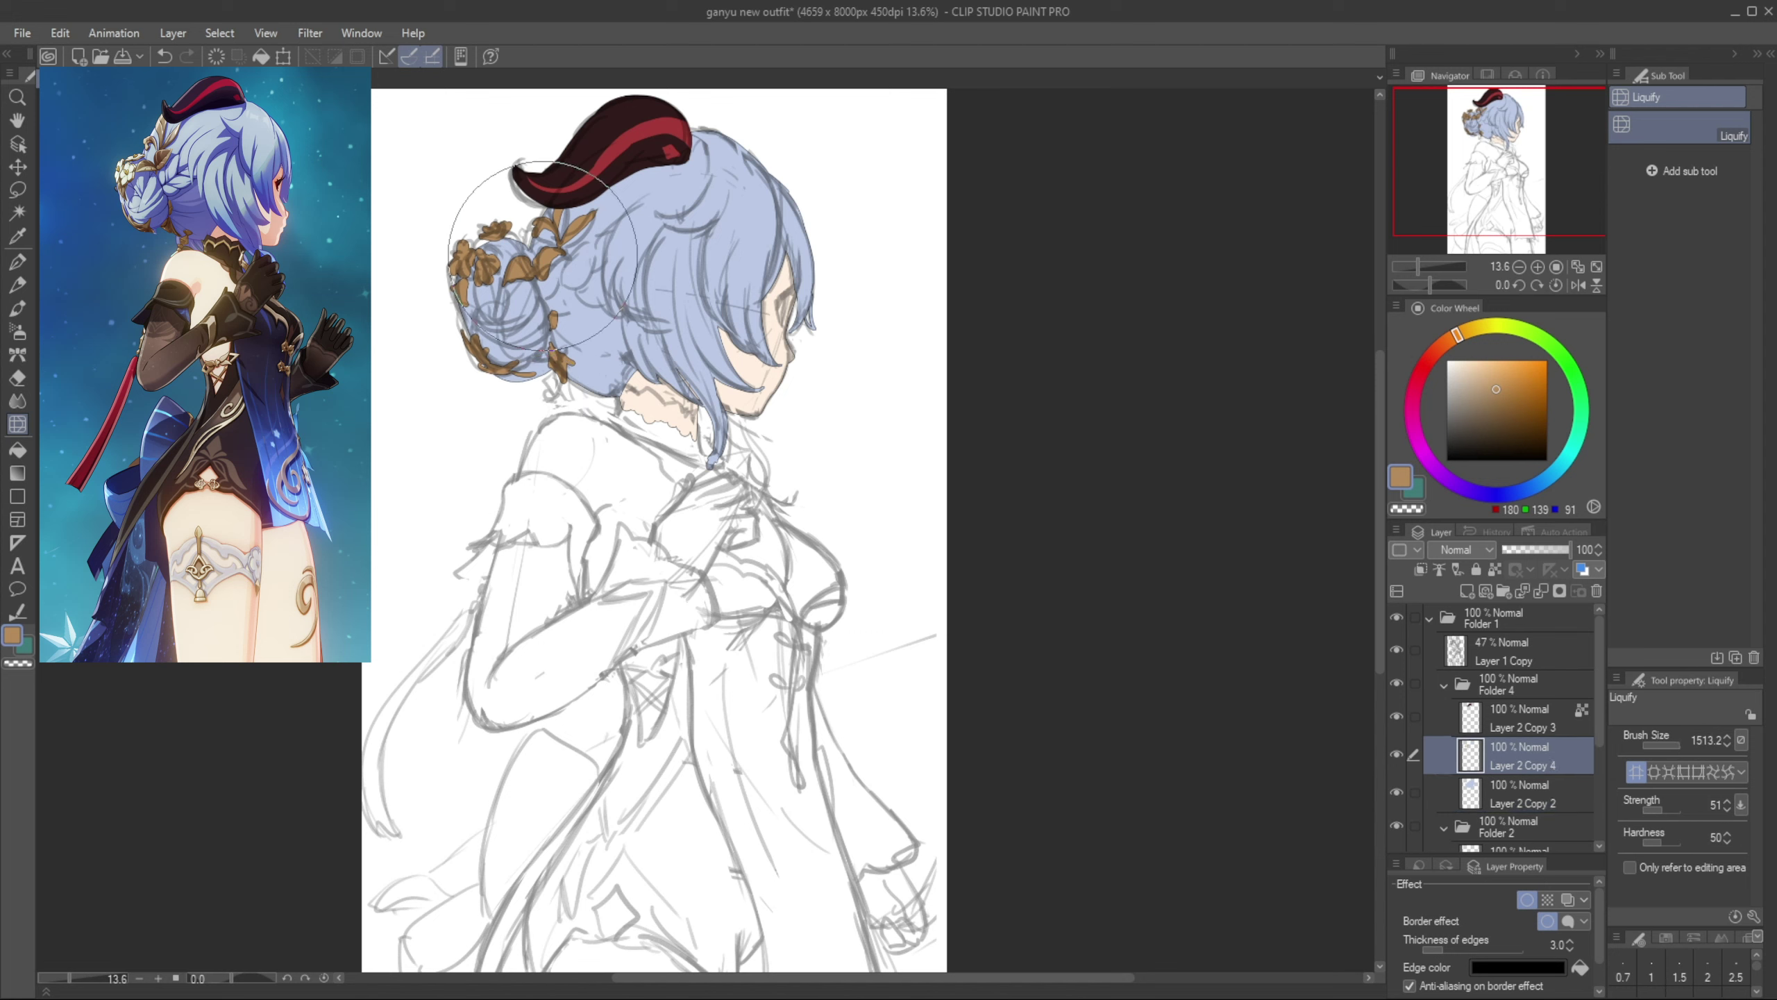
{"action": "left_click_drag", "start_coordinate": [476, 355], "coordinate": [486, 359]}
{"action": "left_click_drag", "start_coordinate": [486, 237], "coordinate": [490, 247]}
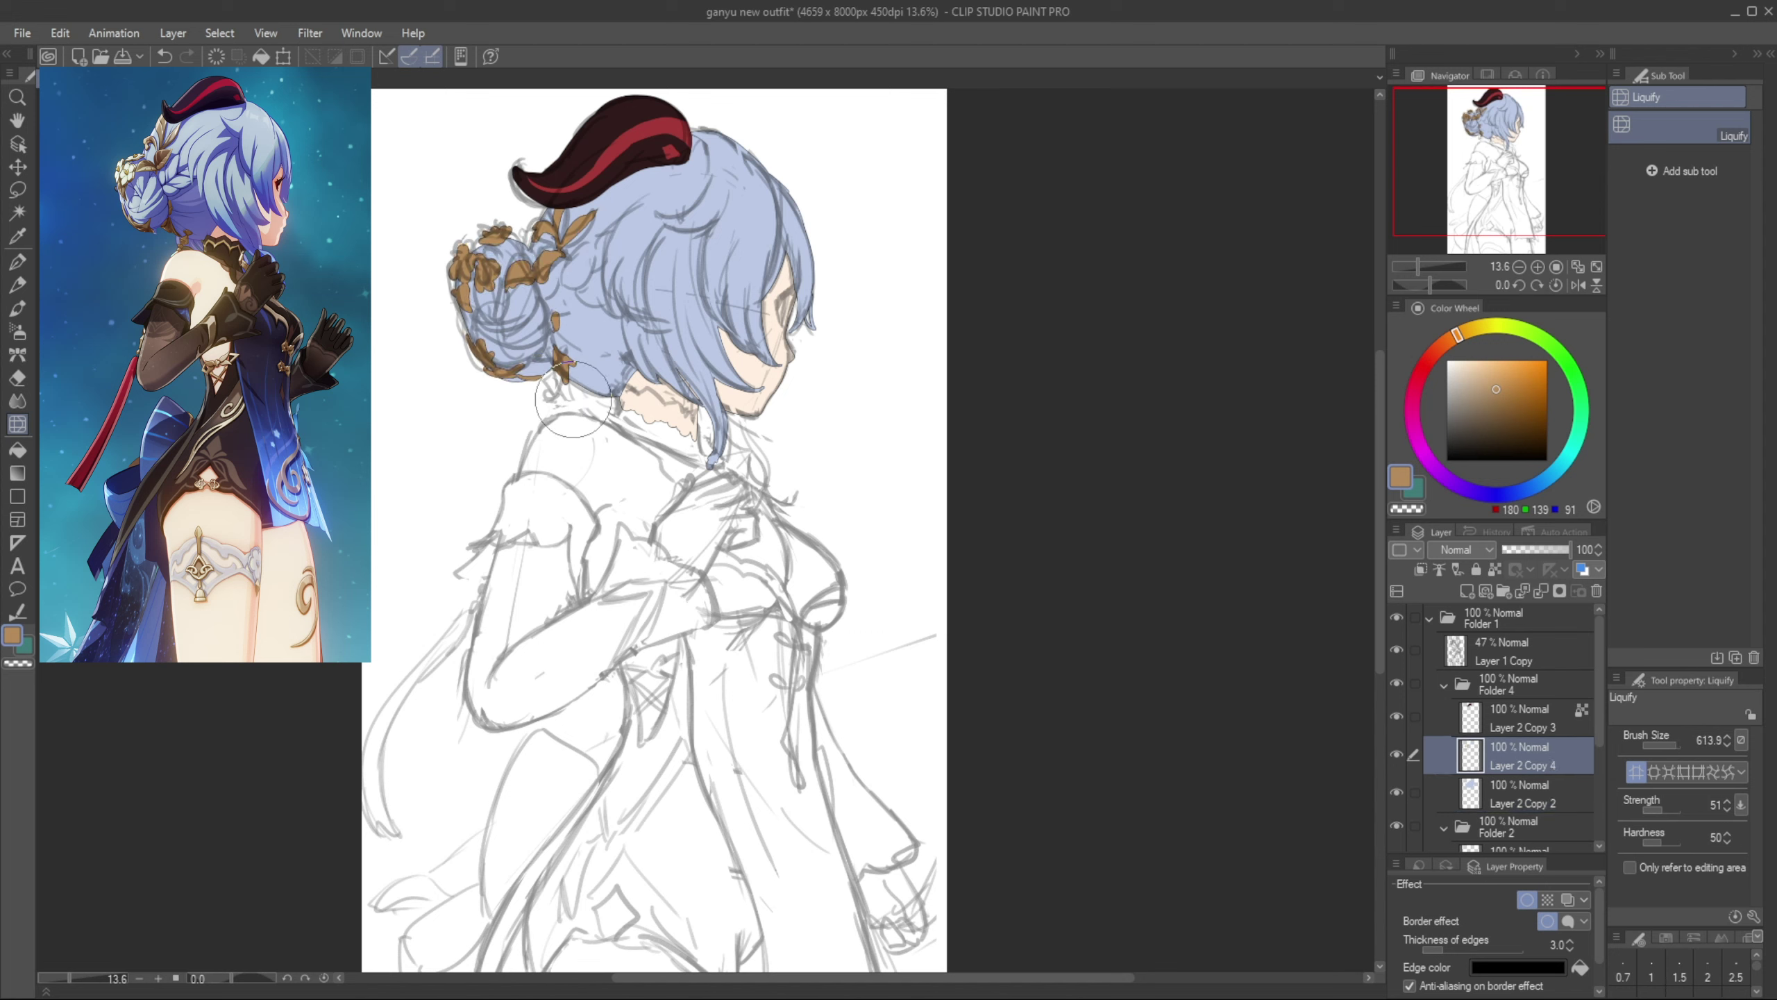
{"action": "key", "text": "p"}
{"action": "key", "text": "j"}
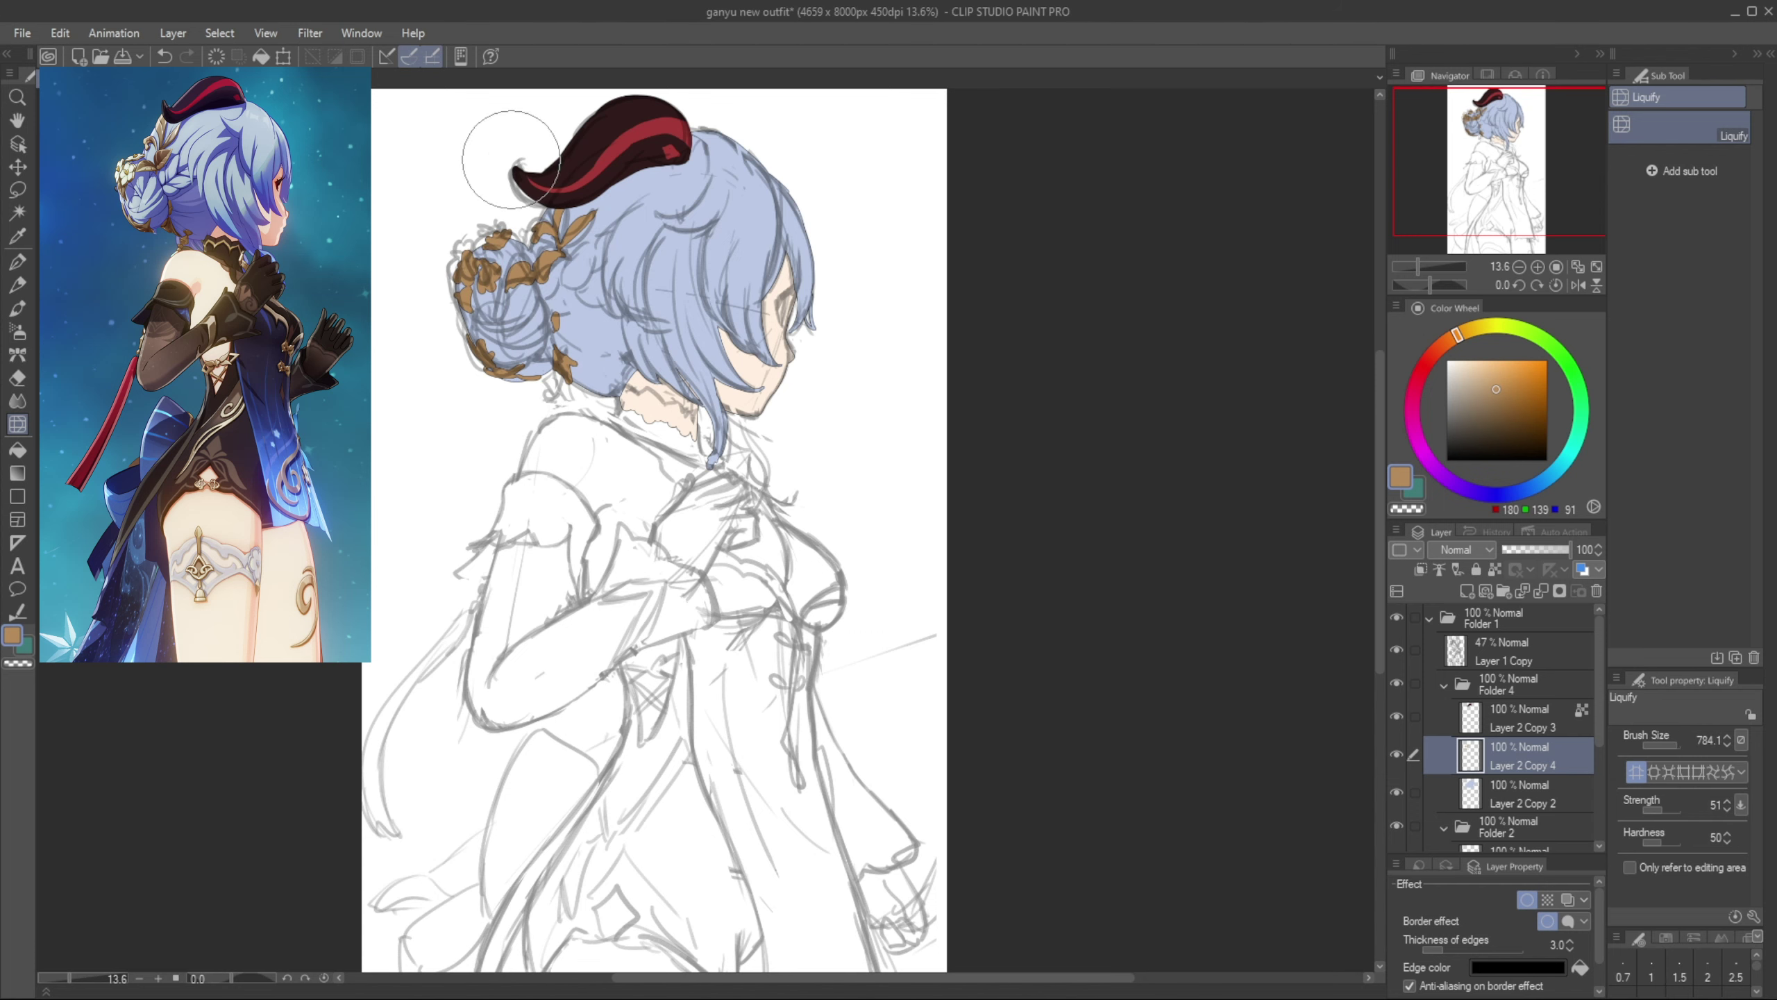
{"action": "key", "text": "p"}
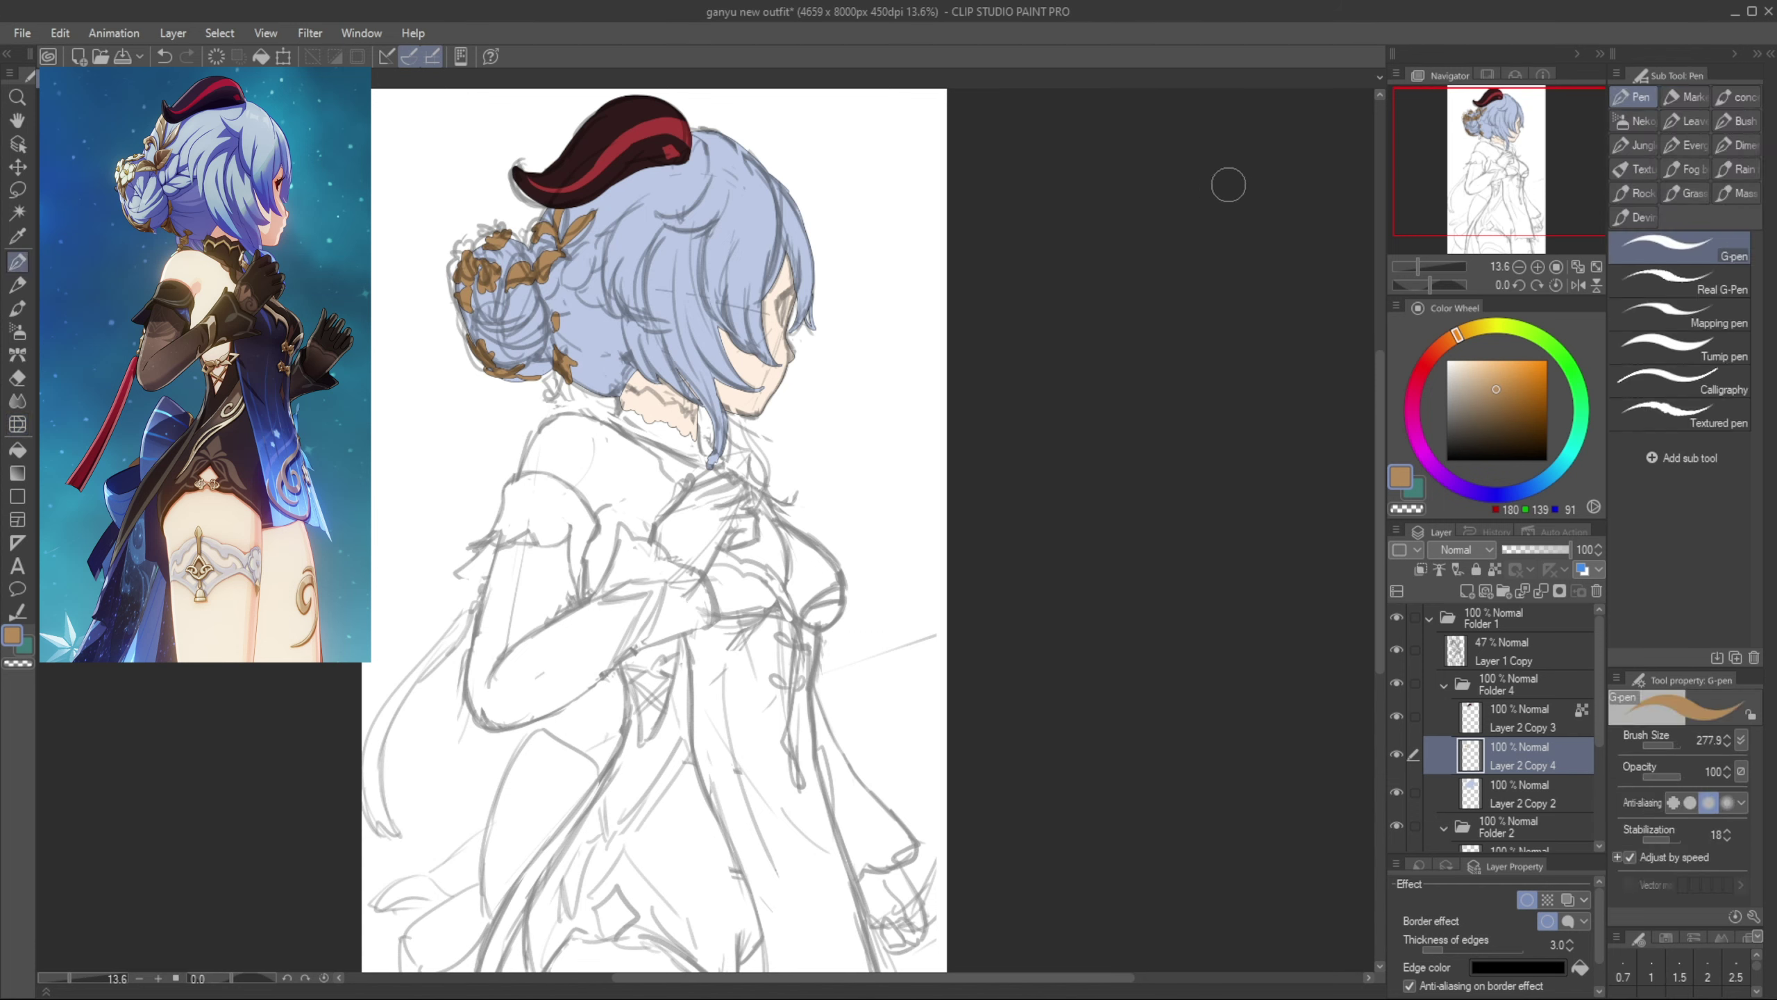
Add a new layer in the neck's folder and choose a near-black brown (46, 42, 36)
{"action": "left_click", "coordinate": [664, 413], "text": "ctrl+shift"}
{"action": "left_click", "coordinate": [1468, 591]}
{"action": "key", "text": "["}
{"action": "left_click", "coordinate": [1469, 425]}
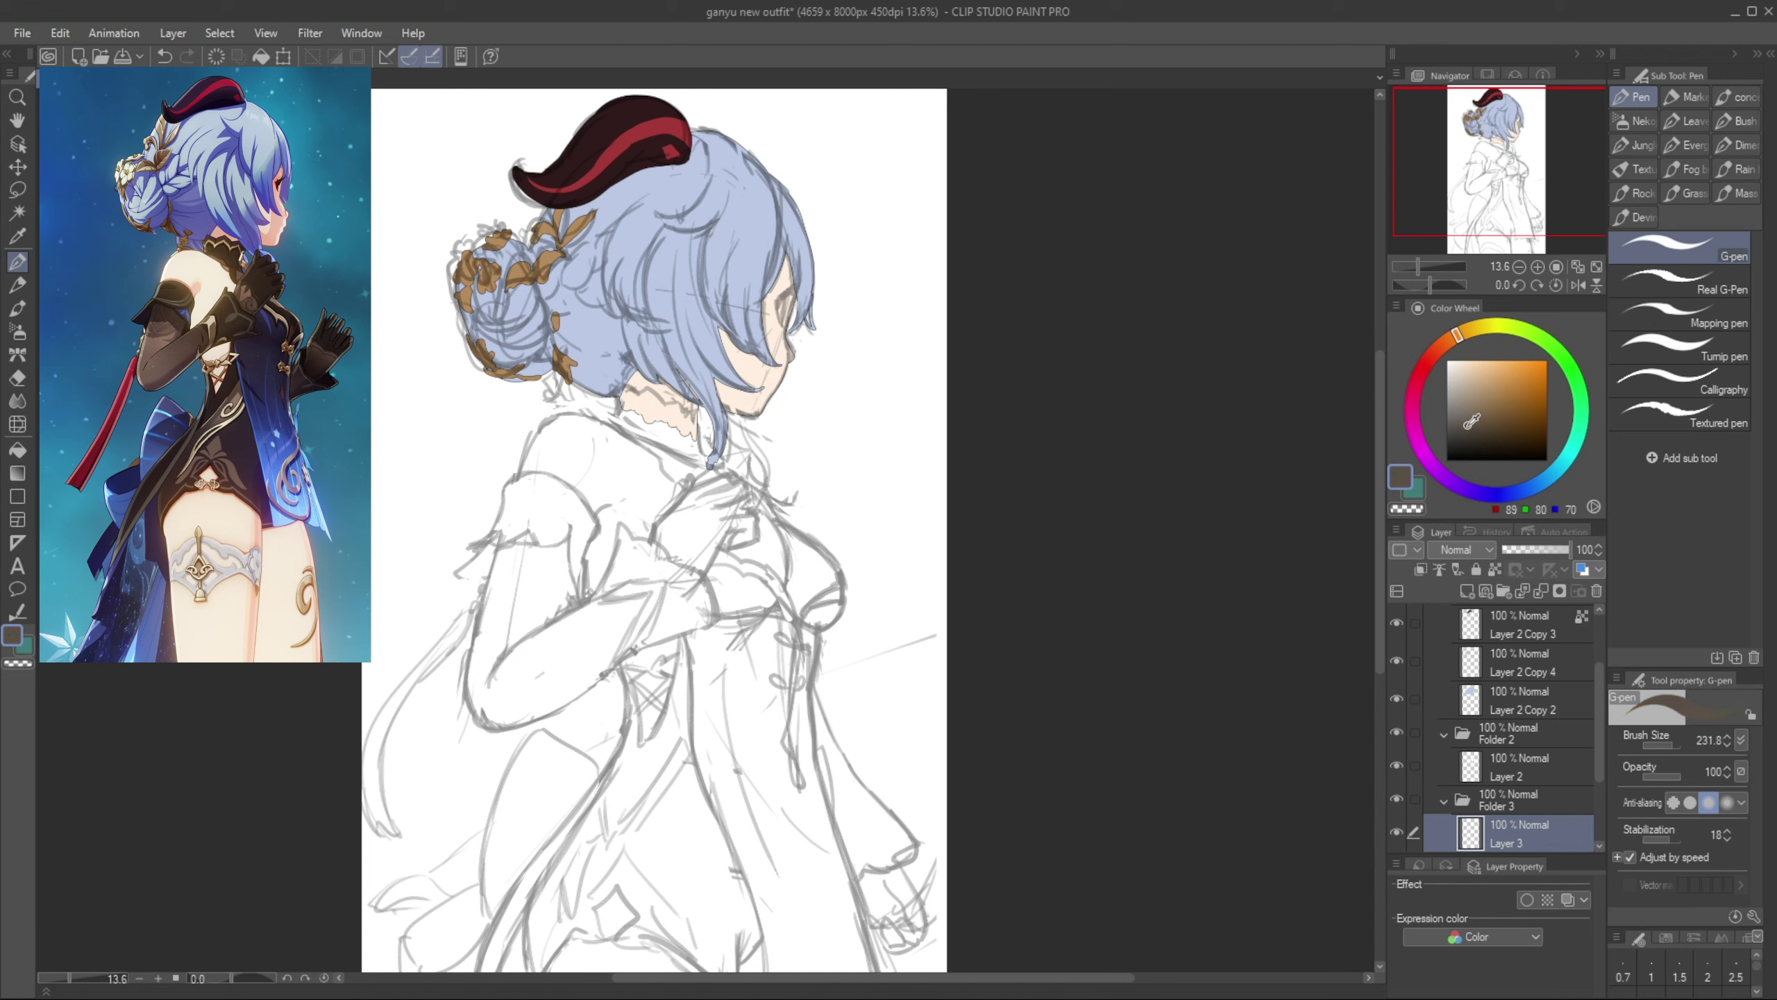
{"action": "left_click_drag", "start_coordinate": [1472, 421], "coordinate": [1479, 432]}
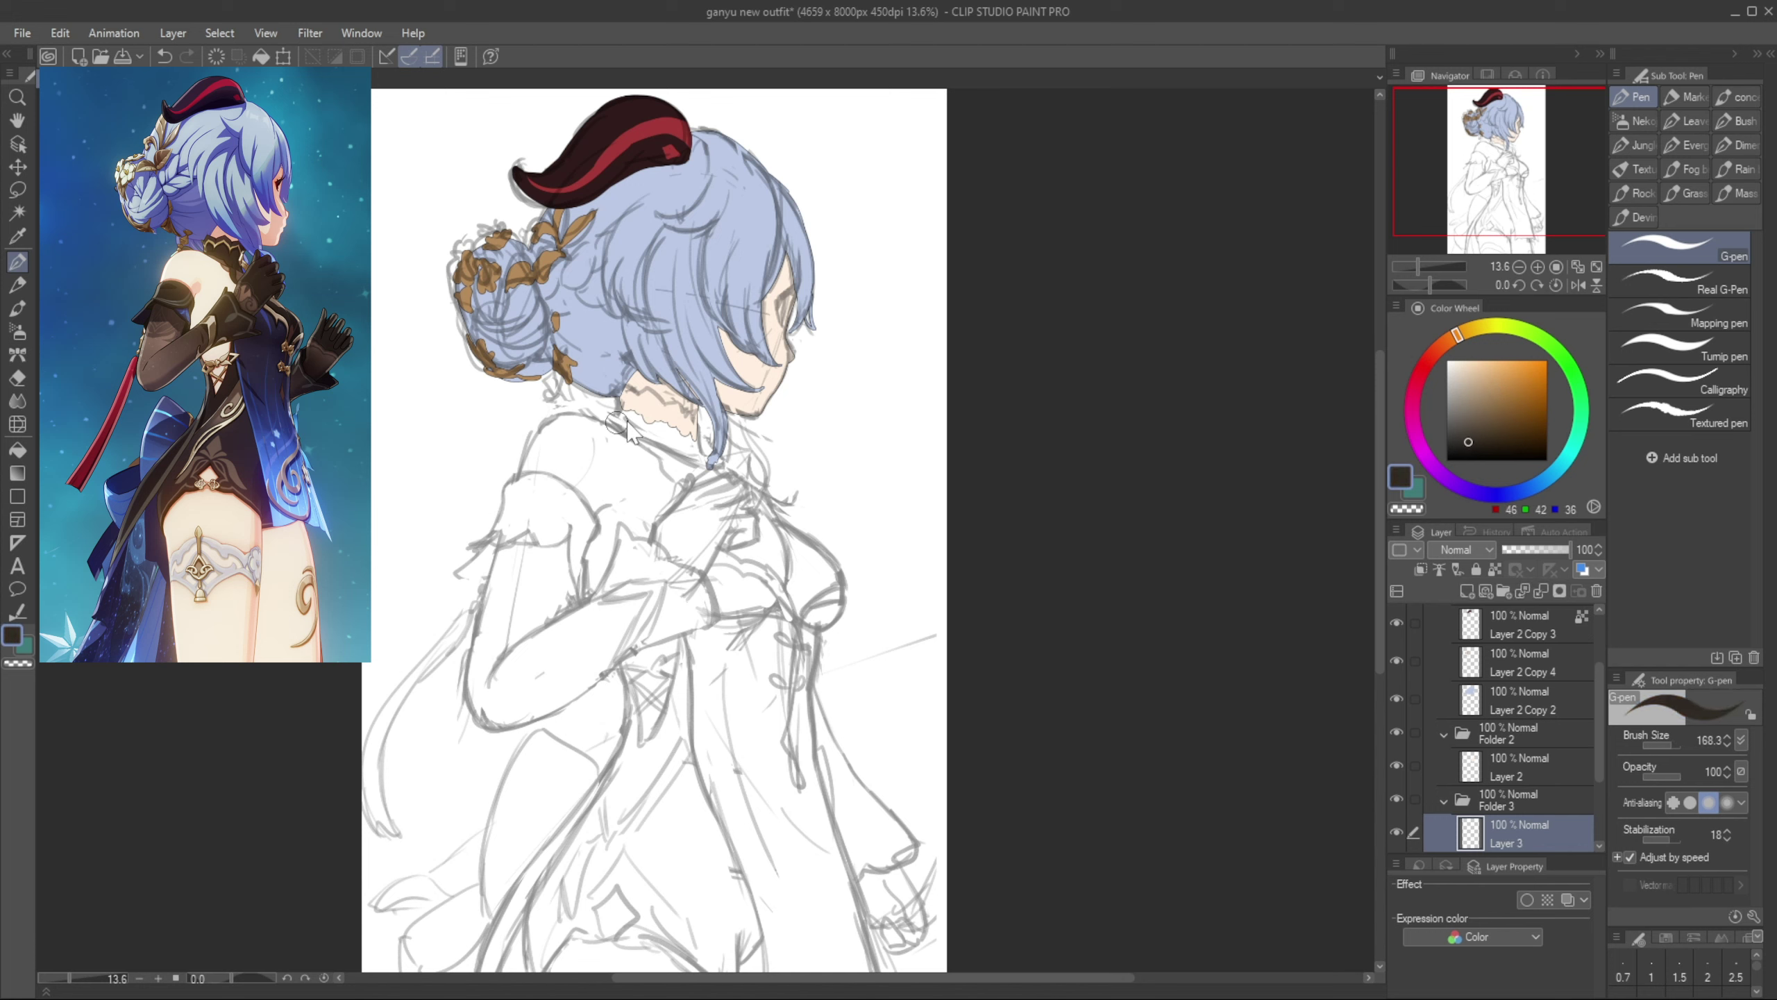
Give the new layer a black border effect of thickness 3.0 and begin the dark collar at the nape
{"action": "left_click", "coordinate": [1527, 899]}
{"action": "left_click", "coordinate": [1517, 967]}
{"action": "left_click", "coordinate": [756, 801]}
{"action": "left_click", "coordinate": [1190, 524]}
{"action": "key", "text": "["}
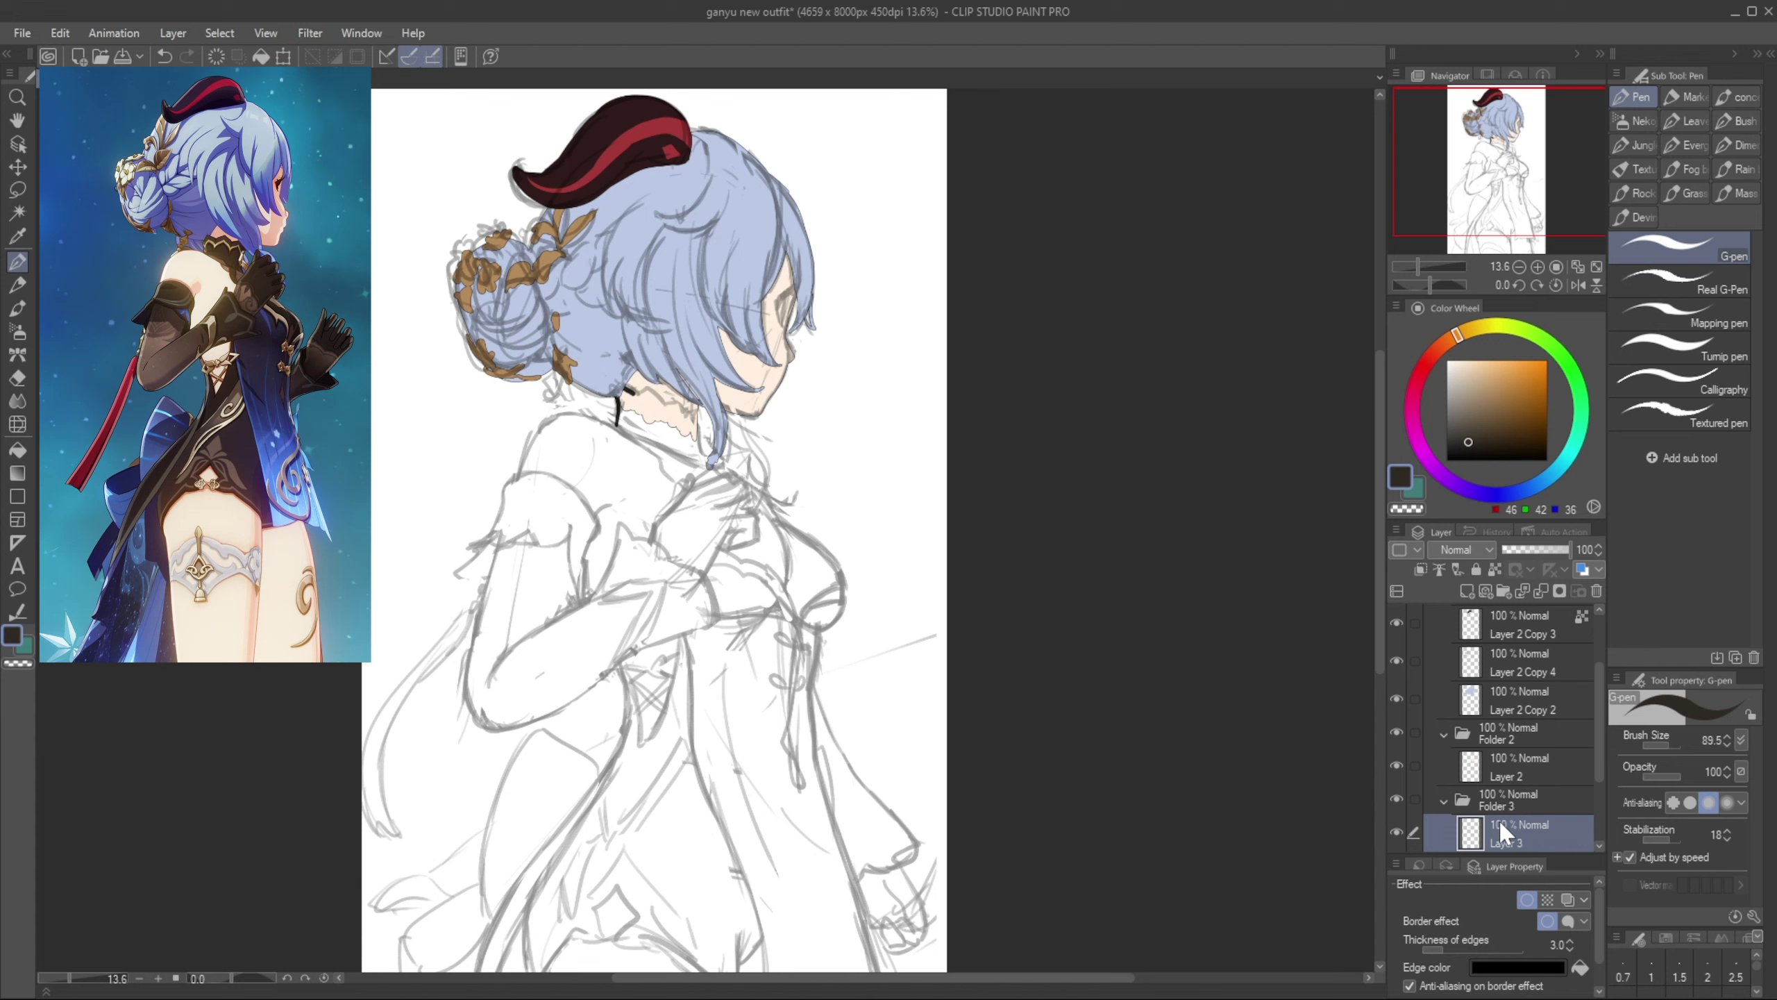
{"action": "left_click_drag", "start_coordinate": [1497, 799], "coordinate": [1512, 645]}
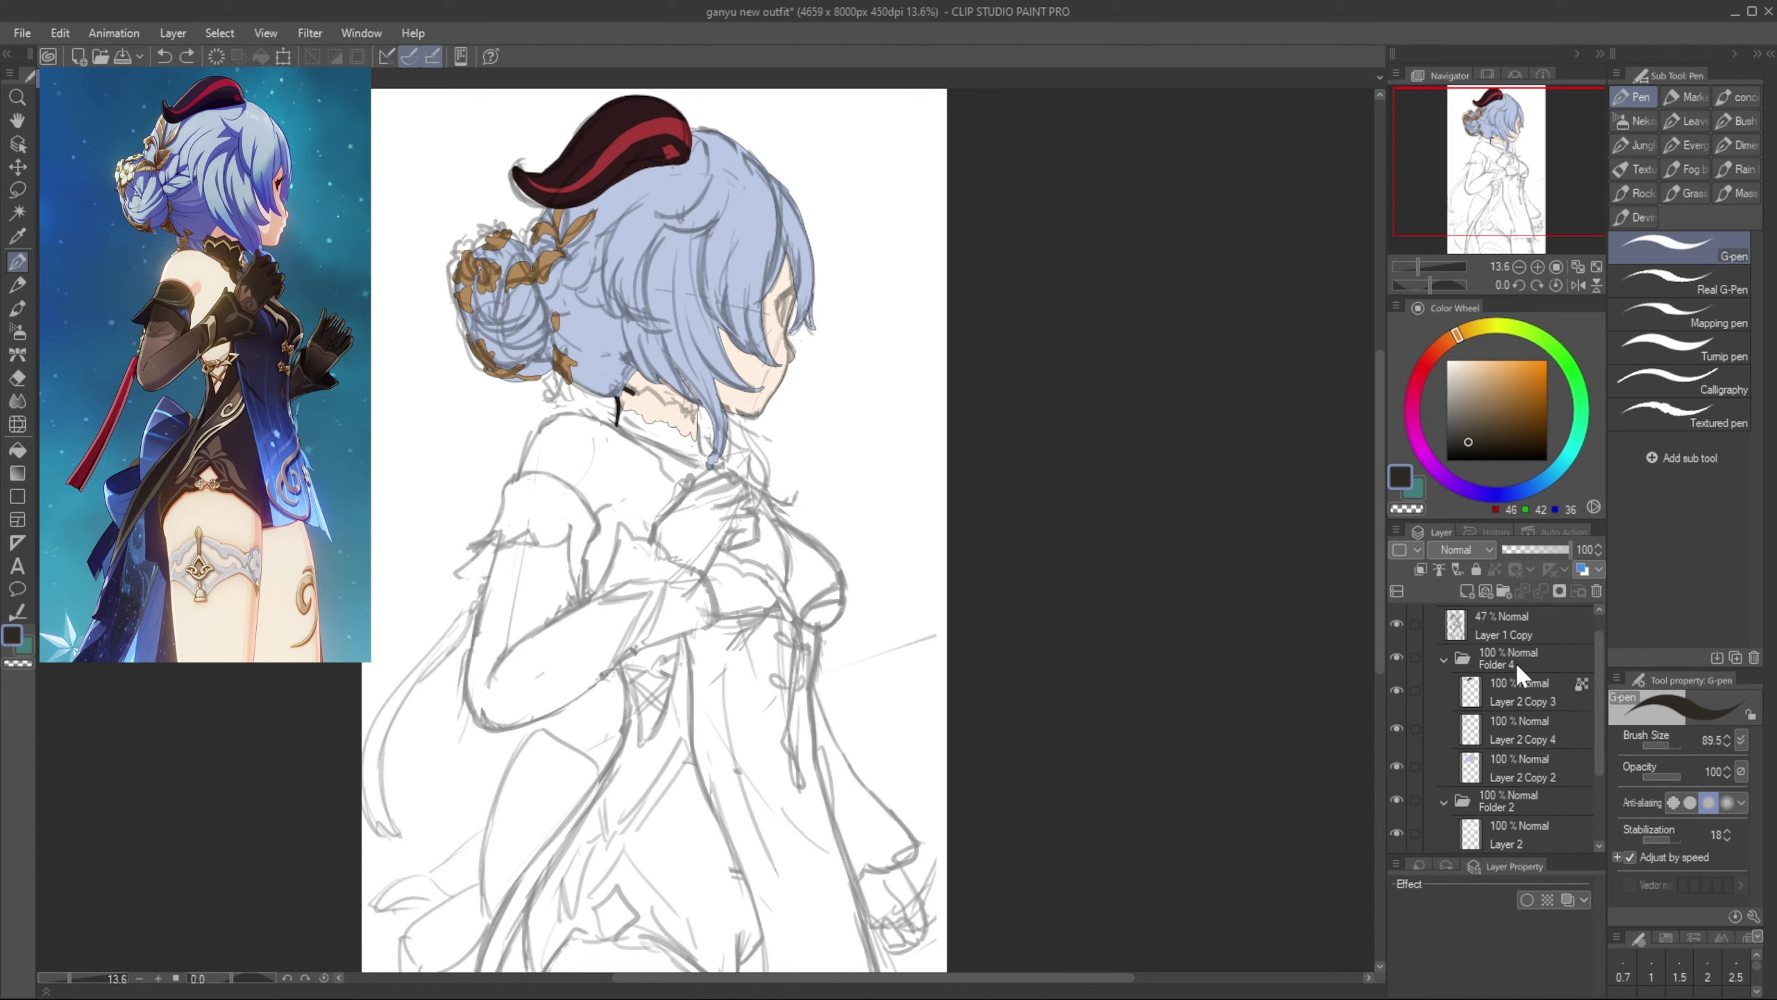
{"action": "scroll", "coordinate": [1511, 735], "scroll_direction": "down", "scroll_amount": 2}
{"action": "left_click", "coordinate": [1498, 779]}
{"action": "left_click_drag", "start_coordinate": [1501, 839], "coordinate": [1557, 668]}
{"action": "key", "text": "ctrl+g"}
{"action": "left_click", "coordinate": [1515, 686]}
{"action": "left_click", "coordinate": [1393, 684]}
{"action": "left_click", "coordinate": [1394, 683]}
{"action": "key", "text": "ctrl+z"}
{"action": "key", "text": "ctrl+z"}
{"action": "key", "text": "ctrl+z"}
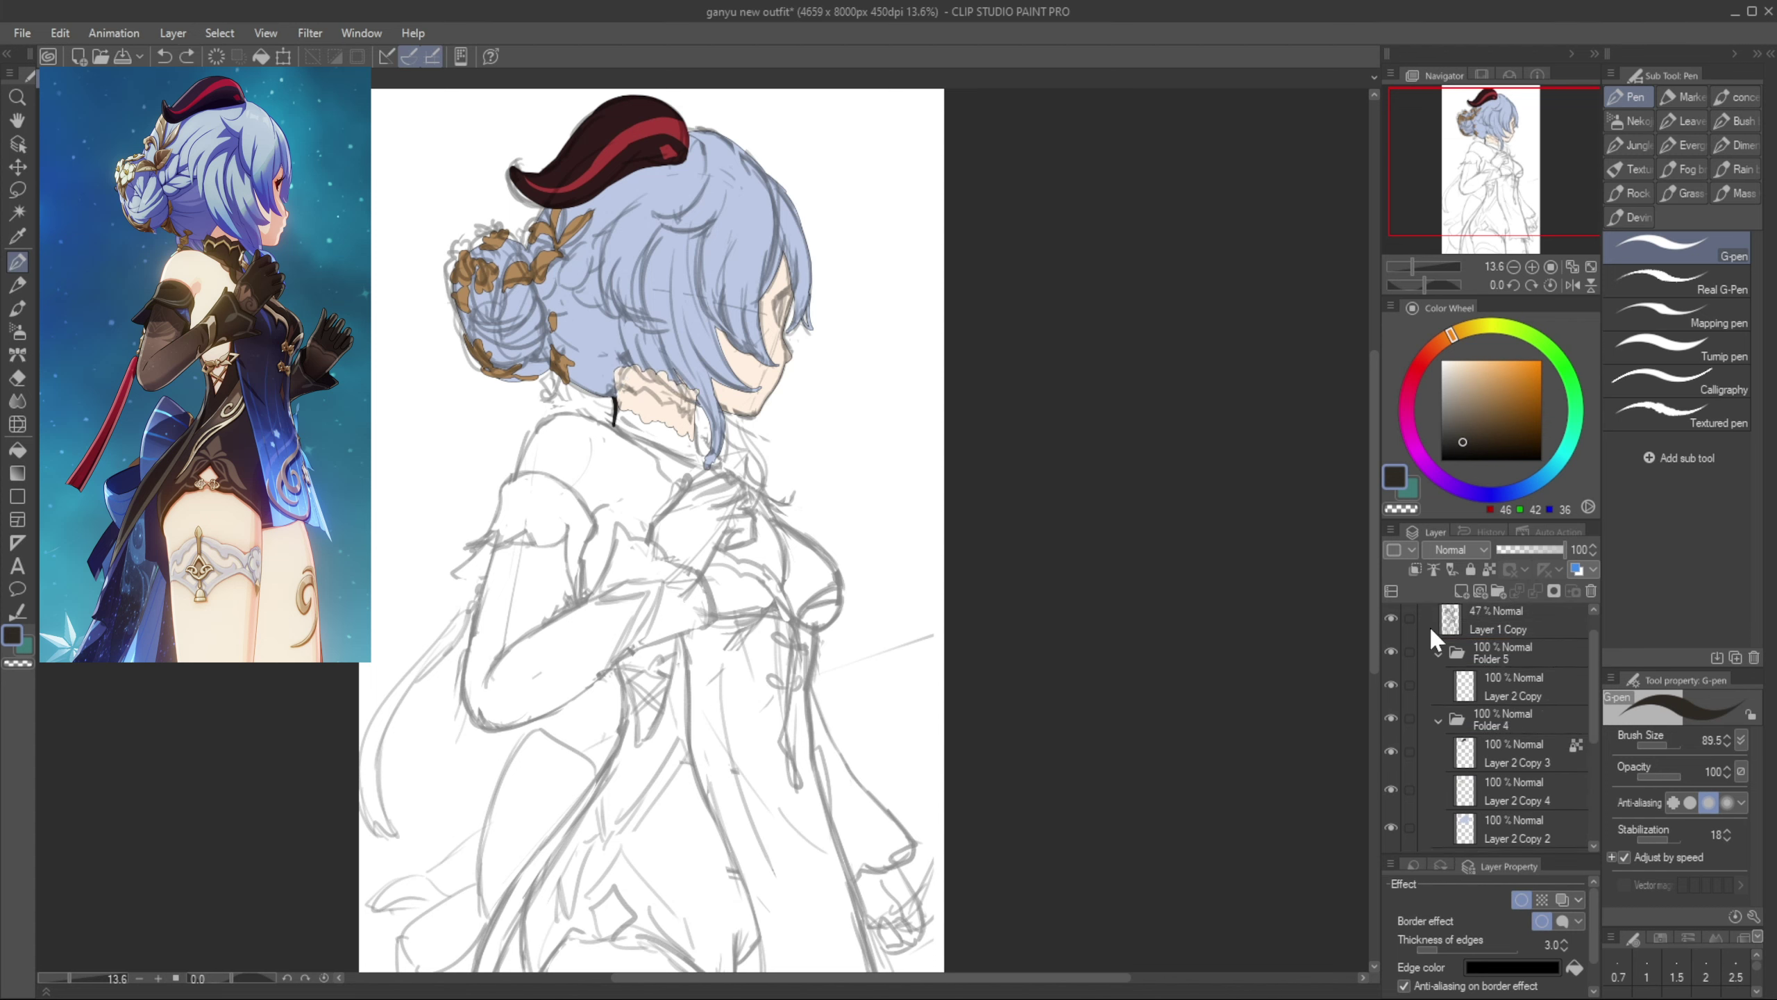
{"action": "key", "text": "ctrl+z"}
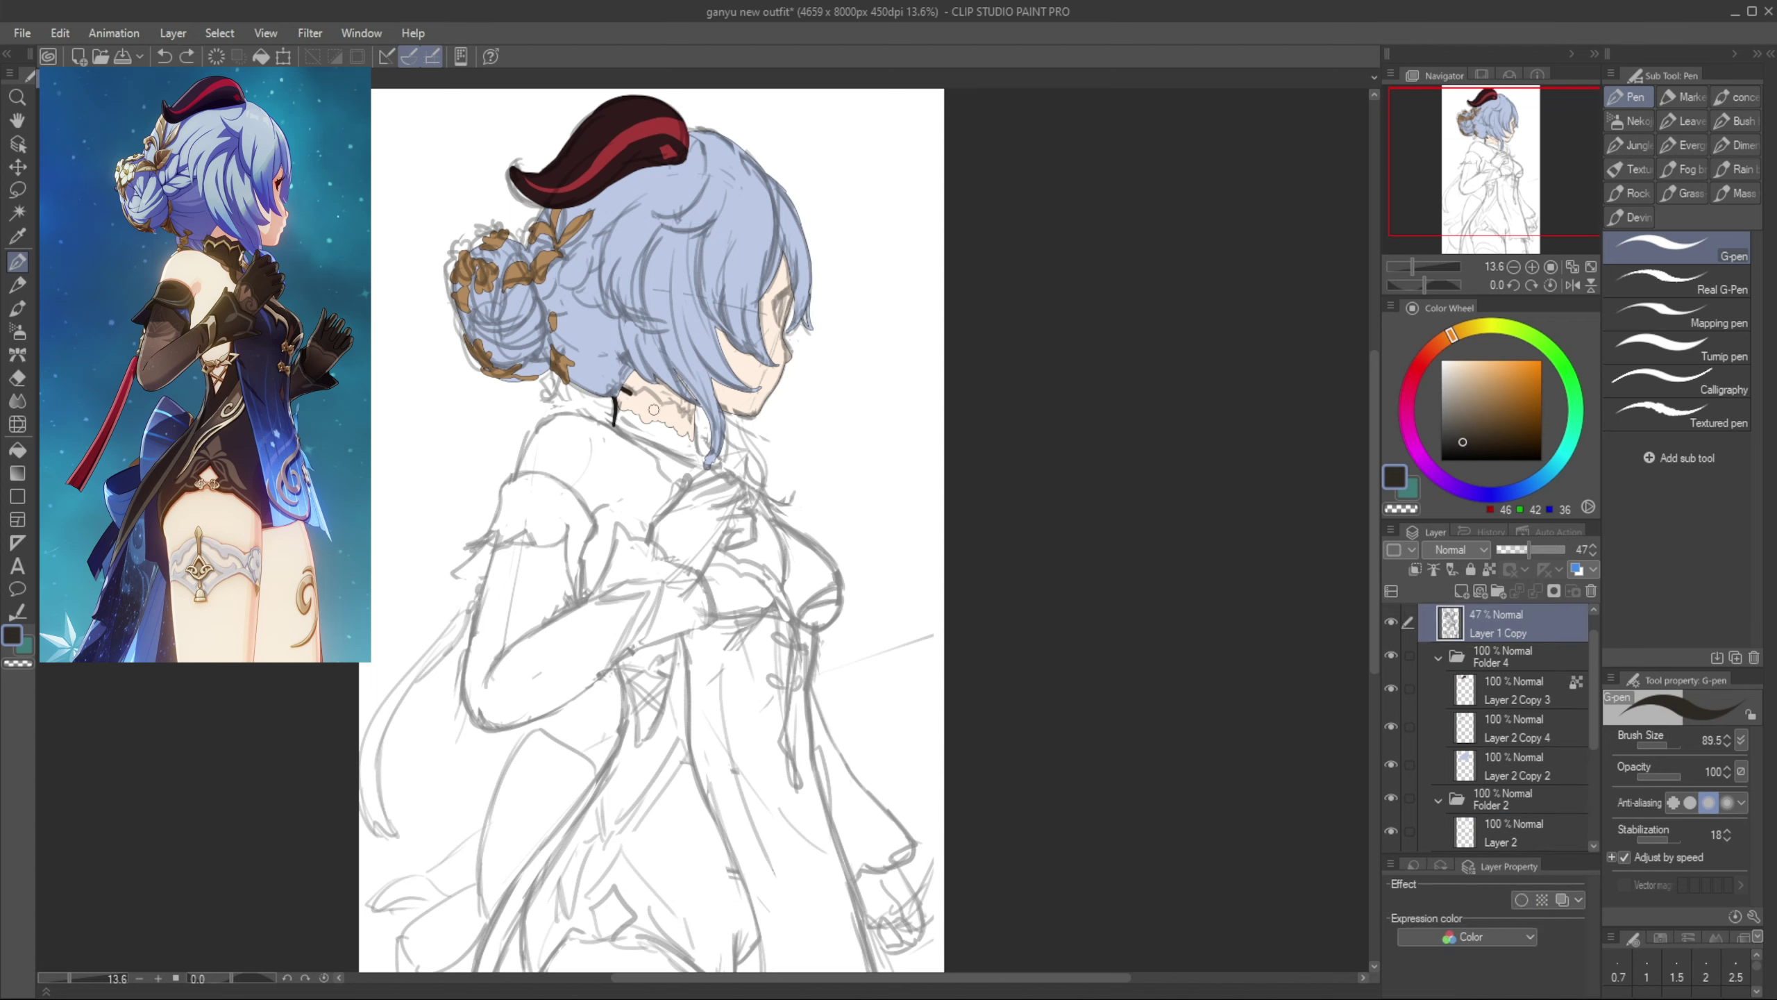
{"action": "key", "text": "ctrl+z"}
{"action": "key", "text": "ctrl+z"}
Hide the sketch layer to check the flat colours alone
{"action": "left_click_drag", "start_coordinate": [1596, 698], "coordinate": [1595, 651]}
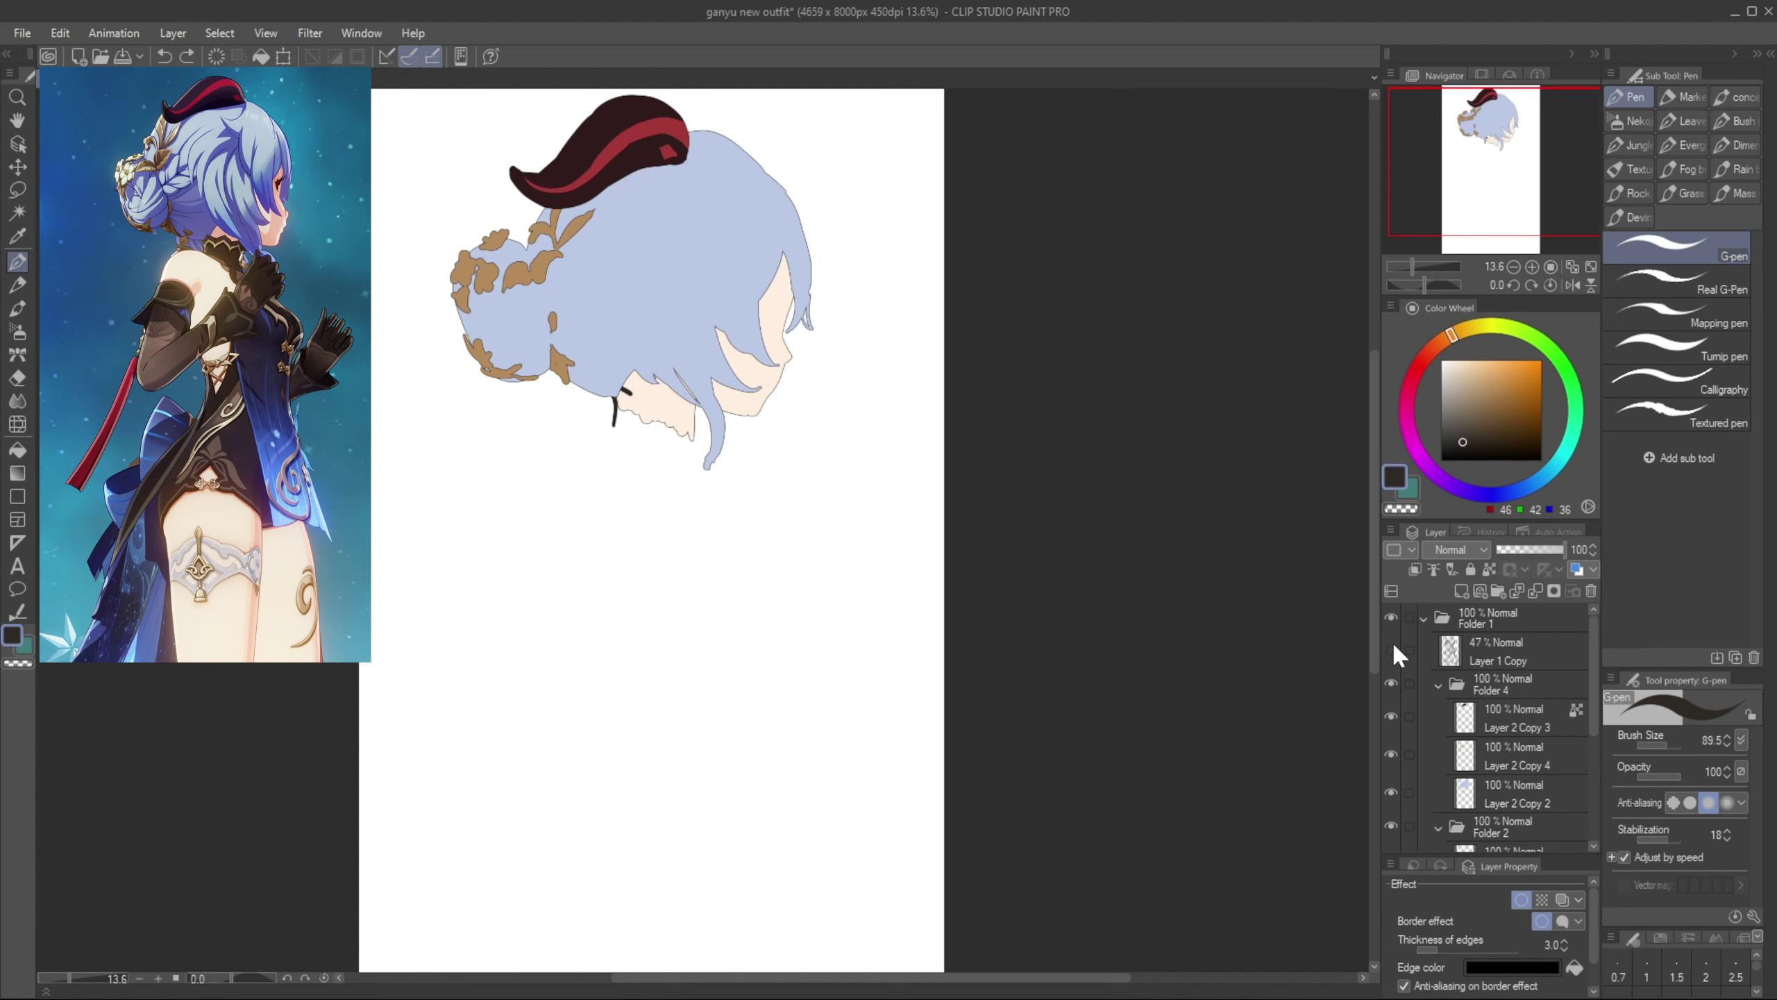
Show the sketch layer again and place the collar layer in its own folder directly below the sketch
{"action": "left_click", "coordinate": [1391, 645]}
{"action": "key", "text": "ctrl+y"}
{"action": "key", "text": "ctrl+y"}
{"action": "key", "text": "ctrl+y"}
{"action": "key", "text": "ctrl+y"}
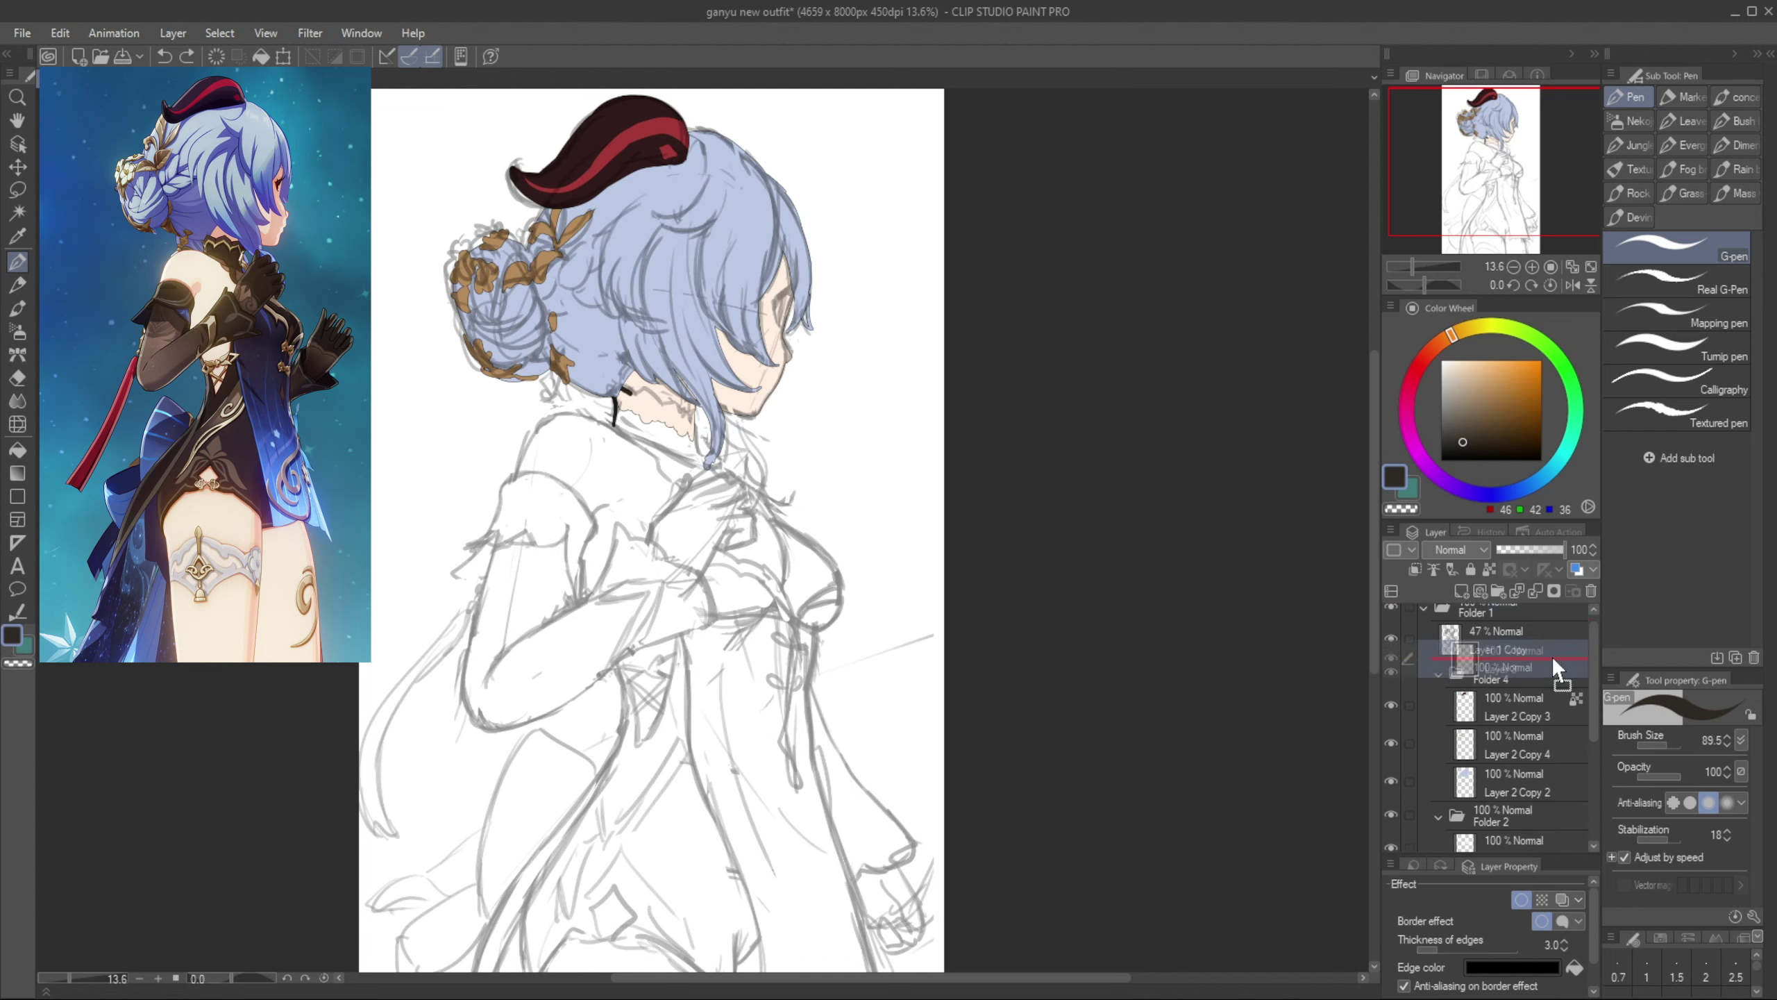
{"action": "left_click", "coordinate": [1525, 707]}
Redraw the collar's outline with its frilled upper edge, from the nape down to the hand, and fill it near-black brown
{"action": "key", "text": "e"}
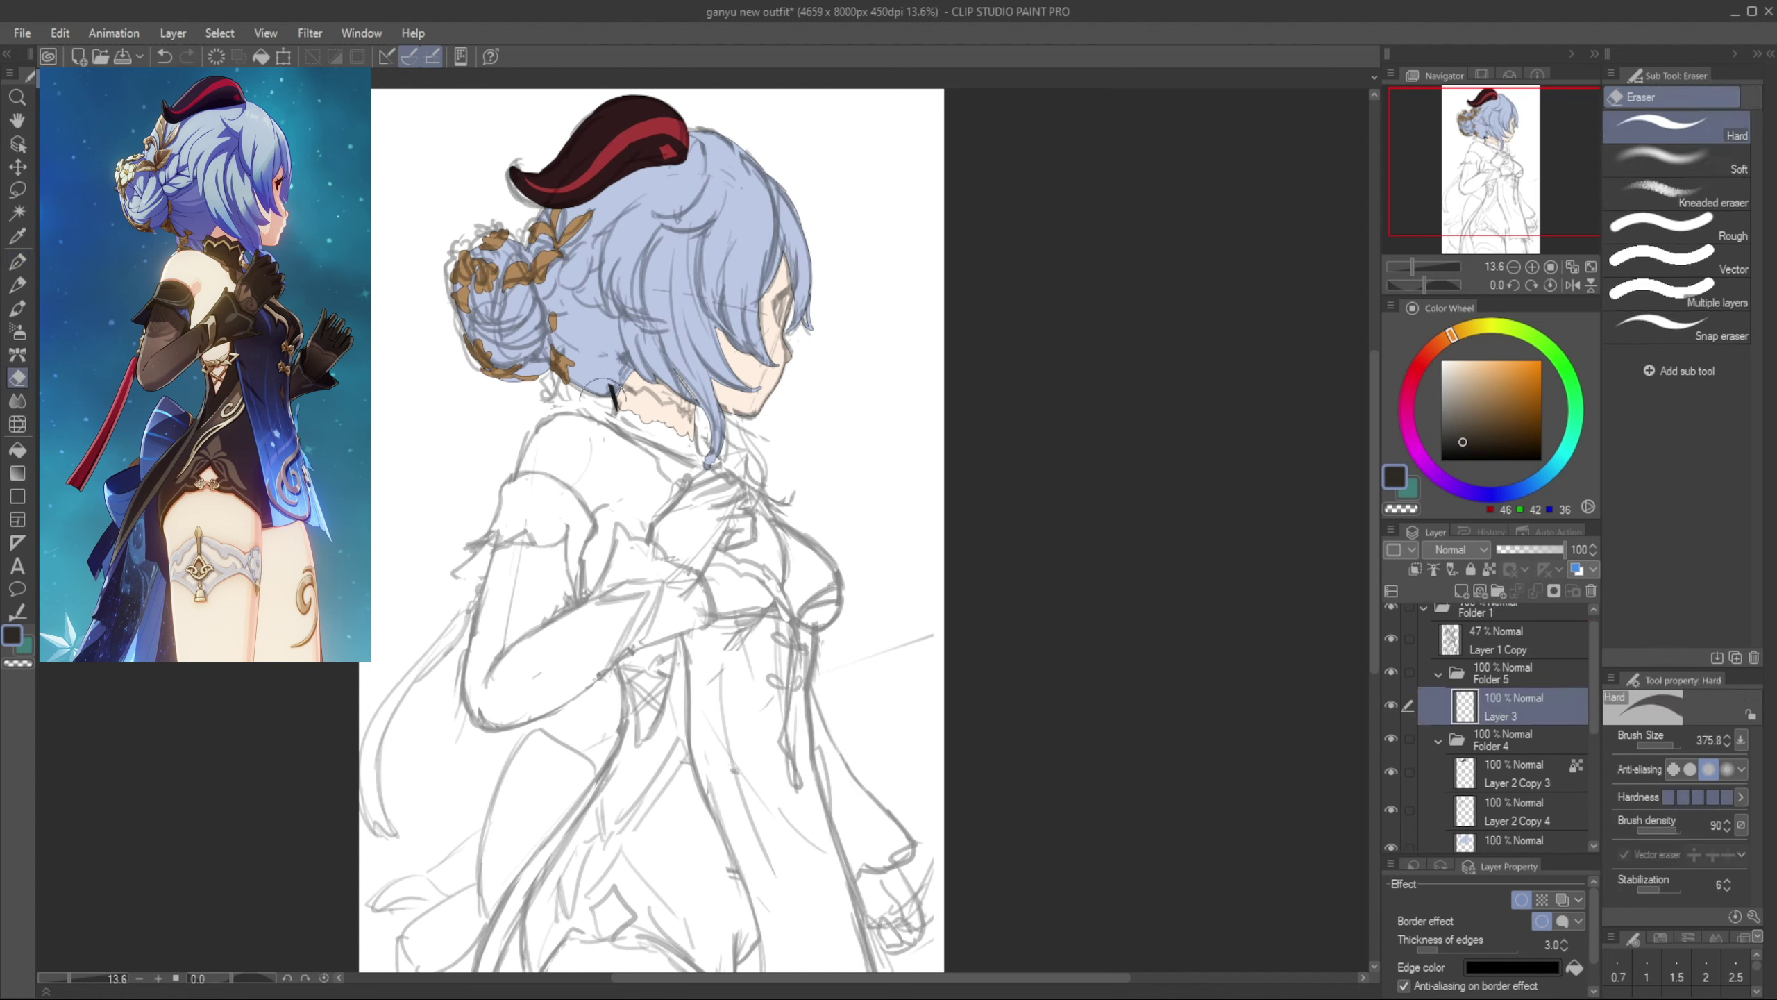
{"action": "left_click_drag", "start_coordinate": [616, 389], "coordinate": [615, 424]}
{"action": "key", "text": "p"}
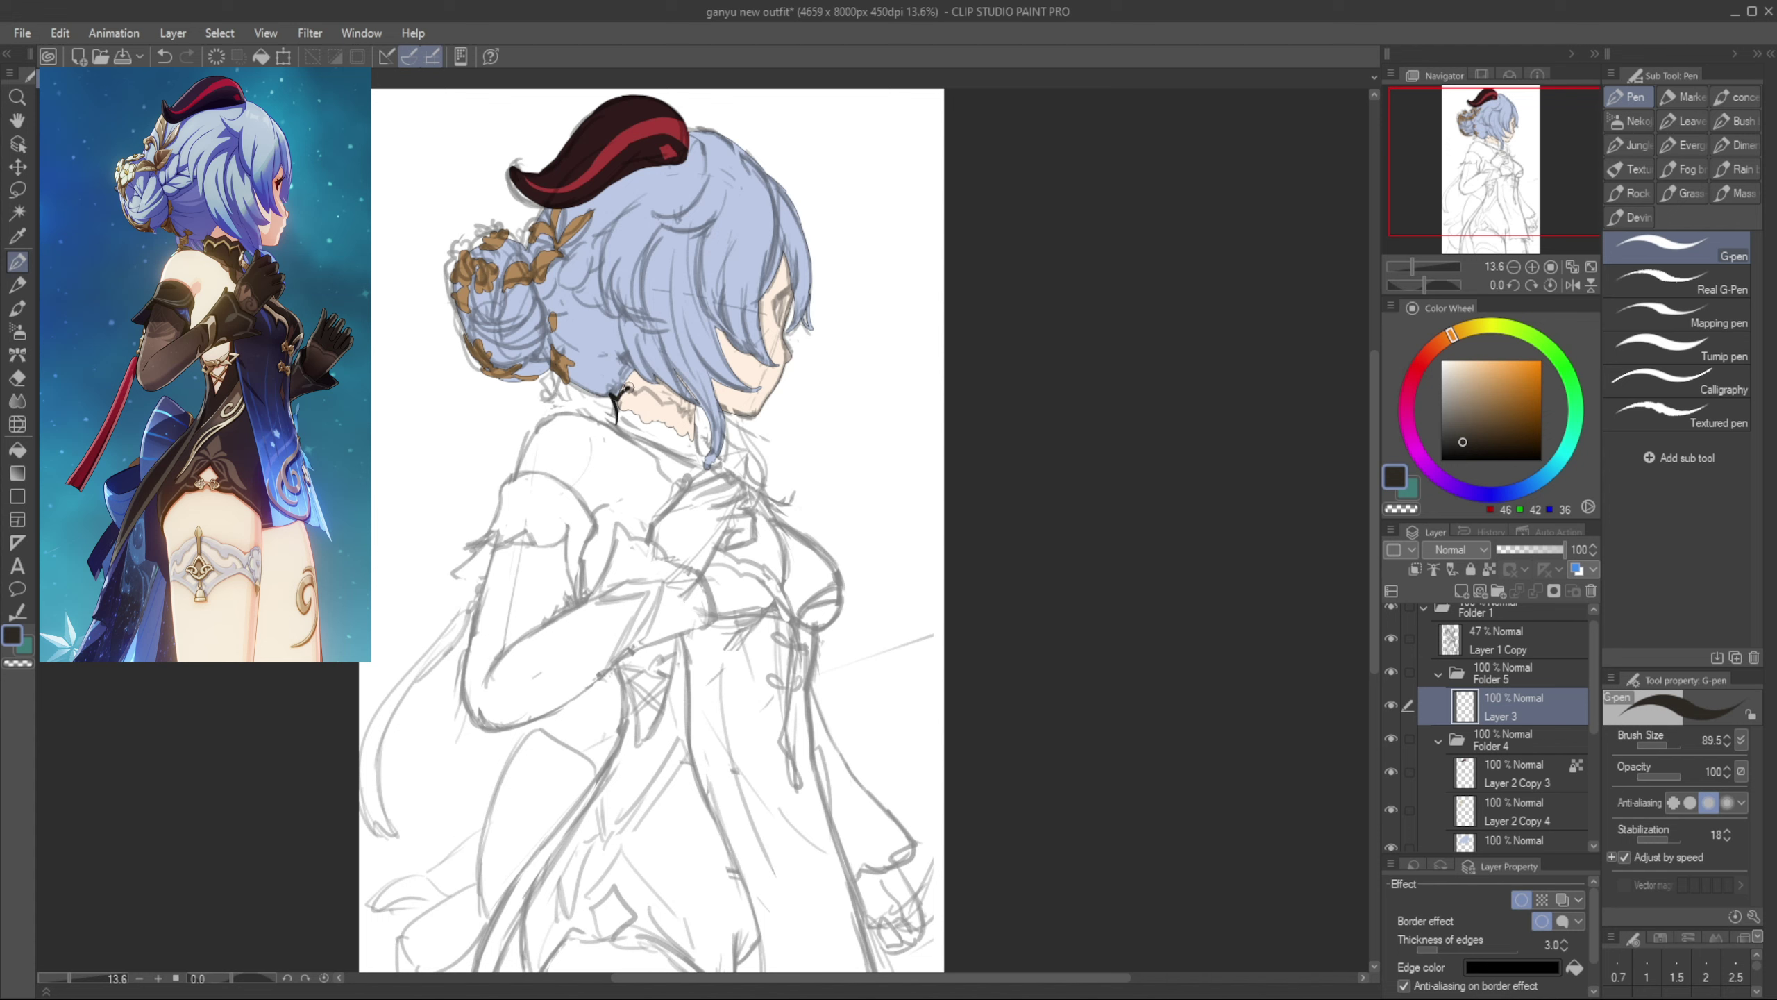
{"action": "key", "text": "ctrl+z"}
{"action": "mouse_move", "coordinate": [656, 399]}
{"action": "left_mouse_down"}
{"action": "mouse_move", "coordinate": [676, 412]}
{"action": "mouse_move", "coordinate": [616, 424]}
{"action": "left_mouse_up"}
{"action": "key", "text": "ctrl+z"}
{"action": "key", "text": "ctrl+z"}
{"action": "key", "text": "ctrl+z"}
{"action": "key", "text": "ctrl+z"}
{"action": "mouse_move", "coordinate": [638, 435]}
{"action": "left_mouse_down"}
{"action": "mouse_move", "coordinate": [680, 483]}
{"action": "mouse_move", "coordinate": [707, 459]}
{"action": "left_mouse_up"}
{"action": "key", "text": "g"}
{"action": "left_click", "coordinate": [686, 435]}
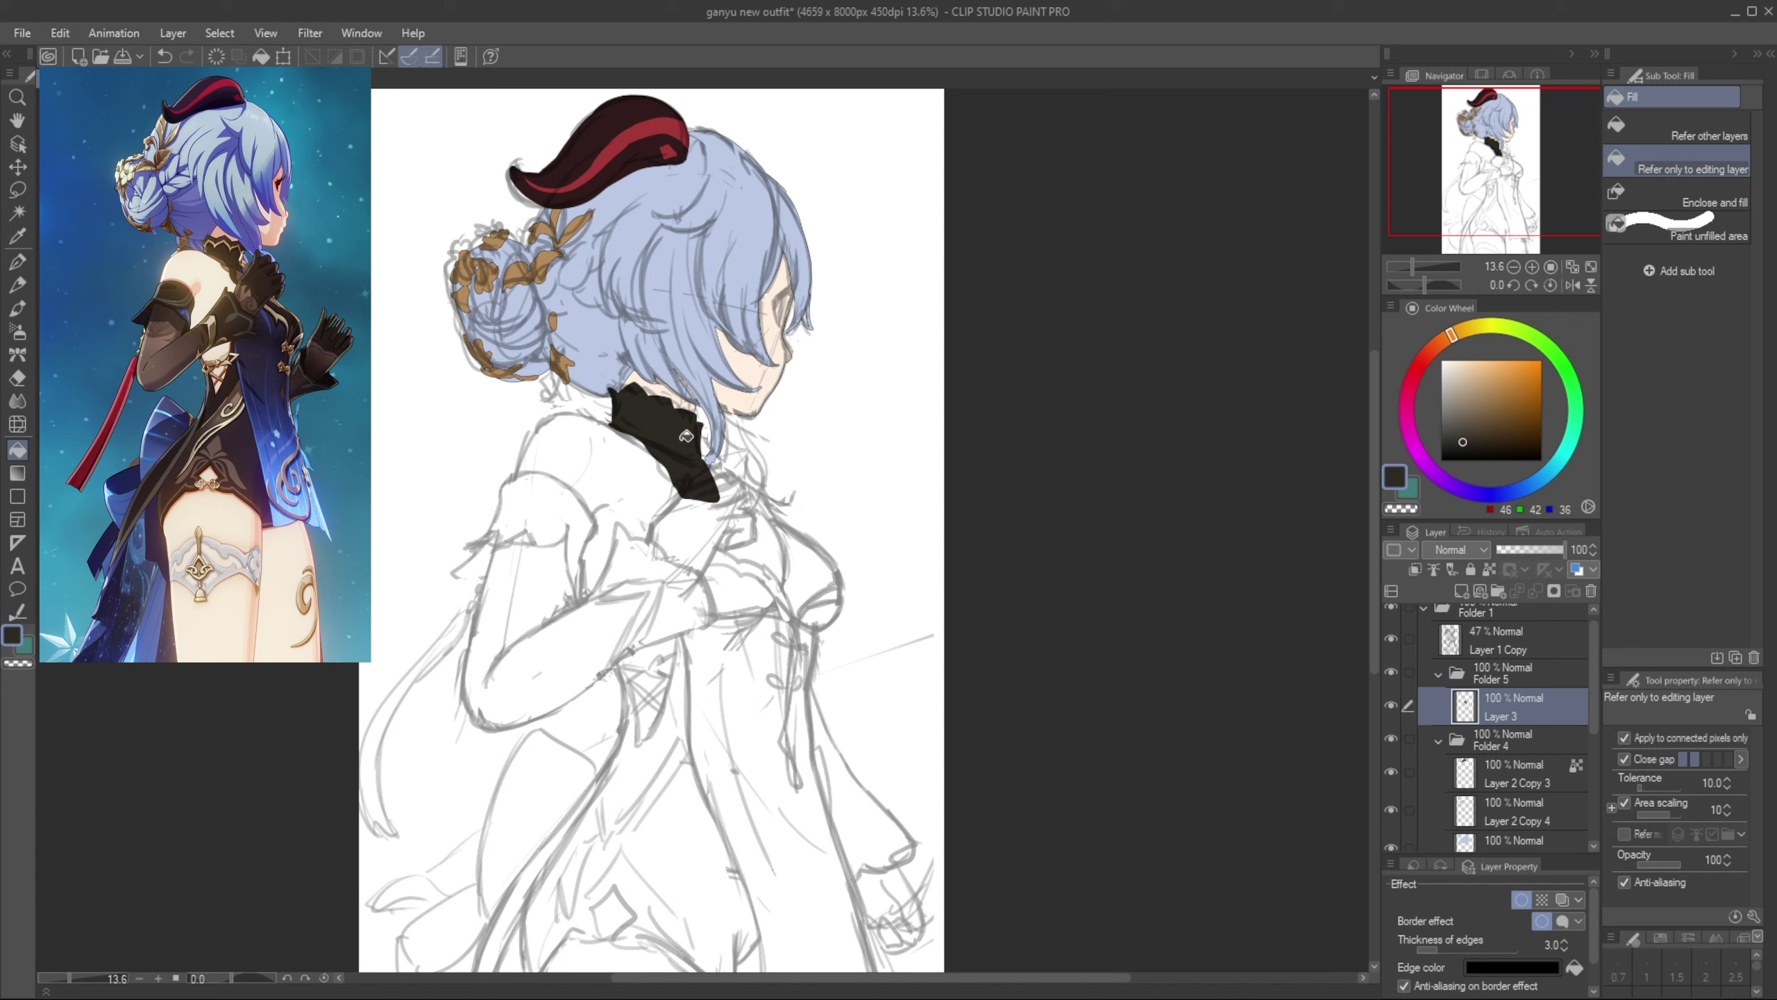
{"action": "key", "text": "p"}
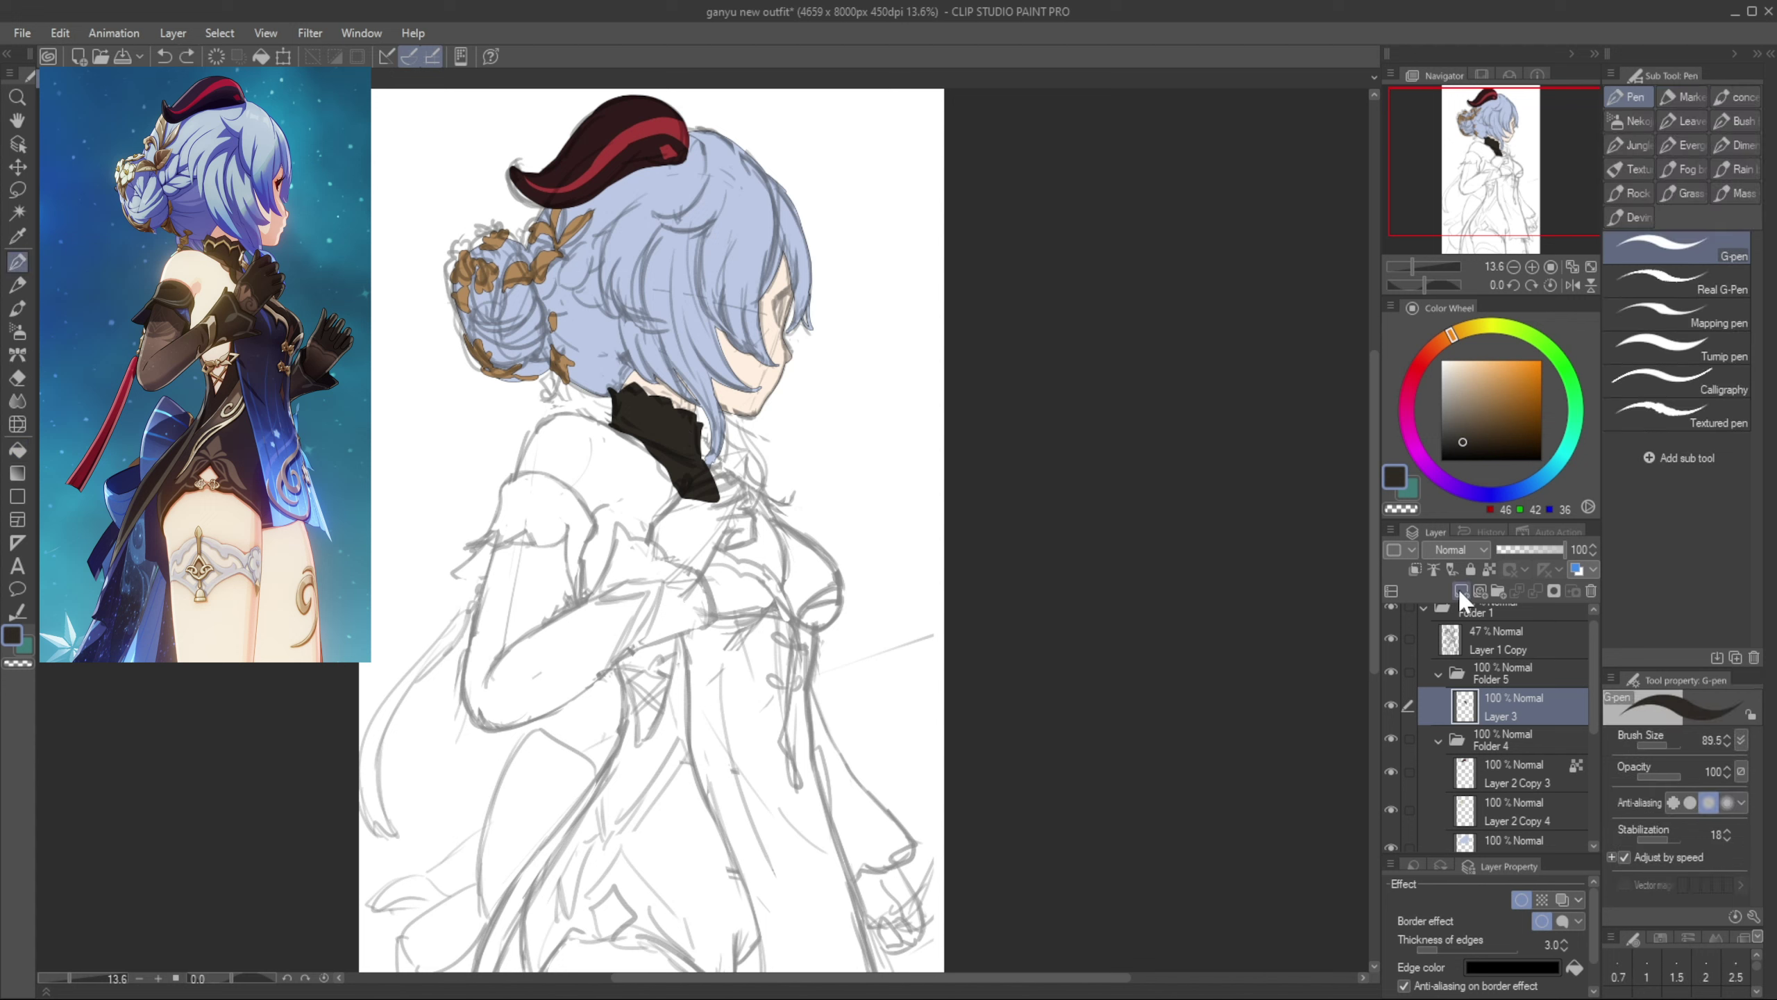
Add a new layer below the collar, sample the face's skin colour (255, 239, 225) and give the layer a black border effect
{"action": "left_click", "coordinate": [1460, 592]}
{"action": "left_click_drag", "start_coordinate": [1515, 707], "coordinate": [1511, 757]}
{"action": "left_click", "coordinate": [758, 363], "text": "alt"}
{"action": "left_click", "coordinate": [1521, 899]}
{"action": "left_click", "coordinate": [1512, 968]}
{"action": "left_click", "coordinate": [839, 798]}
{"action": "left_click", "coordinate": [1183, 518]}
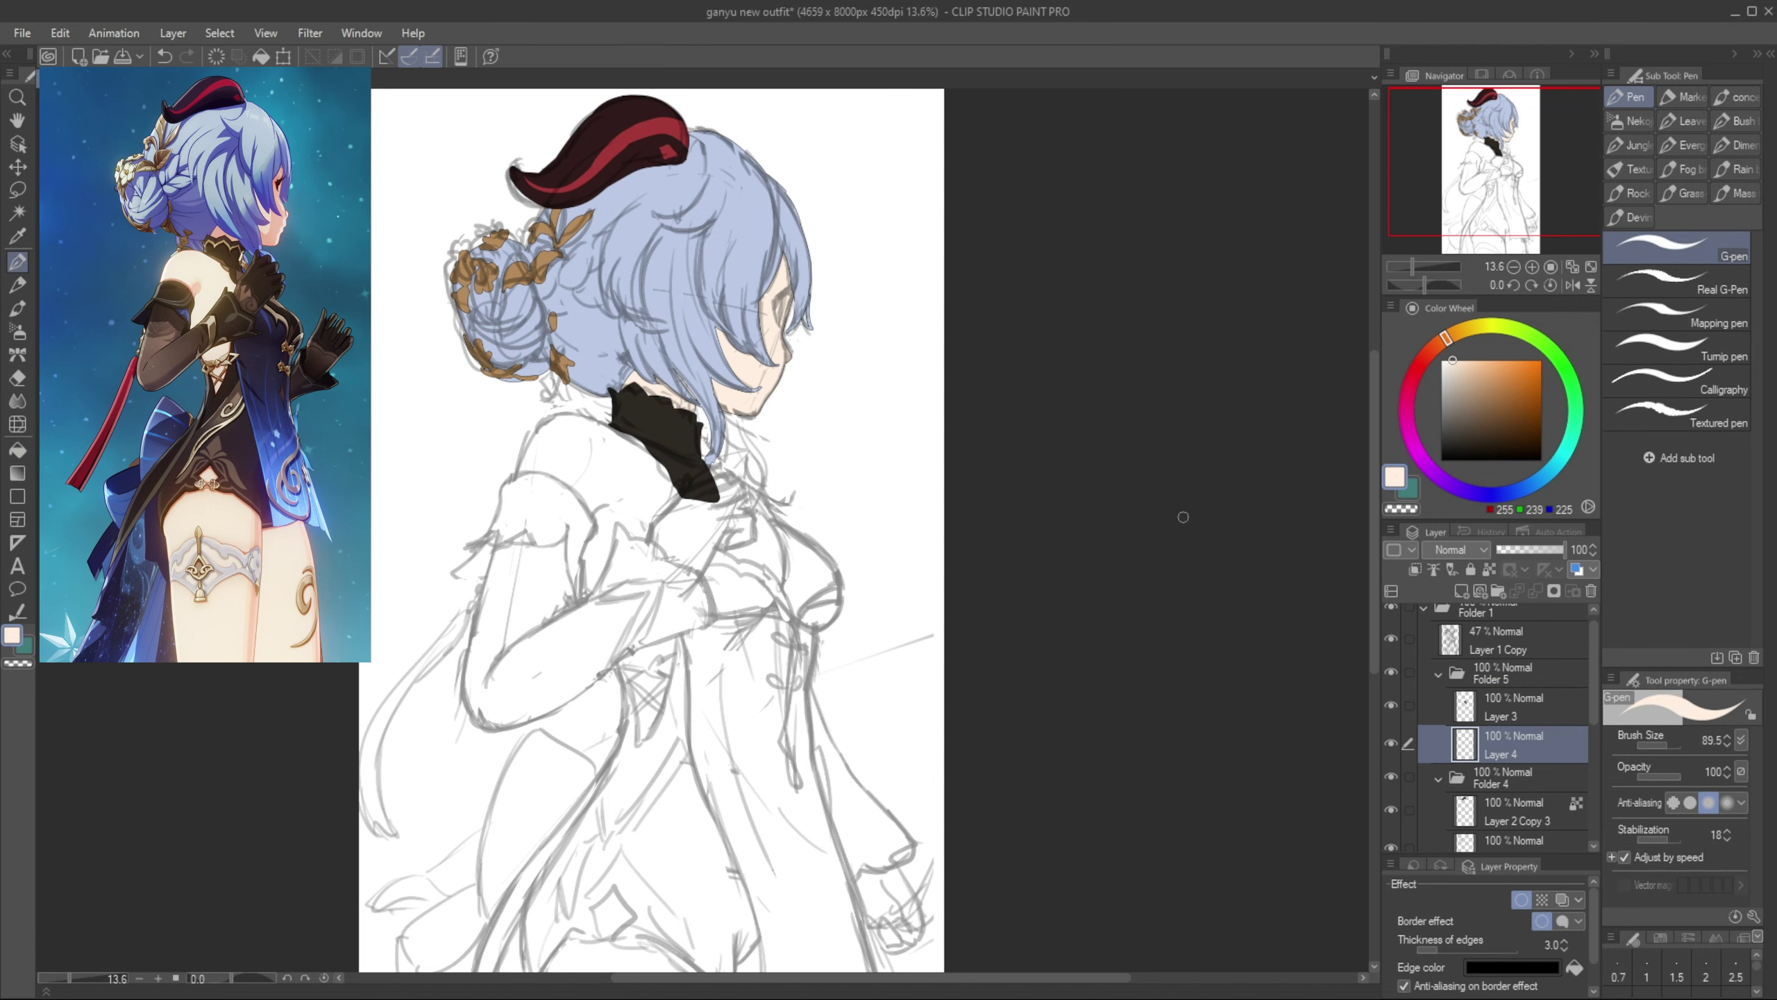
Outline the shoulder, upper arm and bare back with a brush of size 211.1 and fill them with the skin colour
{"action": "key", "text": "bracketright"}
{"action": "mouse_move", "coordinate": [513, 489]}
{"action": "left_mouse_down"}
{"action": "mouse_move", "coordinate": [579, 395]}
{"action": "mouse_move", "coordinate": [628, 436]}
{"action": "left_mouse_up"}
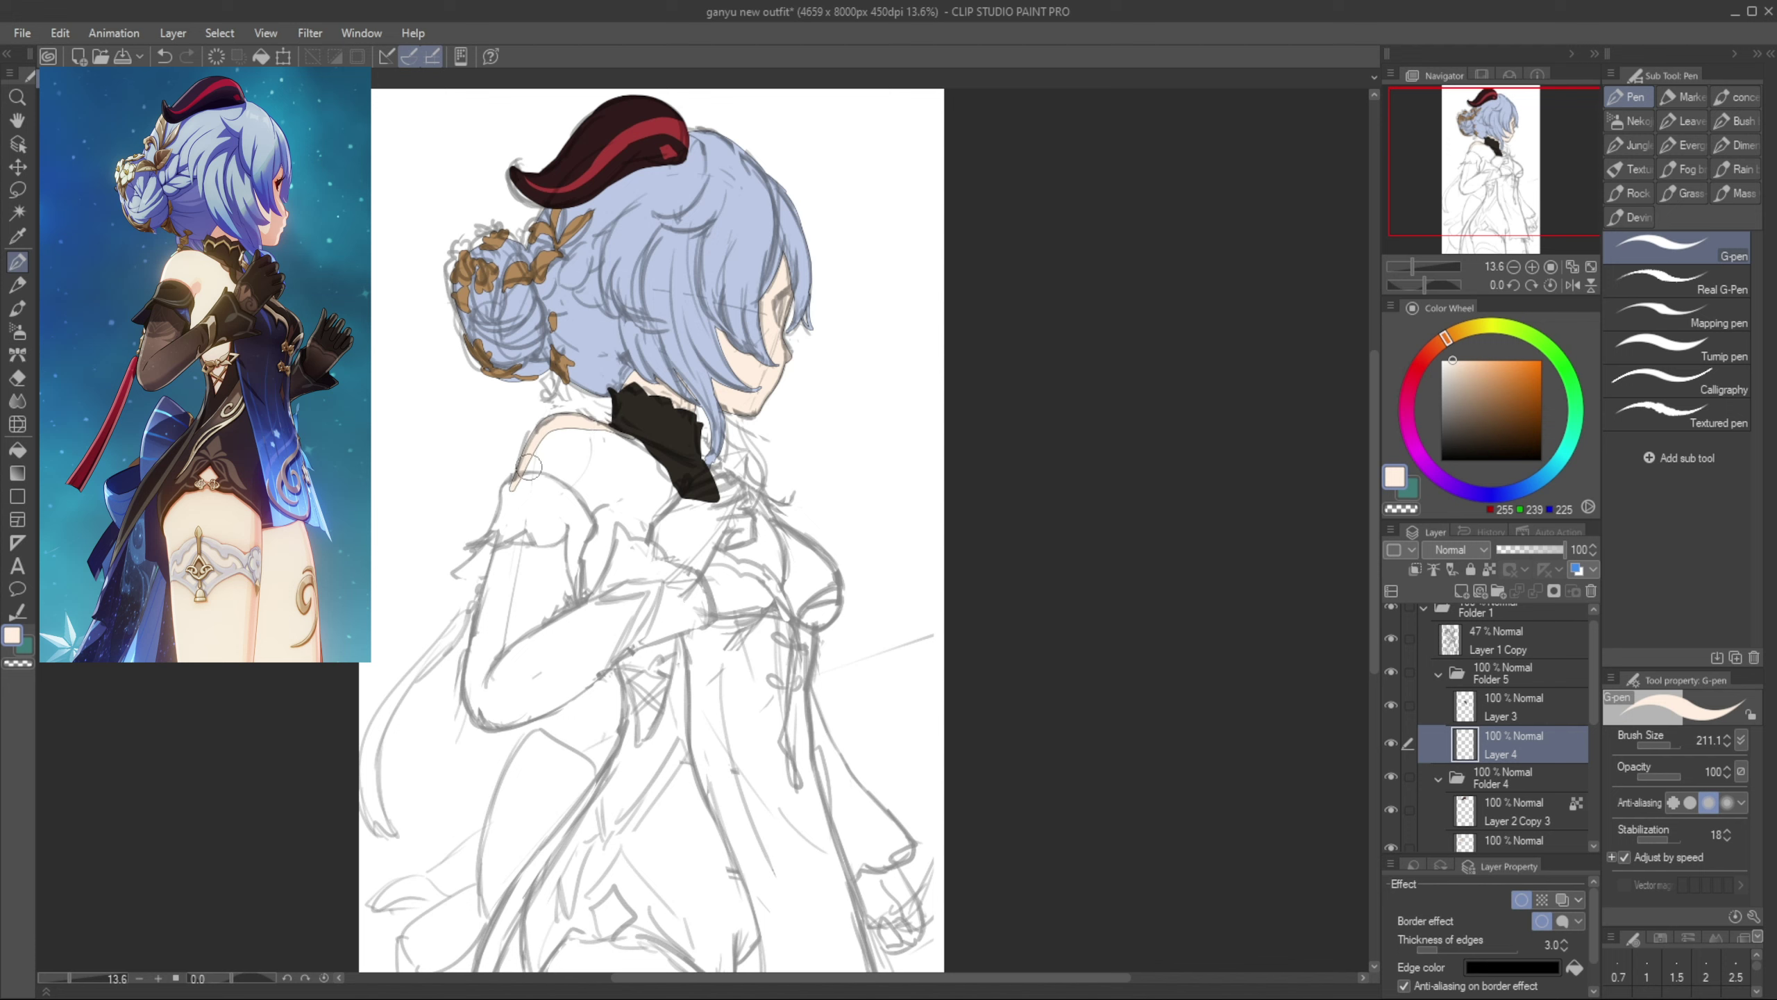
{"action": "mouse_move", "coordinate": [529, 467]}
{"action": "left_mouse_down"}
{"action": "mouse_move", "coordinate": [637, 756]}
{"action": "mouse_move", "coordinate": [683, 493]}
{"action": "left_mouse_up"}
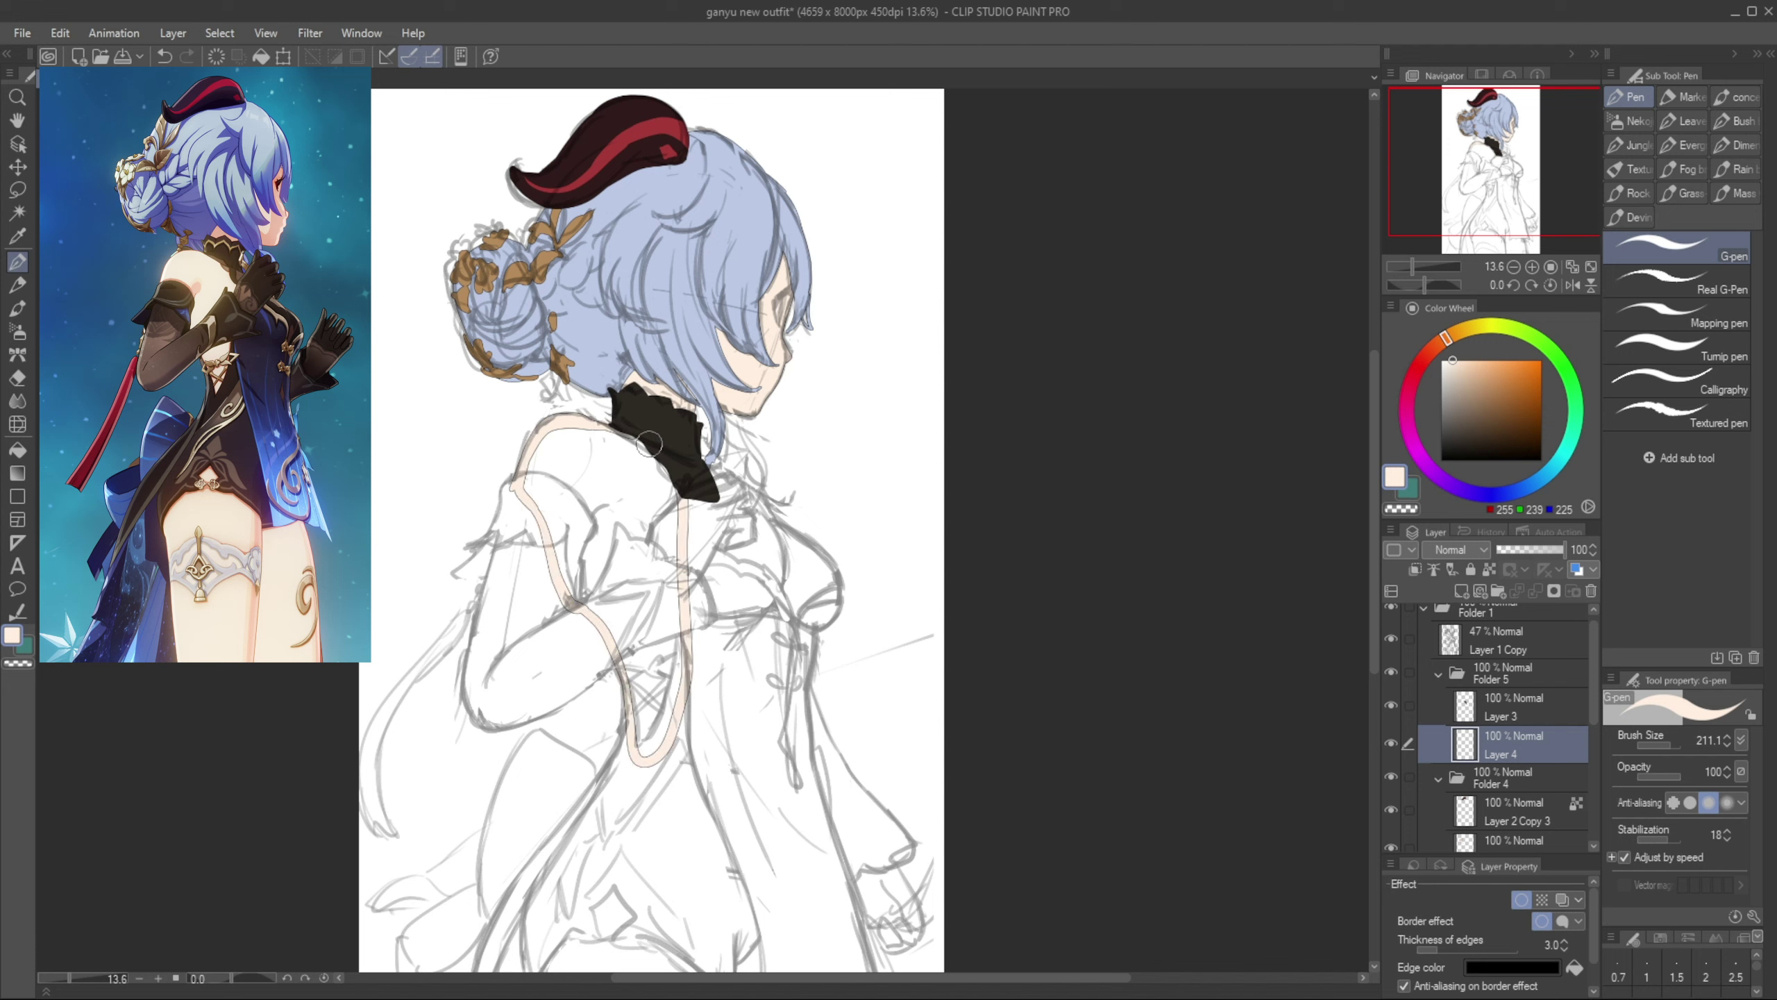
{"action": "key", "text": "g"}
{"action": "left_click", "coordinate": [657, 454]}
{"action": "key", "text": "p"}
Add an empty bordered layer above the skin, sample the collar's near-black brown (46, 41, 36) and set the brush size to 104
{"action": "left_click", "coordinate": [1464, 589]}
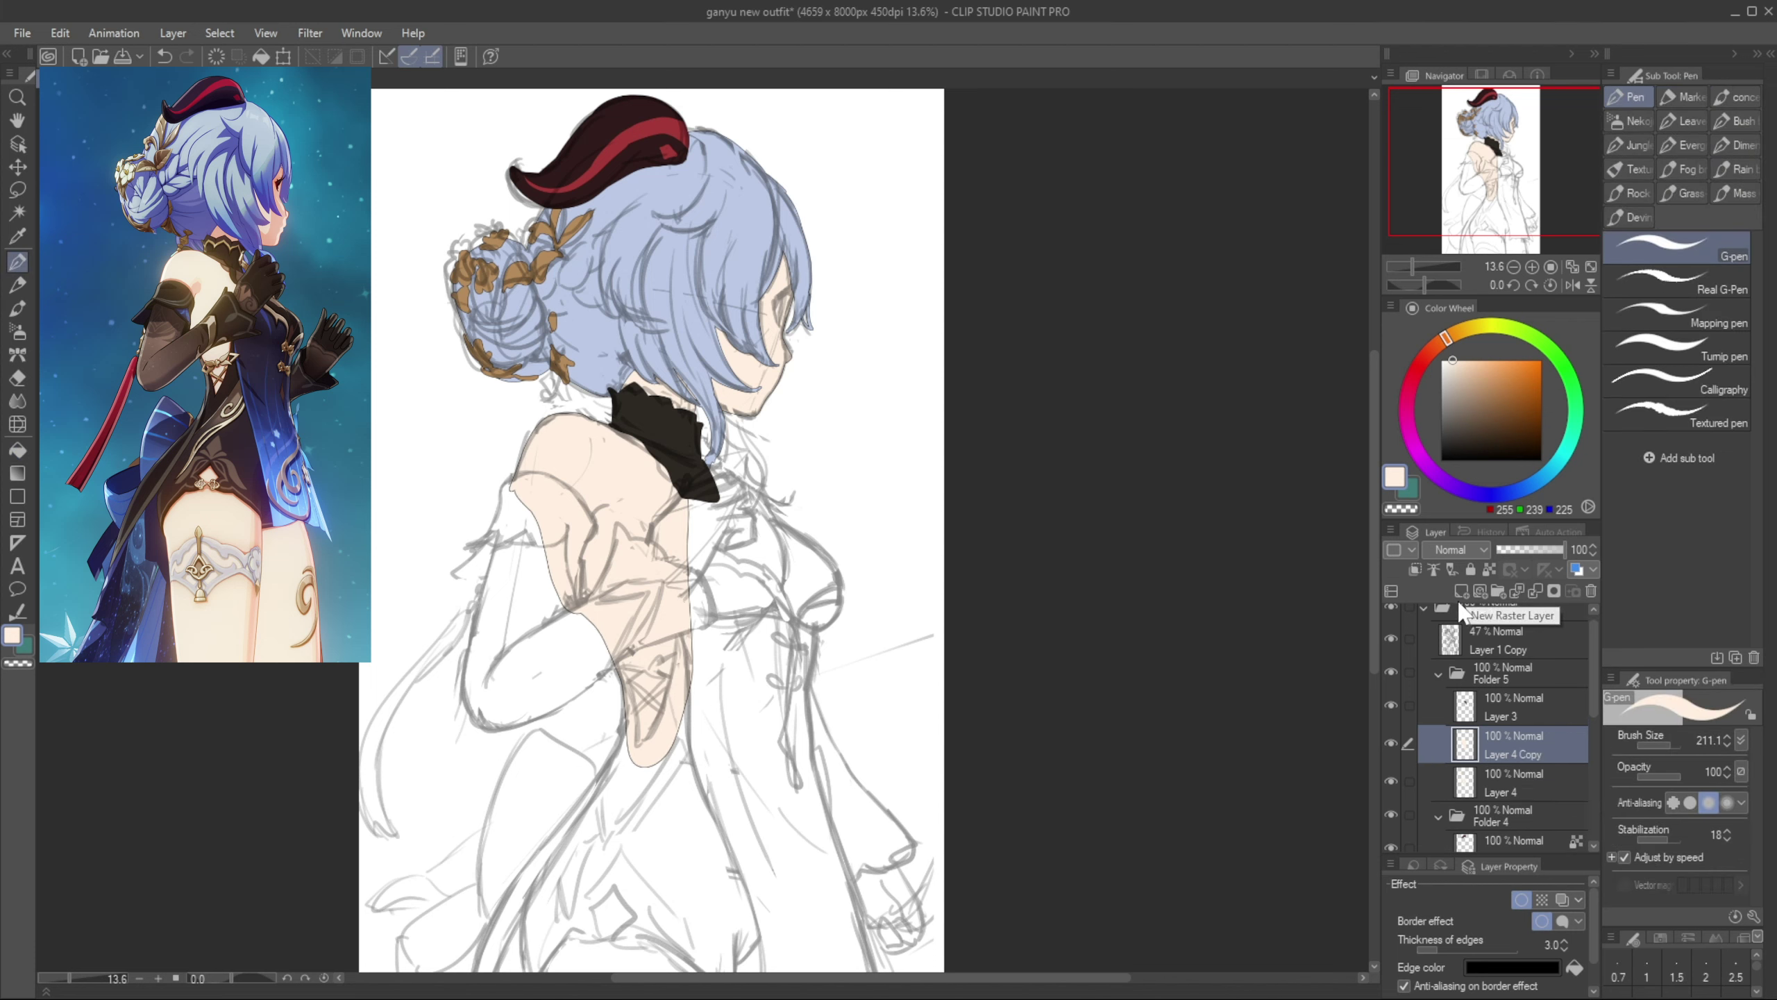
{"action": "left_click", "coordinate": [661, 429], "text": "alt"}
{"action": "left_click_drag", "start_coordinate": [656, 444], "coordinate": [665, 441]}
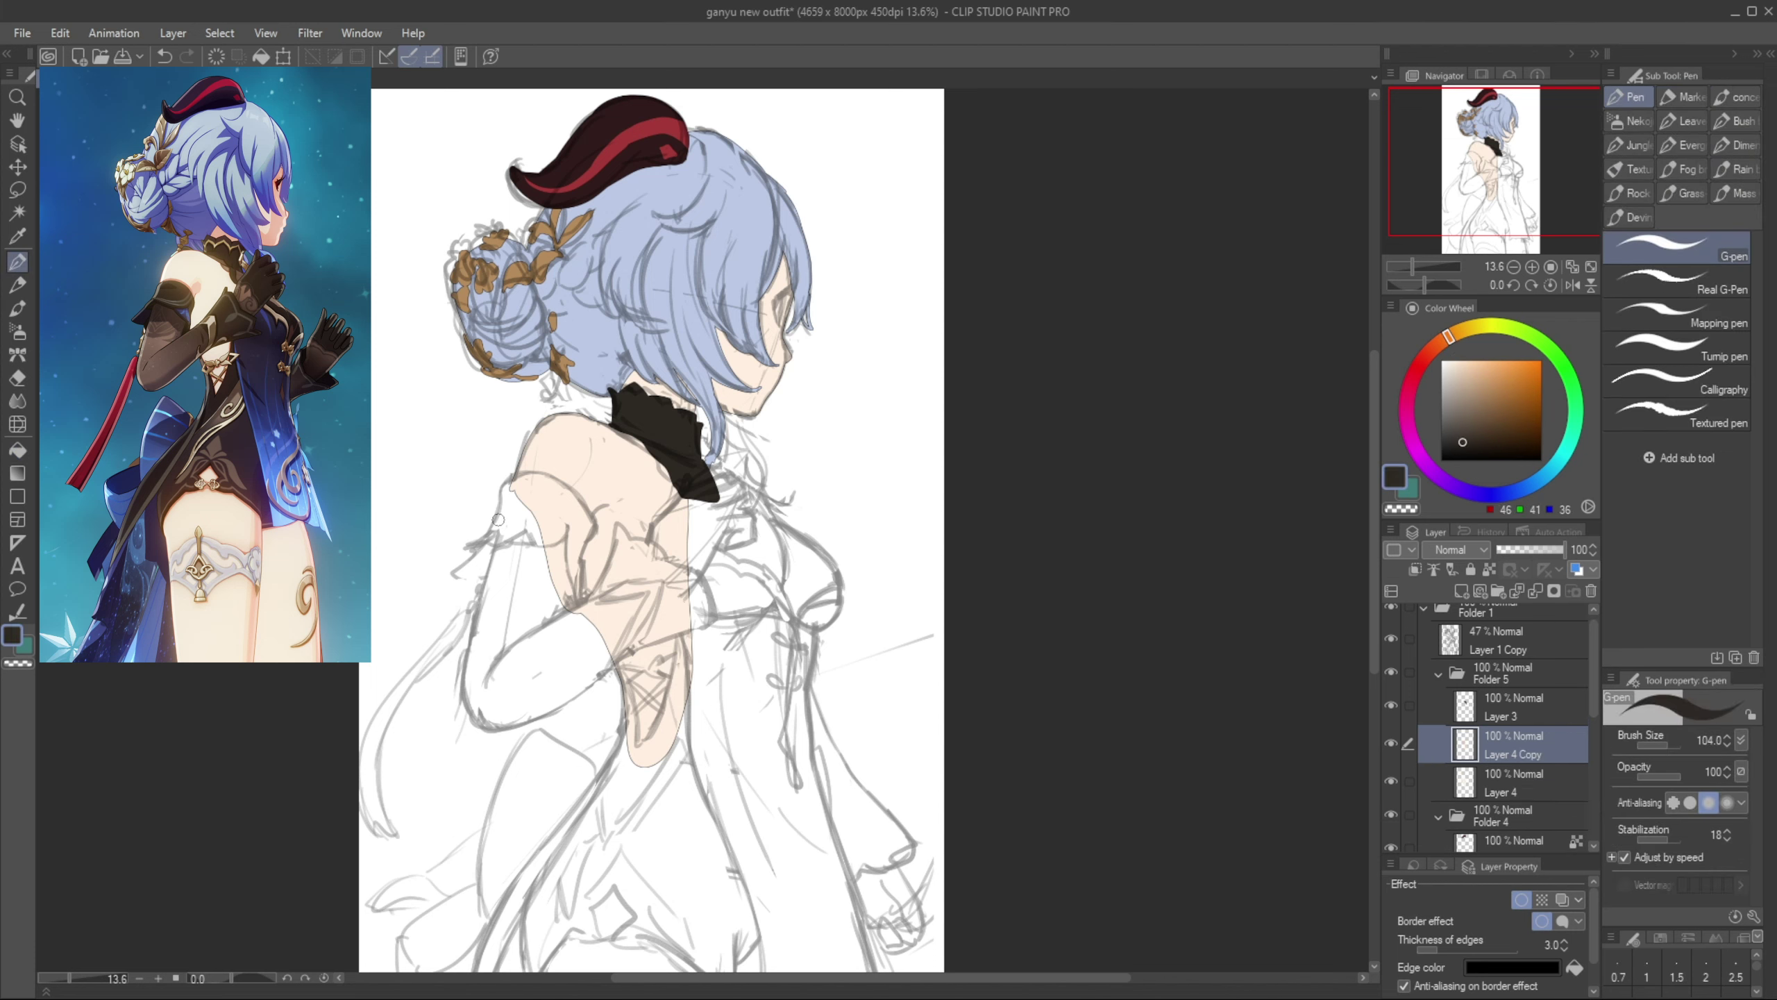
Outline the pointed cuff around the upper arm and fill it with the near-black brown
{"action": "mouse_move", "coordinate": [491, 527]}
{"action": "left_mouse_down"}
{"action": "mouse_move", "coordinate": [526, 538]}
{"action": "mouse_move", "coordinate": [511, 495]}
{"action": "mouse_move", "coordinate": [532, 530]}
{"action": "mouse_move", "coordinate": [517, 478]}
{"action": "left_mouse_up"}
{"action": "key", "text": "ctrl+z"}
{"action": "key", "text": "ctrl+z"}
{"action": "key", "text": "ctrl+z"}
{"action": "mouse_move", "coordinate": [514, 477]}
{"action": "left_mouse_down"}
{"action": "mouse_move", "coordinate": [551, 464]}
{"action": "mouse_move", "coordinate": [539, 479]}
{"action": "mouse_move", "coordinate": [595, 515]}
{"action": "mouse_move", "coordinate": [582, 600]}
{"action": "left_mouse_up"}
{"action": "key", "text": "ctrl+z"}
{"action": "key", "text": "ctrl+z"}
{"action": "key", "text": "ctrl+z"}
{"action": "left_click_drag", "start_coordinate": [582, 599], "coordinate": [566, 529]}
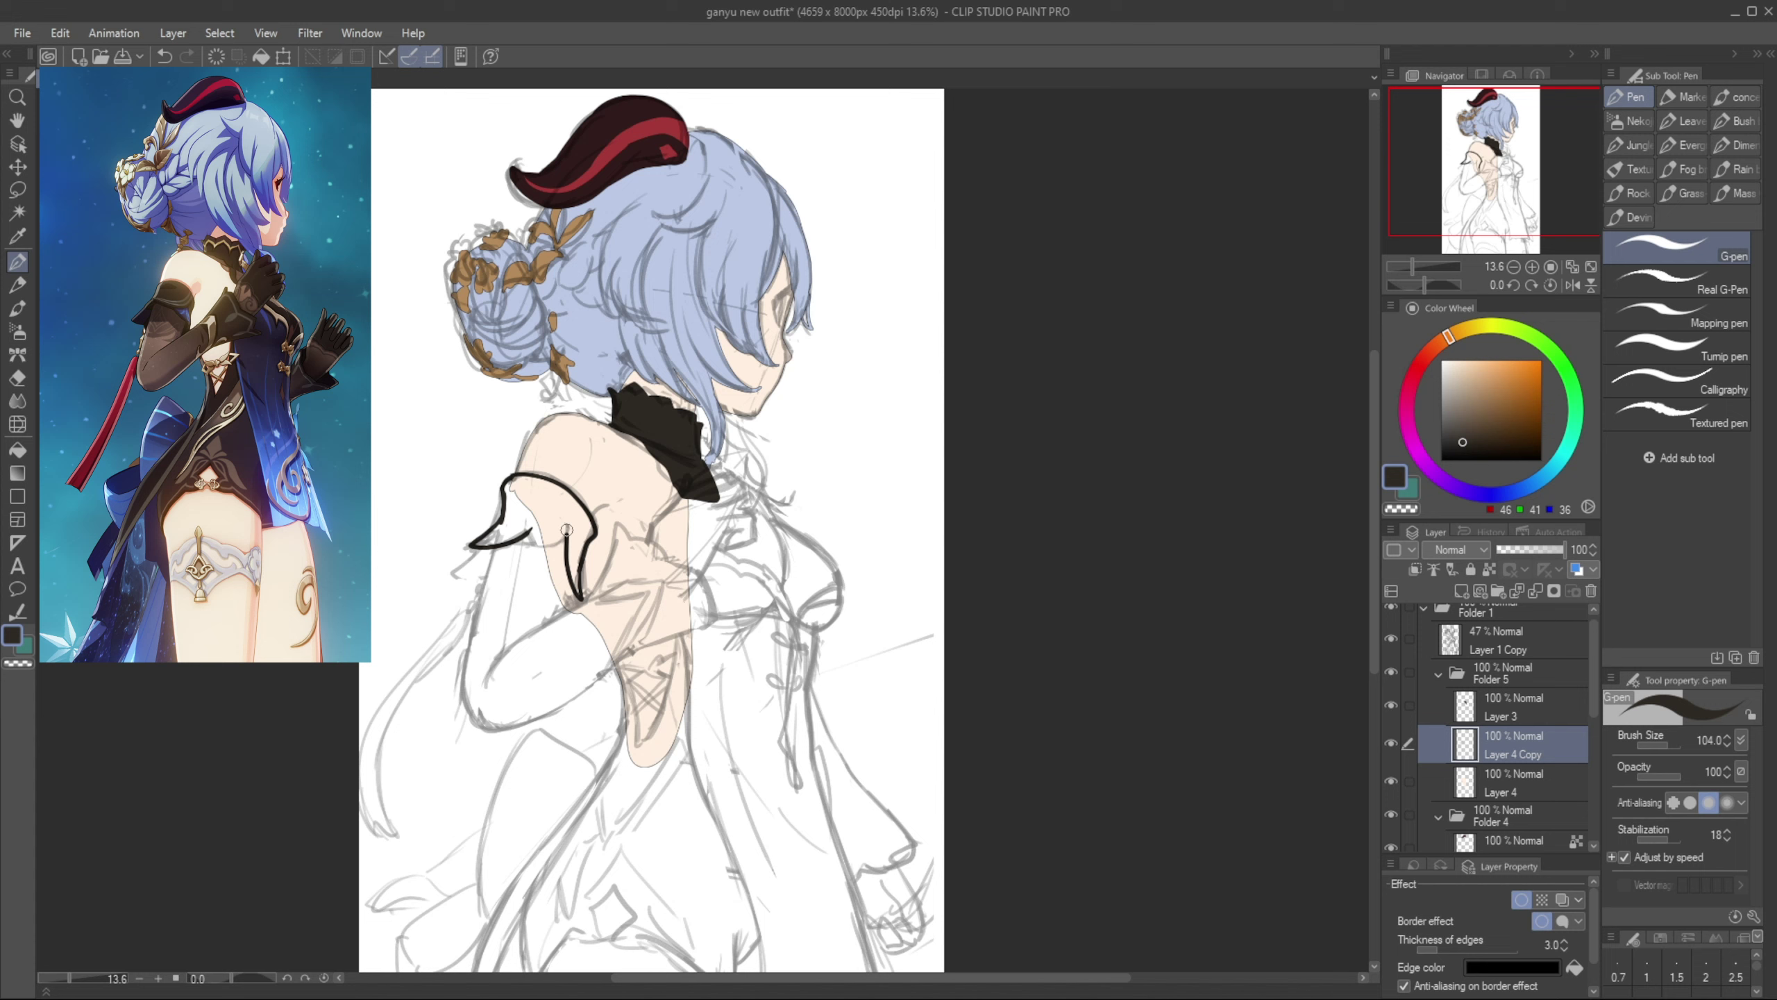
{"action": "key", "text": "g"}
{"action": "left_click", "coordinate": [544, 509]}
{"action": "key", "text": "p"}
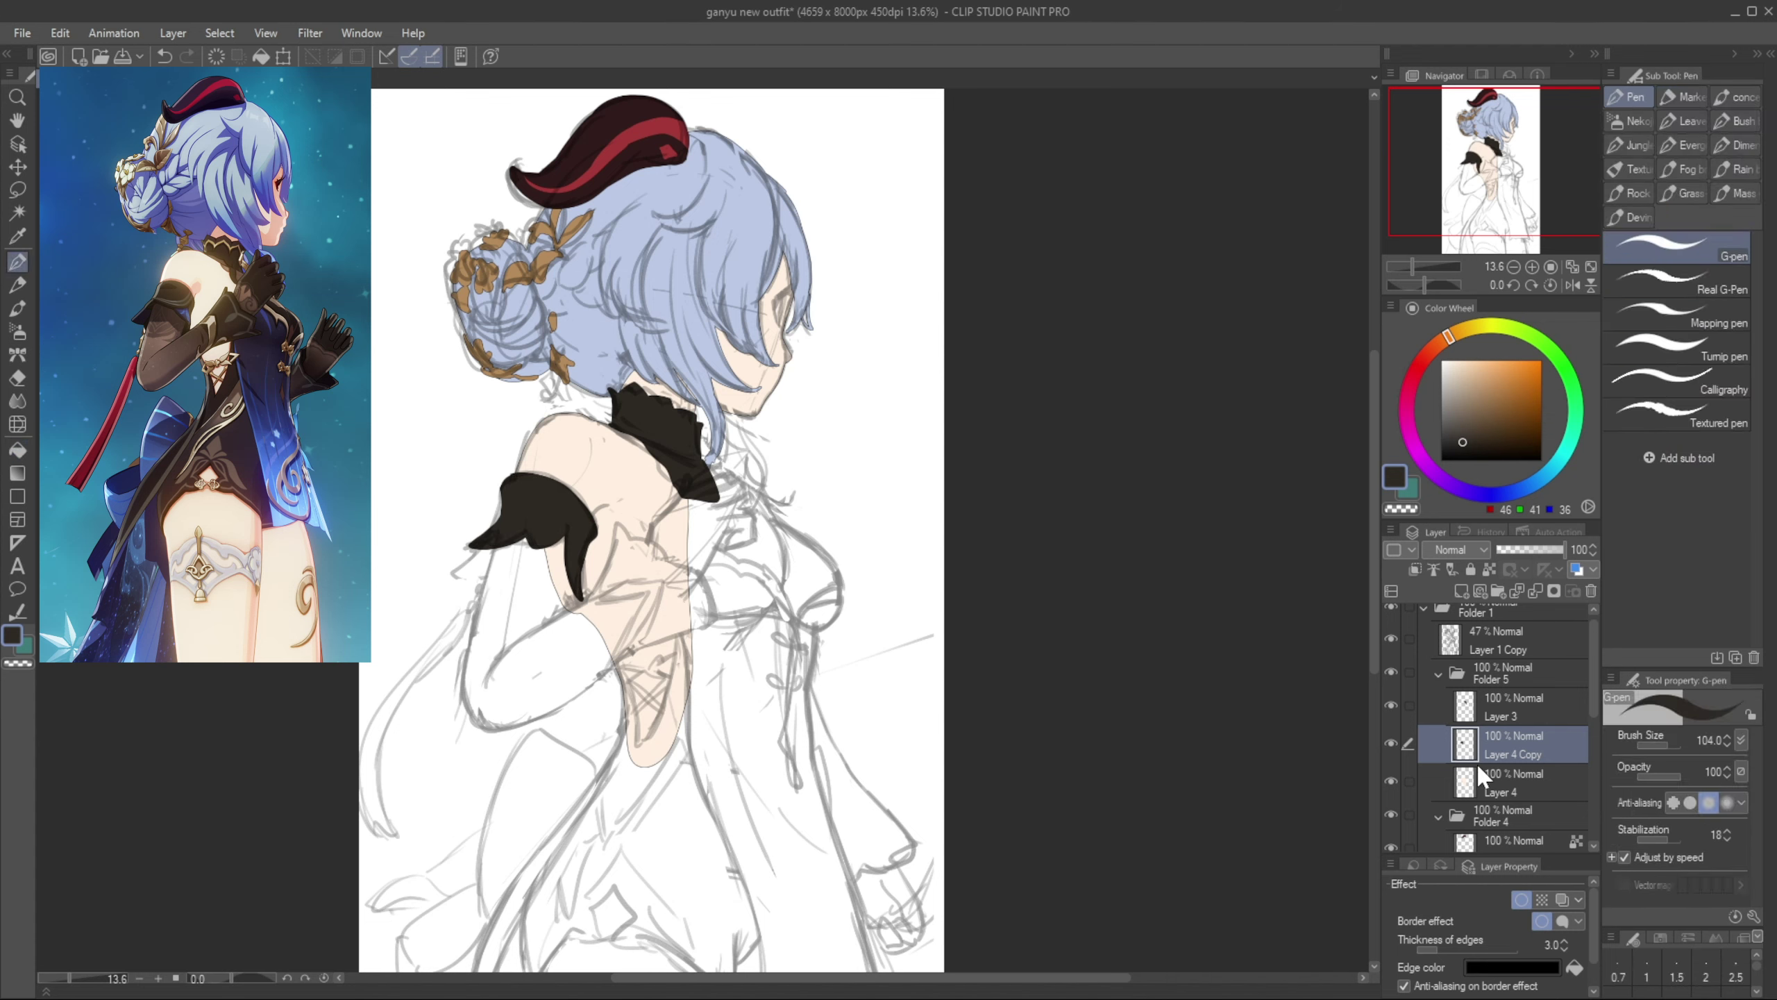
Add an empty bordered layer below the cuff and choose a greyish brown (117, 107, 104) for the glove
{"action": "key", "text": "ctrl+c"}
{"action": "key", "text": "ctrl+v"}
{"action": "key", "text": "Delete"}
{"action": "left_click_drag", "start_coordinate": [1484, 756], "coordinate": [1493, 784]}
{"action": "left_click", "coordinate": [1457, 421]}
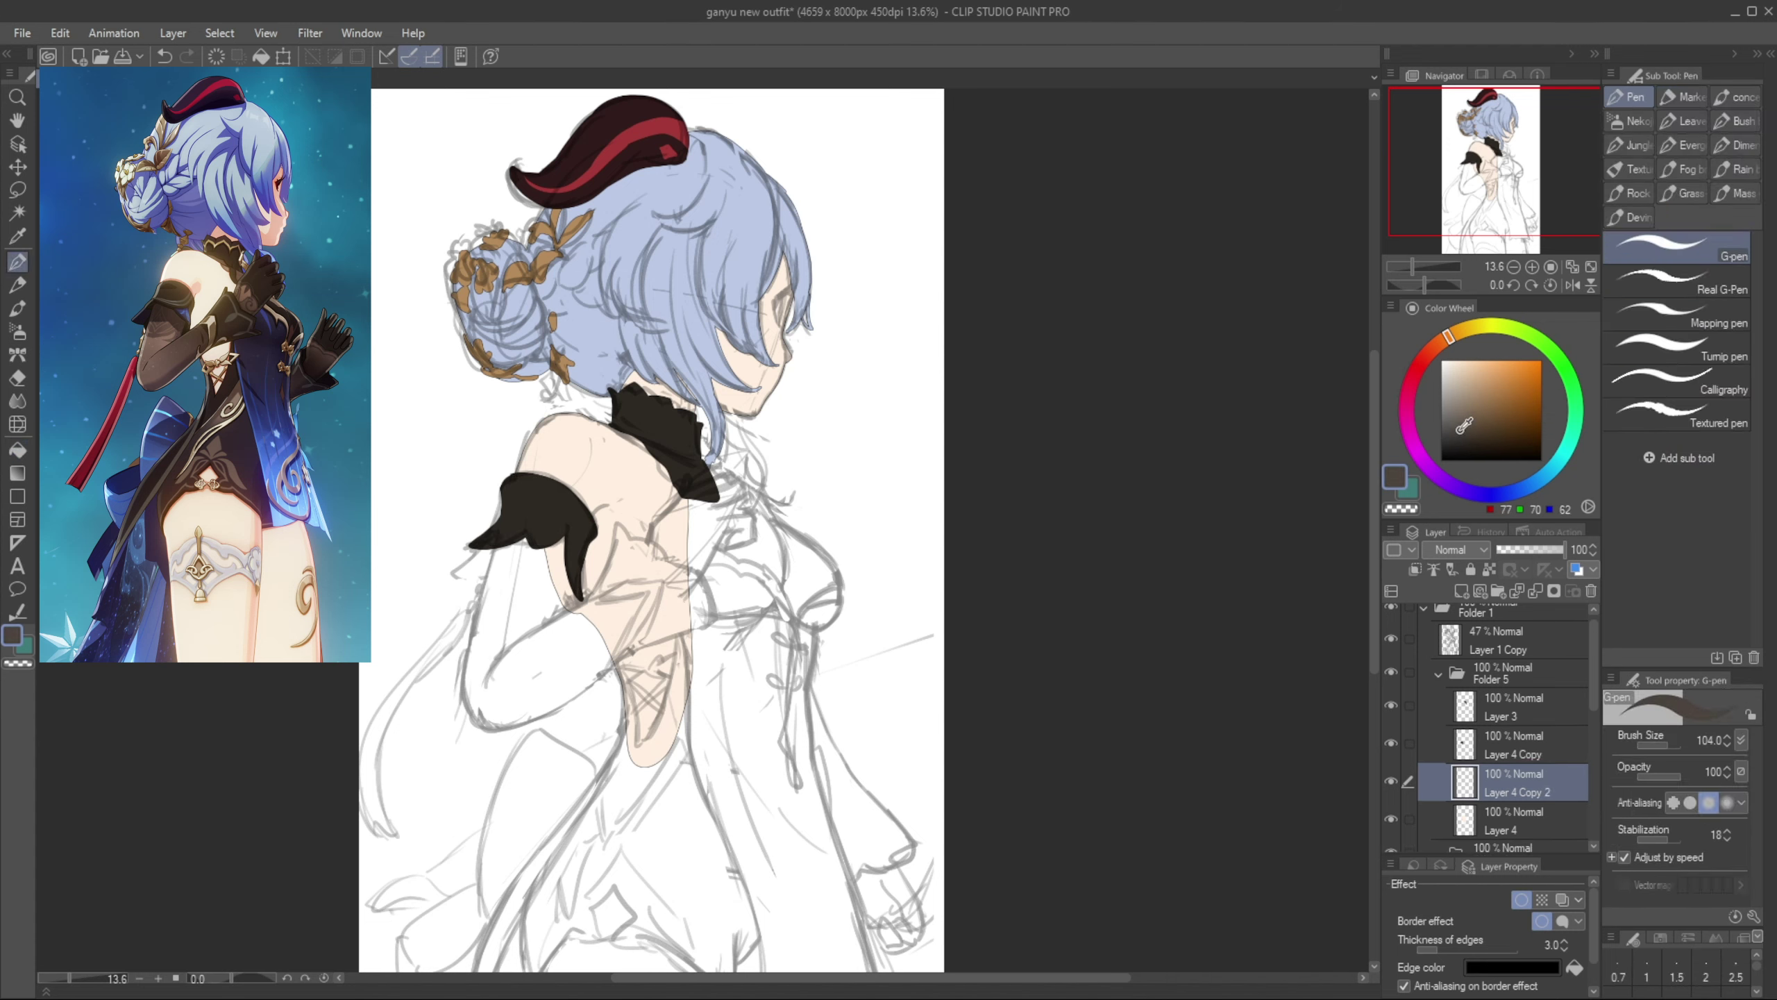
{"action": "left_click_drag", "start_coordinate": [1441, 341], "coordinate": [1429, 352]}
{"action": "left_click", "coordinate": [1454, 414]}
Outline the glove from the cuff around the elbow to the forearm and fill it greyish brown
{"action": "mouse_move", "coordinate": [492, 566]}
{"action": "left_mouse_down"}
{"action": "mouse_move", "coordinate": [472, 721]}
{"action": "mouse_move", "coordinate": [464, 667]}
{"action": "mouse_move", "coordinate": [499, 734]}
{"action": "mouse_move", "coordinate": [616, 663]}
{"action": "left_mouse_up"}
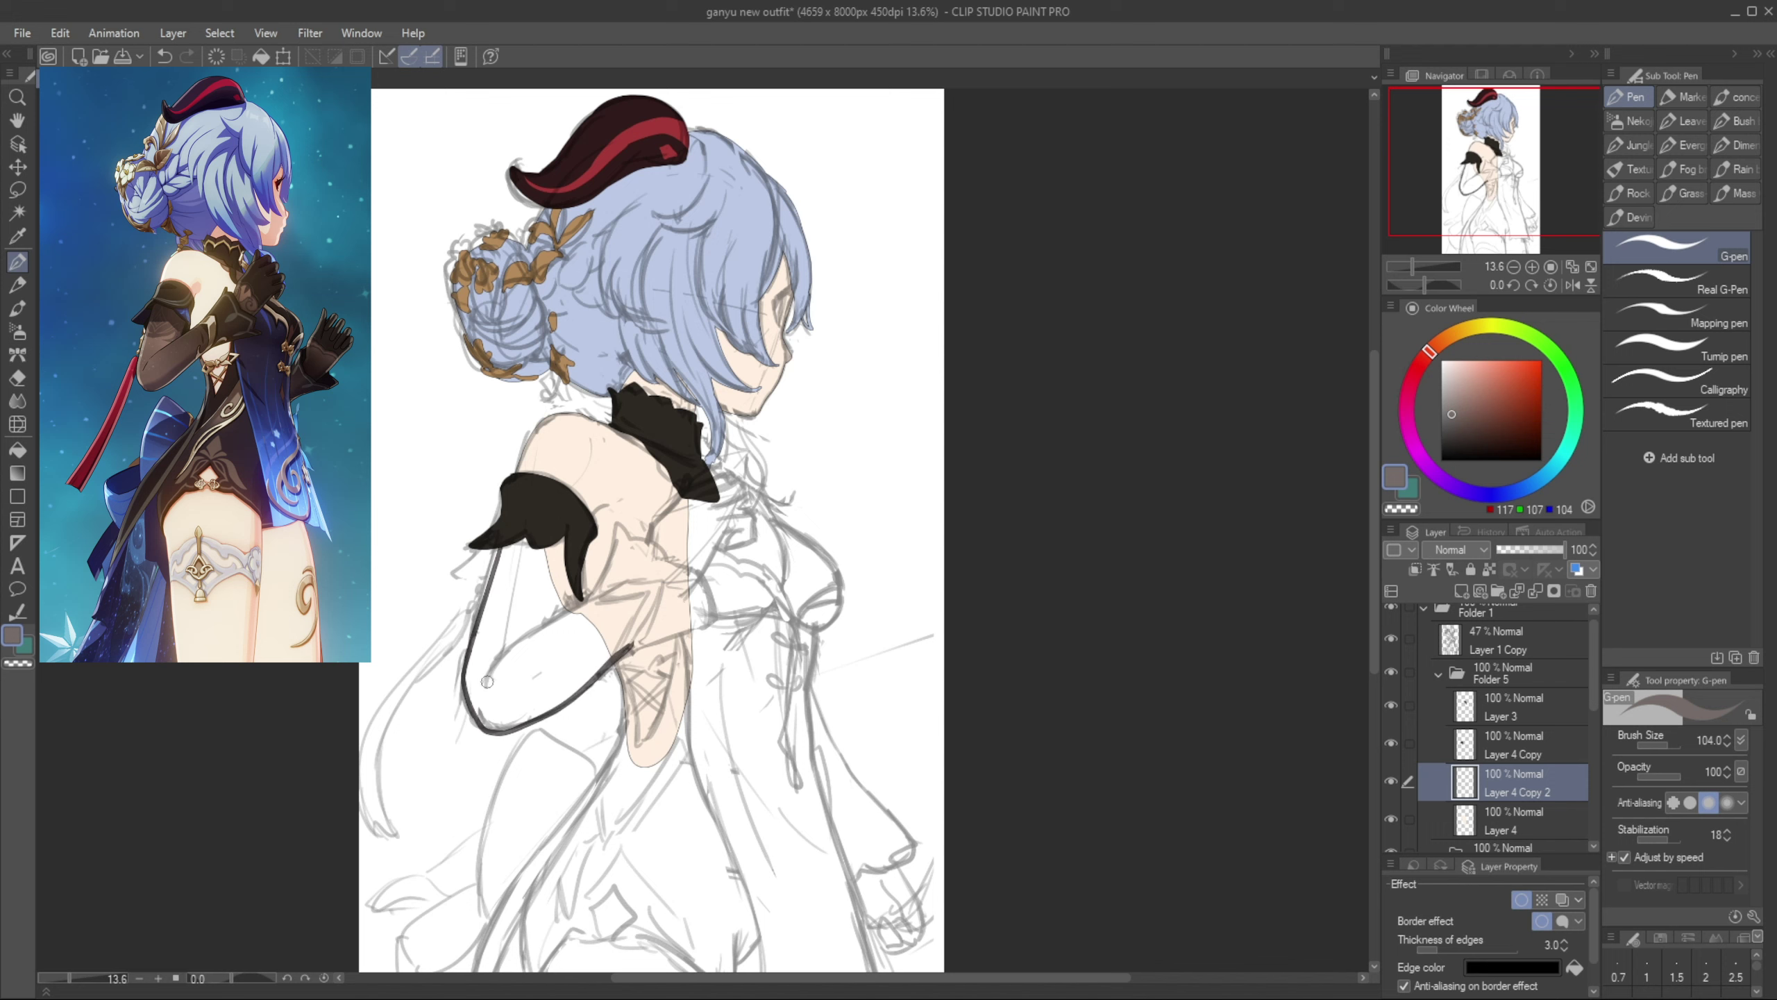
{"action": "key", "text": "ctrl+z"}
{"action": "mouse_move", "coordinate": [561, 600]}
{"action": "left_mouse_down"}
{"action": "mouse_move", "coordinate": [545, 630]}
{"action": "mouse_move", "coordinate": [589, 605]}
{"action": "mouse_move", "coordinate": [631, 648]}
{"action": "left_mouse_up"}
{"action": "key", "text": "ctrl+z"}
{"action": "key", "text": "g"}
{"action": "key", "text": "p"}
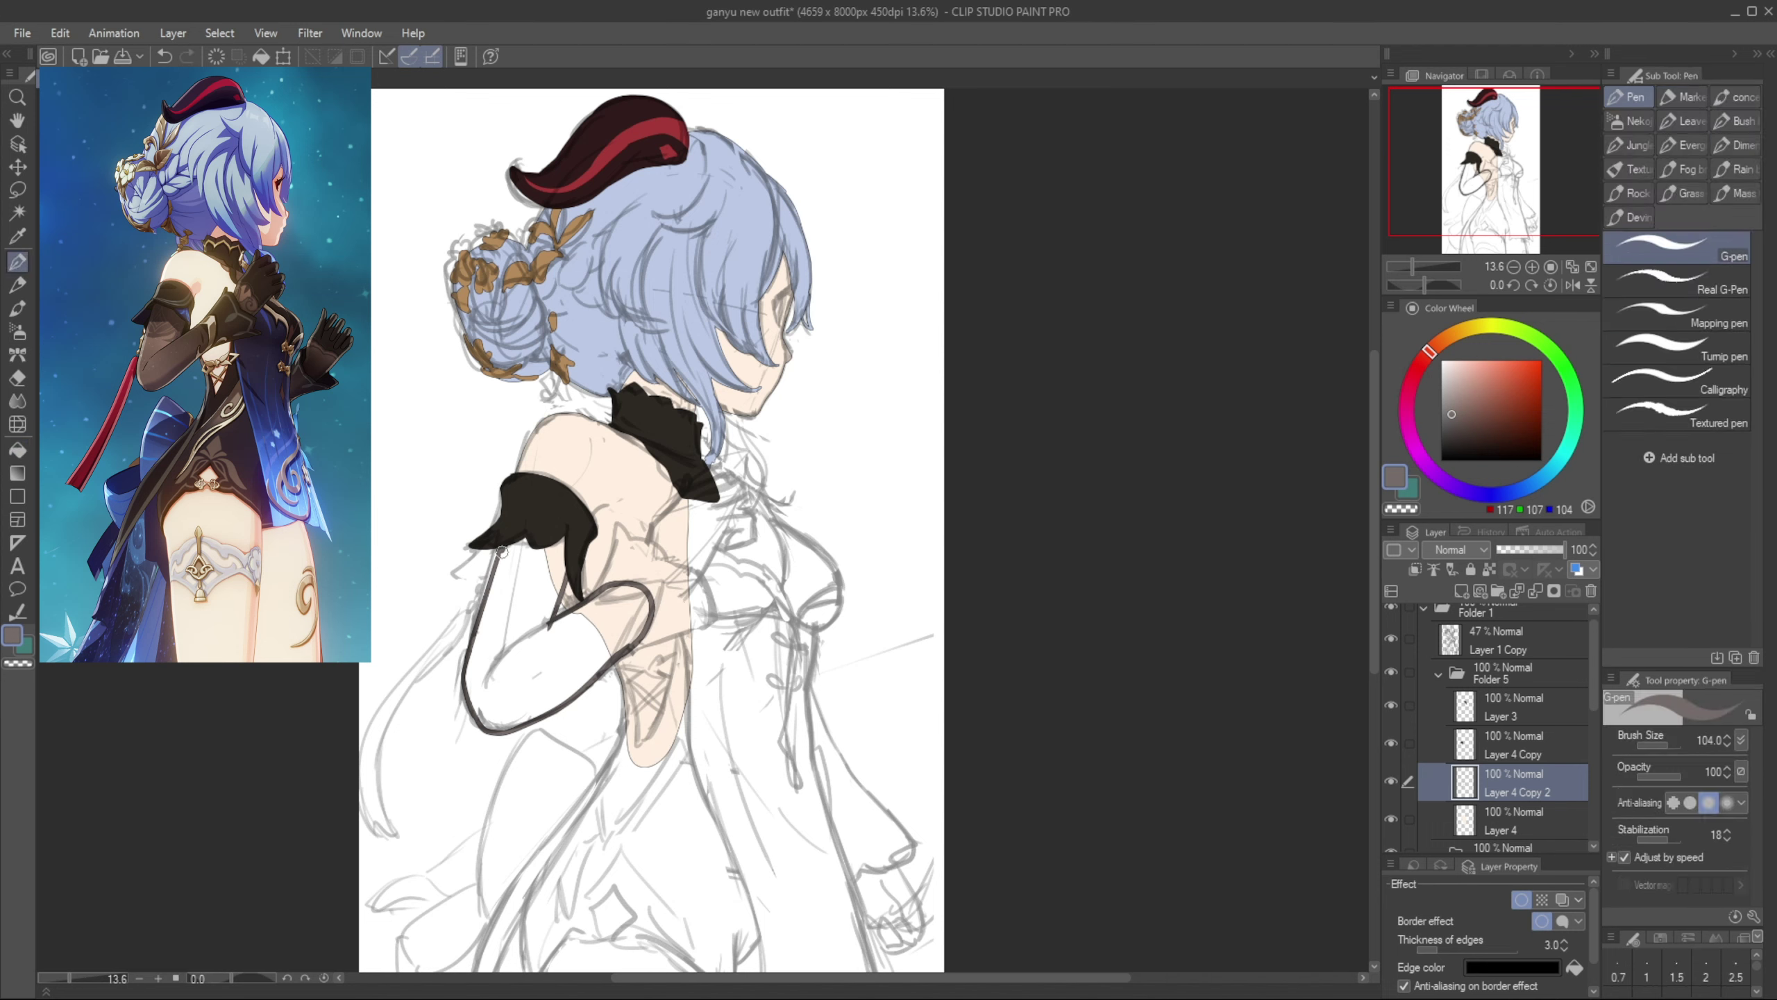
{"action": "key", "text": "g"}
{"action": "left_click", "coordinate": [525, 633]}
Extend the glove's outline along the forearm towards the wrist and fill the added area
{"action": "key", "text": "p"}
{"action": "mouse_move", "coordinate": [593, 594]}
{"action": "left_mouse_down"}
{"action": "mouse_move", "coordinate": [626, 532]}
{"action": "mouse_move", "coordinate": [673, 571]}
{"action": "mouse_move", "coordinate": [698, 633]}
{"action": "mouse_move", "coordinate": [630, 648]}
{"action": "mouse_move", "coordinate": [685, 610]}
{"action": "left_mouse_up"}
{"action": "key", "text": "ctrl+z"}
{"action": "key", "text": "ctrl+z"}
{"action": "key", "text": "ctrl+z"}
{"action": "key", "text": "ctrl+z"}
{"action": "key", "text": "g"}
{"action": "left_click", "coordinate": [676, 608]}
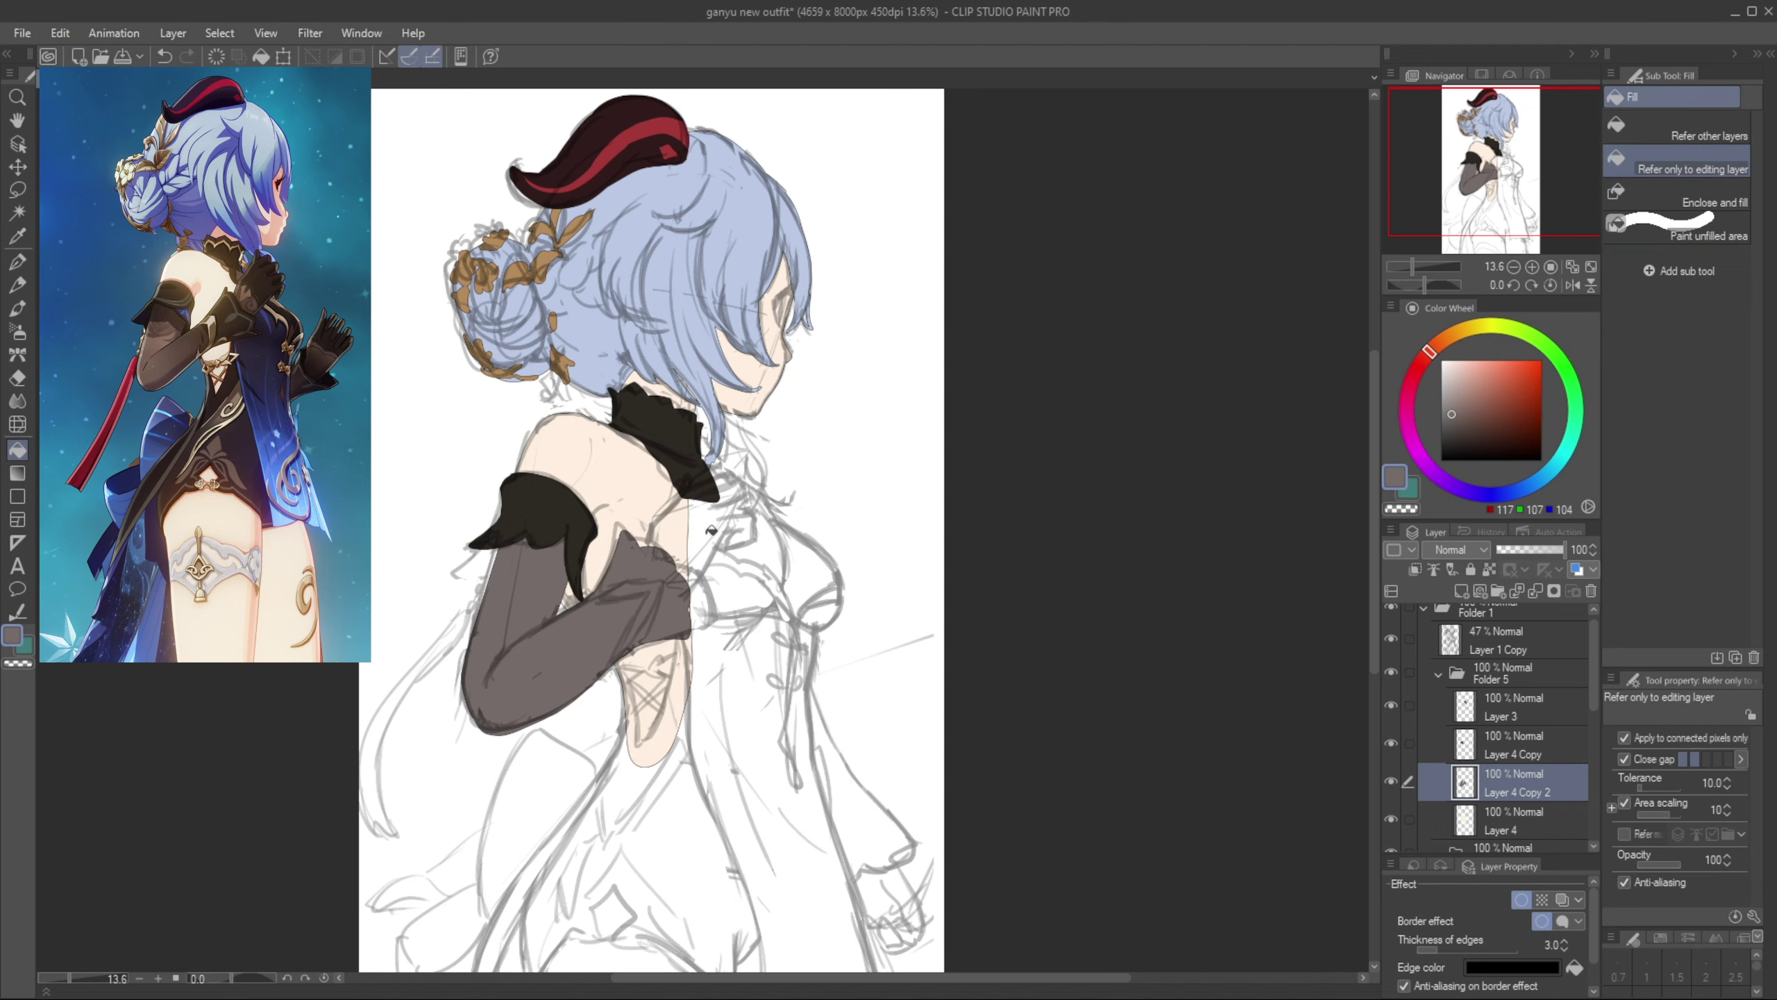
Add another empty bordered layer for the gloved hand, move it above the collar layer and try the first hand strokes
{"action": "key", "text": "p"}
{"action": "key", "text": "ctrl+c"}
{"action": "key", "text": "ctrl+v"}
{"action": "key", "text": "Delete"}
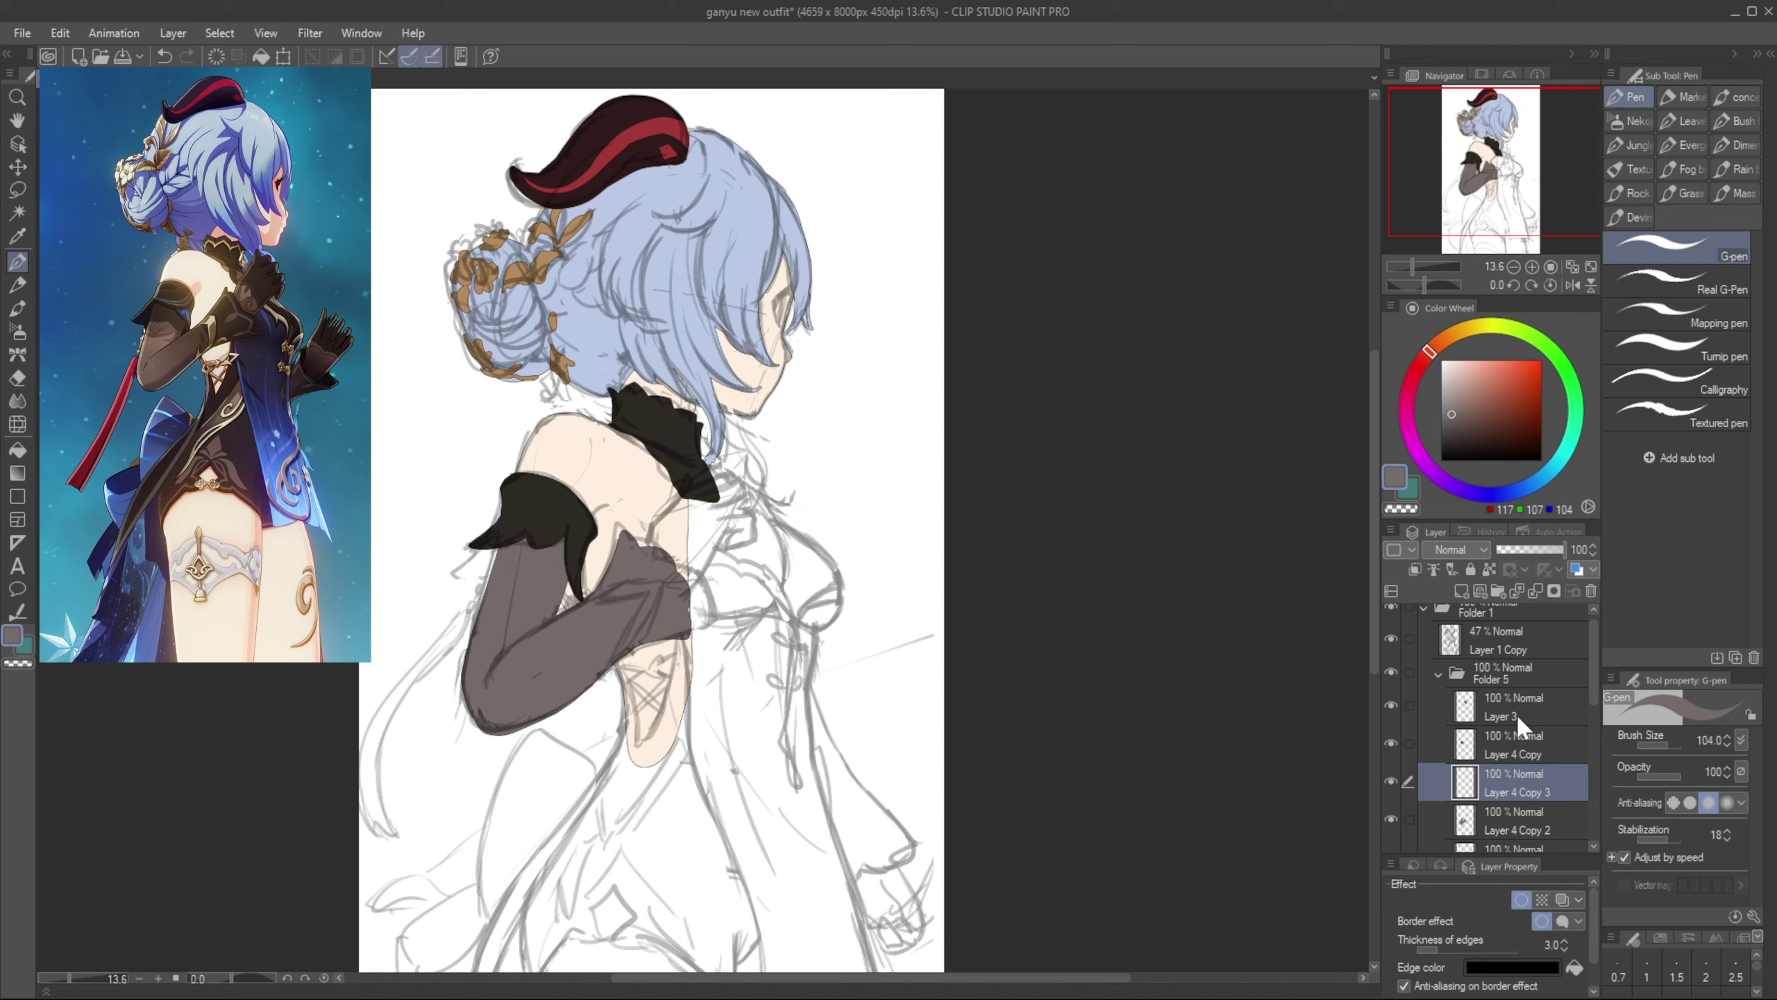
{"action": "left_click_drag", "start_coordinate": [645, 561], "coordinate": [689, 623]}
{"action": "key", "text": "ctrl+z"}
{"action": "left_click_drag", "start_coordinate": [1491, 778], "coordinate": [1493, 691]}
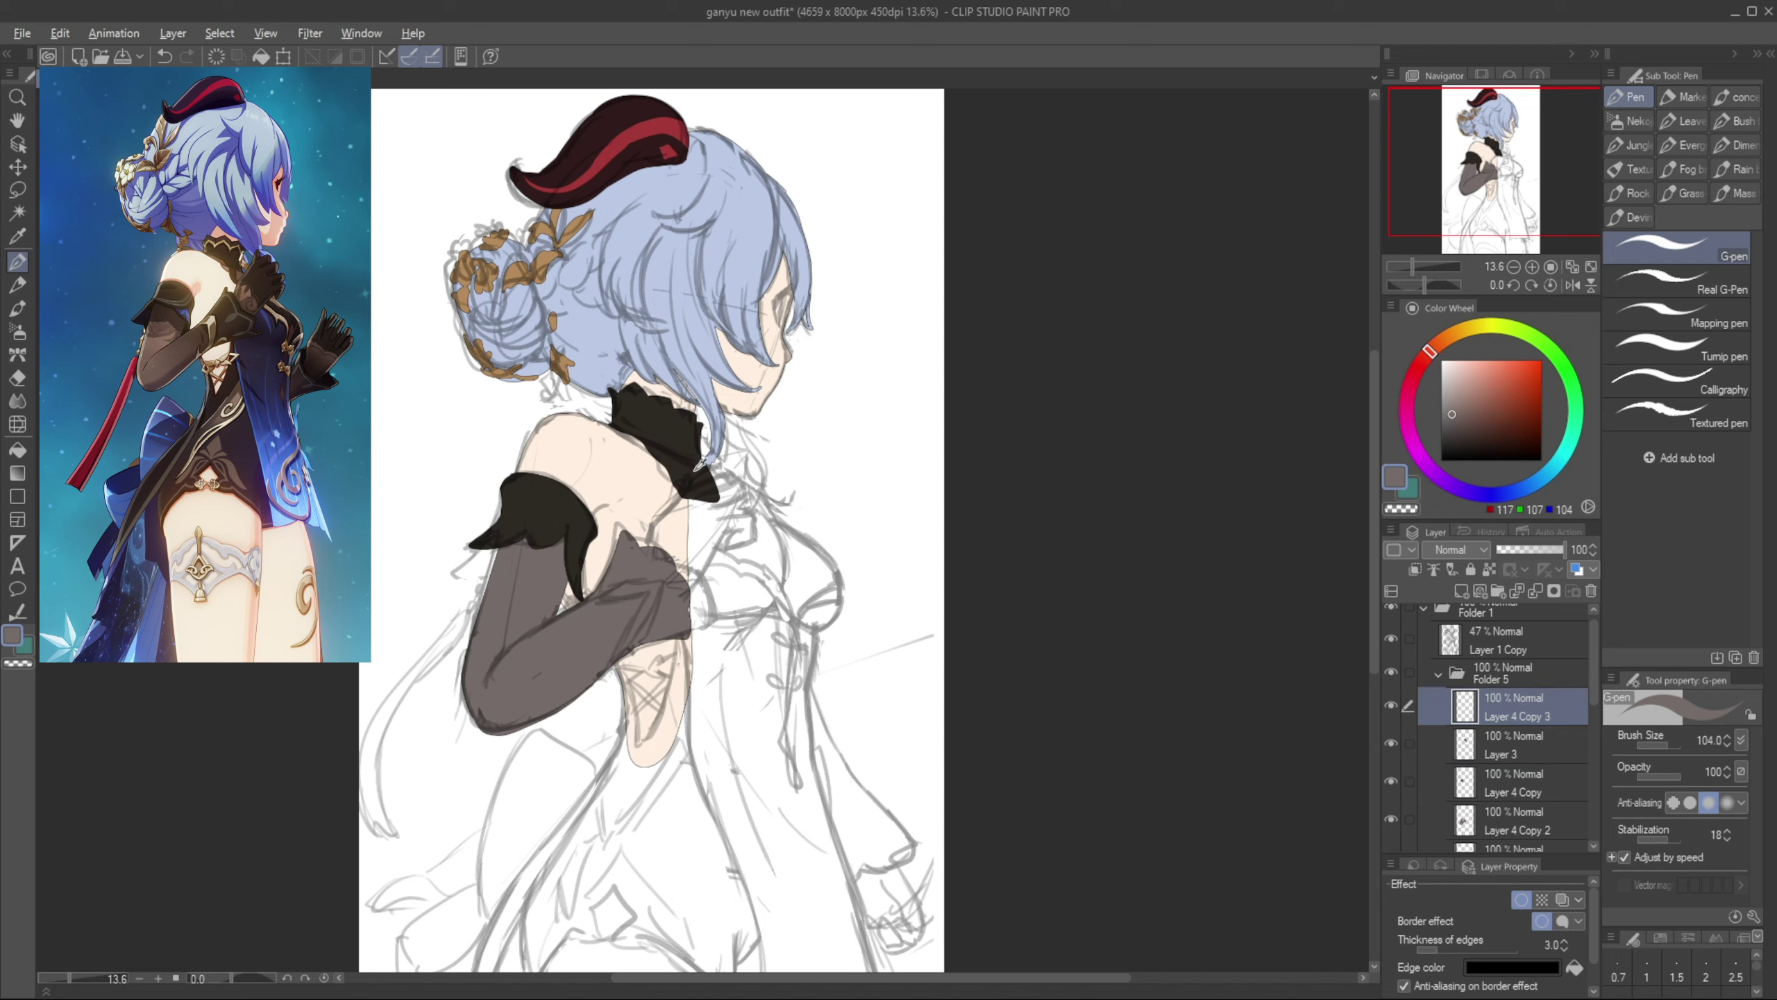
{"action": "left_click_drag", "start_coordinate": [643, 559], "coordinate": [655, 513]}
{"action": "key", "text": "ctrl+z"}
Reorder the layers so the hand layer lies below the cuff and forearm but above the collar
{"action": "mouse_move", "coordinate": [1504, 754]}
{"action": "left_mouse_down"}
{"action": "mouse_move", "coordinate": [1487, 756]}
{"action": "mouse_move", "coordinate": [1487, 843]}
{"action": "mouse_move", "coordinate": [1515, 773]}
{"action": "left_mouse_up"}
{"action": "key", "text": "alt+]"}
{"action": "key", "text": "alt+]"}
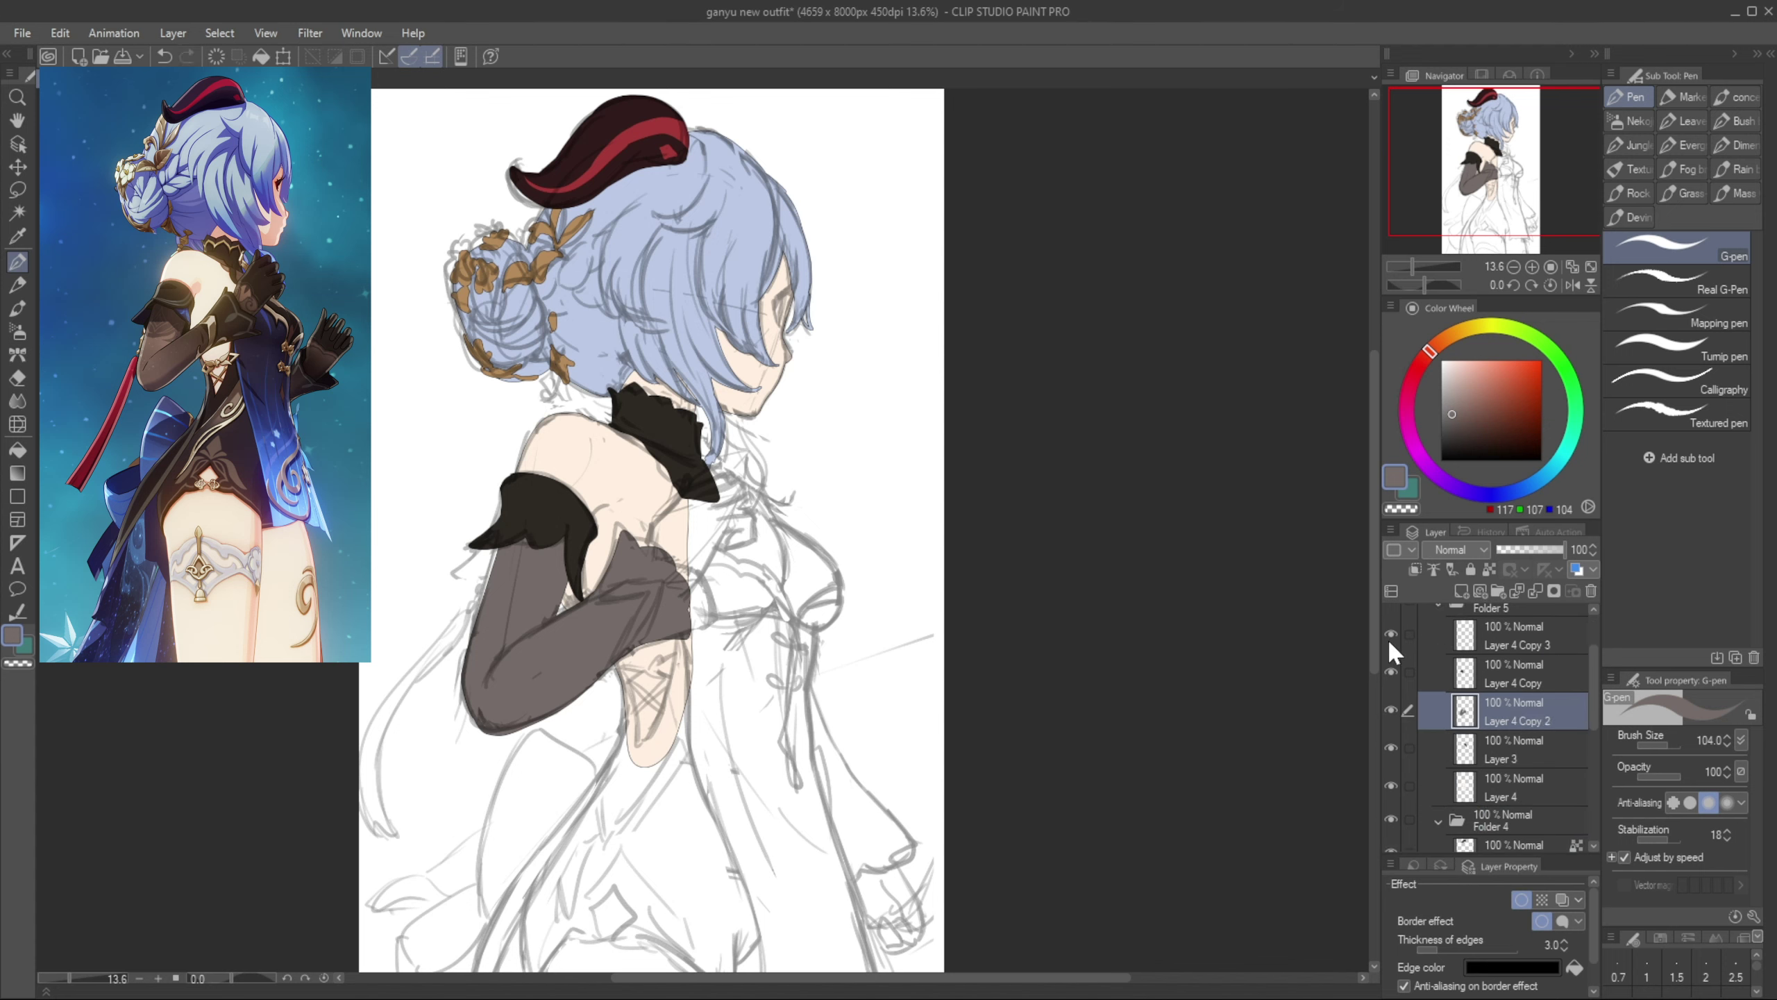
{"action": "key", "text": "ctrl+["}
{"action": "key", "text": "ctrl+["}
Outline the gloved hand and its fingers at the chest and fill them greyish brown
{"action": "left_click_drag", "start_coordinate": [654, 539], "coordinate": [697, 481]}
{"action": "key", "text": "ctrl+z"}
{"action": "mouse_move", "coordinate": [647, 553]}
{"action": "left_mouse_down"}
{"action": "mouse_move", "coordinate": [693, 484]}
{"action": "mouse_move", "coordinate": [677, 582]}
{"action": "left_mouse_up"}
{"action": "key", "text": "ctrl+z"}
{"action": "key", "text": "g"}
{"action": "left_click", "coordinate": [697, 498]}
{"action": "key", "text": "p"}
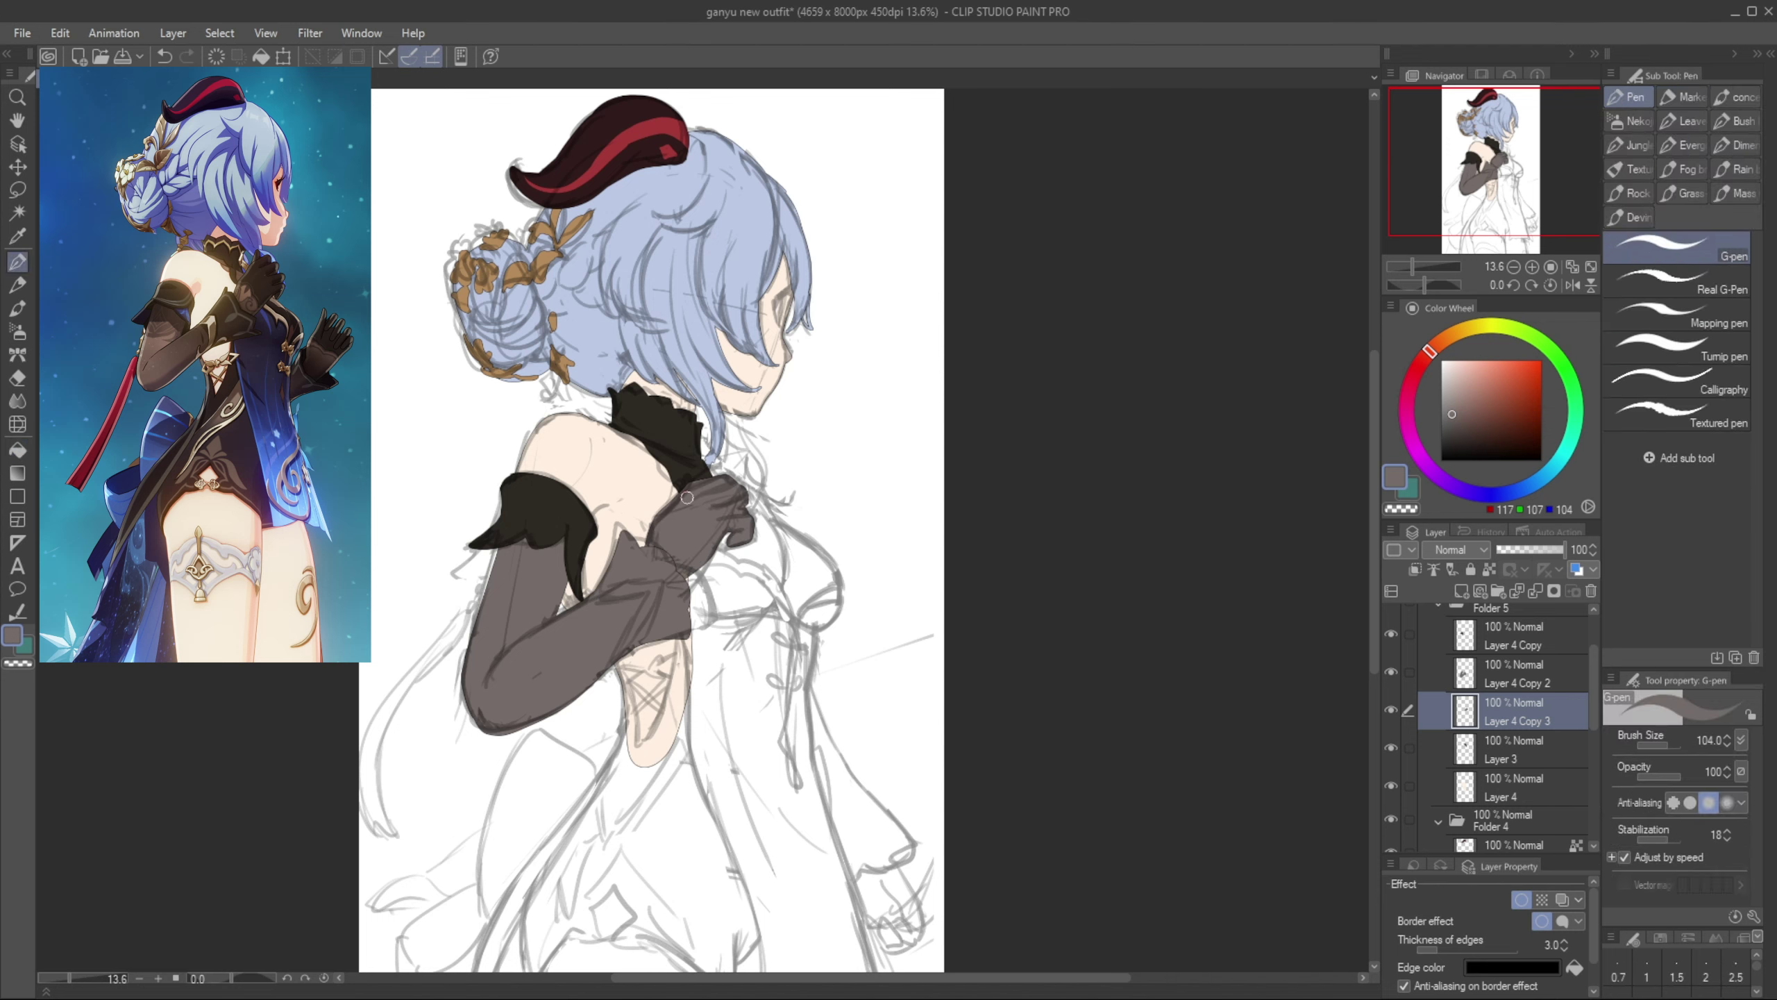
{"action": "mouse_move", "coordinate": [680, 500]}
{"action": "left_mouse_down"}
{"action": "mouse_move", "coordinate": [718, 457]}
{"action": "mouse_move", "coordinate": [768, 519]}
{"action": "left_mouse_up"}
Add an empty layer above the hand, sample the near-black brown (46, 41, 36) and outline the dress from waist to hem
{"action": "key", "text": "bracketright"}
{"action": "key", "text": "ctrl+v"}
{"action": "left_click", "coordinate": [681, 433], "text": "alt"}
{"action": "mouse_move", "coordinate": [617, 668]}
{"action": "left_mouse_down"}
{"action": "mouse_move", "coordinate": [642, 742]}
{"action": "mouse_move", "coordinate": [676, 639]}
{"action": "mouse_move", "coordinate": [715, 635]}
{"action": "mouse_move", "coordinate": [769, 803]}
{"action": "left_mouse_up"}
{"action": "mouse_move", "coordinate": [638, 685]}
{"action": "left_mouse_down"}
{"action": "mouse_move", "coordinate": [635, 577]}
{"action": "mouse_move", "coordinate": [544, 836]}
{"action": "mouse_move", "coordinate": [596, 778]}
{"action": "left_mouse_up"}
{"action": "key", "text": "ctrl+z"}
{"action": "key", "text": "ctrl+z"}
{"action": "mouse_move", "coordinate": [549, 839]}
{"action": "left_mouse_down"}
{"action": "mouse_move", "coordinate": [591, 776]}
{"action": "mouse_move", "coordinate": [668, 783]}
{"action": "mouse_move", "coordinate": [629, 769]}
{"action": "mouse_move", "coordinate": [747, 843]}
{"action": "left_mouse_up"}
{"action": "key", "text": "ctrl+z"}
{"action": "key", "text": "ctrl+z"}
{"action": "key", "text": "ctrl+z"}
{"action": "key", "text": "ctrl+z"}
{"action": "key", "text": "ctrl+z"}
{"action": "key", "text": "ctrl+z"}
{"action": "key", "text": "ctrl+z"}
Close the dress outline along the hem and front edge and fill the dress near-black brown
{"action": "left_click_drag", "start_coordinate": [669, 776], "coordinate": [748, 840]}
{"action": "mouse_move", "coordinate": [748, 838]}
{"action": "left_mouse_down"}
{"action": "mouse_move", "coordinate": [746, 771]}
{"action": "mouse_move", "coordinate": [777, 785]}
{"action": "mouse_move", "coordinate": [787, 633]}
{"action": "left_mouse_up"}
{"action": "key", "text": "g"}
{"action": "left_click", "coordinate": [781, 672]}
{"action": "key", "text": "g"}
{"action": "key", "text": "p"}
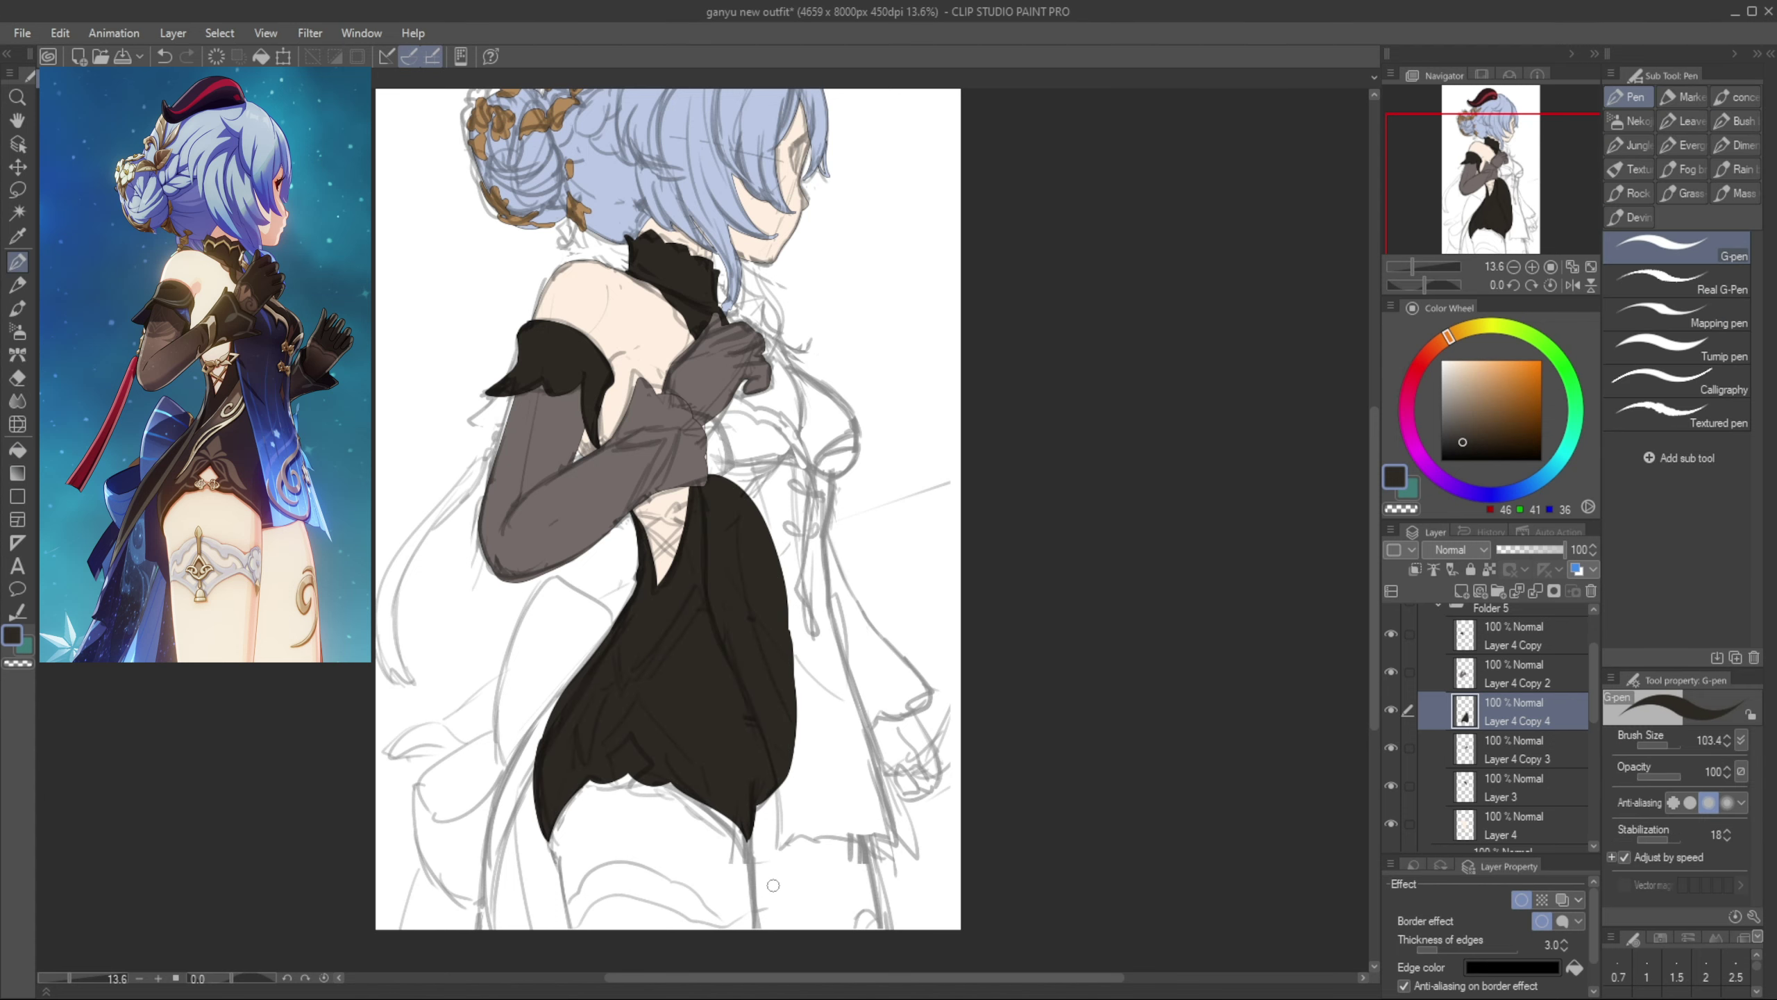
Add an empty layer above the dress and draw the narrow back tail in dark brown (60, 55, 49), filling it
{"action": "left_click", "coordinate": [1461, 590]}
{"action": "left_click", "coordinate": [1460, 436]}
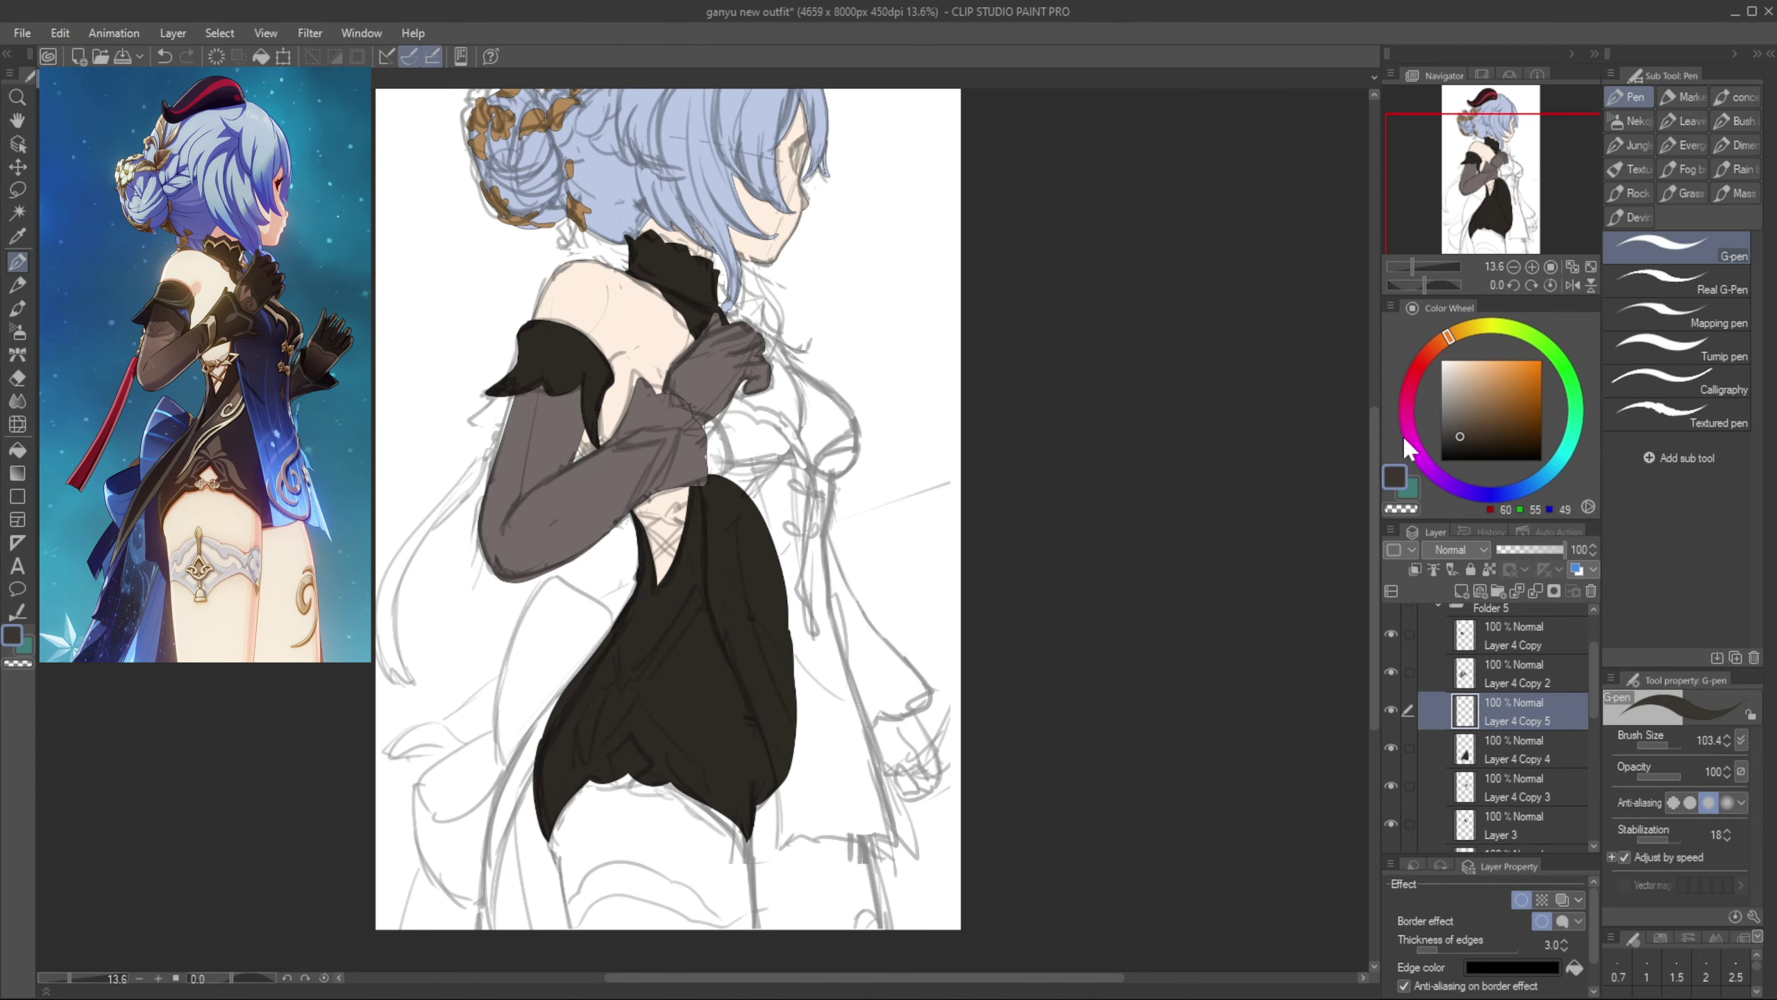
{"action": "mouse_move", "coordinate": [495, 925]}
{"action": "left_mouse_down"}
{"action": "mouse_move", "coordinate": [554, 722]}
{"action": "mouse_move", "coordinate": [517, 805]}
{"action": "mouse_move", "coordinate": [611, 616]}
{"action": "mouse_move", "coordinate": [497, 797]}
{"action": "mouse_move", "coordinate": [630, 603]}
{"action": "left_mouse_up"}
{"action": "key", "text": "ctrl+z"}
{"action": "key", "text": "e"}
{"action": "key", "text": "p"}
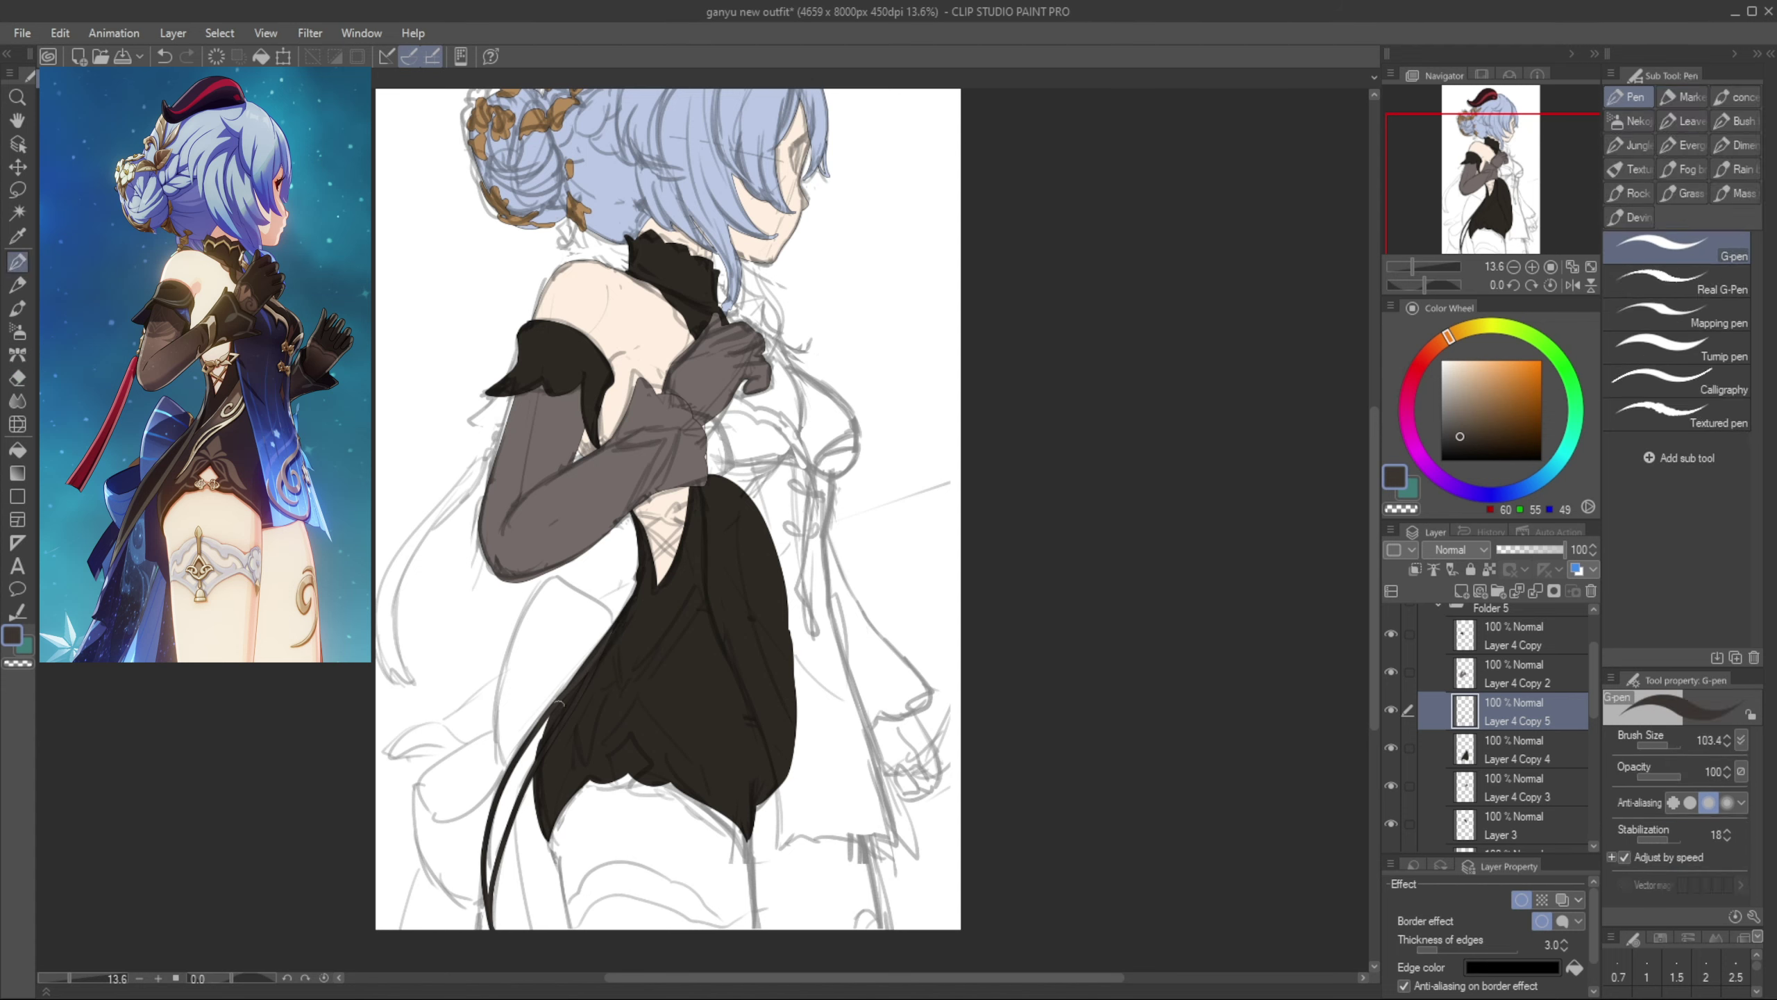
{"action": "key", "text": "g"}
{"action": "left_click", "coordinate": [522, 768]}
{"action": "key", "text": "p"}
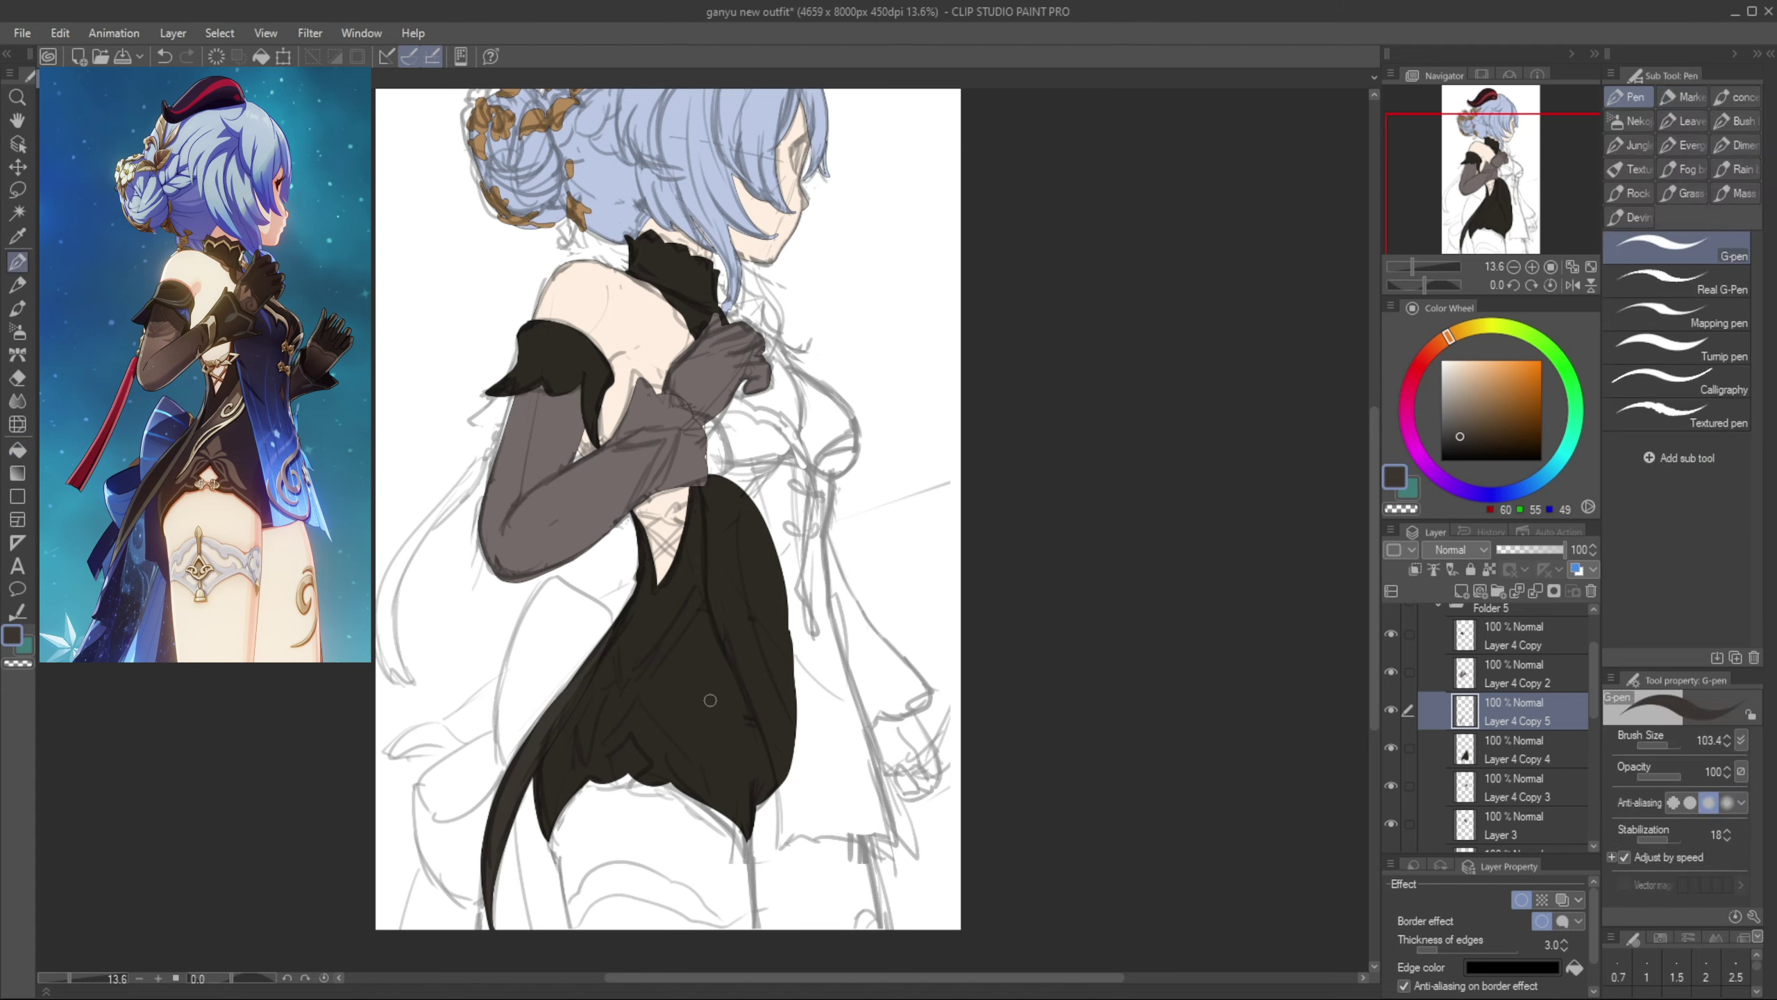
On the existing skin layer, outline the thigh below the dress, fill it with the skin colour (255, 239, 225) and tidy its edge
{"action": "left_click", "coordinate": [650, 338], "text": "ctrl+shift"}
{"action": "left_click", "coordinate": [651, 339], "text": "alt"}
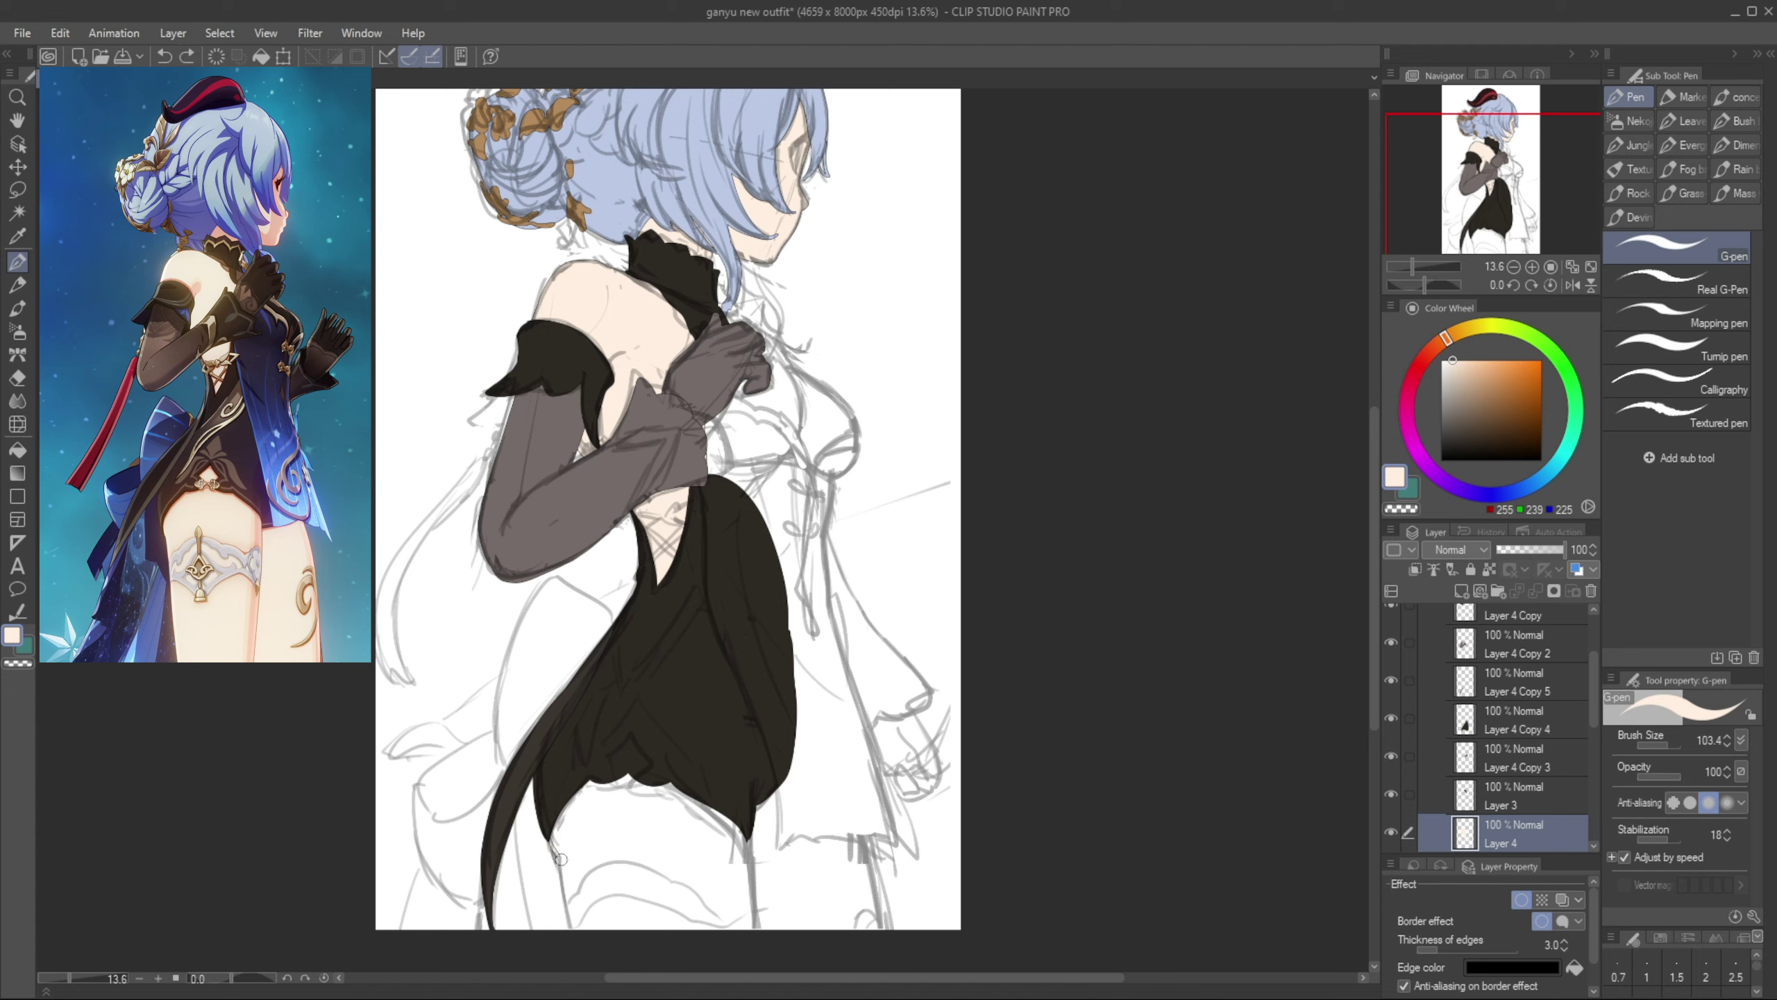
{"action": "left_click_drag", "start_coordinate": [558, 862], "coordinate": [574, 924]}
{"action": "key", "text": "g"}
{"action": "left_click", "coordinate": [602, 867]}
{"action": "key", "text": "p"}
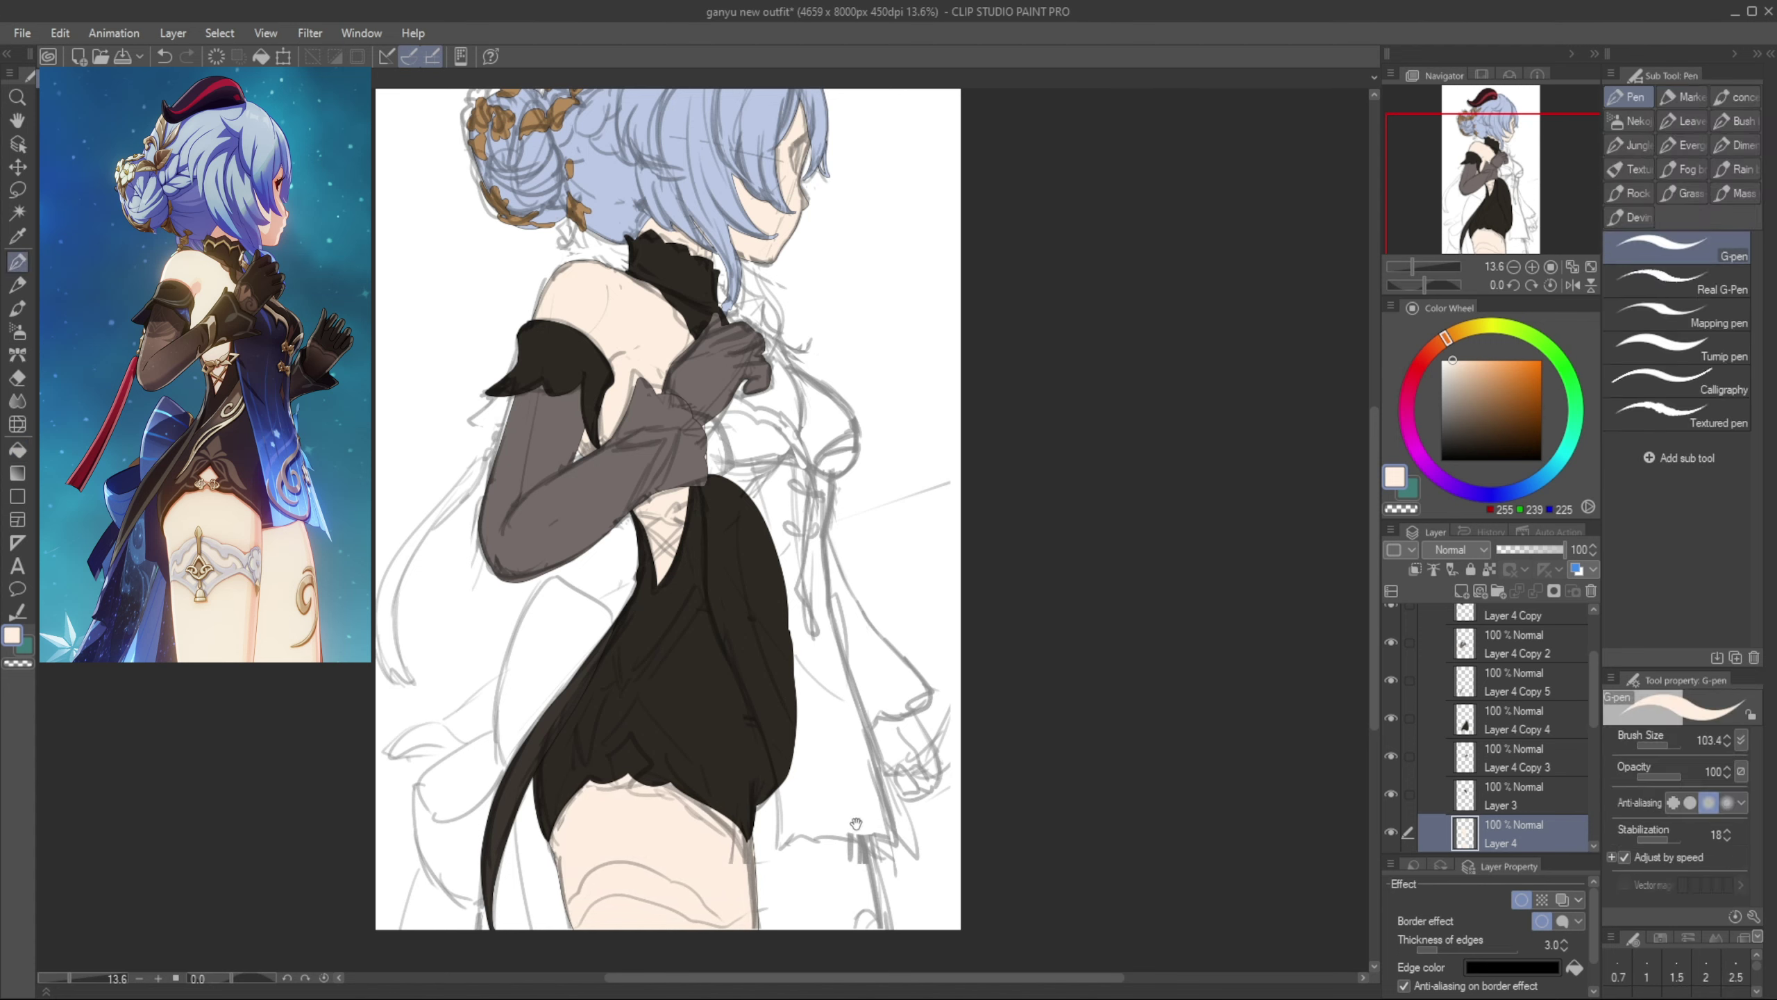
{"action": "key", "text": "e"}
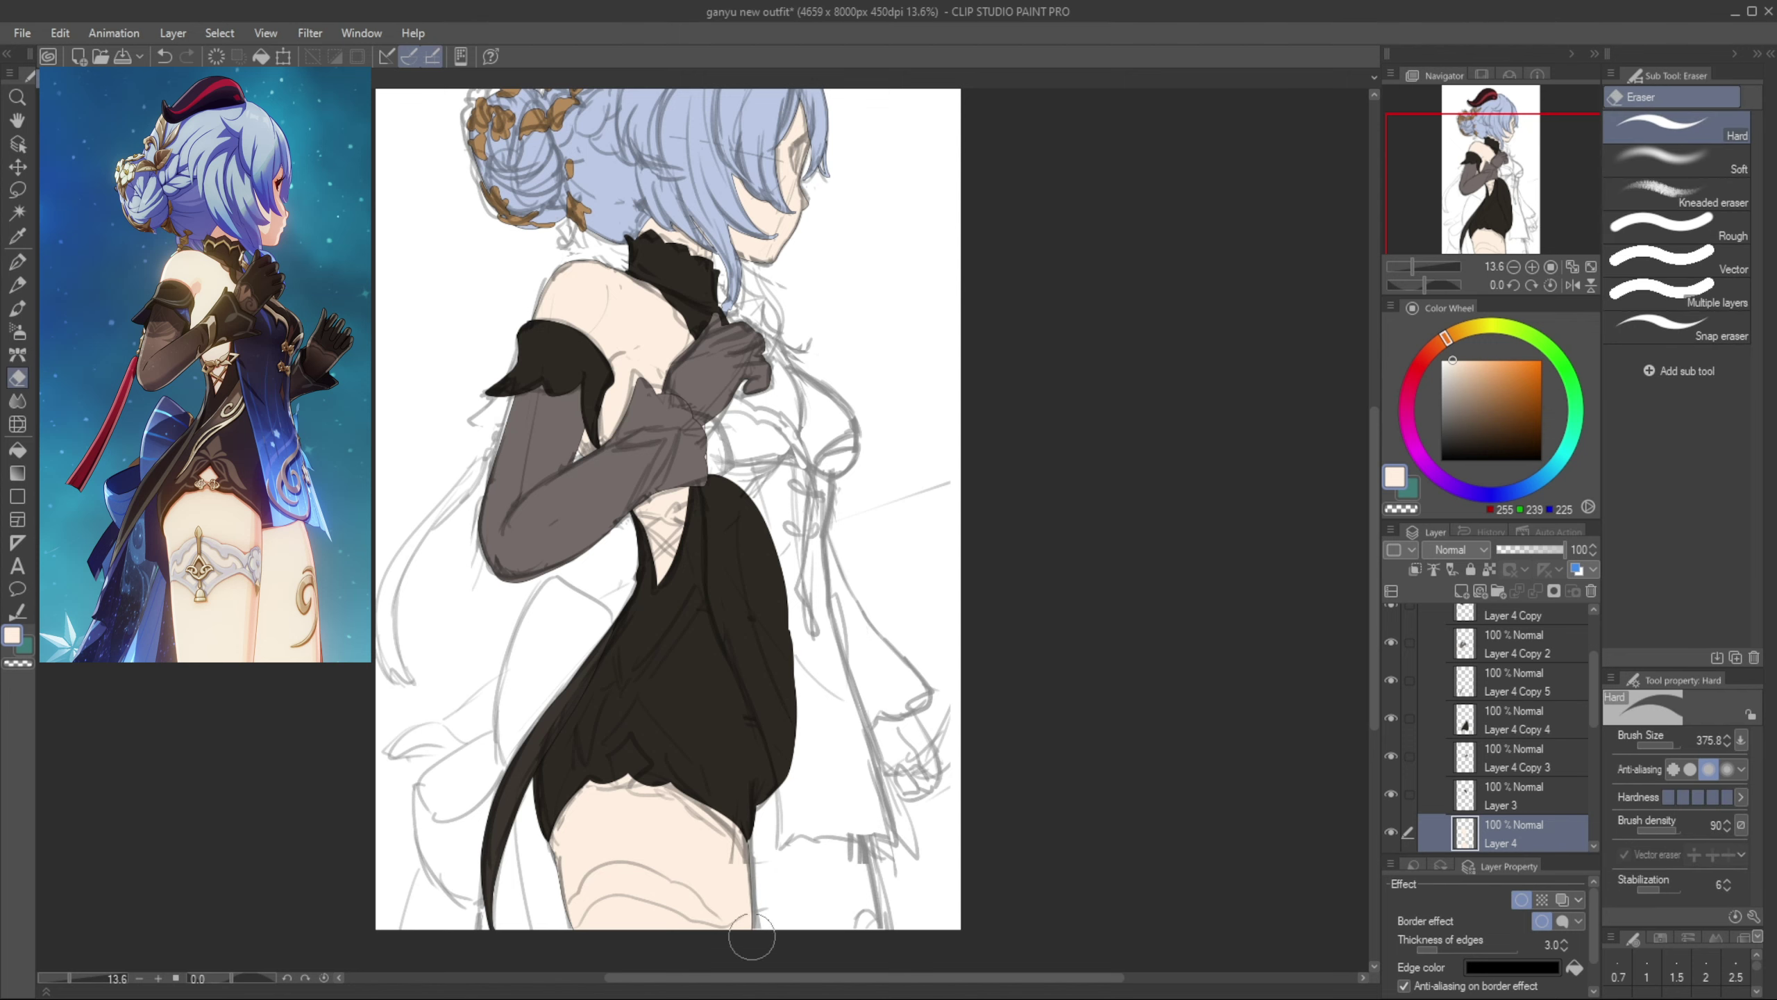
{"action": "left_click_drag", "start_coordinate": [808, 862], "coordinate": [797, 818]}
{"action": "key", "text": "p"}
{"action": "scroll", "coordinate": [1470, 700], "scroll_direction": "down", "scroll_amount": 1}
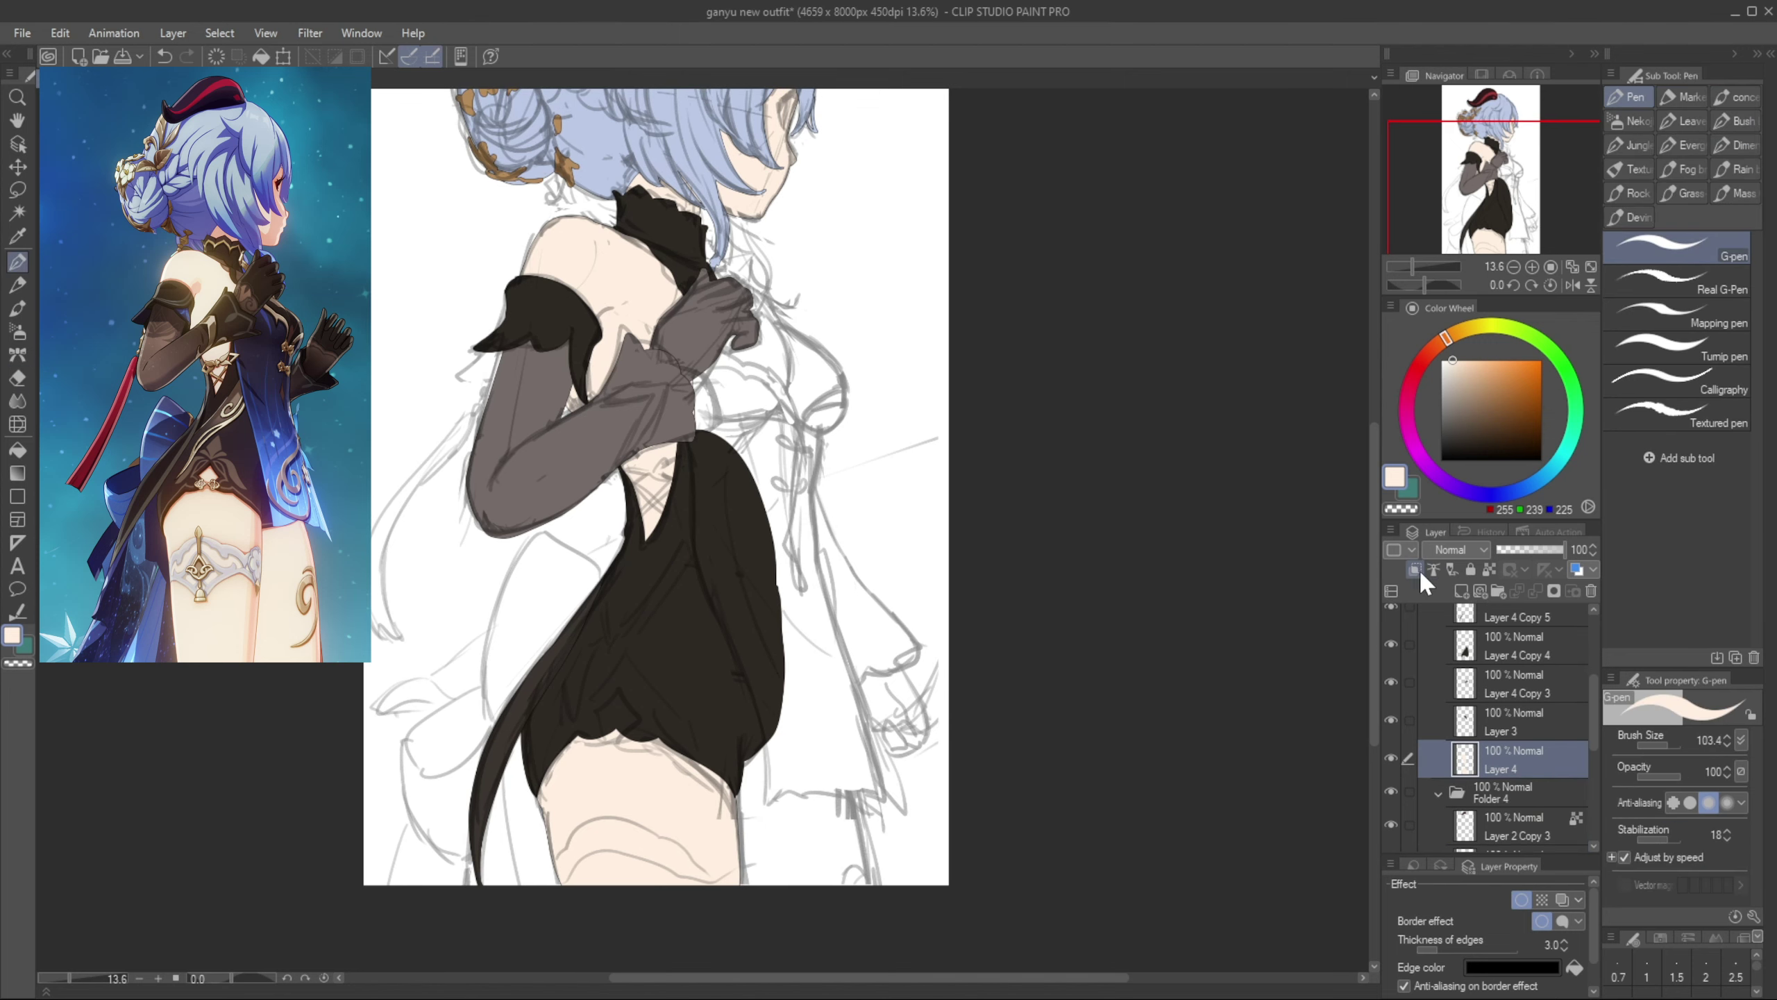
Add a new layer below the skin layer, sample the dress's near-black brown (46, 41, 36) and give it a black border effect
{"action": "key", "text": "ctrl+z"}
{"action": "left_click", "coordinate": [1467, 730]}
{"action": "left_click", "coordinate": [1391, 720]}
{"action": "left_click", "coordinate": [1391, 720]}
{"action": "left_click", "coordinate": [1470, 648]}
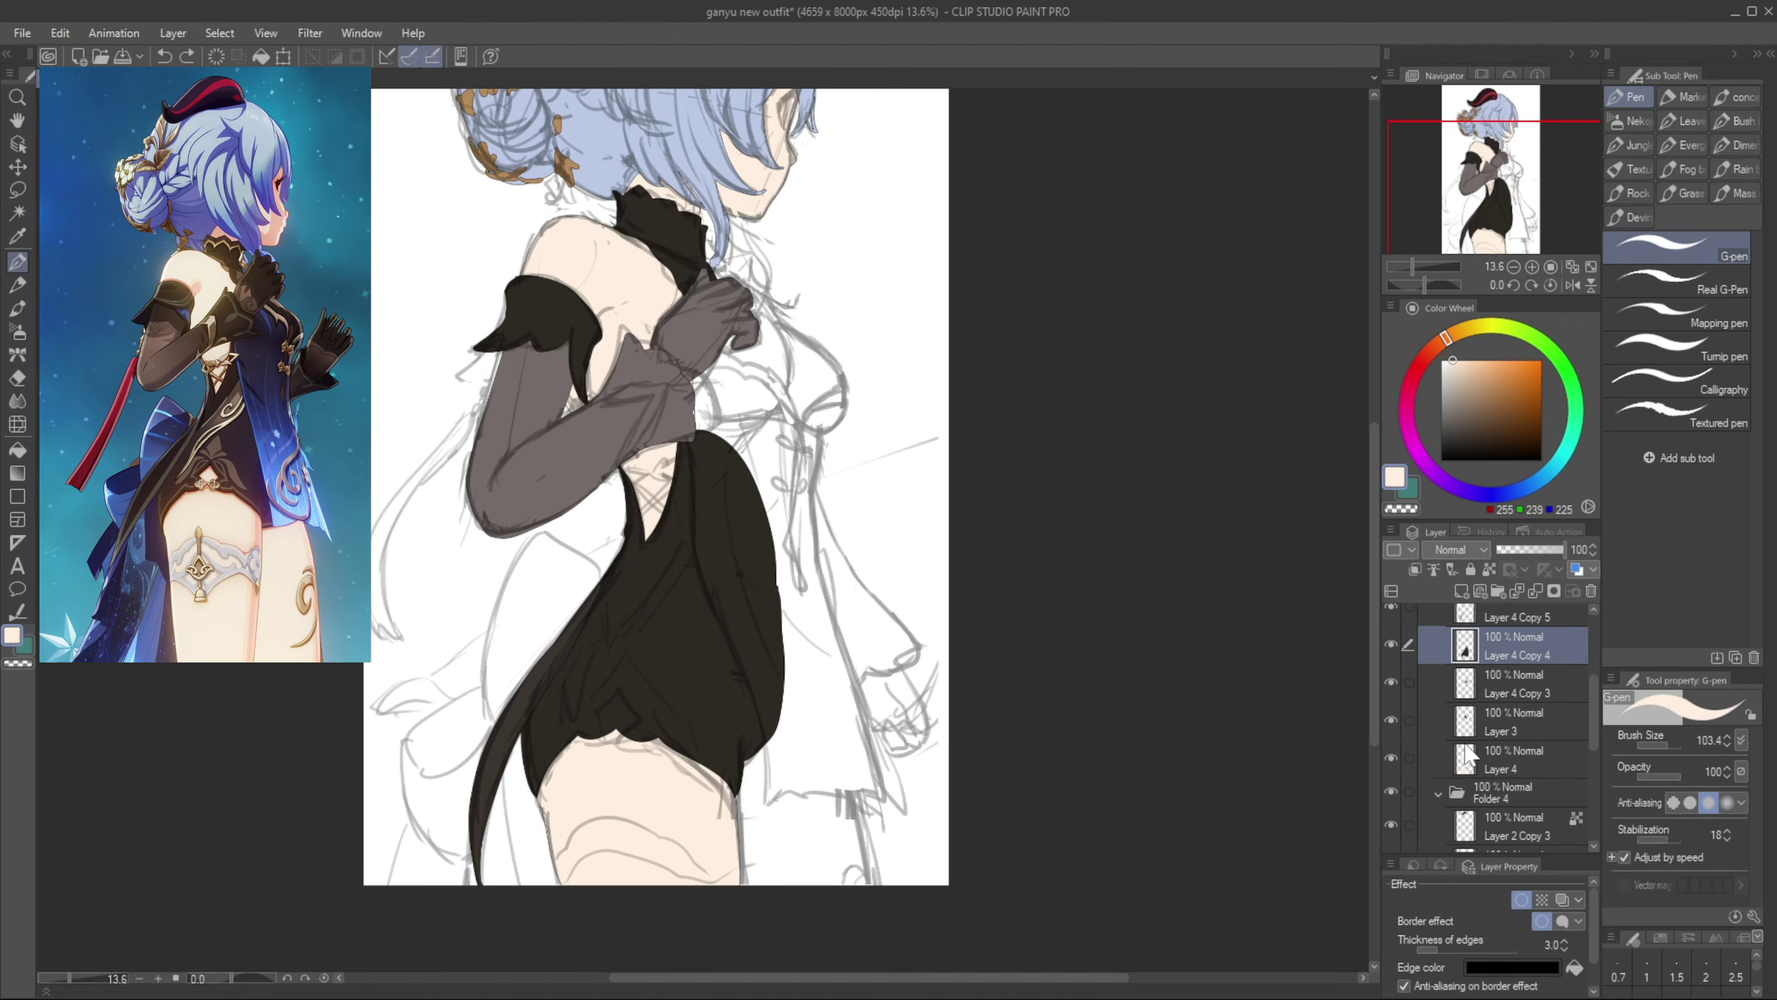
{"action": "left_click", "coordinate": [1465, 747]}
{"action": "left_click", "coordinate": [1462, 592]}
{"action": "left_click_drag", "start_coordinate": [1496, 759], "coordinate": [1494, 802]}
{"action": "left_click", "coordinate": [731, 630], "text": "alt"}
{"action": "left_click", "coordinate": [1521, 900]}
{"action": "left_click", "coordinate": [1512, 968]}
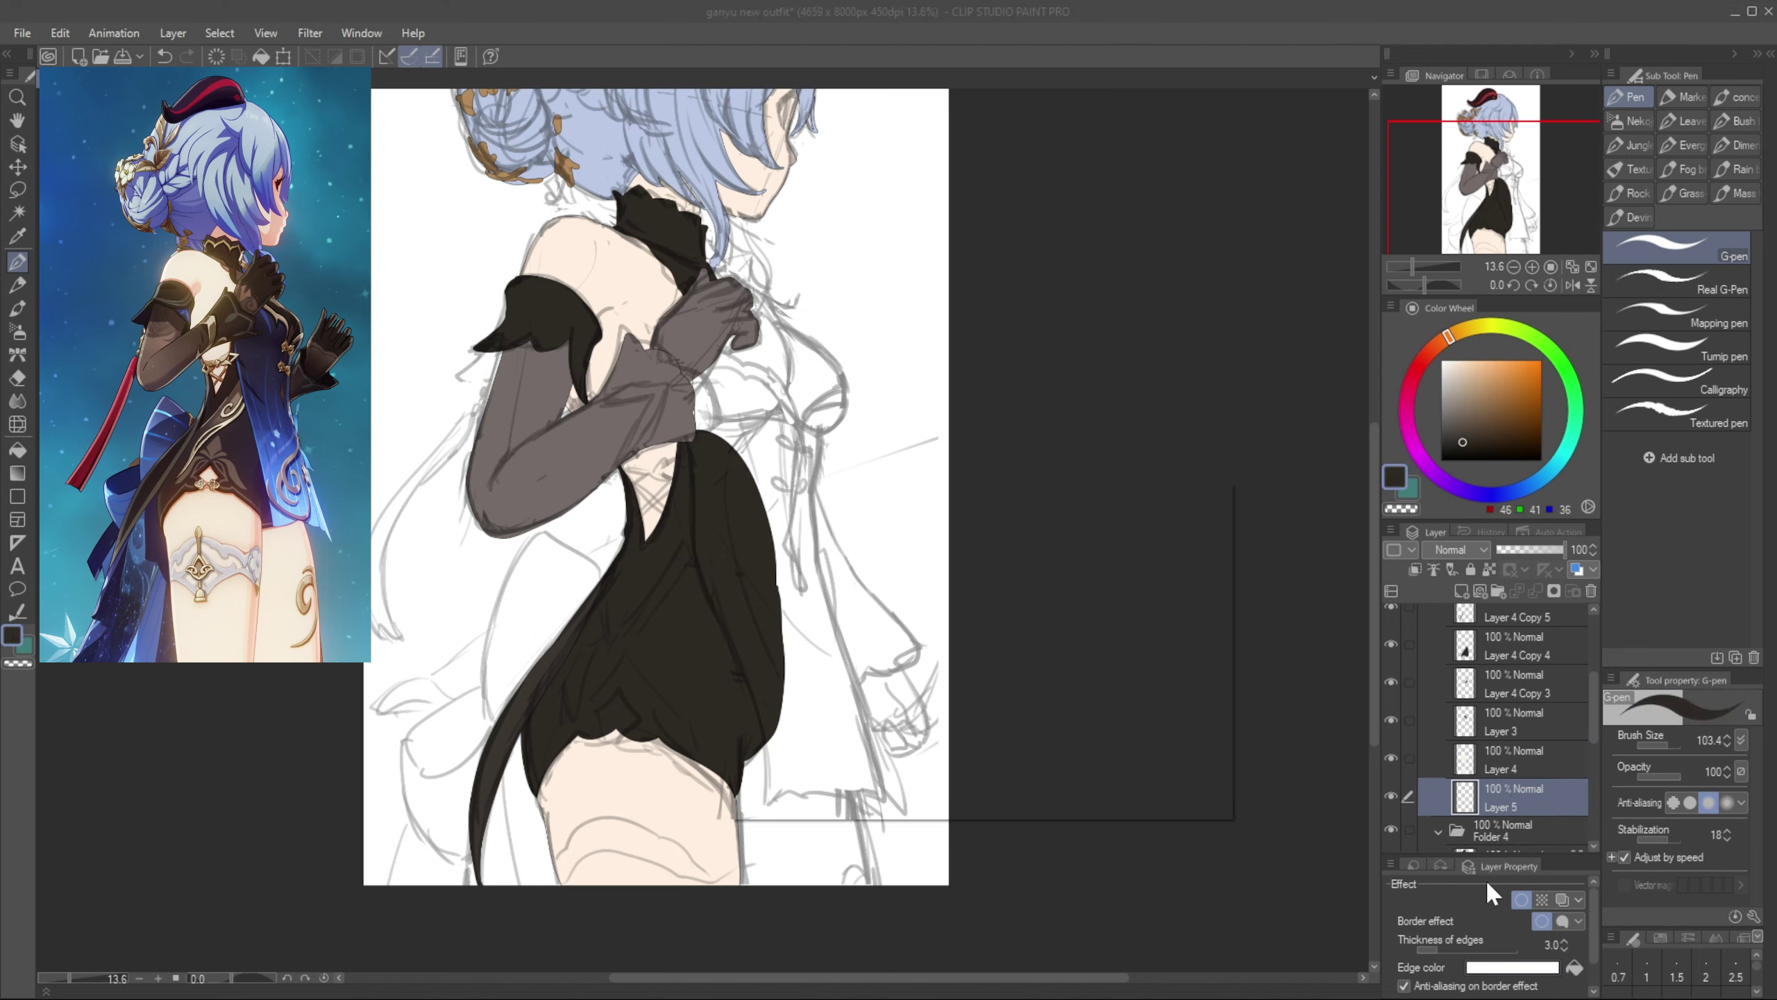
{"action": "left_click", "coordinate": [750, 800]}
{"action": "left_click", "coordinate": [1187, 522]}
Outline the far flap of the dress behind the thigh and fill it near-black brown
{"action": "mouse_move", "coordinate": [734, 805]}
{"action": "left_mouse_down"}
{"action": "mouse_move", "coordinate": [800, 775]}
{"action": "mouse_move", "coordinate": [746, 822]}
{"action": "left_mouse_up"}
{"action": "key", "text": "ctrl+z"}
{"action": "key", "text": "ctrl+z"}
{"action": "key", "text": "ctrl+z"}
{"action": "mouse_move", "coordinate": [738, 808]}
{"action": "left_mouse_down"}
{"action": "mouse_move", "coordinate": [843, 766]}
{"action": "mouse_move", "coordinate": [851, 783]}
{"action": "mouse_move", "coordinate": [832, 726]}
{"action": "mouse_move", "coordinate": [718, 783]}
{"action": "left_mouse_up"}
{"action": "key", "text": "ctrl+z"}
{"action": "key", "text": "ctrl+z"}
{"action": "key", "text": "g"}
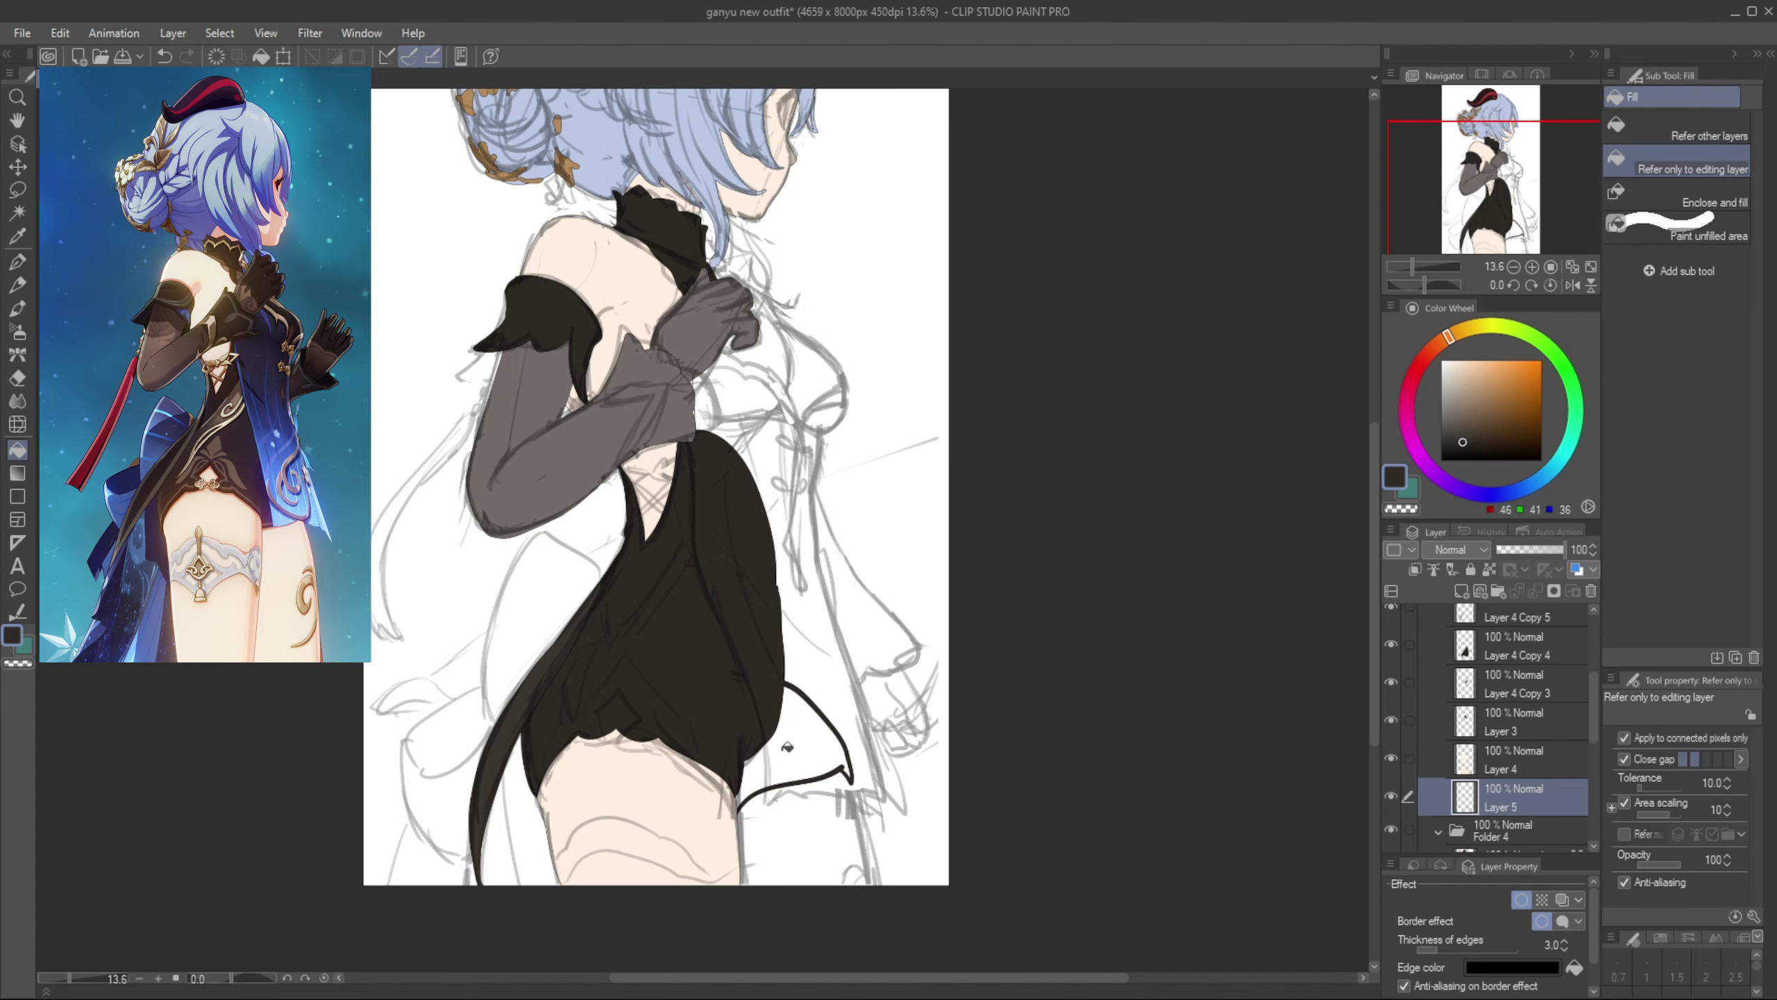
{"action": "left_click", "coordinate": [802, 748]}
{"action": "key", "text": "p"}
Add a new layer below the far flap and sample the thigh's skin colour (255, 239, 225)
{"action": "left_click", "coordinate": [1464, 594]}
{"action": "left_click_drag", "start_coordinate": [1596, 714], "coordinate": [1595, 745]}
{"action": "left_click_drag", "start_coordinate": [1562, 690], "coordinate": [1560, 740]}
{"action": "left_click", "coordinate": [686, 790], "text": "alt"}
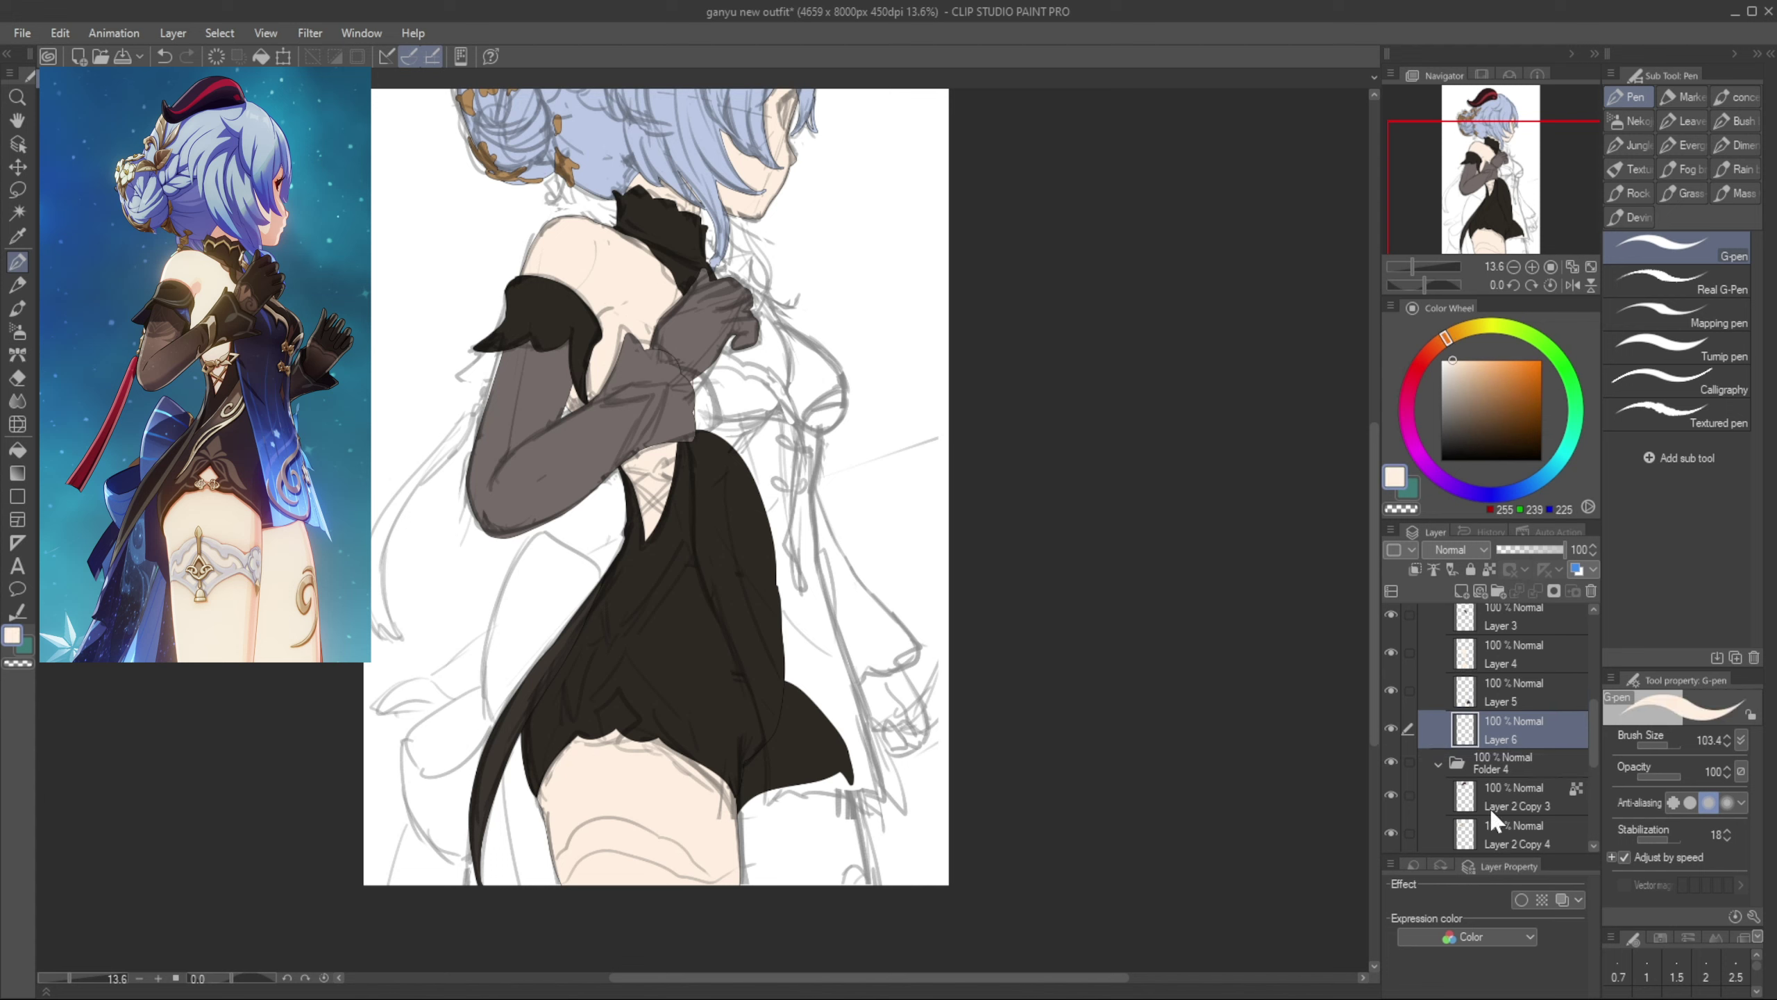
Give the new layer behind the dress flap a border effect with a black edge colour
{"action": "left_click", "coordinate": [1521, 900]}
{"action": "left_click", "coordinate": [1512, 968]}
{"action": "left_click", "coordinate": [763, 794]}
{"action": "left_click", "coordinate": [1179, 527]}
Outline the far thigh below the dress flap and fill it with the skin colour
{"action": "left_click_drag", "start_coordinate": [850, 781], "coordinate": [870, 885]}
{"action": "key", "text": "ctrl+z"}
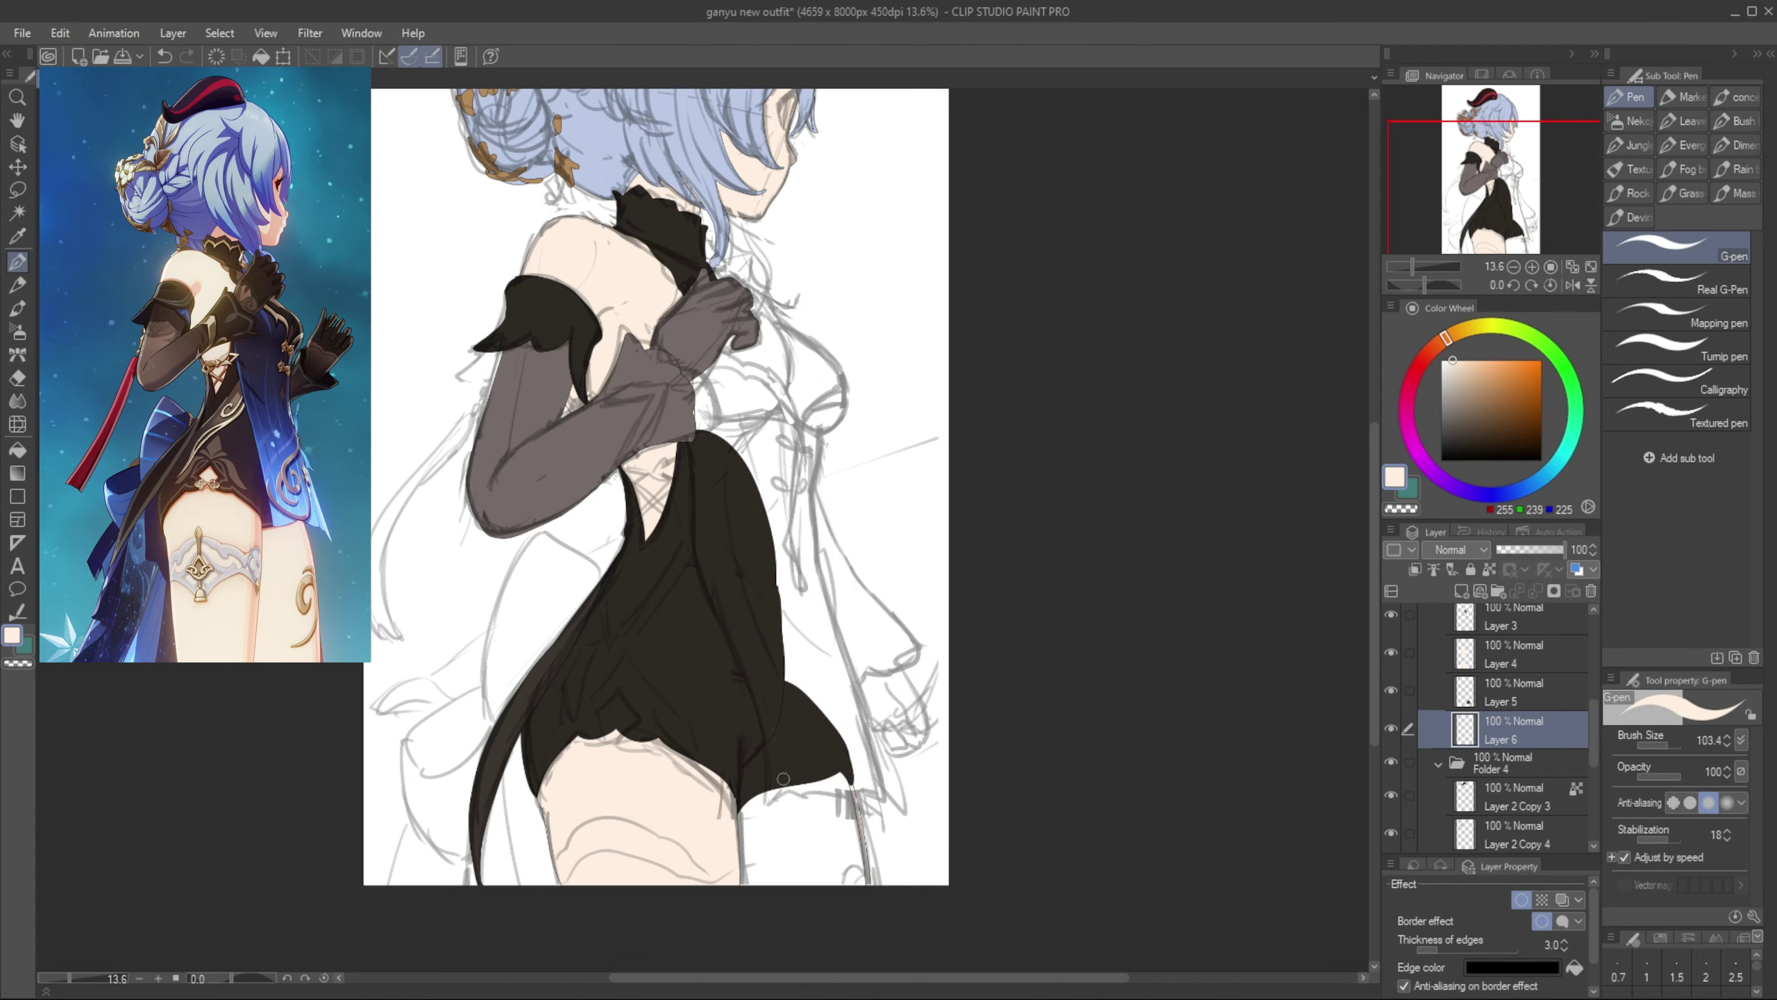
{"action": "key", "text": "ctrl+z"}
{"action": "left_click_drag", "start_coordinate": [848, 779], "coordinate": [869, 881]}
{"action": "key", "text": "ctrl+z"}
{"action": "key", "text": "g"}
{"action": "left_click", "coordinate": [804, 831]}
{"action": "key", "text": "p"}
Add a new layer above the black dress layer and choose dark blue (61, 71, 124) as the drawing colour
{"action": "left_click_drag", "start_coordinate": [701, 670], "coordinate": [660, 774]}
{"action": "left_click", "coordinate": [661, 774], "text": "ctrl+shift"}
{"action": "left_click", "coordinate": [1461, 591]}
{"action": "left_click", "coordinate": [1503, 493]}
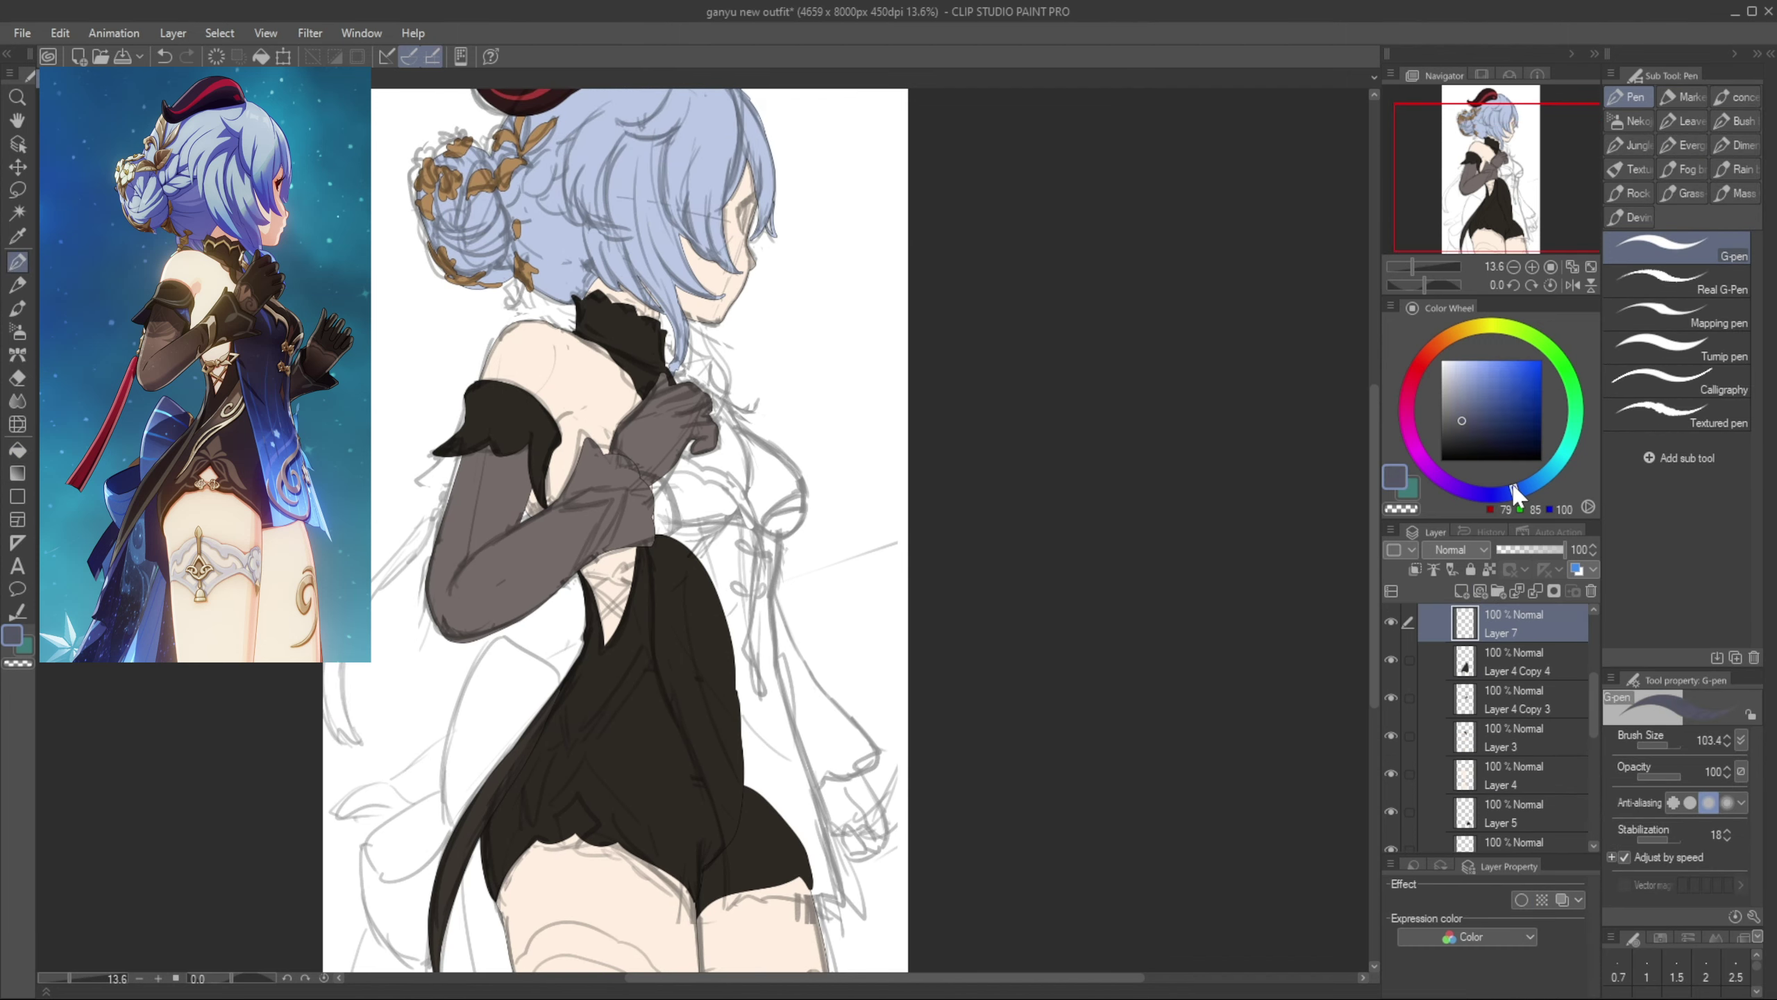
{"action": "left_click", "coordinate": [1462, 420]}
{"action": "left_click", "coordinate": [1495, 408]}
Outline the dress's front panel from the bust to the ragged hem and fill it dark blue
{"action": "mouse_move", "coordinate": [647, 544]}
{"action": "left_mouse_down"}
{"action": "mouse_move", "coordinate": [728, 898]}
{"action": "mouse_move", "coordinate": [817, 912]}
{"action": "mouse_move", "coordinate": [778, 641]}
{"action": "left_mouse_up"}
{"action": "key", "text": "ctrl+z"}
{"action": "key", "text": "ctrl+z"}
{"action": "key", "text": "e"}
{"action": "mouse_move", "coordinate": [779, 641]}
{"action": "left_mouse_down"}
{"action": "mouse_move", "coordinate": [843, 884]}
{"action": "mouse_move", "coordinate": [775, 654]}
{"action": "mouse_move", "coordinate": [778, 535]}
{"action": "mouse_move", "coordinate": [654, 538]}
{"action": "left_mouse_up"}
{"action": "key", "text": "p"}
{"action": "key", "text": "g"}
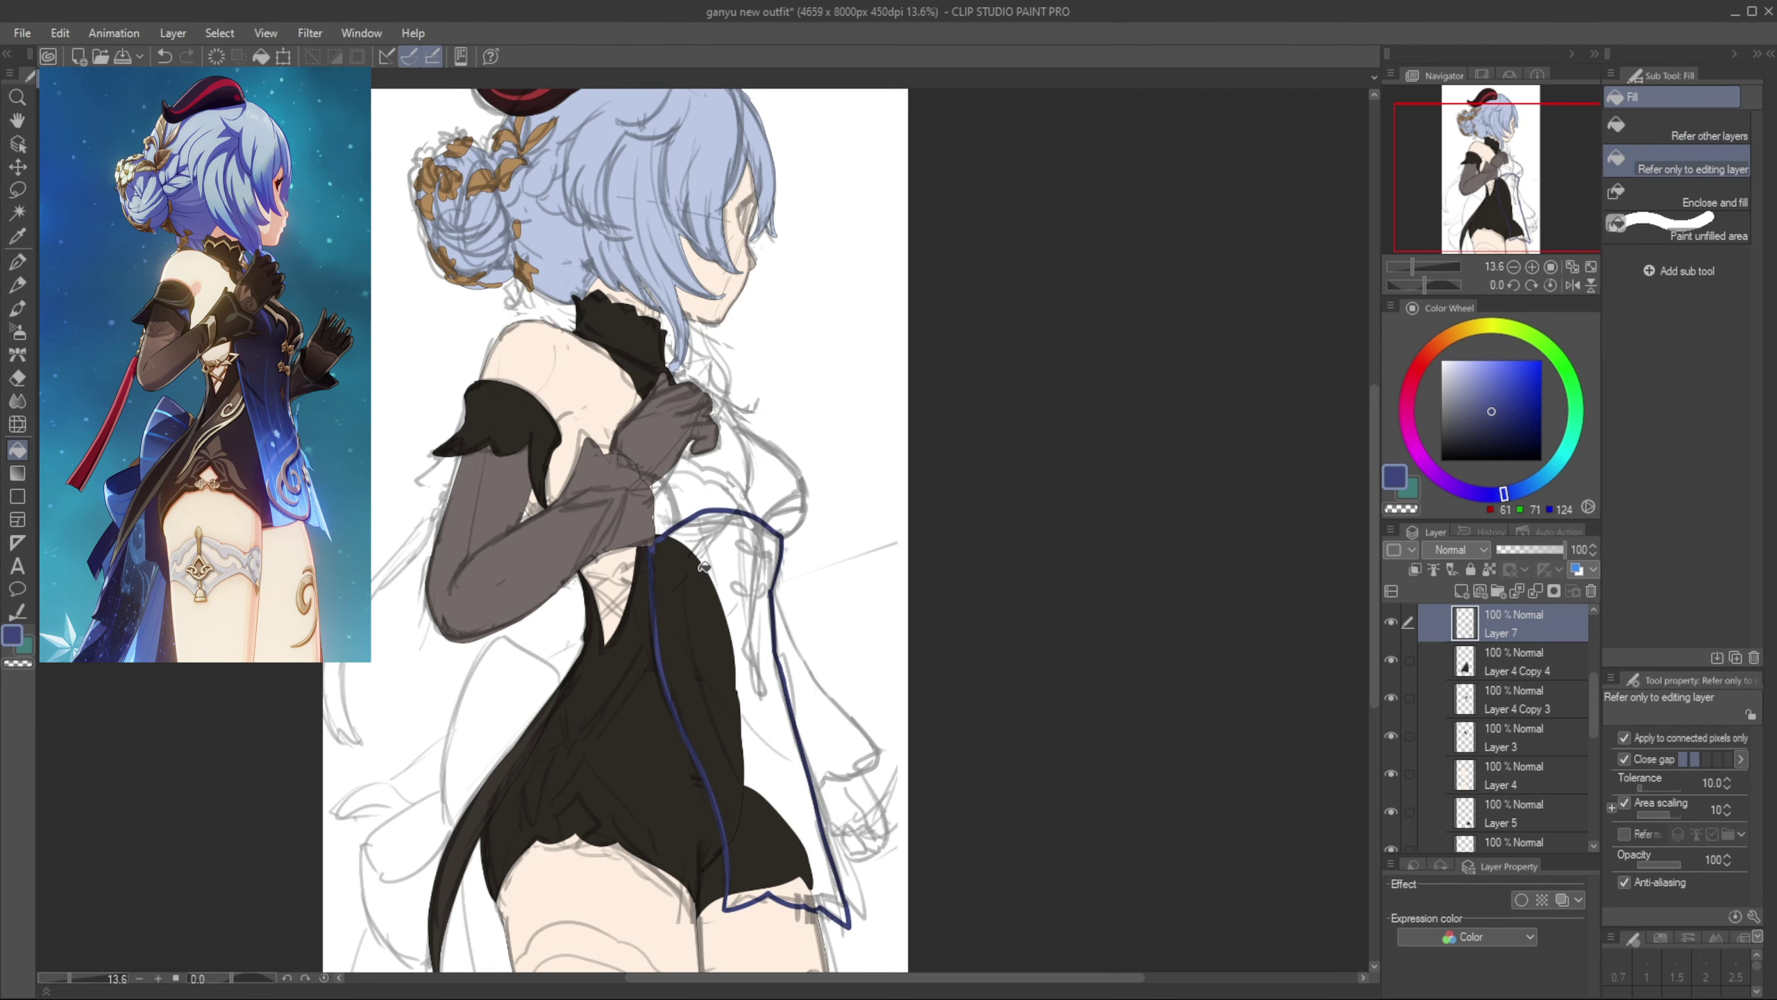
{"action": "left_click", "coordinate": [761, 521]}
Outline the near bust cup between the glove and the front panel and fill it dark blue
{"action": "key", "text": "p"}
{"action": "left_click_drag", "start_coordinate": [696, 482], "coordinate": [735, 508]}
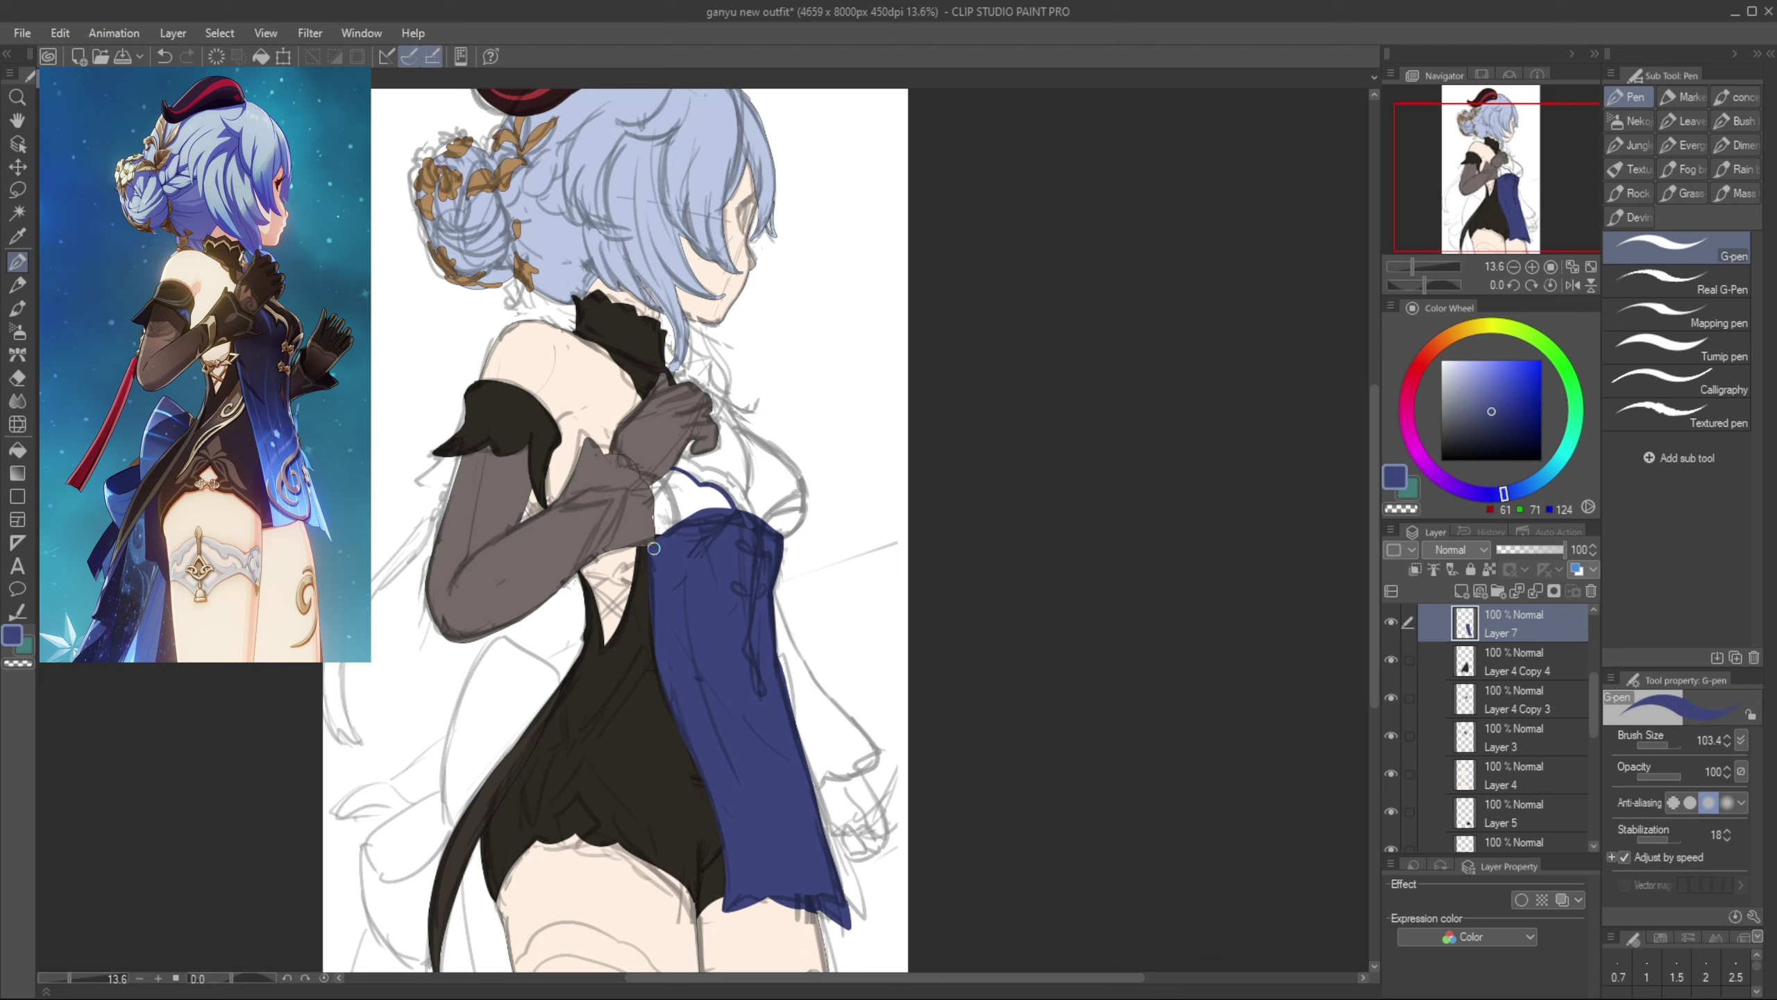
{"action": "key", "text": "g"}
{"action": "left_click", "coordinate": [693, 482]}
Move Layer 4 Copy 3 above the blue panel's Layer 7 in the layer stack and reselect Layer 7
{"action": "left_click", "coordinate": [1519, 700]}
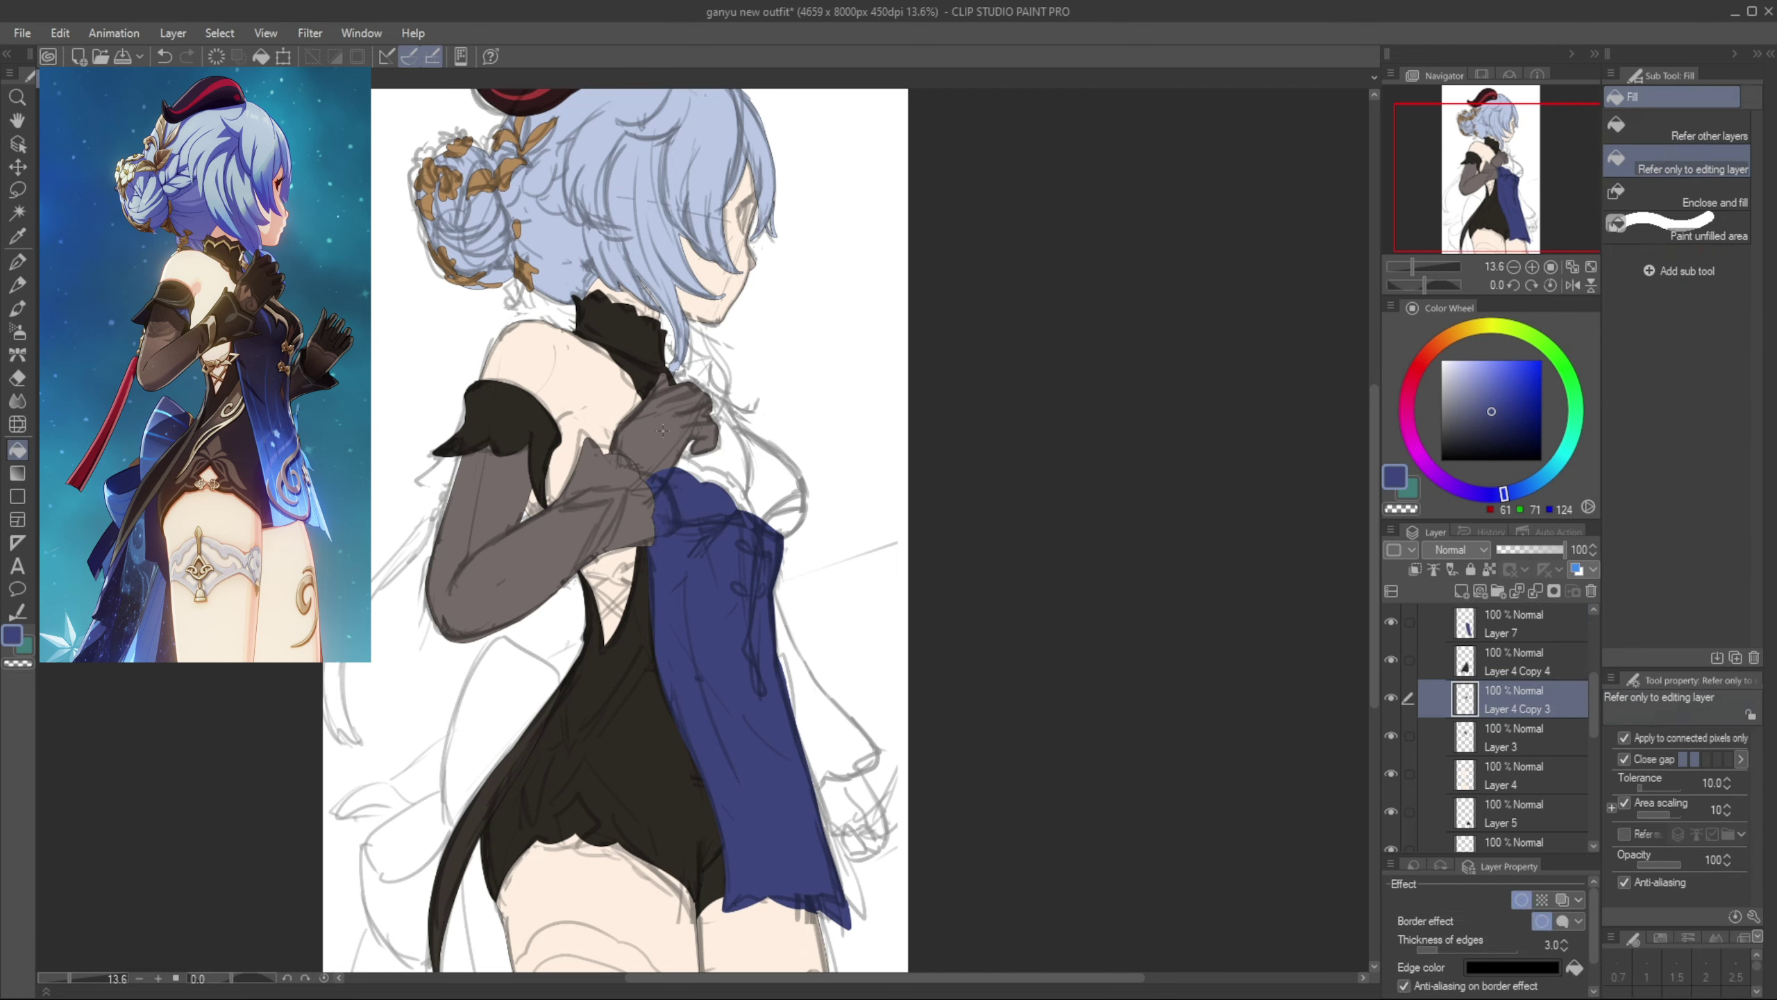
{"action": "scroll", "coordinate": [1530, 611], "scroll_direction": "up", "scroll_amount": 1}
{"action": "left_click", "coordinate": [1391, 701]}
{"action": "left_click", "coordinate": [1393, 701]}
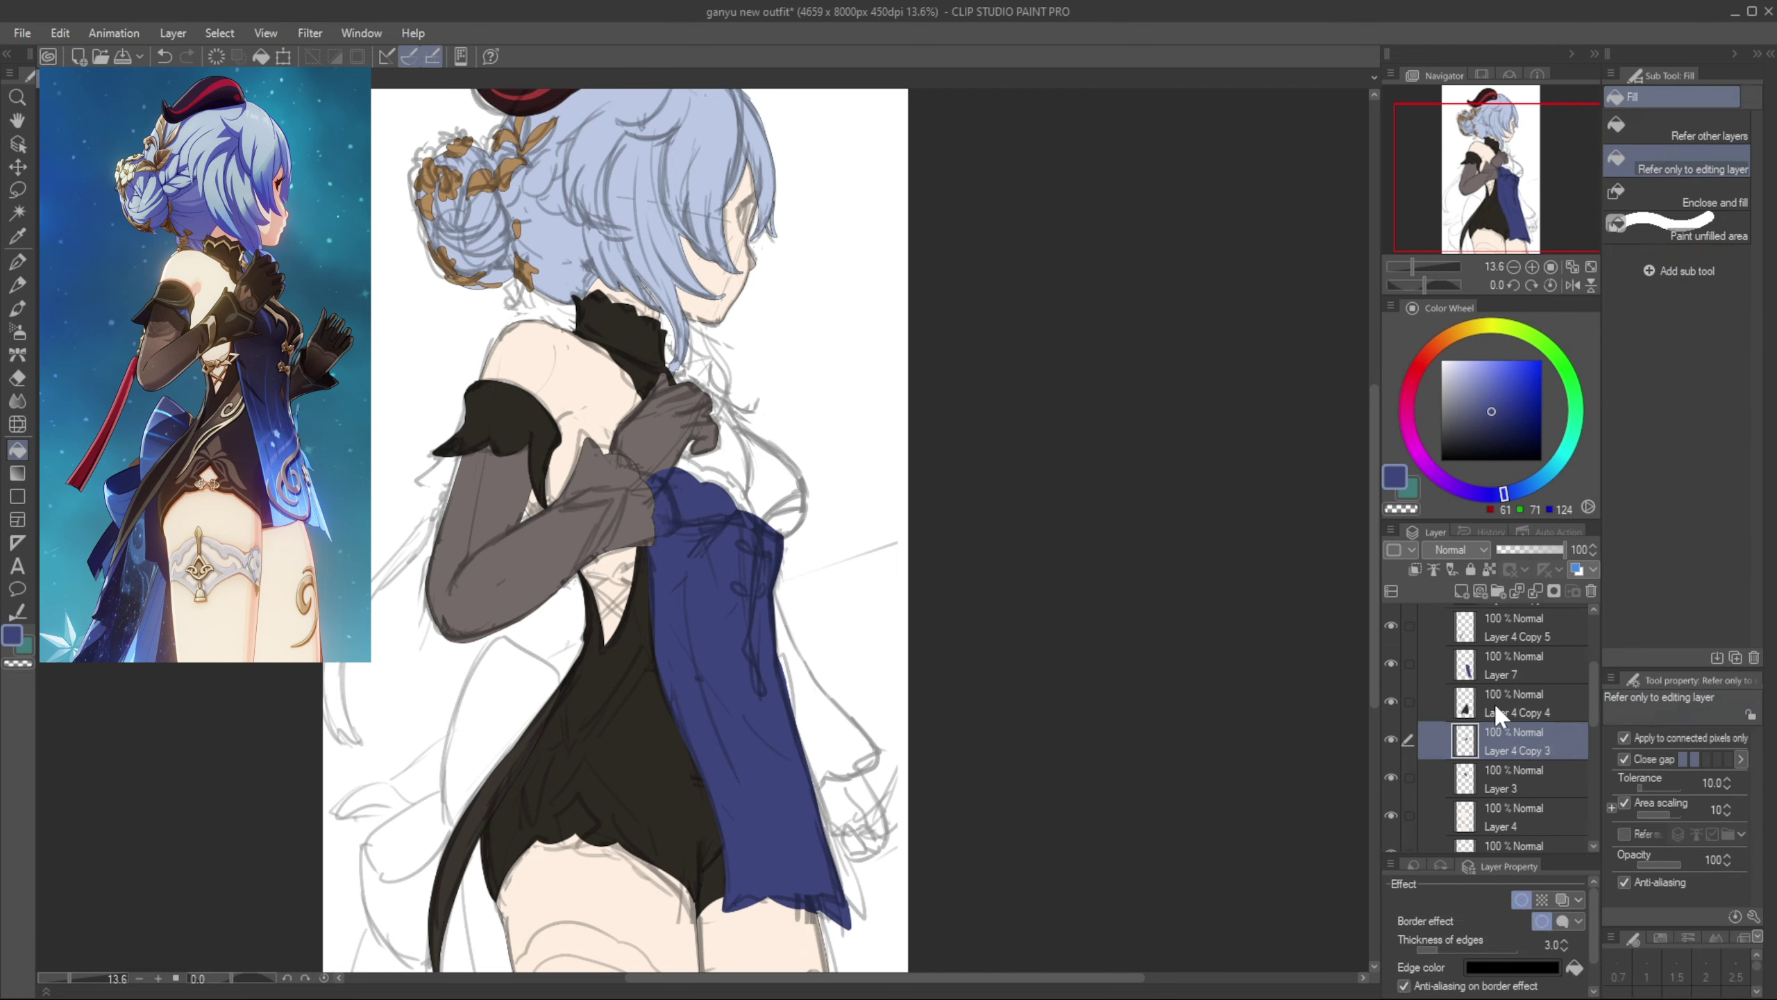
{"action": "left_click", "coordinate": [1508, 720]}
{"action": "left_click", "coordinate": [1513, 743]}
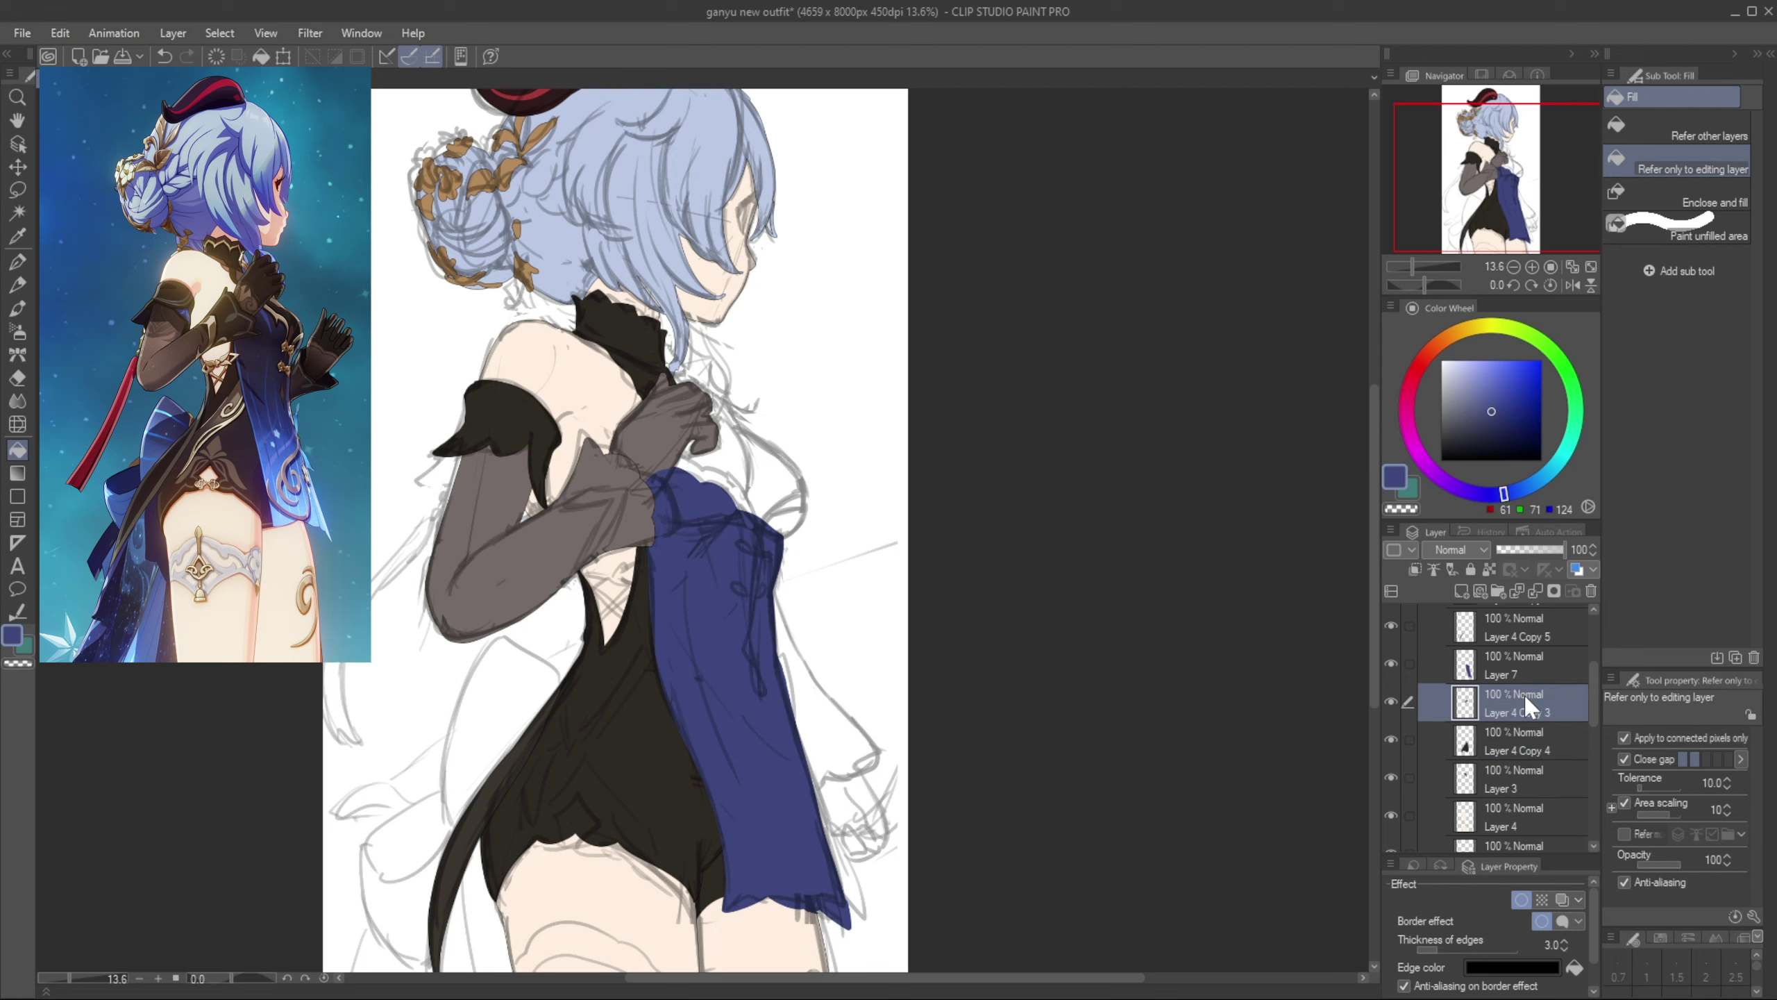
{"action": "mouse_move", "coordinate": [1513, 675]}
{"action": "left_mouse_down"}
{"action": "mouse_move", "coordinate": [1519, 756]}
{"action": "mouse_move", "coordinate": [1530, 700]}
{"action": "left_mouse_up"}
{"action": "key", "text": "ctrl+z"}
{"action": "left_click", "coordinate": [1522, 694], "text": "shift"}
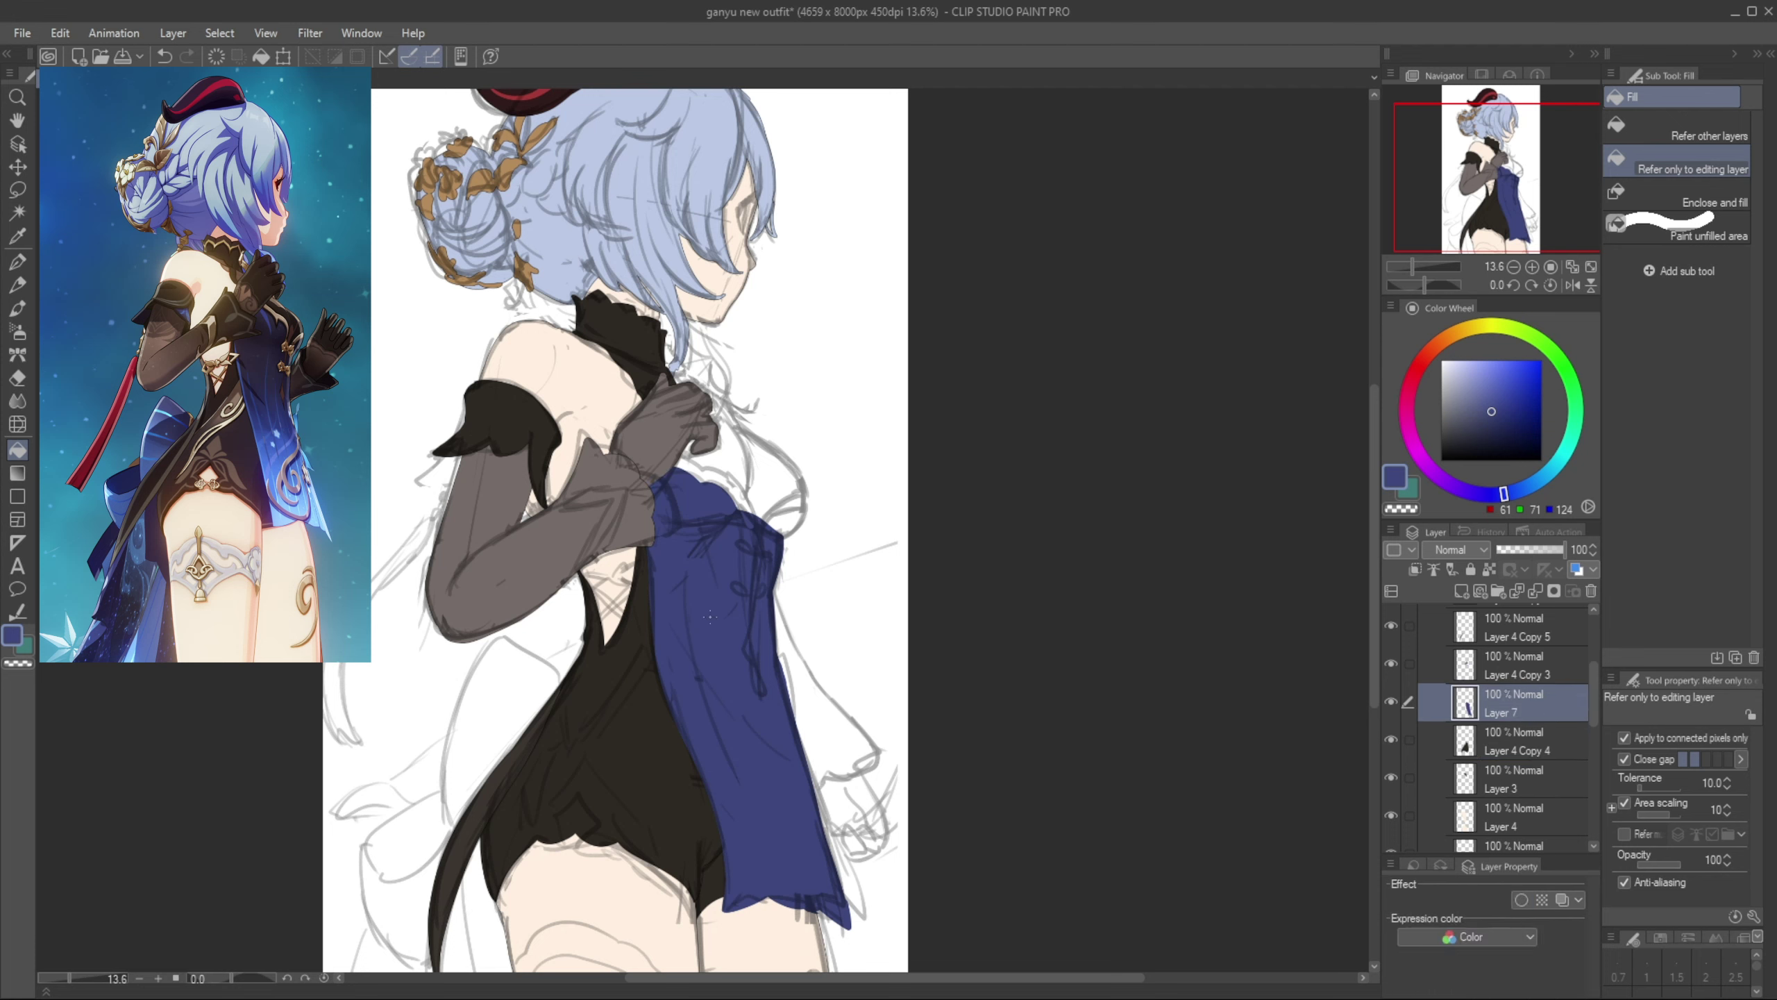
Outline the small far bust cup on the blue layer and fill it dark blue
{"action": "key", "text": "p"}
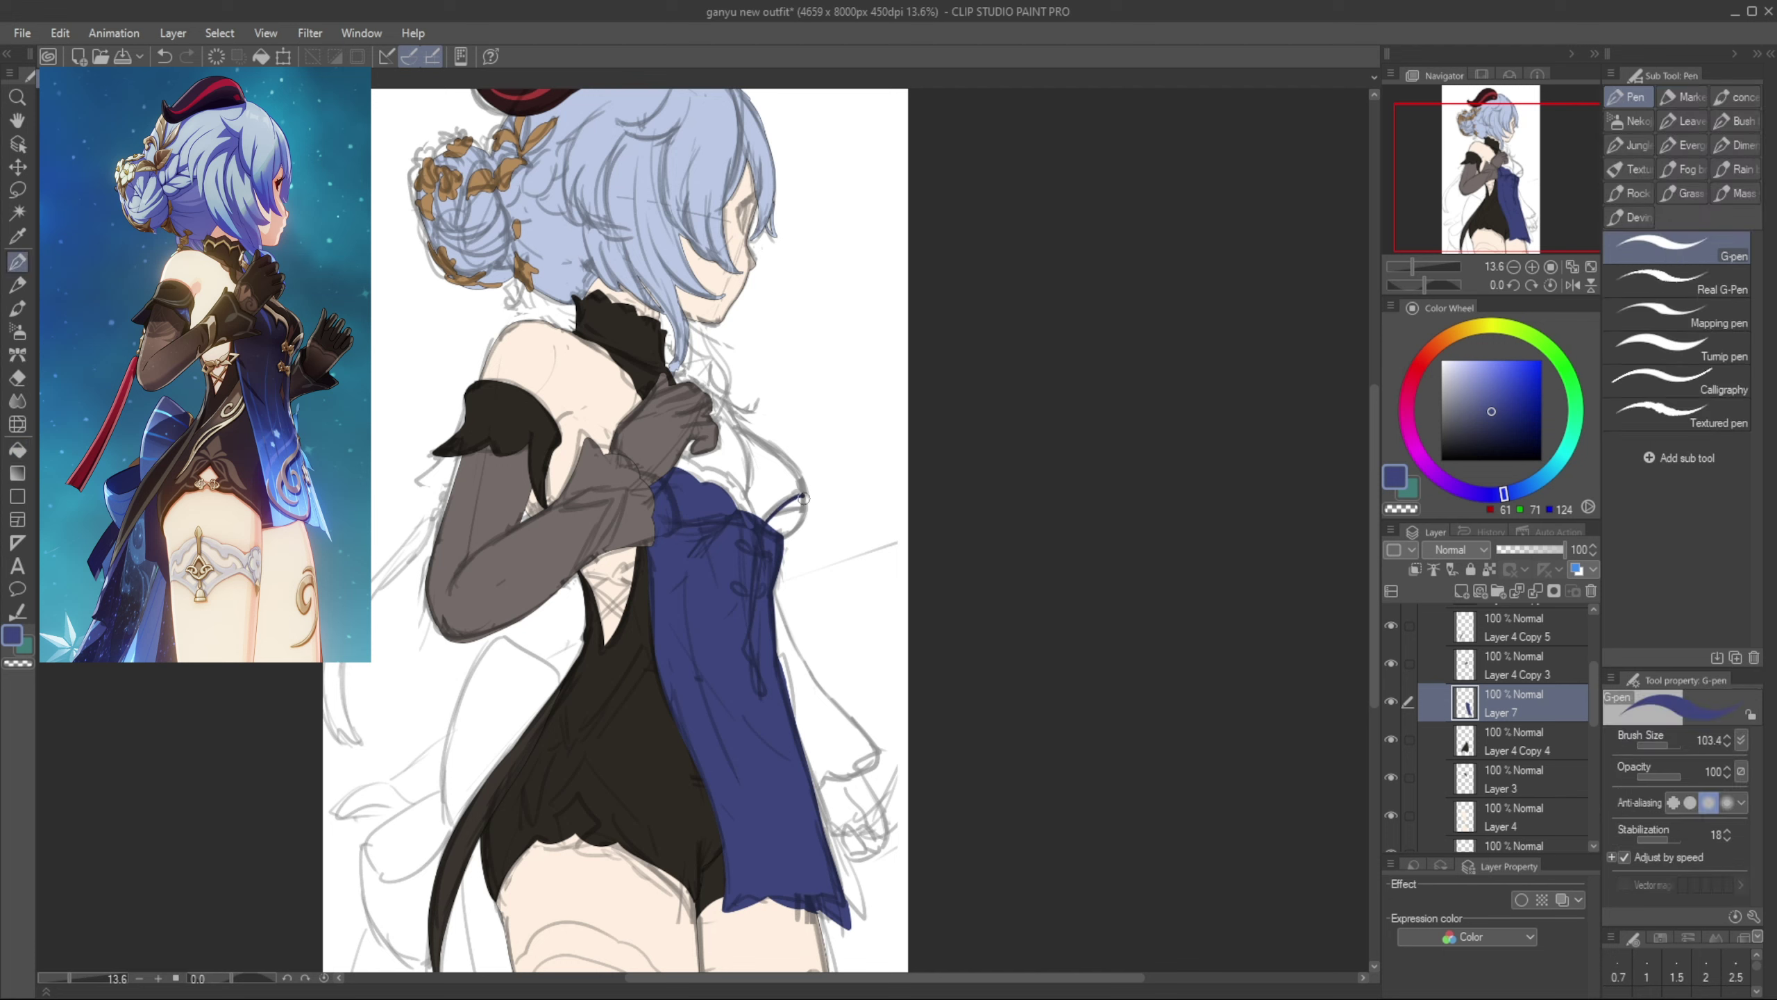
{"action": "key", "text": "ctrl+z"}
{"action": "left_click_drag", "start_coordinate": [804, 499], "coordinate": [785, 536]}
{"action": "key", "text": "g"}
{"action": "key", "text": "g"}
{"action": "left_click", "coordinate": [790, 515]}
{"action": "key", "text": "p"}
Sample the hair ornament's gold (181, 139, 91) and give the blue panel's layer a black border effect
{"action": "left_click", "coordinate": [1499, 592]}
{"action": "left_click", "coordinate": [482, 175], "text": "alt"}
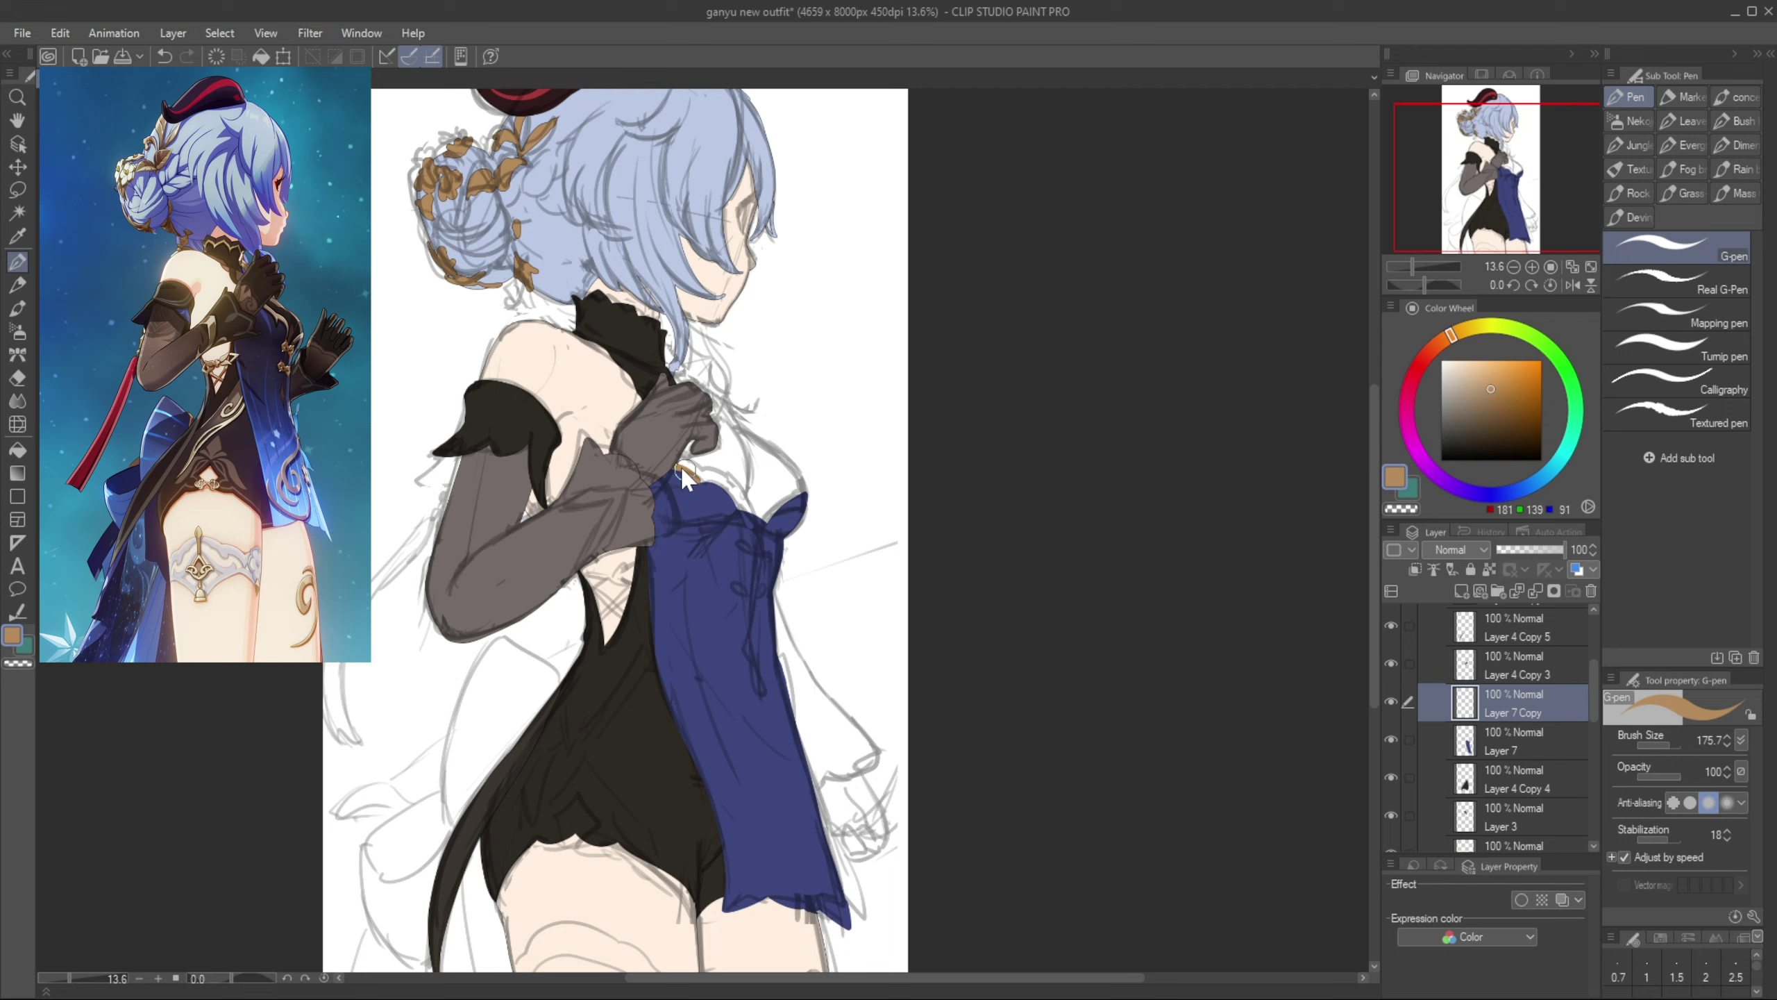
{"action": "left_click_drag", "start_coordinate": [684, 480], "coordinate": [680, 468]}
{"action": "key", "text": "ctrl+z"}
{"action": "key", "text": "ctrl+z"}
{"action": "key", "text": "ctrl+z"}
{"action": "key", "text": "ctrl+z"}
{"action": "left_click", "coordinate": [1520, 900]}
{"action": "left_click", "coordinate": [1512, 967]}
{"action": "left_click_drag", "start_coordinate": [812, 737], "coordinate": [764, 801]}
{"action": "left_click", "coordinate": [1188, 523]}
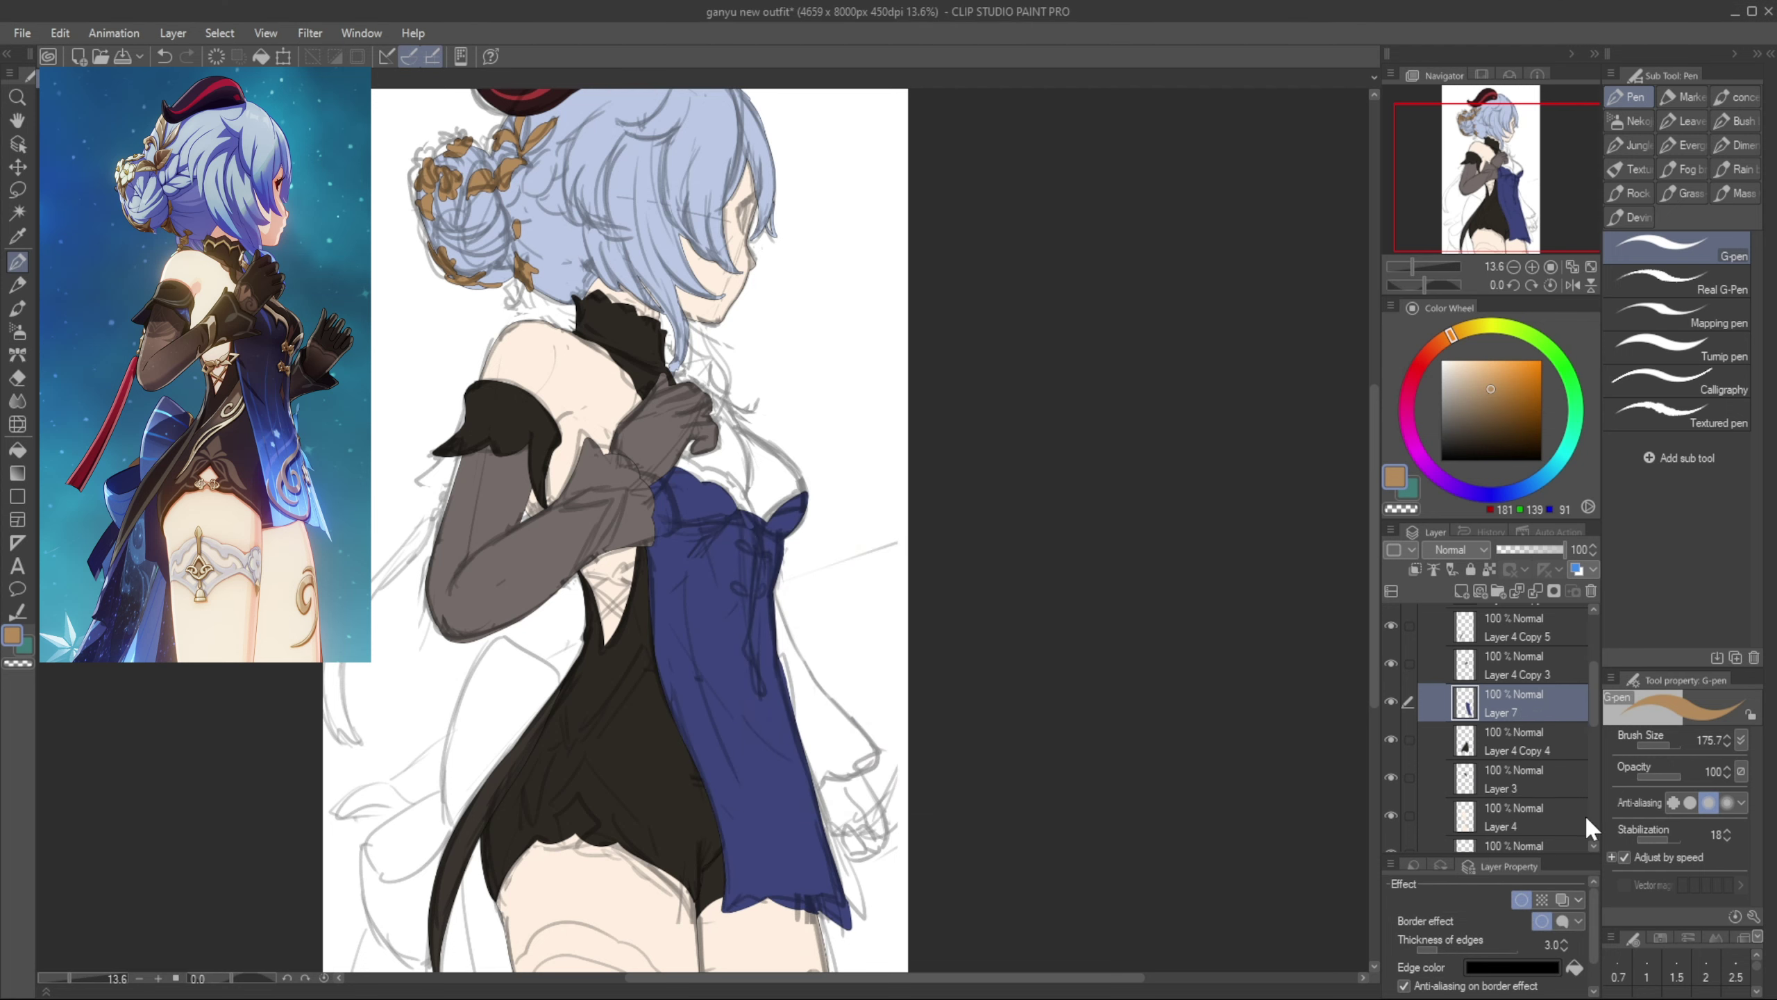
Duplicate the blue panel's layer, clear the copy and try gold trim strokes along the near cup's neckline
{"action": "key", "text": "ctrl+c"}
{"action": "key", "text": "ctrl+v"}
{"action": "key", "text": "Delete"}
{"action": "mouse_move", "coordinate": [704, 479]}
{"action": "left_mouse_down"}
{"action": "mouse_move", "coordinate": [687, 469]}
{"action": "mouse_move", "coordinate": [745, 509]}
{"action": "mouse_move", "coordinate": [709, 479]}
{"action": "left_mouse_up"}
{"action": "key", "text": "ctrl+z"}
{"action": "key", "text": "ctrl+z"}
{"action": "key", "text": "ctrl+z"}
{"action": "key", "text": "ctrl+z"}
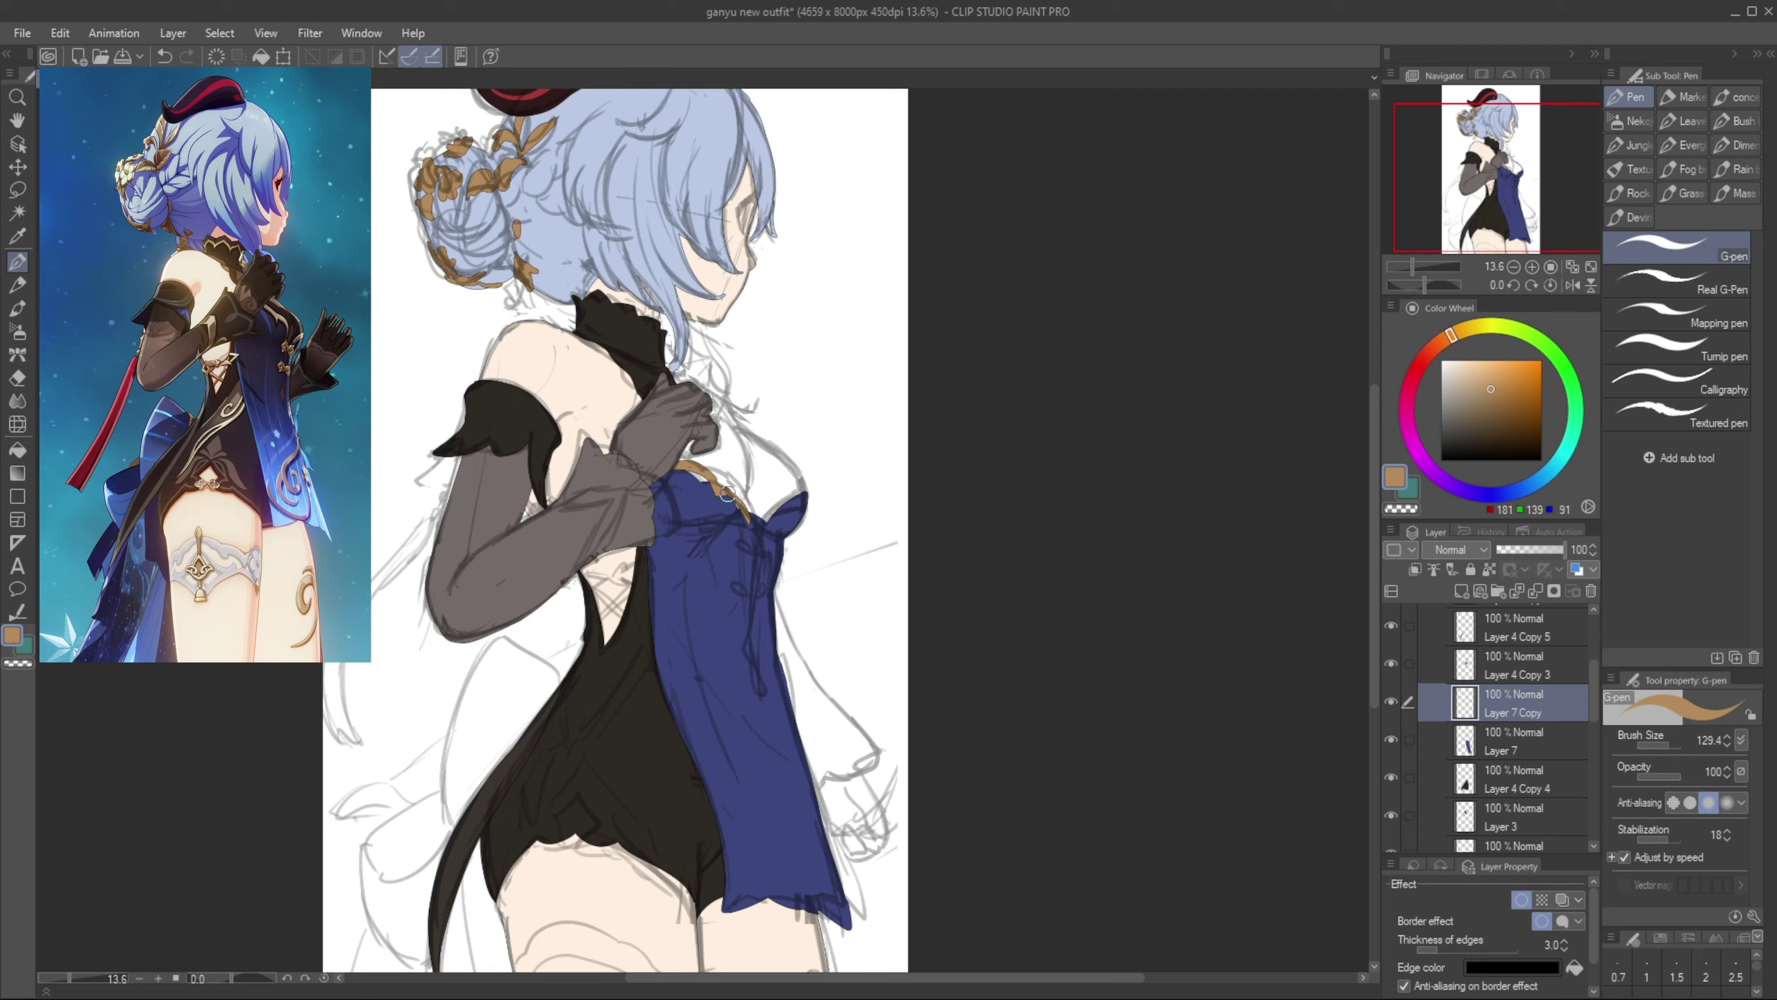
{"action": "key", "text": "e"}
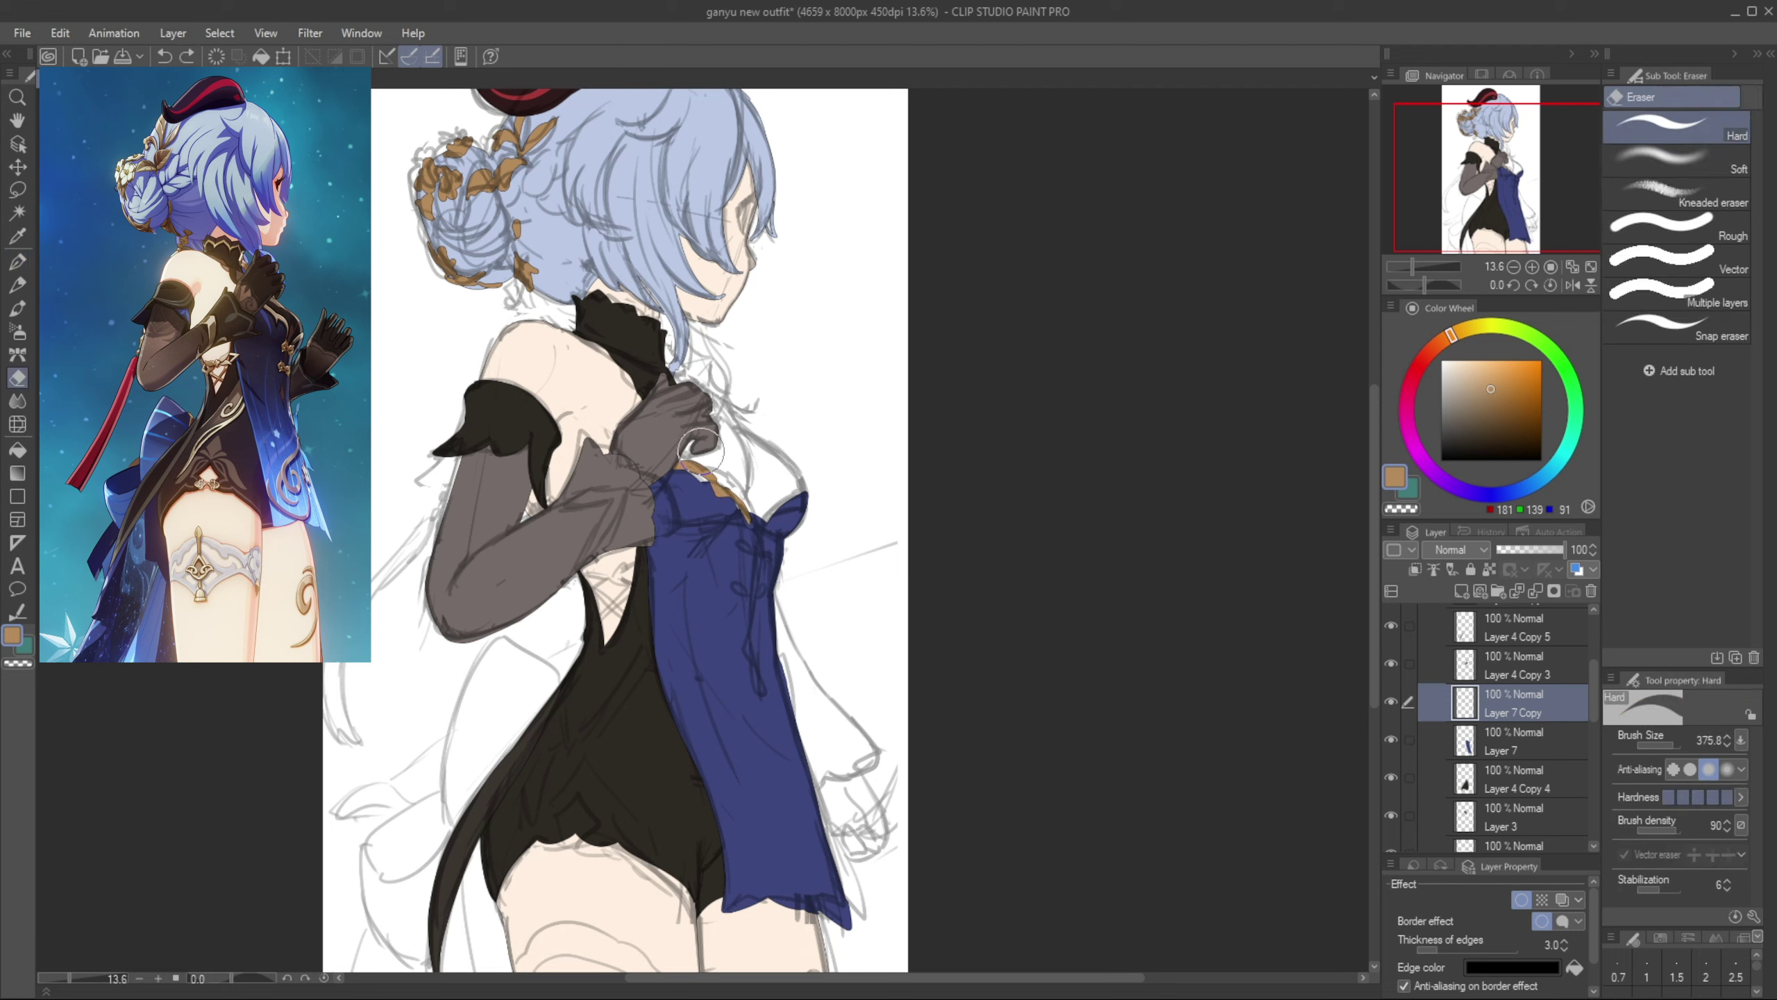
{"action": "left_click_drag", "start_coordinate": [748, 517], "coordinate": [679, 466]}
Draw gold trim along the far cup's upper edge and erase the gold strokes on the near cup
{"action": "key", "text": "p"}
{"action": "mouse_move", "coordinate": [676, 465]}
{"action": "left_mouse_down"}
{"action": "mouse_move", "coordinate": [738, 519]}
{"action": "mouse_move", "coordinate": [809, 492]}
{"action": "mouse_move", "coordinate": [779, 521]}
{"action": "mouse_move", "coordinate": [808, 493]}
{"action": "left_mouse_up"}
{"action": "key", "text": "ctrl+z"}
{"action": "key", "text": "ctrl+z"}
{"action": "key", "text": "ctrl+z"}
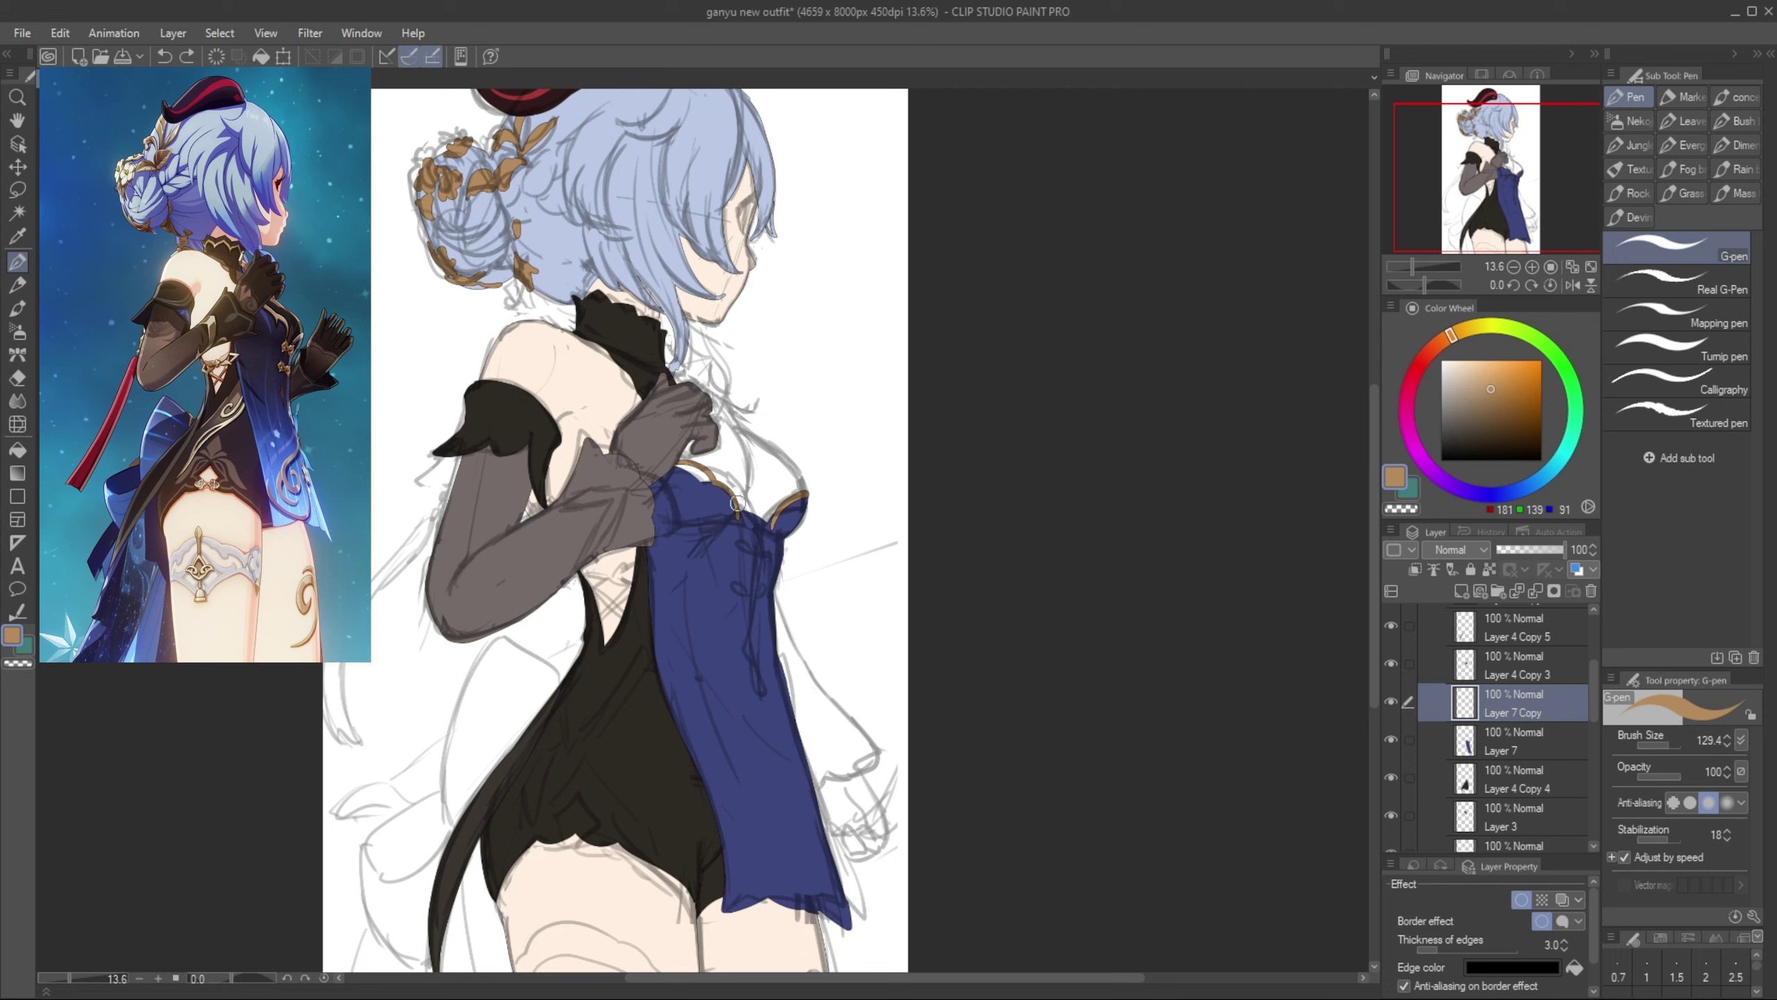
{"action": "key", "text": "e"}
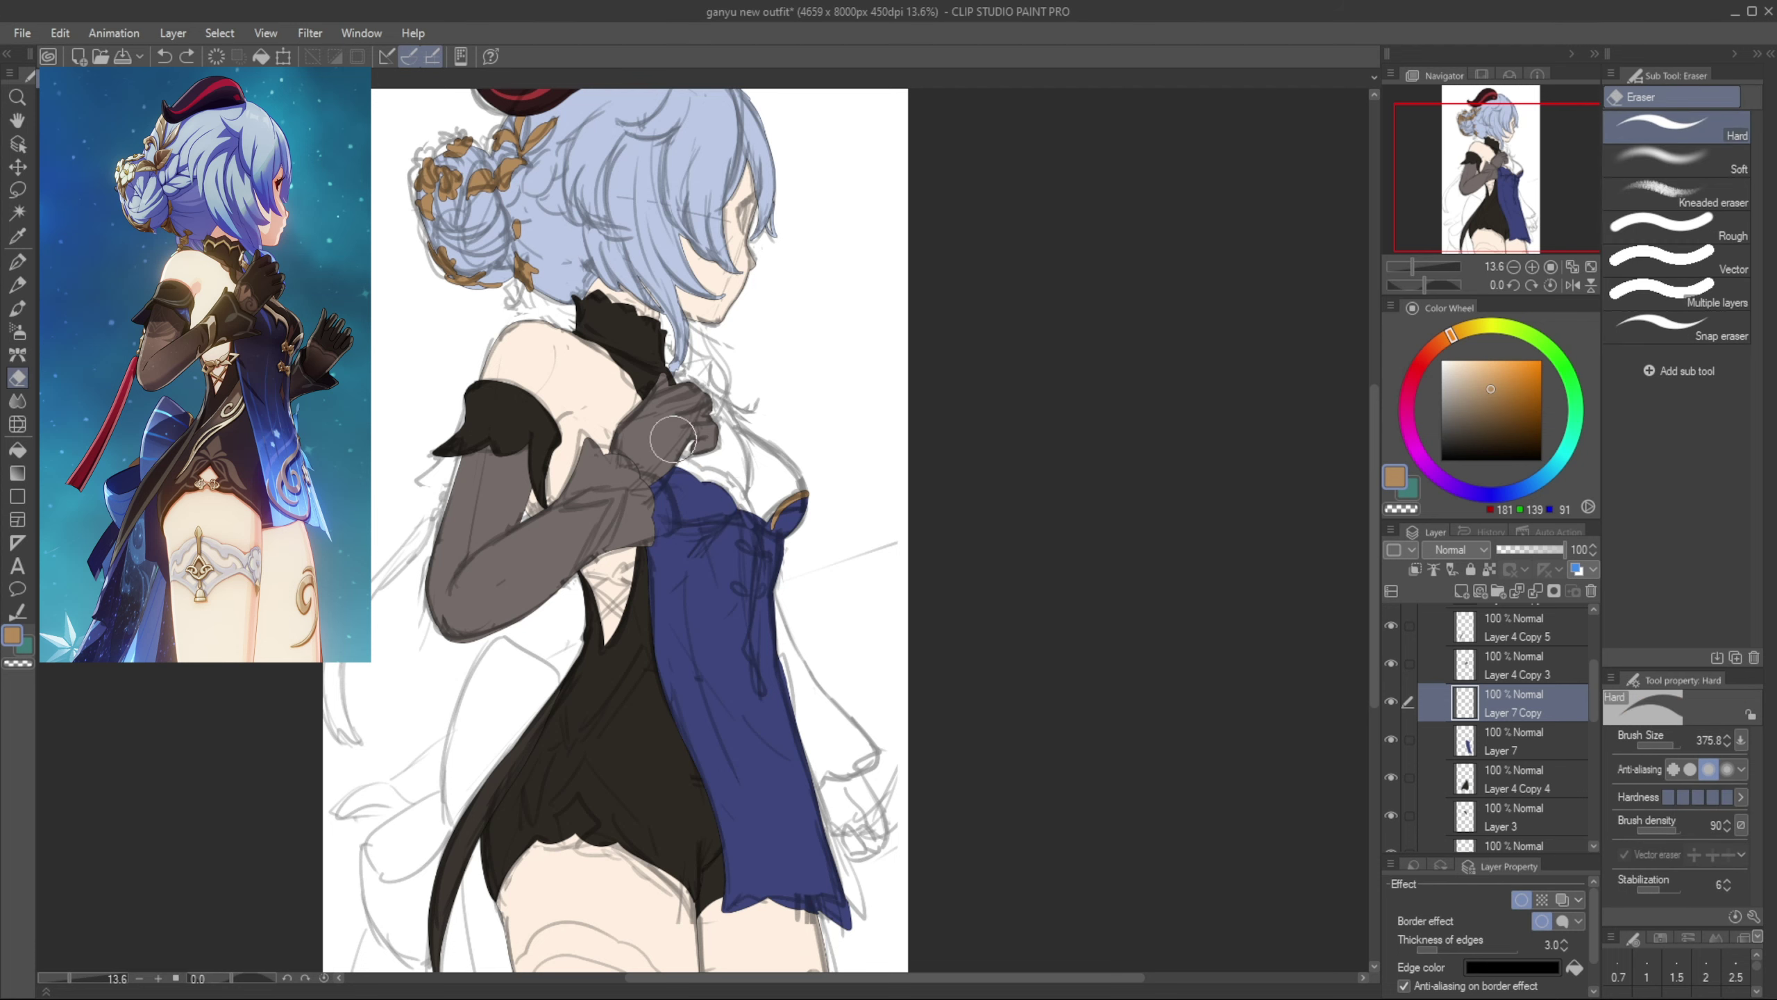
{"action": "key", "text": "p"}
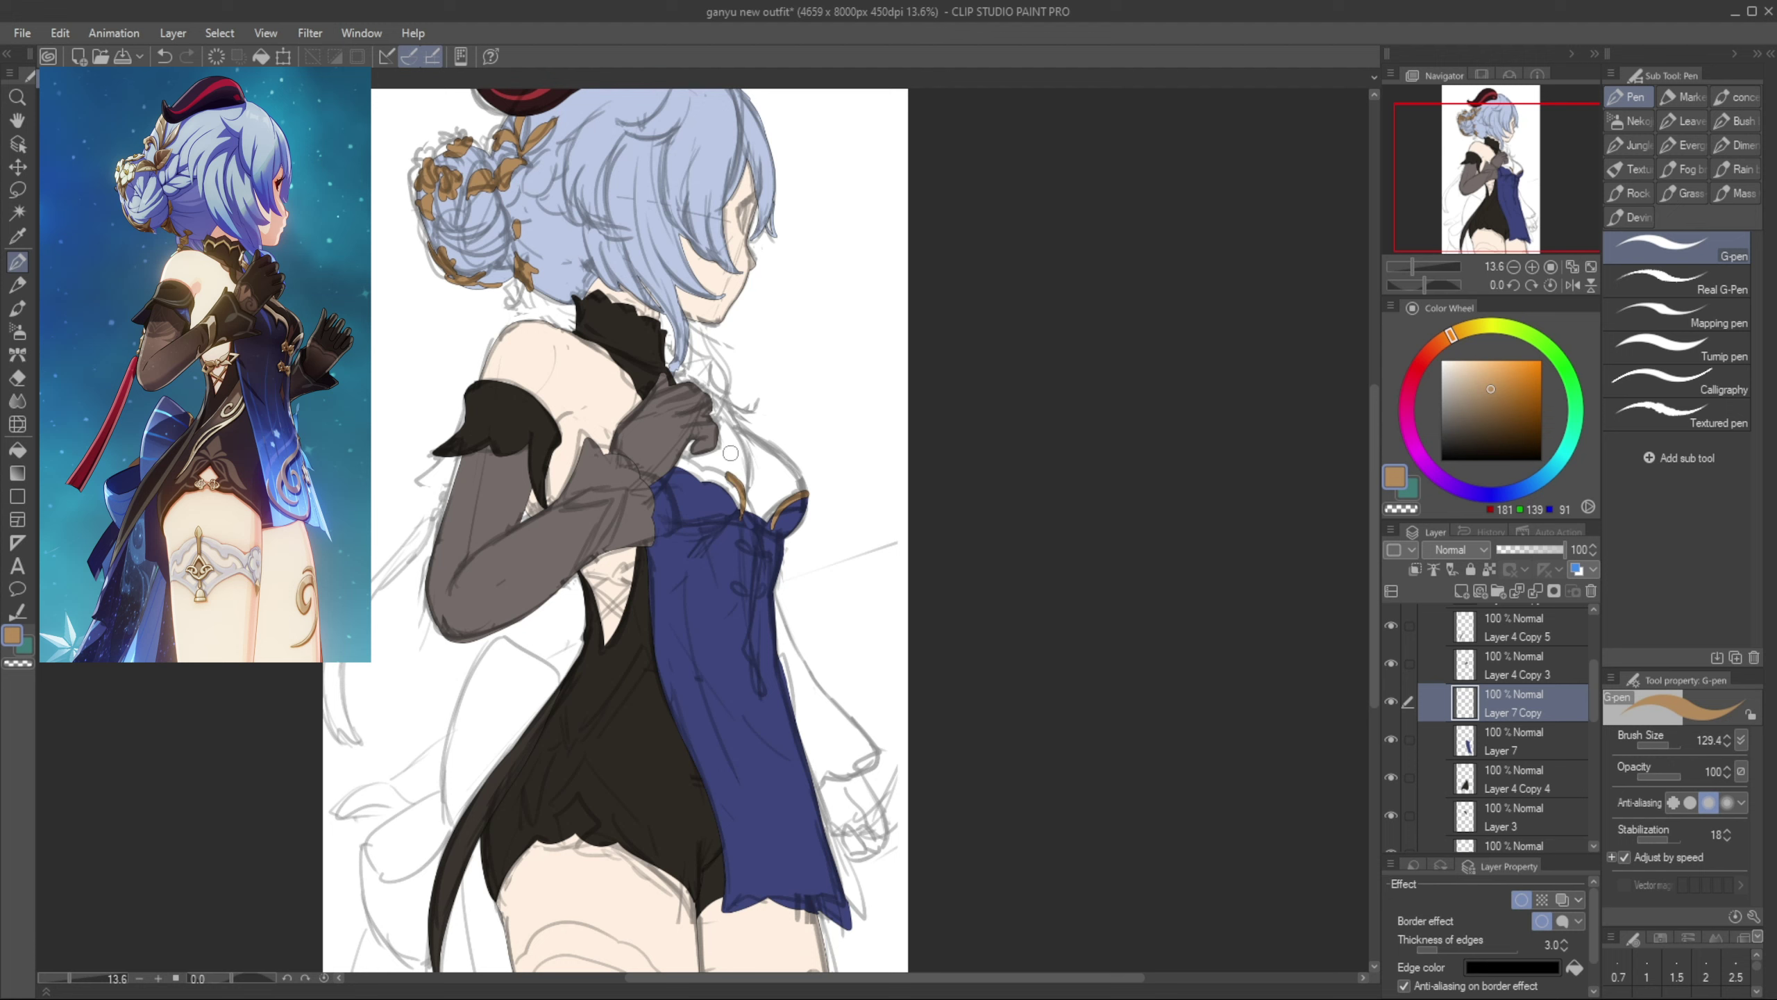
Redraw the gold trim along the near cup's scalloped neckline and add a gold clasp below its centre
{"action": "mouse_move", "coordinate": [726, 476]}
{"action": "left_mouse_down"}
{"action": "mouse_move", "coordinate": [683, 458]}
{"action": "mouse_move", "coordinate": [726, 471]}
{"action": "mouse_move", "coordinate": [776, 527]}
{"action": "mouse_move", "coordinate": [807, 493]}
{"action": "left_mouse_up"}
{"action": "key", "text": "e"}
{"action": "key", "text": "p"}
{"action": "key", "text": "ctrl+z"}
{"action": "key", "text": "ctrl+z"}
{"action": "key", "text": "e"}
{"action": "mouse_move", "coordinate": [740, 522]}
{"action": "left_mouse_down"}
{"action": "mouse_move", "coordinate": [725, 489]}
{"action": "mouse_move", "coordinate": [744, 504]}
{"action": "left_mouse_up"}
{"action": "key", "text": "p"}
{"action": "key", "text": "ctrl+z"}
{"action": "left_click_drag", "start_coordinate": [746, 558], "coordinate": [761, 562]}
On the blue panel's layer, sample its blue (61, 70, 124) and tidy the bust fill along the gold trim
{"action": "left_click", "coordinate": [708, 503], "text": "ctrl+shift"}
{"action": "left_click", "coordinate": [708, 503], "text": "alt"}
{"action": "mouse_move", "coordinate": [707, 491]}
{"action": "left_mouse_down"}
{"action": "mouse_move", "coordinate": [785, 521]}
{"action": "mouse_move", "coordinate": [811, 492]}
{"action": "mouse_move", "coordinate": [802, 531]}
{"action": "left_mouse_up"}
{"action": "key", "text": "ctrl+z"}
{"action": "key", "text": "e"}
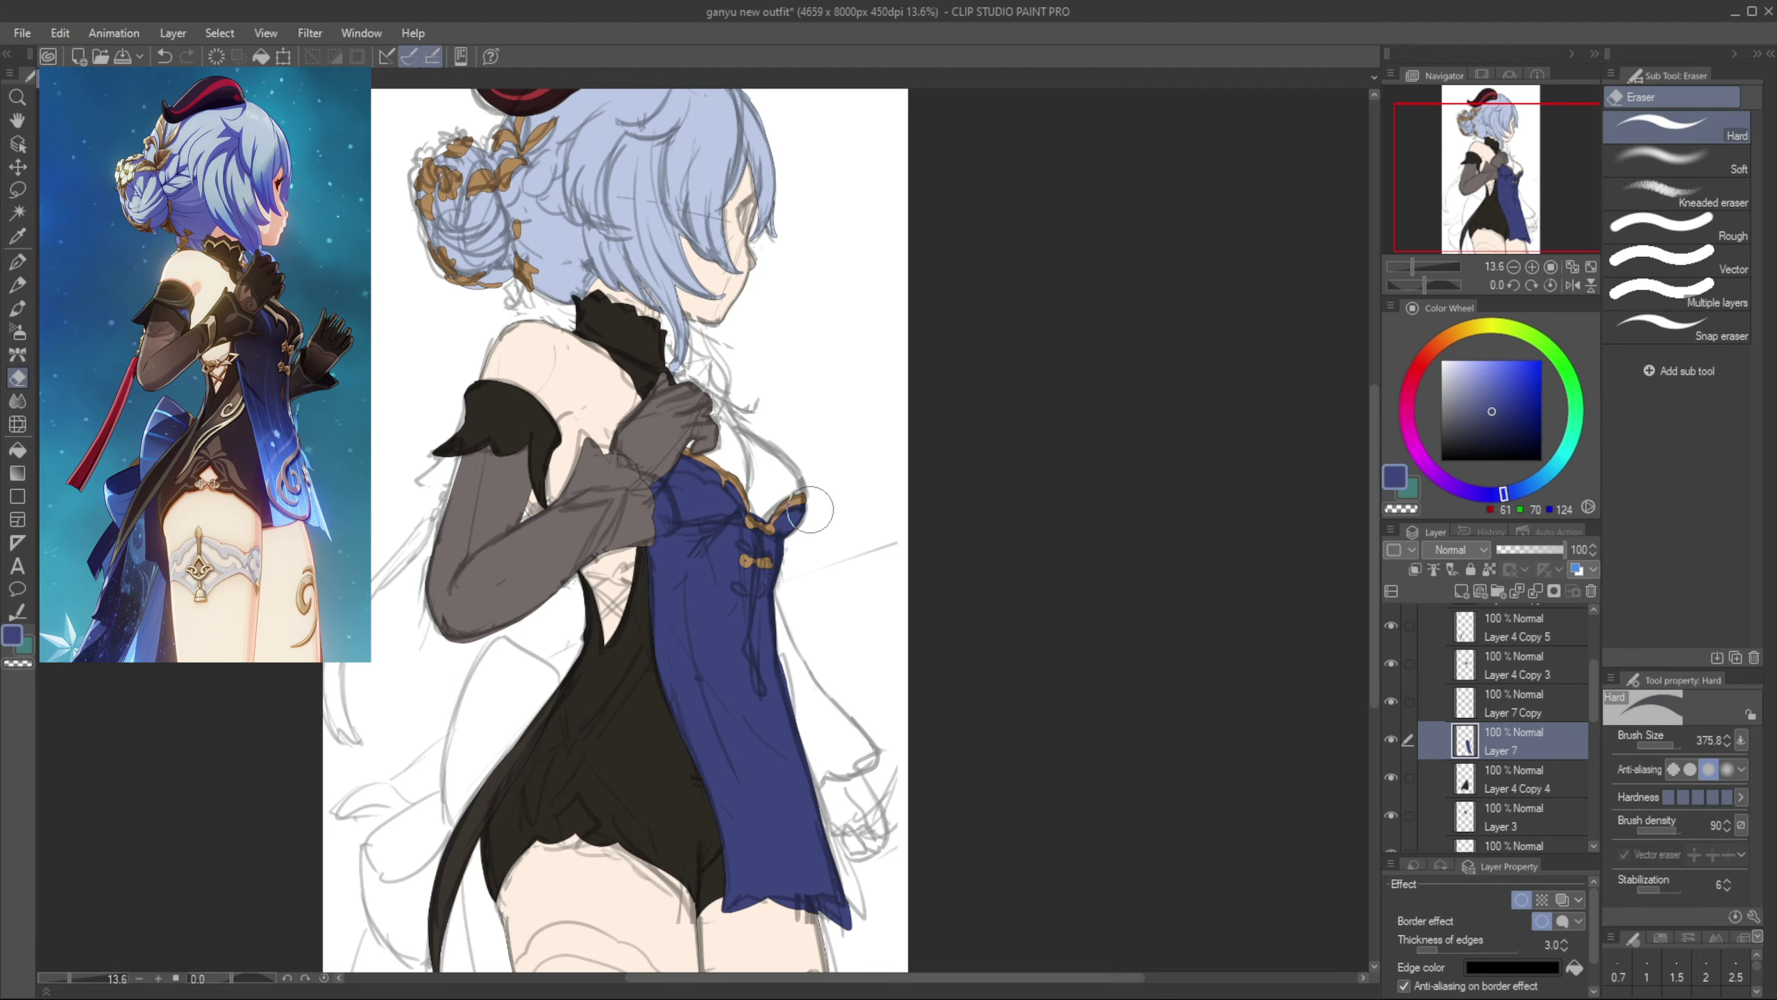
Duplicate the blue panel's layer, place the copy below it, clear it and sample the dress's near-black brown (46, 41, 36)
{"action": "key", "text": "p"}
{"action": "key", "text": "ctrl+c"}
{"action": "key", "text": "ctrl+v"}
{"action": "left_click_drag", "start_coordinate": [1531, 749], "coordinate": [1516, 801]}
{"action": "key", "text": "Delete"}
{"action": "left_click", "coordinate": [636, 714], "text": "alt"}
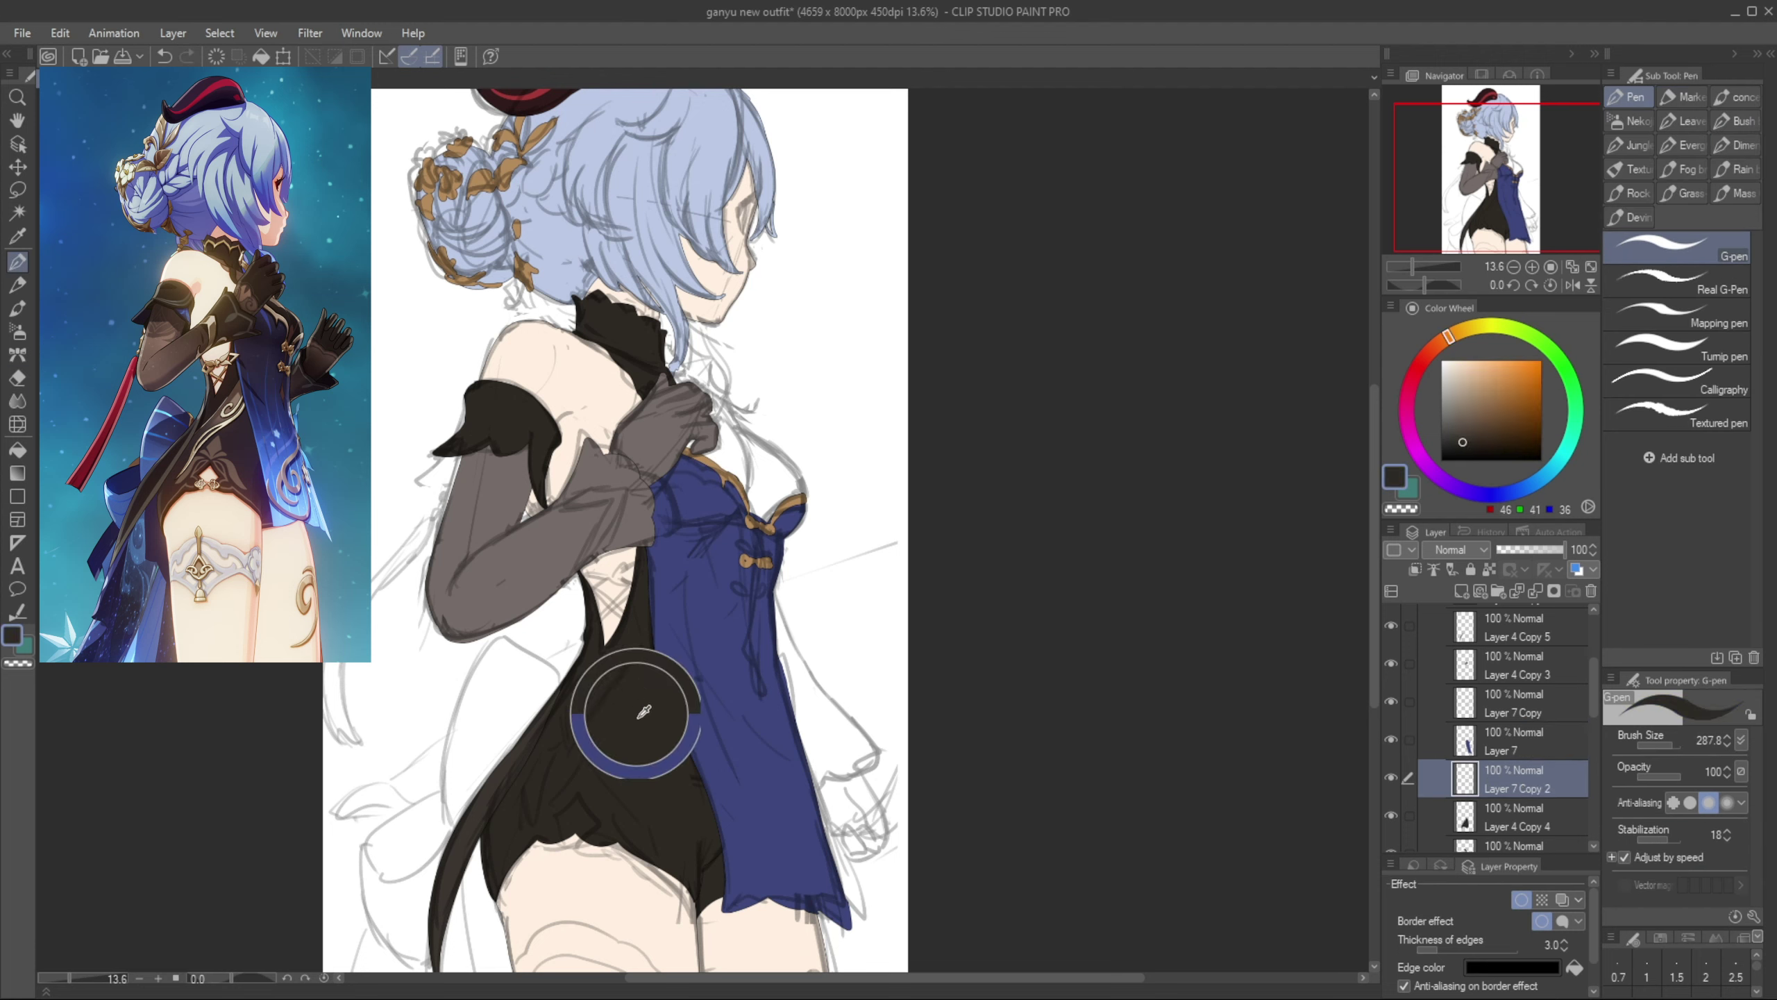
Outline the chest area above the gold neckline and fill it near-black brown
{"action": "mouse_move", "coordinate": [699, 465]}
{"action": "left_mouse_down"}
{"action": "mouse_move", "coordinate": [740, 467]}
{"action": "mouse_move", "coordinate": [706, 412]}
{"action": "mouse_move", "coordinate": [795, 498]}
{"action": "mouse_move", "coordinate": [746, 474]}
{"action": "left_mouse_up"}
{"action": "key", "text": "g"}
{"action": "left_click", "coordinate": [759, 442]}
{"action": "key", "text": "p"}
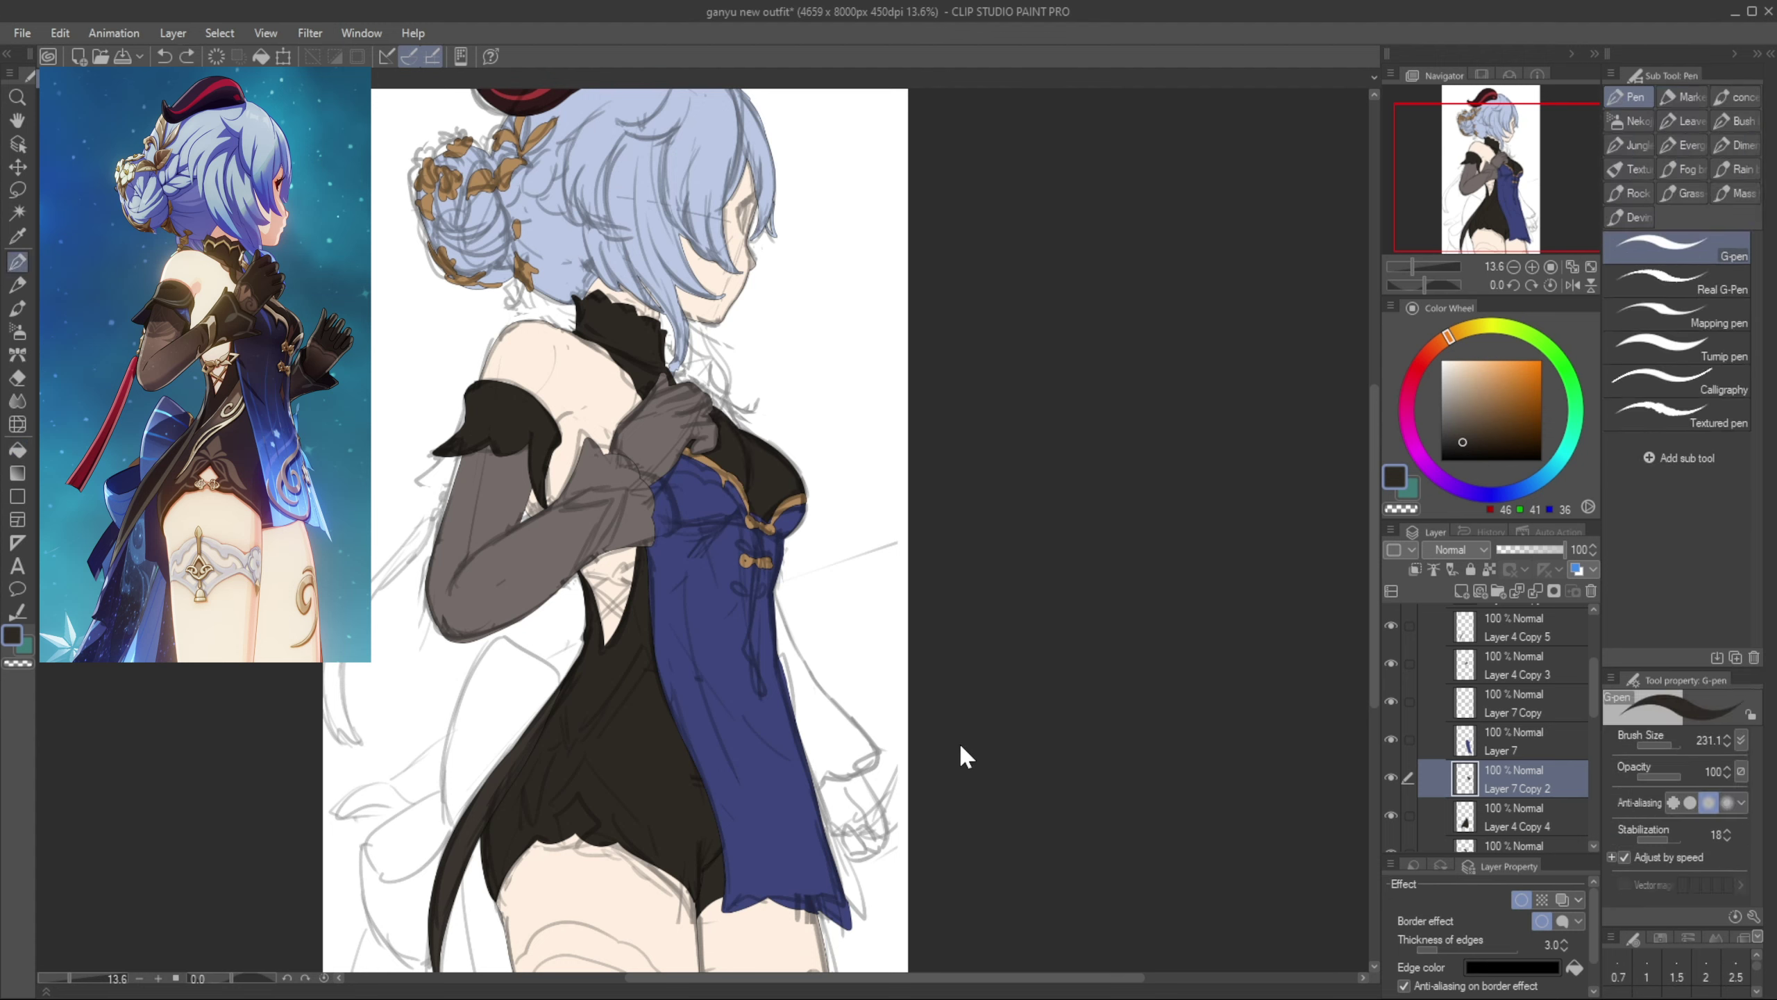
Lock the blue panel layer's transparent pixels and paint a narrow near-black slit below the gold clasp
{"action": "left_click", "coordinate": [756, 705], "text": "ctrl+shift"}
{"action": "left_click", "coordinate": [1489, 569]}
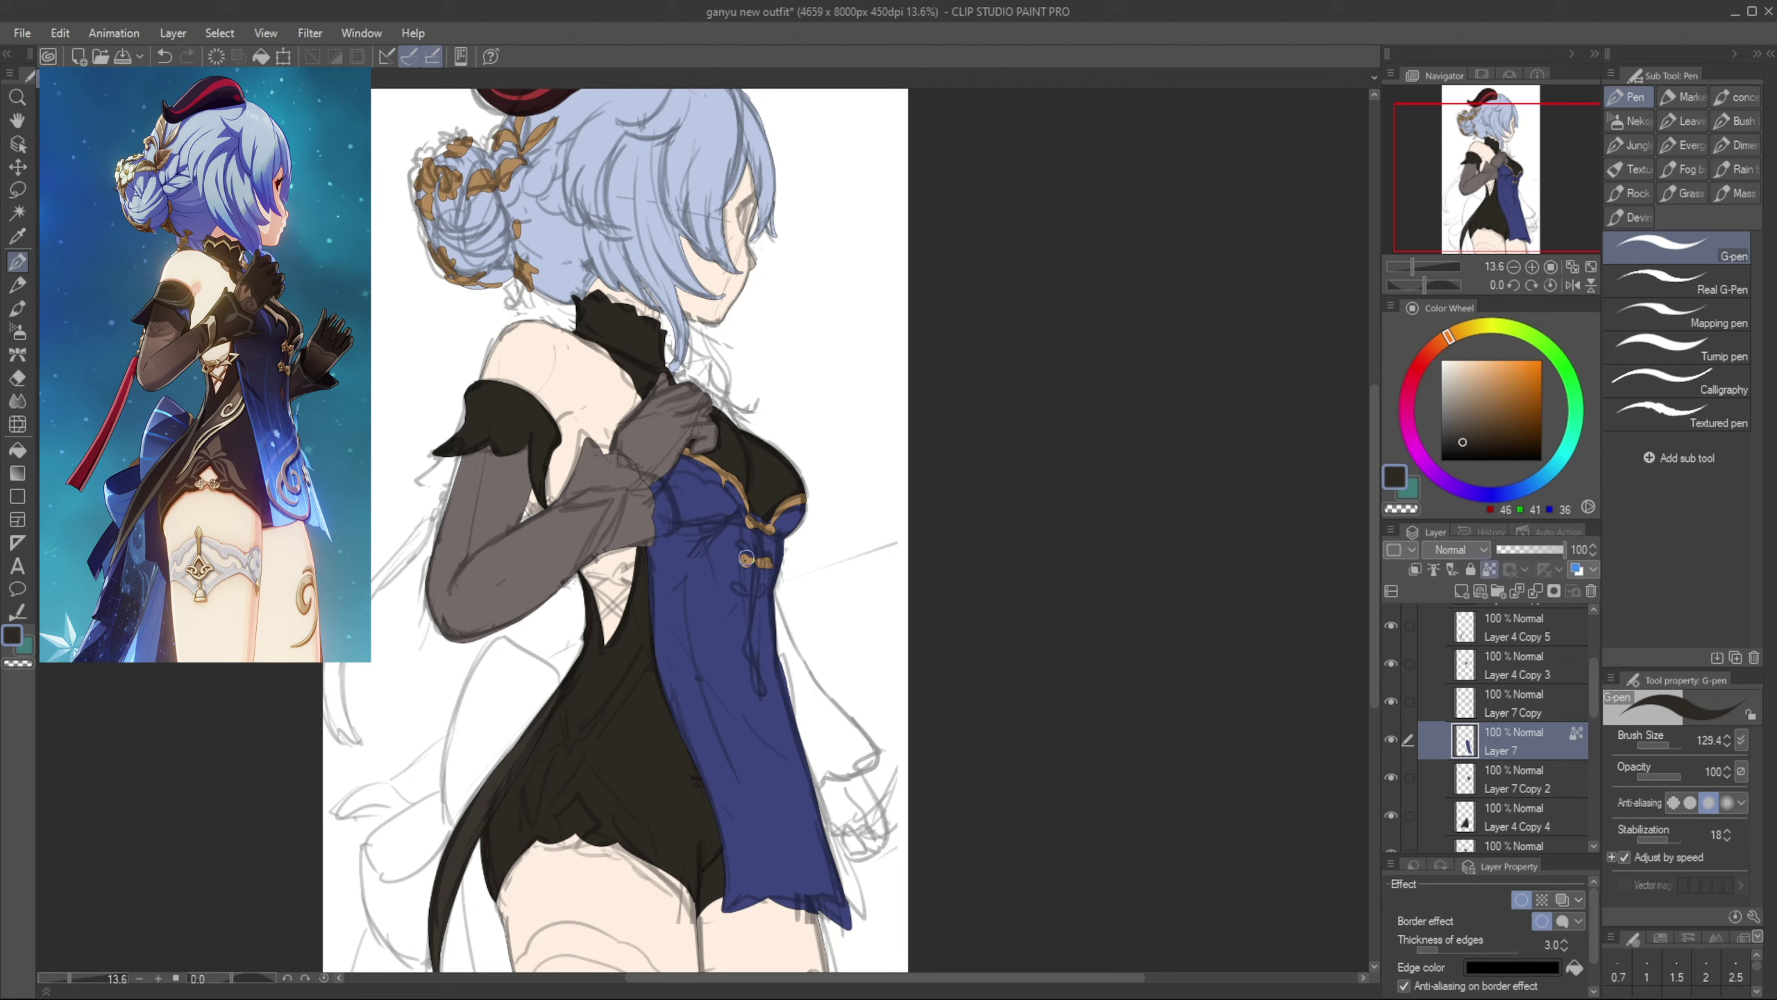
{"action": "left_click_drag", "start_coordinate": [759, 537], "coordinate": [748, 618]}
{"action": "key", "text": "ctrl+z"}
{"action": "key", "text": "ctrl+z"}
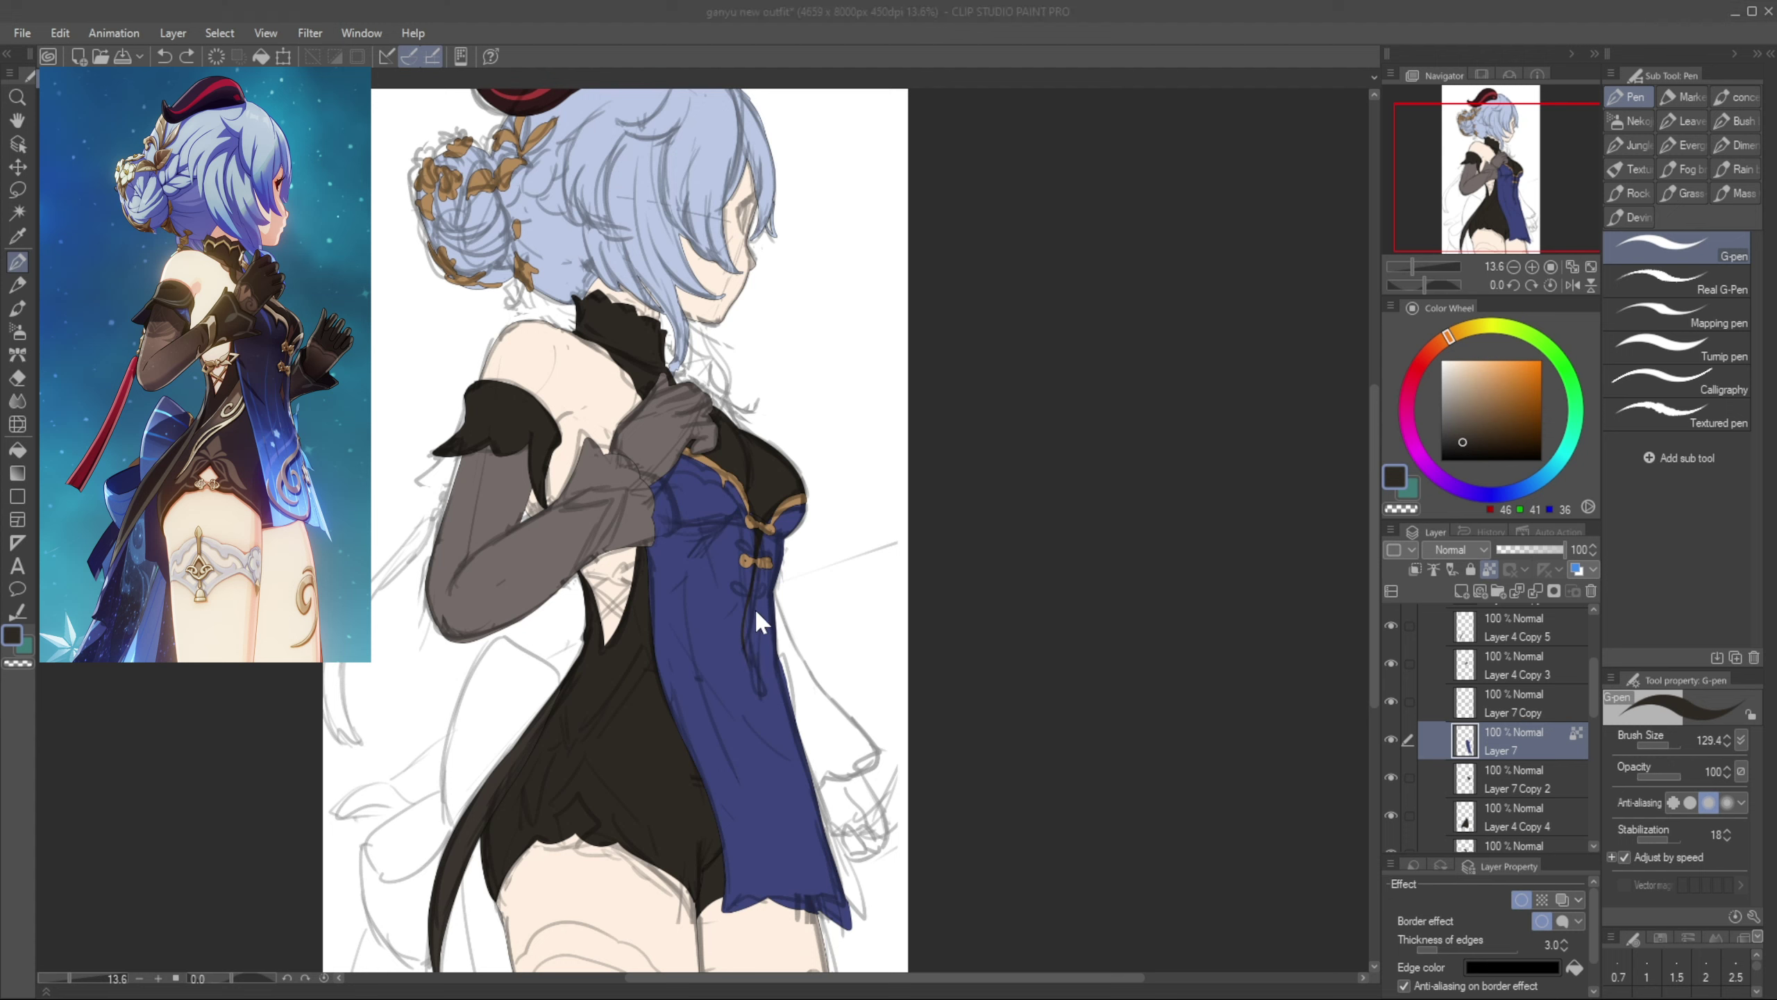
{"action": "mouse_move", "coordinate": [754, 606]}
{"action": "left_mouse_down"}
{"action": "mouse_move", "coordinate": [753, 679]}
{"action": "mouse_move", "coordinate": [747, 658]}
{"action": "left_mouse_up"}
{"action": "key", "text": "ctrl+z"}
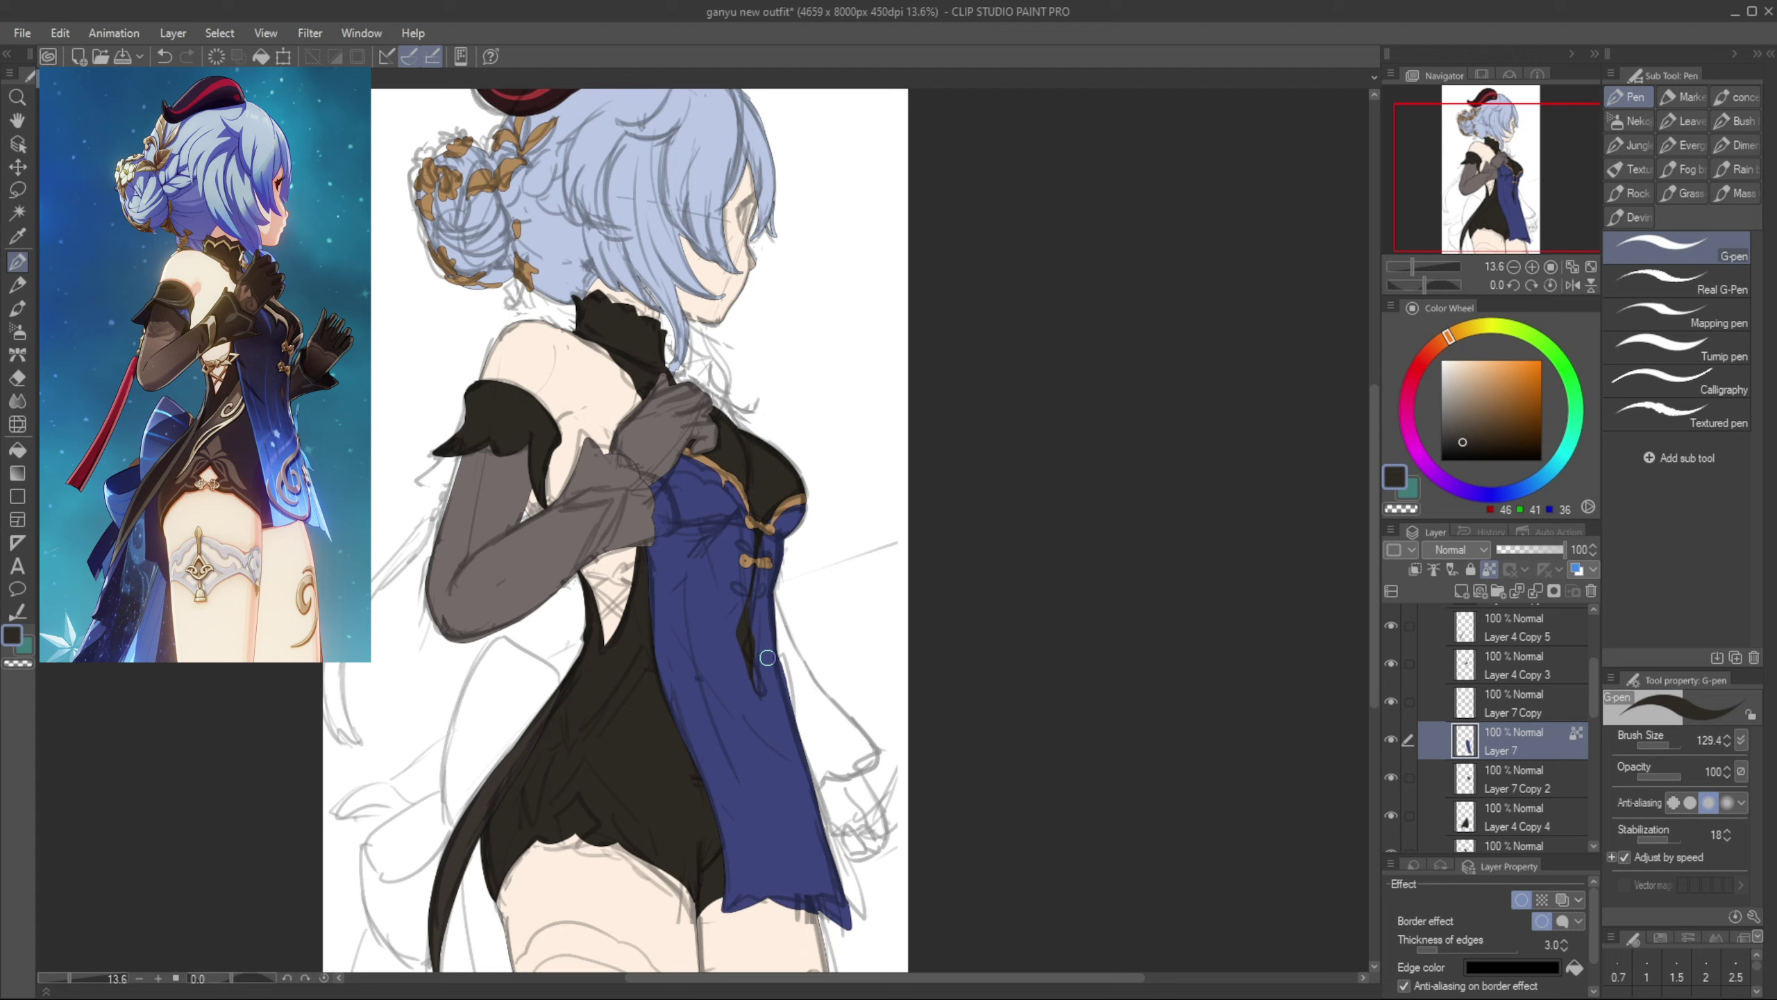
Airbrush a teal (0, 172, 187) gradient up from the blue panel's hem with a large soft brush
{"action": "key", "text": "b"}
{"action": "left_click", "coordinate": [1561, 459]}
{"action": "left_click", "coordinate": [1540, 386]}
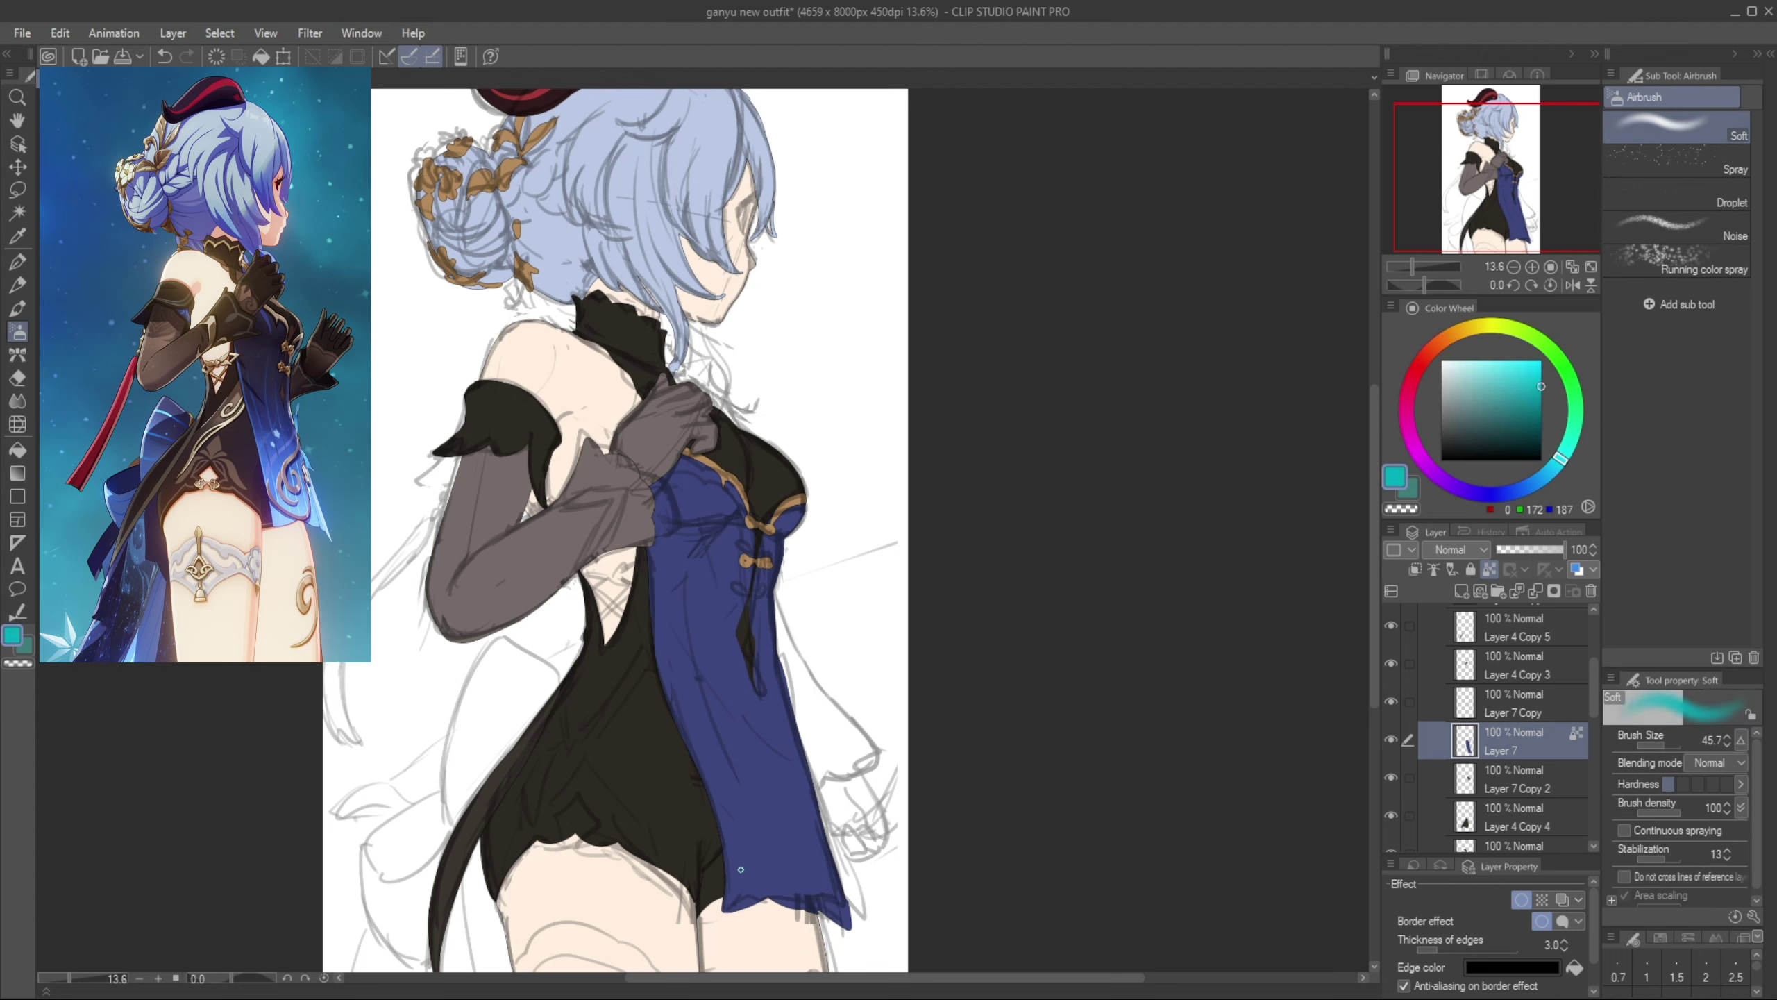
{"action": "key", "text": "]"}
{"action": "mouse_move", "coordinate": [731, 910]}
{"action": "left_mouse_down"}
{"action": "mouse_move", "coordinate": [876, 841]}
{"action": "mouse_move", "coordinate": [714, 813]}
{"action": "left_mouse_up"}
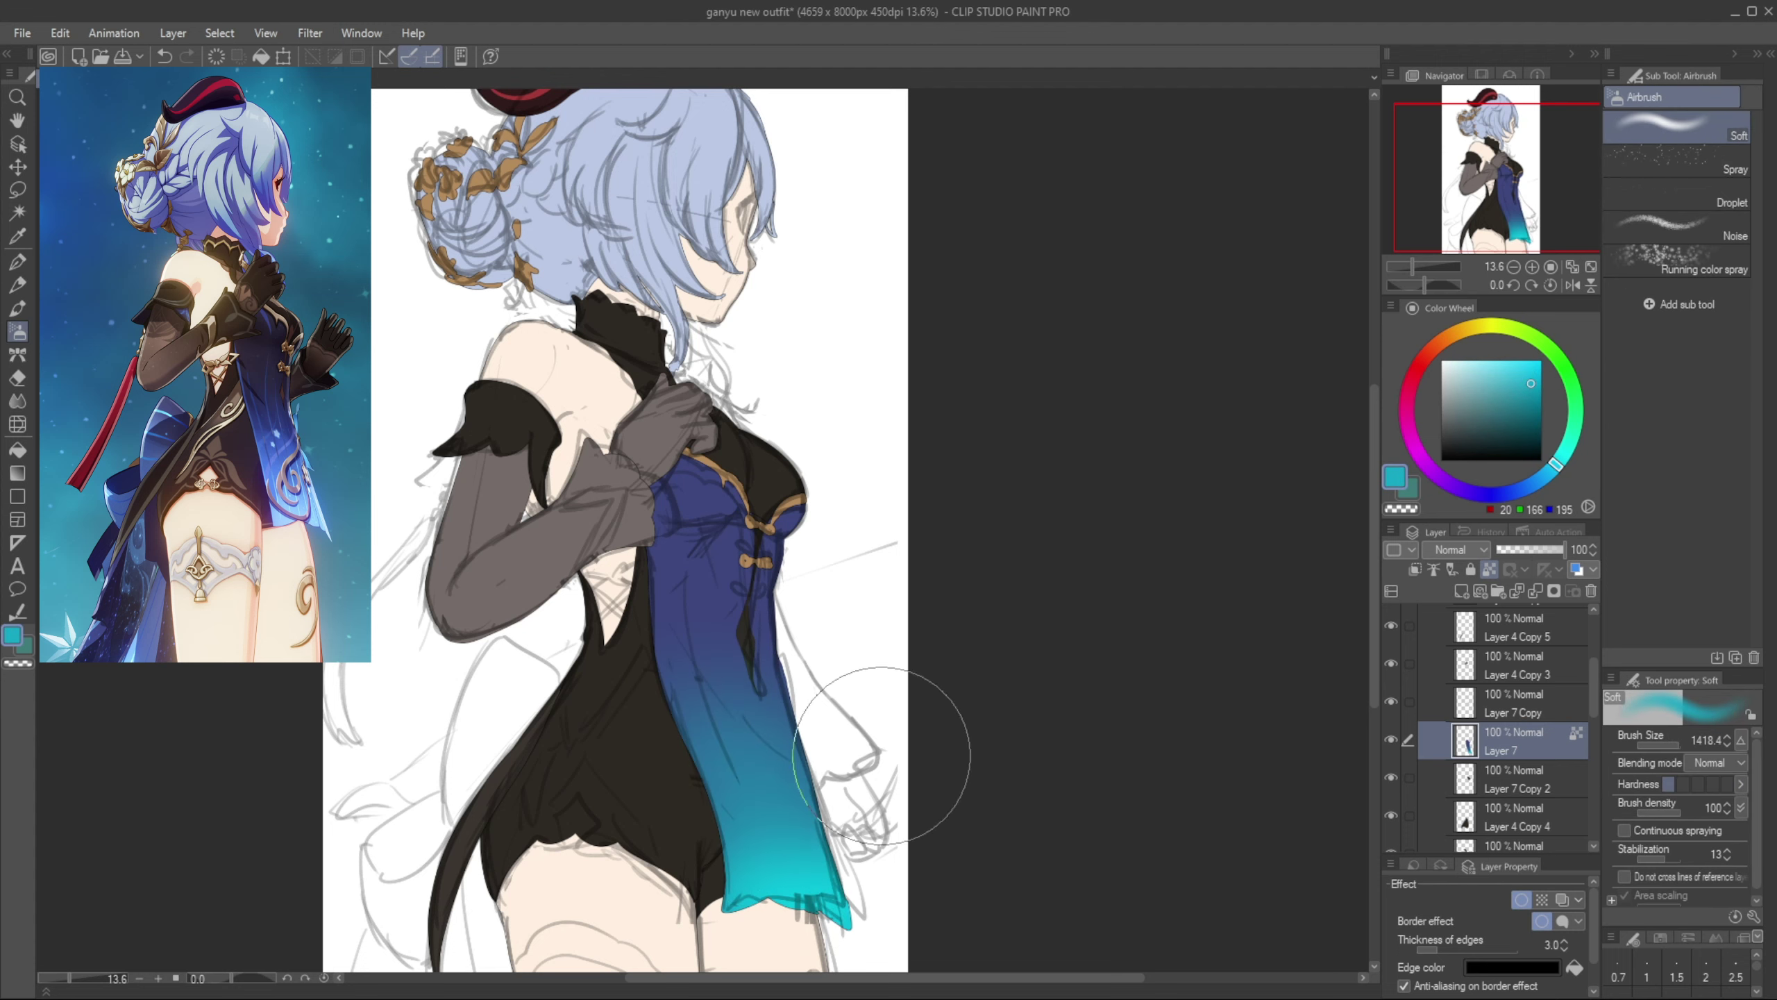
Airbrush dark navy (9, 21, 58) over the bust area of the blue panel
{"action": "left_click", "coordinate": [717, 577], "text": "alt"}
{"action": "left_click", "coordinate": [1525, 438]}
{"action": "left_click_drag", "start_coordinate": [704, 525], "coordinate": [797, 494]}
{"action": "key", "text": "p"}
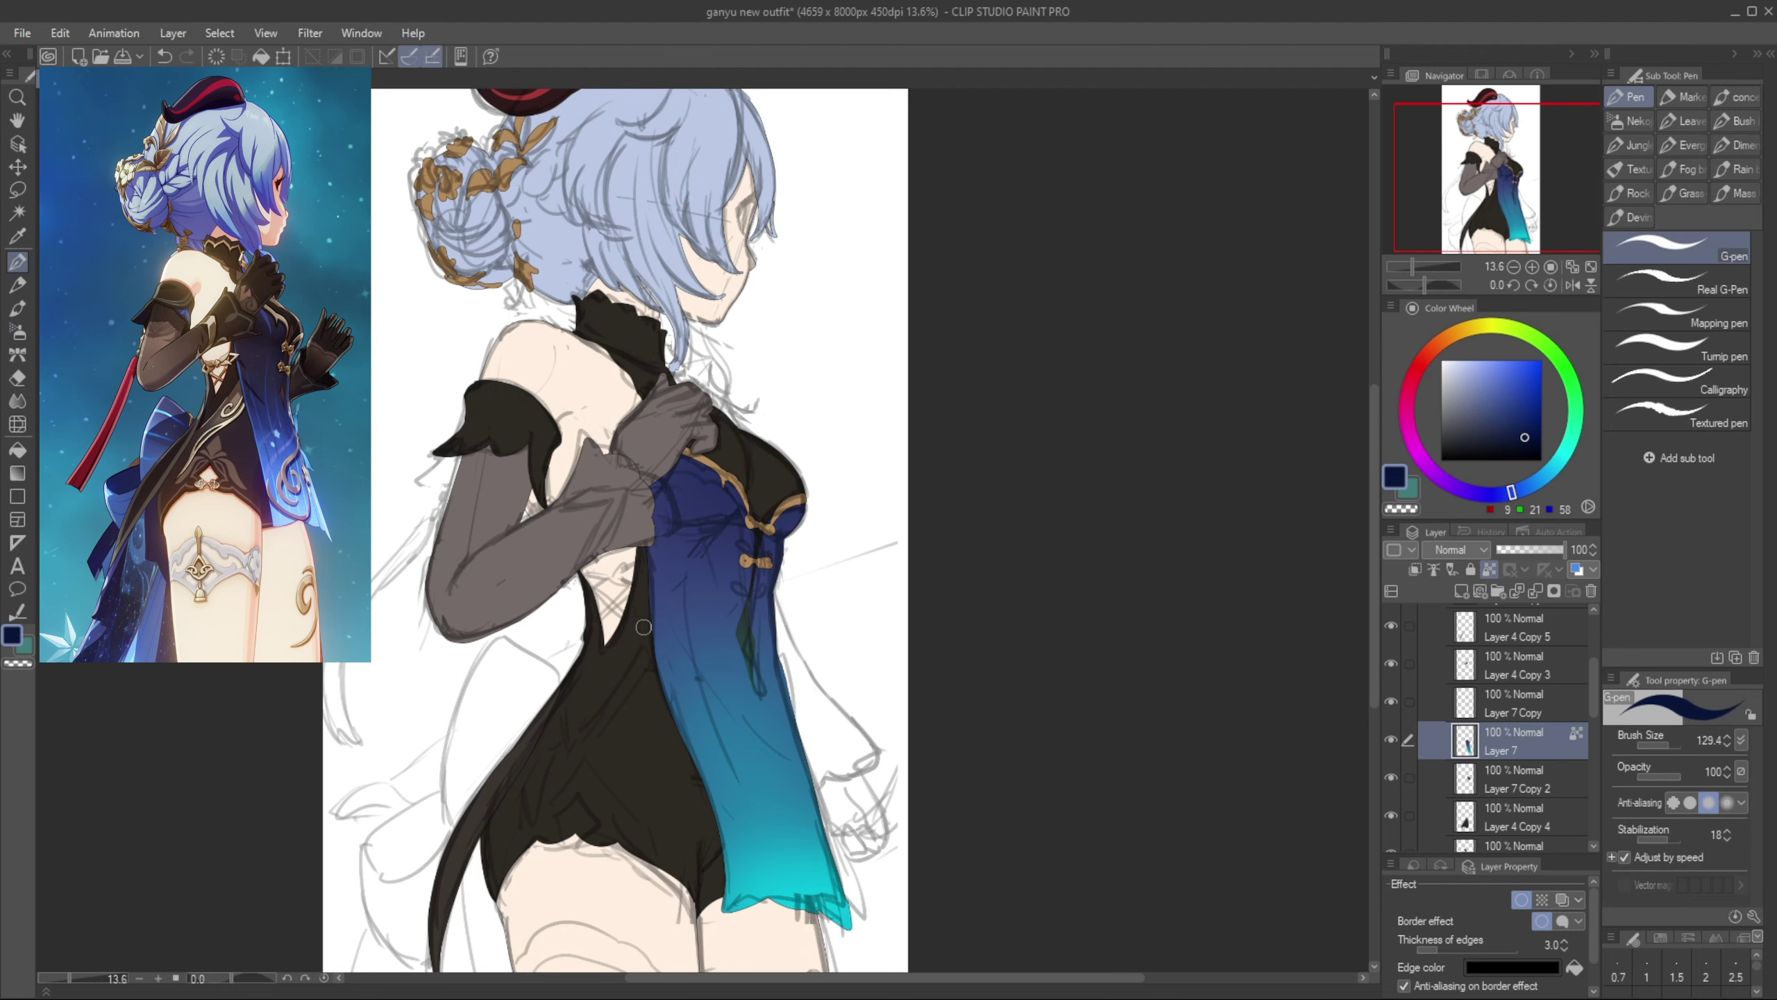
Add a new layer above Layer 2 Copy 3 in Folder 4 and paint a gold (181, 139, 91) ornament hanging below the hair bun
{"action": "left_click", "coordinate": [645, 629], "text": "ctrl+shift"}
{"action": "scroll", "coordinate": [661, 710], "scroll_direction": "down", "scroll_amount": 2}
{"action": "mouse_move", "coordinate": [662, 713]}
{"action": "left_mouse_down"}
{"action": "mouse_move", "coordinate": [634, 736]}
{"action": "mouse_move", "coordinate": [634, 705]}
{"action": "left_mouse_up"}
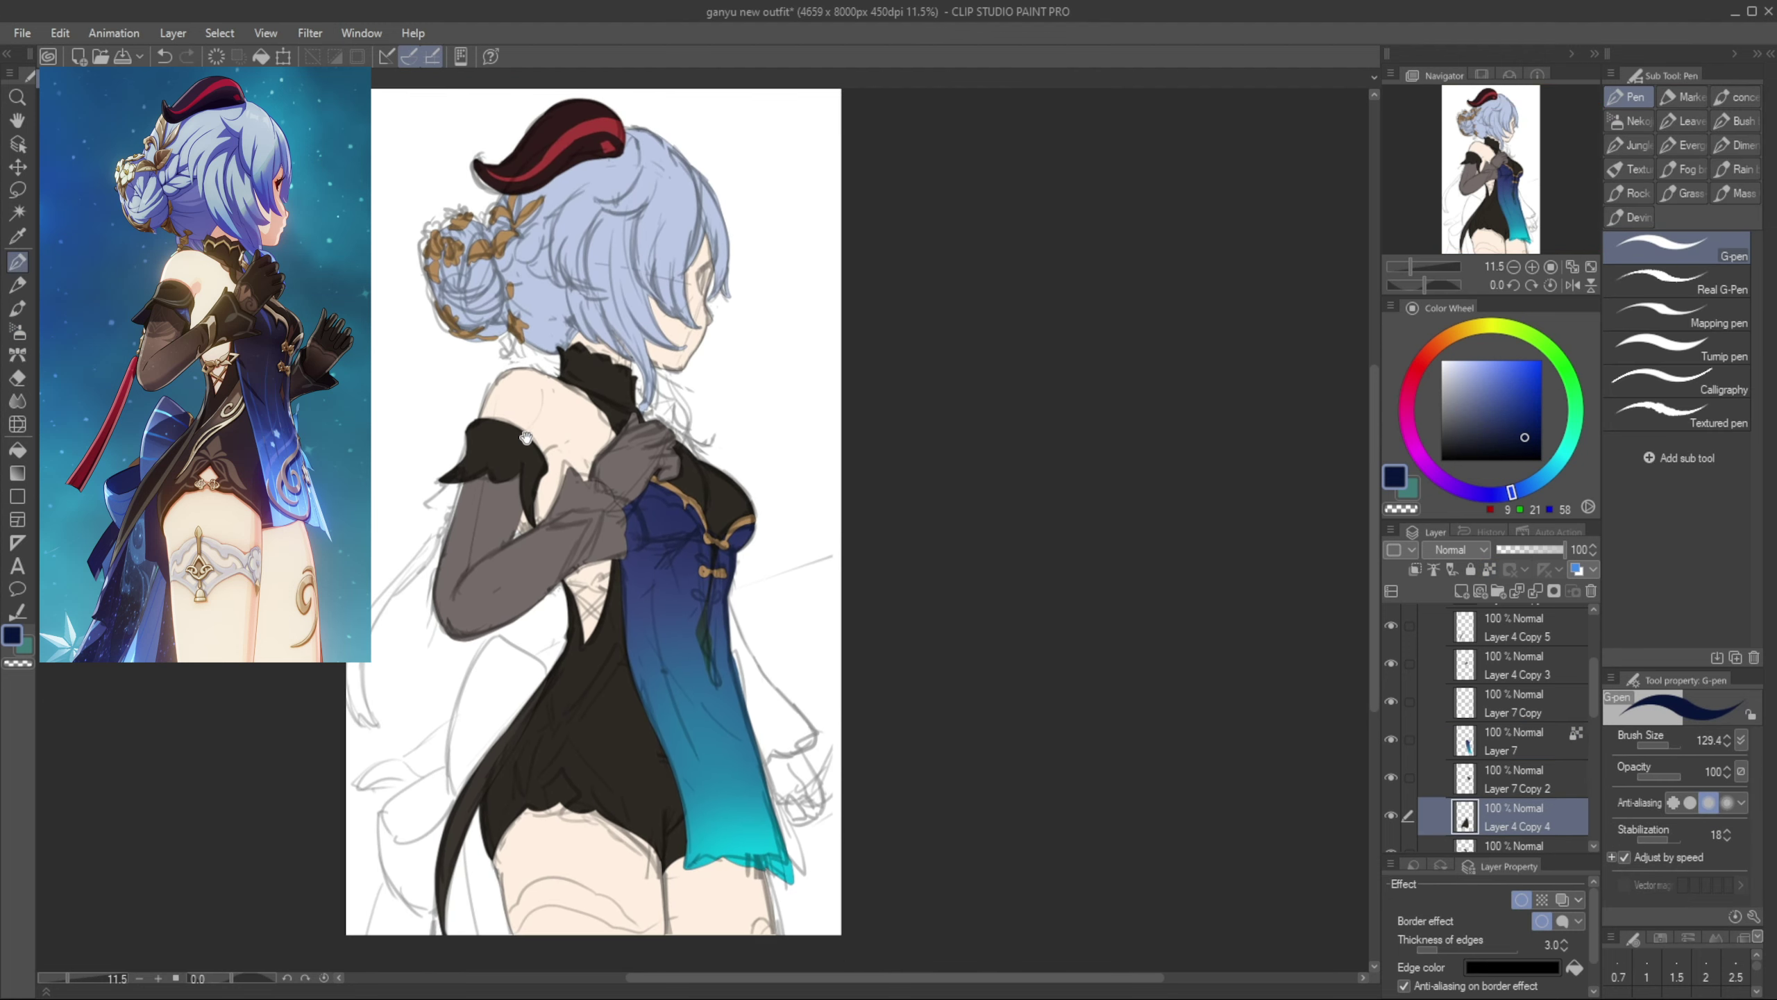
{"action": "left_click", "coordinate": [640, 302], "text": "ctrl+shift"}
{"action": "left_click_drag", "start_coordinate": [1593, 748], "coordinate": [1593, 754]}
{"action": "left_click", "coordinate": [1536, 717]}
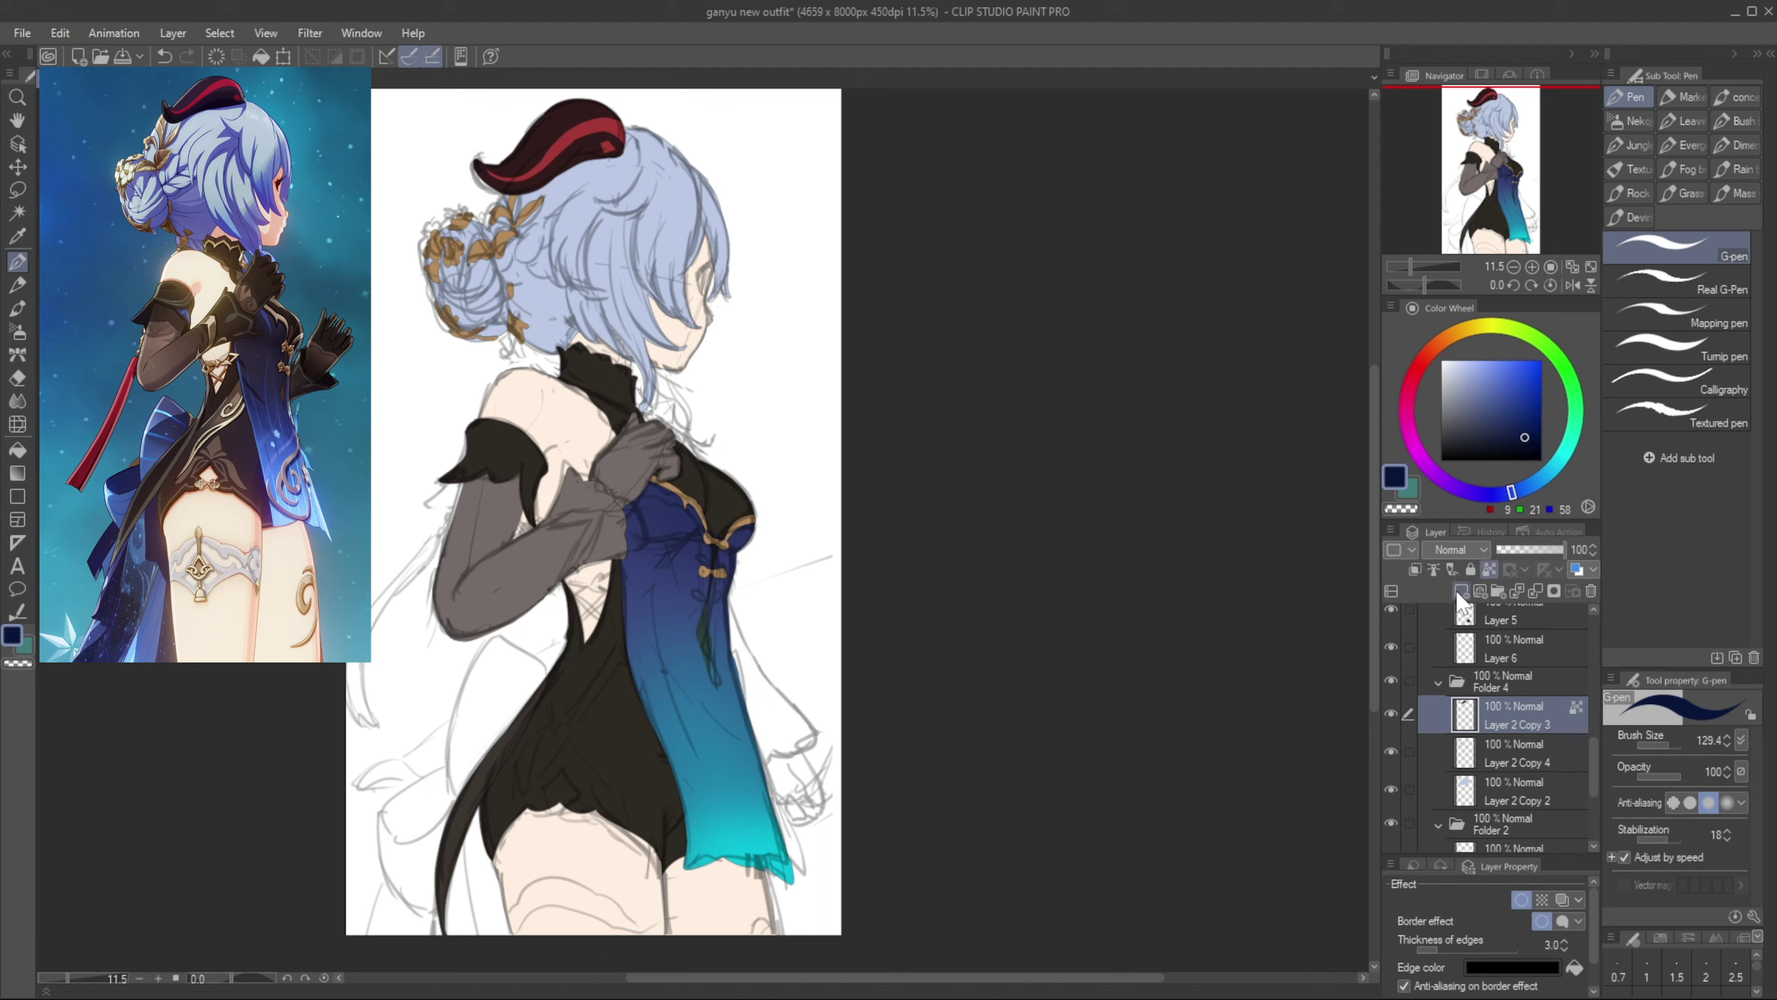
{"action": "left_click", "coordinate": [1461, 592]}
{"action": "left_click", "coordinate": [519, 328], "text": "alt"}
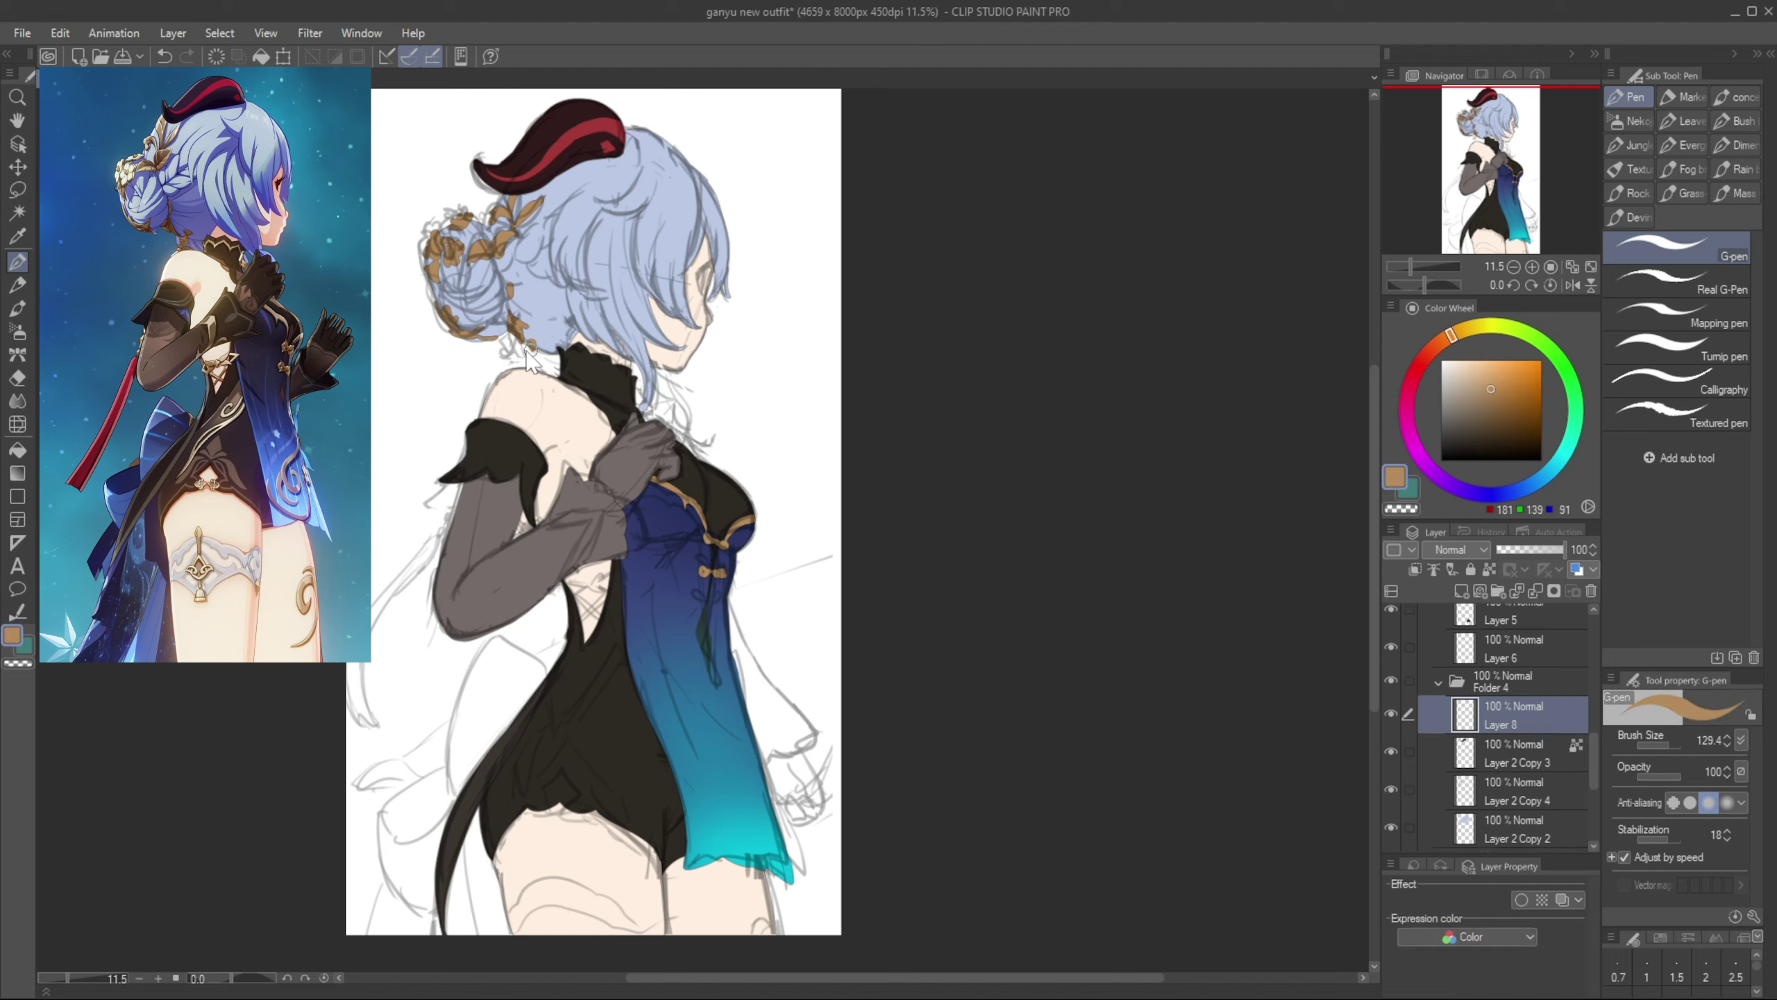
{"action": "key", "text": "ctrl+z"}
Give the ornament layer a black border effect and paint the gold ornament behind the upper sleeve
{"action": "left_click", "coordinate": [1521, 899]}
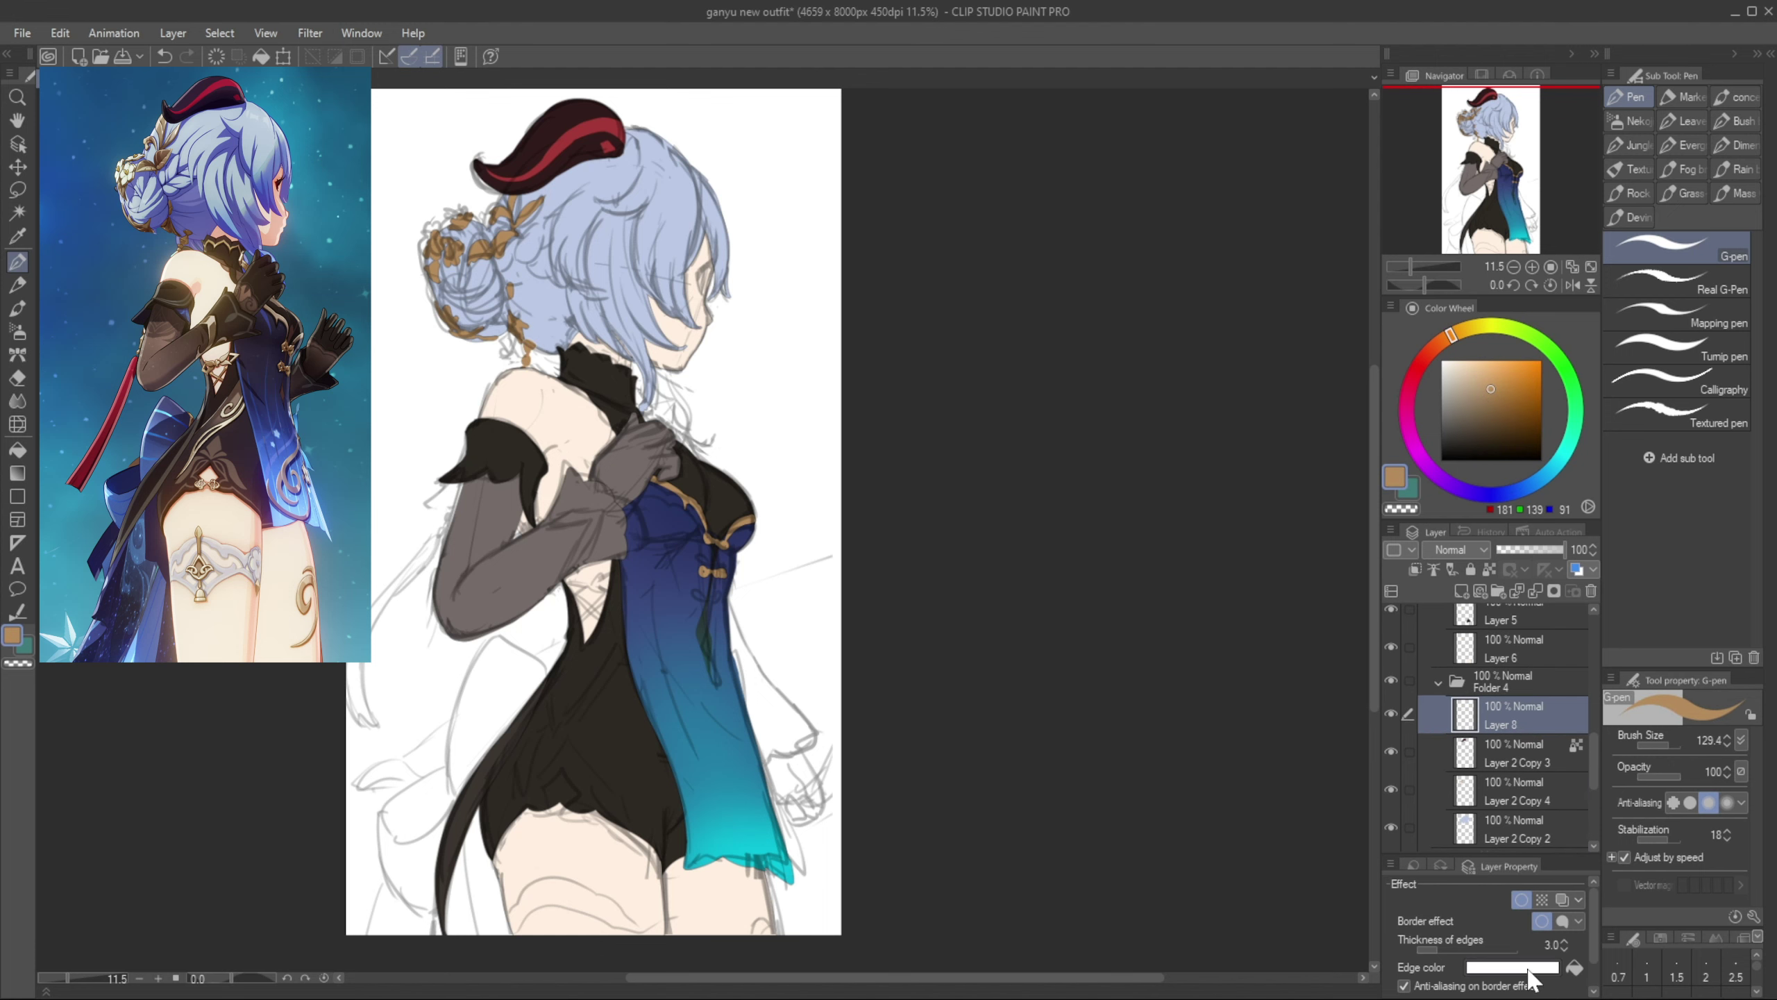
{"action": "left_click", "coordinate": [1512, 967]}
{"action": "left_click", "coordinate": [1188, 524]}
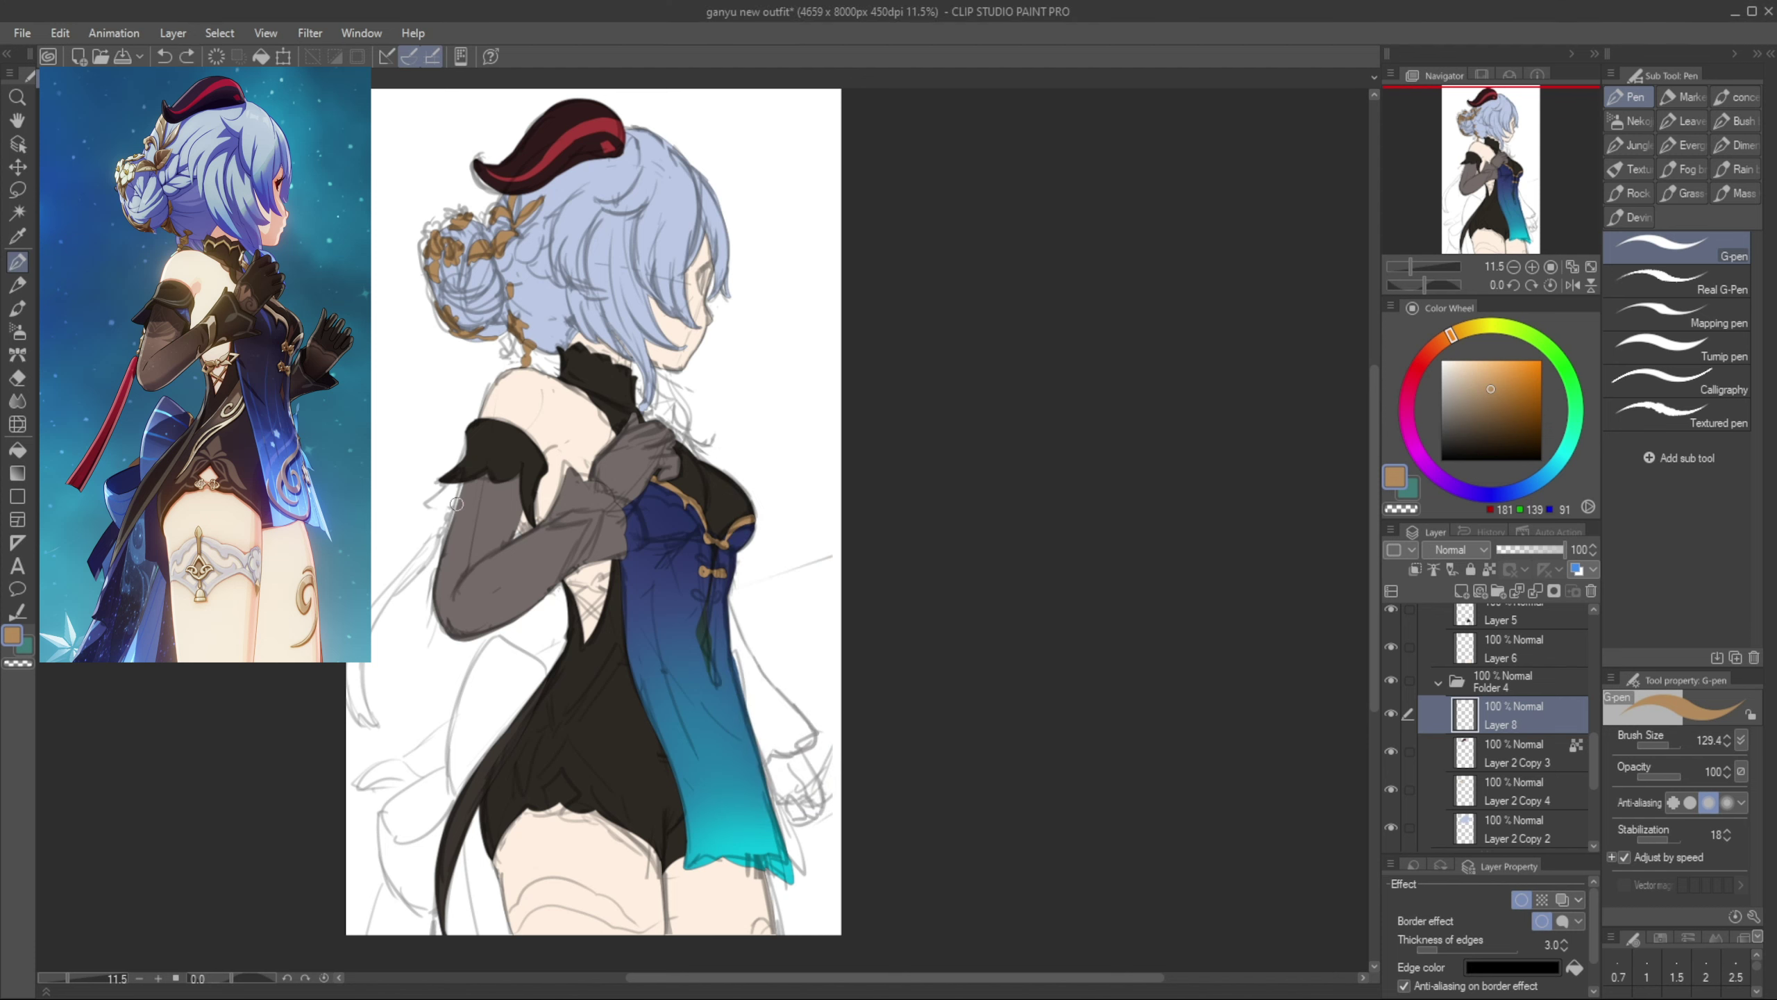
{"action": "mouse_move", "coordinate": [457, 506]}
{"action": "left_mouse_down"}
{"action": "mouse_move", "coordinate": [358, 734]}
{"action": "mouse_move", "coordinate": [355, 671]}
{"action": "mouse_move", "coordinate": [431, 543]}
{"action": "left_mouse_up"}
Paint the ribbon trailing from the sleeve ornament in red (216, 47, 35)
{"action": "left_click", "coordinate": [1430, 354]}
{"action": "left_click", "coordinate": [1528, 380]}
{"action": "key", "text": "bracketright"}
{"action": "key", "text": "bracketright"}
{"action": "key", "text": "ctrl+z"}
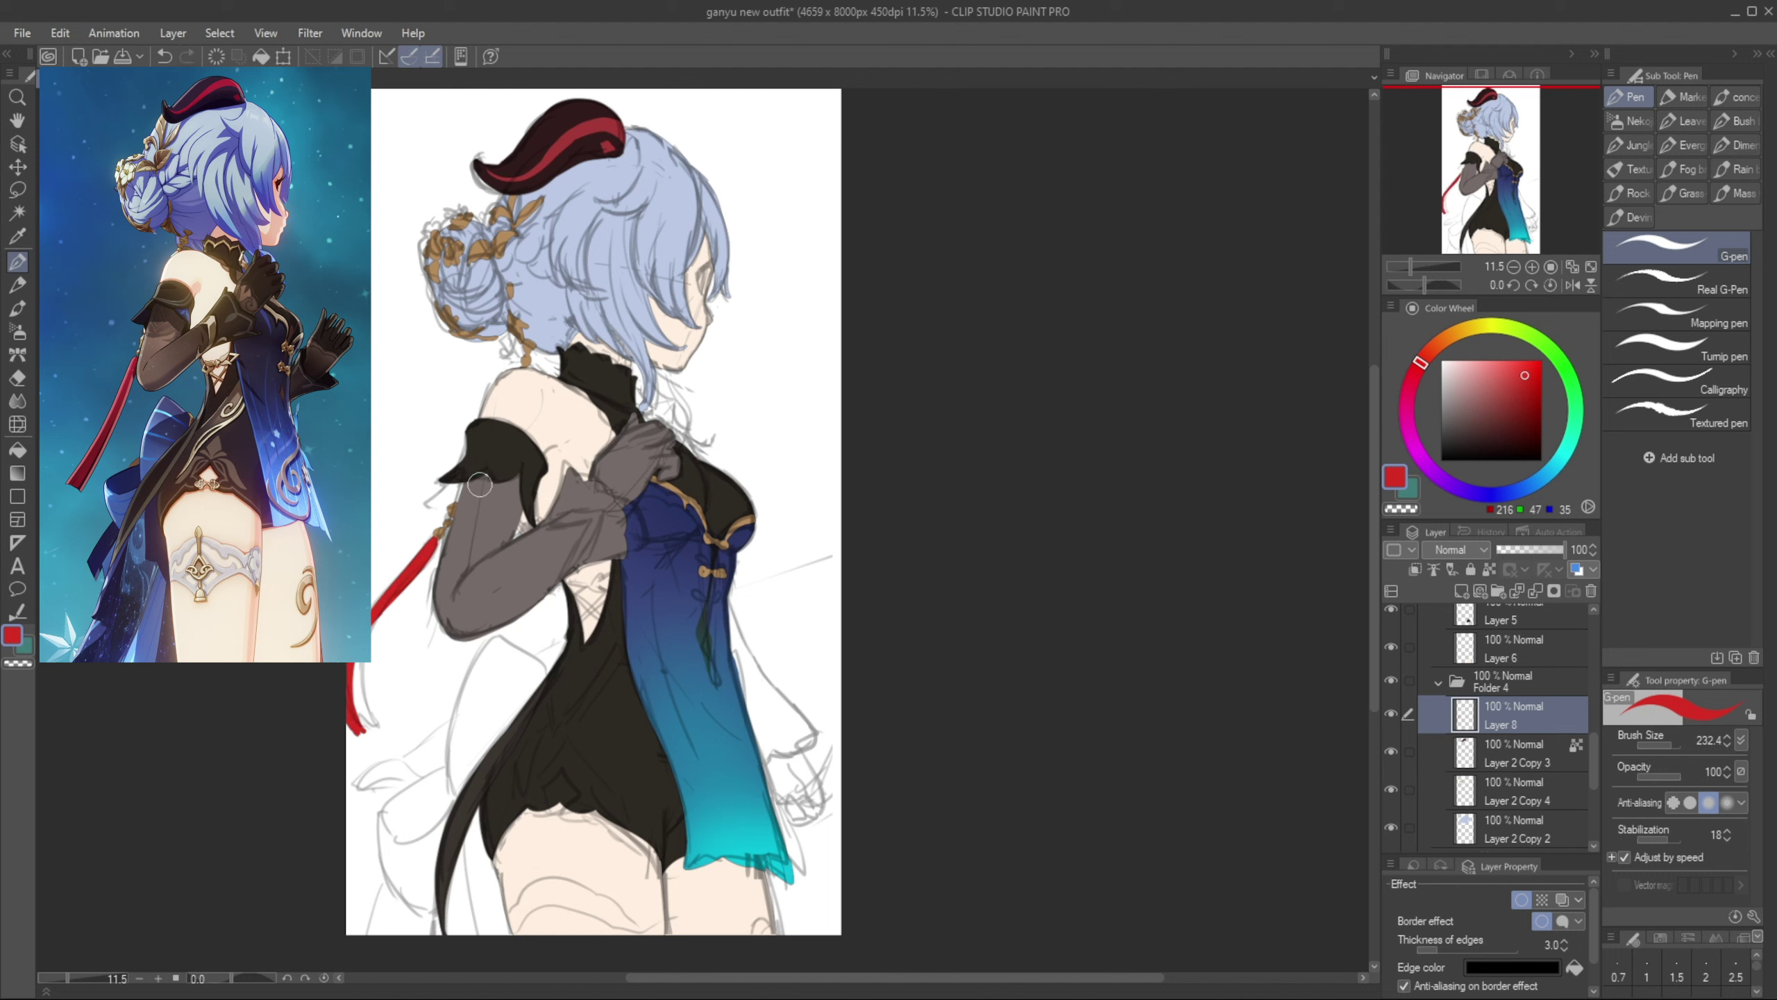
{"action": "key", "text": "bracketleft"}
{"action": "key", "text": "bracketleft"}
On the dress tail's layer, sample its dark brown (60, 54, 49) and reshape the tail's lower tip
{"action": "left_click", "coordinate": [454, 837], "text": "ctrl+shift"}
{"action": "left_click", "coordinate": [455, 836], "text": "alt"}
{"action": "mouse_move", "coordinate": [445, 862]}
{"action": "left_mouse_down"}
{"action": "mouse_move", "coordinate": [441, 943]}
{"action": "mouse_move", "coordinate": [461, 881]}
{"action": "mouse_move", "coordinate": [422, 943]}
{"action": "mouse_move", "coordinate": [448, 786]}
{"action": "left_mouse_up"}
{"action": "key", "text": "ctrl+z"}
{"action": "key", "text": "e"}
{"action": "key", "text": "p"}
{"action": "key", "text": "e"}
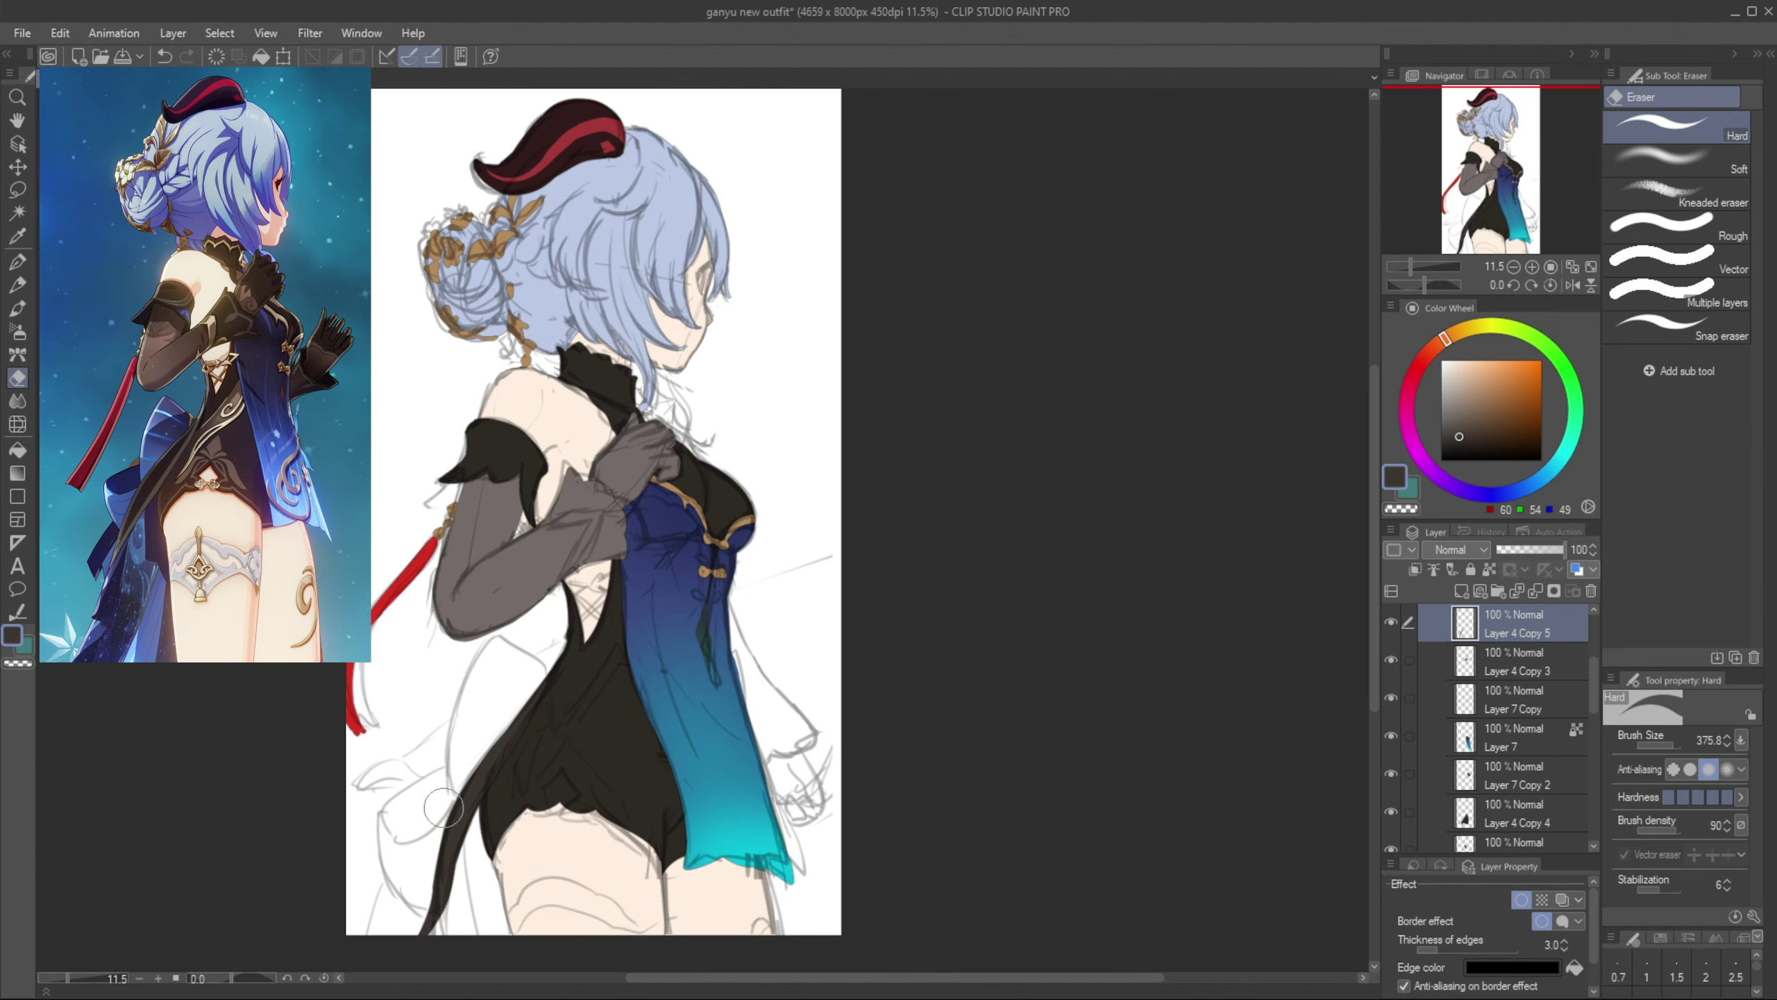
{"action": "key", "text": "p"}
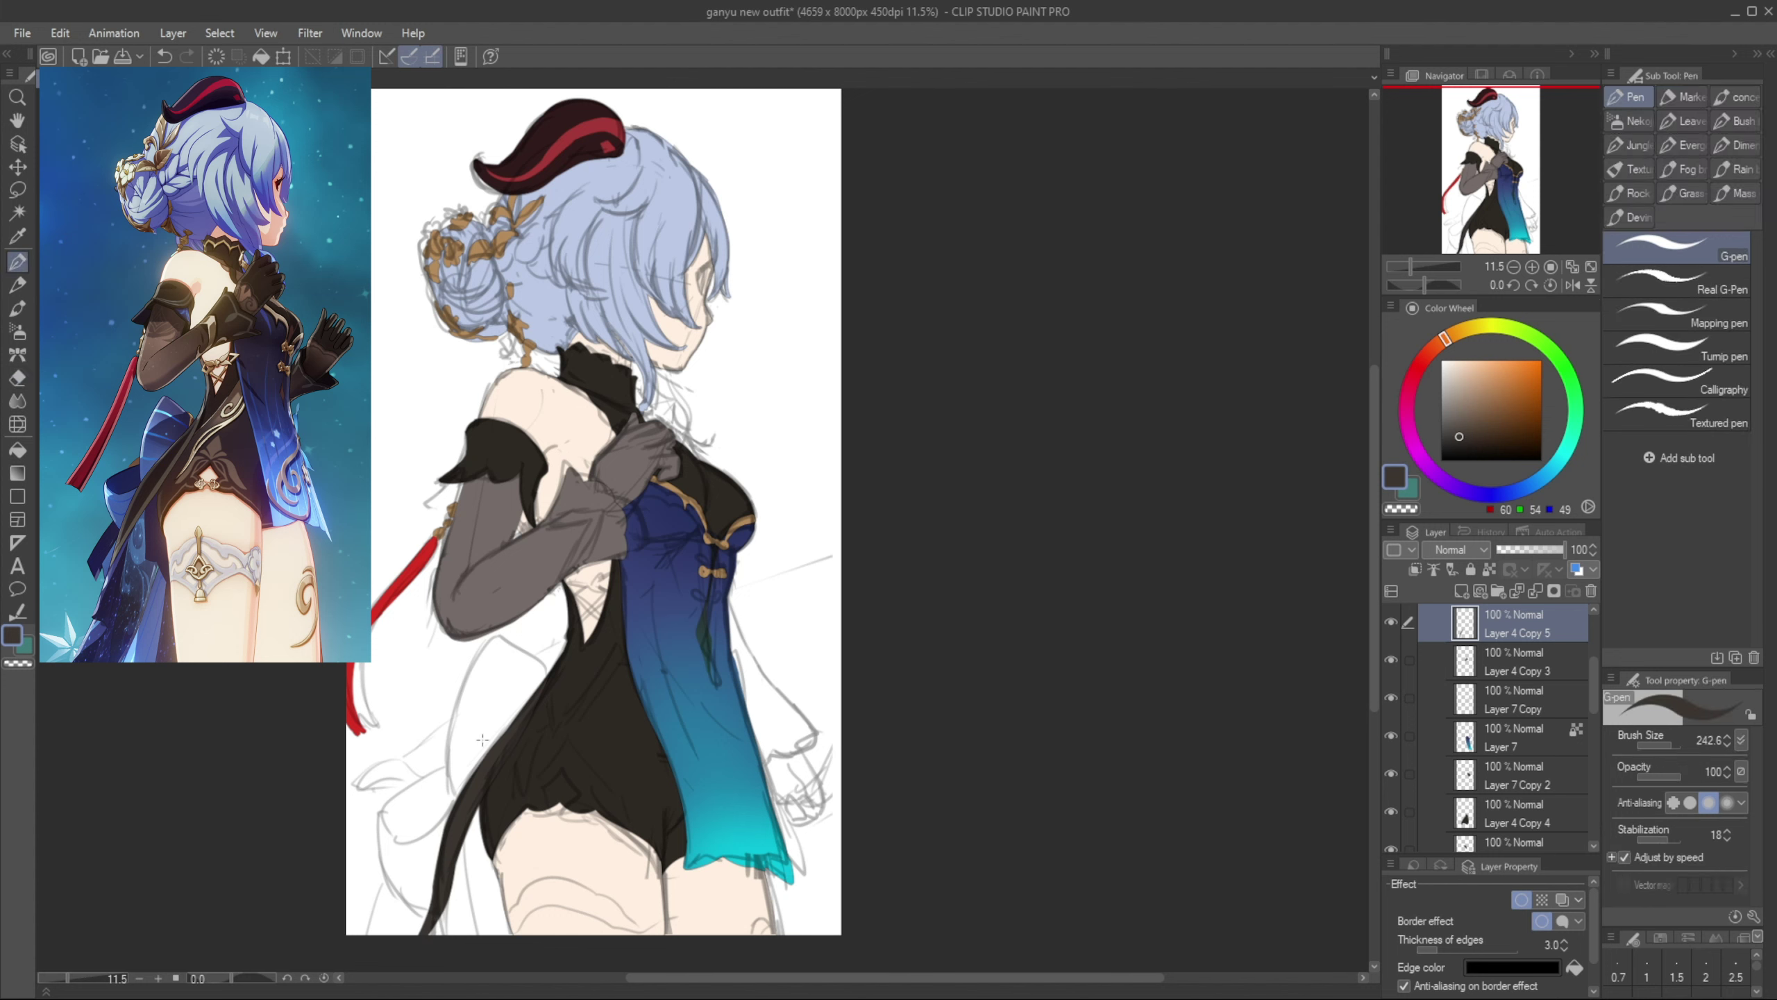
Collapse the open layer folders and add a new folder containing a new layer directly above Layer 1
{"action": "left_click_drag", "start_coordinate": [1586, 680], "coordinate": [1592, 791]}
{"action": "left_click", "coordinate": [1438, 786]}
{"action": "left_click", "coordinate": [1437, 814]}
{"action": "left_click", "coordinate": [1512, 797]}
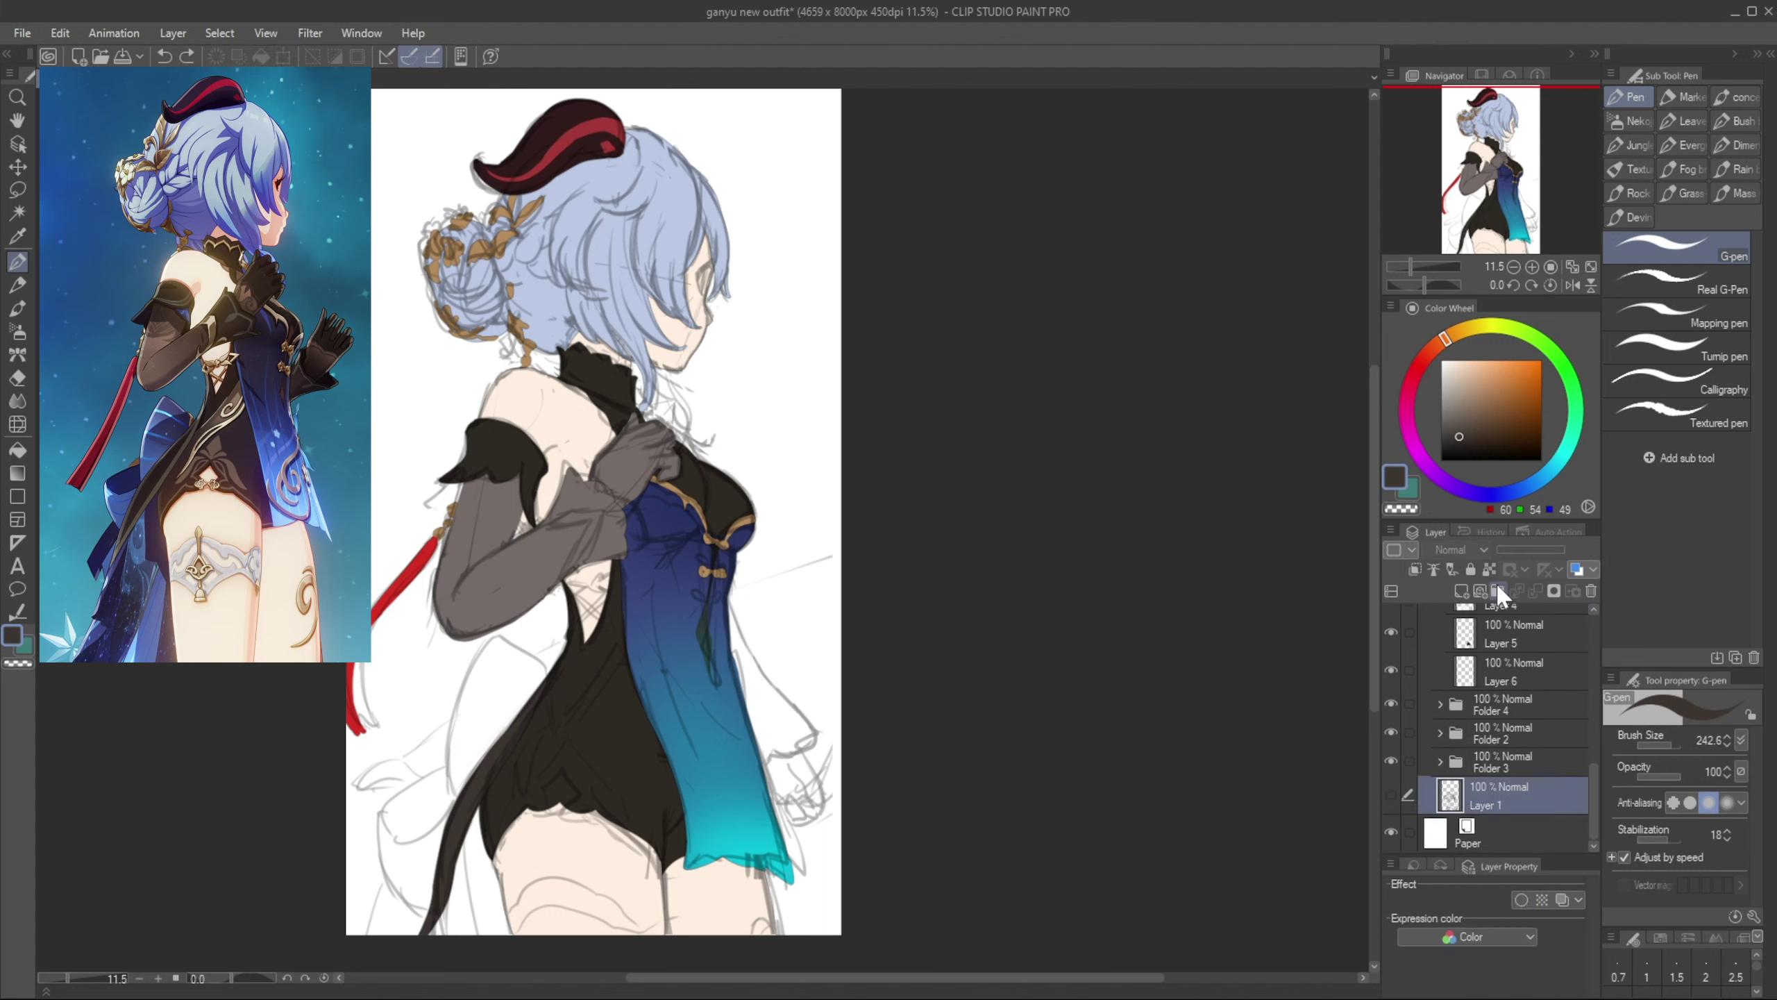
{"action": "left_click", "coordinate": [1498, 591]}
{"action": "left_click", "coordinate": [1461, 592]}
Sample near-black brown (46, 41, 36) and paint the back ruffle of the upper-arm cuff on the new layer
{"action": "left_click", "coordinate": [479, 455], "text": "alt"}
{"action": "left_click_drag", "start_coordinate": [463, 477], "coordinate": [439, 505]}
{"action": "key", "text": "ctrl+z"}
{"action": "key", "text": "g"}
{"action": "key", "text": "p"}
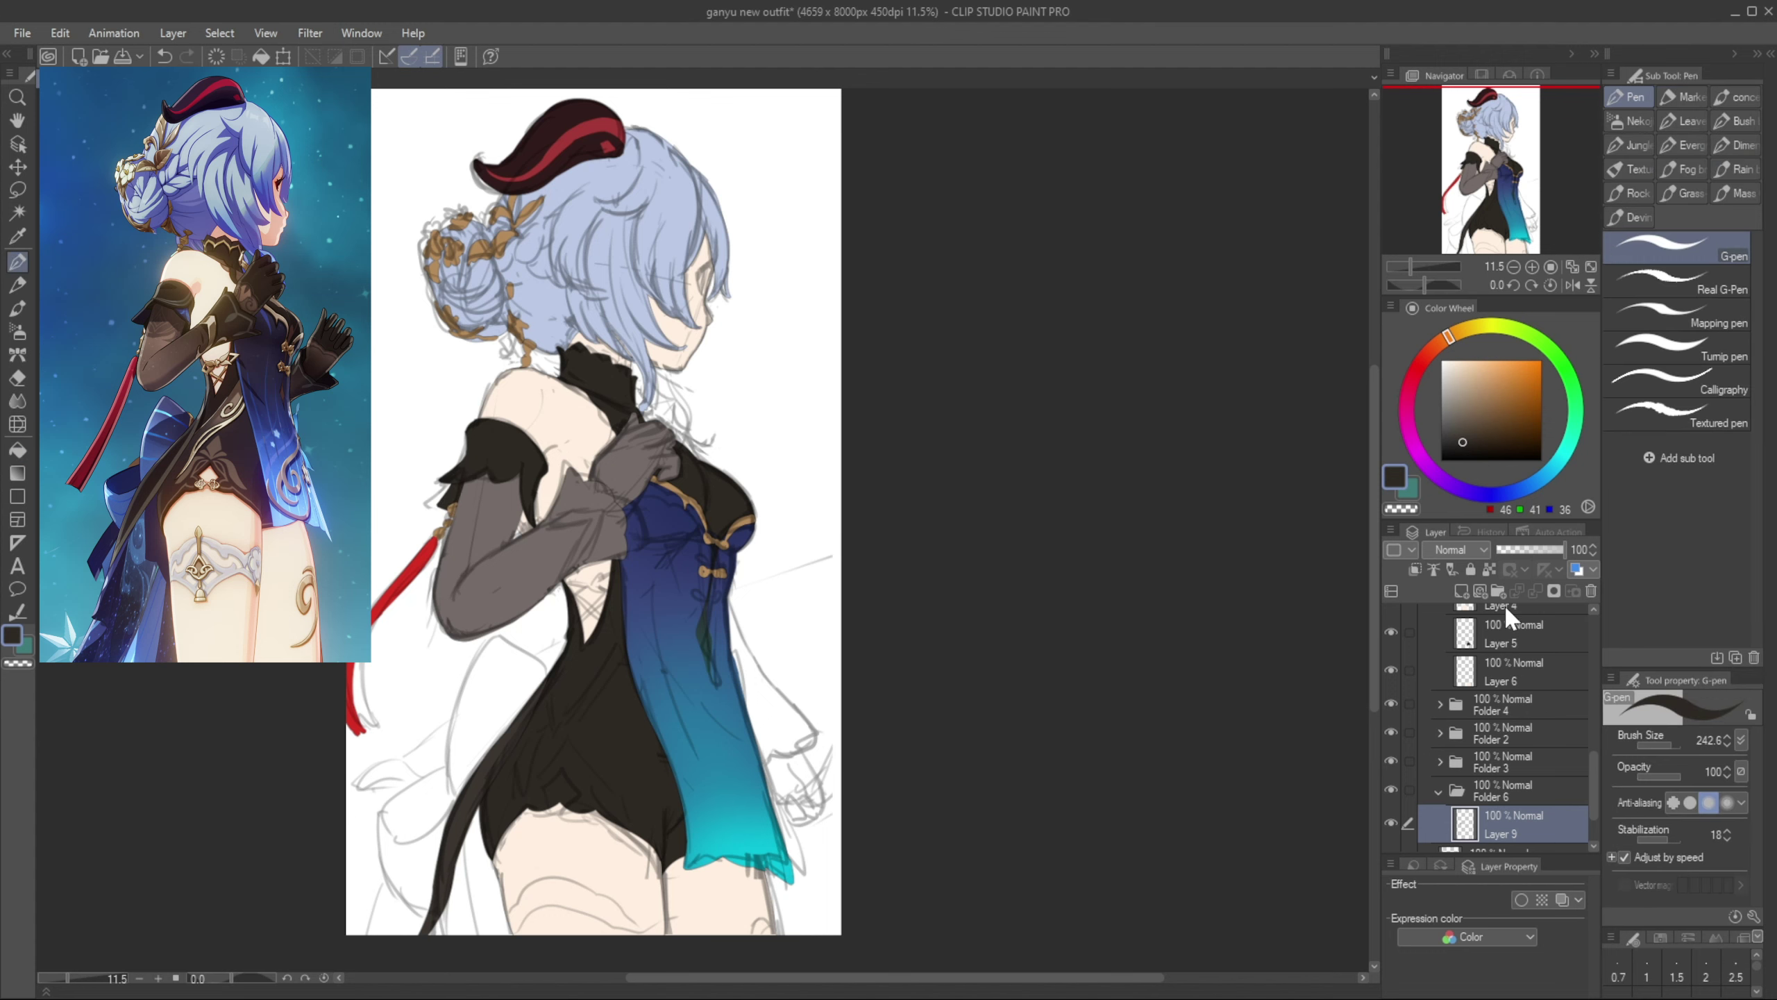
On a new layer, paint the upper loop of the back bow and fill it with dark blue (54, 70, 122)
{"action": "key", "text": "ctrl+shift+n"}
{"action": "left_click", "coordinate": [671, 598], "text": "alt"}
{"action": "mouse_move", "coordinate": [548, 668]}
{"action": "left_mouse_down"}
{"action": "mouse_move", "coordinate": [498, 643]}
{"action": "mouse_move", "coordinate": [453, 788]}
{"action": "mouse_move", "coordinate": [544, 715]}
{"action": "mouse_move", "coordinate": [548, 669]}
{"action": "left_mouse_up"}
{"action": "key", "text": "g"}
{"action": "left_click", "coordinate": [526, 681]}
{"action": "key", "text": "p"}
{"action": "left_click_drag", "start_coordinate": [1594, 749], "coordinate": [1594, 776]}
Add a layer beneath the upper loop's layer and paint and fill the bow's lower loop in the same dark blue
{"action": "key", "text": "ctrl+shift+n"}
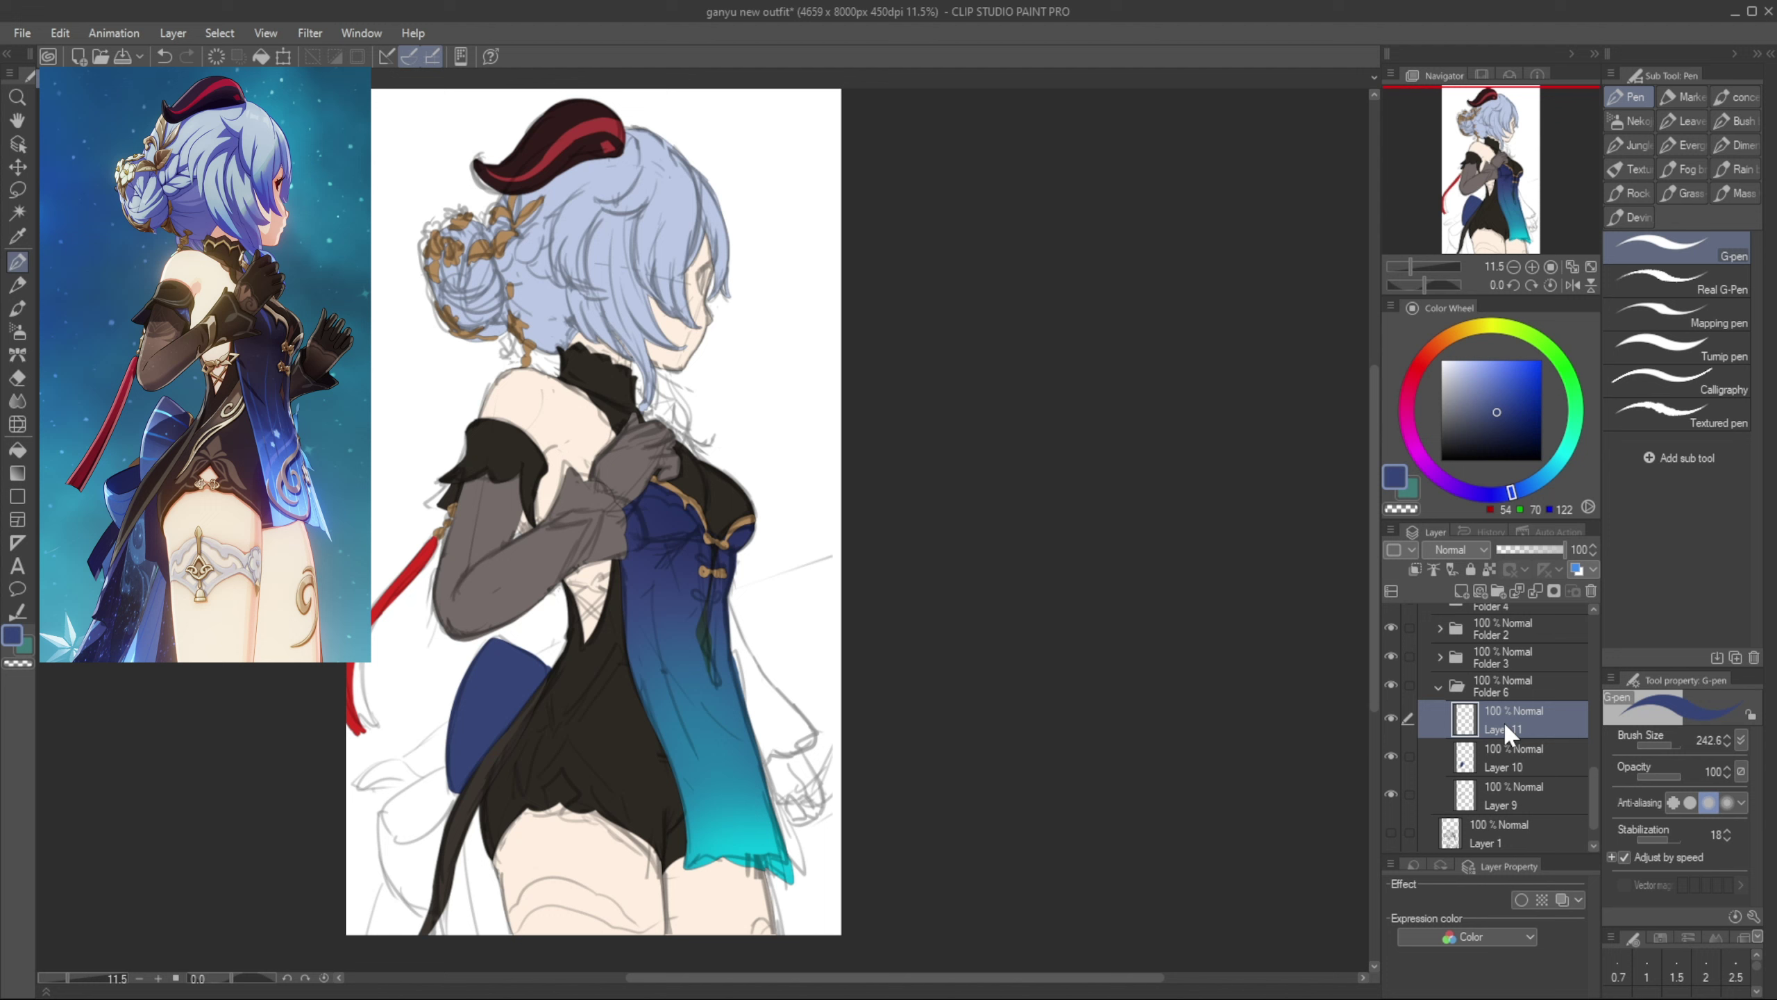
{"action": "left_click_drag", "start_coordinate": [1503, 719], "coordinate": [1502, 772]}
{"action": "key", "text": "ctrl+z"}
{"action": "mouse_move", "coordinate": [469, 756]}
{"action": "left_mouse_down"}
{"action": "mouse_move", "coordinate": [436, 898]}
{"action": "mouse_move", "coordinate": [390, 838]}
{"action": "mouse_move", "coordinate": [500, 827]}
{"action": "mouse_move", "coordinate": [429, 770]}
{"action": "mouse_move", "coordinate": [493, 741]}
{"action": "left_mouse_up"}
{"action": "key", "text": "ctrl+z"}
{"action": "key", "text": "ctrl+z"}
{"action": "key", "text": "e"}
{"action": "key", "text": "g"}
{"action": "left_click", "coordinate": [426, 819]}
Paint the bow's first ribbon tail on a new layer under the loops, then paint the second tail on a duplicate beneath it
{"action": "key", "text": "p"}
{"action": "left_click", "coordinate": [1462, 591]}
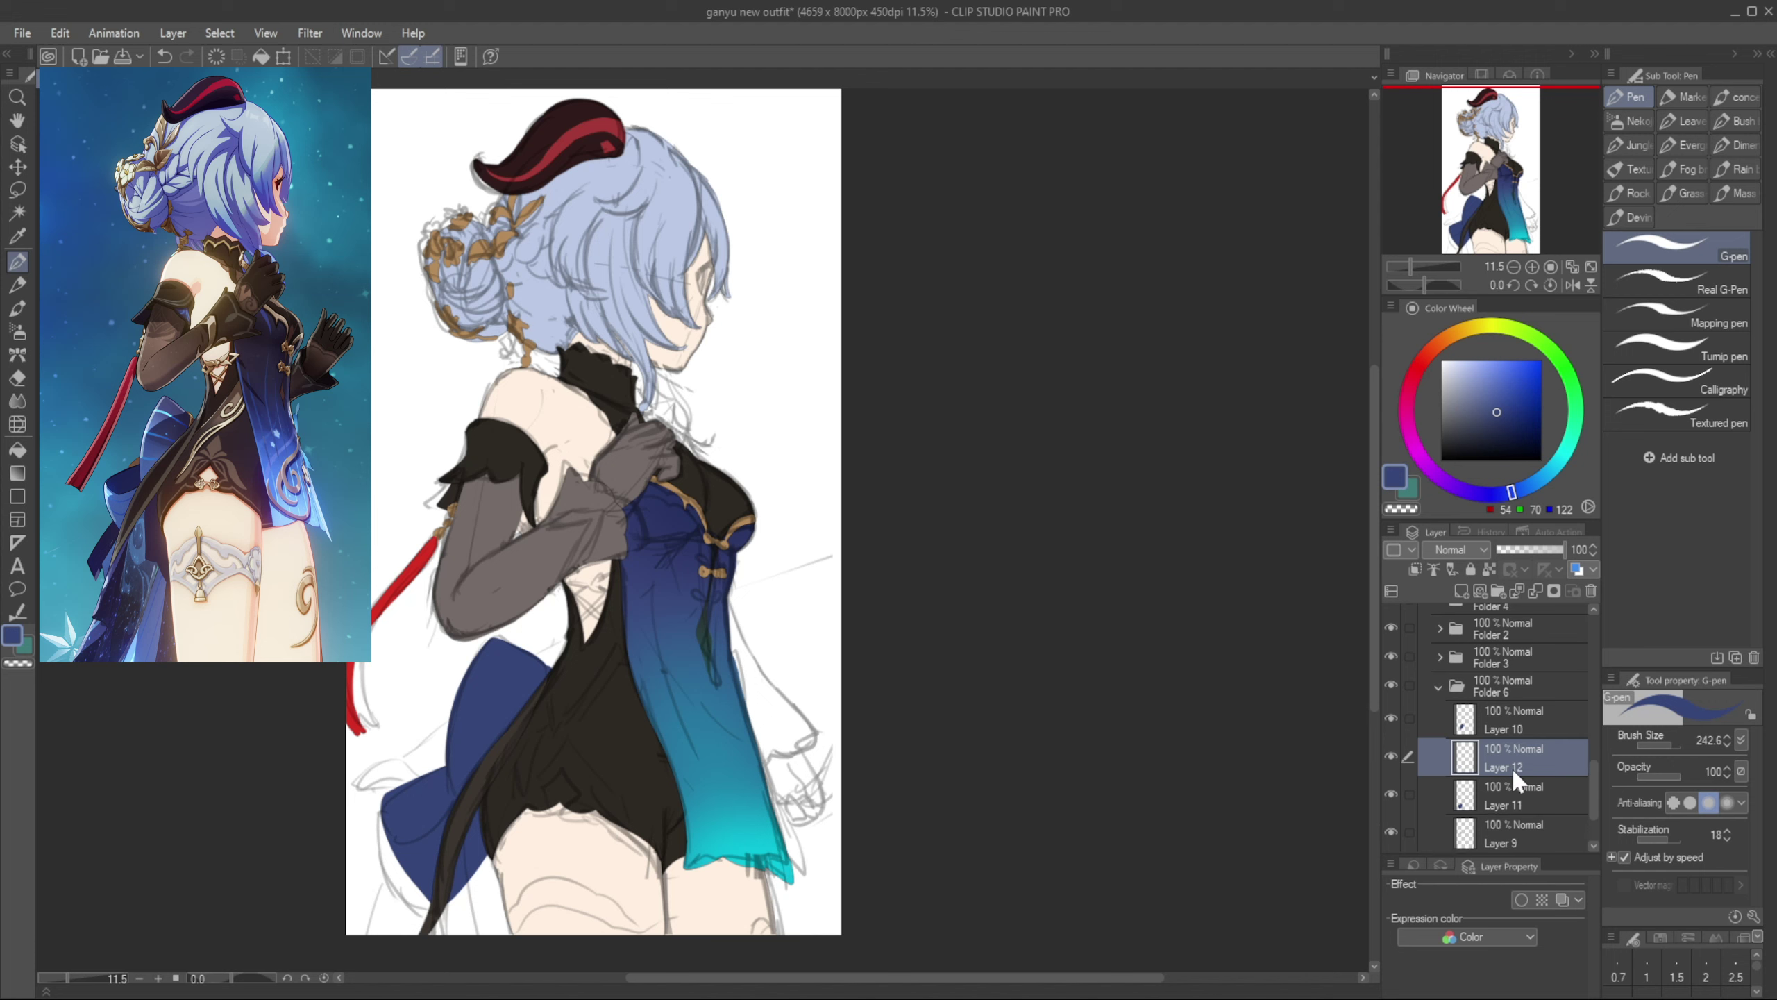
{"action": "left_click_drag", "start_coordinate": [1493, 765], "coordinate": [1491, 809]}
{"action": "left_click", "coordinate": [479, 717], "text": "alt"}
{"action": "mouse_move", "coordinate": [406, 868]}
{"action": "left_mouse_down"}
{"action": "mouse_move", "coordinate": [381, 917]}
{"action": "mouse_move", "coordinate": [413, 886]}
{"action": "left_mouse_up"}
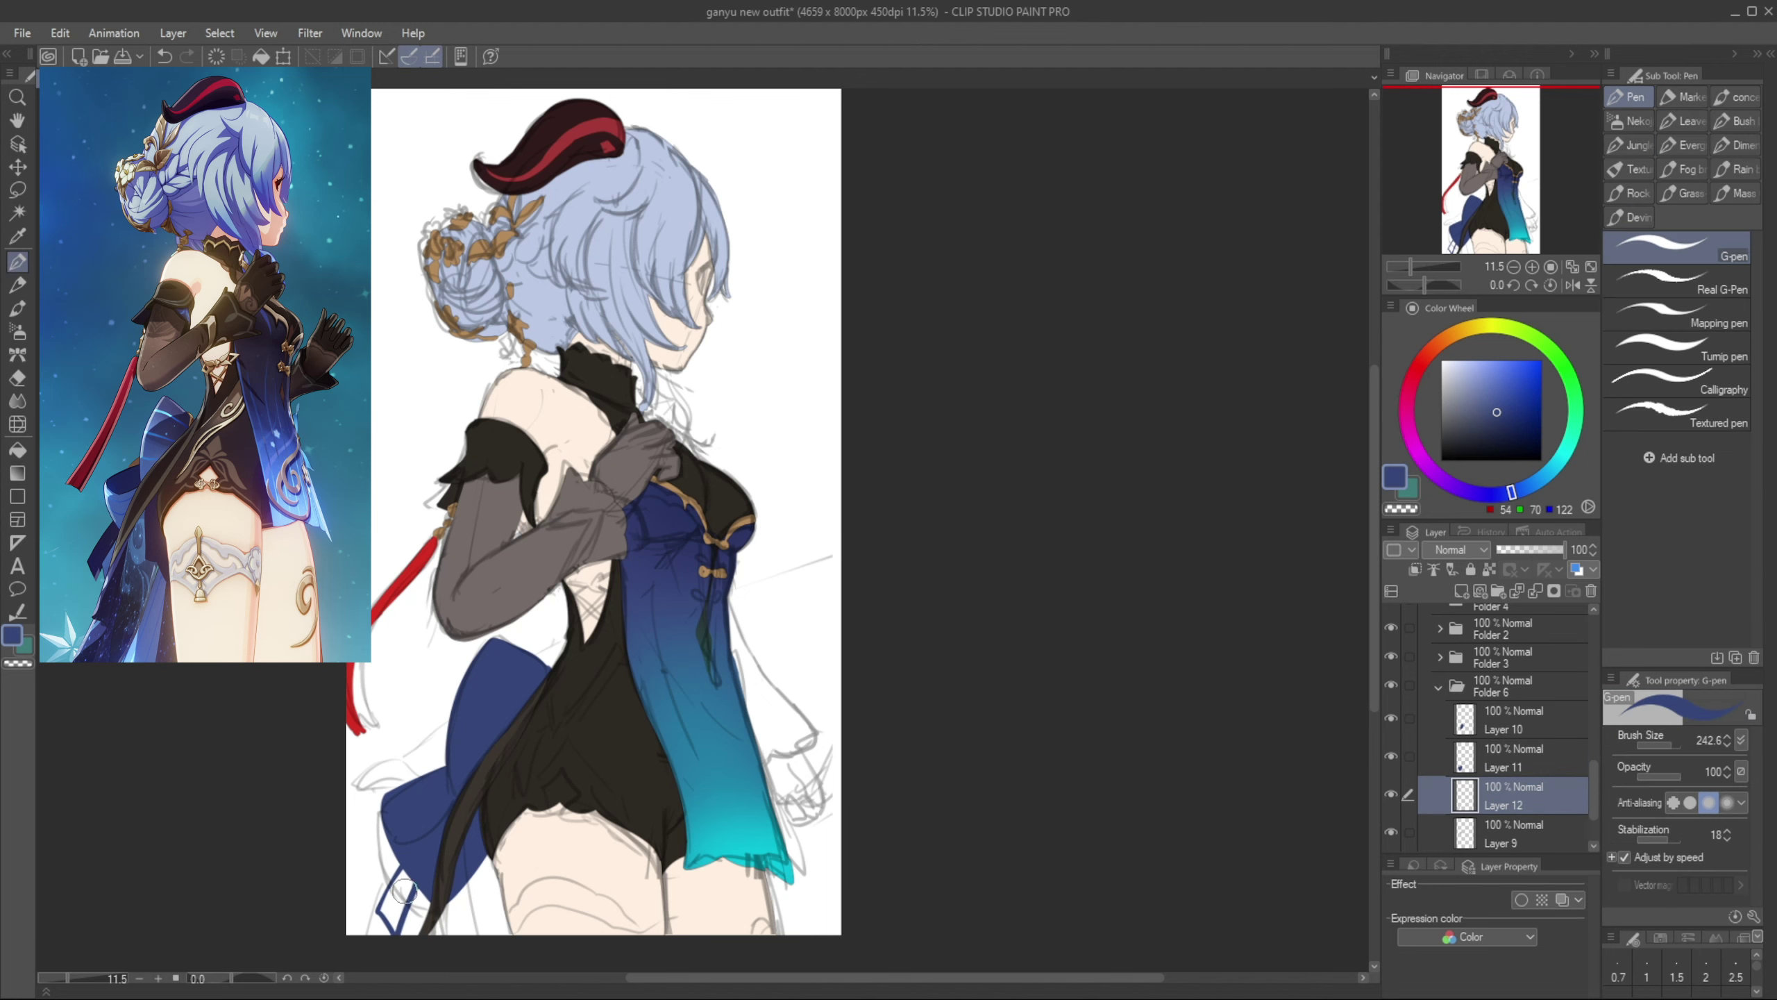
{"action": "left_click", "coordinate": [406, 883]}
{"action": "key", "text": "ctrl+v"}
{"action": "left_click_drag", "start_coordinate": [1515, 797], "coordinate": [1515, 848]}
{"action": "left_click_drag", "start_coordinate": [418, 919], "coordinate": [430, 877]}
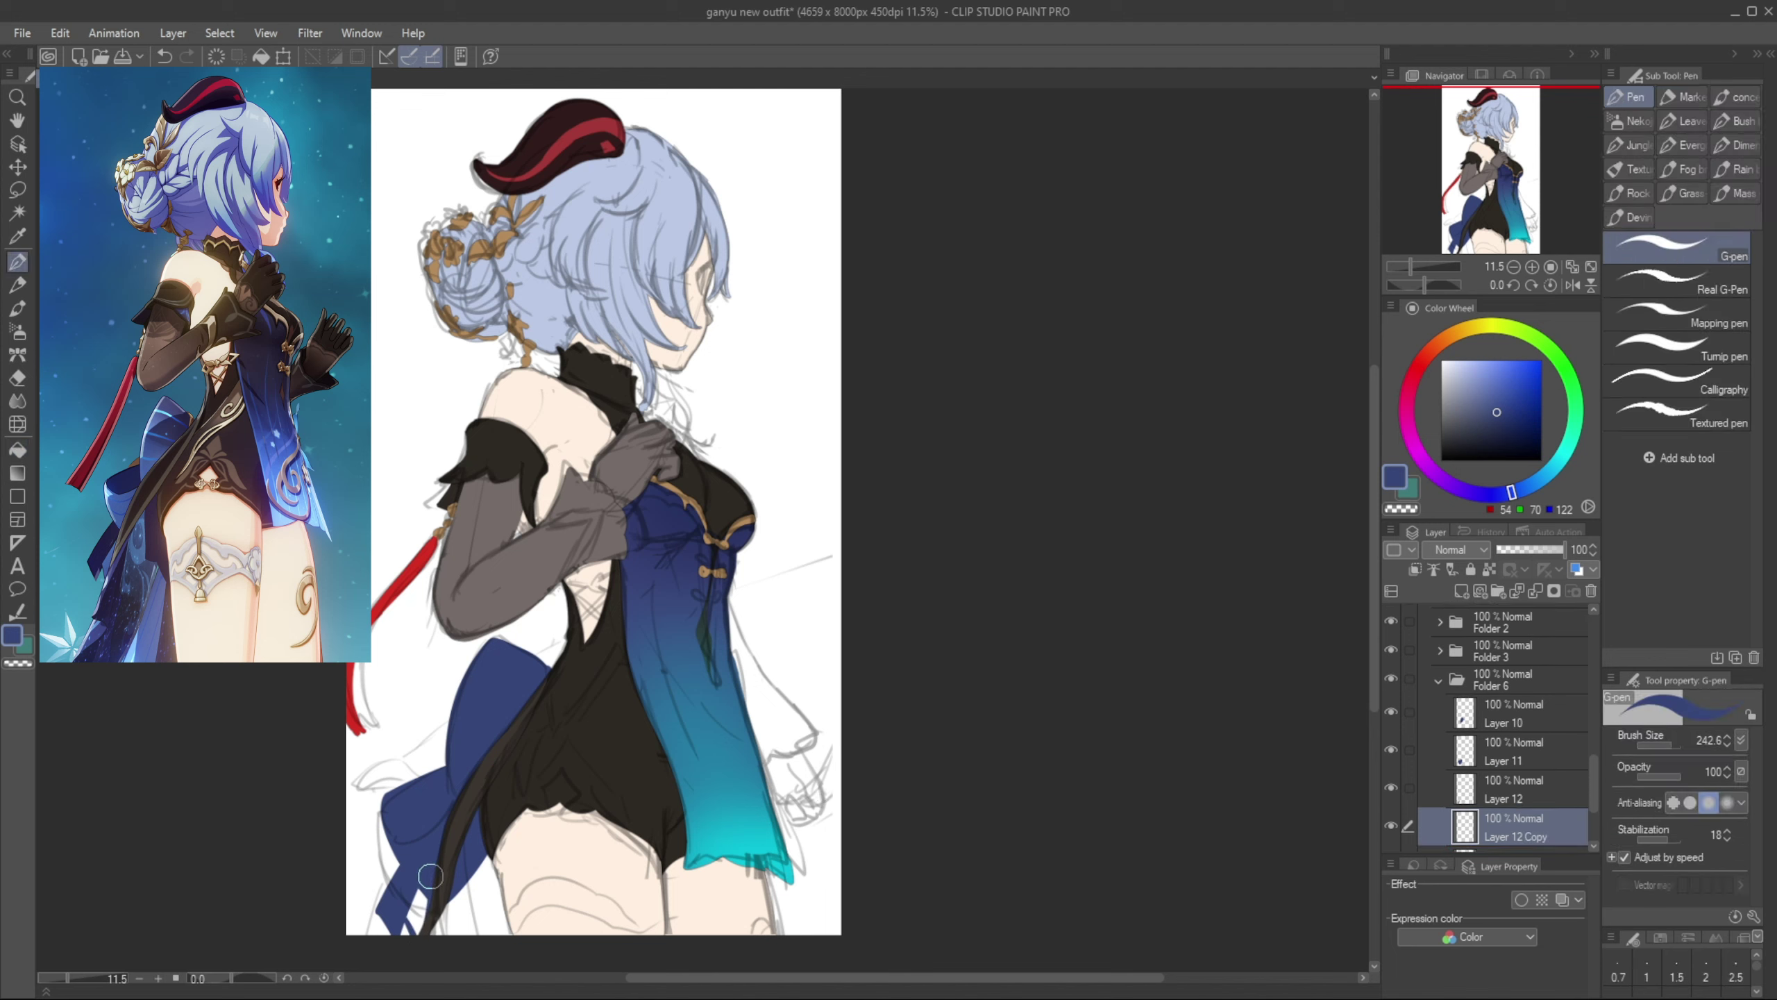
Lock the second ribbon tail's transparent pixels and recolour it with a lighter blue (73, 90, 145)
{"action": "key", "text": "g"}
{"action": "key", "text": "g"}
{"action": "key", "text": "p"}
{"action": "left_click", "coordinate": [1489, 569]}
{"action": "left_click", "coordinate": [1490, 403]}
{"action": "left_click", "coordinate": [434, 915]}
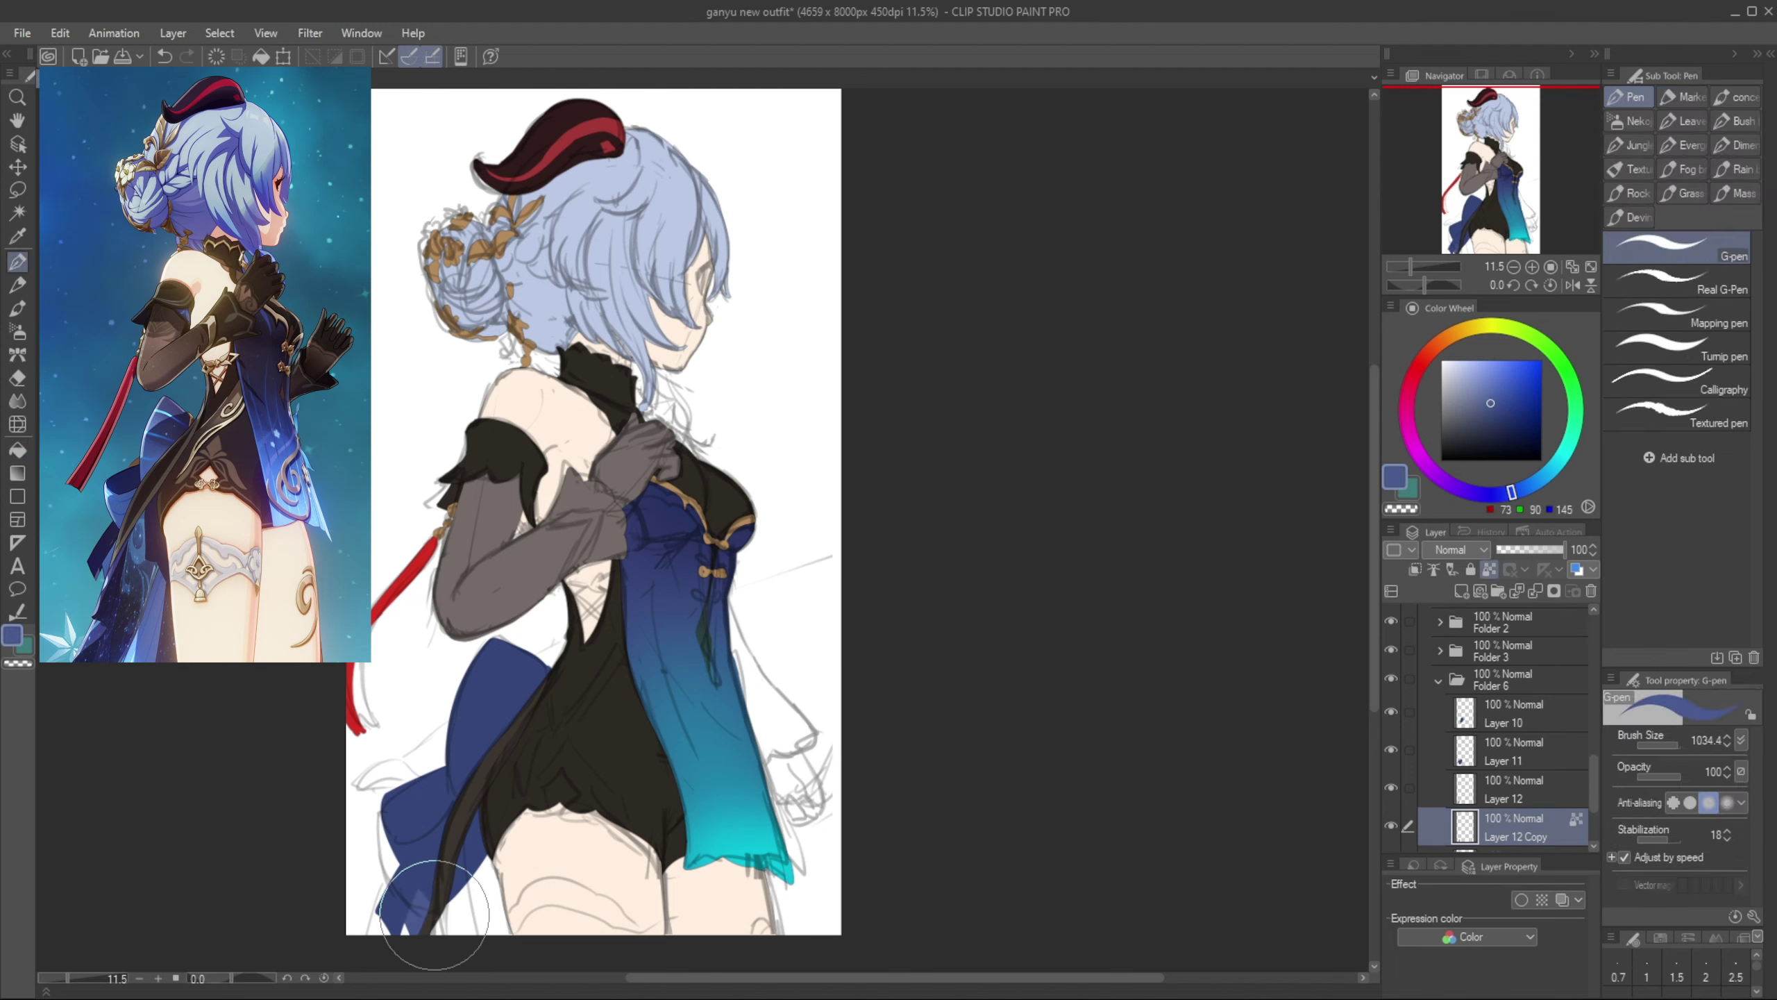
Lock the lower loop's transparent pixels and paint and fill the loop's inner opening in dark navy
{"action": "left_click", "coordinate": [1518, 751]}
{"action": "left_click", "coordinate": [1490, 569]}
{"action": "key", "text": "b"}
{"action": "key", "text": "b"}
{"action": "left_click", "coordinate": [657, 627], "text": "alt"}
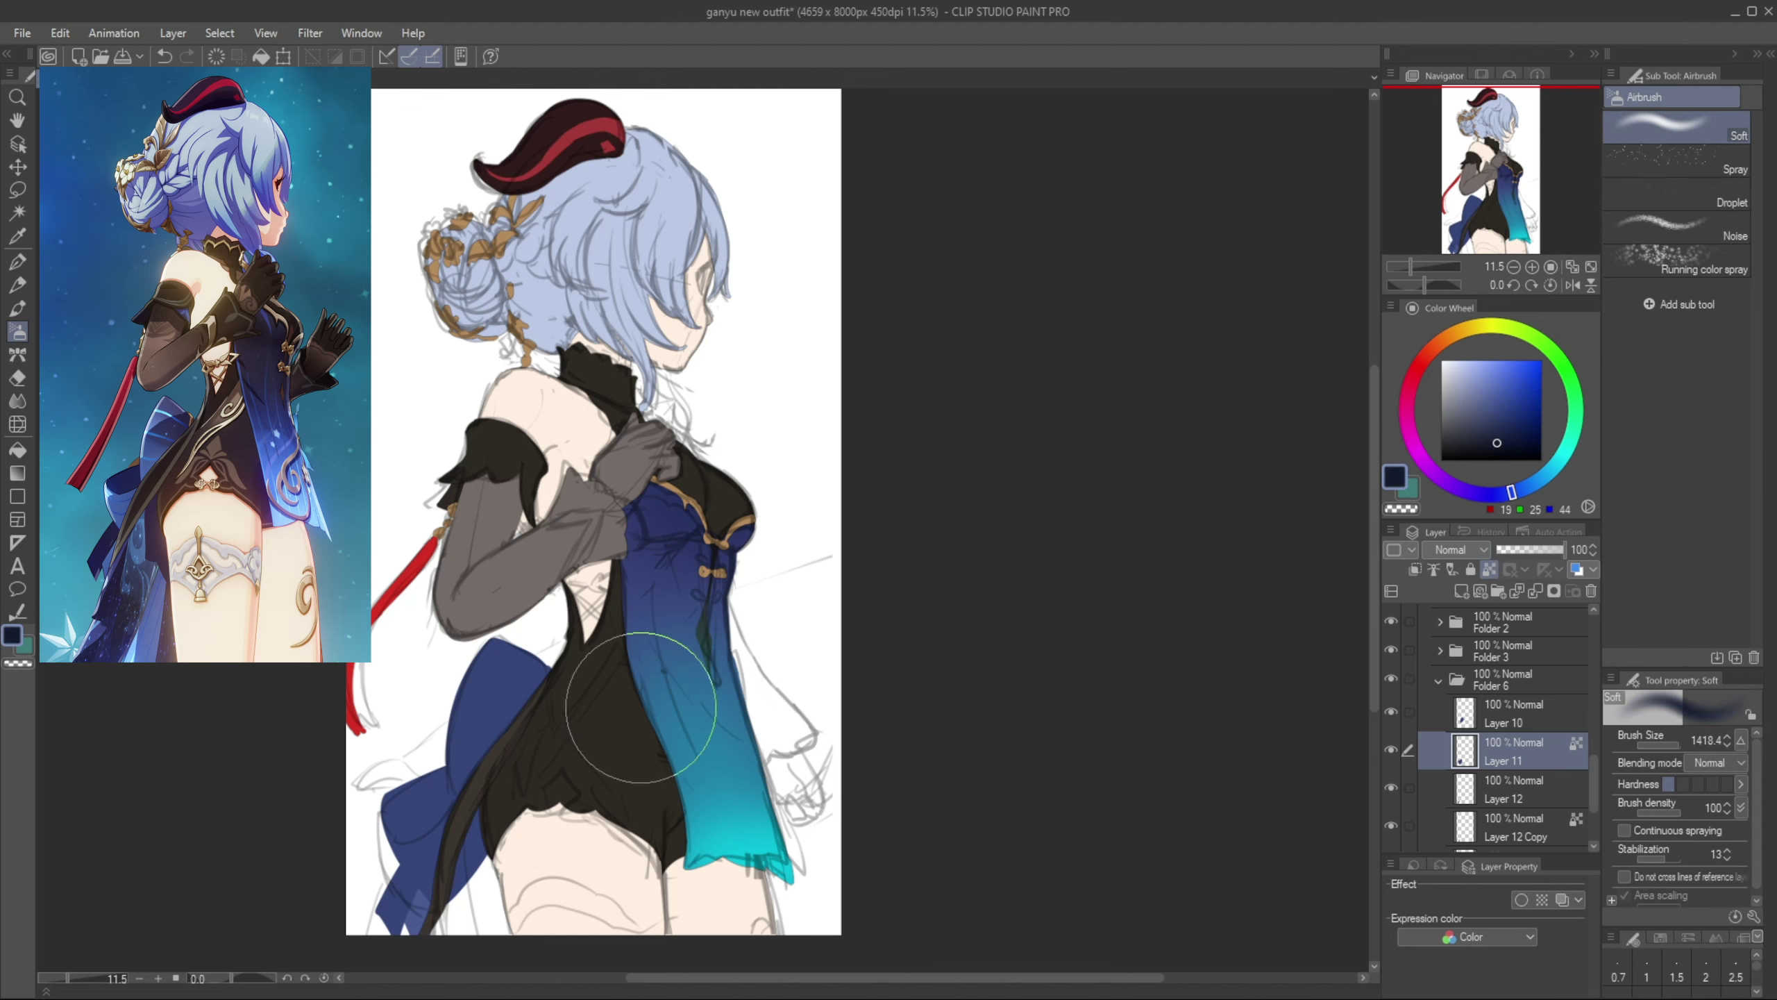
{"action": "key", "text": "p"}
{"action": "mouse_move", "coordinate": [391, 796]}
{"action": "left_mouse_down"}
{"action": "mouse_move", "coordinate": [423, 828]}
{"action": "mouse_move", "coordinate": [446, 816]}
{"action": "left_mouse_up"}
{"action": "left_click_drag", "start_coordinate": [438, 777], "coordinate": [390, 798]}
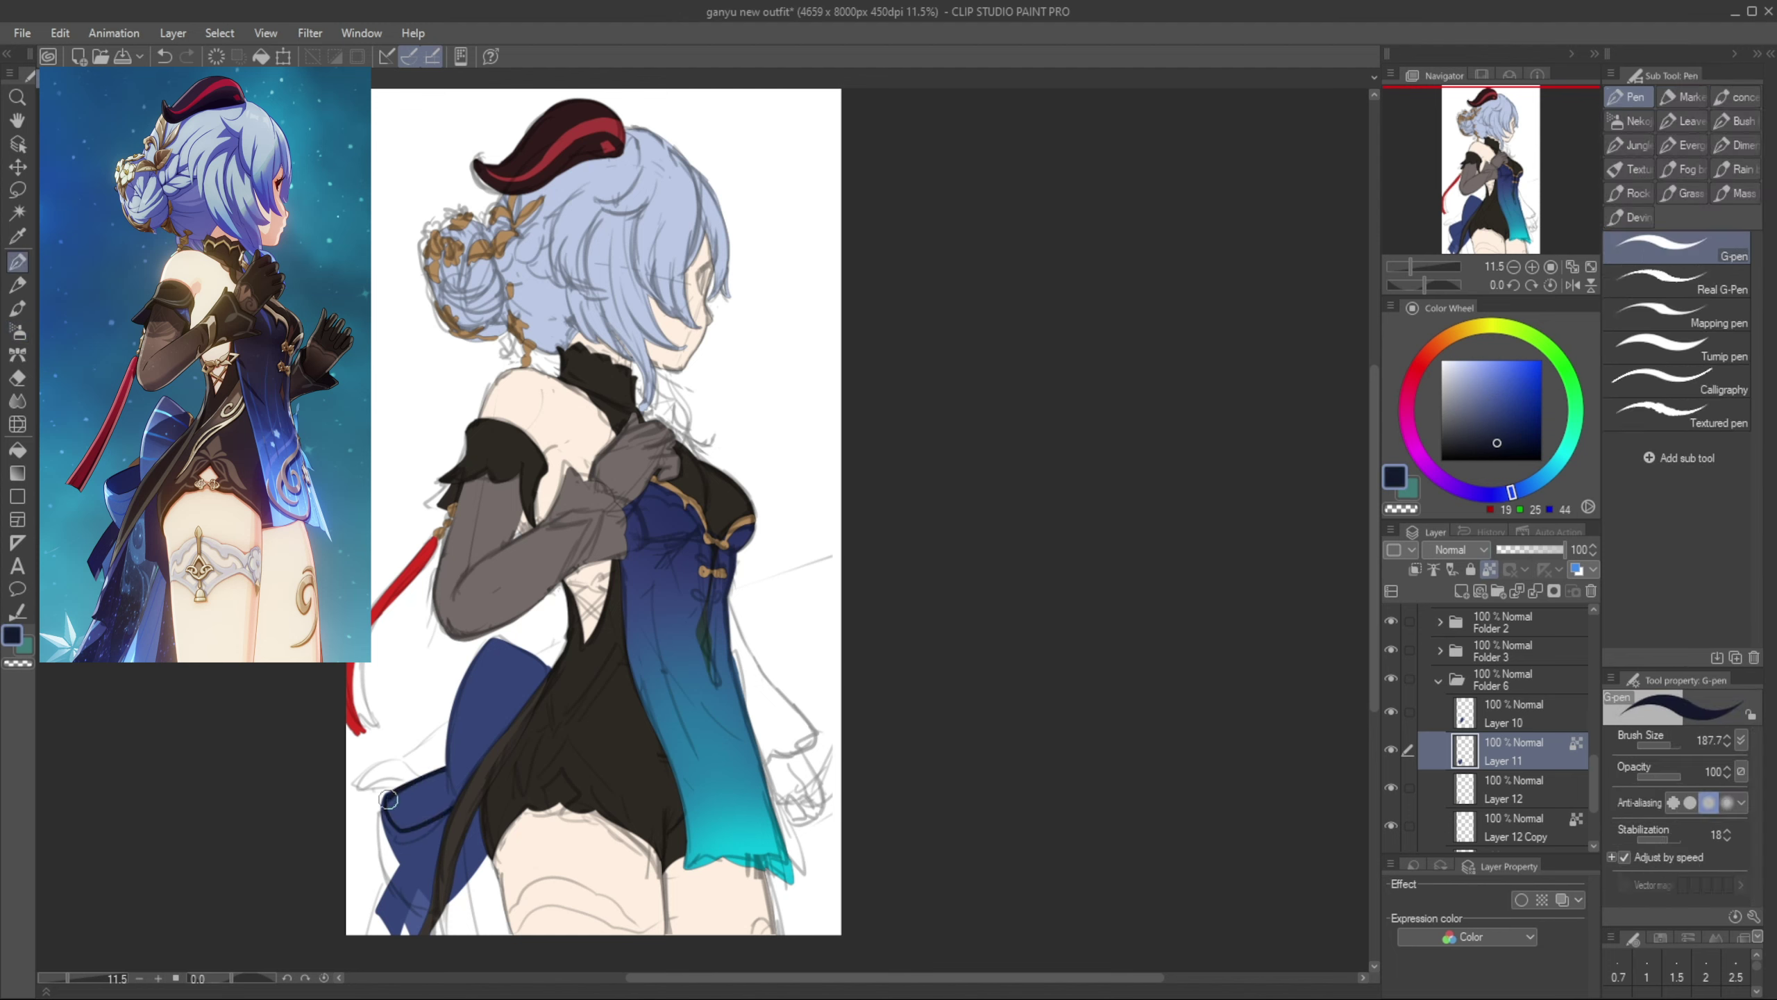
{"action": "key", "text": "g"}
{"action": "left_click", "coordinate": [426, 800]}
Airbrush a light blue (66, 152, 185) gradient onto the bow's lower loop
{"action": "key", "text": "b"}
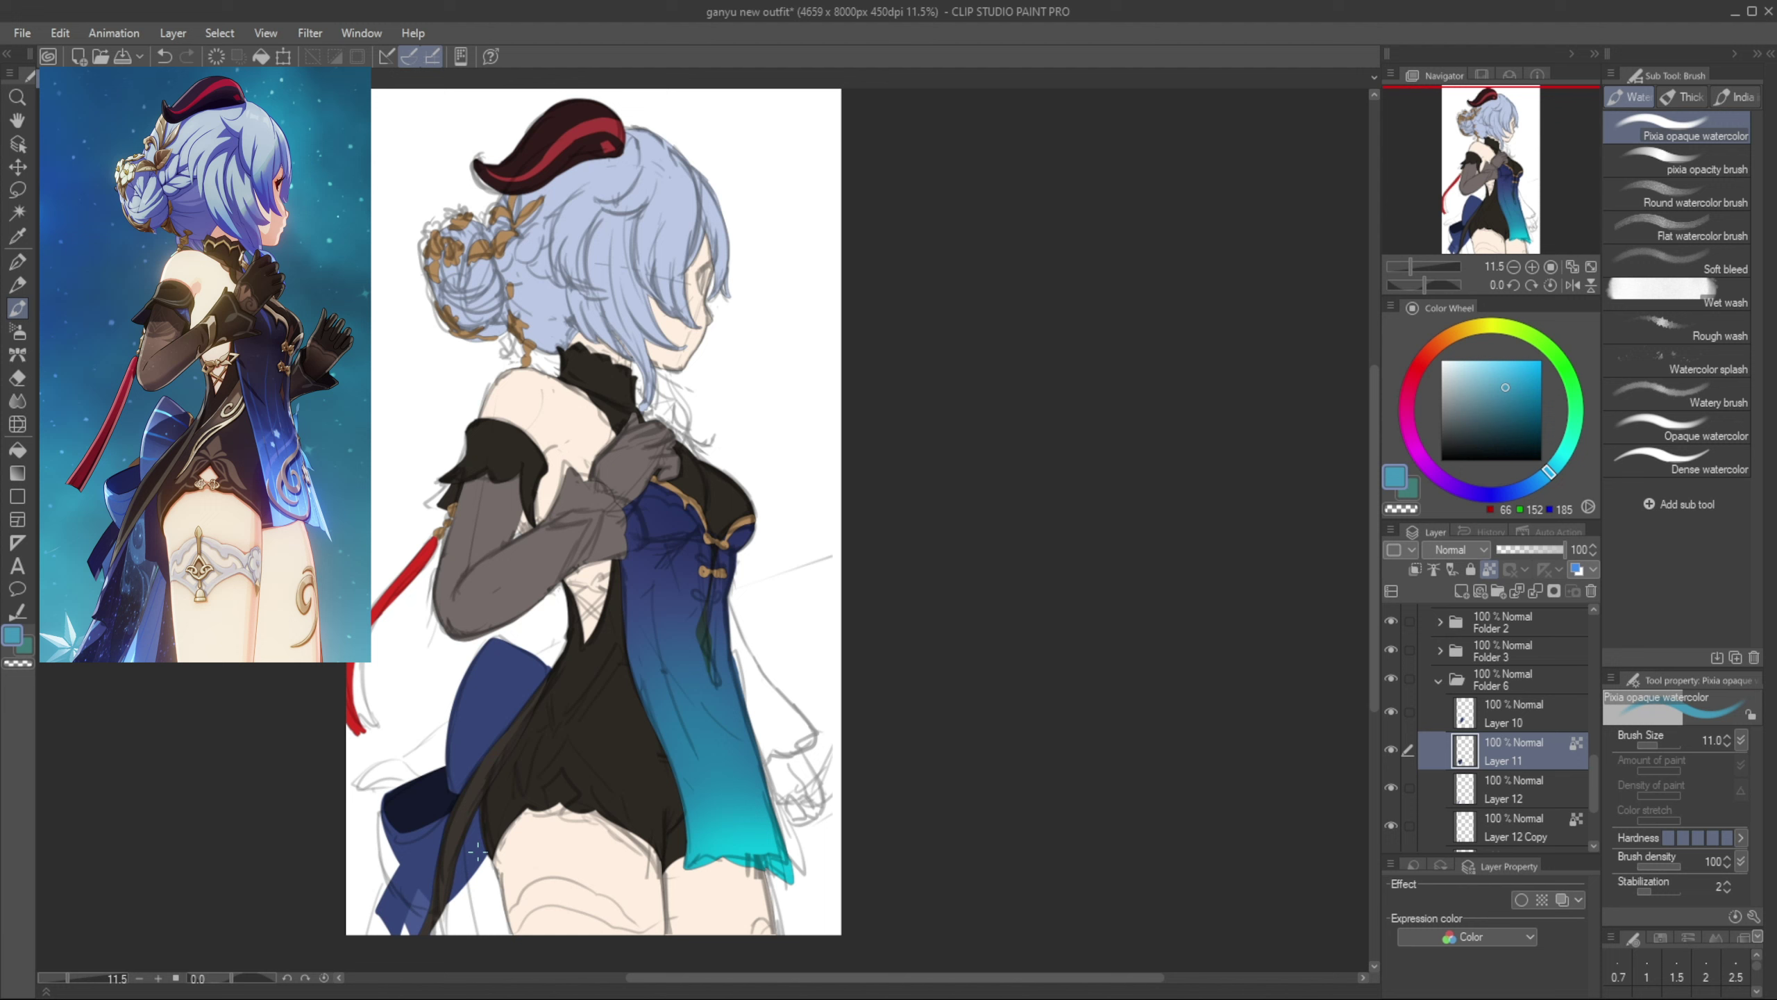
{"action": "key", "text": "b"}
{"action": "key", "text": "b"}
{"action": "key", "text": "b"}
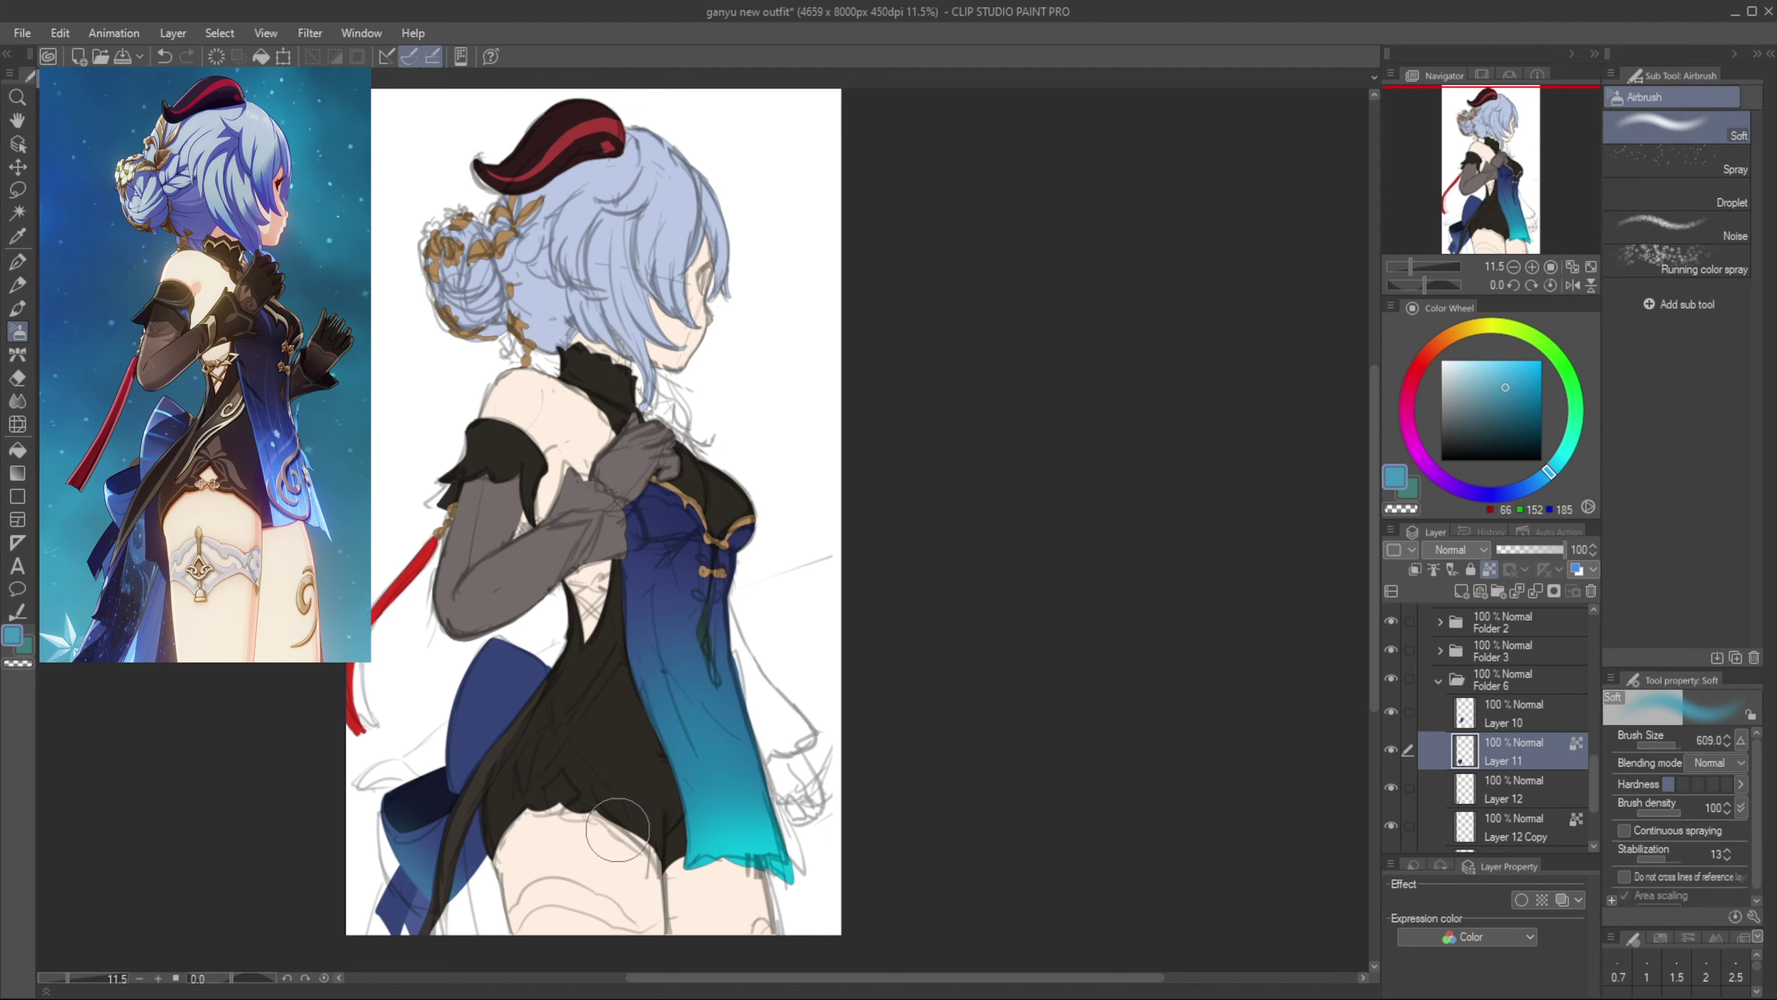
Lock the upper loop's transparent pixels and airbrush light blue near the knot and deep blue (3, 20, 77) at the outer end
{"action": "left_click", "coordinate": [1513, 715]}
{"action": "left_click", "coordinate": [1490, 570]}
{"action": "left_click_drag", "start_coordinate": [461, 765], "coordinate": [456, 788]}
{"action": "key", "text": "]"}
{"action": "left_click", "coordinate": [467, 770]}
{"action": "left_click", "coordinate": [510, 677], "text": "alt"}
{"action": "left_click", "coordinate": [1537, 430]}
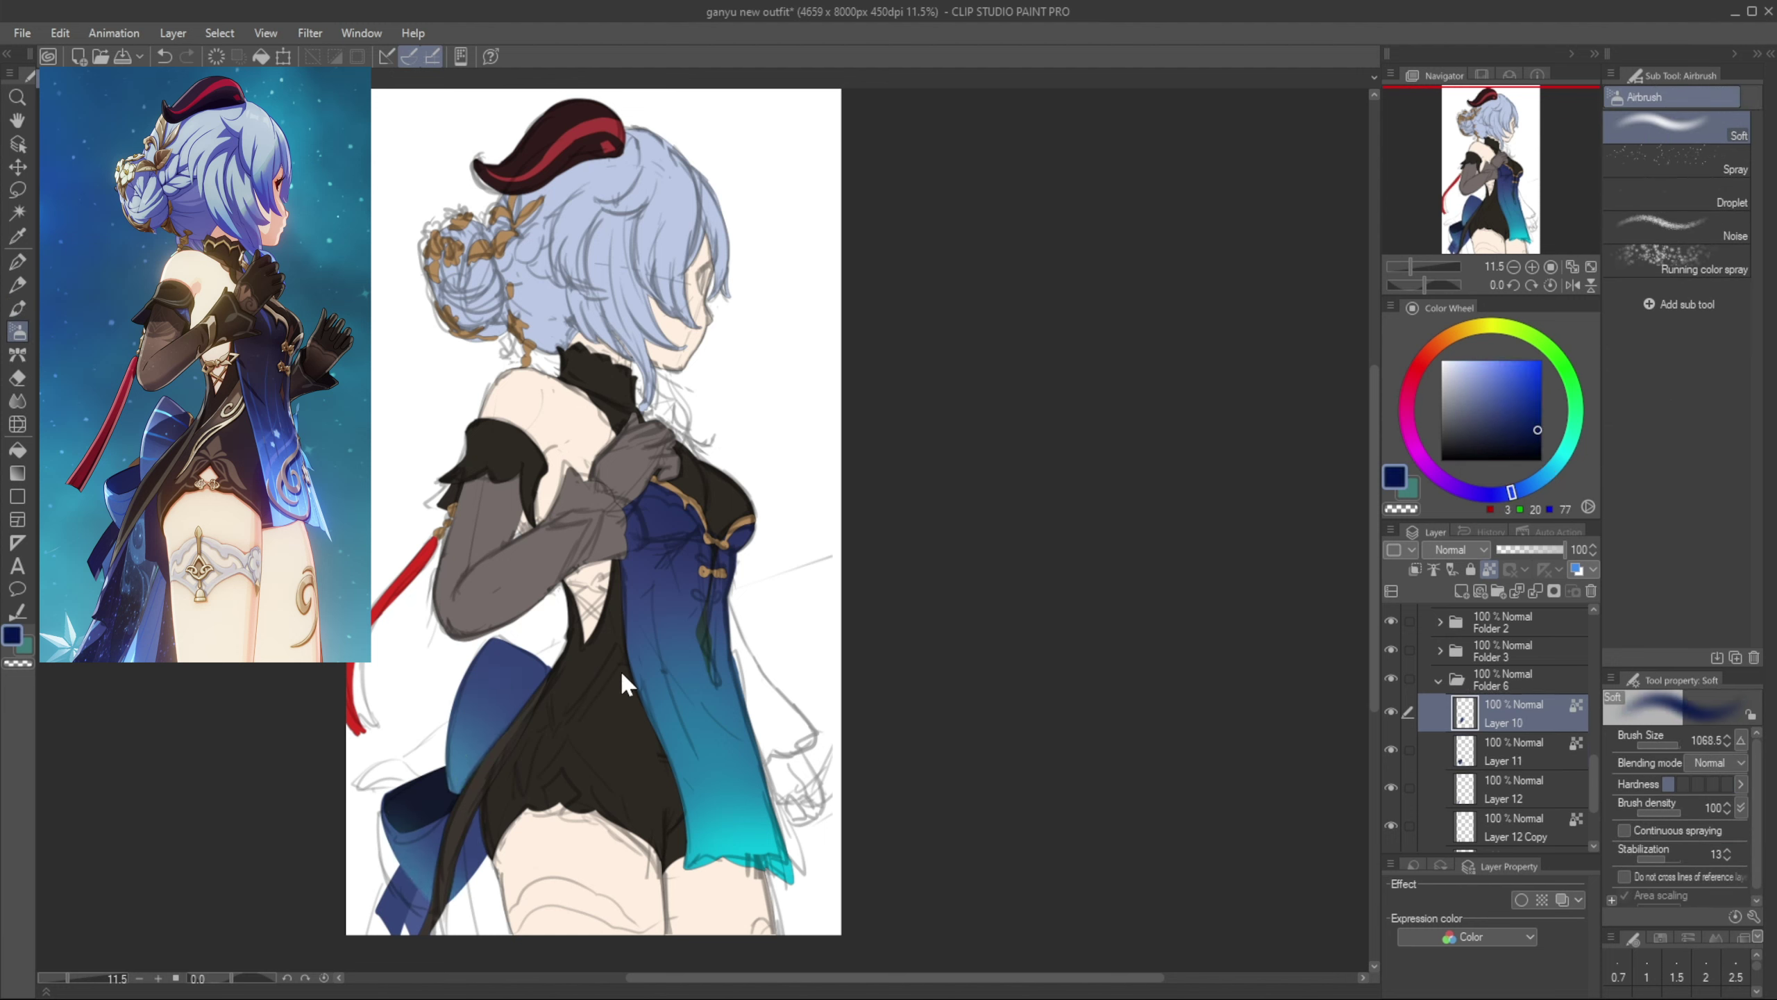
Add a new layer above the upper bow loop's layer in Folder 6
{"action": "key", "text": "alt+bracketleft"}
{"action": "key", "text": "p"}
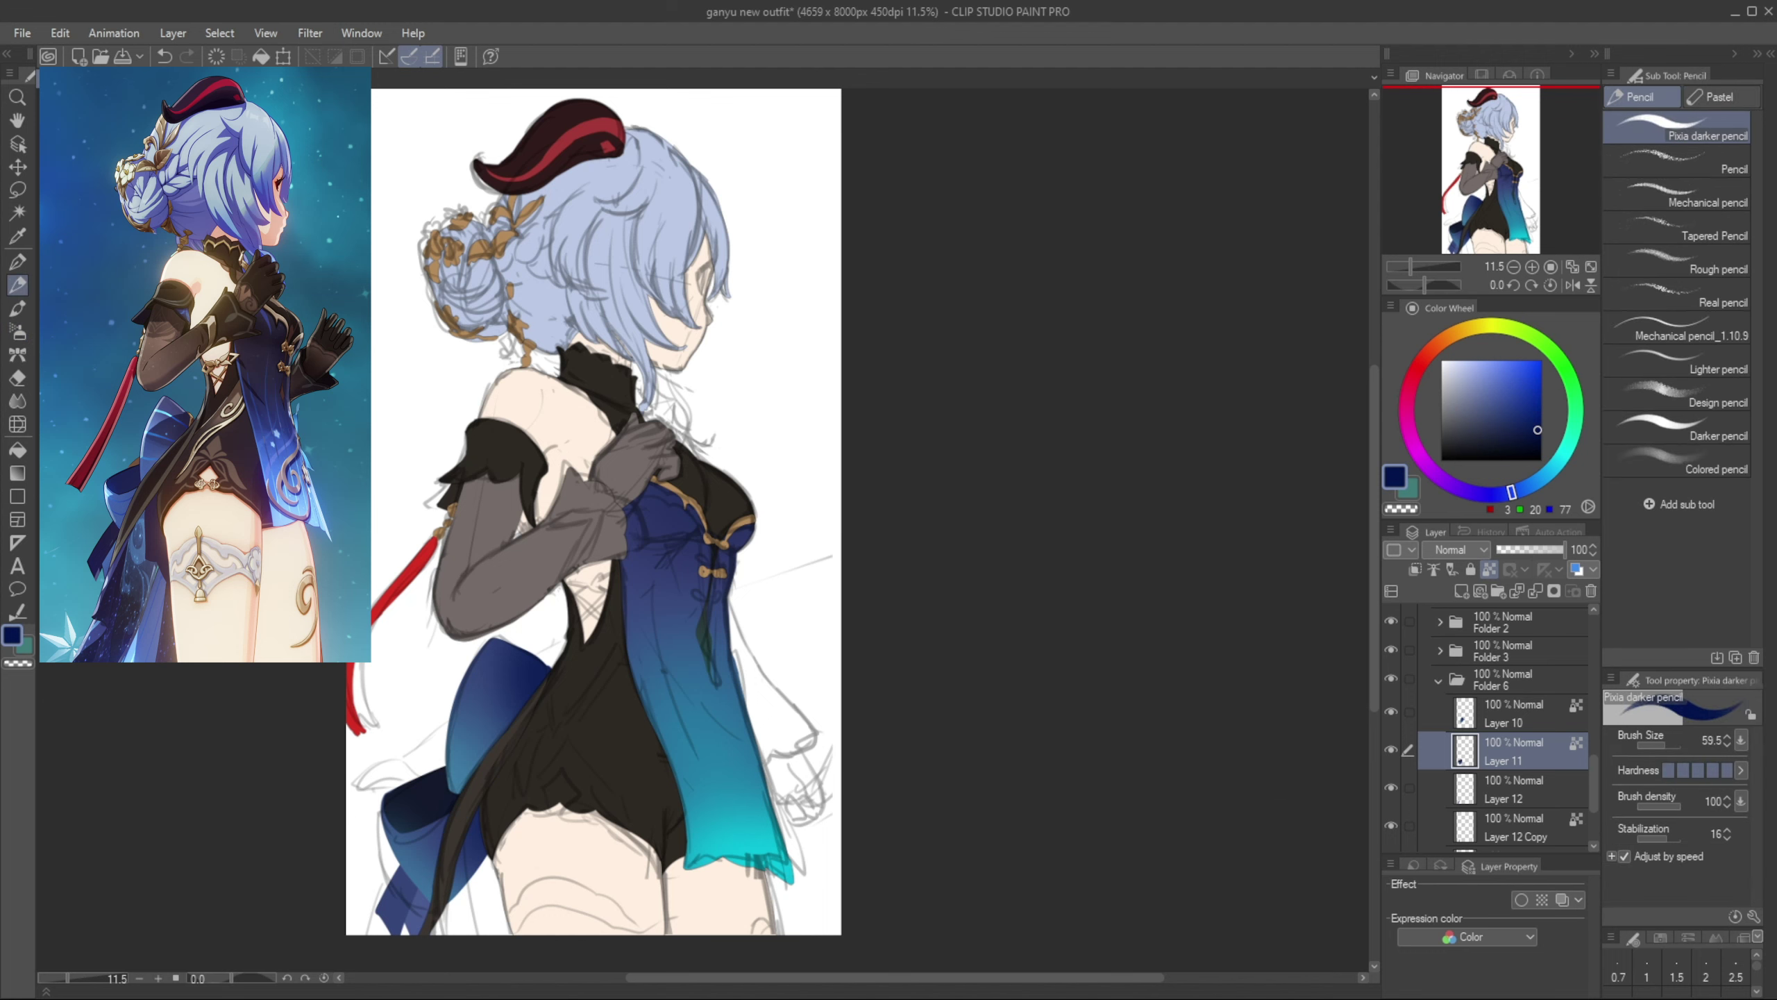
{"action": "left_click", "coordinate": [448, 812], "text": "ctrl+shift"}
{"action": "left_click", "coordinate": [420, 805], "text": "ctrl+shift"}
{"action": "left_click", "coordinate": [1513, 796]}
{"action": "left_click", "coordinate": [1462, 591]}
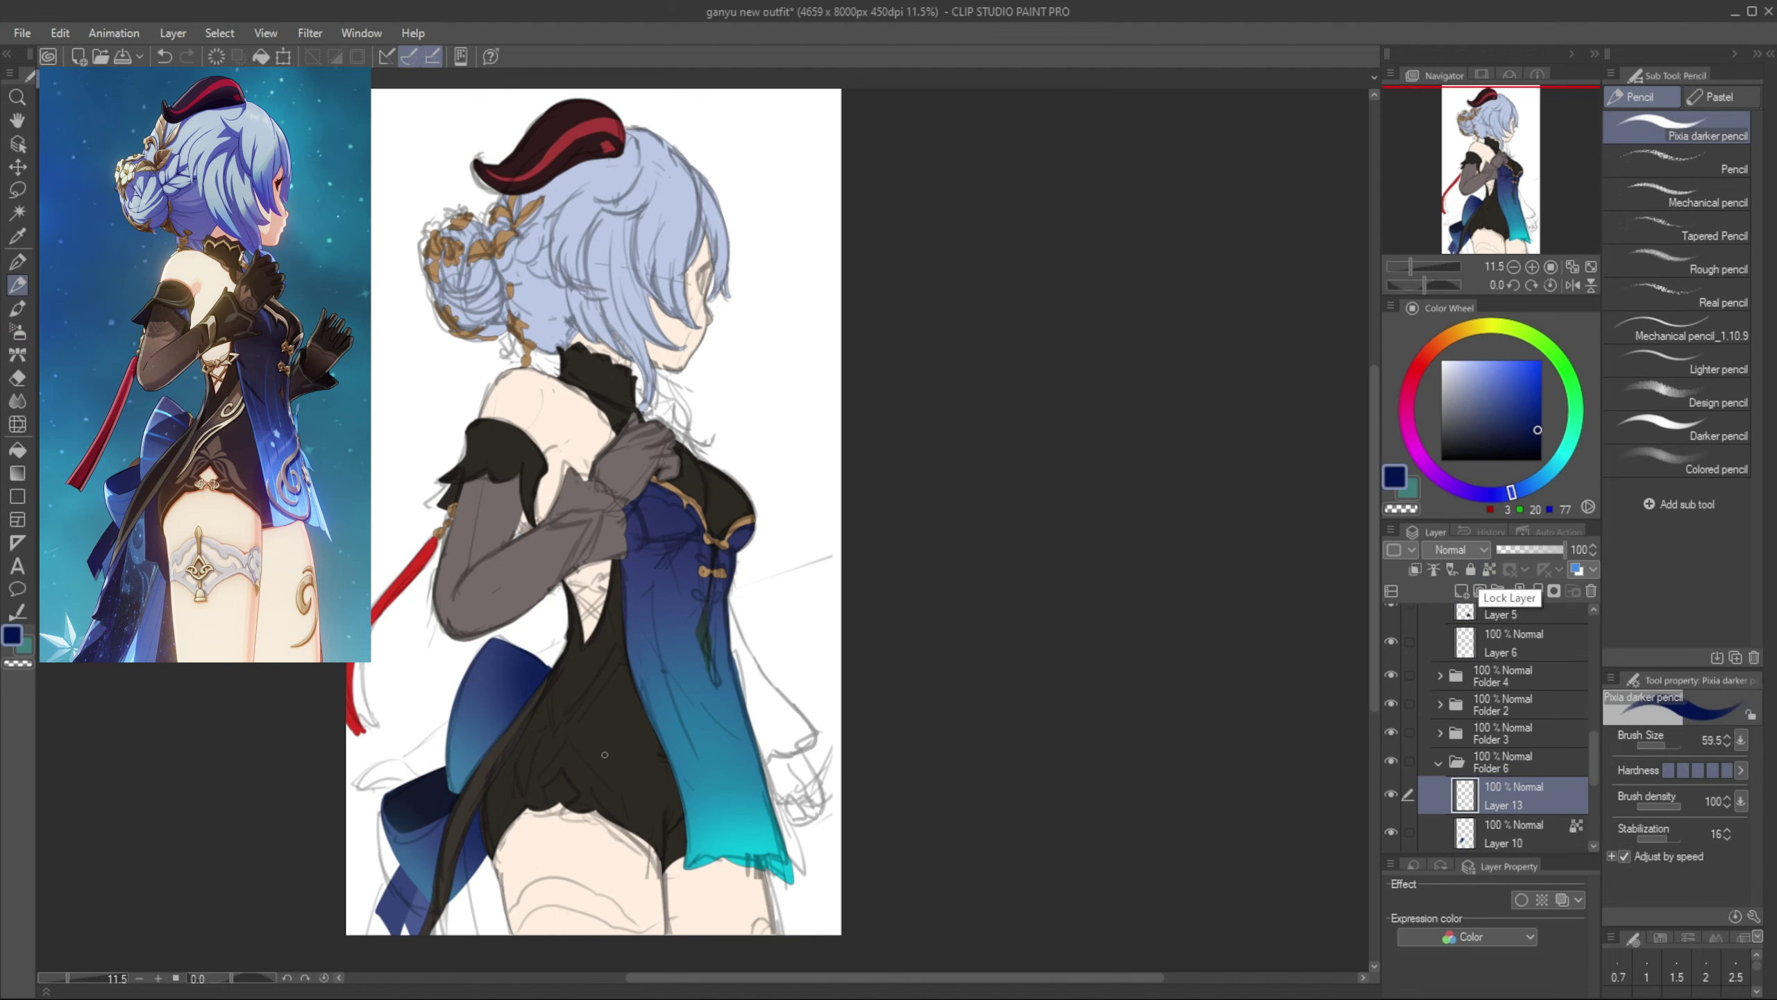
Outline the back skirt panel between the dress tail and the thigh and fill it with dark navy (20, 28, 48)
{"action": "key", "text": "p"}
{"action": "left_click", "coordinate": [462, 822], "text": "alt"}
{"action": "left_click", "coordinate": [495, 854], "text": "alt"}
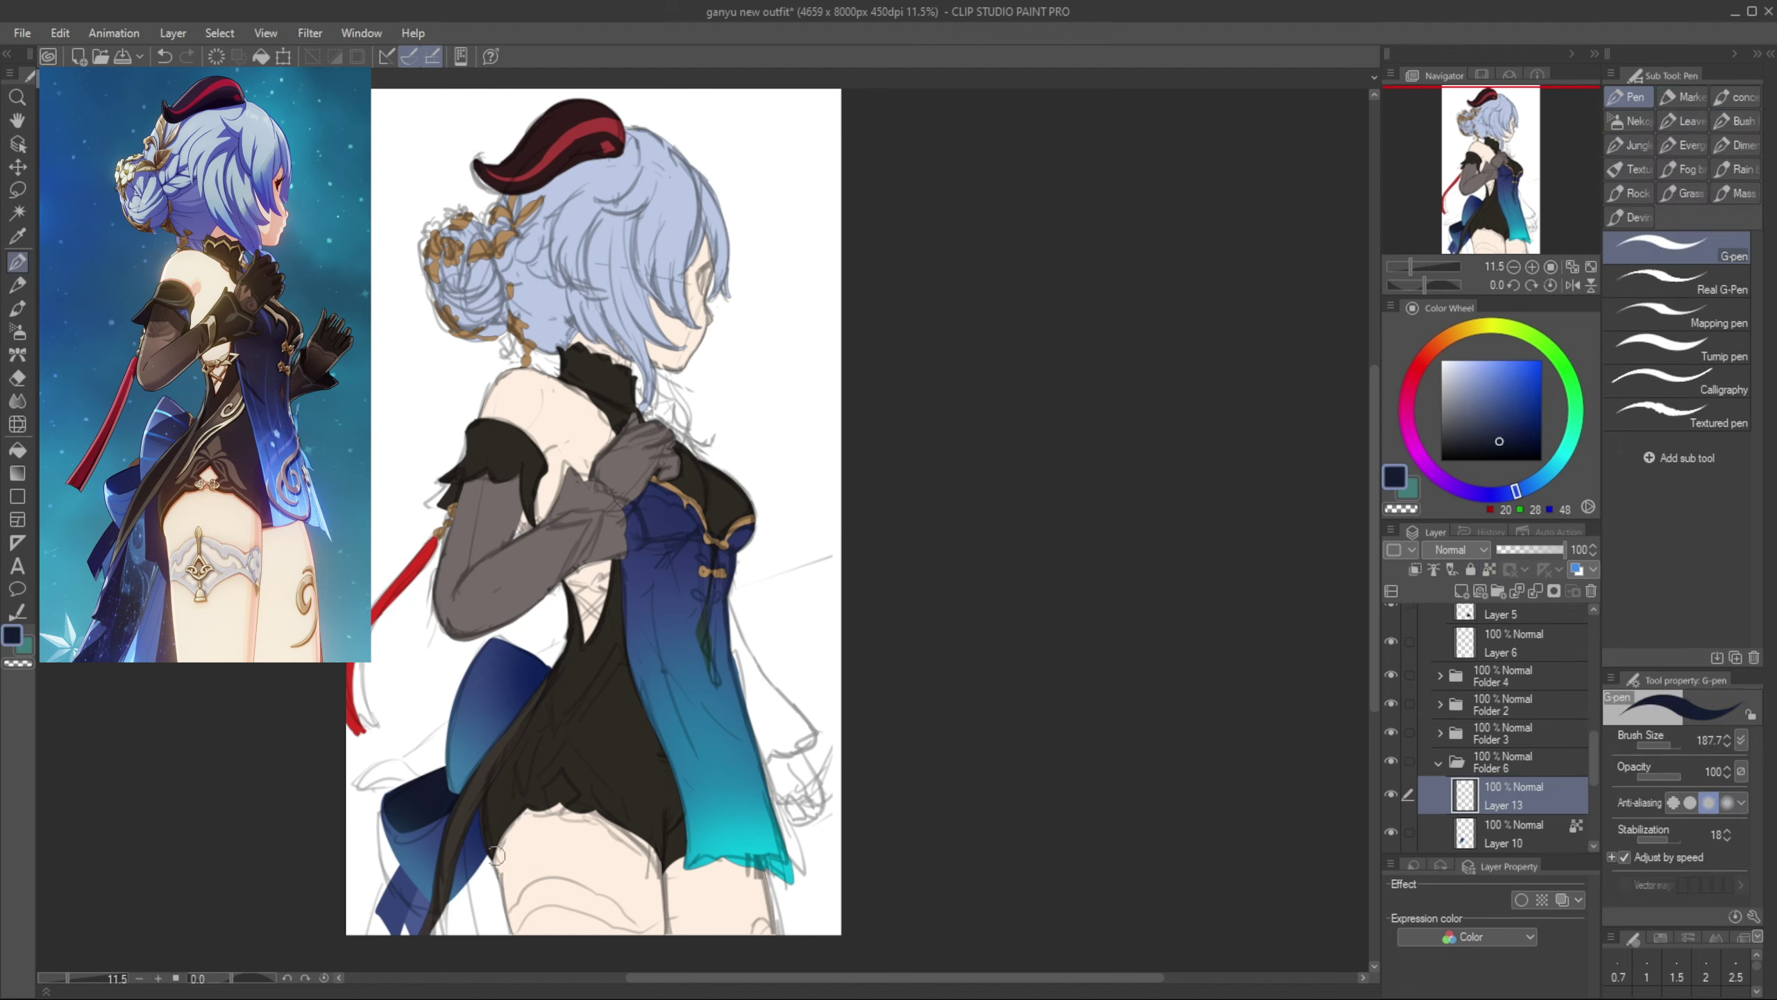
{"action": "mouse_move", "coordinate": [464, 842]}
{"action": "left_mouse_down"}
{"action": "mouse_move", "coordinate": [495, 913]}
{"action": "mouse_move", "coordinate": [488, 893]}
{"action": "mouse_move", "coordinate": [450, 920]}
{"action": "mouse_move", "coordinate": [503, 803]}
{"action": "left_mouse_up"}
{"action": "key", "text": "g"}
{"action": "key", "text": "ctrl+z"}
{"action": "key", "text": "p"}
{"action": "key", "text": "p"}
{"action": "key", "text": "e"}
{"action": "key", "text": "p"}
{"action": "mouse_move", "coordinate": [454, 934]}
{"action": "left_mouse_down"}
{"action": "mouse_move", "coordinate": [506, 883]}
{"action": "mouse_move", "coordinate": [502, 929]}
{"action": "left_mouse_up"}
{"action": "key", "text": "ctrl+z"}
{"action": "key", "text": "g"}
{"action": "left_click", "coordinate": [482, 888]}
Add a new layer above the black dress's layer and paint the crossed lacing at the side waist in gold (181, 139, 91)
{"action": "key", "text": "p"}
{"action": "left_click_drag", "start_coordinate": [715, 752], "coordinate": [702, 767]}
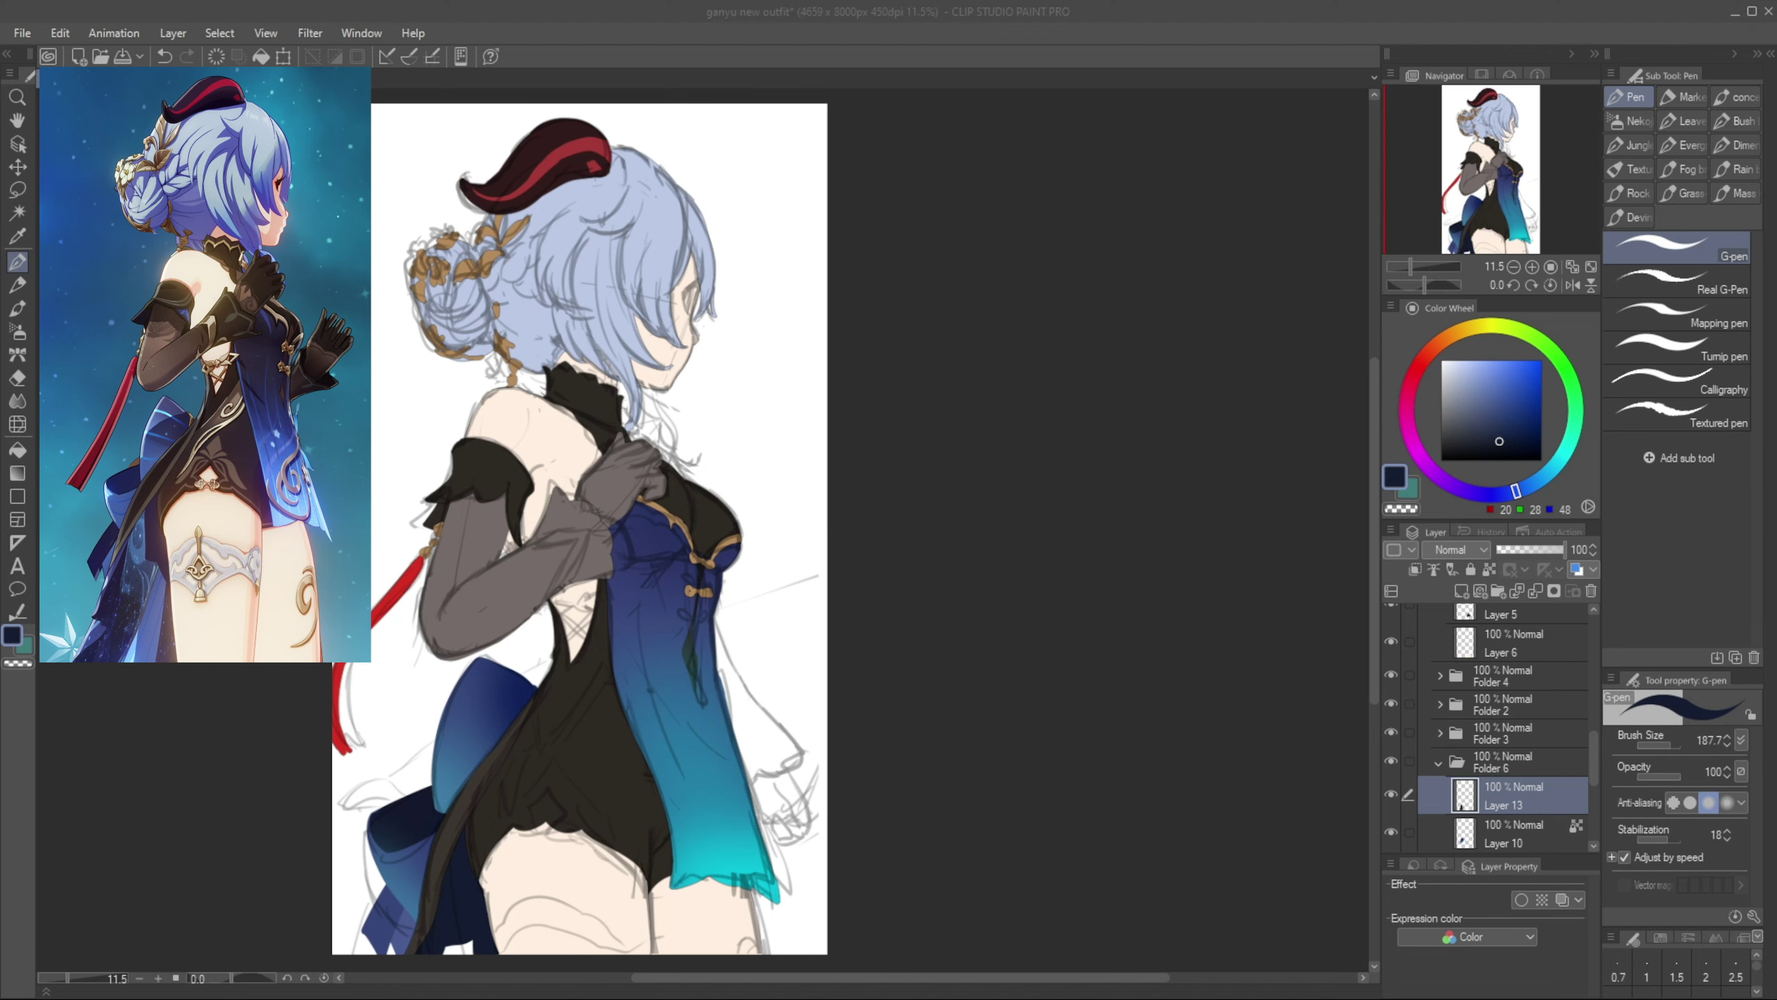
{"action": "left_click", "coordinate": [758, 684]}
{"action": "left_click", "coordinate": [583, 670], "text": "ctrl+shift"}
{"action": "left_click", "coordinate": [586, 670], "text": "alt"}
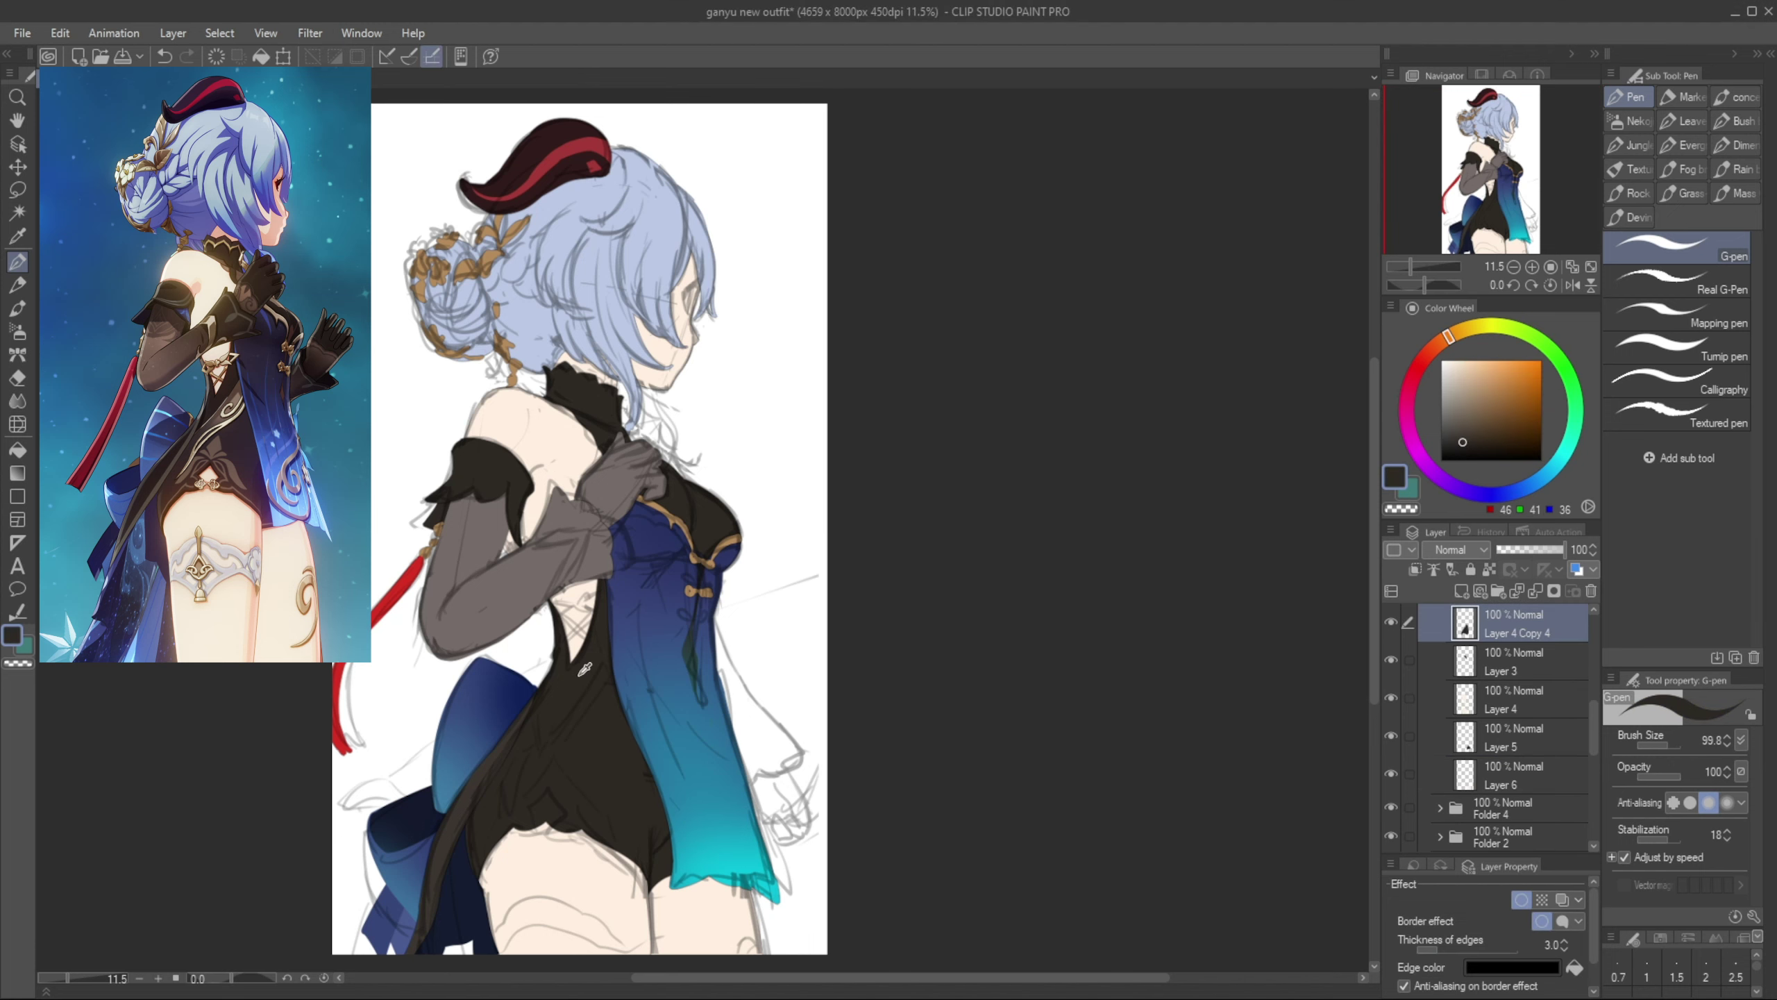
{"action": "left_click", "coordinate": [1460, 592]}
{"action": "left_click", "coordinate": [659, 507], "text": "alt"}
{"action": "left_click_drag", "start_coordinate": [568, 640], "coordinate": [592, 615]}
{"action": "mouse_move", "coordinate": [596, 642]}
{"action": "left_mouse_down"}
{"action": "mouse_move", "coordinate": [570, 614]}
{"action": "mouse_move", "coordinate": [586, 606]}
{"action": "left_mouse_up"}
{"action": "key", "text": "ctrl+z"}
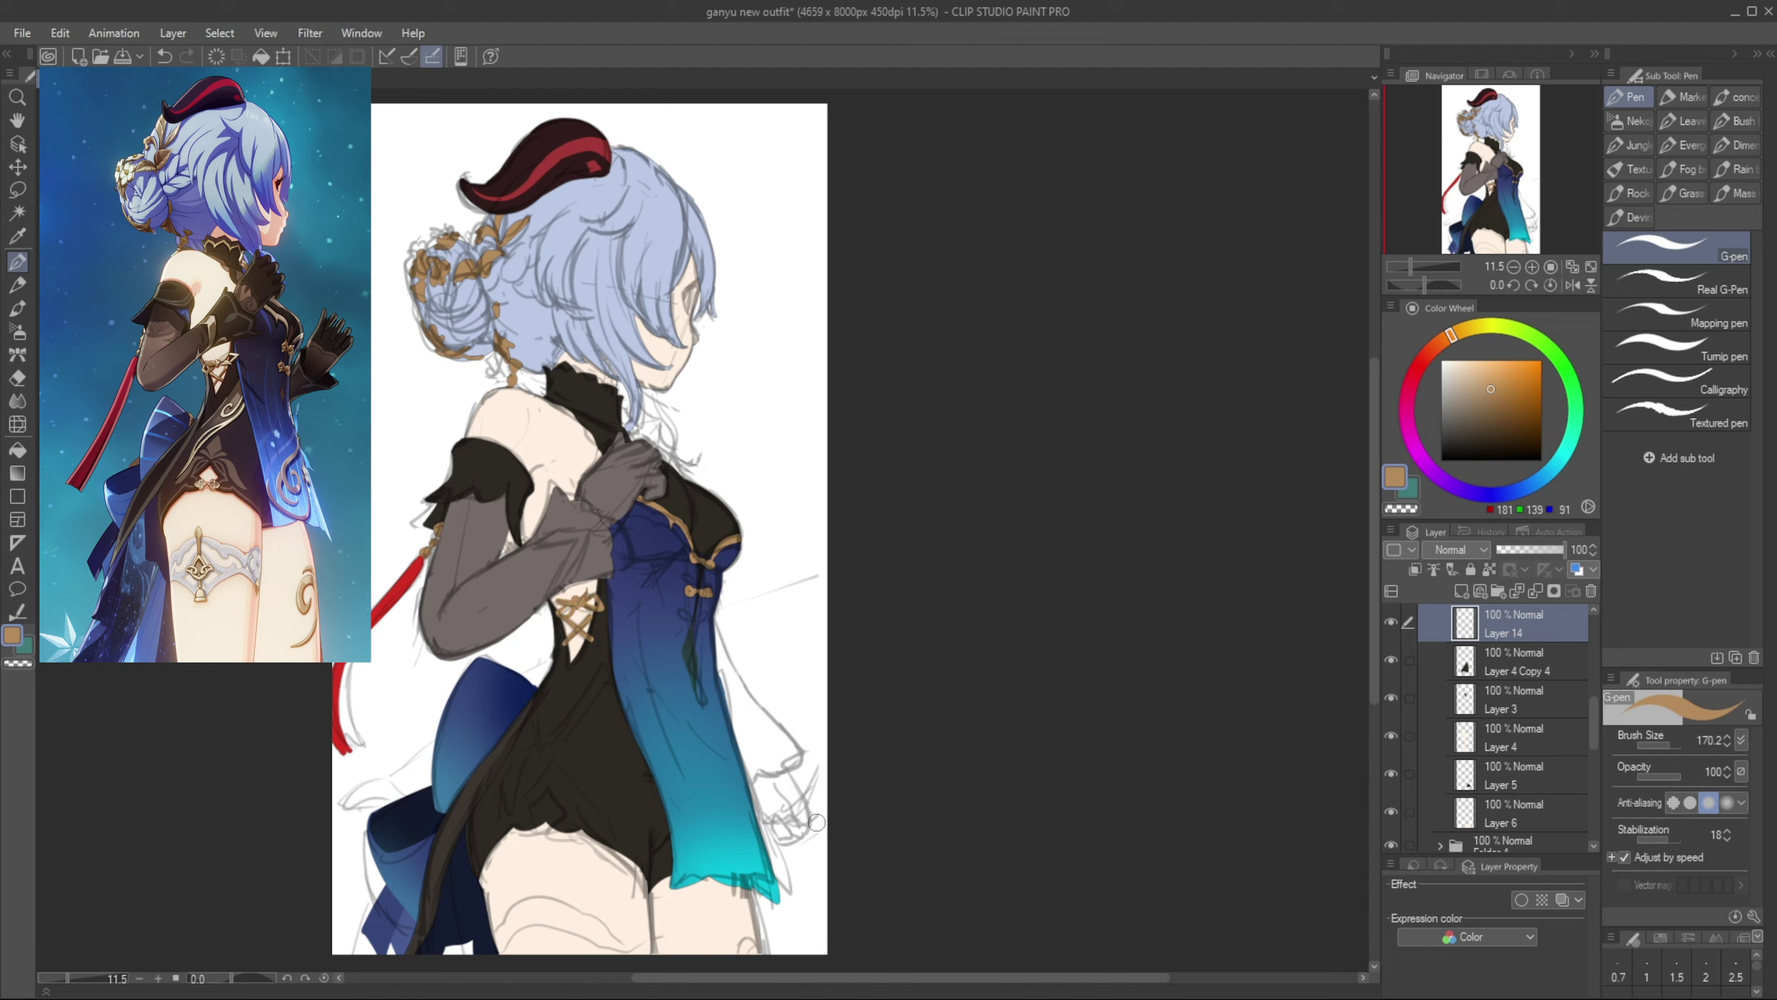
{"action": "key", "text": "ctrl+z"}
Paint the curved gold trim running from the side waist down over the hip of the black dress
{"action": "left_click_drag", "start_coordinate": [507, 796], "coordinate": [553, 731]}
{"action": "left_click_drag", "start_coordinate": [508, 796], "coordinate": [552, 739]}
{"action": "key", "text": "ctrl+z"}
{"action": "key", "text": "ctrl+z"}
{"action": "mouse_move", "coordinate": [505, 797]}
{"action": "left_mouse_down"}
{"action": "mouse_move", "coordinate": [617, 667]}
{"action": "mouse_move", "coordinate": [613, 641]}
{"action": "left_mouse_up"}
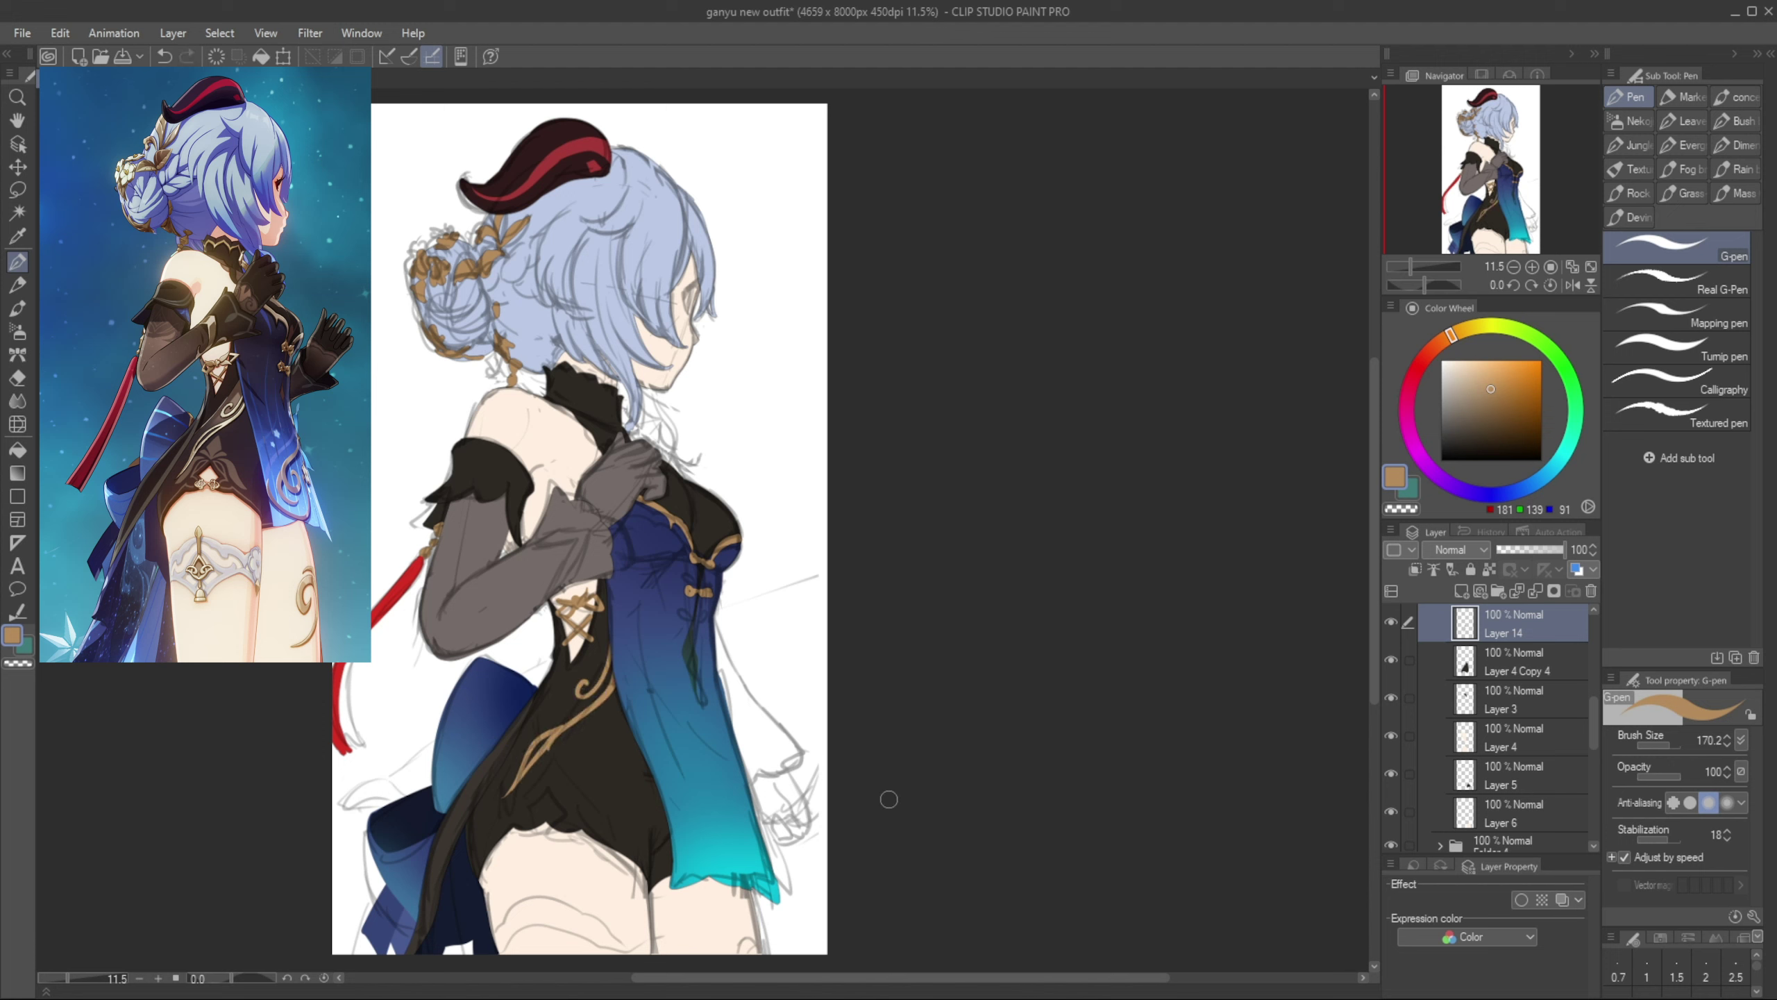
Paint the gold ornament at the hem notch and erase a diamond-shaped cutout from the black dress's layer
{"action": "key", "text": "ctrl+z"}
{"action": "mouse_move", "coordinate": [536, 818]}
{"action": "left_mouse_down"}
{"action": "mouse_move", "coordinate": [554, 822]}
{"action": "mouse_move", "coordinate": [533, 812]}
{"action": "mouse_move", "coordinate": [557, 801]}
{"action": "left_mouse_up"}
{"action": "left_click", "coordinate": [572, 796], "text": "ctrl+shift"}
{"action": "key", "text": "e"}
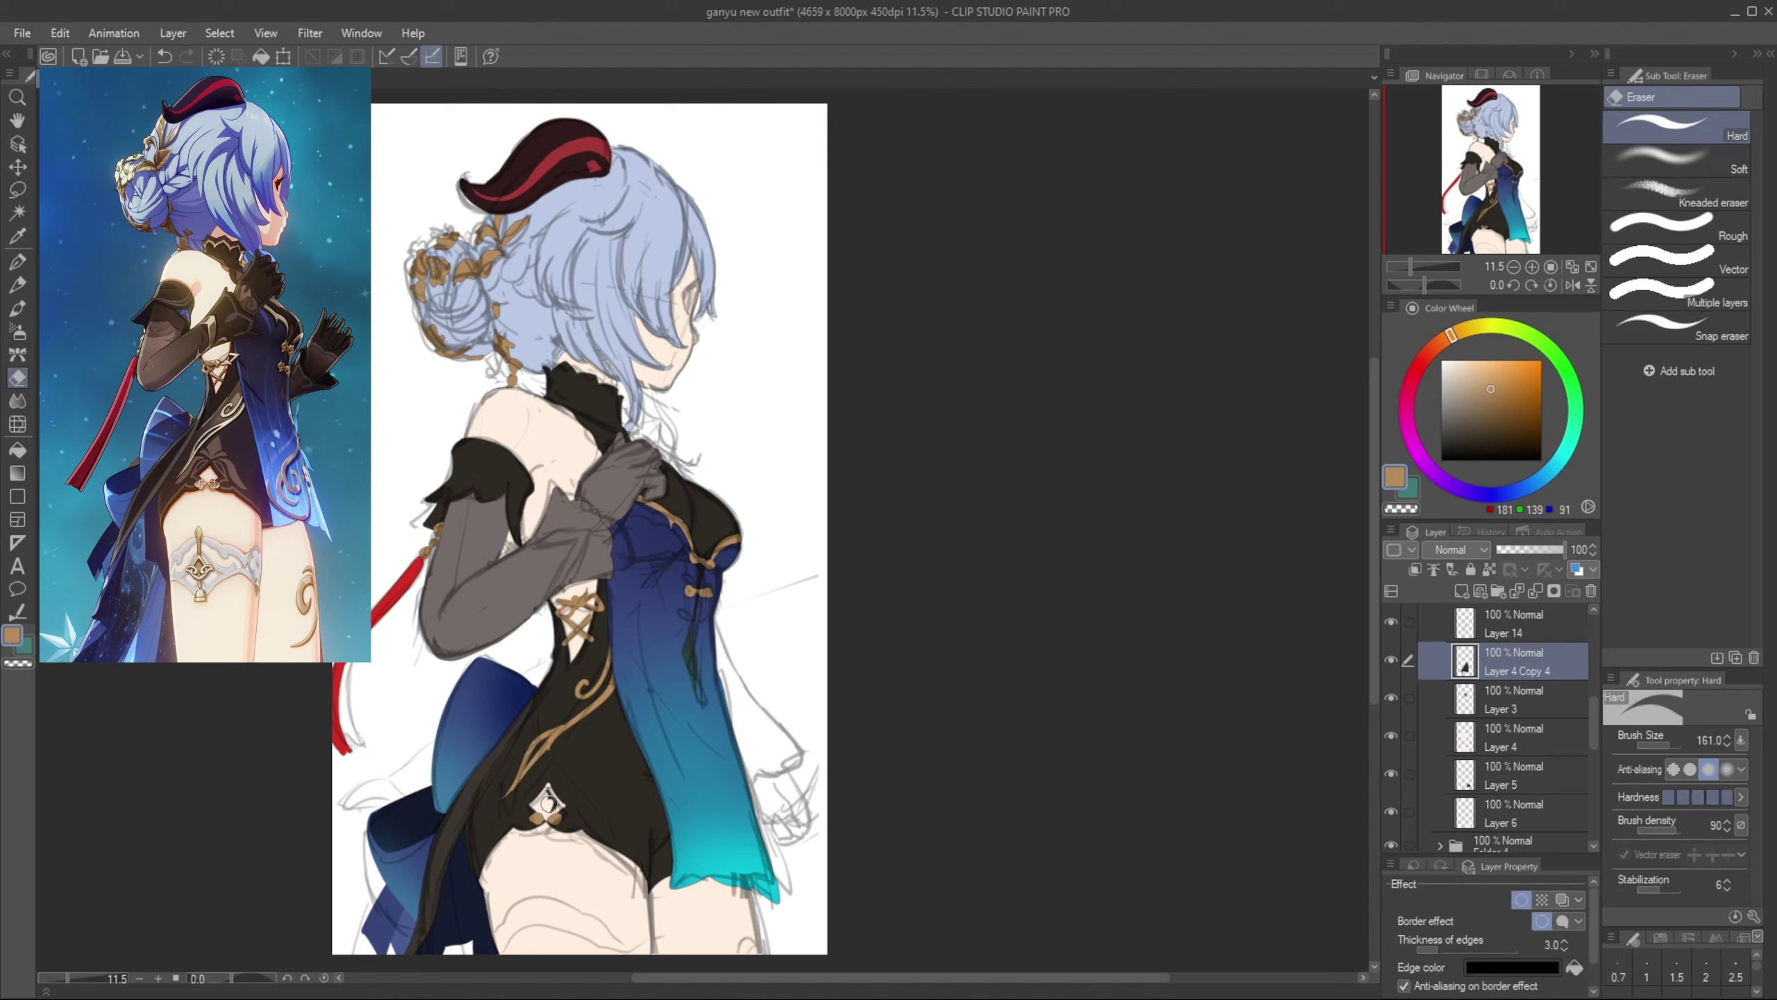
{"action": "key", "text": "p"}
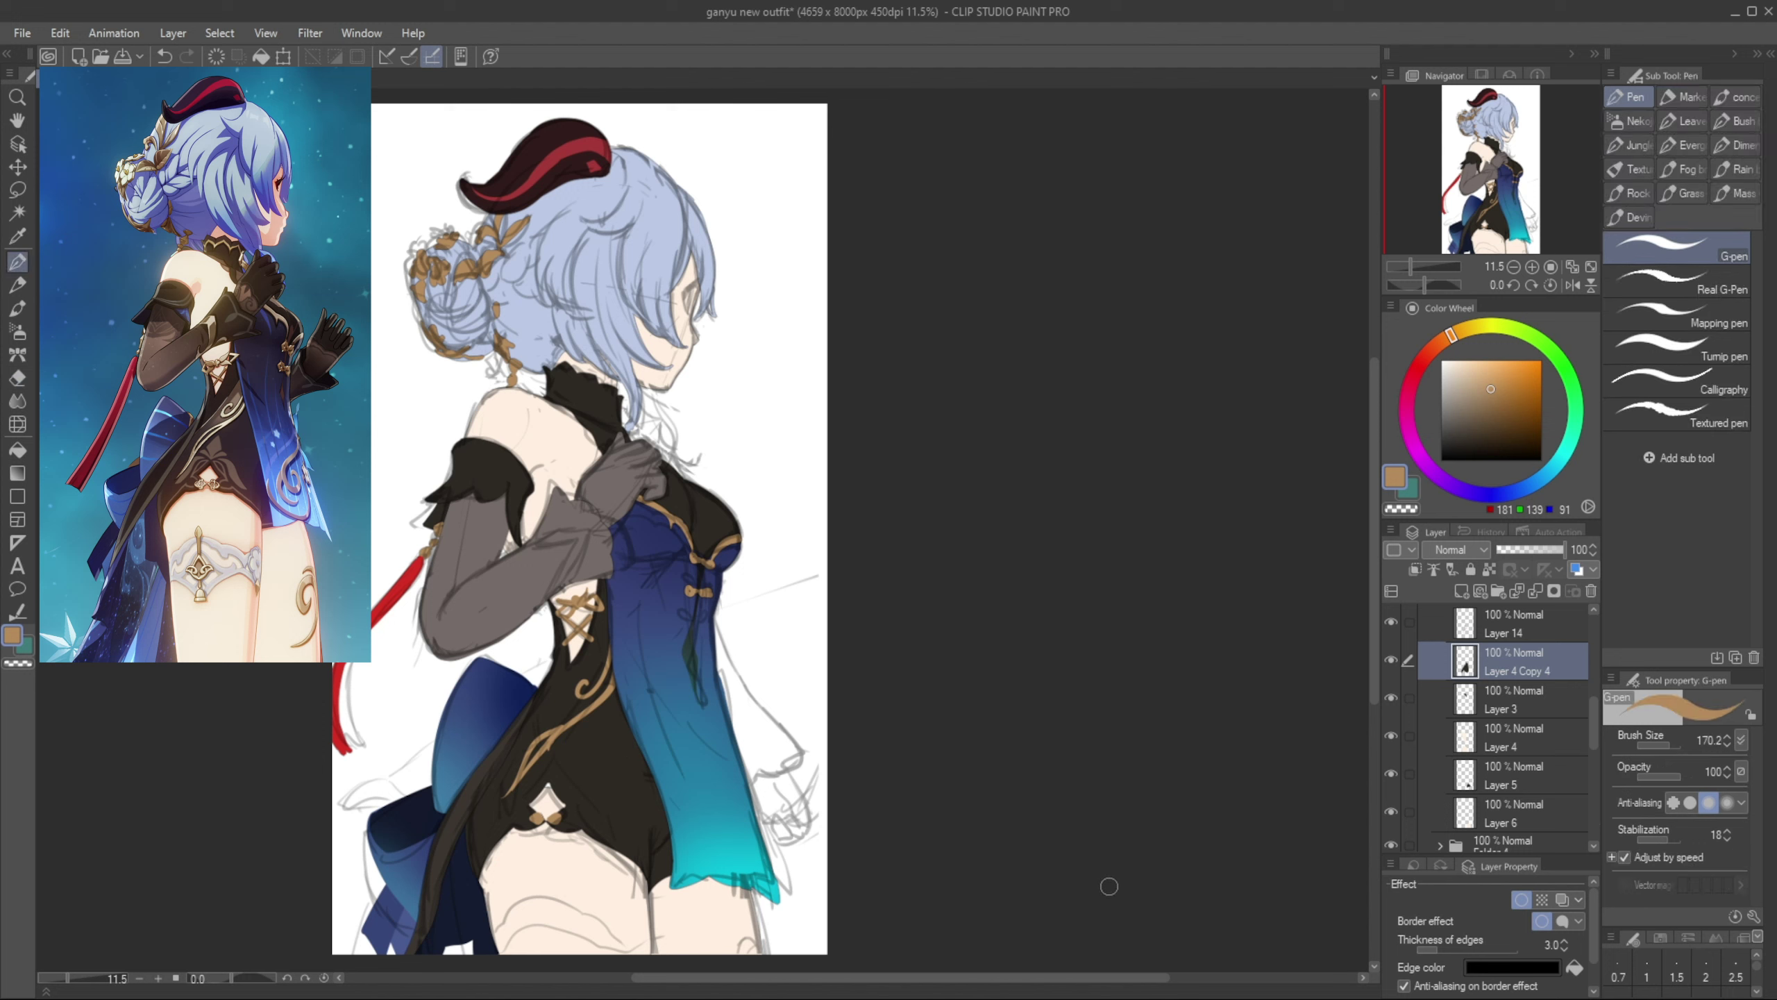
Sample the dress's near-black brown (46, 41, 36) and add a new layer clipped to the black dress
{"action": "left_click", "coordinate": [636, 812], "text": "alt"}
{"action": "left_click", "coordinate": [1461, 591]}
{"action": "left_click", "coordinate": [1415, 570]}
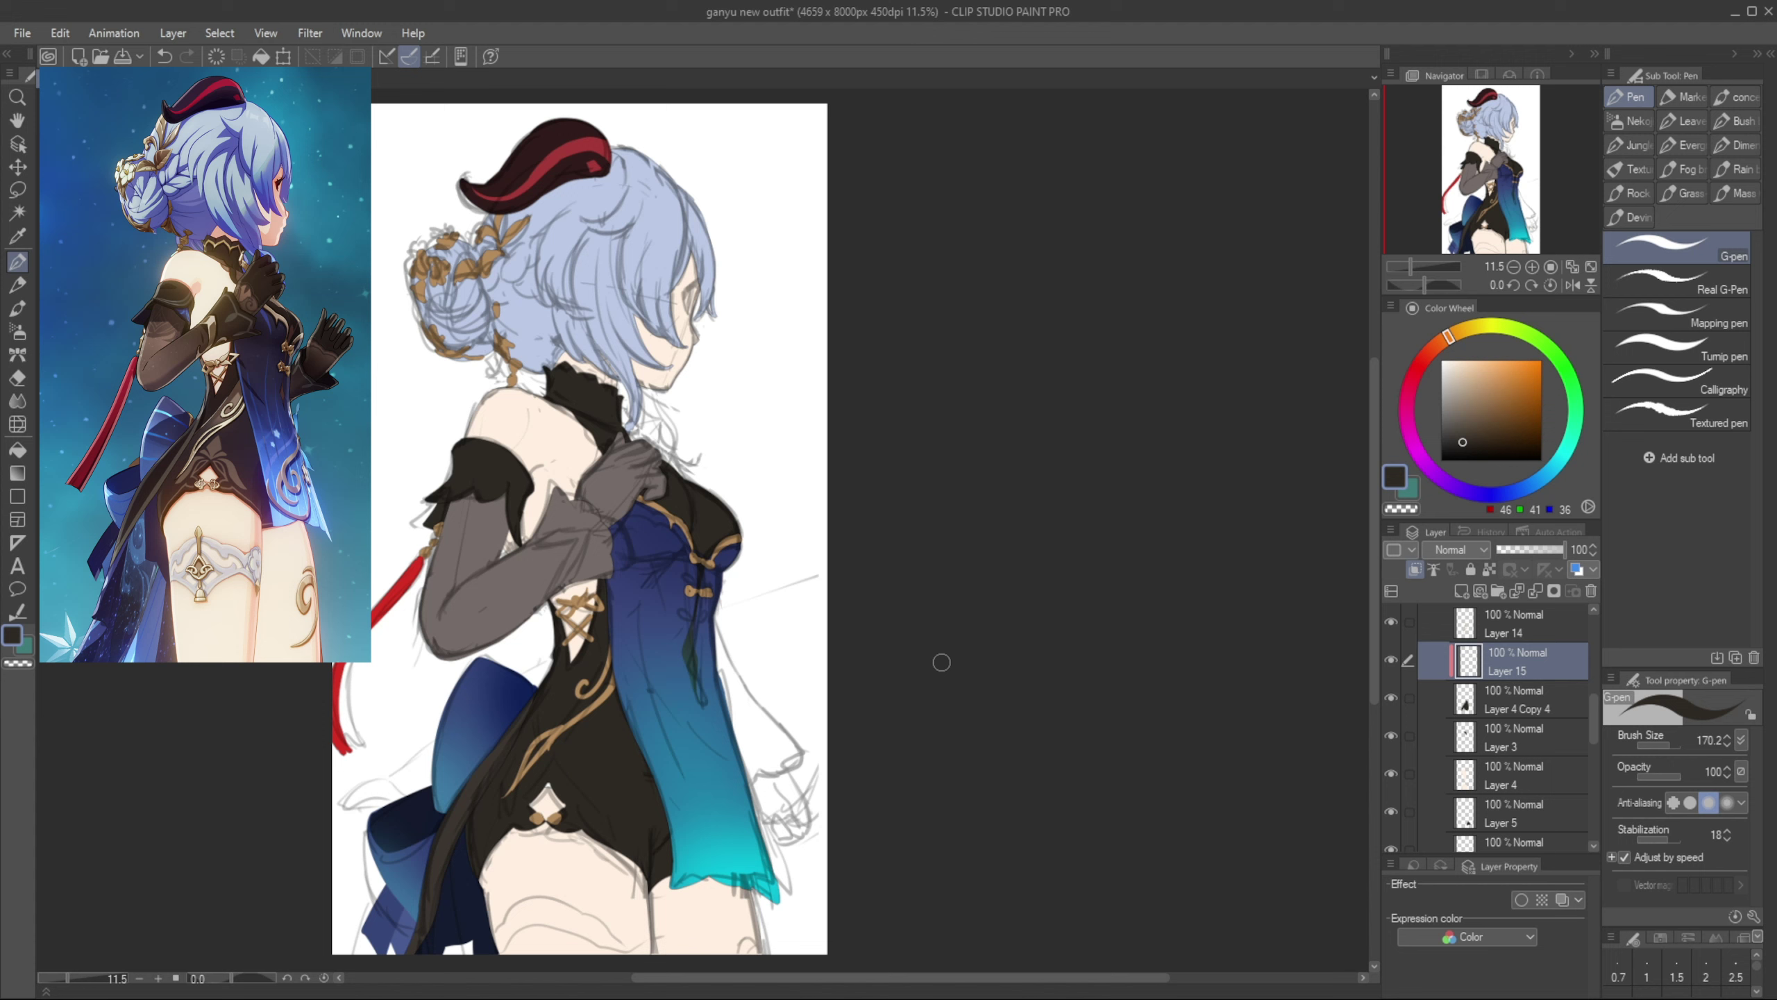
{"action": "left_click", "coordinate": [588, 744], "text": "ctrl+shift"}
{"action": "left_click", "coordinate": [1391, 660]}
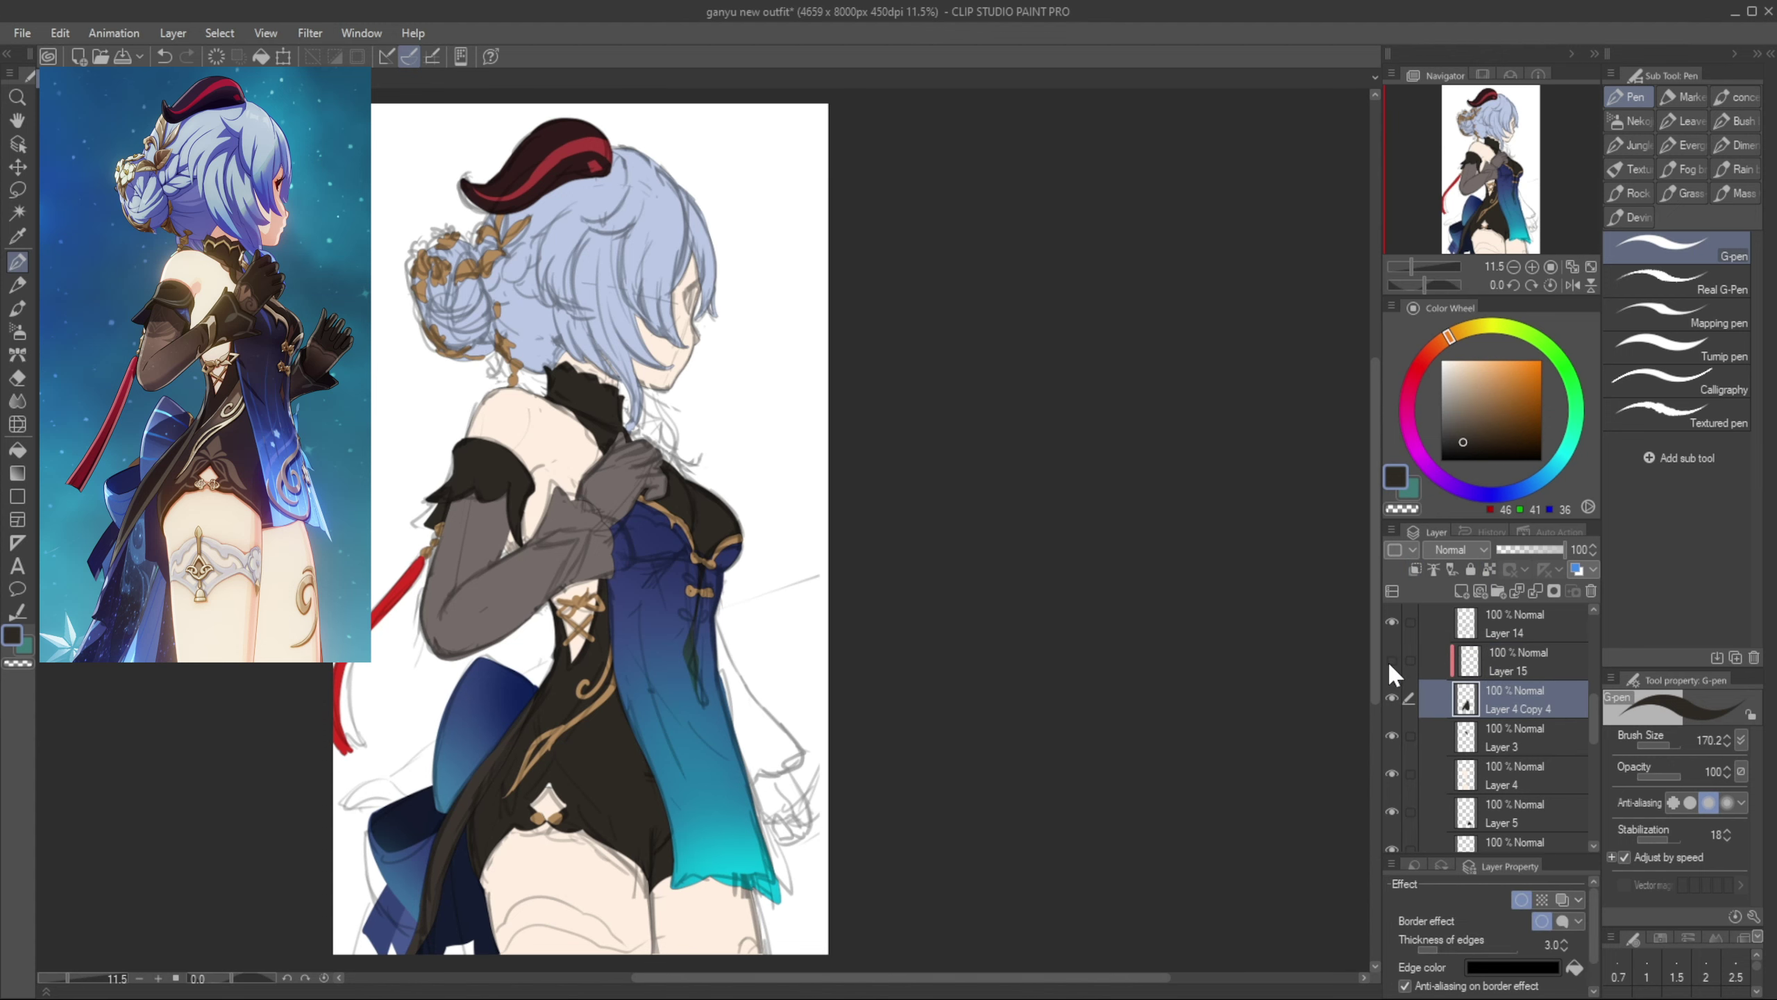
{"action": "left_click", "coordinate": [1427, 661]}
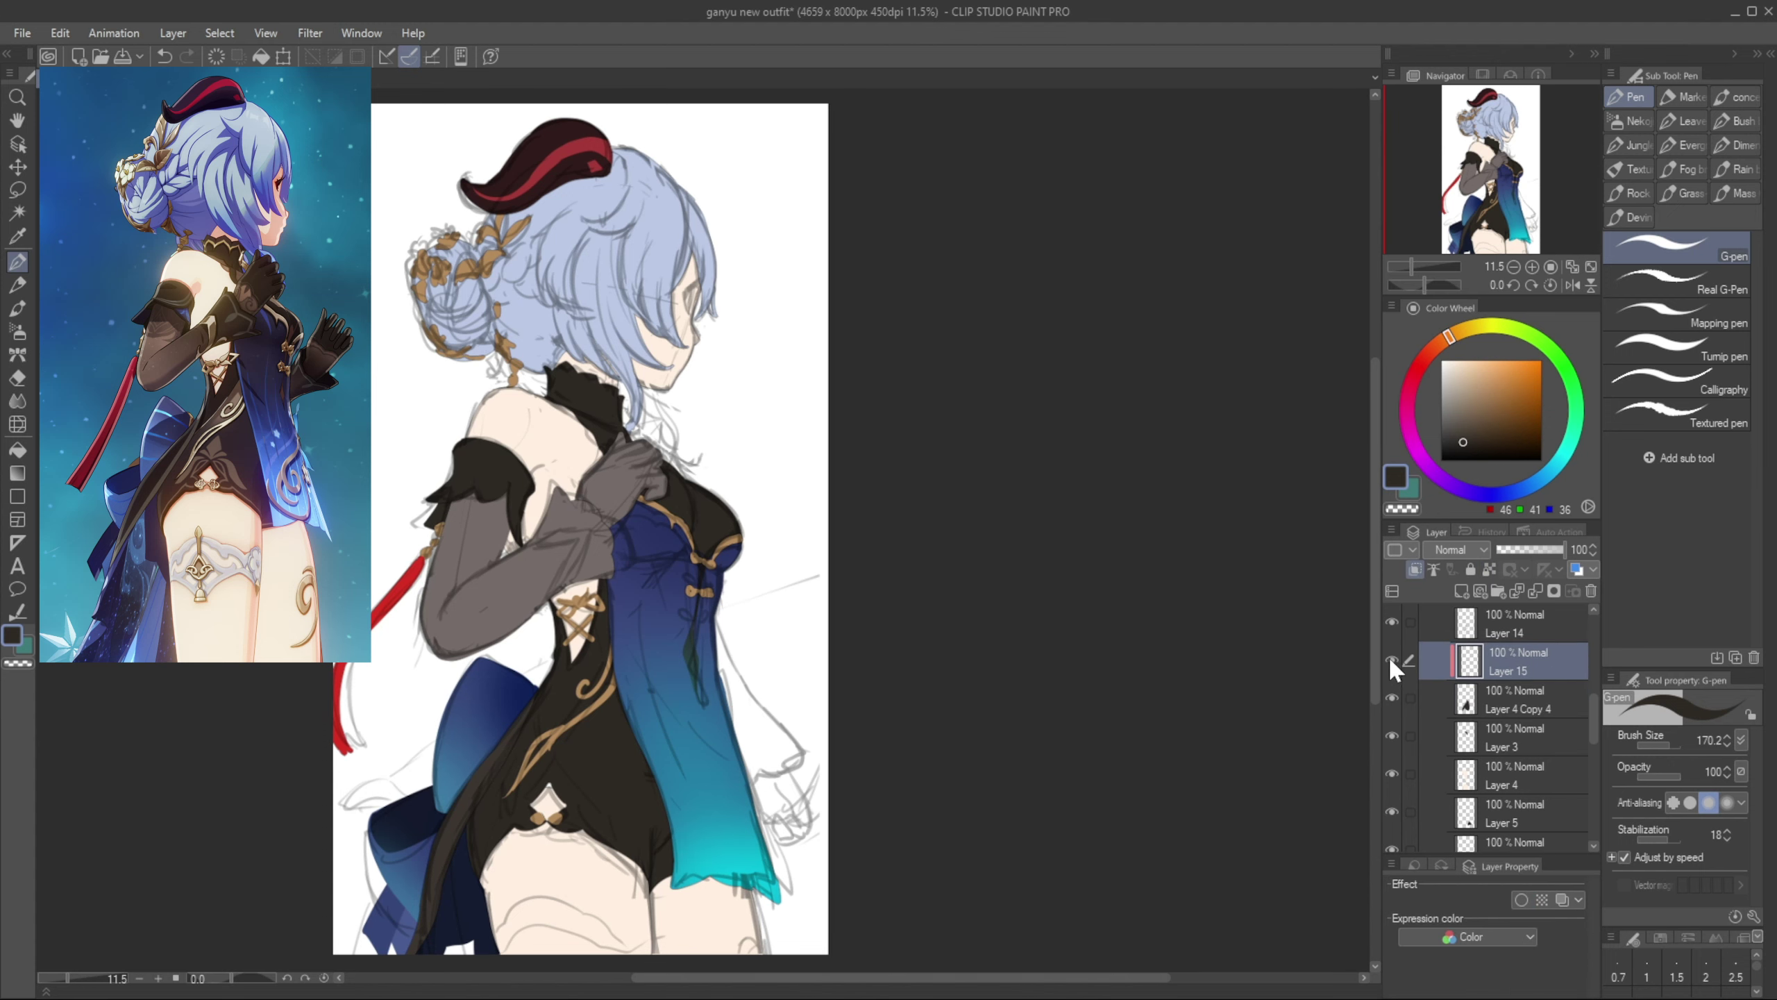
{"action": "left_click", "coordinate": [1592, 590]}
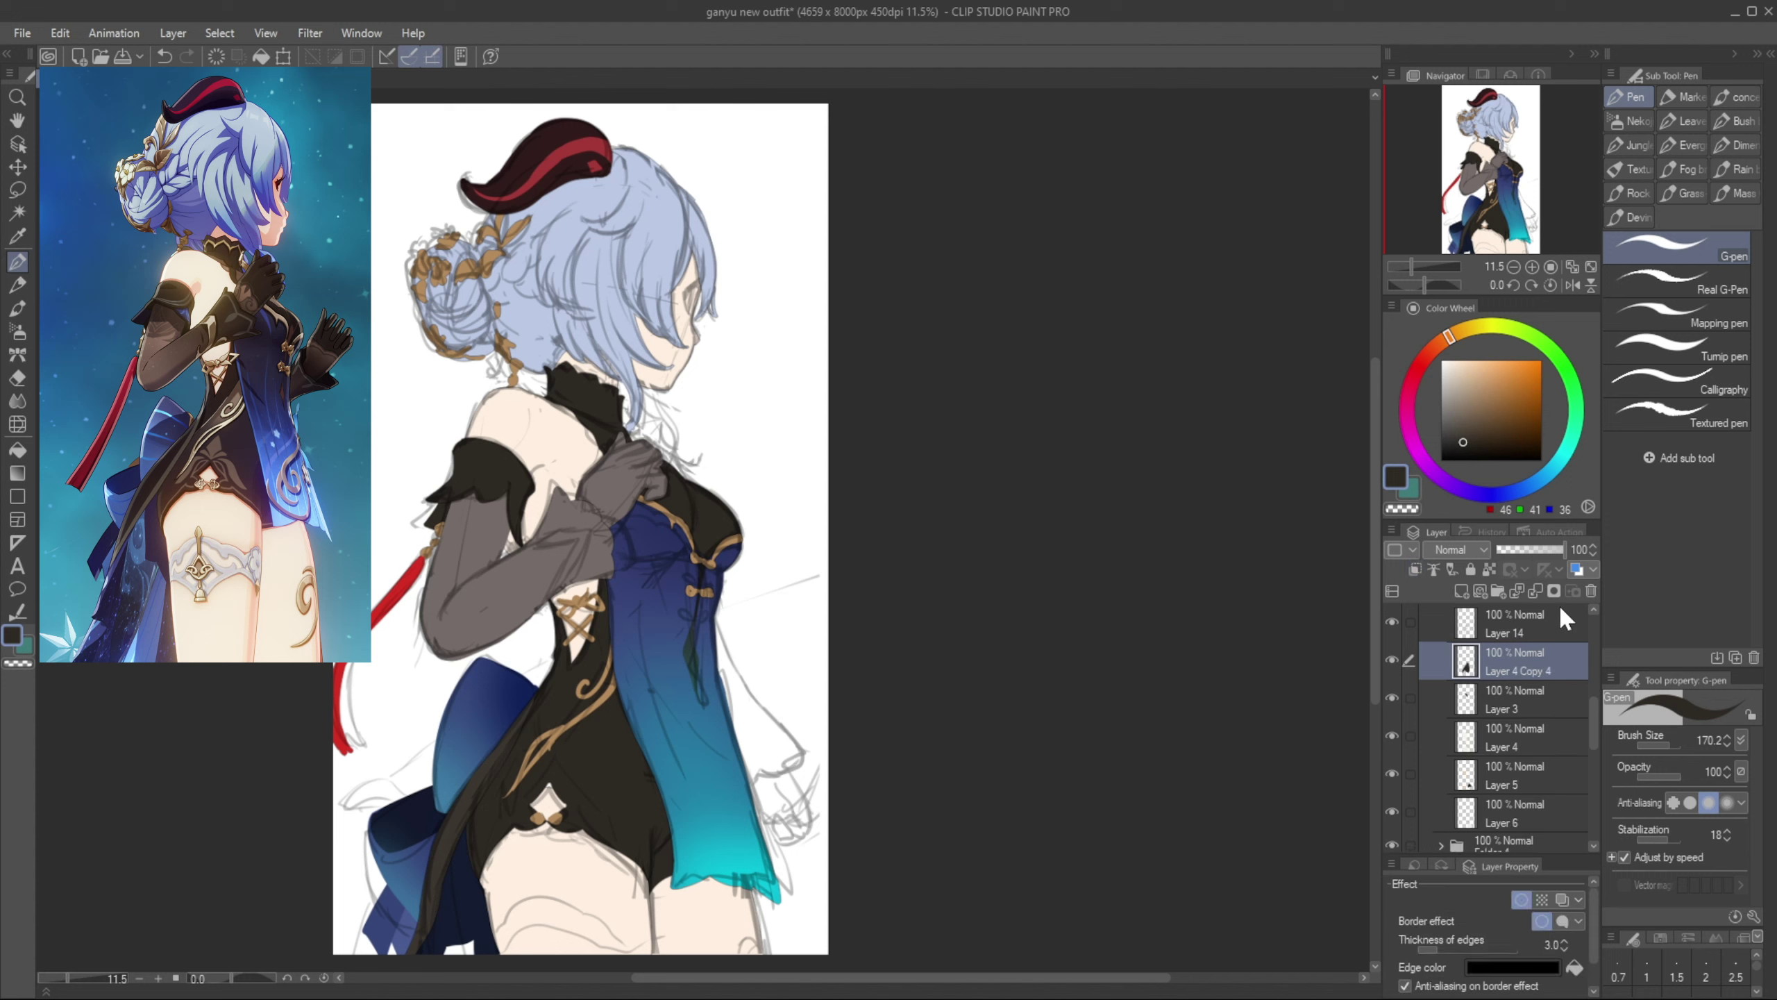
{"action": "key", "text": "ctrl+z"}
Set the colour to greyish brown (112, 99, 85) and paint a trim line along the black dress's hem
{"action": "left_click", "coordinate": [1466, 431]}
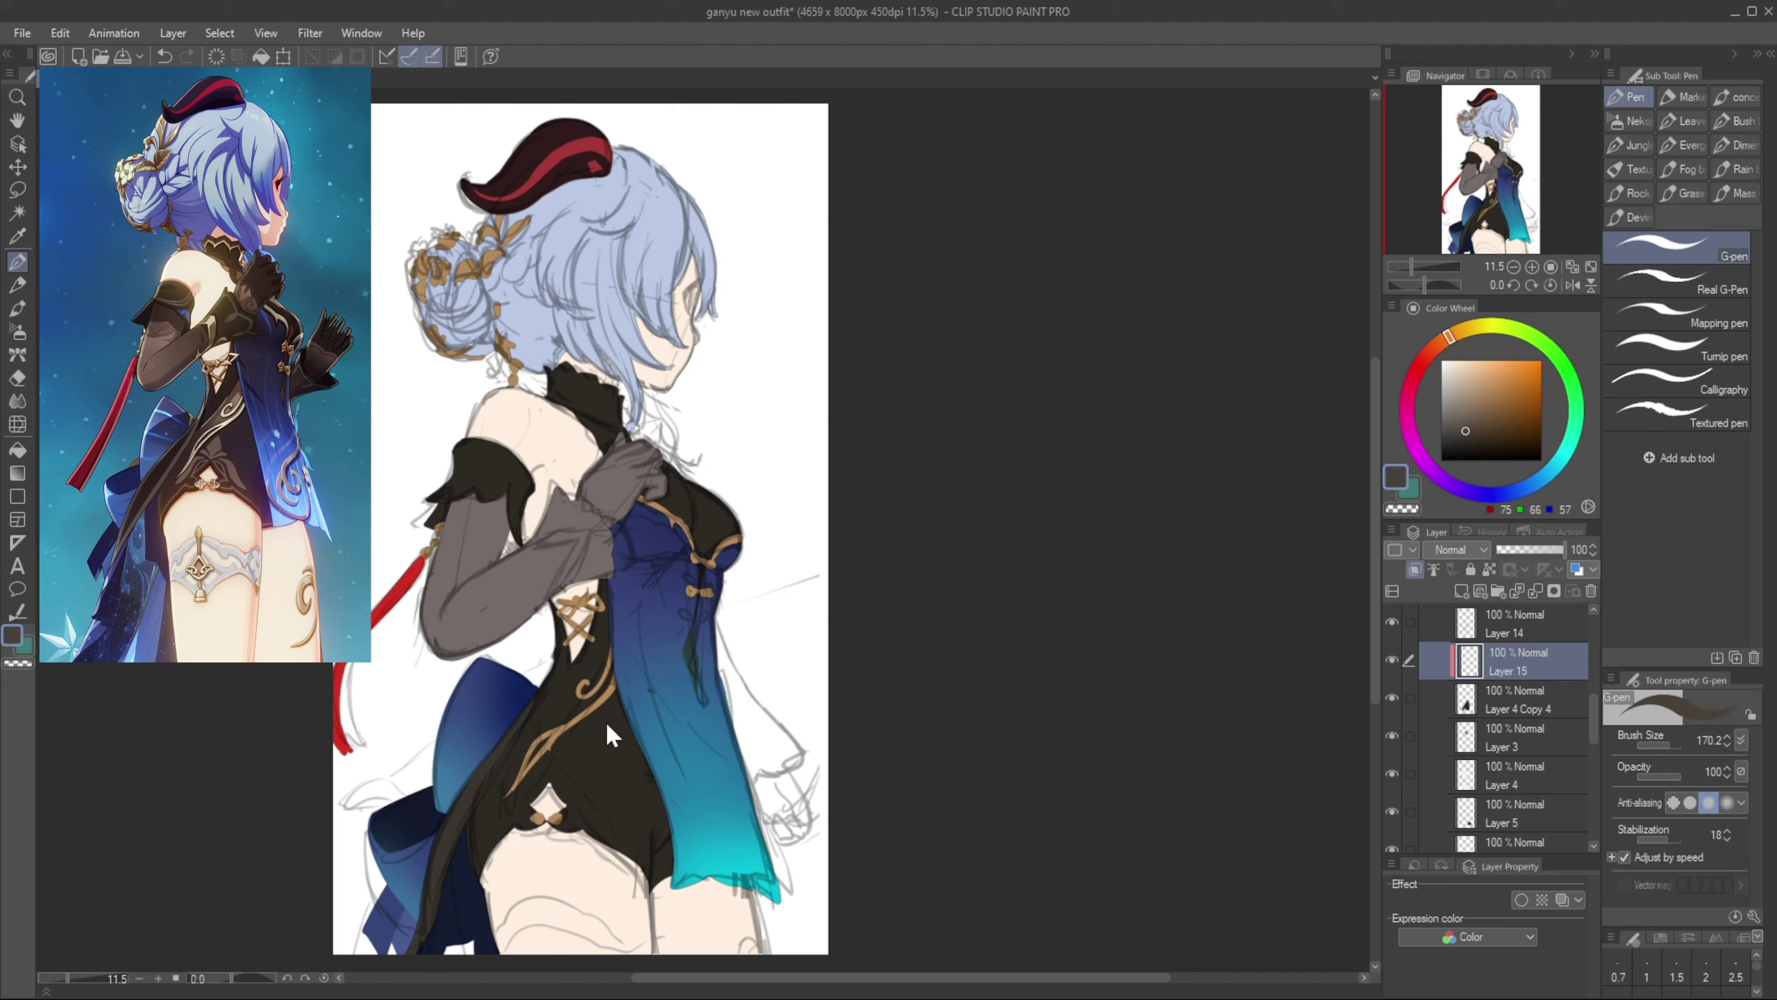
{"action": "key", "text": "]"}
{"action": "left_click", "coordinate": [598, 777], "text": "alt"}
{"action": "left_click", "coordinate": [1467, 432]}
{"action": "left_click", "coordinate": [1465, 416]}
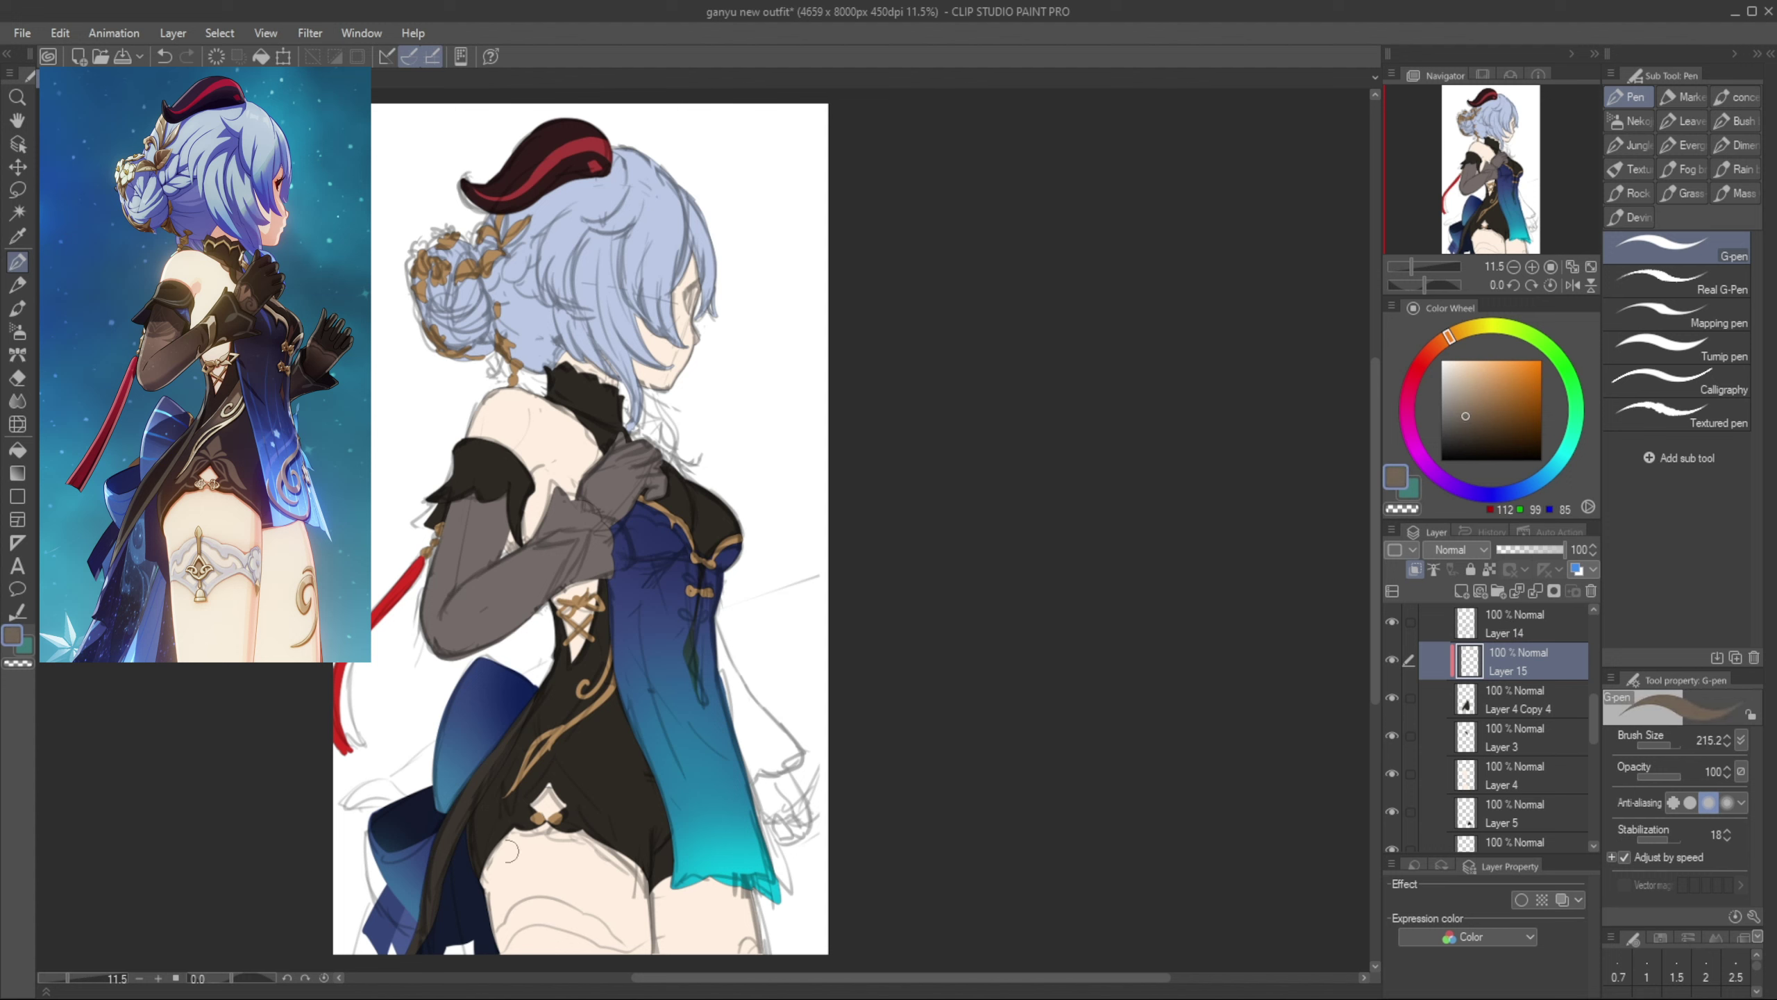
{"action": "mouse_move", "coordinate": [474, 875]}
{"action": "left_mouse_down"}
{"action": "mouse_move", "coordinate": [513, 821]}
{"action": "mouse_move", "coordinate": [579, 818]}
{"action": "mouse_move", "coordinate": [656, 872]}
{"action": "left_mouse_up"}
{"action": "key", "text": "ctrl+z"}
{"action": "left_click_drag", "start_coordinate": [560, 822], "coordinate": [654, 871]}
Paint greyish brown scroll ornaments around the diamond cutout above the dress hem
{"action": "key", "text": "]"}
{"action": "mouse_move", "coordinate": [513, 803]}
{"action": "left_mouse_down"}
{"action": "mouse_move", "coordinate": [536, 772]}
{"action": "mouse_move", "coordinate": [526, 804]}
{"action": "left_mouse_up"}
{"action": "key", "text": "ctrl+z"}
{"action": "key", "text": "["}
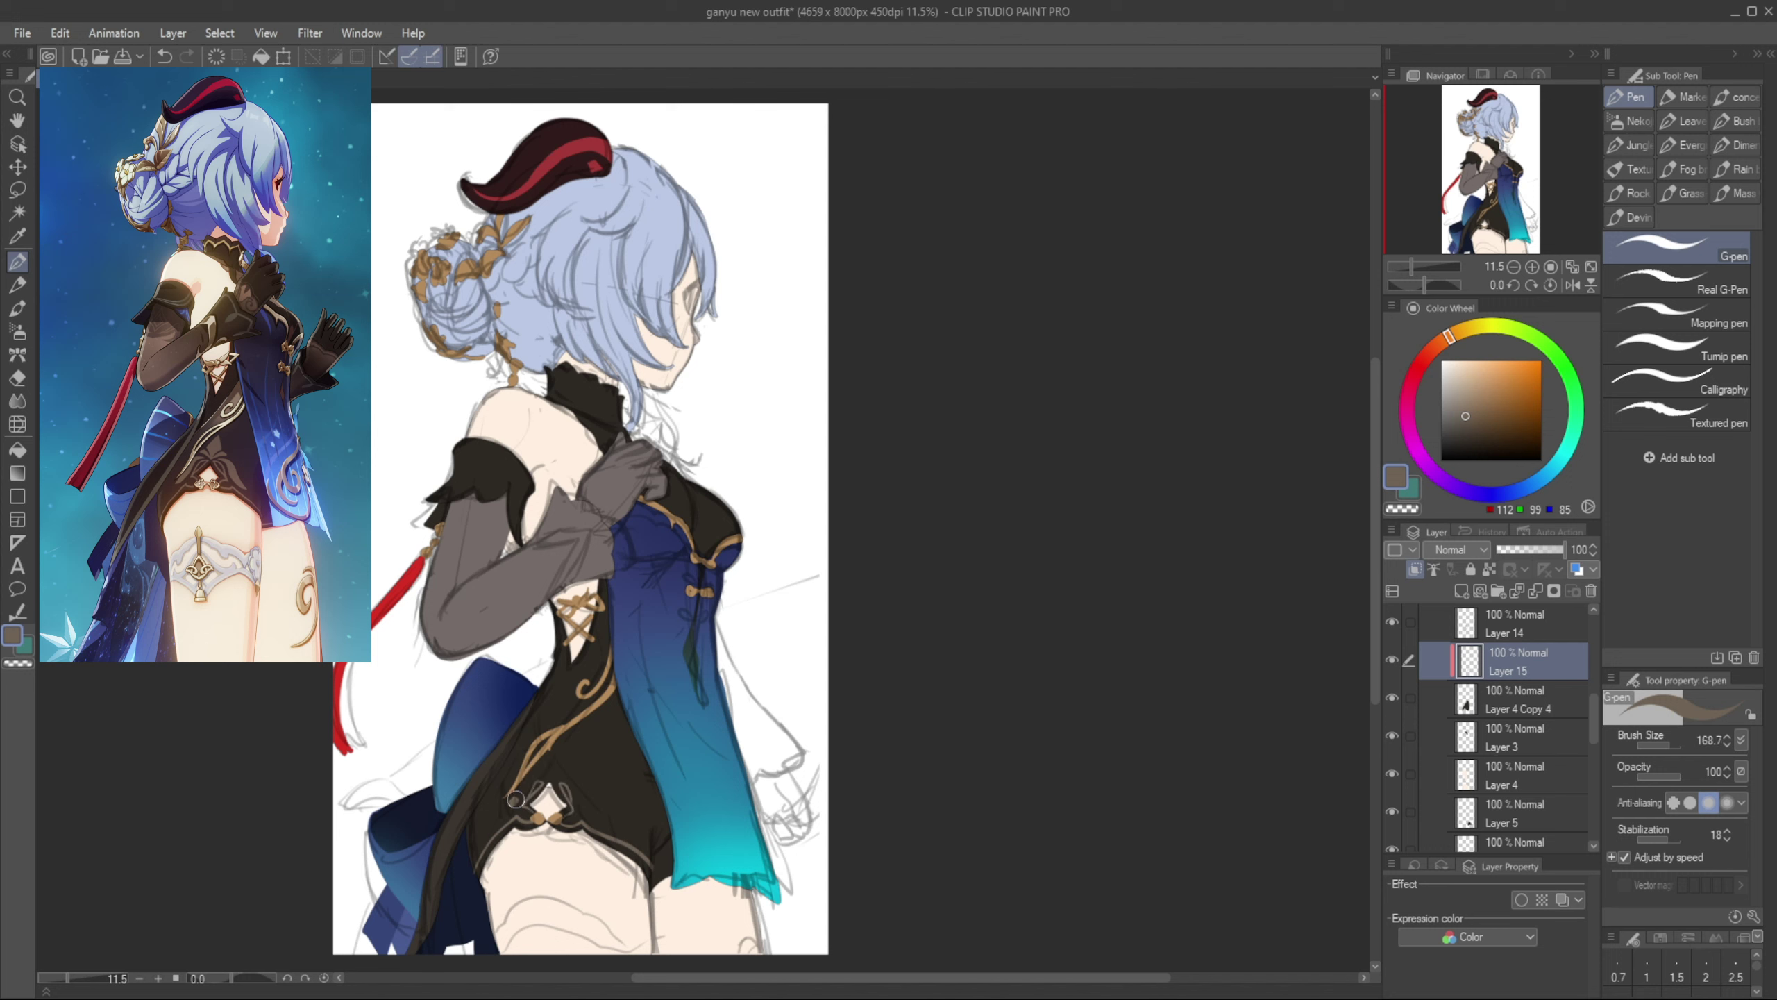
{"action": "mouse_move", "coordinate": [516, 799]}
{"action": "left_mouse_down"}
{"action": "mouse_move", "coordinate": [562, 775]}
{"action": "mouse_move", "coordinate": [593, 816]}
{"action": "mouse_move", "coordinate": [559, 763]}
{"action": "left_mouse_up"}
{"action": "key", "text": "ctrl+z"}
{"action": "key", "text": "ctrl+z"}
{"action": "key", "text": "ctrl+z"}
Duplicate the hem ornament layer, move the copy beneath it and paint the area between the gold hip trims reddish brown (108, 86, 77)
{"action": "key", "text": "ctrl+c"}
{"action": "key", "text": "ctrl+v"}
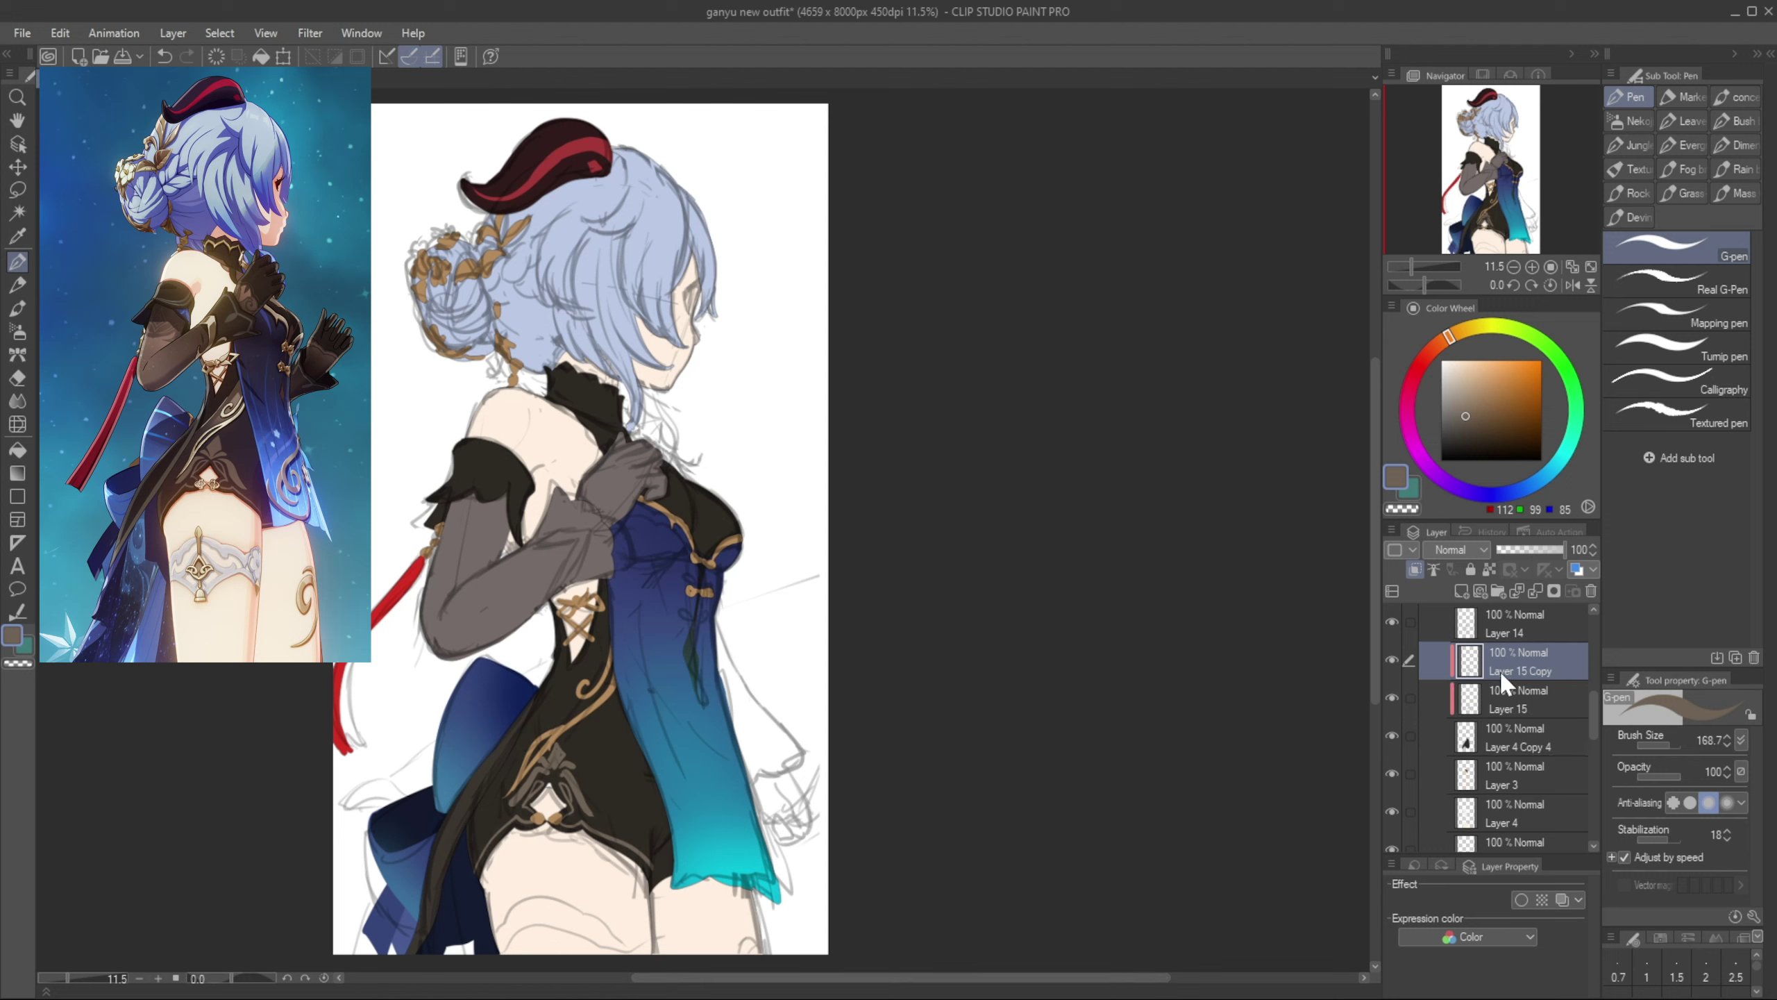
{"action": "left_click_drag", "start_coordinate": [1497, 670], "coordinate": [1514, 693]}
{"action": "left_click_drag", "start_coordinate": [1484, 397], "coordinate": [1470, 418]}
{"action": "left_click", "coordinate": [1435, 346]}
{"action": "key", "text": "bracketright"}
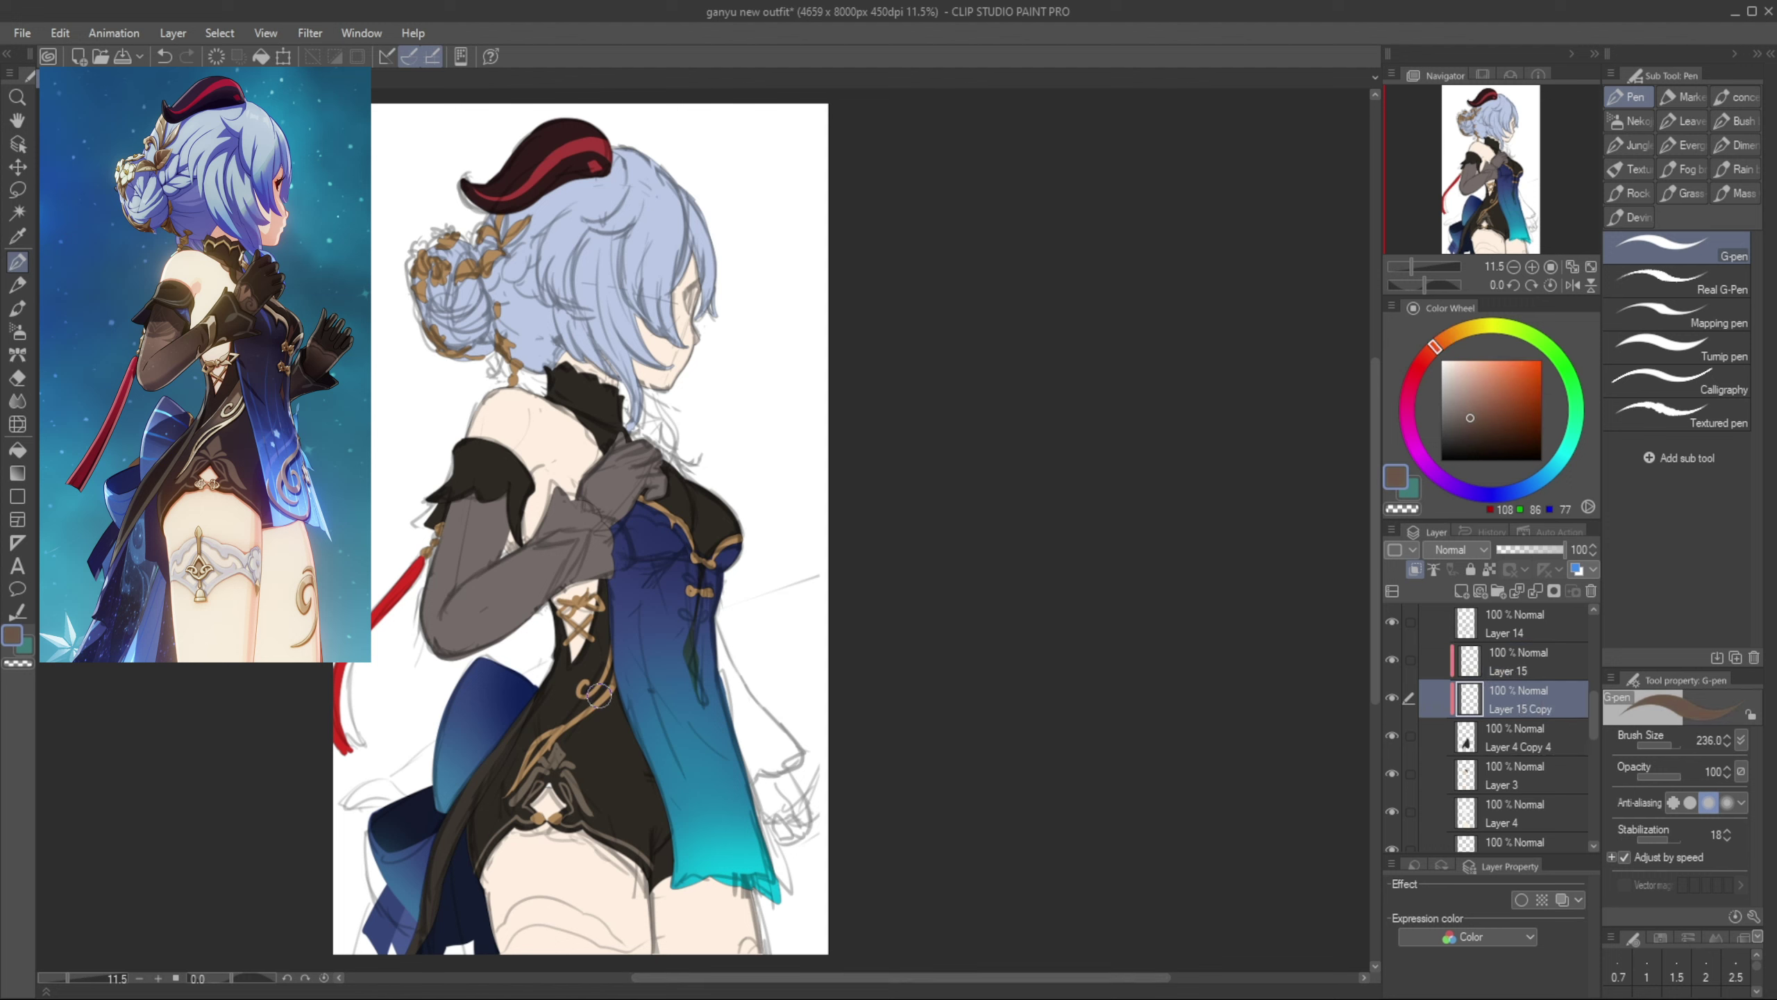
{"action": "mouse_move", "coordinate": [598, 695]}
{"action": "left_mouse_down"}
{"action": "mouse_move", "coordinate": [538, 735]}
{"action": "mouse_move", "coordinate": [602, 669]}
{"action": "mouse_move", "coordinate": [551, 723]}
{"action": "left_mouse_up"}
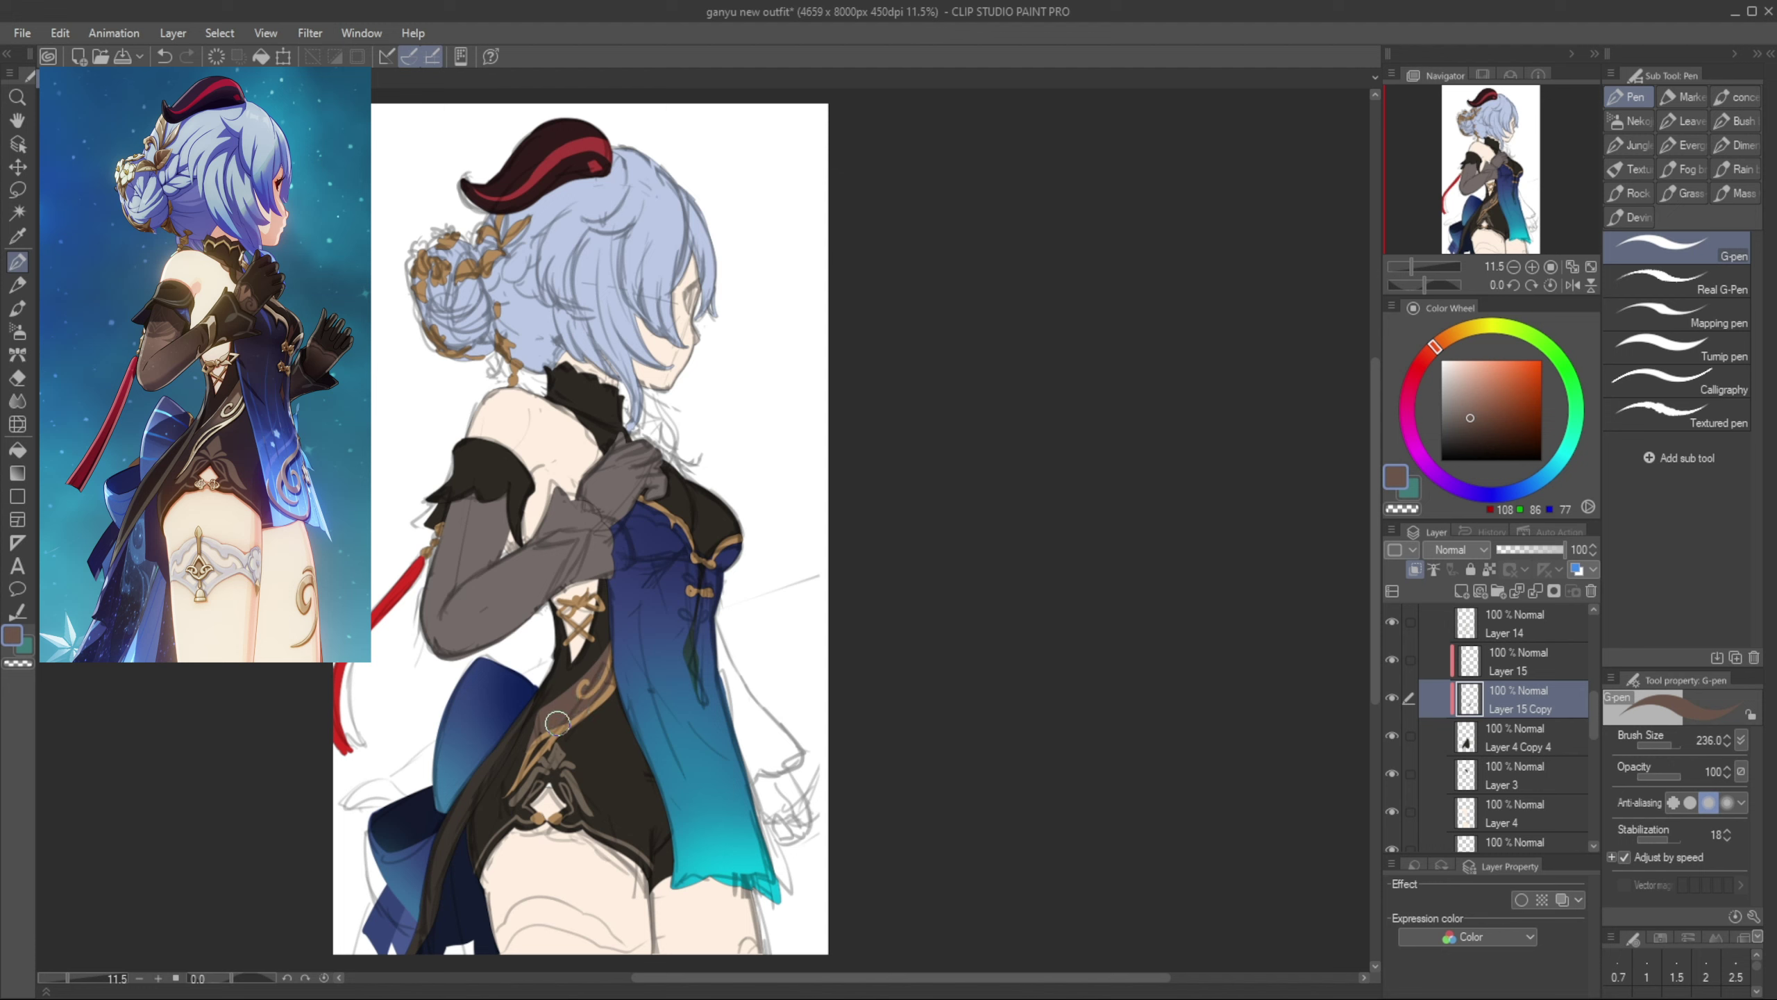
{"action": "key", "text": "j"}
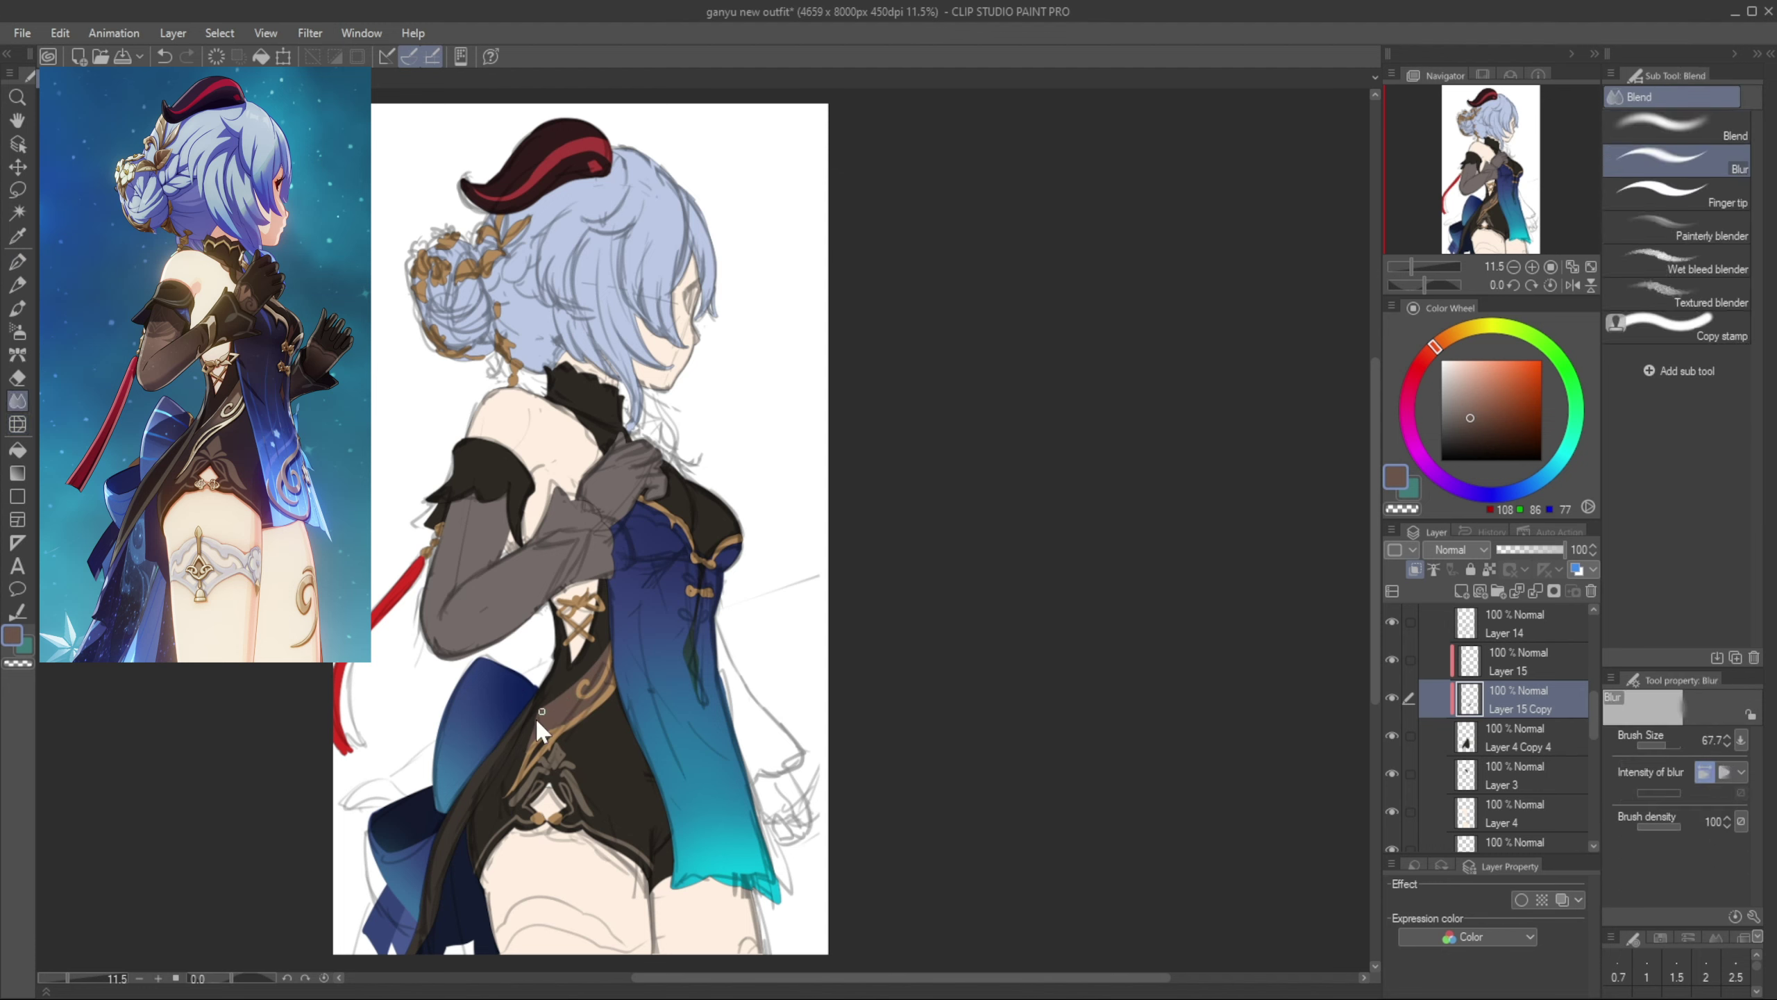
Add a new layer clipped to the thigh's skin layer and set the drawing colour to light grey (218, 218, 218)
{"action": "key", "text": "p"}
{"action": "left_click", "coordinate": [699, 593], "text": "alt"}
{"action": "left_click", "coordinate": [699, 592], "text": "ctrl+shift"}
{"action": "left_click", "coordinate": [574, 871], "text": "ctrl+shift"}
{"action": "left_click", "coordinate": [1461, 591]}
{"action": "left_click", "coordinate": [1415, 570]}
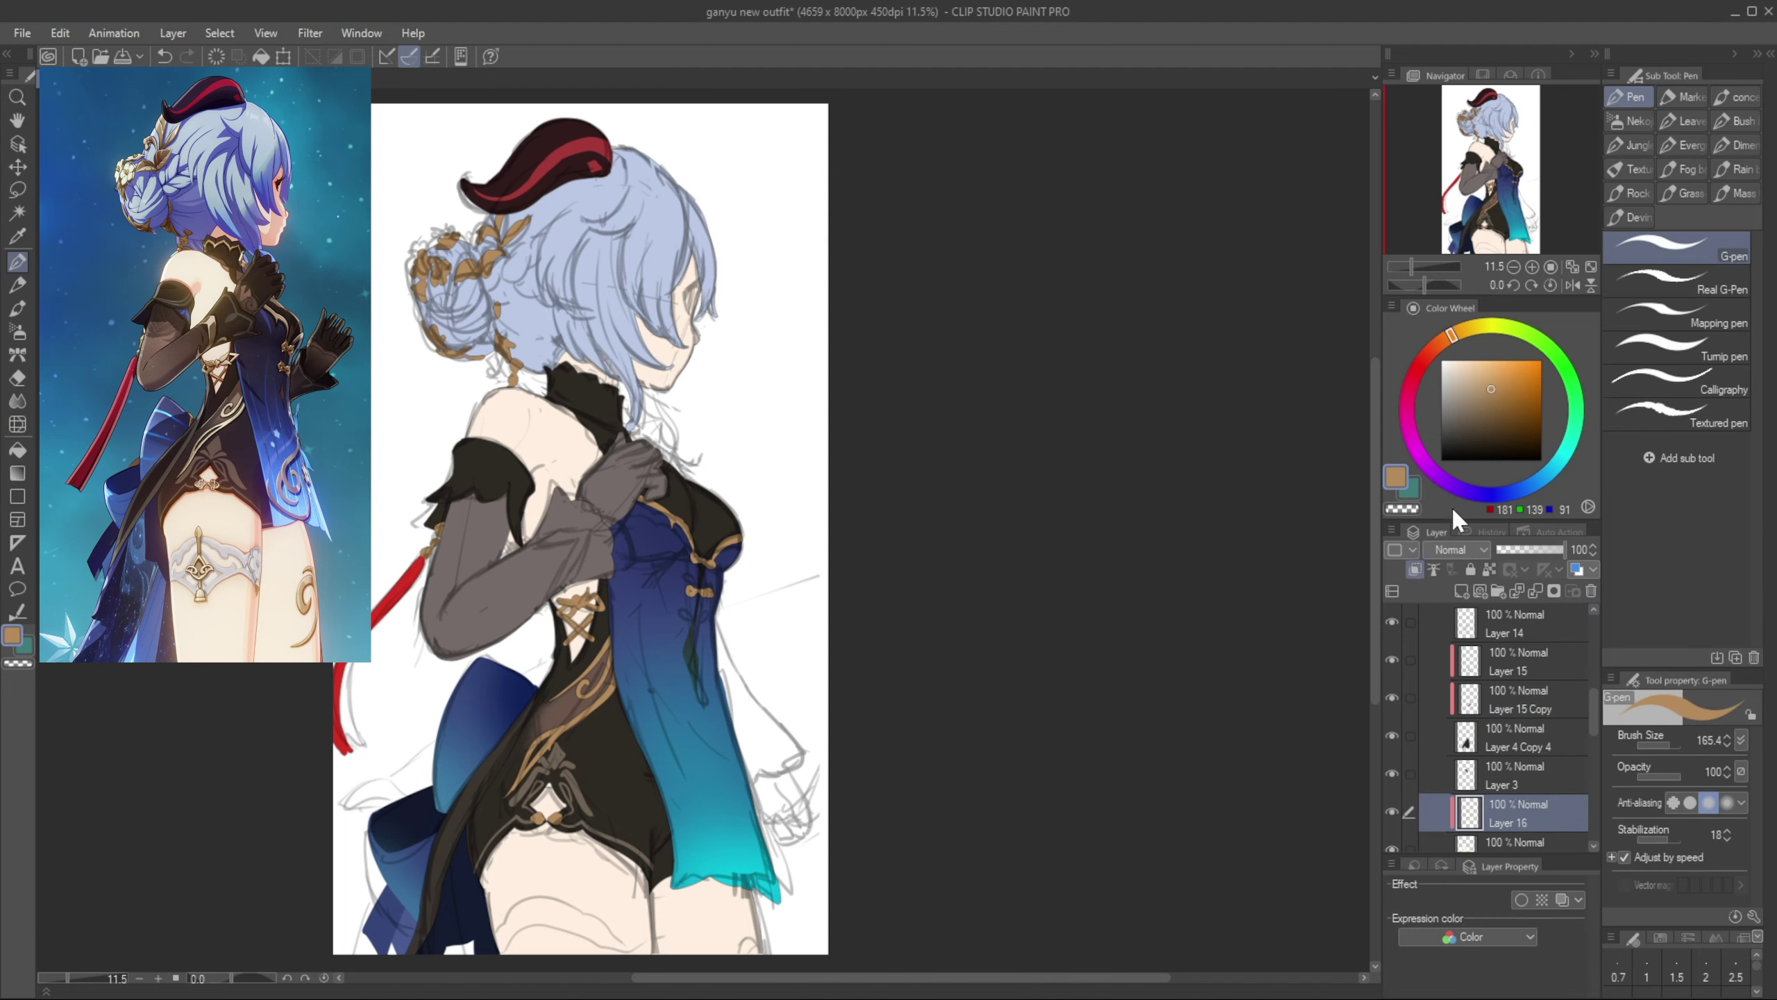
{"action": "left_click", "coordinate": [1446, 368]}
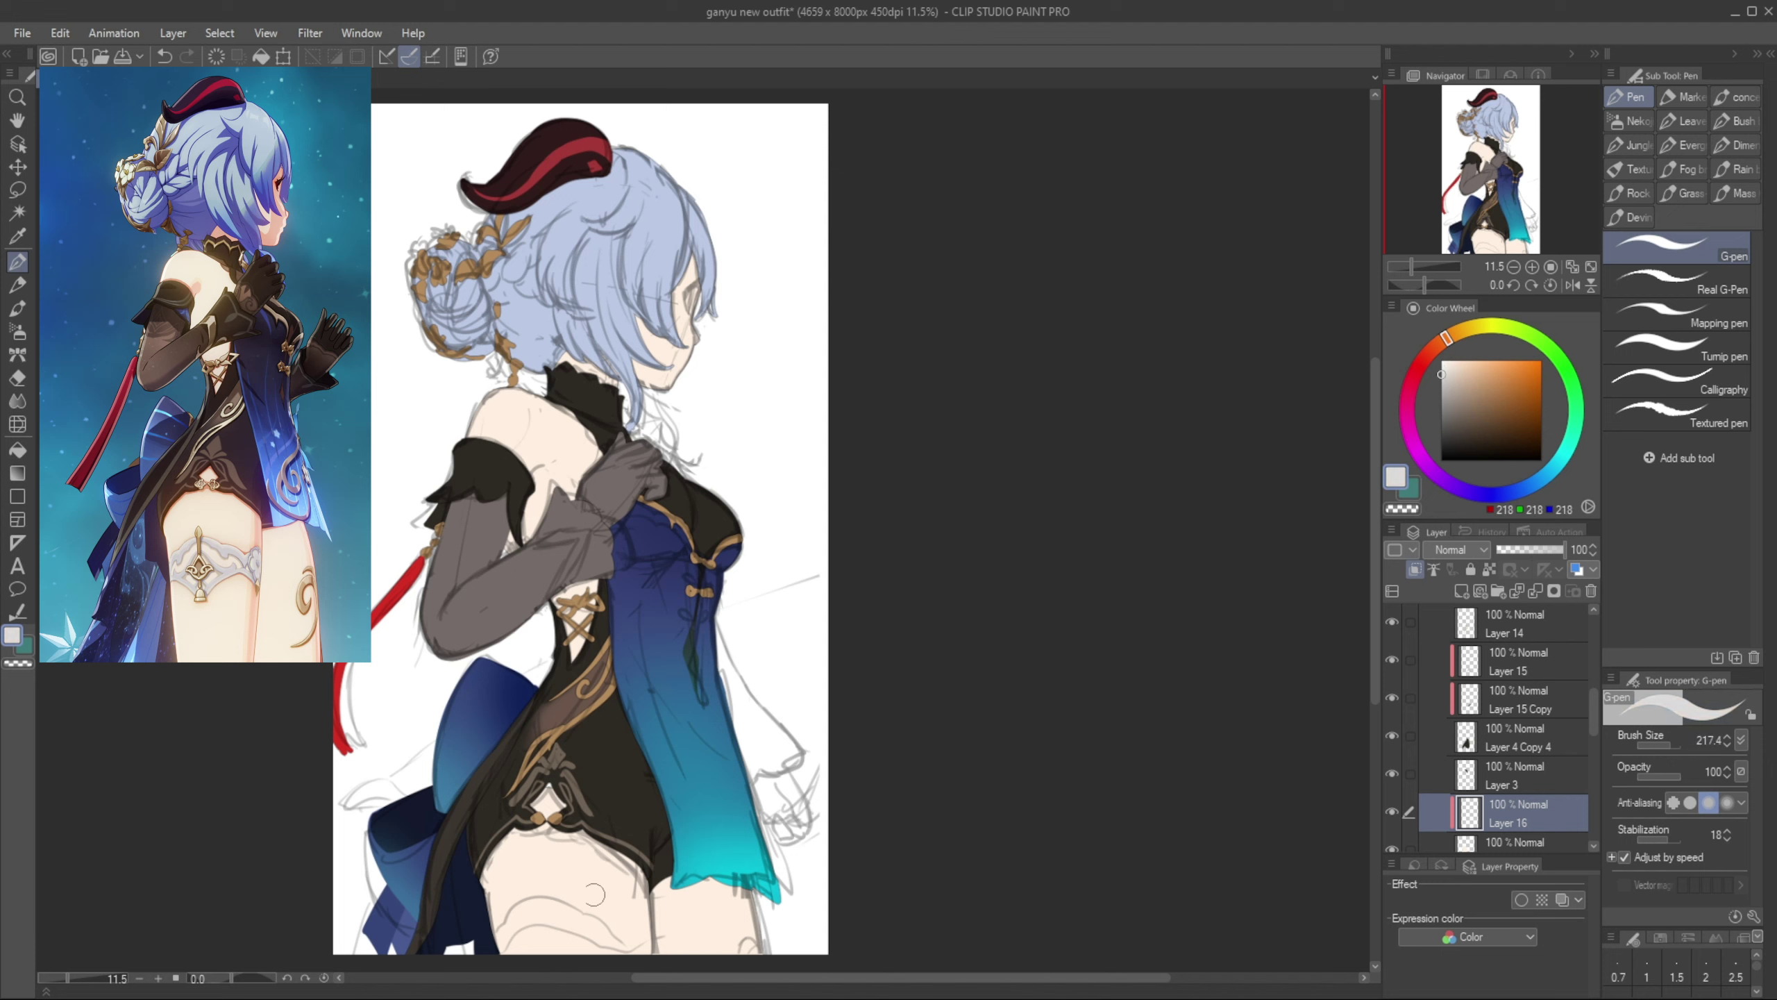
Paint the garter's lace edging across the thigh in light grey and duplicate its layer
{"action": "left_click_drag", "start_coordinate": [504, 931], "coordinate": [501, 947]}
{"action": "left_click", "coordinate": [1185, 524]}
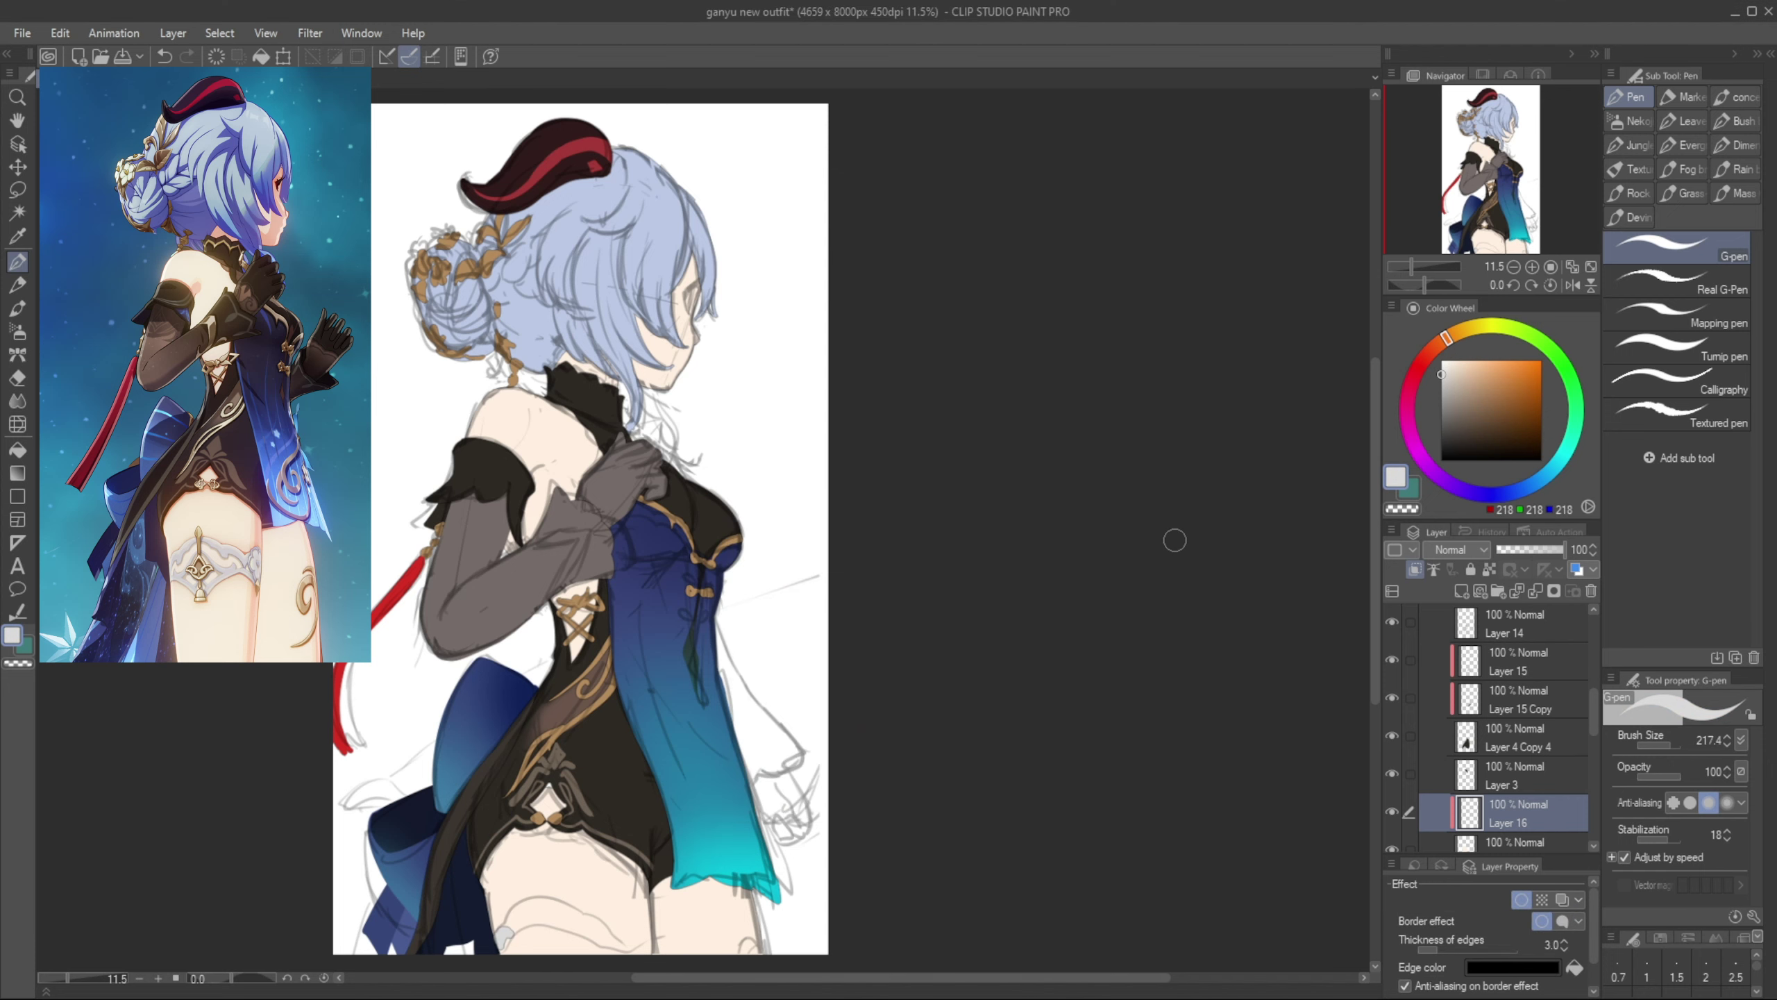
{"action": "key", "text": "e"}
{"action": "key", "text": "p"}
{"action": "key", "text": "ctrl+z"}
{"action": "left_click_drag", "start_coordinate": [510, 935], "coordinate": [606, 930]}
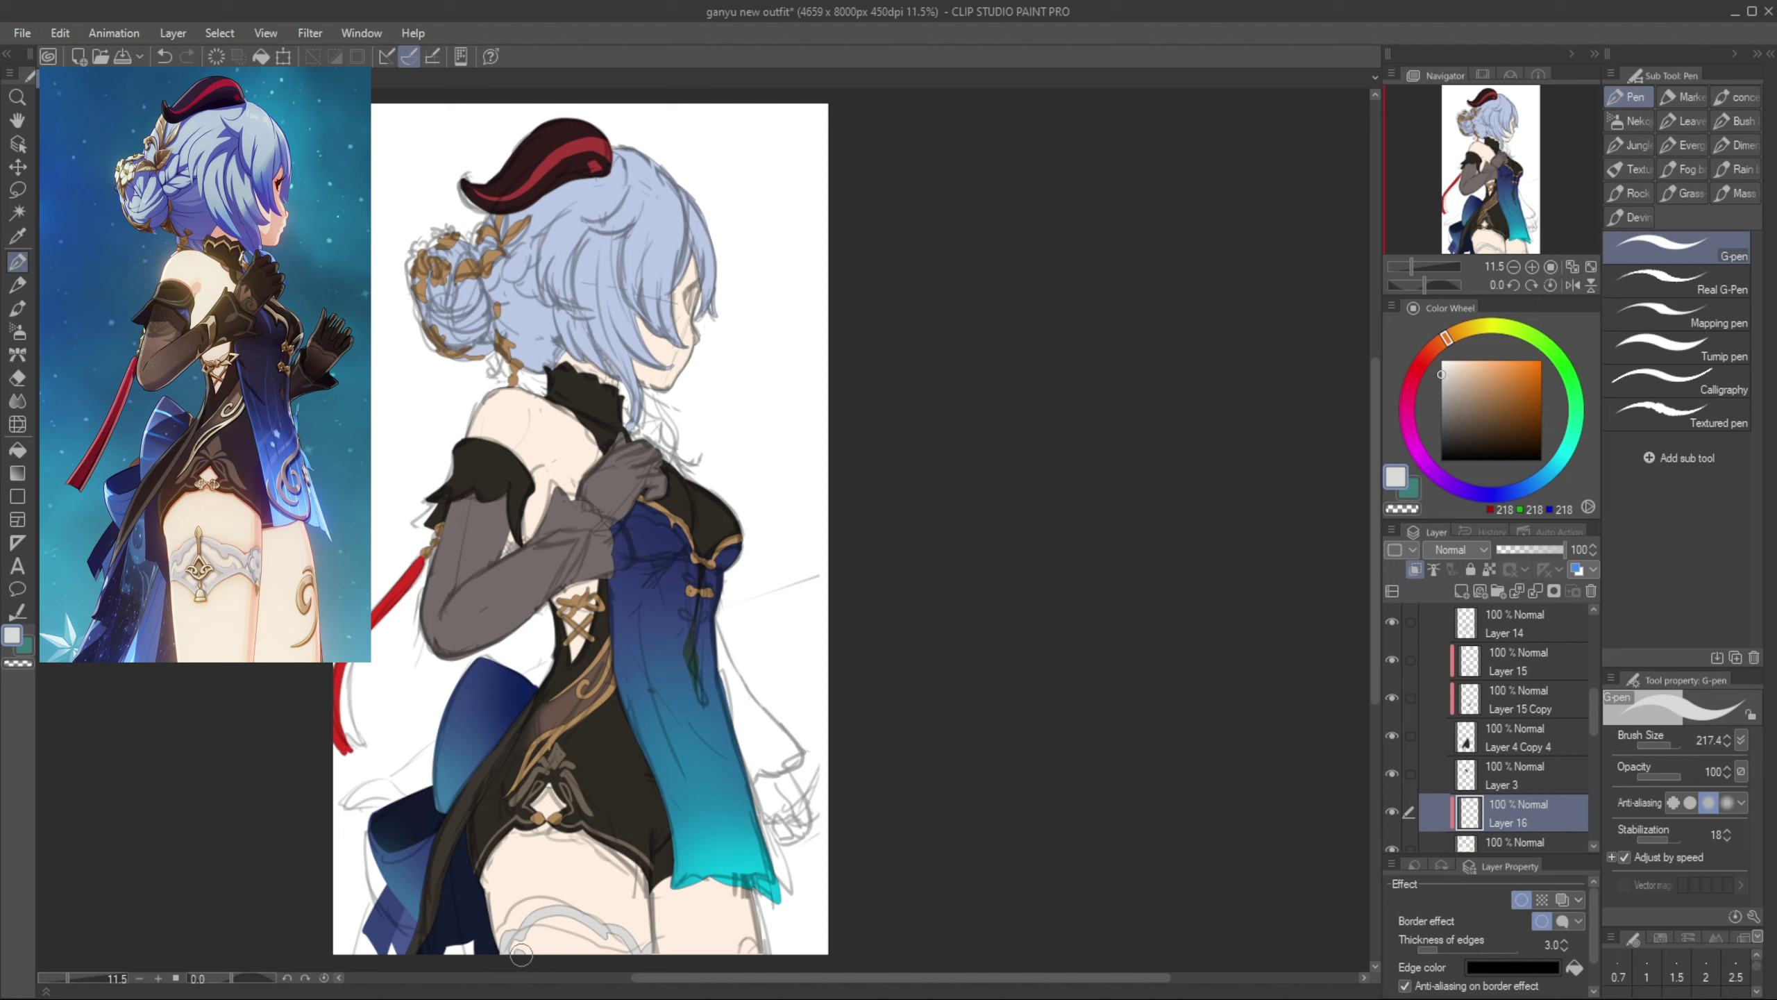
{"action": "key", "text": "ctrl+c"}
{"action": "key", "text": "ctrl+v"}
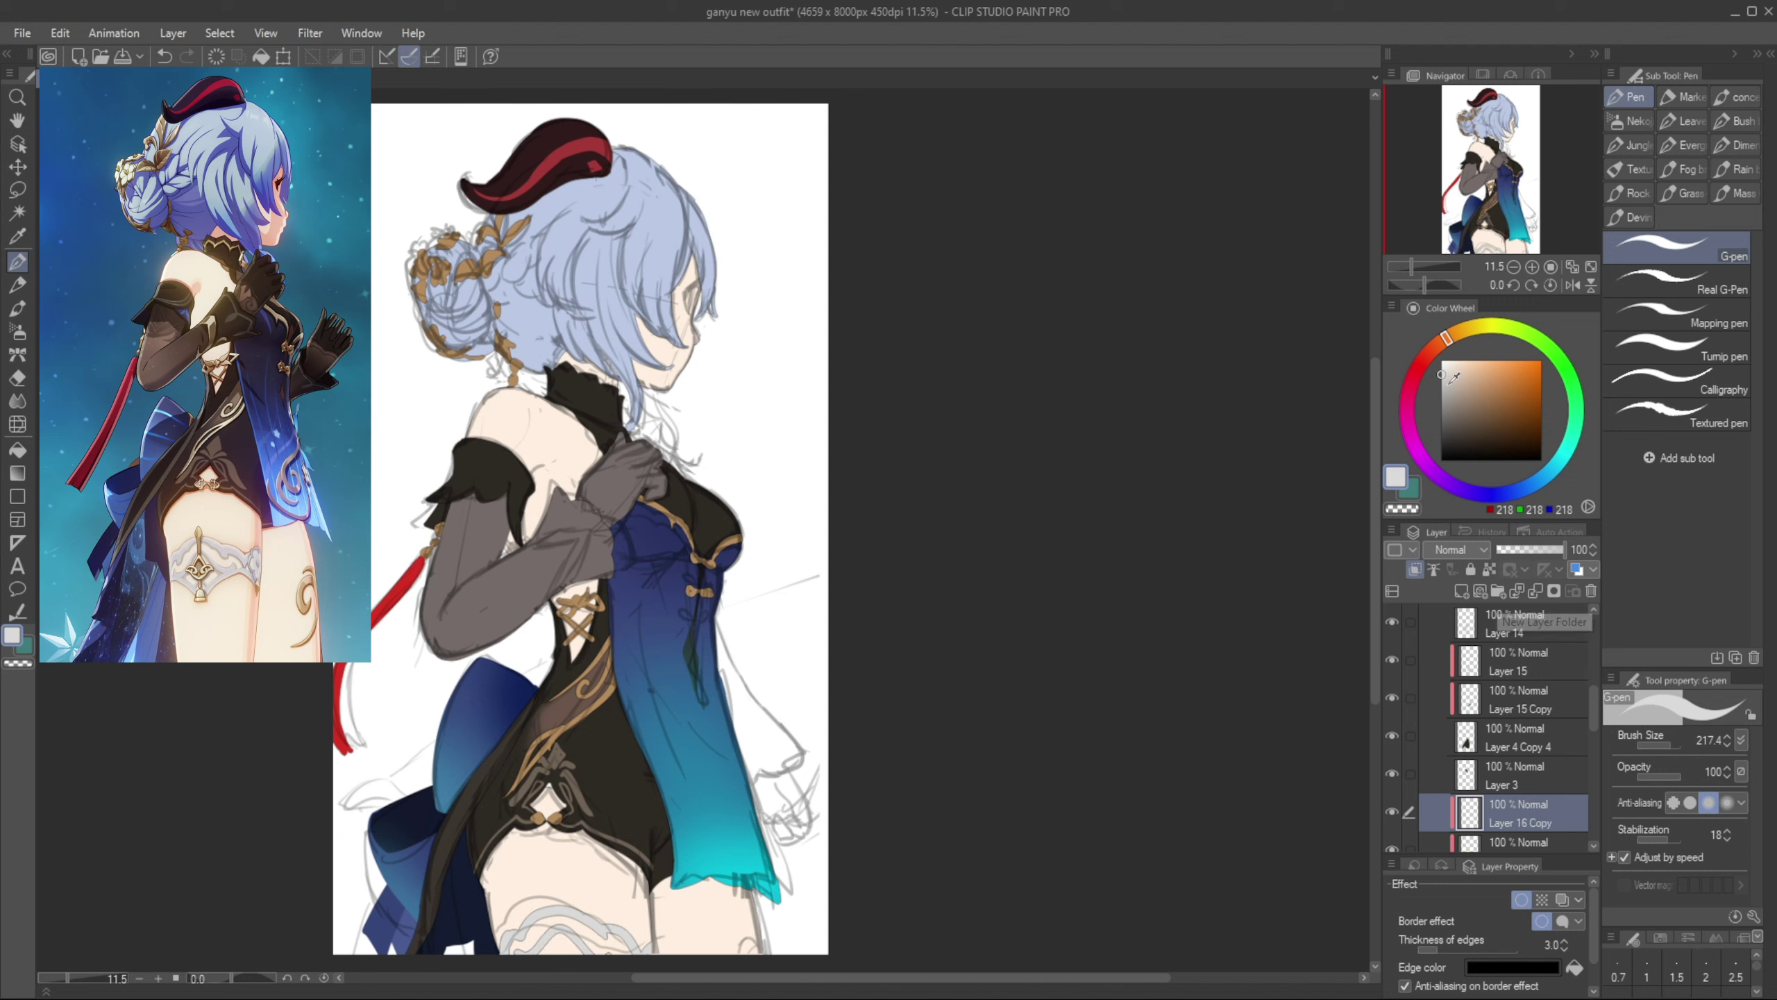
Paint the garter ornament in gold (181, 139, 91), paste the clipped ornament layer above the far leg's layer and paint that thigh's scroll mark
{"action": "left_click", "coordinate": [602, 649], "text": "alt"}
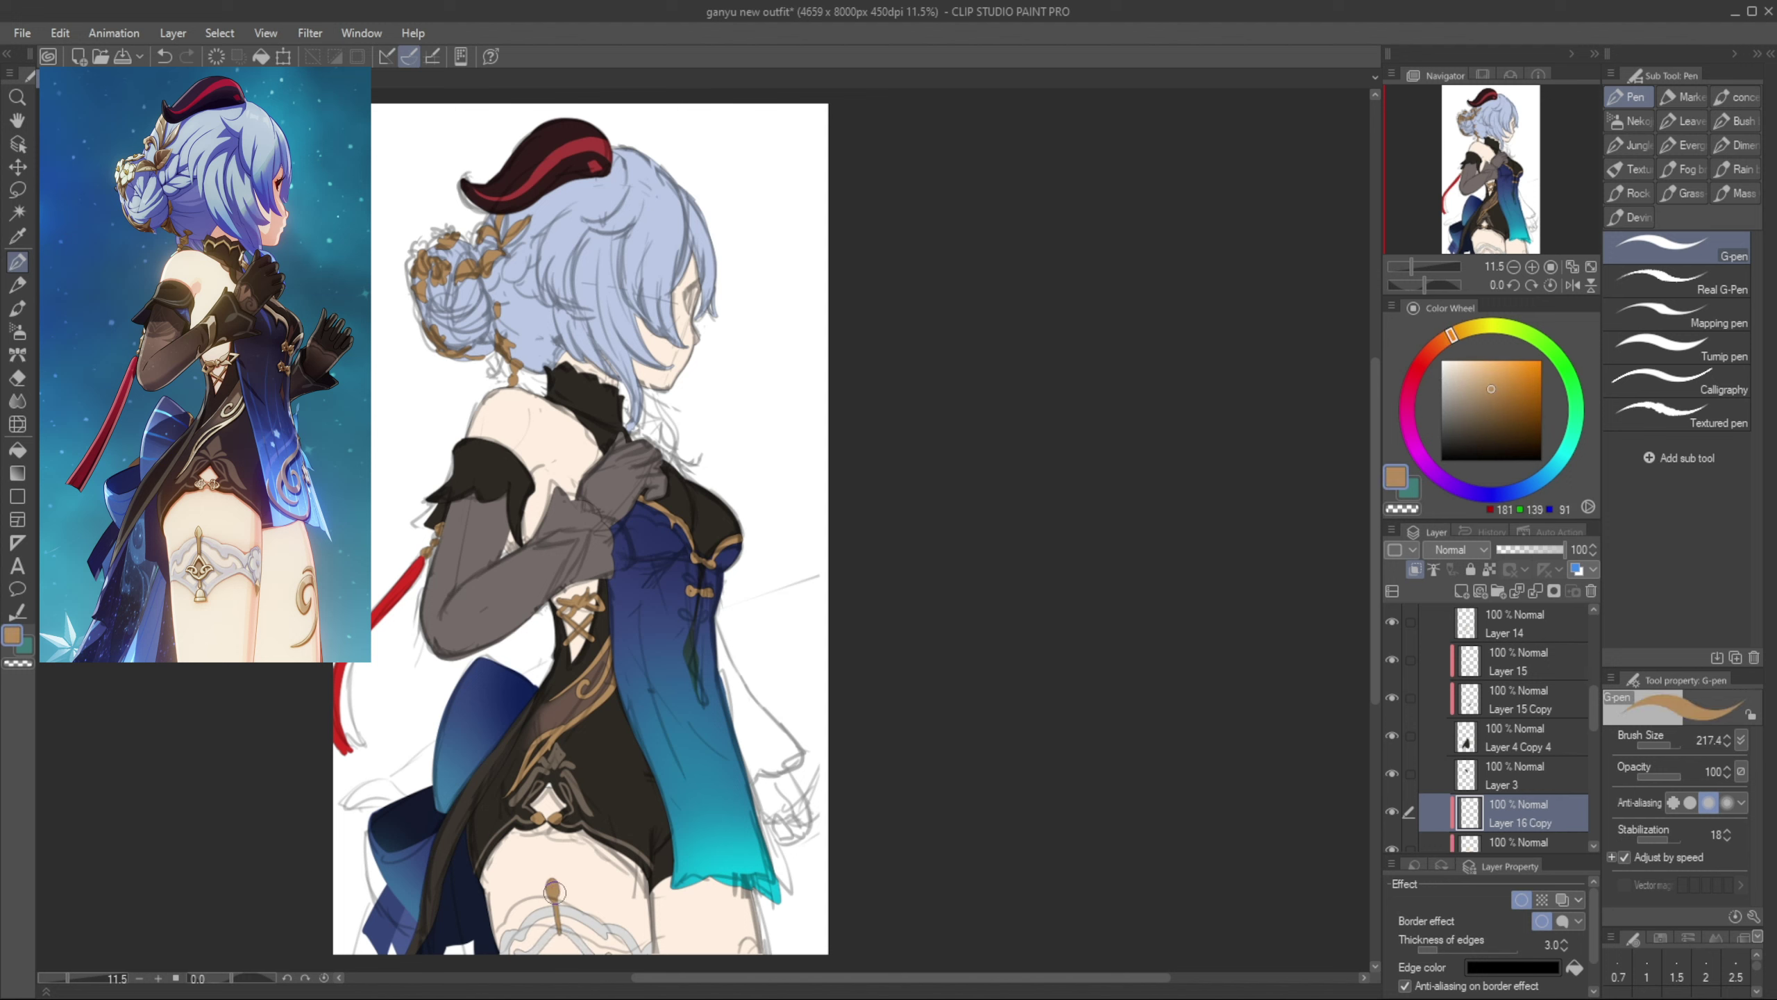
{"action": "left_click", "coordinate": [735, 916], "text": "ctrl+shift"}
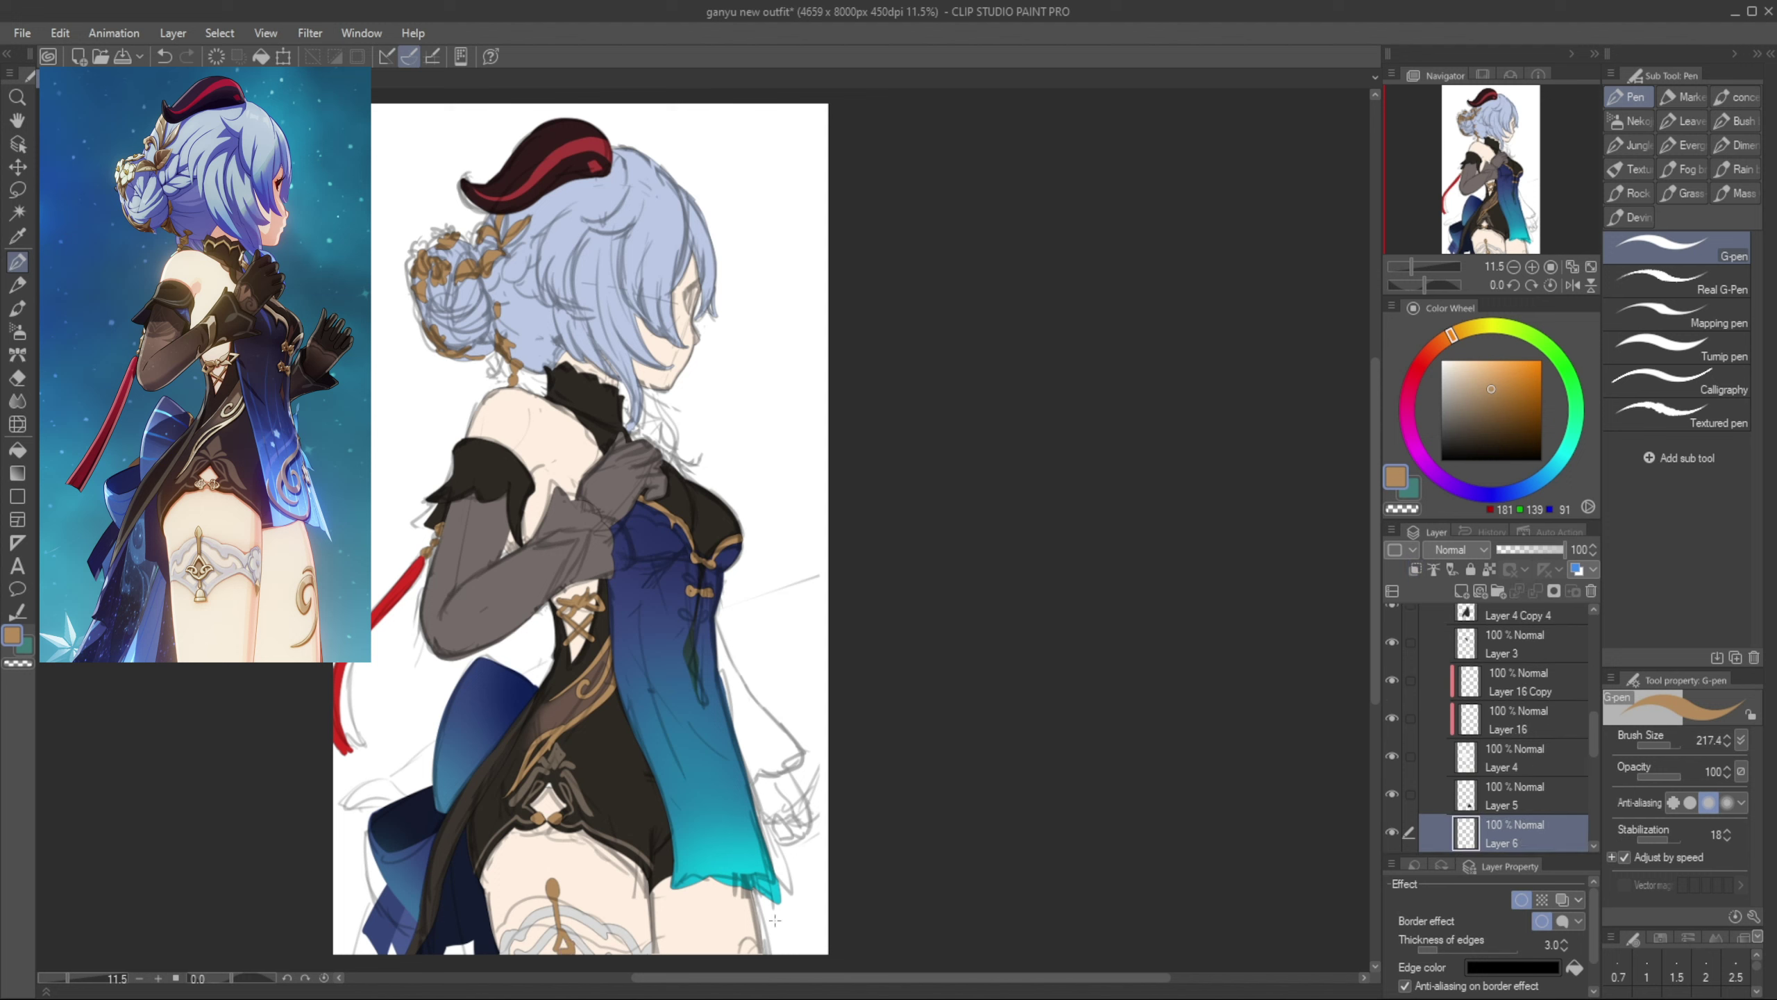
{"action": "key", "text": "ctrl+v"}
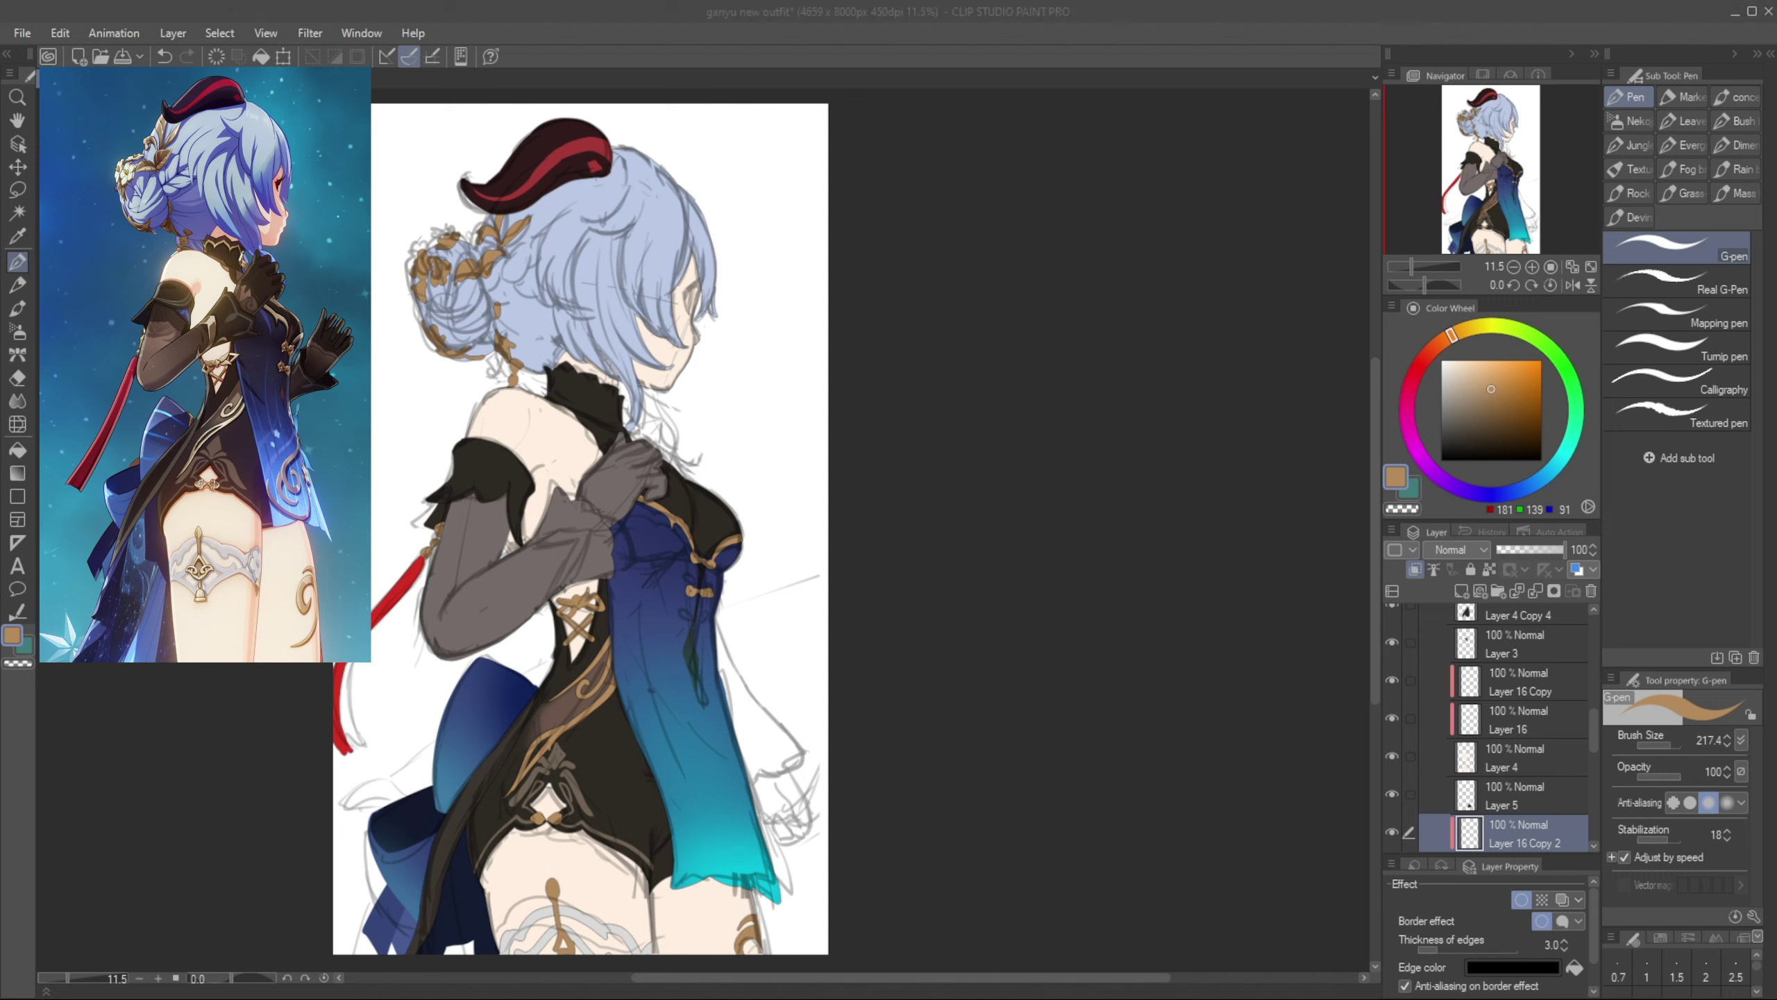
{"action": "key", "text": "e"}
{"action": "key", "text": "p"}
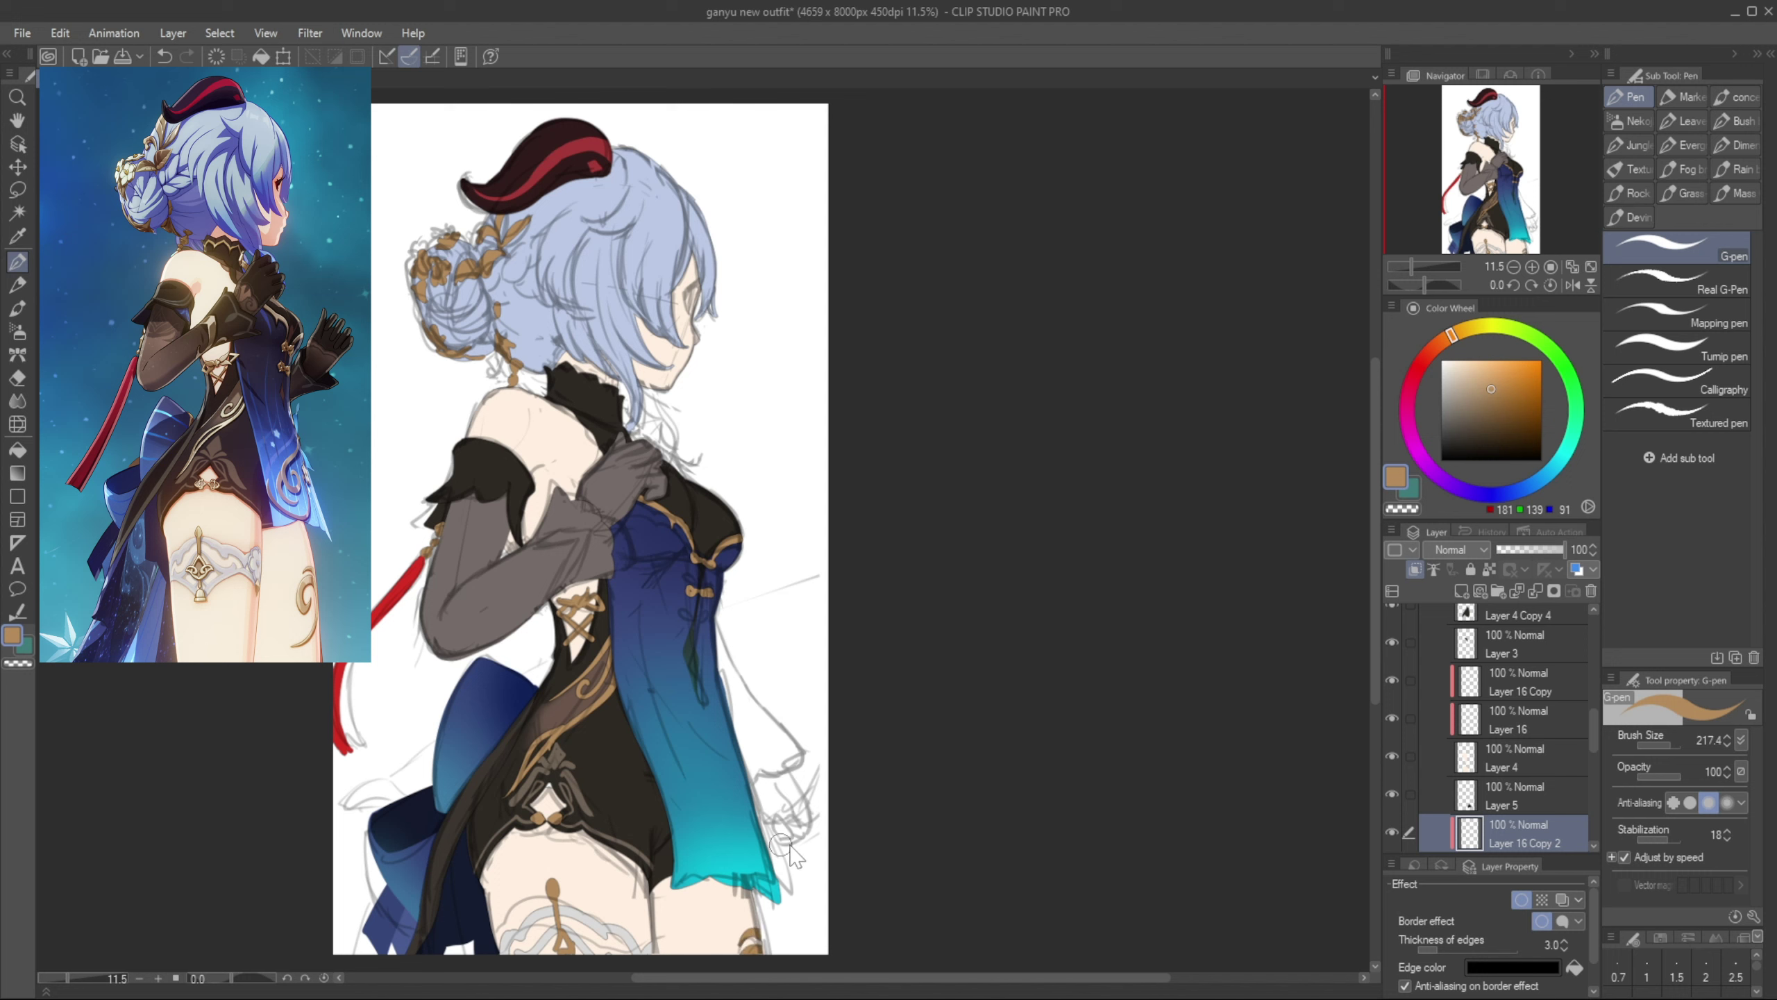
Liquify the black skirt's back edge and the inner edge of the blue front panel to match the sketch
{"action": "key", "text": "j"}
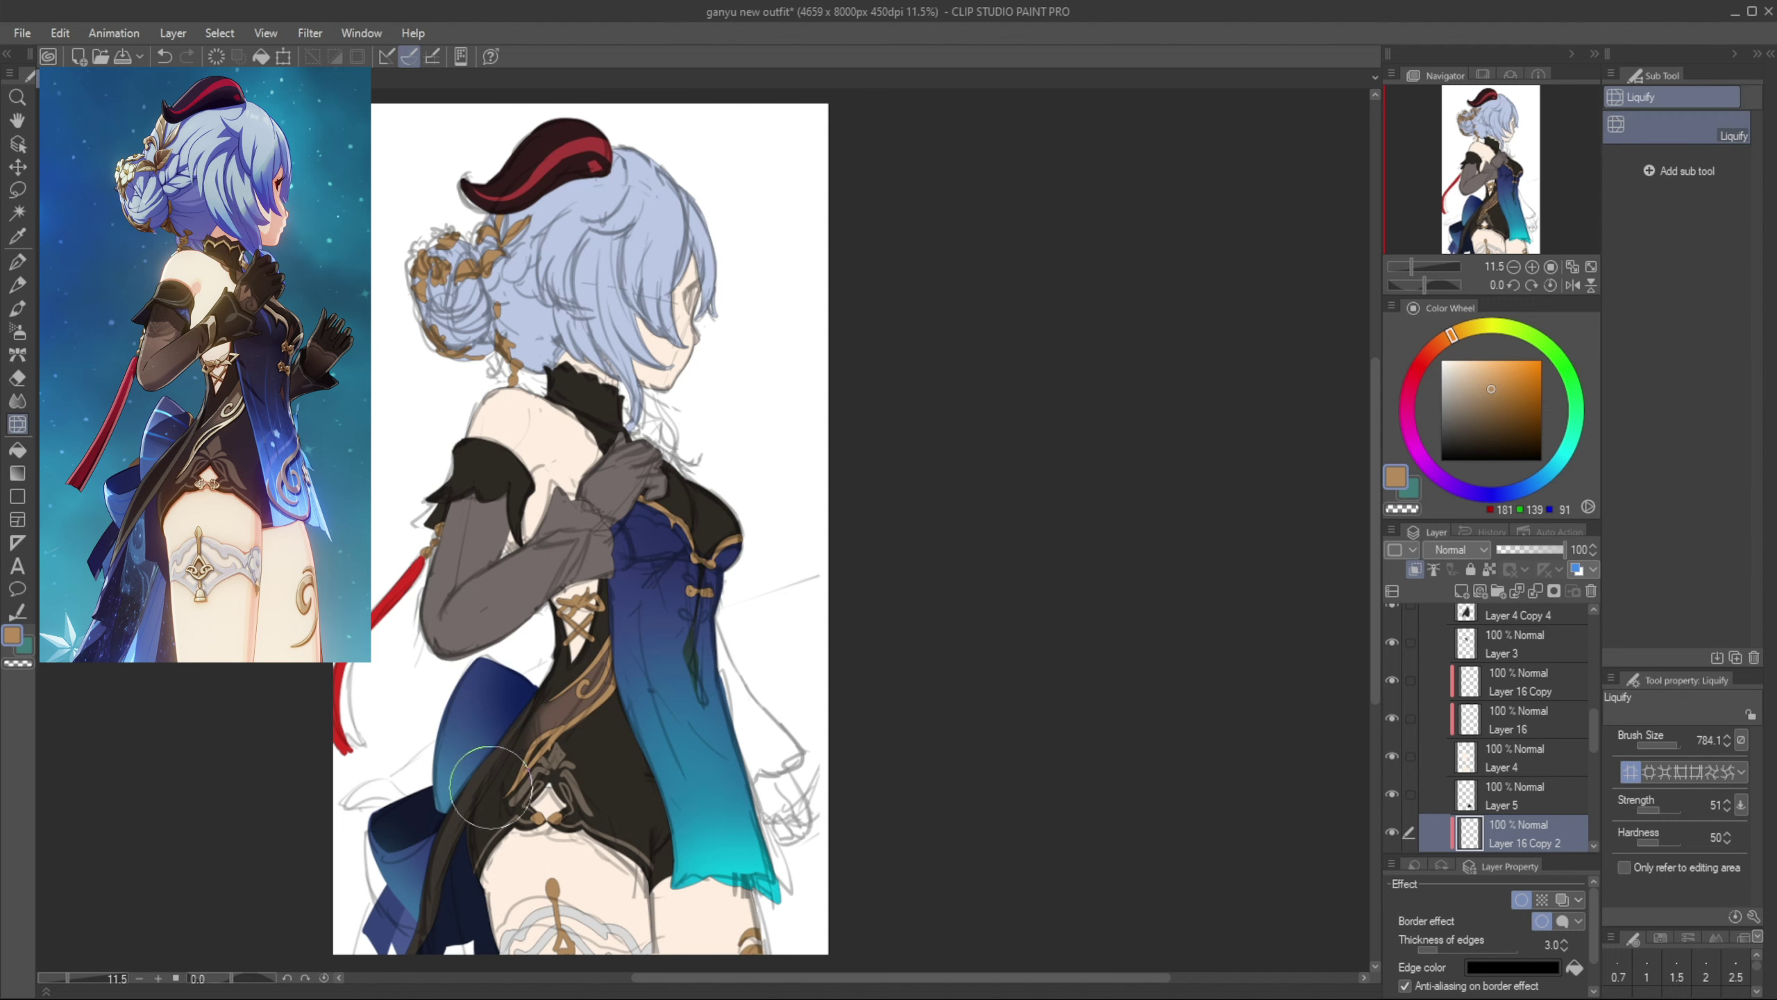
{"action": "left_click", "coordinate": [492, 777], "text": "ctrl+shift"}
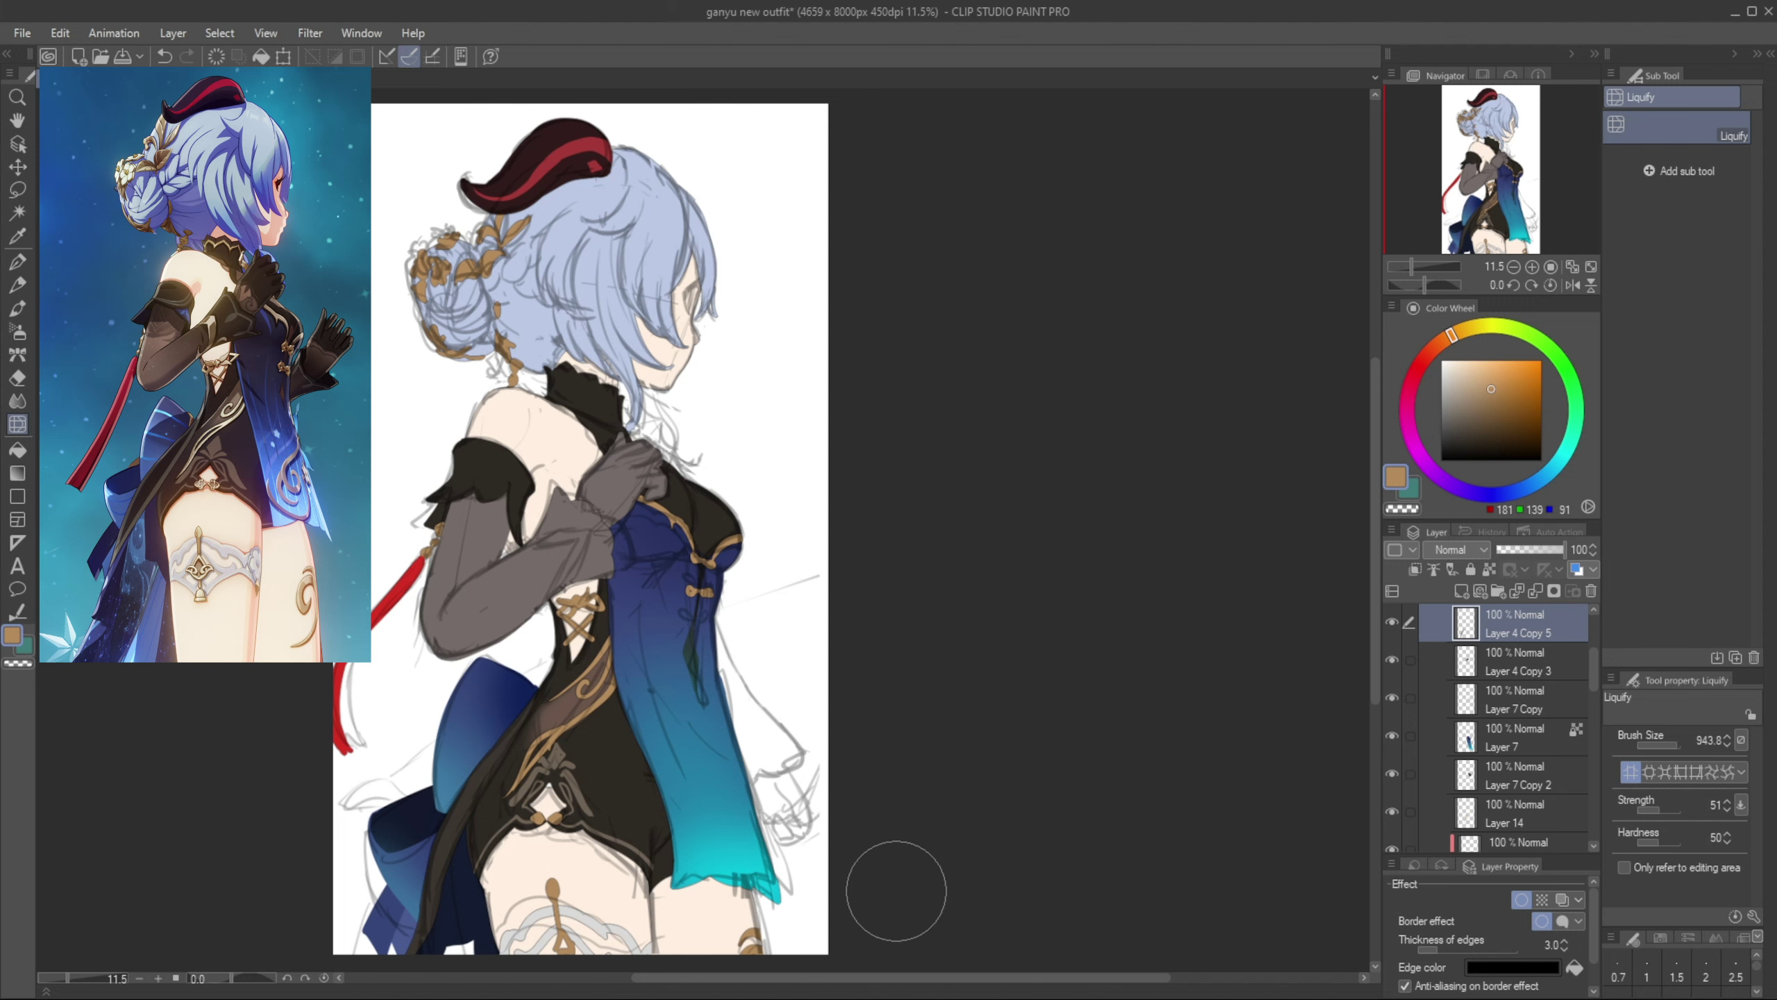
{"action": "key", "text": "p"}
{"action": "key", "text": "j"}
{"action": "left_click", "coordinate": [615, 681], "text": "ctrl+shift"}
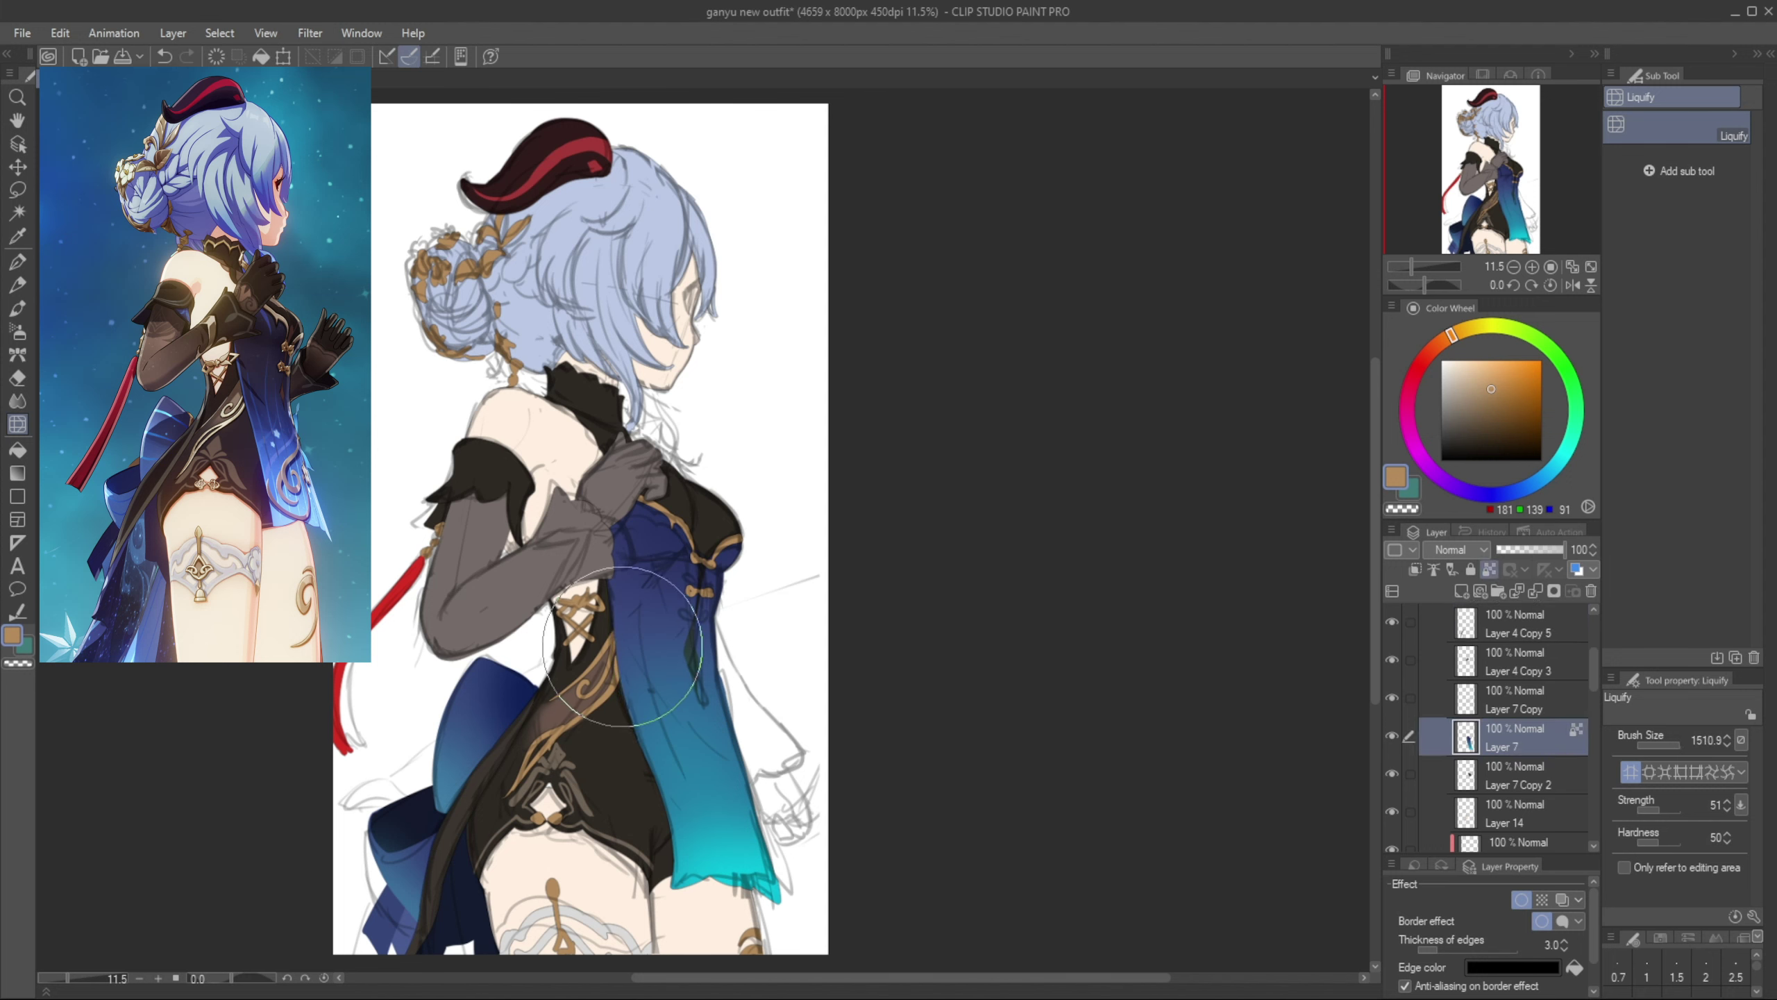
{"action": "left_click_drag", "start_coordinate": [630, 756], "coordinate": [647, 780]}
{"action": "key", "text": "bracketleft"}
{"action": "key", "text": "bracketleft"}
{"action": "left_click_drag", "start_coordinate": [599, 713], "coordinate": [611, 691]}
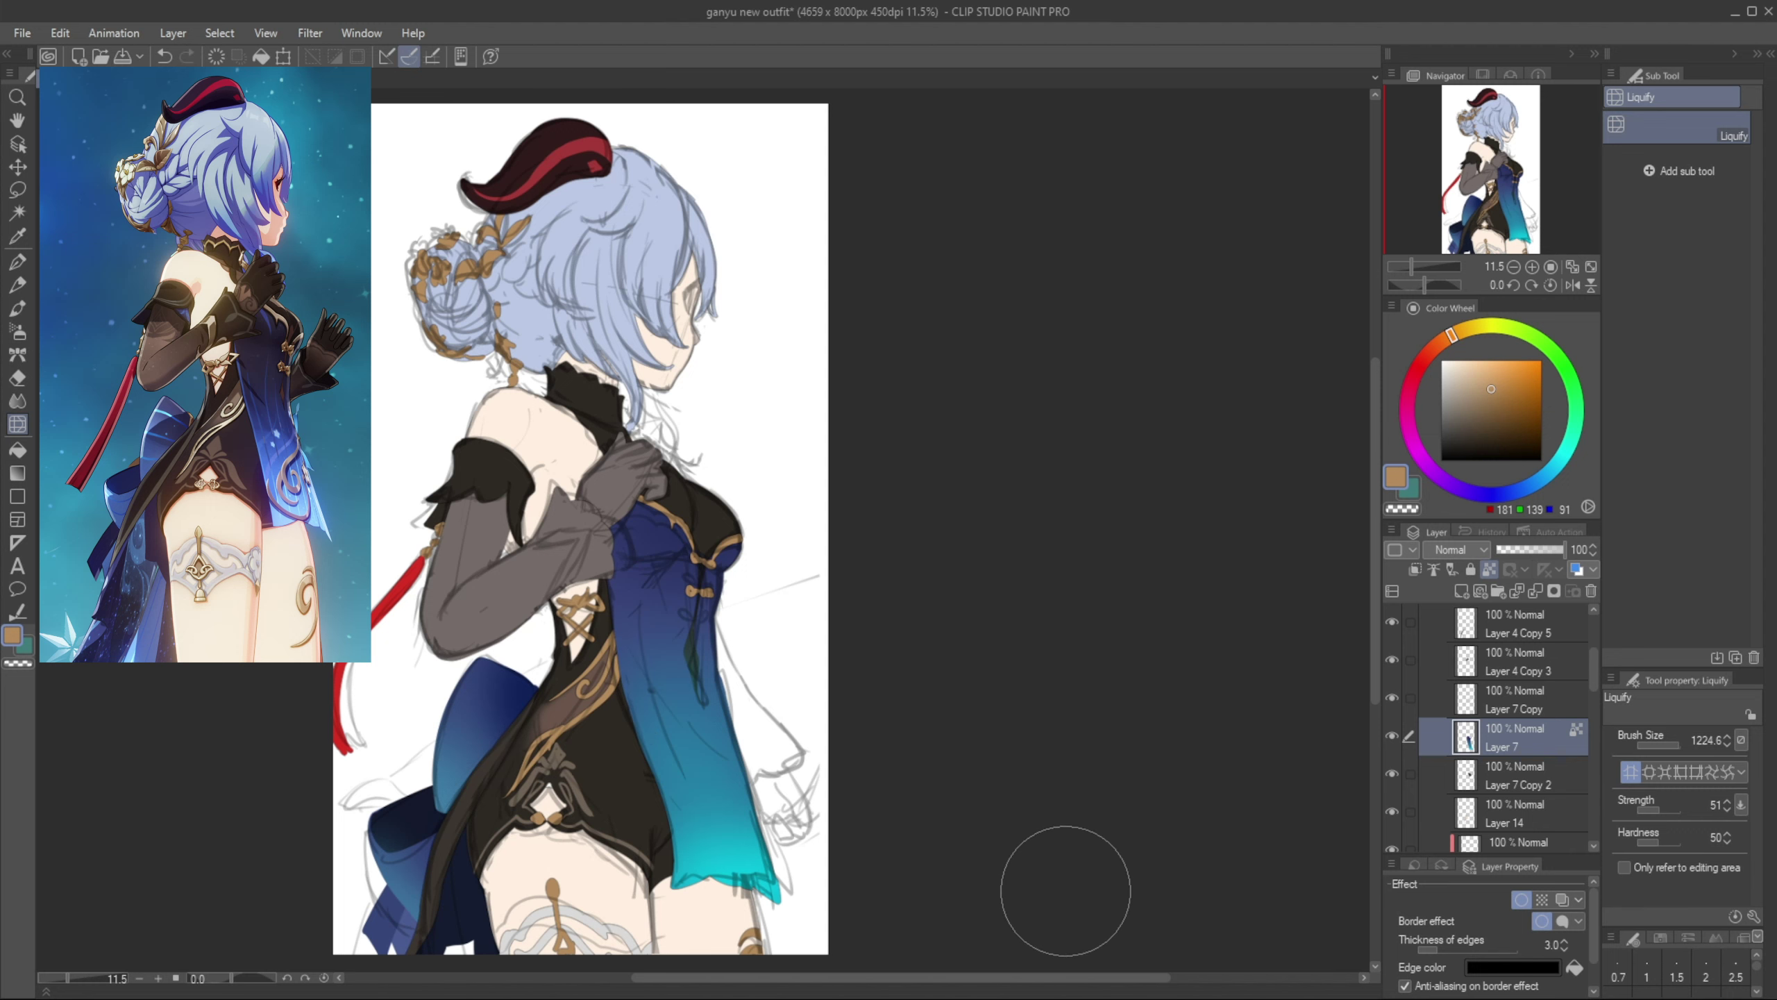
Rearrange the folders and add a new layer inside the lowest folder, beneath the other clothing parts
{"action": "key", "text": "p"}
{"action": "left_click", "coordinate": [496, 740], "text": "ctrl+shift"}
{"action": "left_click", "coordinate": [1441, 762]}
{"action": "left_click_drag", "start_coordinate": [1457, 761], "coordinate": [1472, 799]}
{"action": "mouse_move", "coordinate": [1475, 789]}
{"action": "left_mouse_down"}
{"action": "mouse_move", "coordinate": [1474, 751]}
{"action": "mouse_move", "coordinate": [1477, 803]}
{"action": "left_mouse_up"}
{"action": "left_click", "coordinate": [1439, 790]}
{"action": "left_click", "coordinate": [1462, 591]}
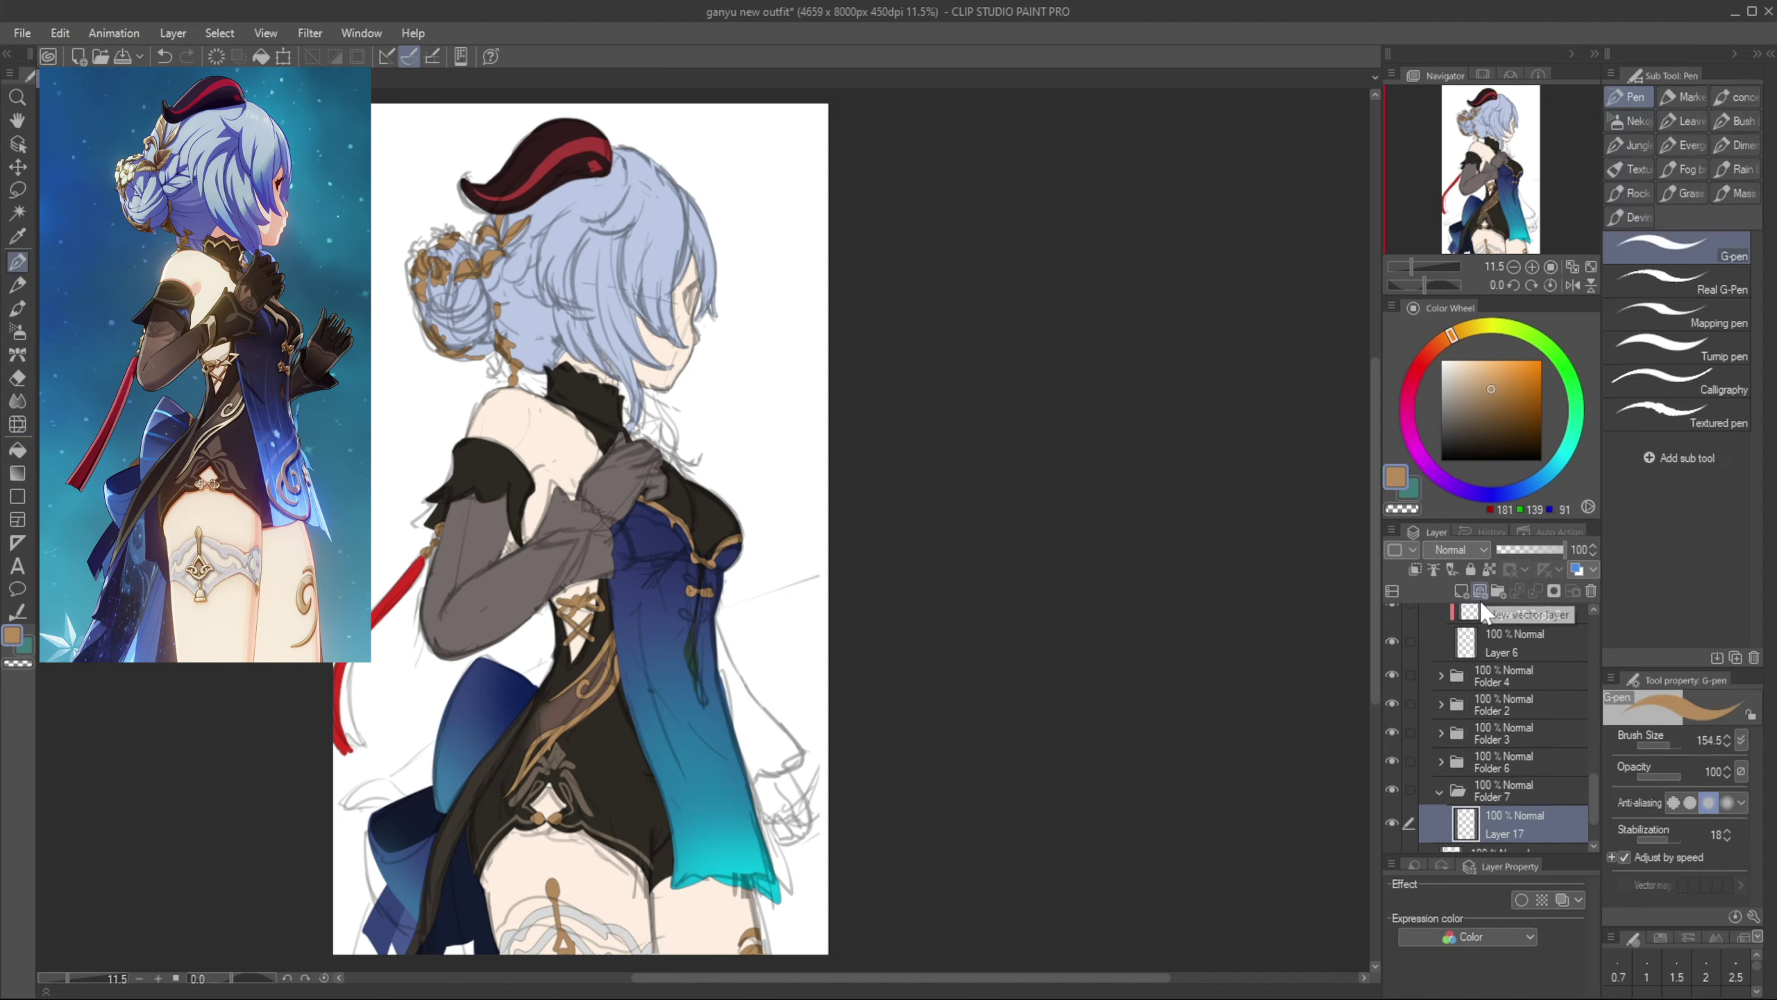
Outline the far arm's flared sleeve in dark brown (46, 41, 36) and fill it with the same colour
{"action": "left_click", "coordinate": [638, 787], "text": "alt"}
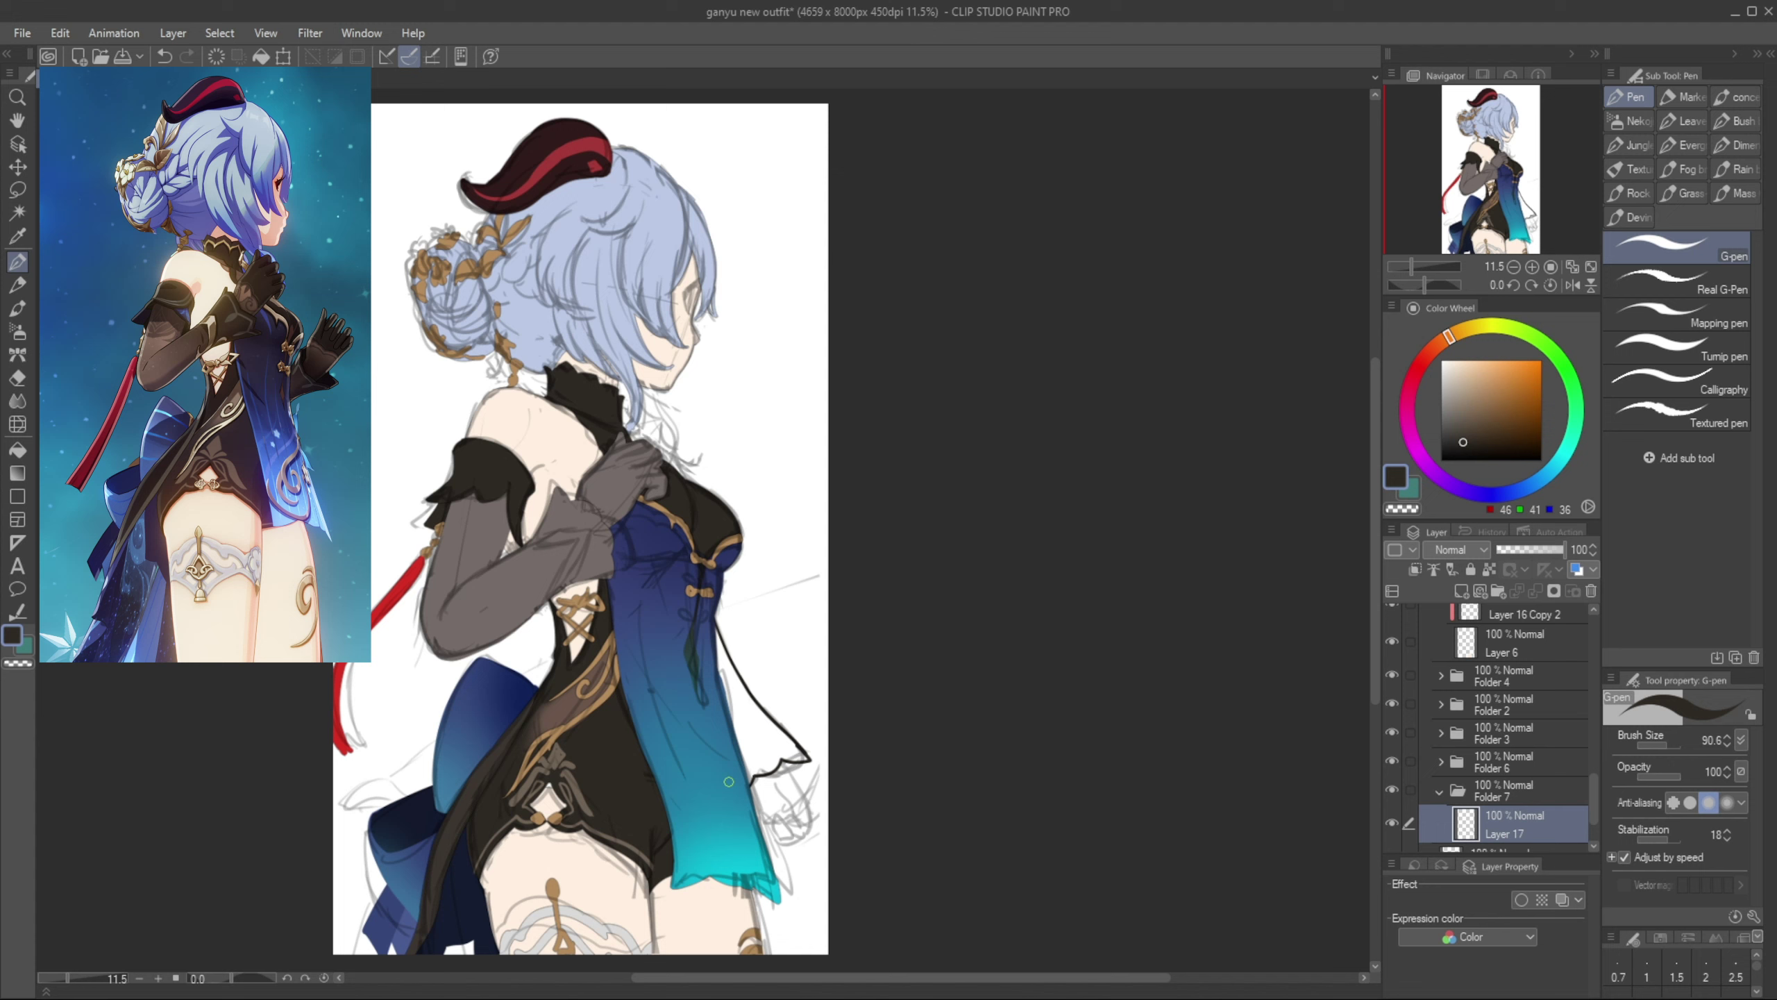
{"action": "left_click_drag", "start_coordinate": [729, 781], "coordinate": [714, 625]}
{"action": "key", "text": "g"}
{"action": "key", "text": "g"}
{"action": "left_click", "coordinate": [736, 686]}
Lock the far sleeve layer's transparent pixels and airbrush a soft grey (117, 107, 104) gradient over its upper part
{"action": "left_click", "coordinate": [1489, 570]}
{"action": "key", "text": "b"}
{"action": "key", "text": "b"}
{"action": "left_click", "coordinate": [492, 606], "text": "alt"}
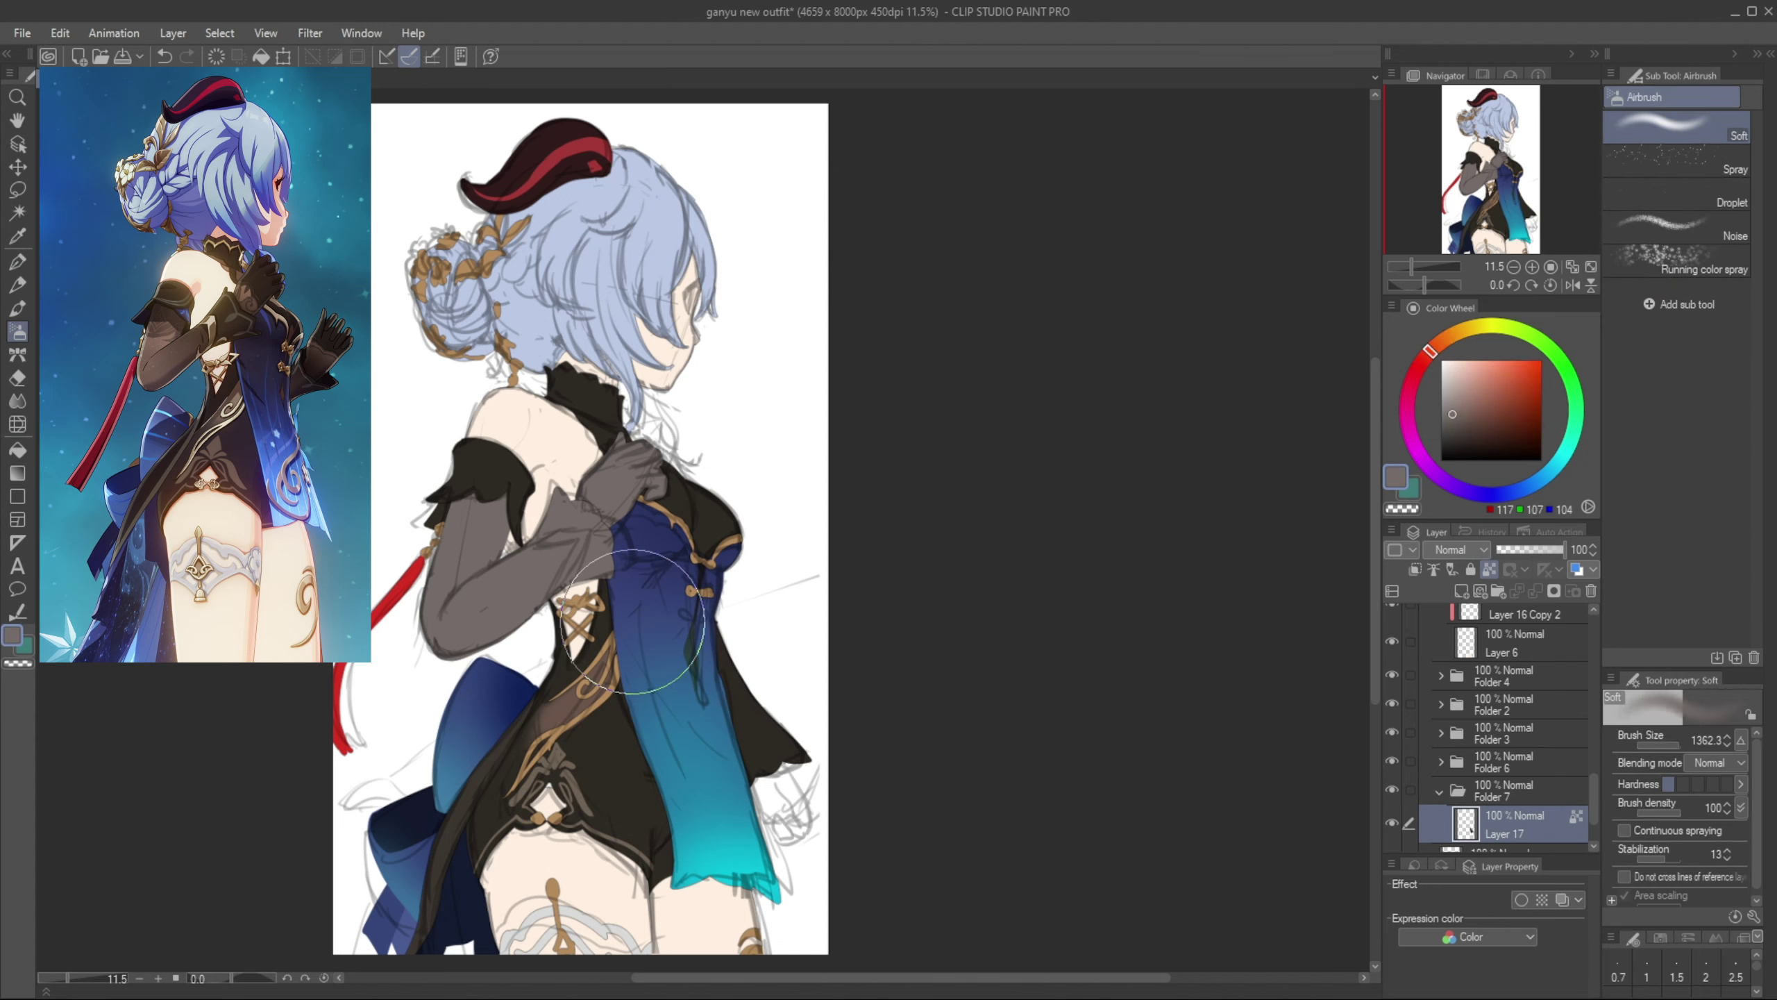
{"action": "key", "text": "]"}
{"action": "mouse_move", "coordinate": [695, 684]}
{"action": "left_mouse_down"}
{"action": "mouse_move", "coordinate": [694, 618]}
{"action": "mouse_move", "coordinate": [760, 688]}
{"action": "mouse_move", "coordinate": [753, 617]}
{"action": "left_mouse_up"}
Lock the near sleeve layer's transparent pixels and airbrush dark brown shading across the bent arm
{"action": "left_click", "coordinate": [518, 595], "text": "ctrl+shift"}
{"action": "left_click", "coordinate": [1489, 570]}
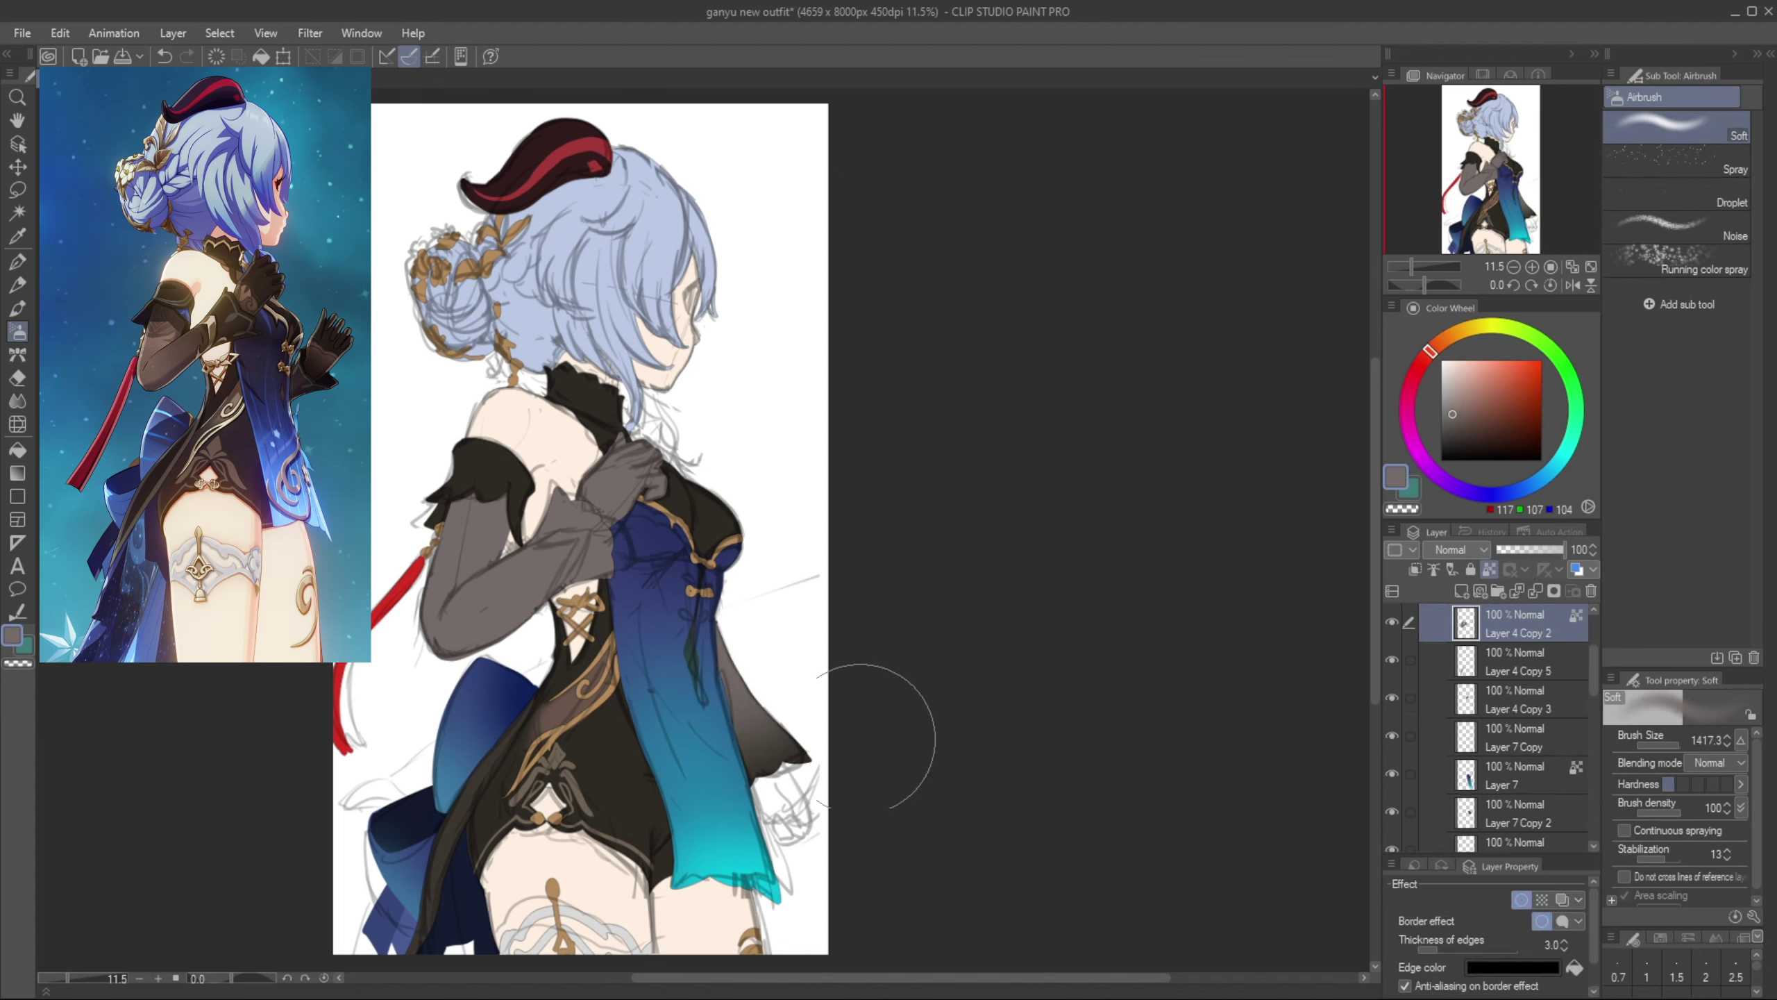
{"action": "left_click", "coordinate": [766, 763], "text": "alt"}
{"action": "mouse_move", "coordinate": [611, 520]}
{"action": "left_mouse_down"}
{"action": "mouse_move", "coordinate": [581, 550]}
{"action": "mouse_move", "coordinate": [514, 535]}
{"action": "left_mouse_up"}
Add a layer below the far sleeve, then outline and fill the far gloved hand in dark grey-brown (79, 72, 68)
{"action": "left_click", "coordinate": [773, 755], "text": "ctrl+shift"}
{"action": "key", "text": "p"}
{"action": "left_click", "coordinate": [771, 756], "text": "alt"}
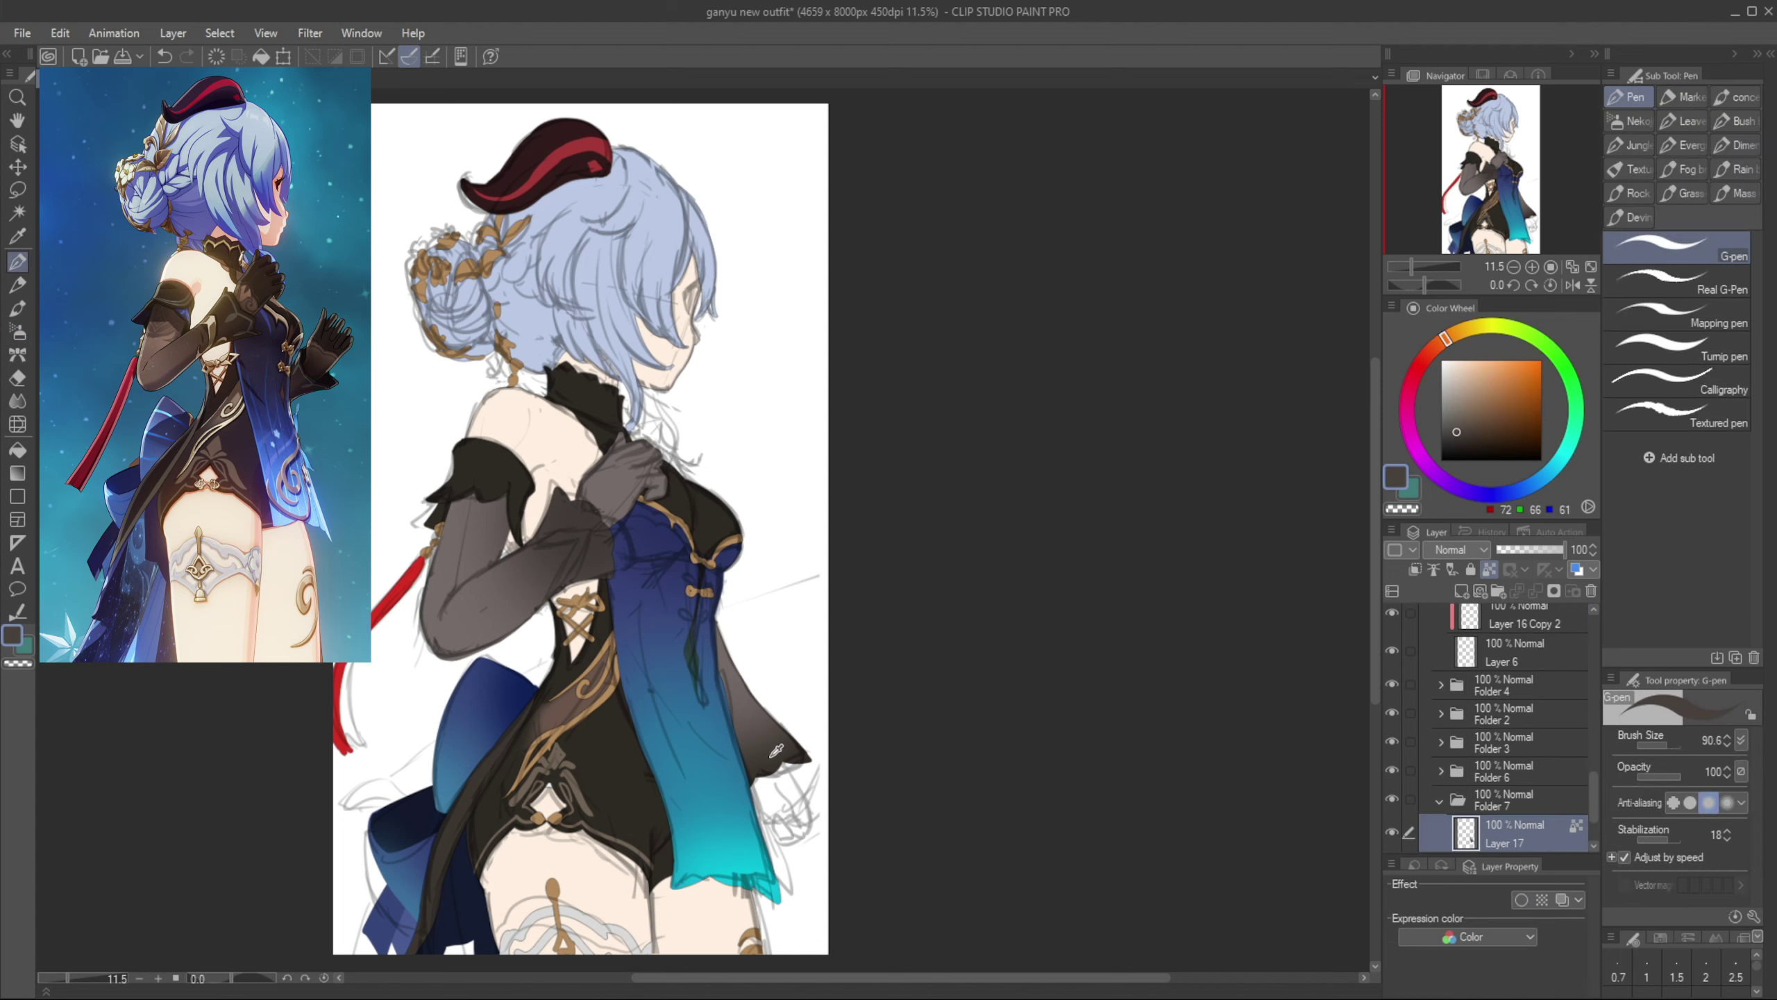
{"action": "left_click", "coordinate": [768, 752], "text": "alt"}
{"action": "left_click", "coordinate": [1464, 590]}
{"action": "left_click_drag", "start_coordinate": [1594, 785], "coordinate": [1594, 810]}
{"action": "left_click_drag", "start_coordinate": [1561, 729], "coordinate": [1566, 763]}
{"action": "left_click", "coordinate": [782, 777], "text": "alt"}
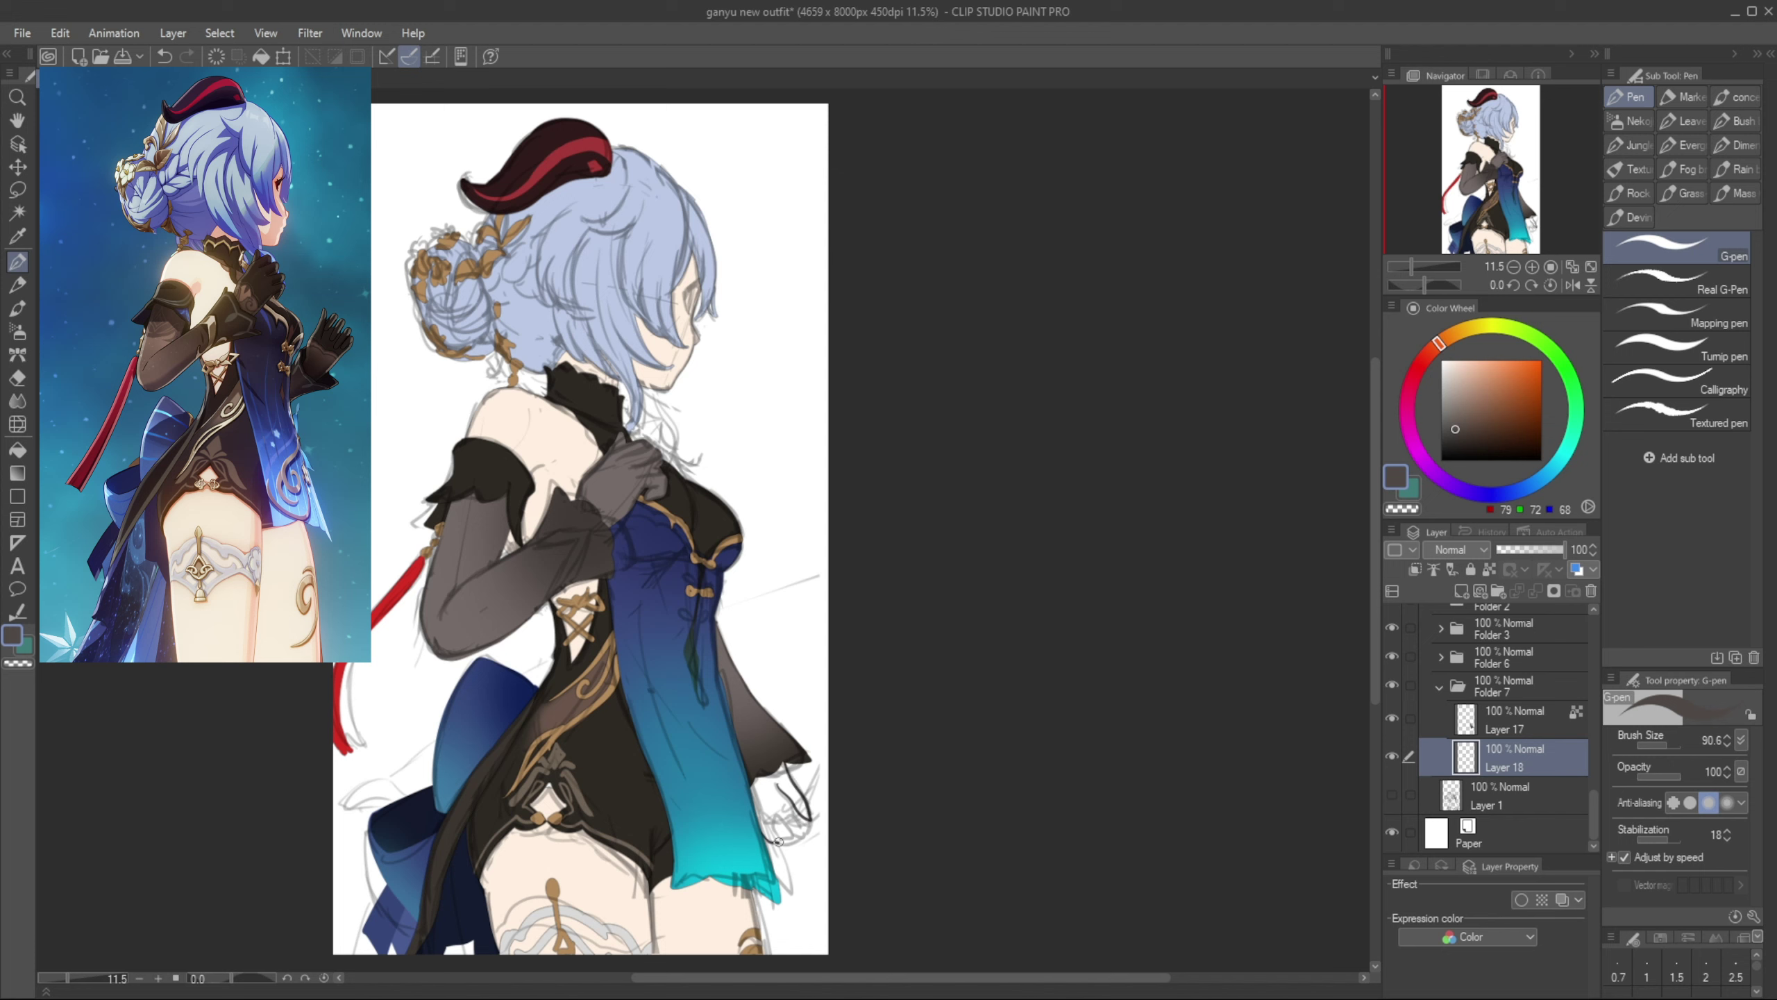
{"action": "key", "text": "g"}
{"action": "left_click", "coordinate": [786, 773]}
{"action": "key", "text": "p"}
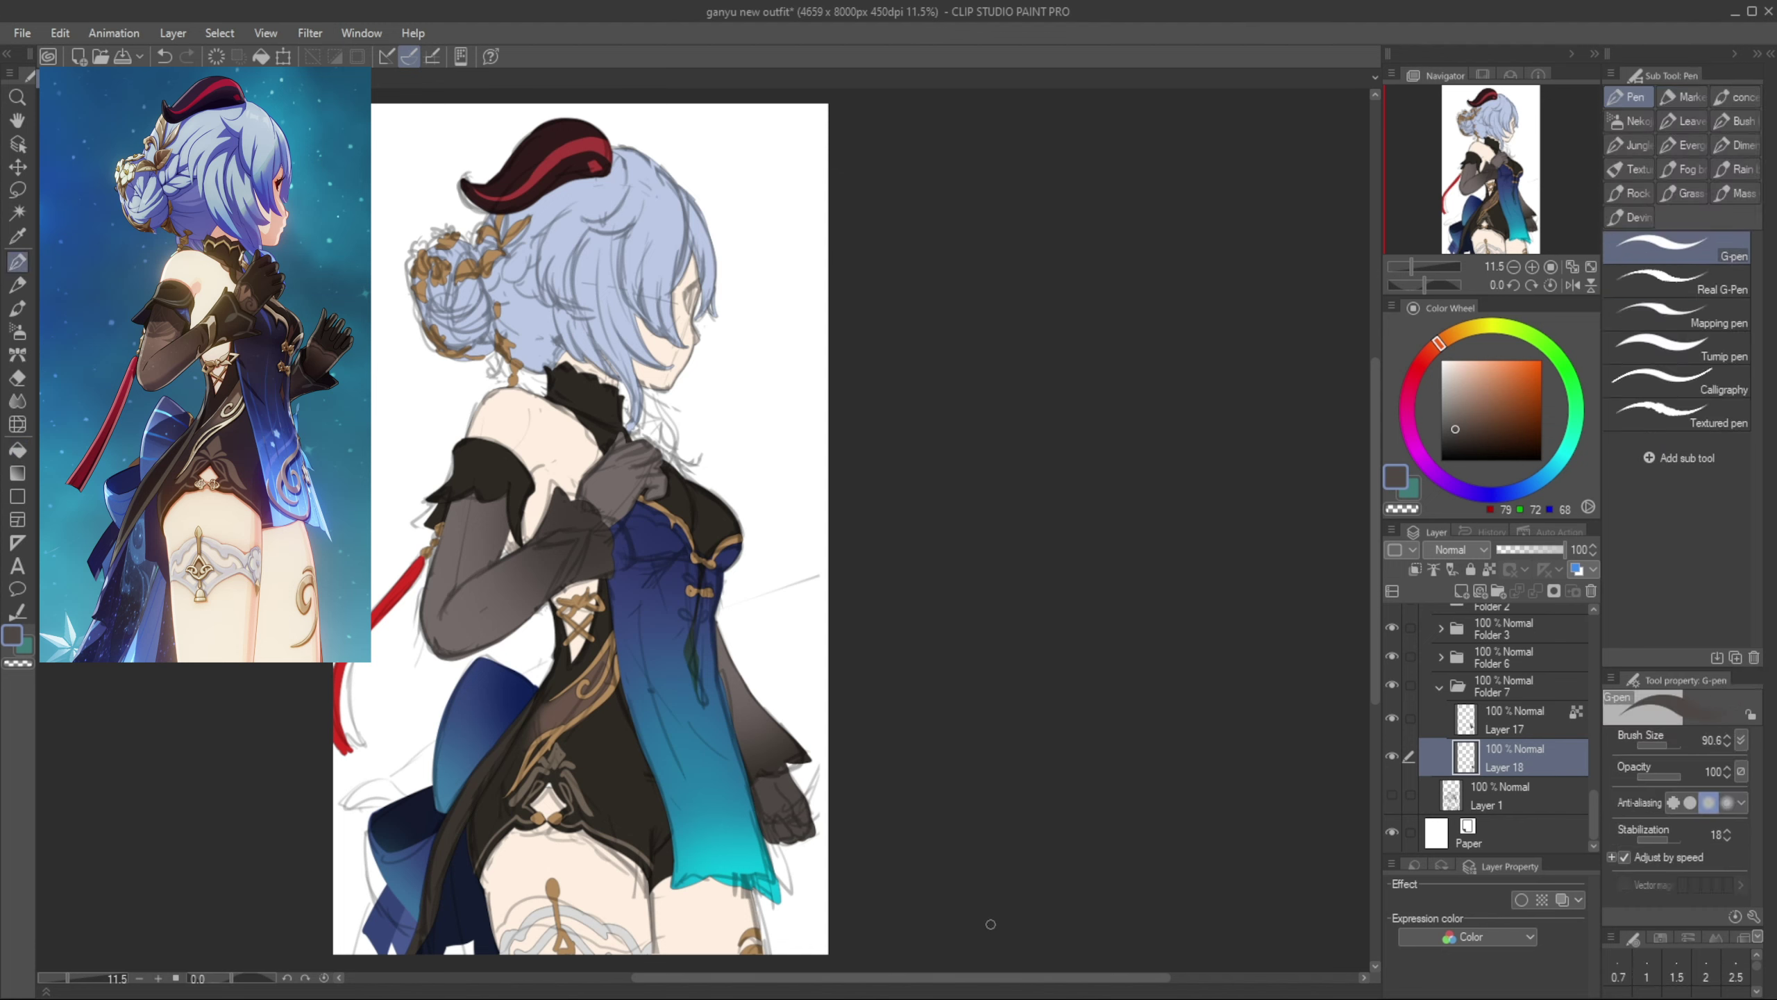
Paint the loose hair strands beside the neck in light blue (186, 200, 228) on a layer above the far sleeve and enable its border effect
{"action": "left_click", "coordinate": [1477, 719]}
{"action": "left_click", "coordinate": [1462, 592]}
{"action": "left_click", "coordinate": [632, 391], "text": "alt"}
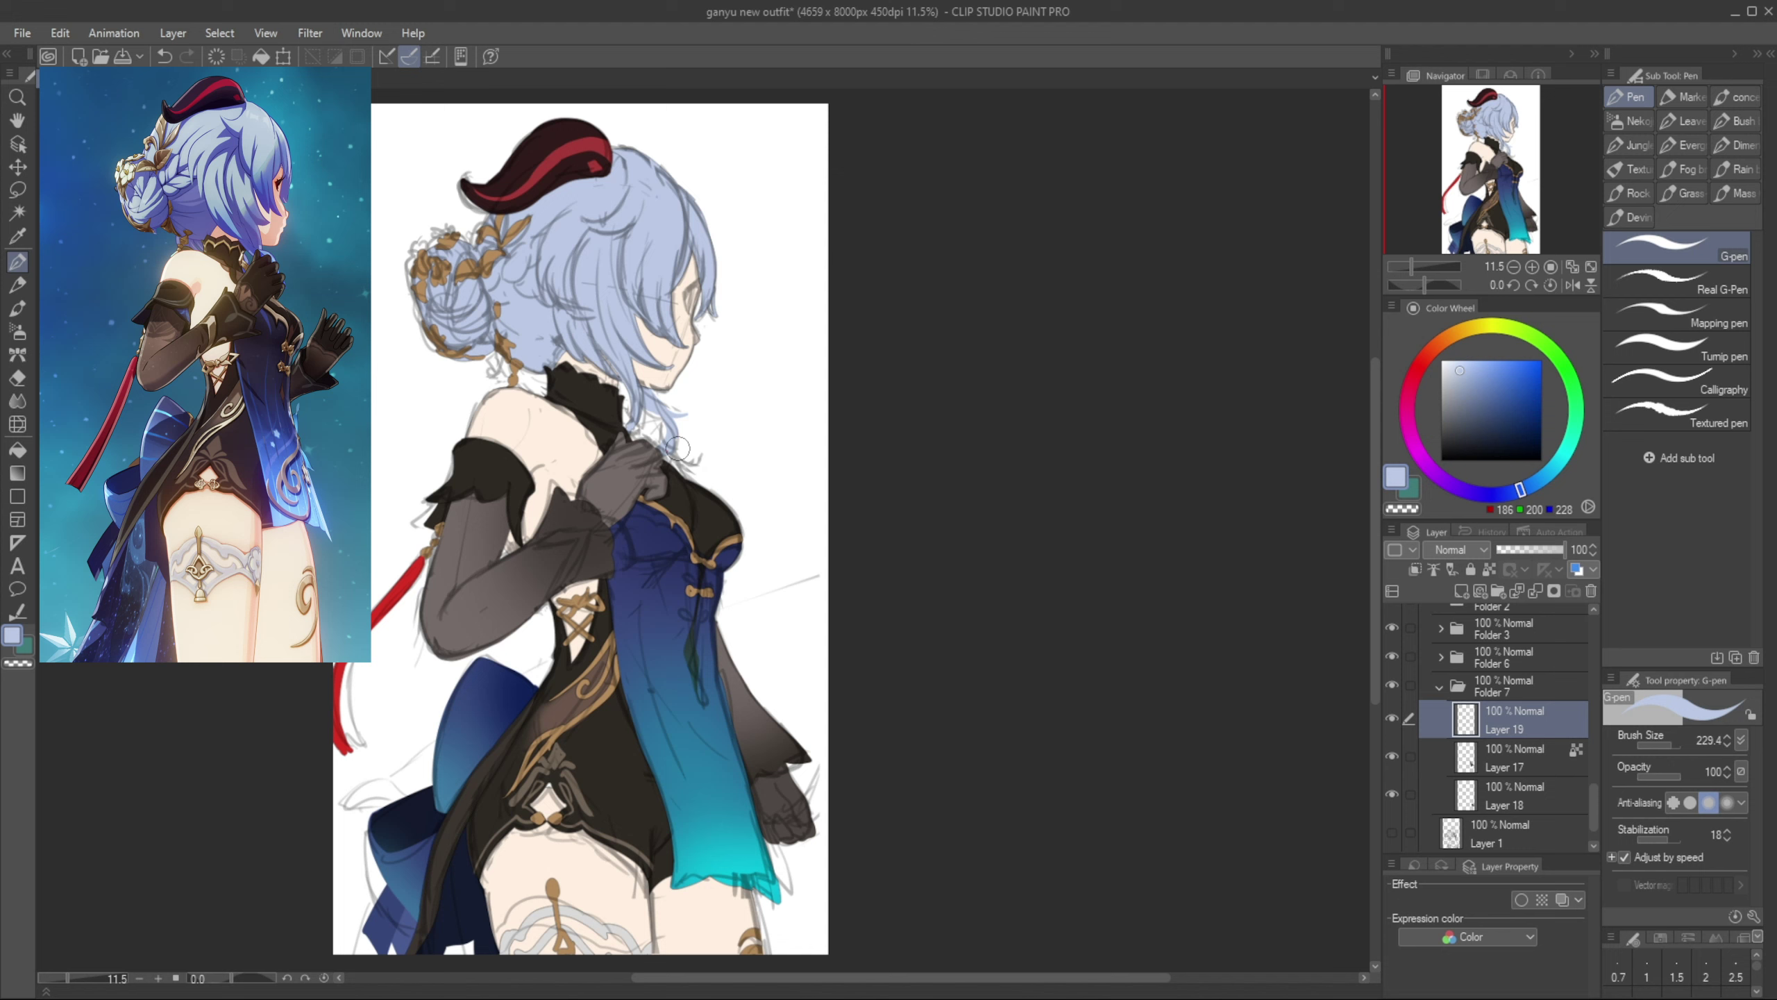
{"action": "left_click", "coordinate": [1521, 899]}
{"action": "left_click", "coordinate": [1513, 967]}
{"action": "left_click", "coordinate": [1181, 522]}
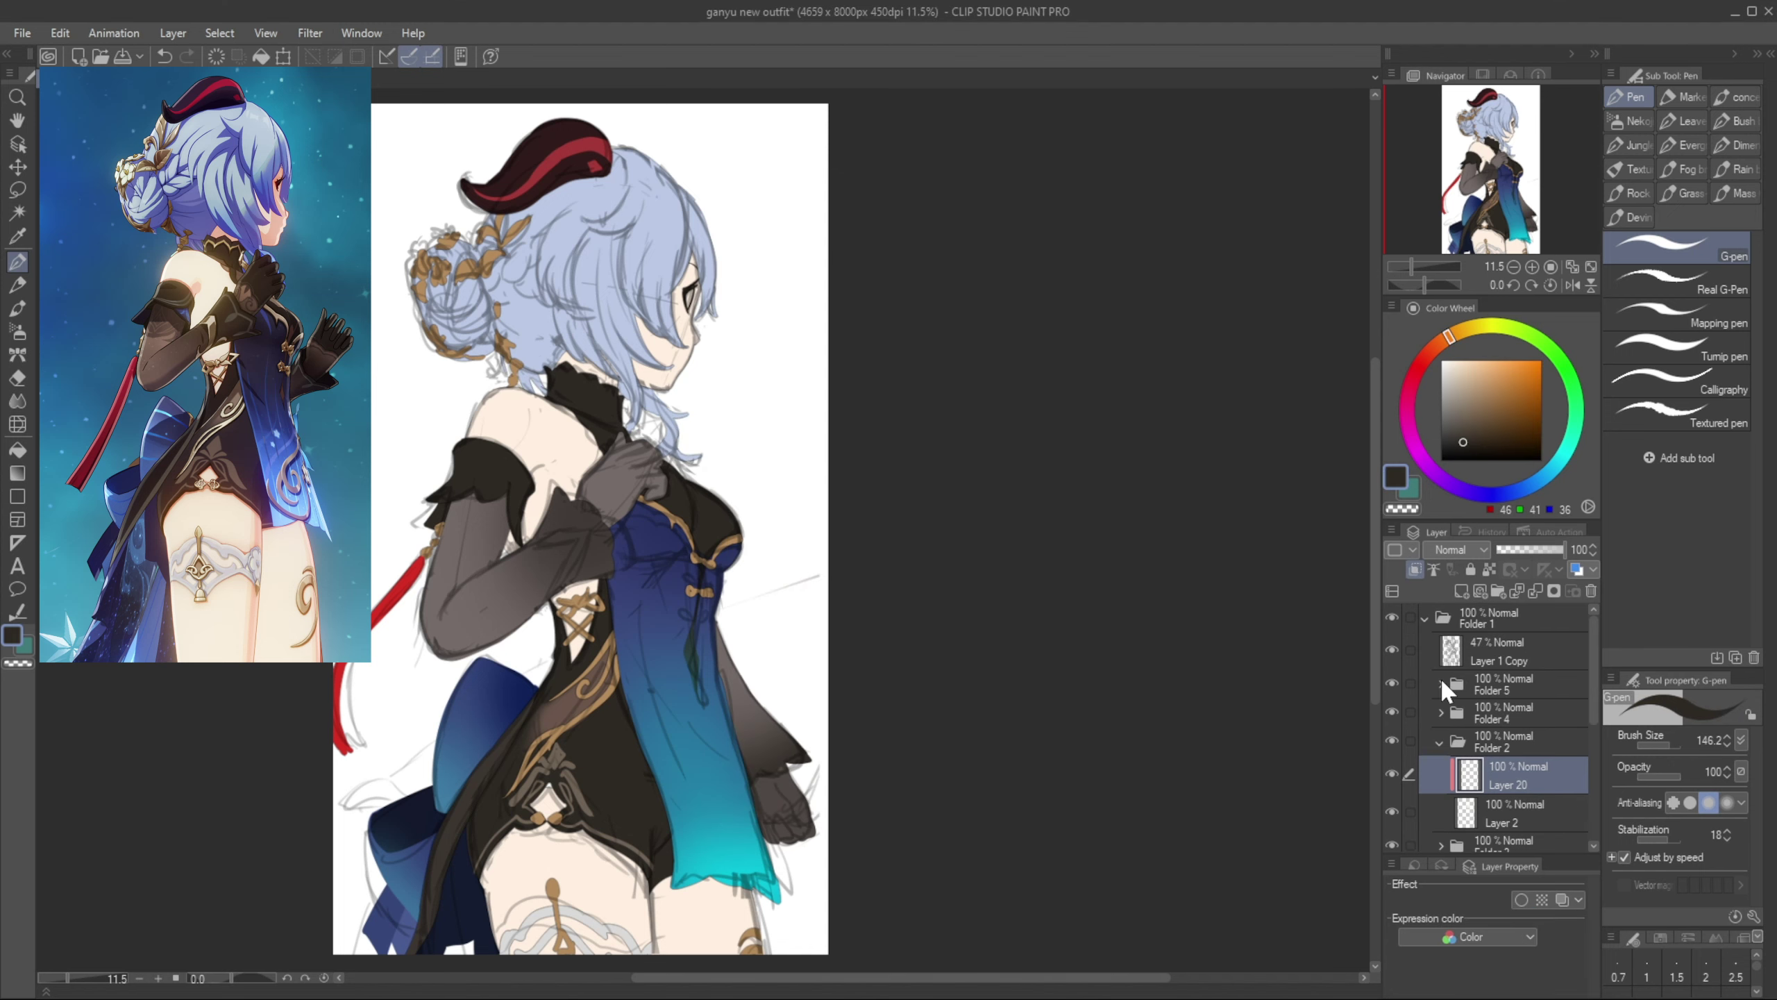
Set the layer clipped to the figure's folder to Hard light and brush dark reddish brown (89, 72, 71) over the figure
{"action": "left_click", "coordinate": [1459, 549]}
{"action": "left_click", "coordinate": [1447, 301]}
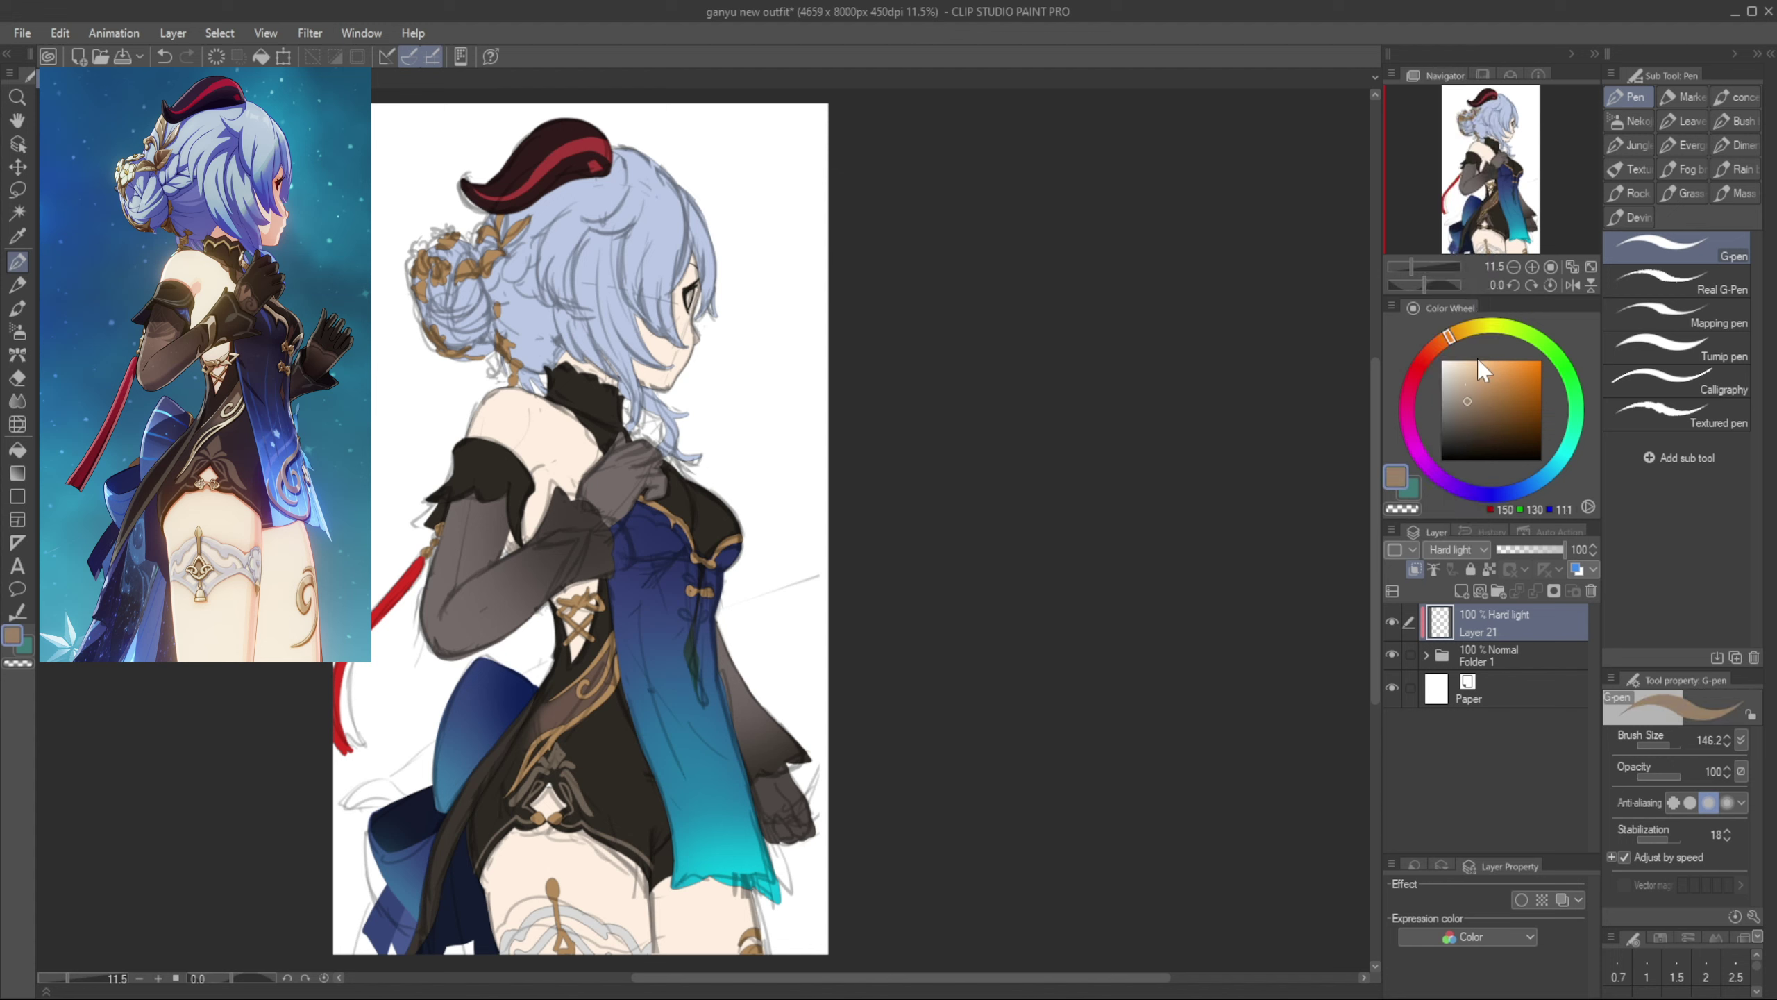
{"action": "key", "text": "b"}
{"action": "mouse_move", "coordinate": [556, 658]}
{"action": "left_mouse_down"}
{"action": "mouse_move", "coordinate": [504, 784]}
{"action": "mouse_move", "coordinate": [536, 893]}
{"action": "left_mouse_up"}
{"action": "left_click", "coordinate": [1478, 403]}
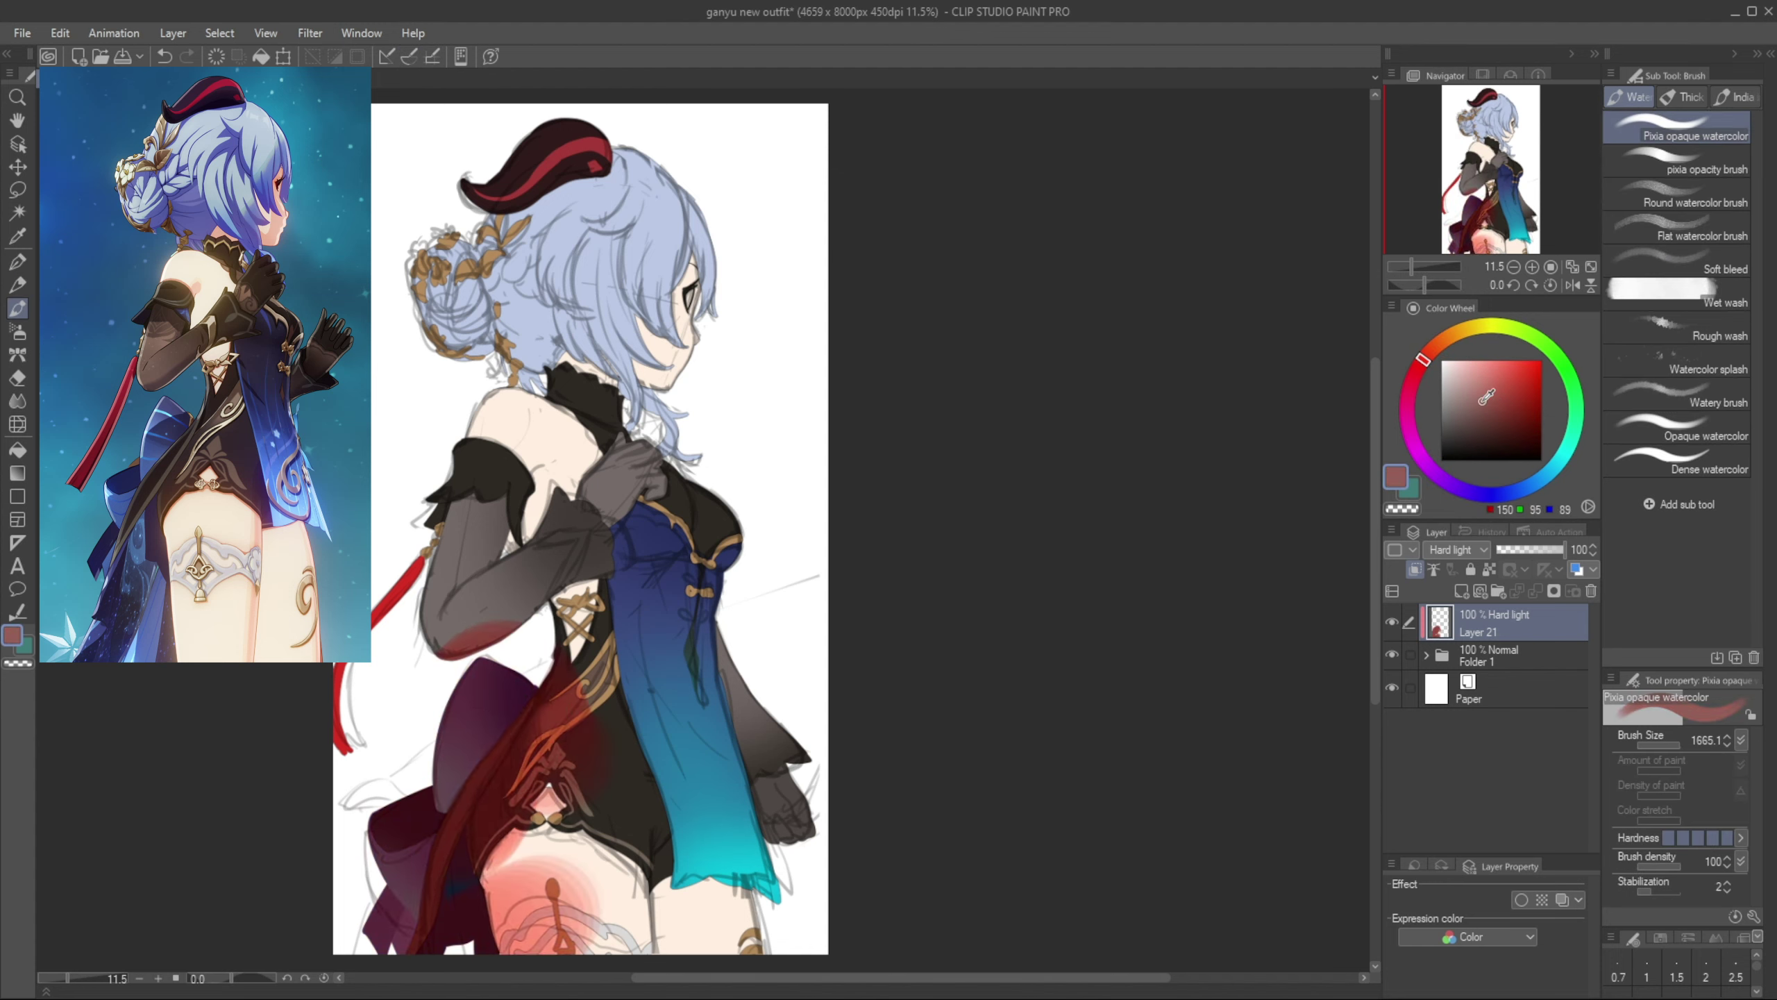
{"action": "left_click", "coordinate": [1462, 425]}
{"action": "mouse_move", "coordinate": [867, 778]}
{"action": "left_mouse_down"}
{"action": "mouse_move", "coordinate": [656, 967]}
{"action": "mouse_move", "coordinate": [536, 856]}
{"action": "mouse_move", "coordinate": [378, 775]}
{"action": "mouse_move", "coordinate": [598, 591]}
{"action": "mouse_move", "coordinate": [642, 470]}
{"action": "mouse_move", "coordinate": [439, 345]}
{"action": "mouse_move", "coordinate": [658, 265]}
{"action": "mouse_move", "coordinate": [645, 409]}
{"action": "left_mouse_up"}
Add a layer mask to the Hard light shading layer and erase the shadow from the hair bun and the main hair mass
{"action": "left_click", "coordinate": [1554, 590]}
{"action": "key", "text": "e"}
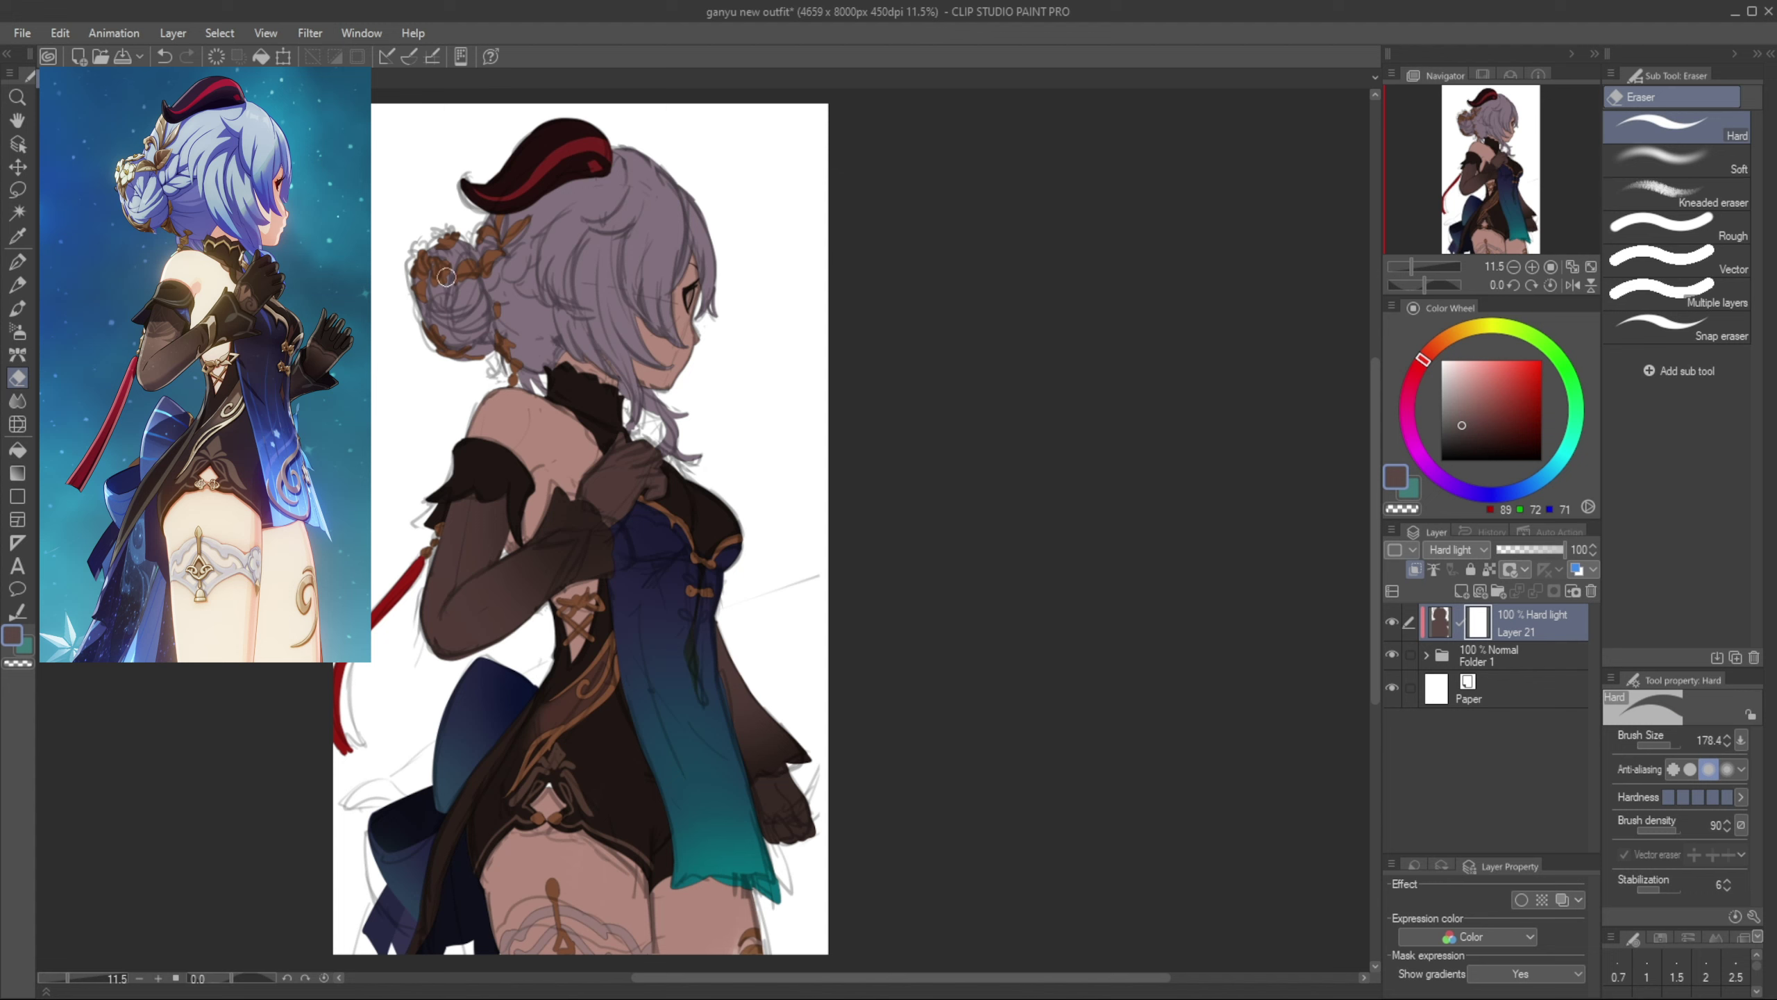
{"action": "key", "text": "bracketright"}
{"action": "mouse_move", "coordinate": [436, 252]}
{"action": "left_mouse_down"}
{"action": "mouse_move", "coordinate": [463, 291]}
{"action": "mouse_move", "coordinate": [445, 291]}
{"action": "mouse_move", "coordinate": [465, 272]}
{"action": "mouse_move", "coordinate": [442, 248]}
{"action": "mouse_move", "coordinate": [518, 287]}
{"action": "mouse_move", "coordinate": [540, 245]}
{"action": "mouse_move", "coordinate": [497, 236]}
{"action": "mouse_move", "coordinate": [497, 261]}
{"action": "mouse_move", "coordinate": [550, 172]}
{"action": "mouse_move", "coordinate": [496, 185]}
{"action": "mouse_move", "coordinate": [525, 142]}
{"action": "mouse_move", "coordinate": [584, 157]}
{"action": "left_mouse_up"}
{"action": "key", "text": "ctrl+z"}
{"action": "key", "text": "bracketright"}
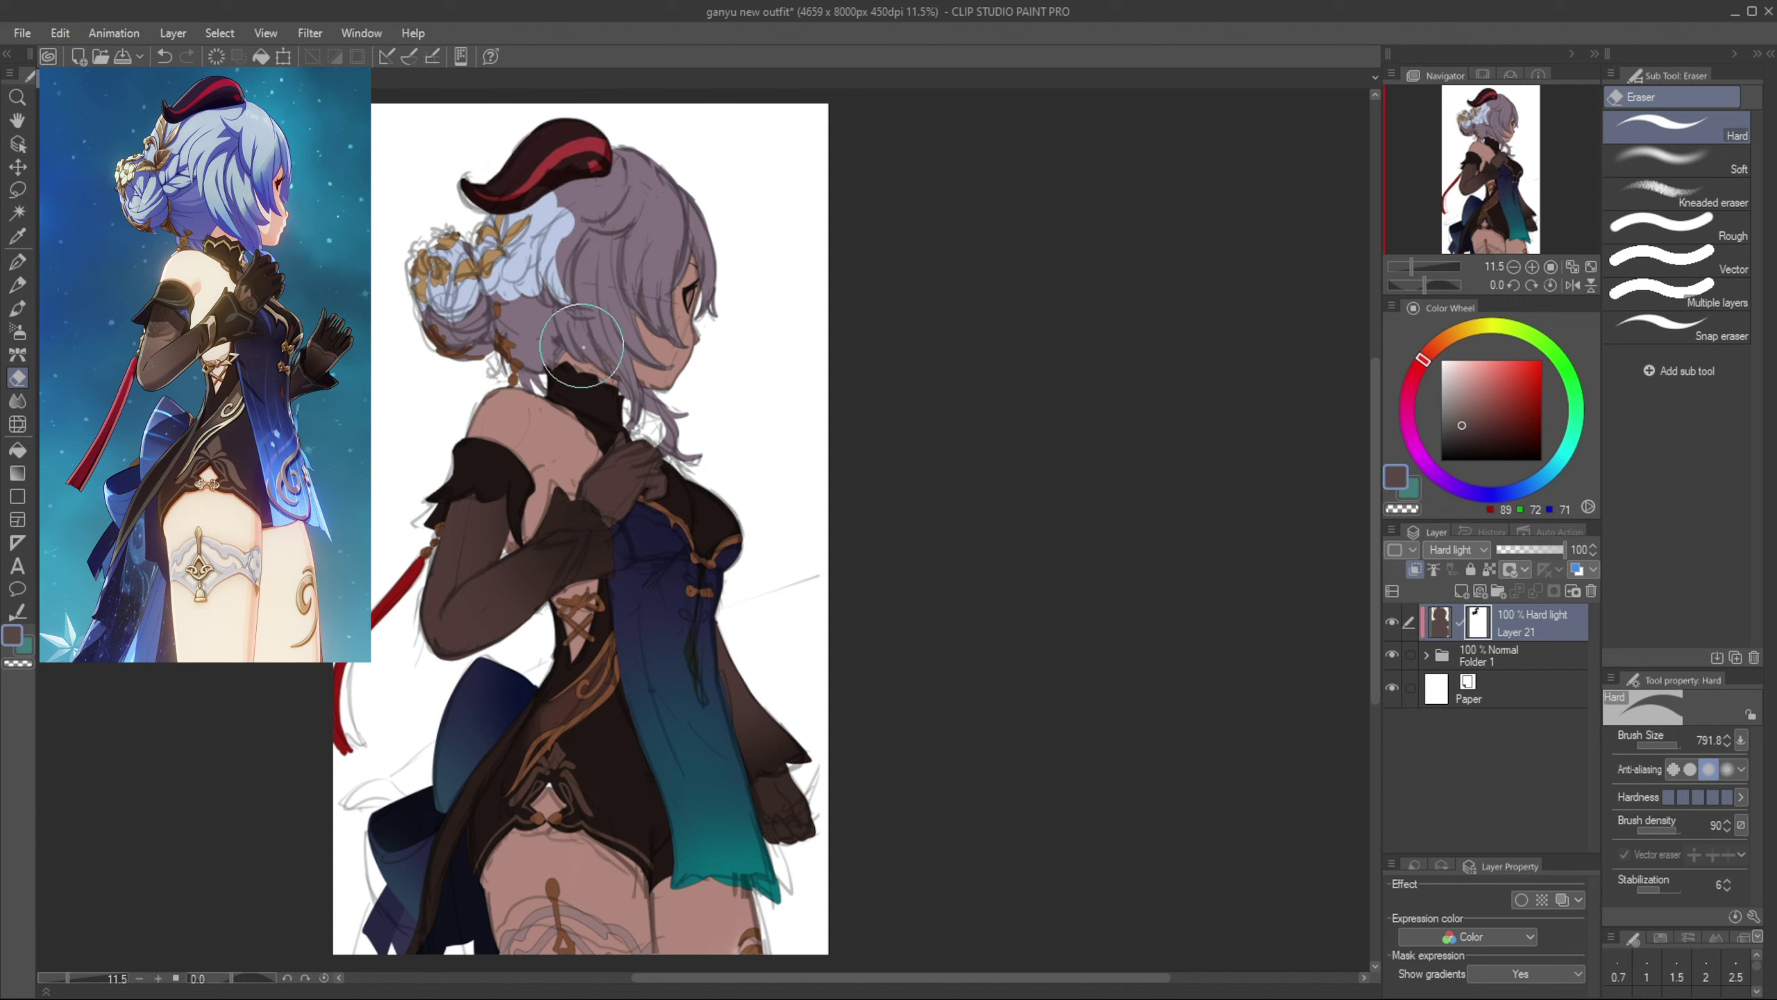
{"action": "mouse_move", "coordinate": [581, 345]}
{"action": "left_mouse_down"}
{"action": "mouse_move", "coordinate": [570, 265]}
{"action": "mouse_move", "coordinate": [610, 354]}
{"action": "mouse_move", "coordinate": [629, 335]}
{"action": "mouse_move", "coordinate": [591, 226]}
{"action": "mouse_move", "coordinate": [618, 167]}
{"action": "mouse_move", "coordinate": [623, 277]}
{"action": "mouse_move", "coordinate": [645, 302]}
{"action": "left_mouse_up"}
Lower the shading layer's opacity to 66% and erase the shadow from the front hair, shoulder, sleeve, raised hand and waist lacing
{"action": "left_click", "coordinate": [1542, 549]}
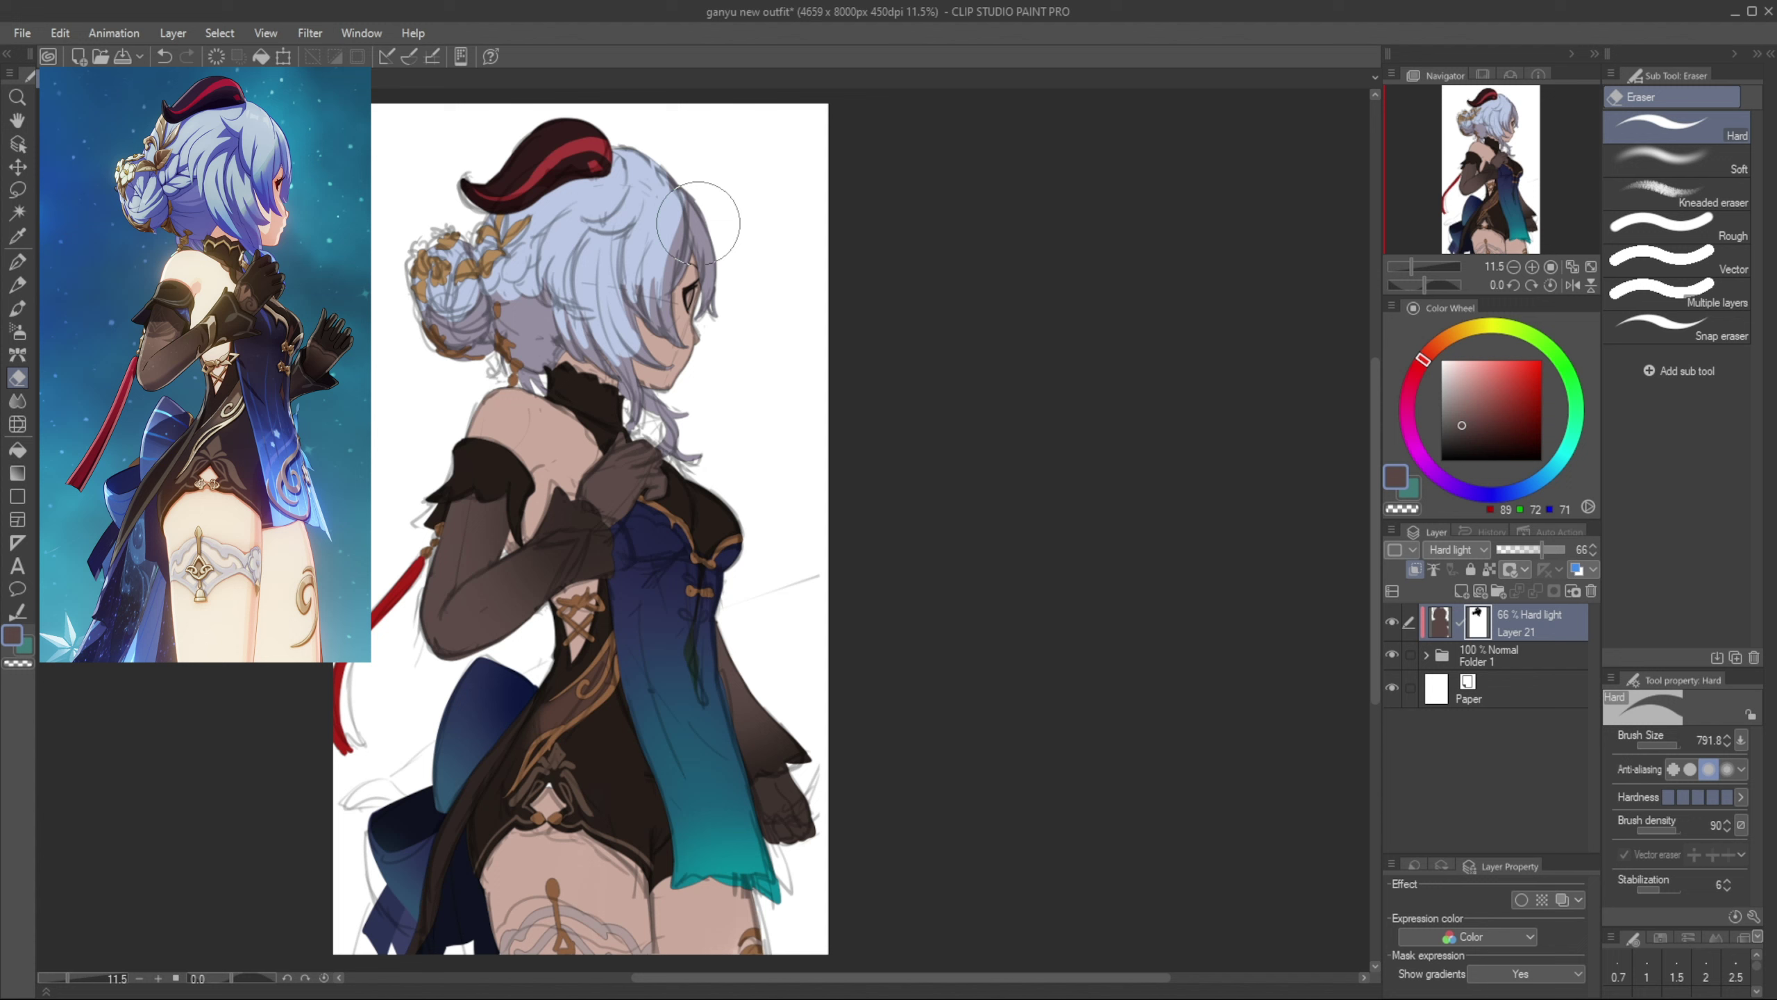
{"action": "left_click_drag", "start_coordinate": [697, 223], "coordinate": [697, 300]}
{"action": "mouse_move", "coordinate": [559, 389]}
{"action": "left_mouse_down"}
{"action": "mouse_move", "coordinate": [496, 411]}
{"action": "mouse_move", "coordinate": [455, 523]}
{"action": "mouse_move", "coordinate": [486, 474]}
{"action": "mouse_move", "coordinate": [475, 580]}
{"action": "mouse_move", "coordinate": [453, 586]}
{"action": "mouse_move", "coordinate": [563, 540]}
{"action": "mouse_move", "coordinate": [621, 463]}
{"action": "mouse_move", "coordinate": [607, 504]}
{"action": "mouse_move", "coordinate": [554, 437]}
{"action": "mouse_move", "coordinate": [563, 480]}
{"action": "mouse_move", "coordinate": [585, 464]}
{"action": "mouse_move", "coordinate": [547, 498]}
{"action": "mouse_move", "coordinate": [589, 605]}
{"action": "left_mouse_up"}
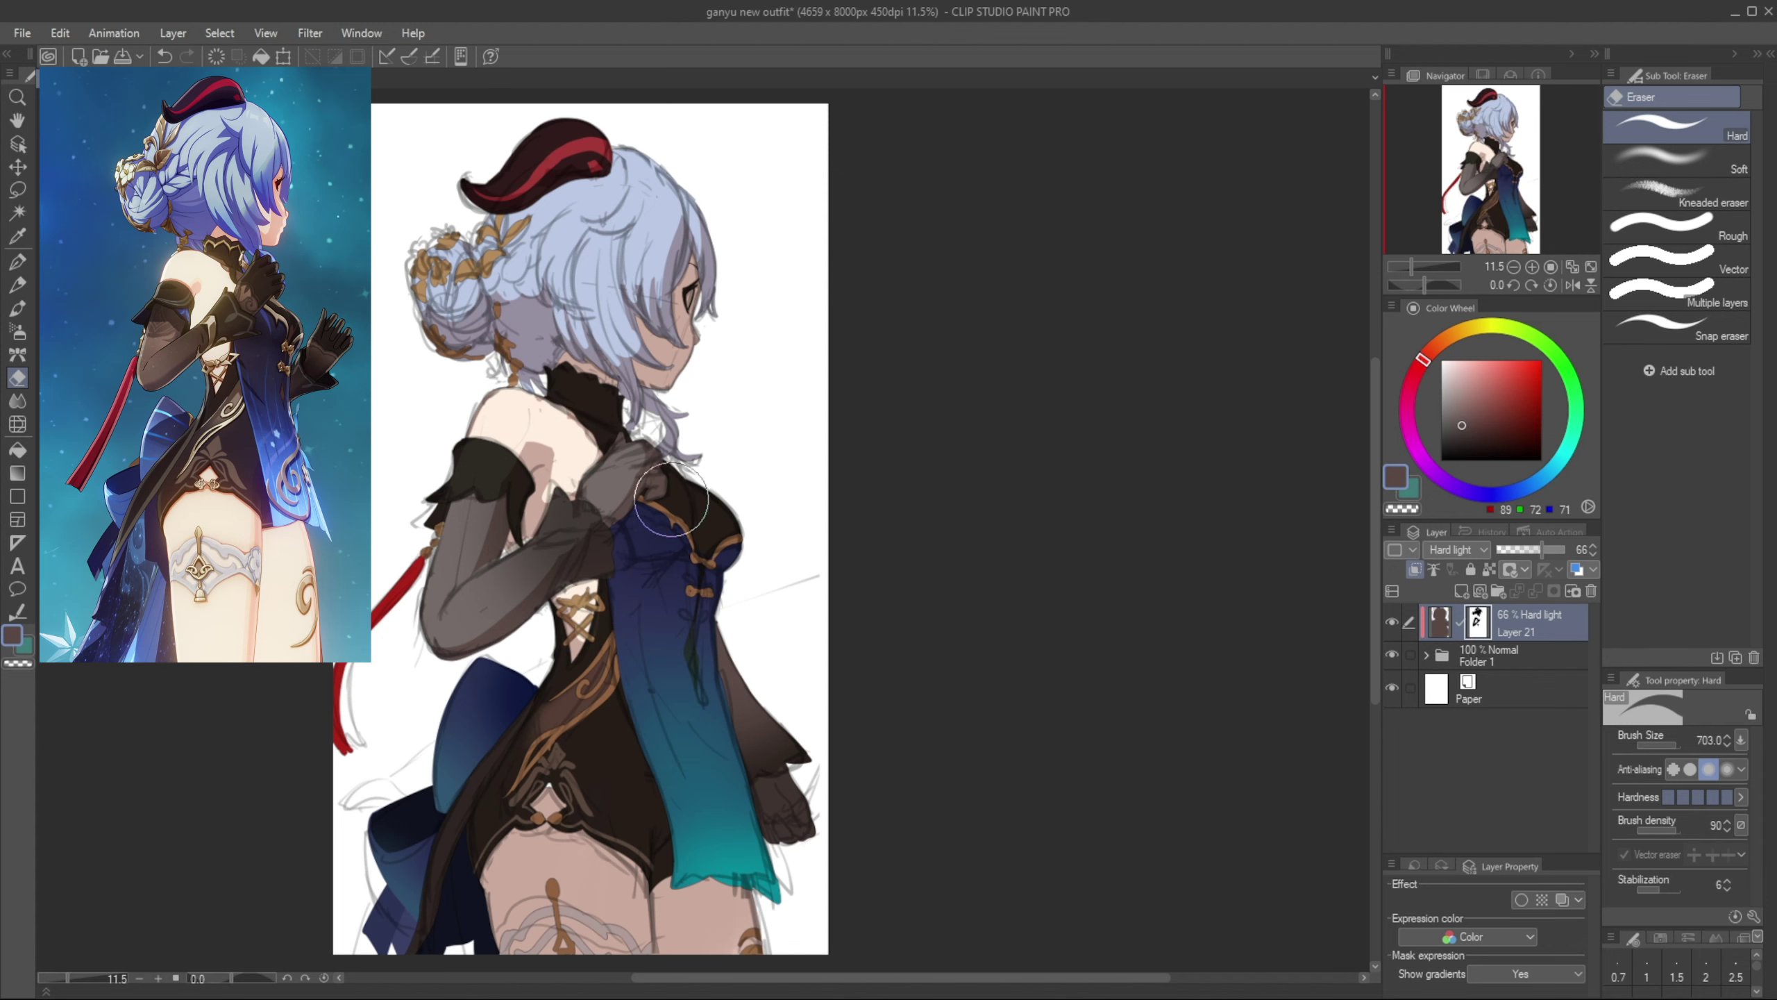
{"action": "mouse_move", "coordinate": [672, 500]}
{"action": "left_mouse_down"}
{"action": "mouse_move", "coordinate": [671, 481]}
{"action": "mouse_move", "coordinate": [710, 485]}
{"action": "mouse_move", "coordinate": [666, 509]}
{"action": "left_mouse_up"}
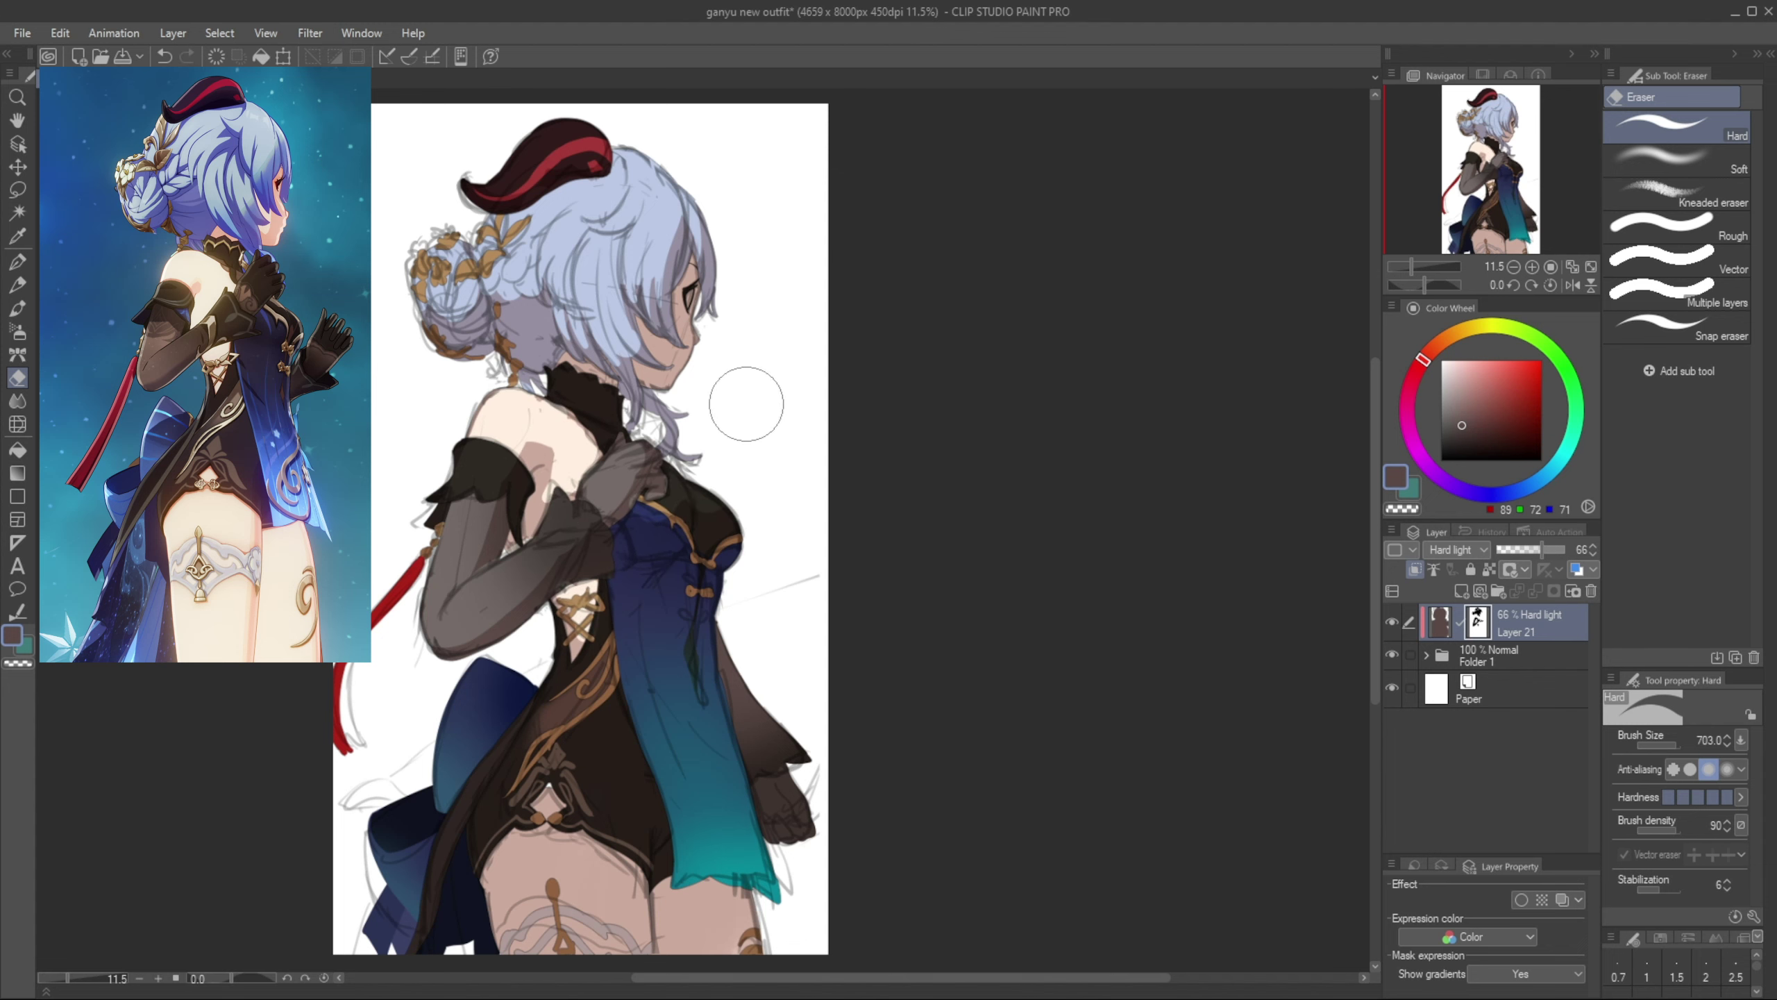
{"action": "left_click_drag", "start_coordinate": [668, 614], "coordinate": [674, 559]}
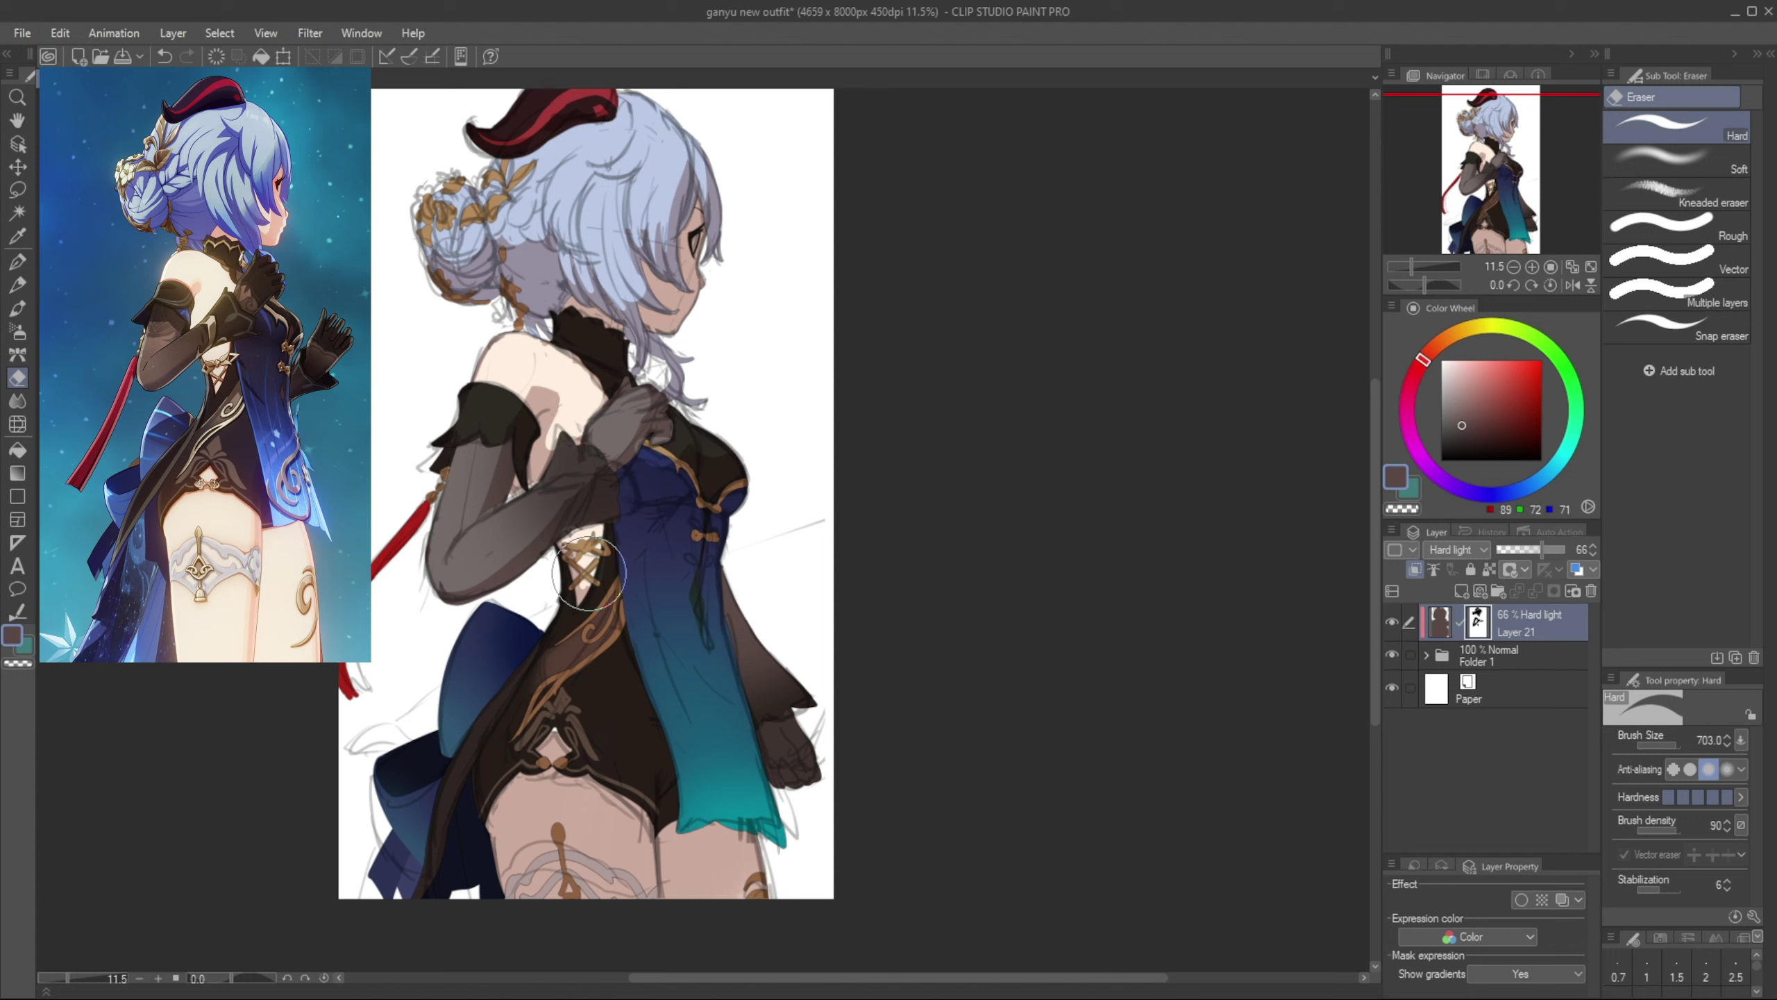
Erase the shadow from the hem ornaments, the black dress front and both thighs on the shading mask
{"action": "mouse_move", "coordinate": [549, 798]}
{"action": "left_mouse_down"}
{"action": "mouse_move", "coordinate": [507, 840]}
{"action": "mouse_move", "coordinate": [598, 771]}
{"action": "mouse_move", "coordinate": [530, 759]}
{"action": "mouse_move", "coordinate": [588, 783]}
{"action": "mouse_move", "coordinate": [573, 669]}
{"action": "mouse_move", "coordinate": [598, 586]}
{"action": "mouse_move", "coordinate": [615, 797]}
{"action": "mouse_move", "coordinate": [603, 597]}
{"action": "mouse_move", "coordinate": [663, 412]}
{"action": "mouse_move", "coordinate": [652, 458]}
{"action": "mouse_move", "coordinate": [703, 484]}
{"action": "mouse_move", "coordinate": [723, 431]}
{"action": "left_mouse_up"}
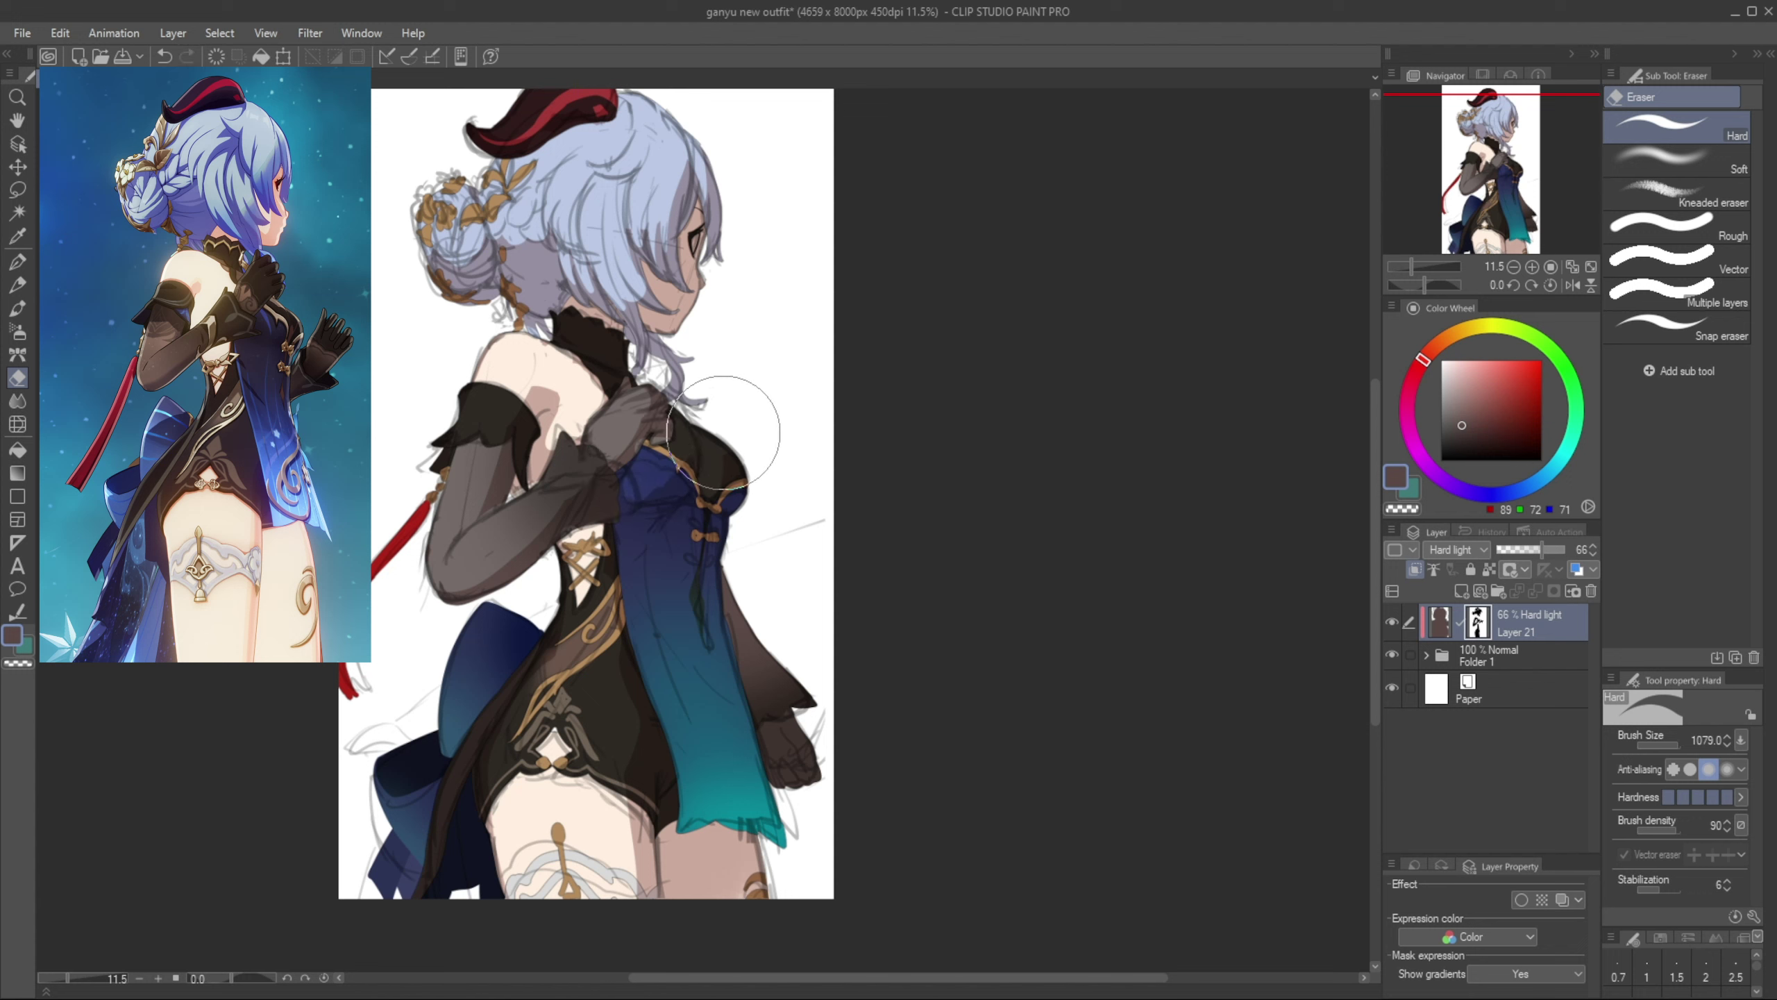
{"action": "key", "text": "p"}
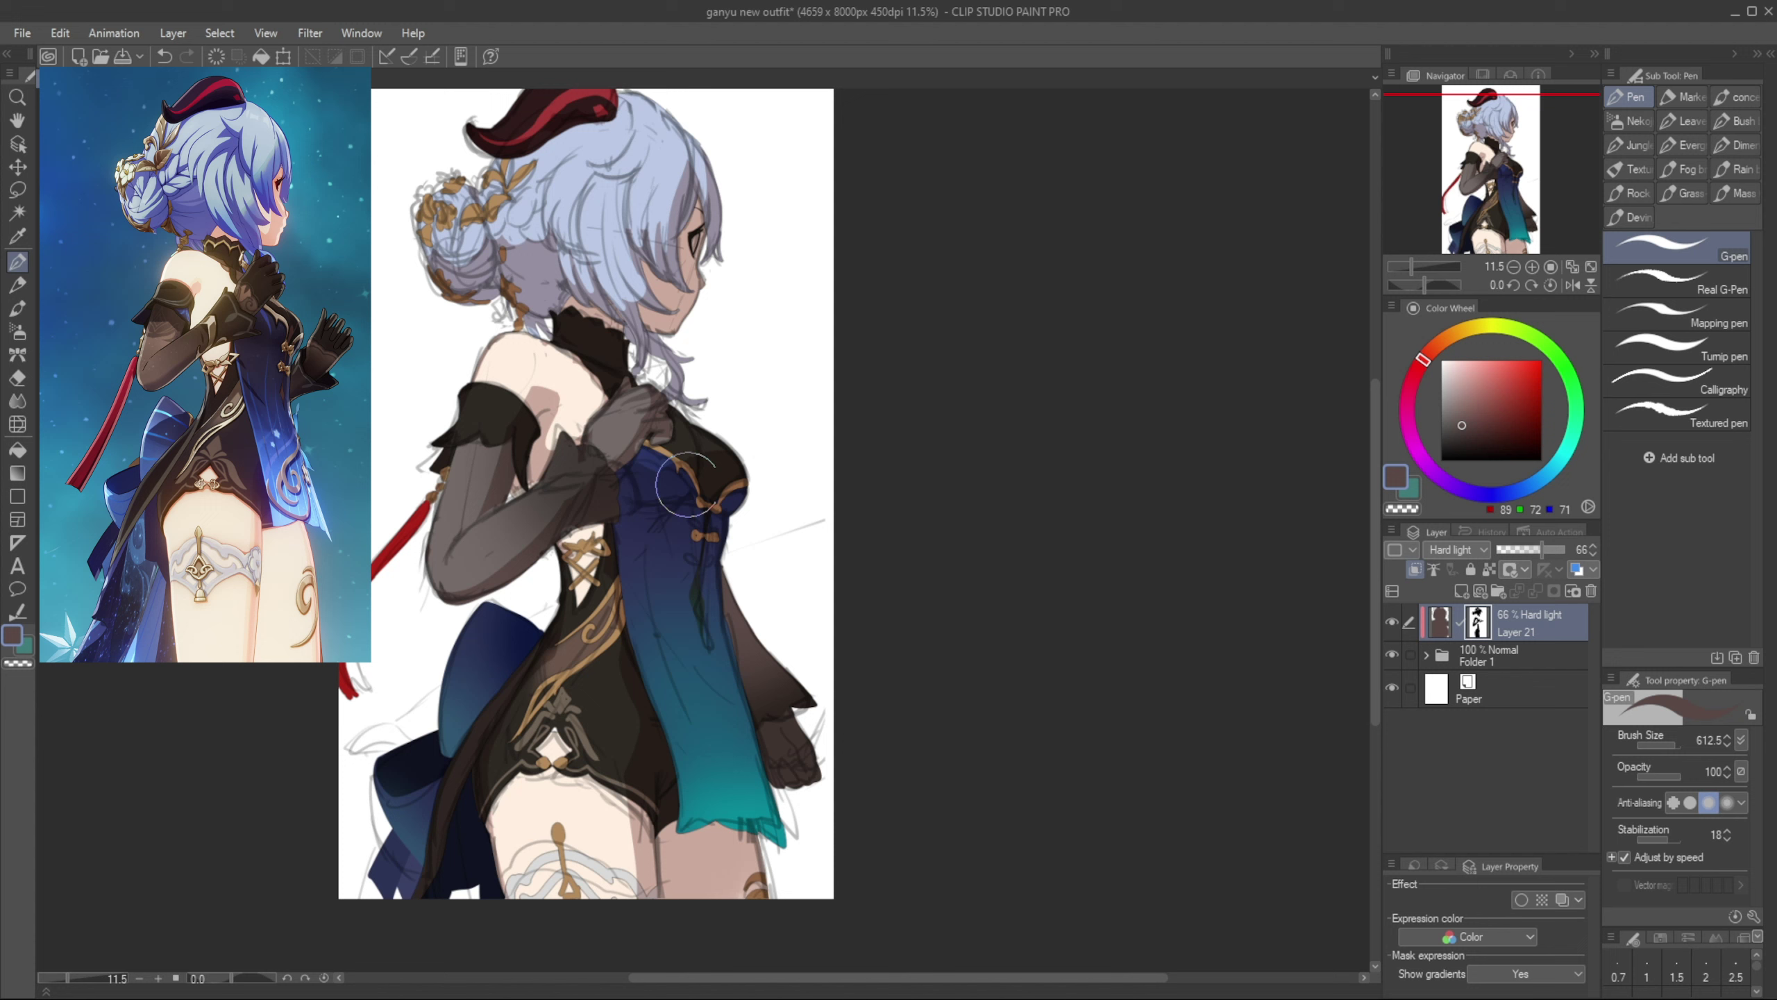
{"action": "key", "text": "e"}
{"action": "key", "text": "p"}
{"action": "key", "text": "e"}
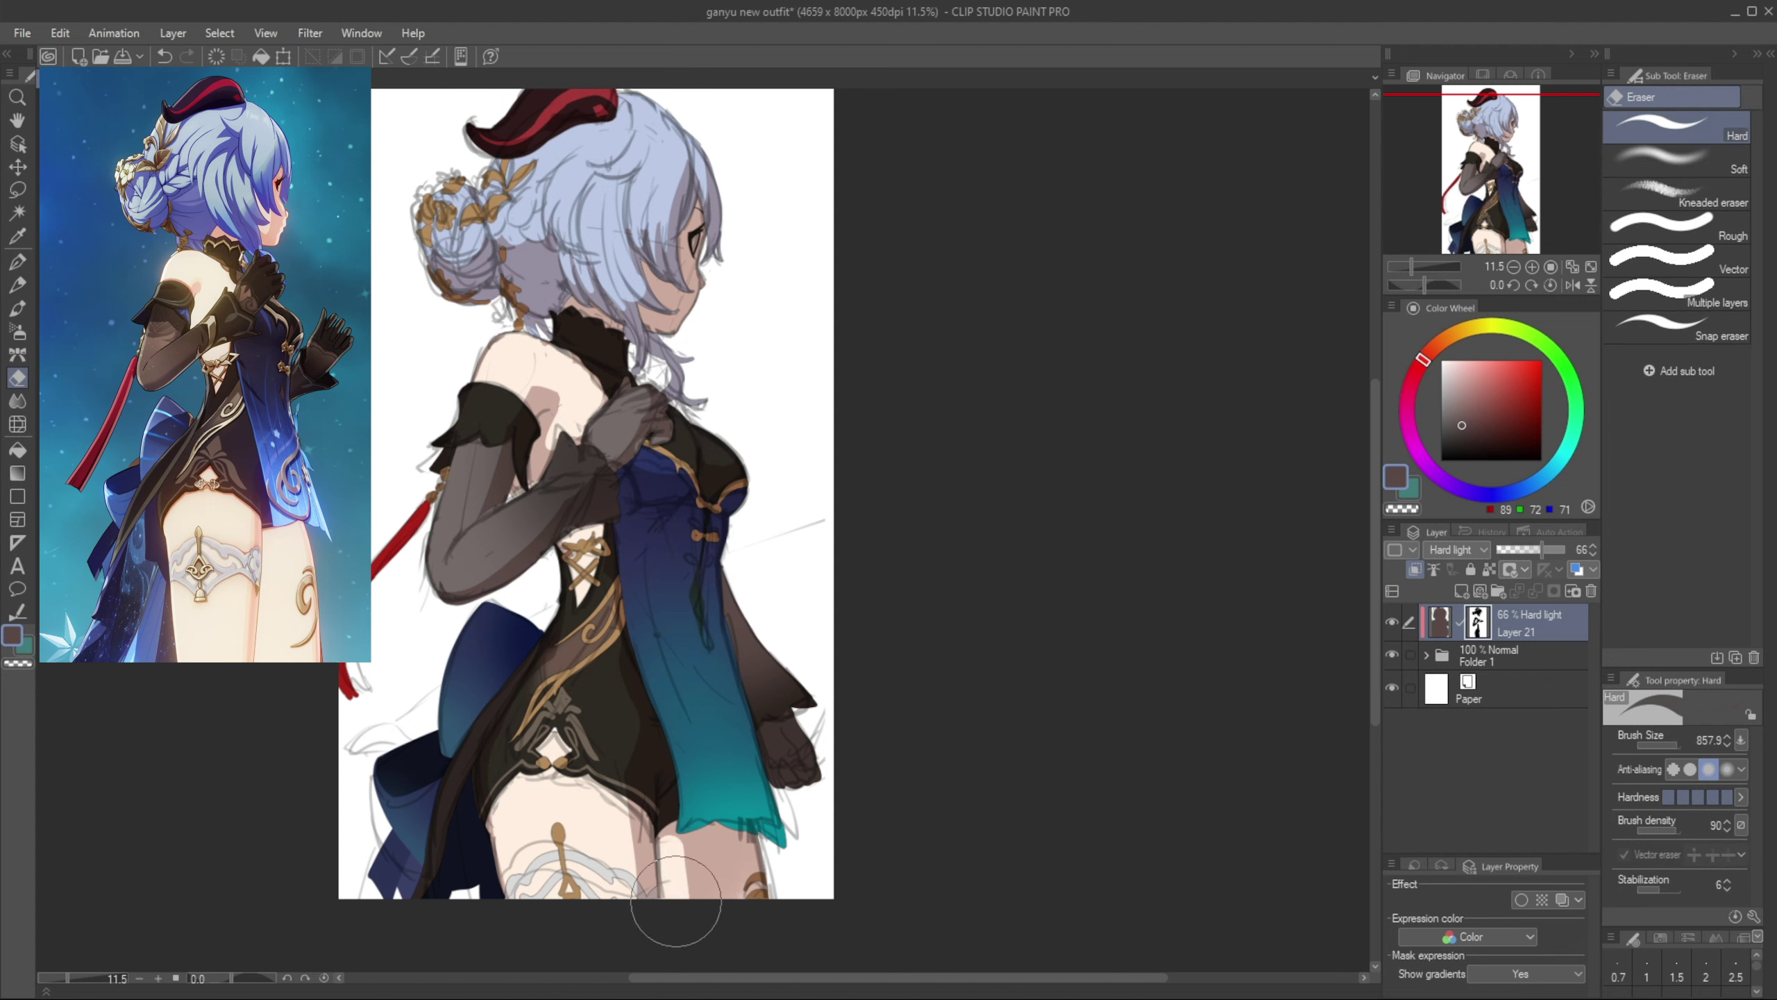
{"action": "mouse_move", "coordinate": [676, 891]}
{"action": "left_mouse_down"}
{"action": "mouse_move", "coordinate": [695, 839]}
{"action": "mouse_move", "coordinate": [723, 839]}
{"action": "mouse_move", "coordinate": [705, 896]}
{"action": "left_mouse_up"}
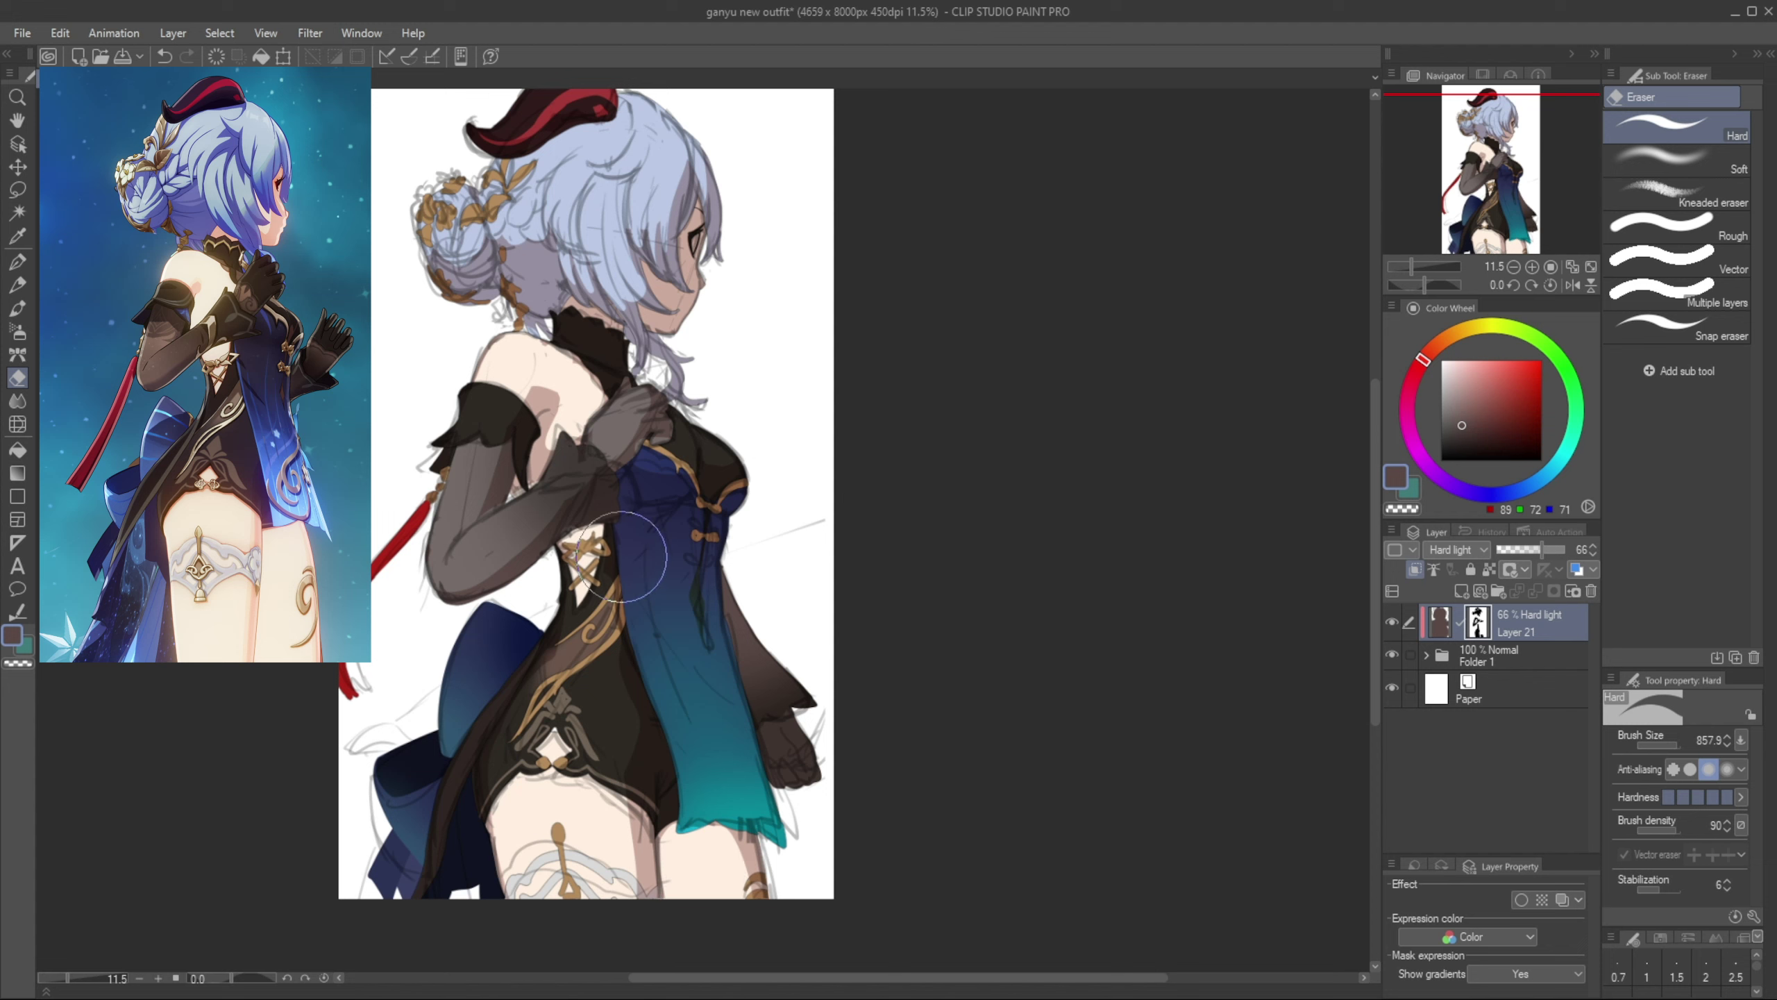
{"action": "key", "text": "]"}
{"action": "mouse_move", "coordinate": [616, 595]}
{"action": "left_mouse_down"}
{"action": "mouse_move", "coordinate": [639, 746]}
{"action": "mouse_move", "coordinate": [645, 557]}
{"action": "mouse_move", "coordinate": [651, 574]}
{"action": "left_mouse_up"}
{"action": "key", "text": "ctrl+z"}
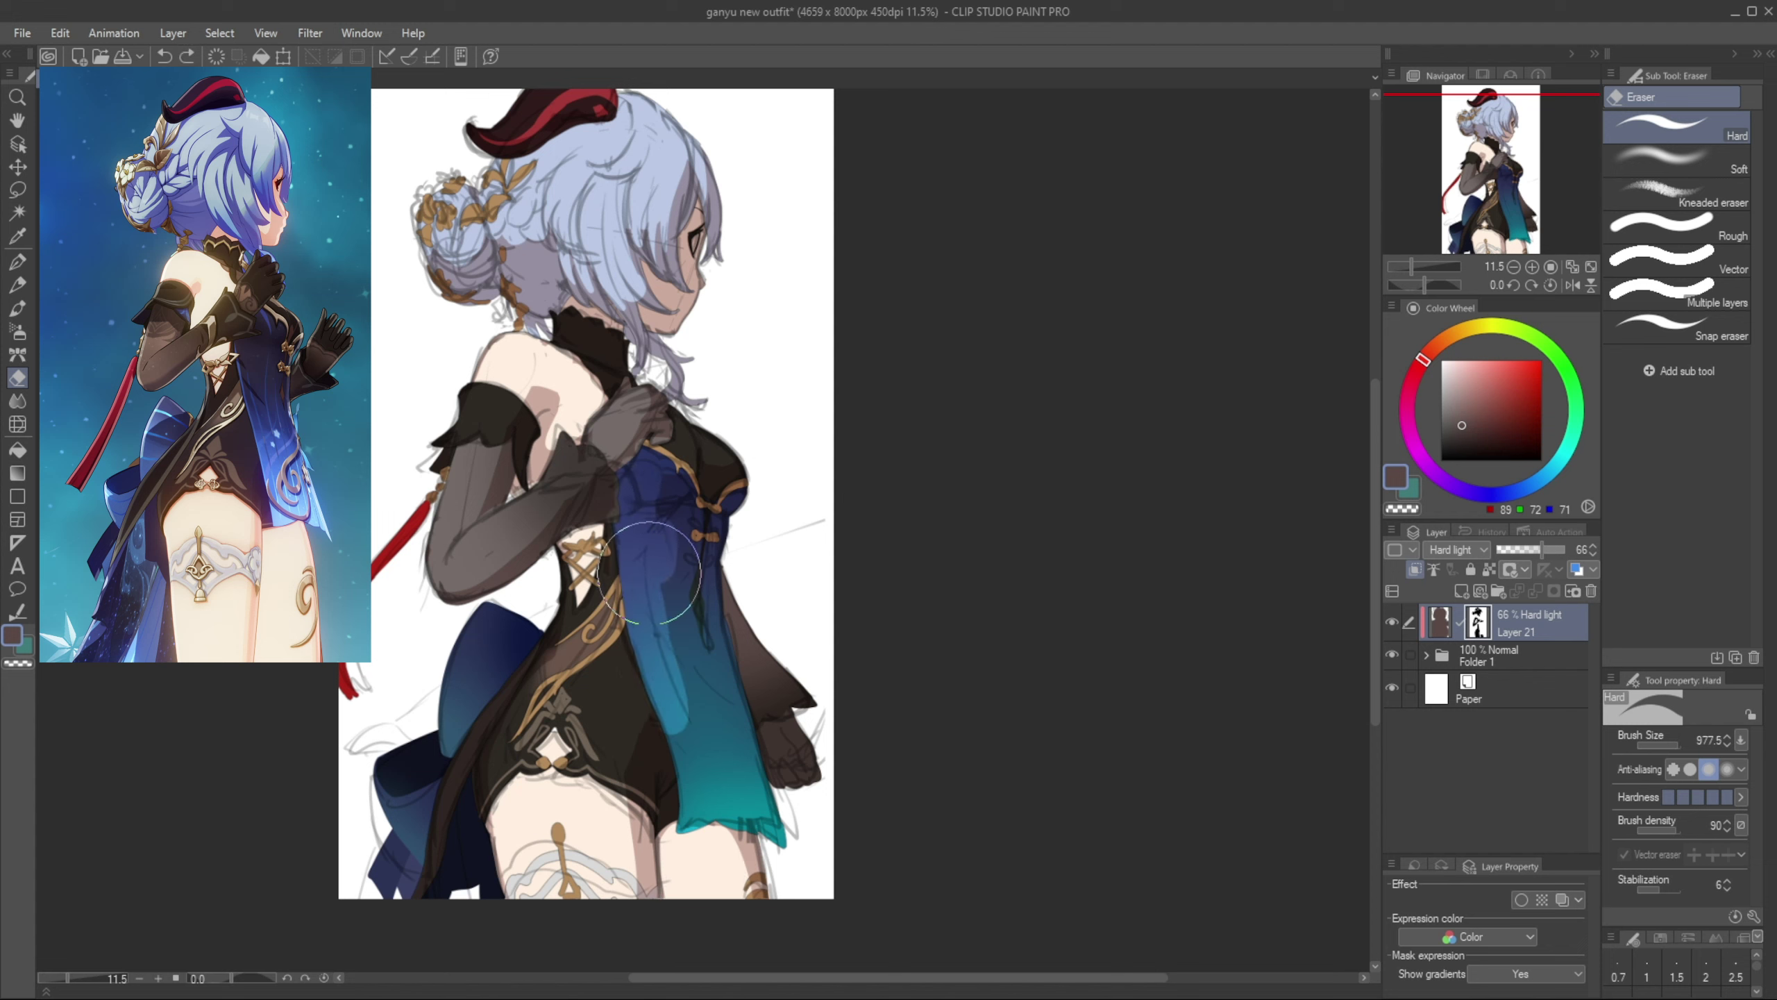
{"action": "key", "text": "ctrl+z"}
Erase the shadow from the bodice and the blue front panel on the shading mask
{"action": "mouse_move", "coordinate": [632, 491]}
{"action": "left_mouse_down"}
{"action": "mouse_move", "coordinate": [641, 604]}
{"action": "mouse_move", "coordinate": [660, 546]}
{"action": "mouse_move", "coordinate": [644, 667]}
{"action": "mouse_move", "coordinate": [678, 585]}
{"action": "mouse_move", "coordinate": [661, 720]}
{"action": "mouse_move", "coordinate": [669, 637]}
{"action": "mouse_move", "coordinate": [704, 562]}
{"action": "mouse_move", "coordinate": [695, 476]}
{"action": "left_mouse_up"}
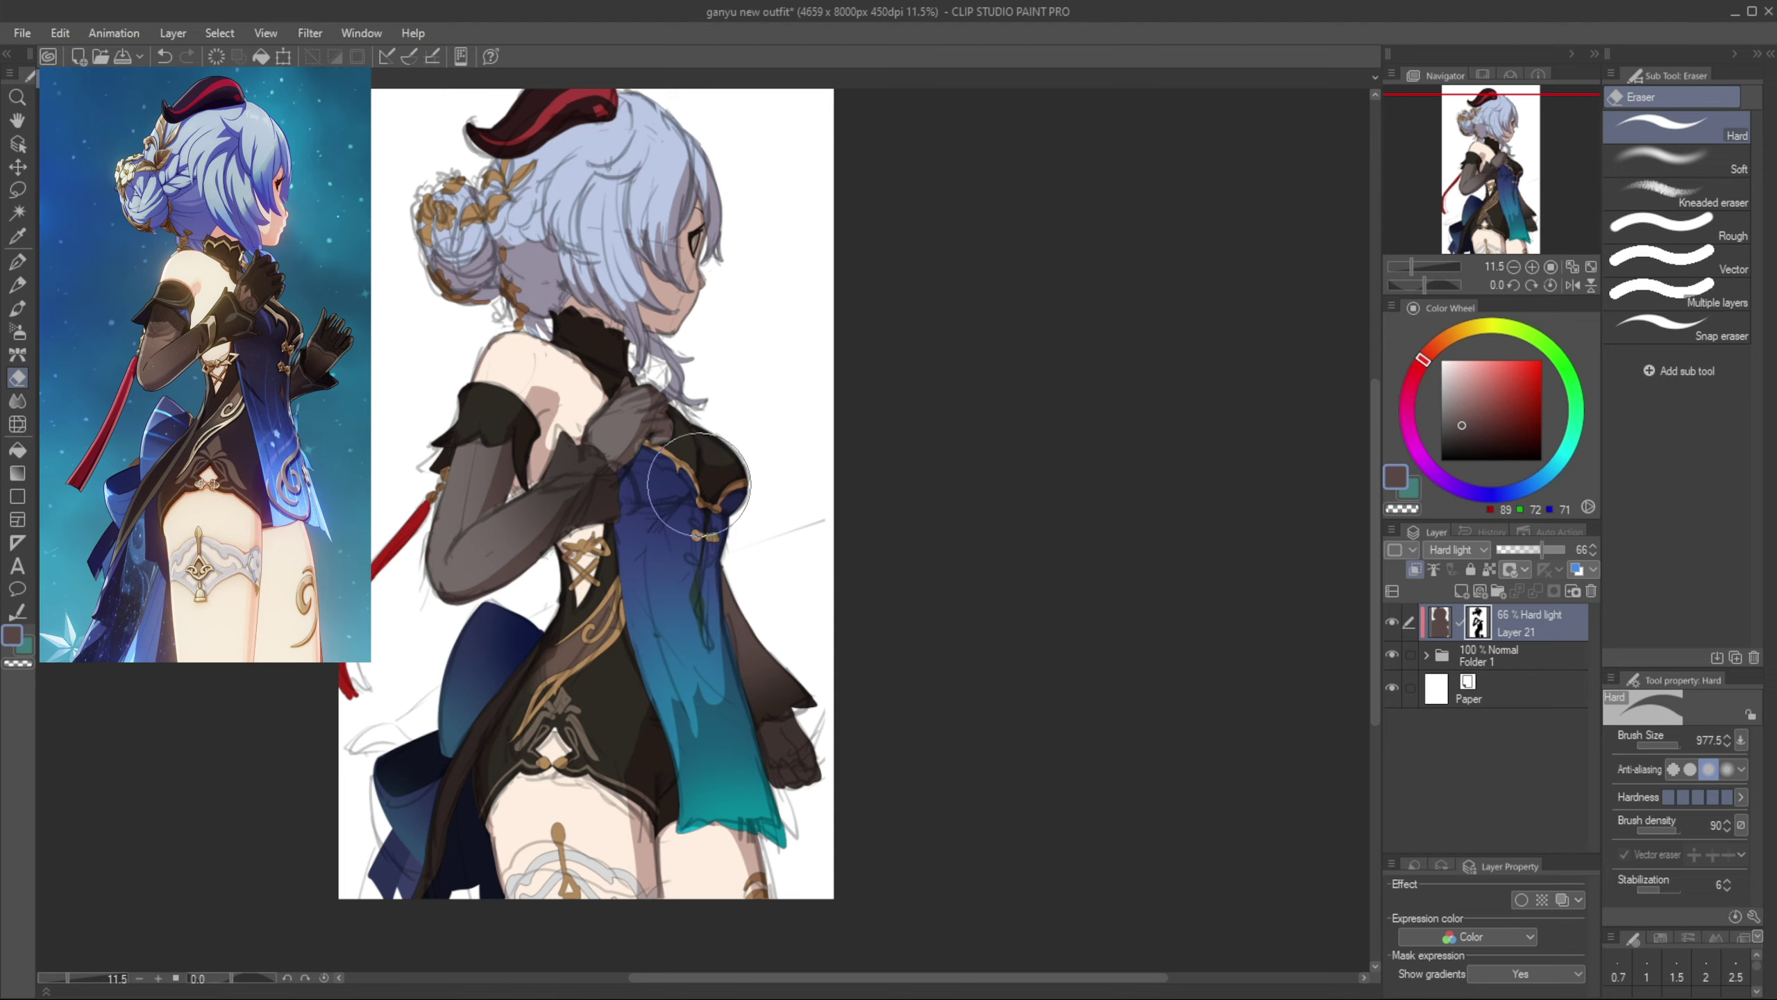
{"action": "key", "text": "p"}
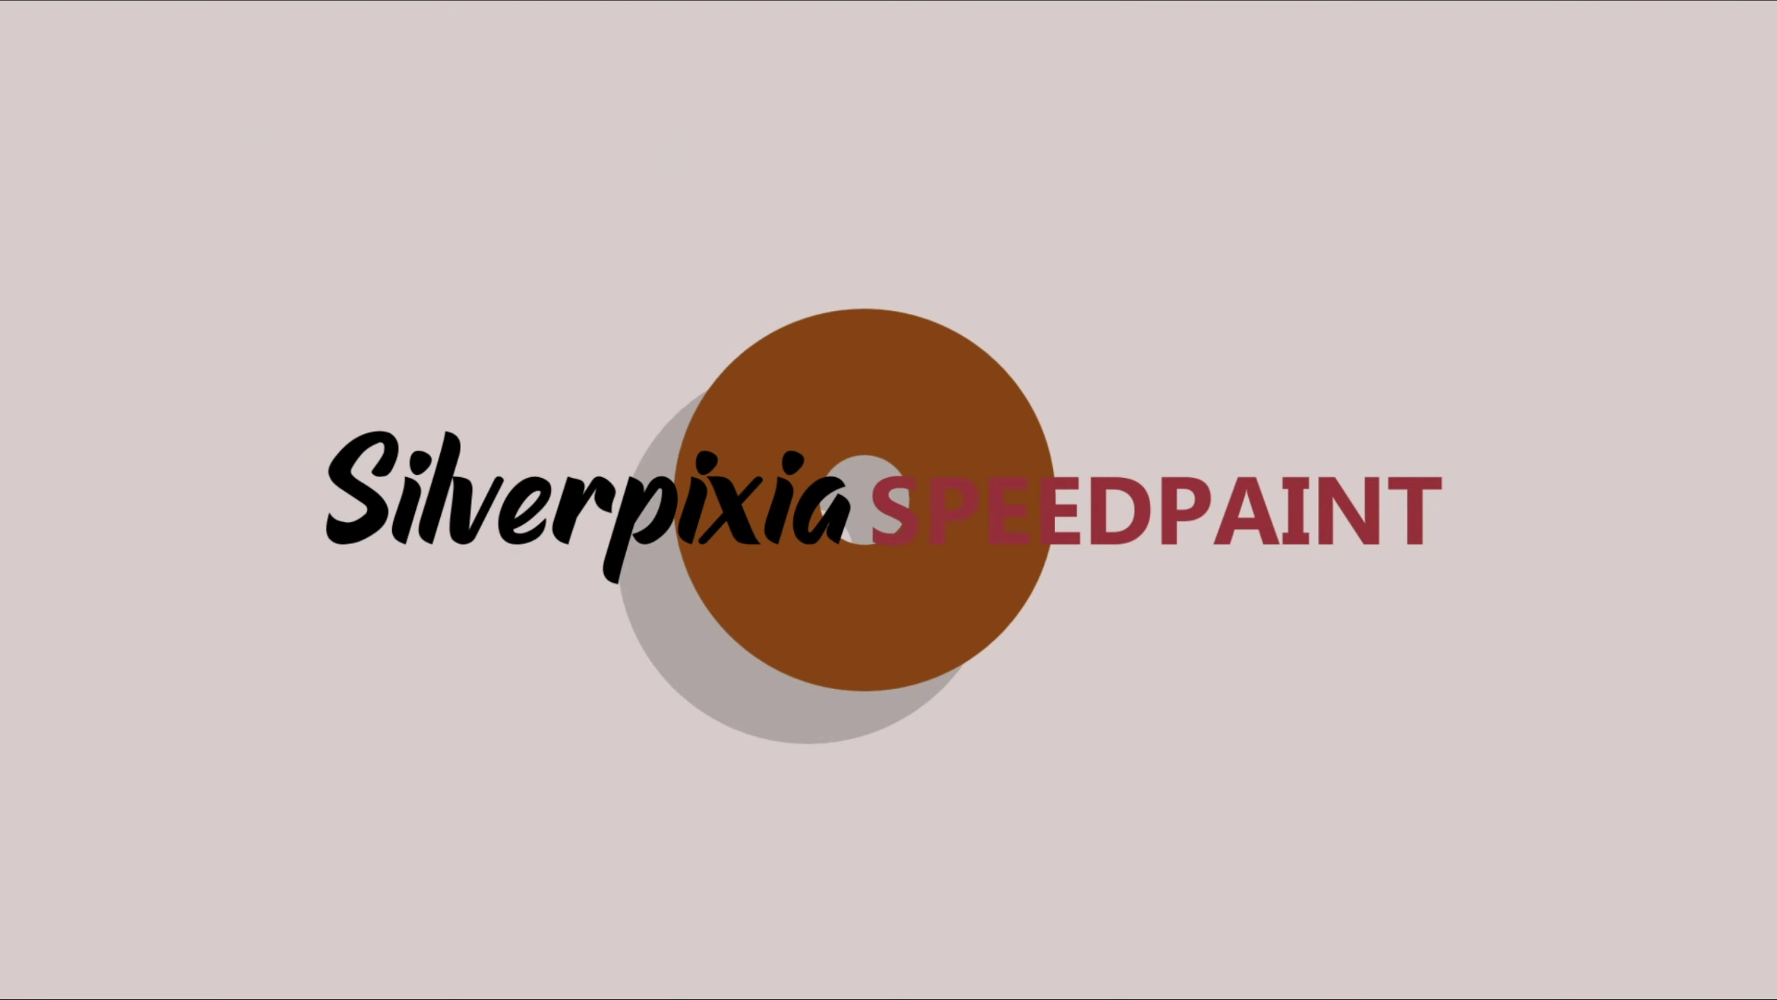